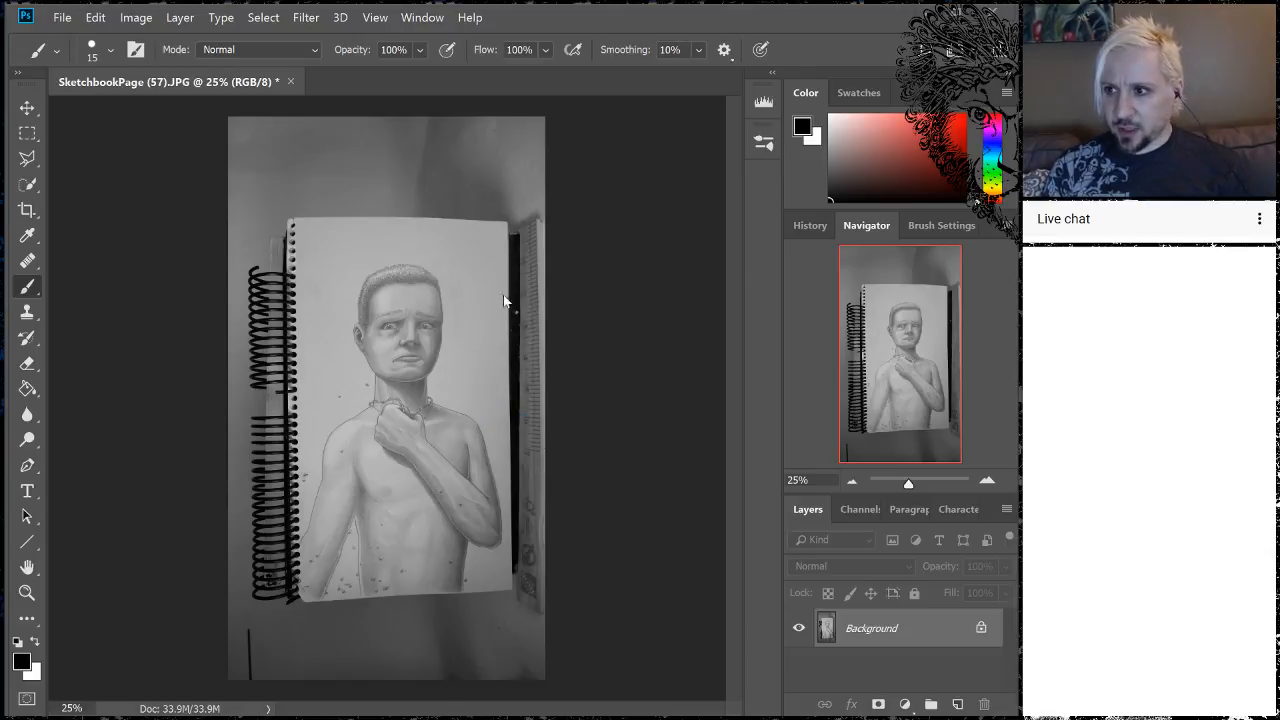
- Examine the scanned figure drawing at several magnifications, covering the face, hand and torso and the overall proportions
{"action": "left_click", "coordinate": [988, 482]}
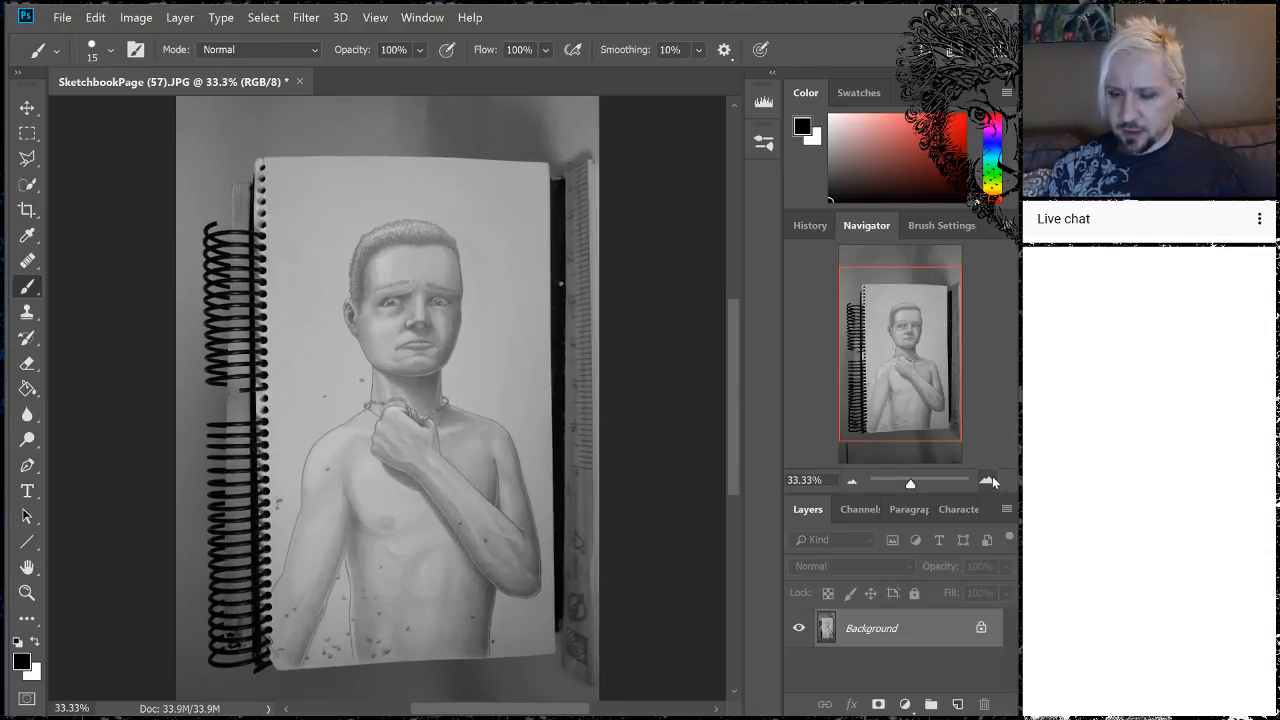
{"action": "left_click", "coordinate": [989, 481]}
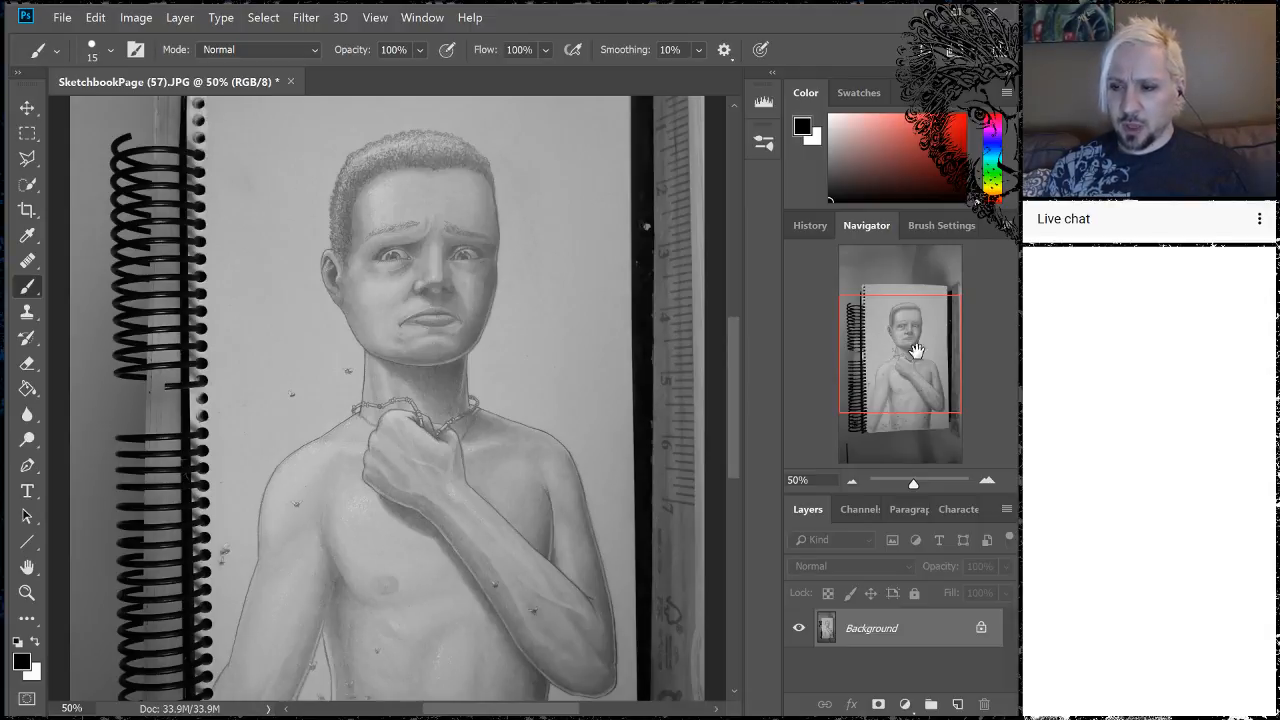
{"action": "mouse_move", "coordinate": [912, 361]}
{"action": "left_mouse_down"}
{"action": "mouse_move", "coordinate": [918, 387]}
{"action": "mouse_move", "coordinate": [920, 366]}
{"action": "left_mouse_up"}
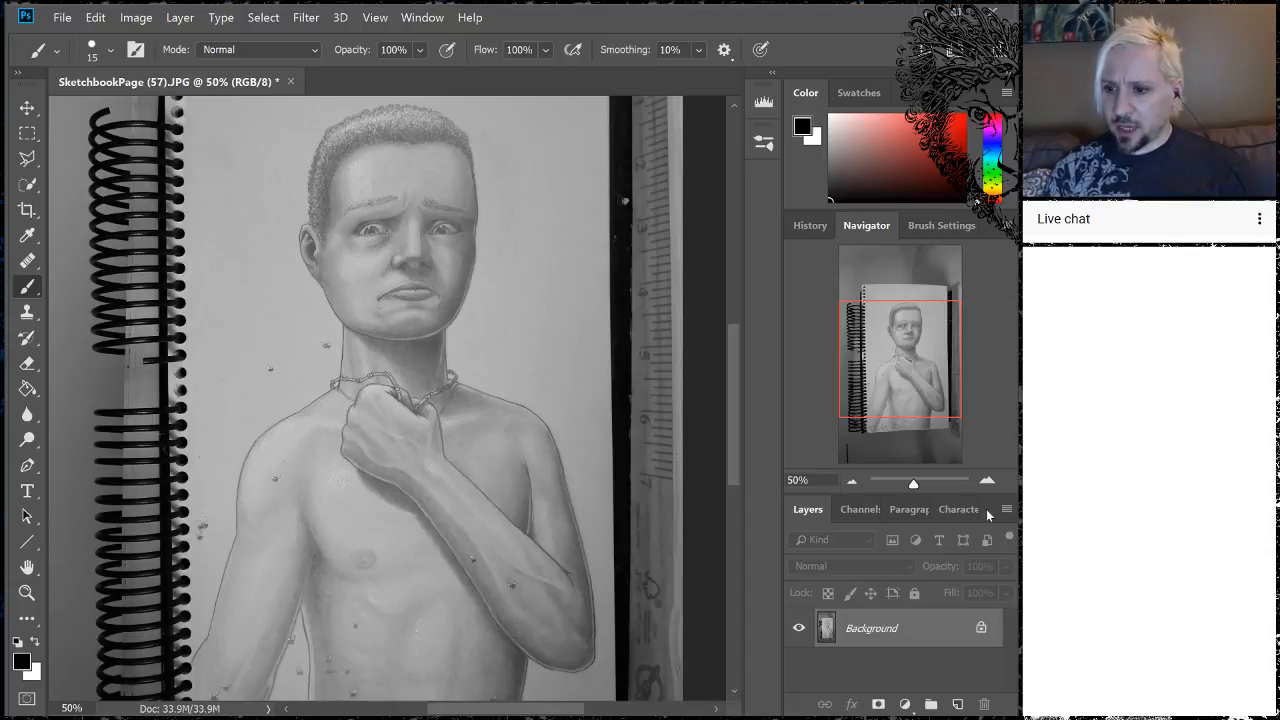
{"action": "left_click", "coordinate": [986, 481]}
{"action": "left_click", "coordinate": [986, 481]}
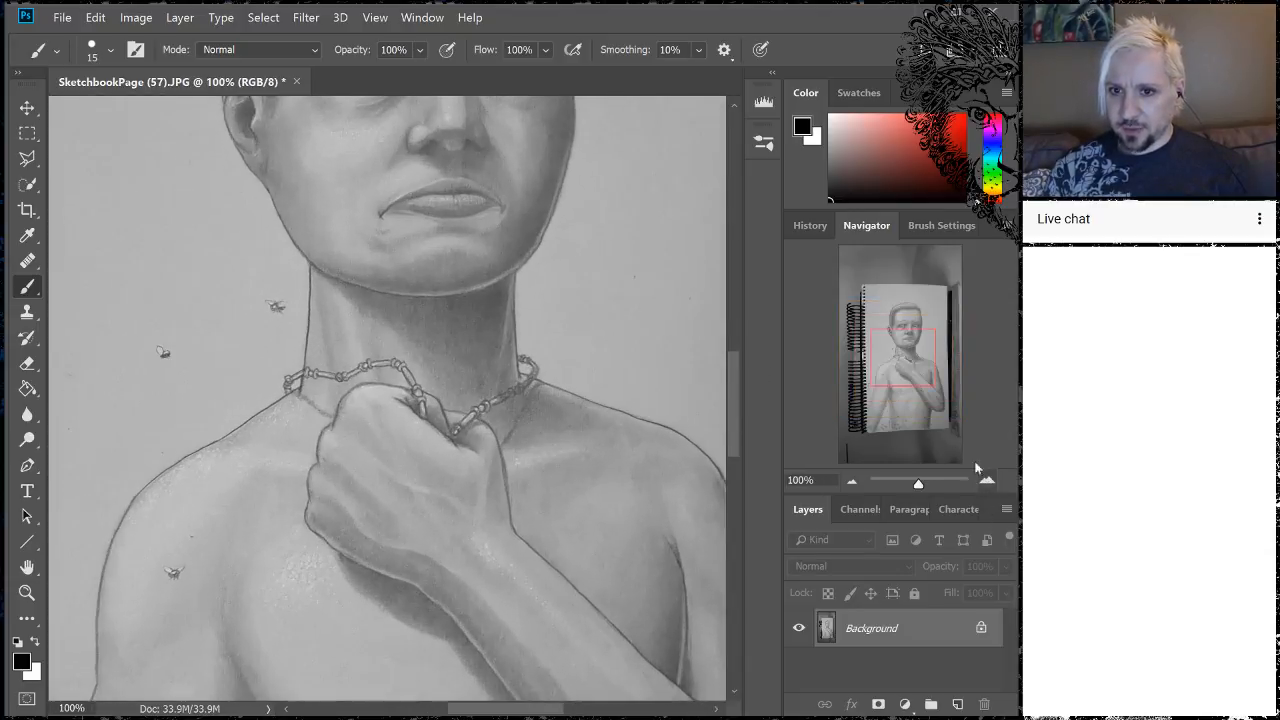
{"action": "left_click_drag", "start_coordinate": [898, 353], "coordinate": [903, 321]}
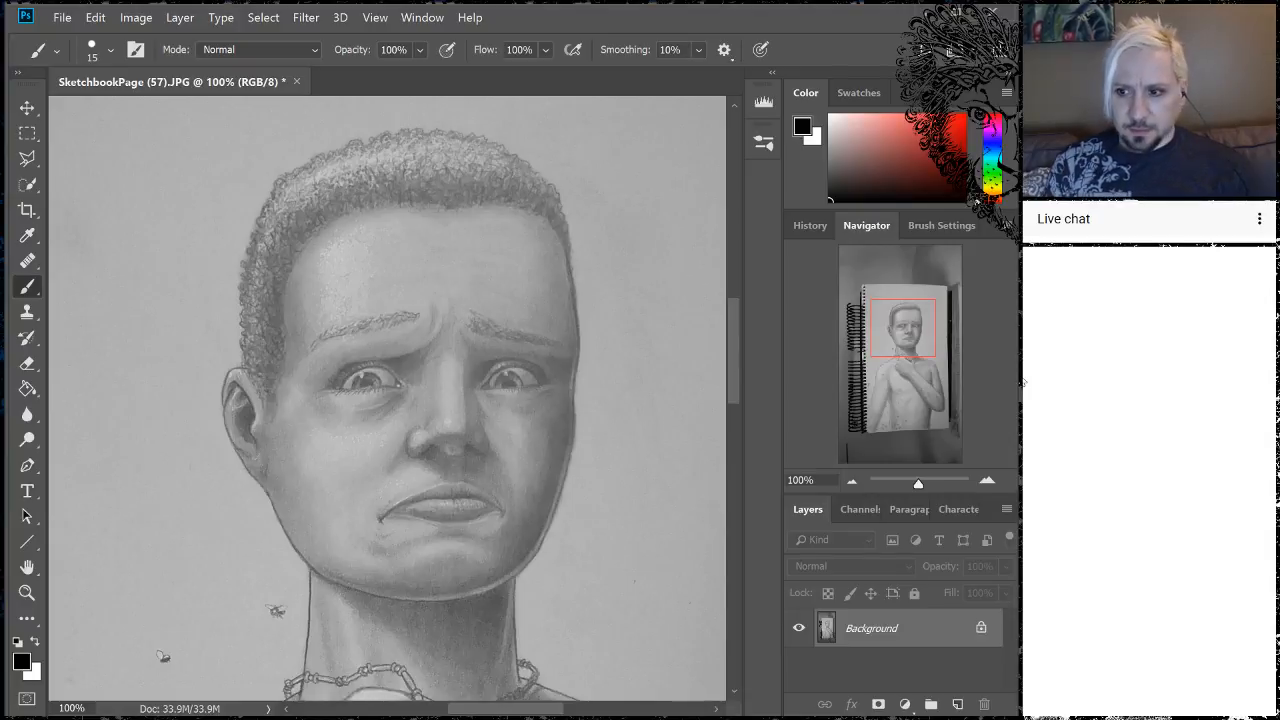
{"action": "left_click", "coordinate": [852, 481]}
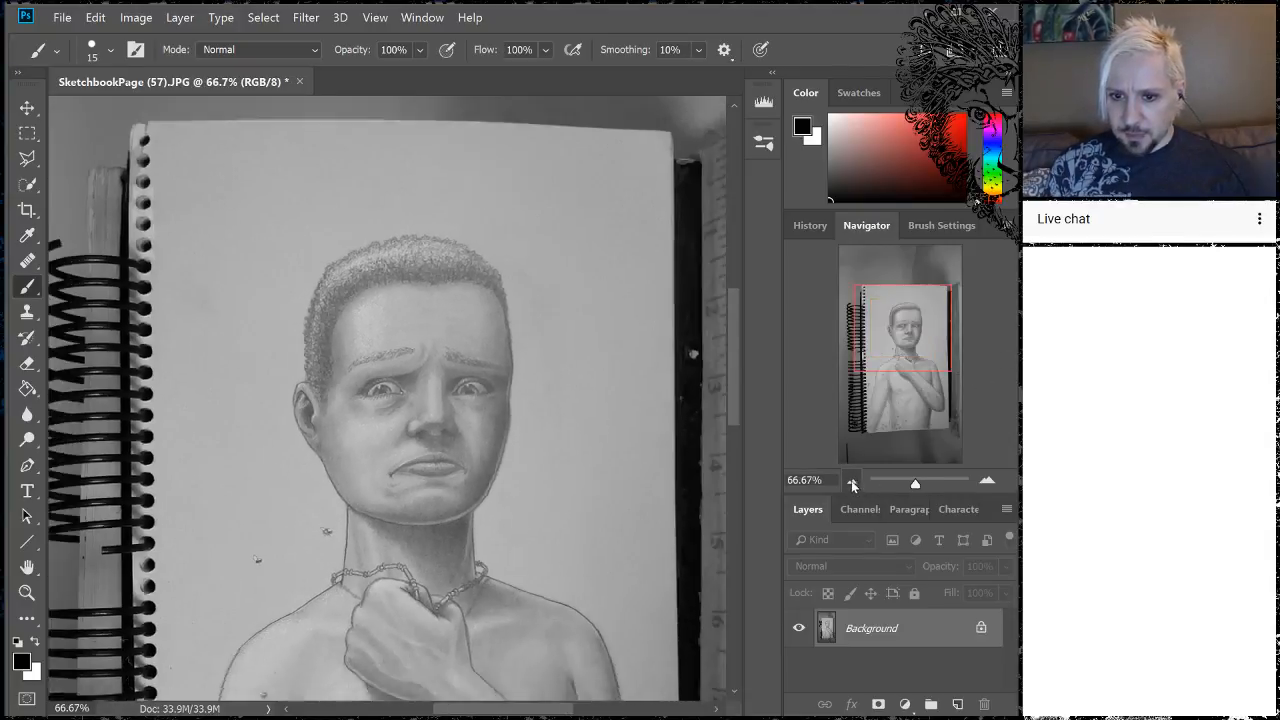
{"action": "left_click", "coordinate": [852, 481]}
{"action": "left_click_drag", "start_coordinate": [919, 313], "coordinate": [917, 352]}
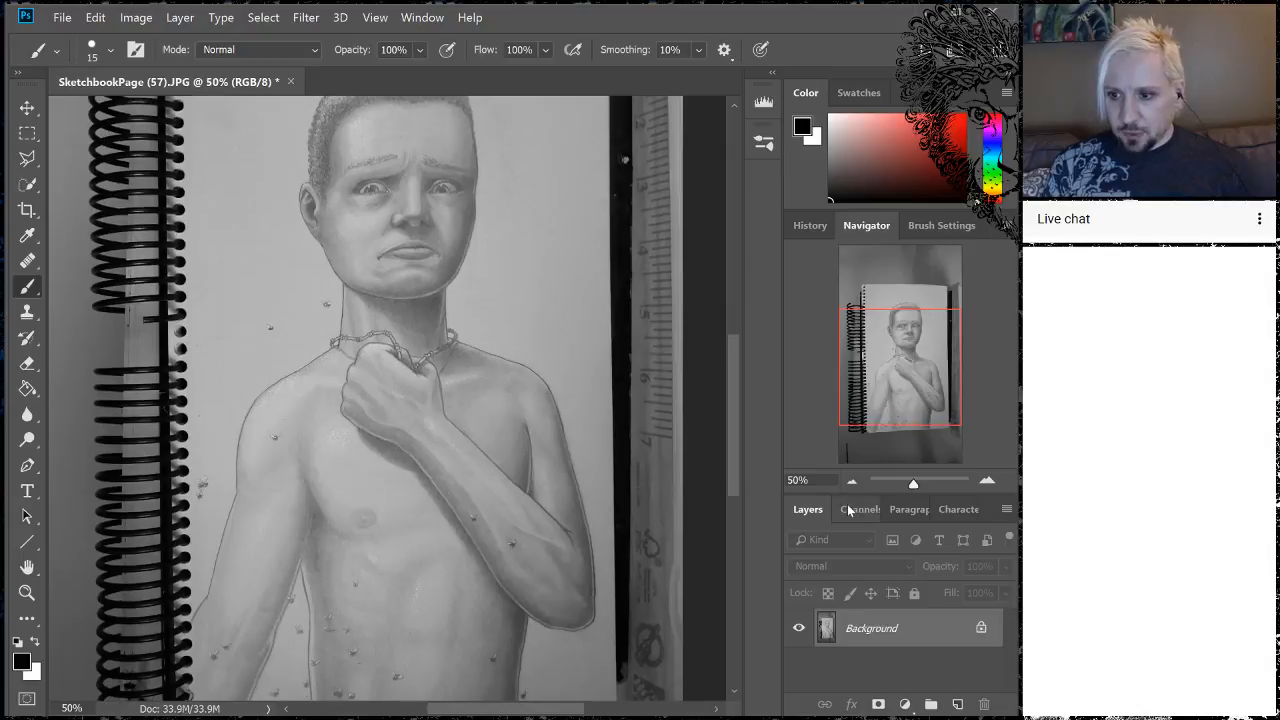
{"action": "left_click", "coordinate": [853, 481]}
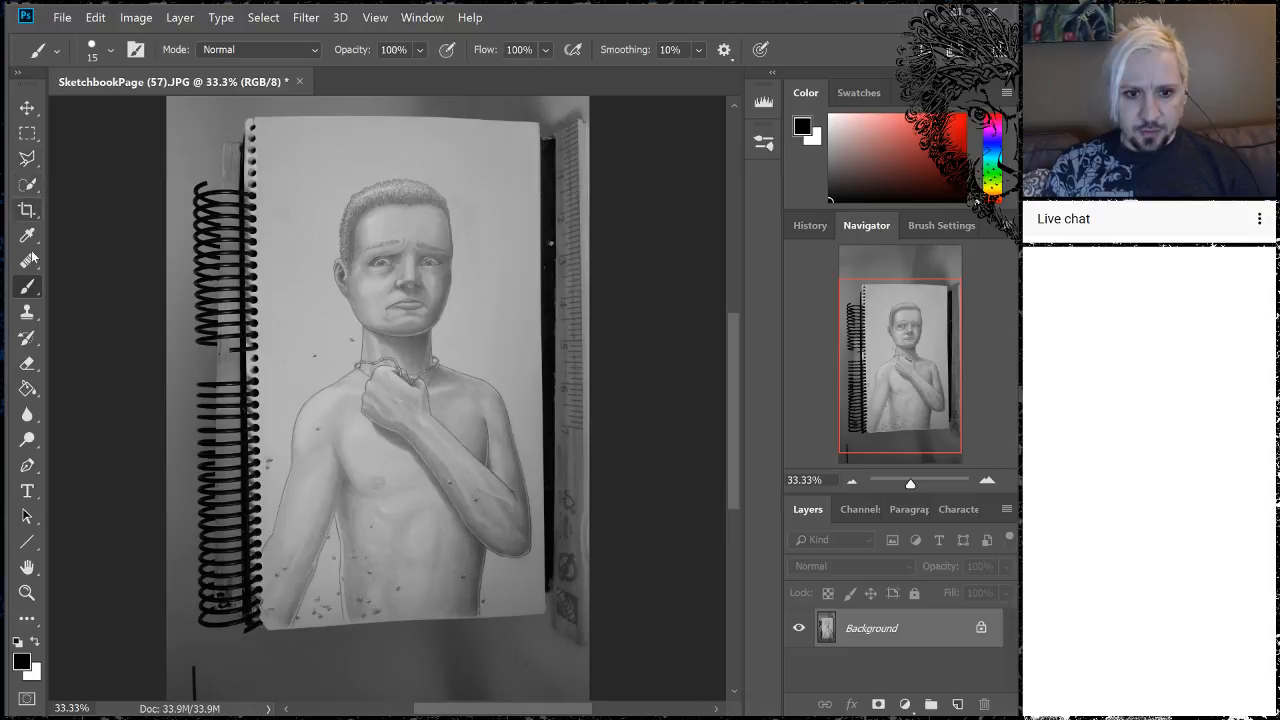
- Select the figure's arm and shoulder beside the spiral binding, including the binding itself, with the Polygonal Lasso
{"action": "left_click", "coordinate": [27, 158]}
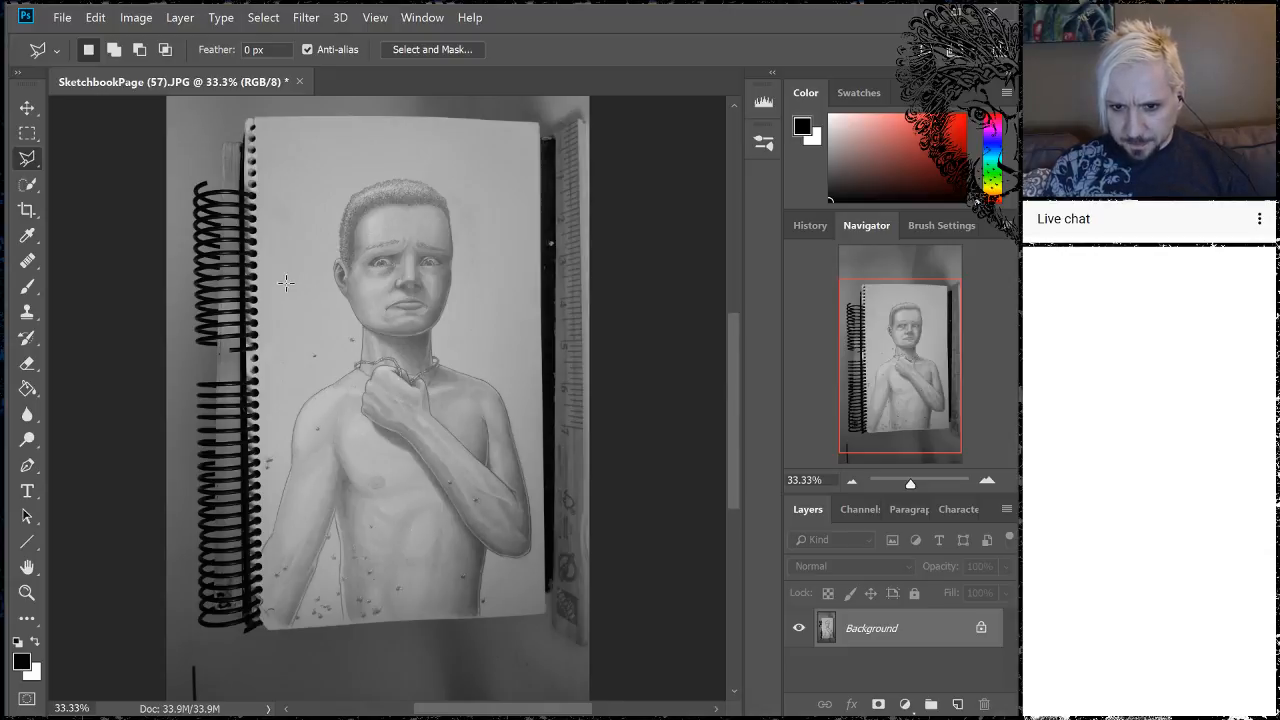
{"action": "left_click", "coordinate": [270, 280]}
{"action": "left_click", "coordinate": [318, 314]}
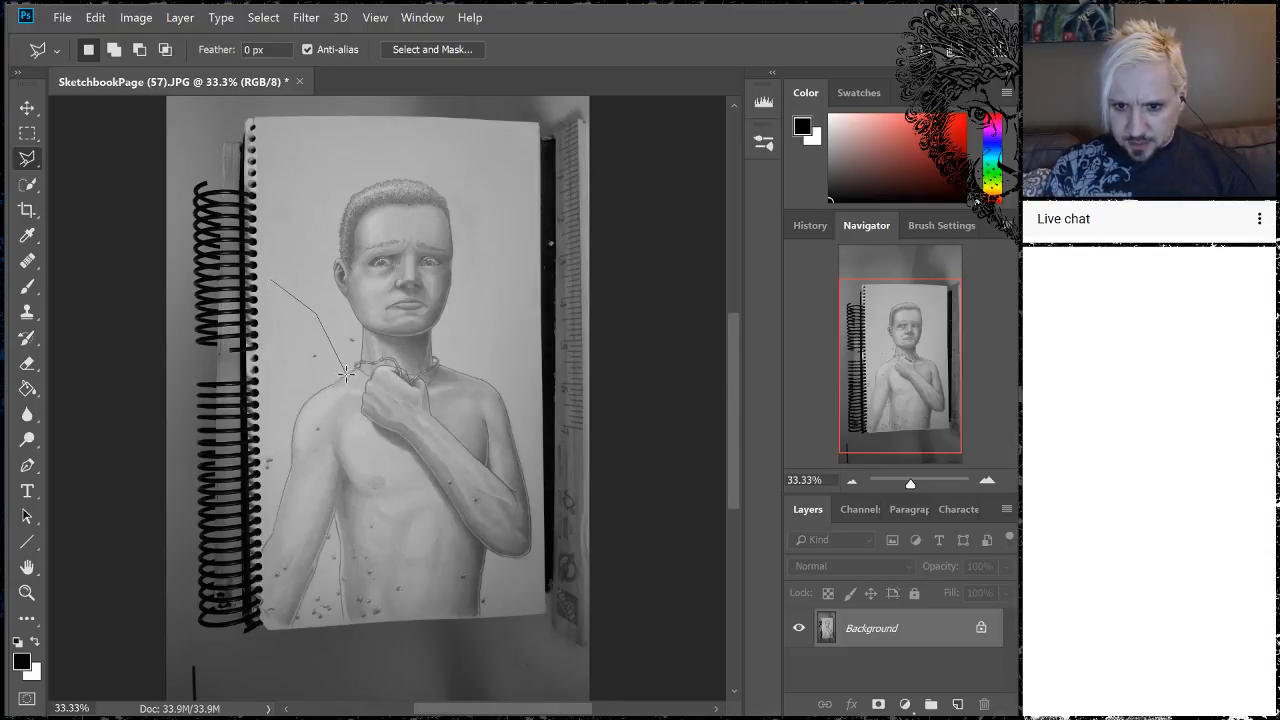
{"action": "left_click", "coordinate": [338, 420]}
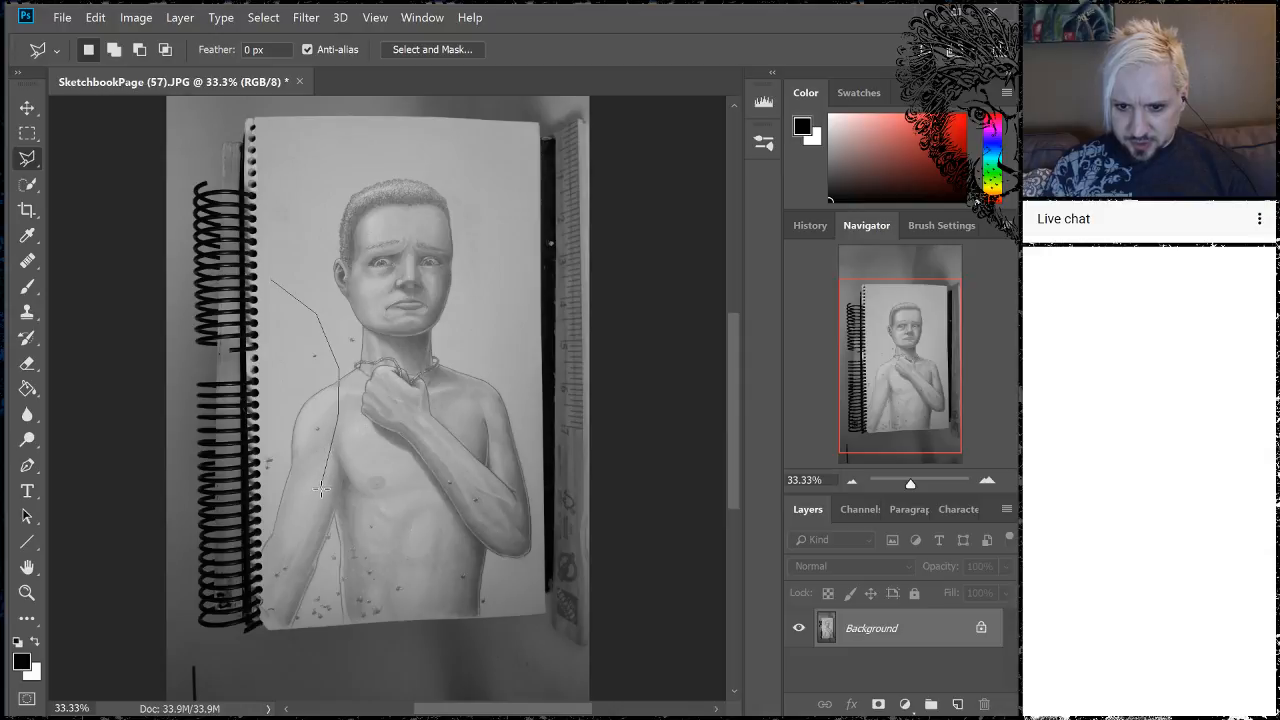
{"action": "left_click", "coordinate": [263, 634]}
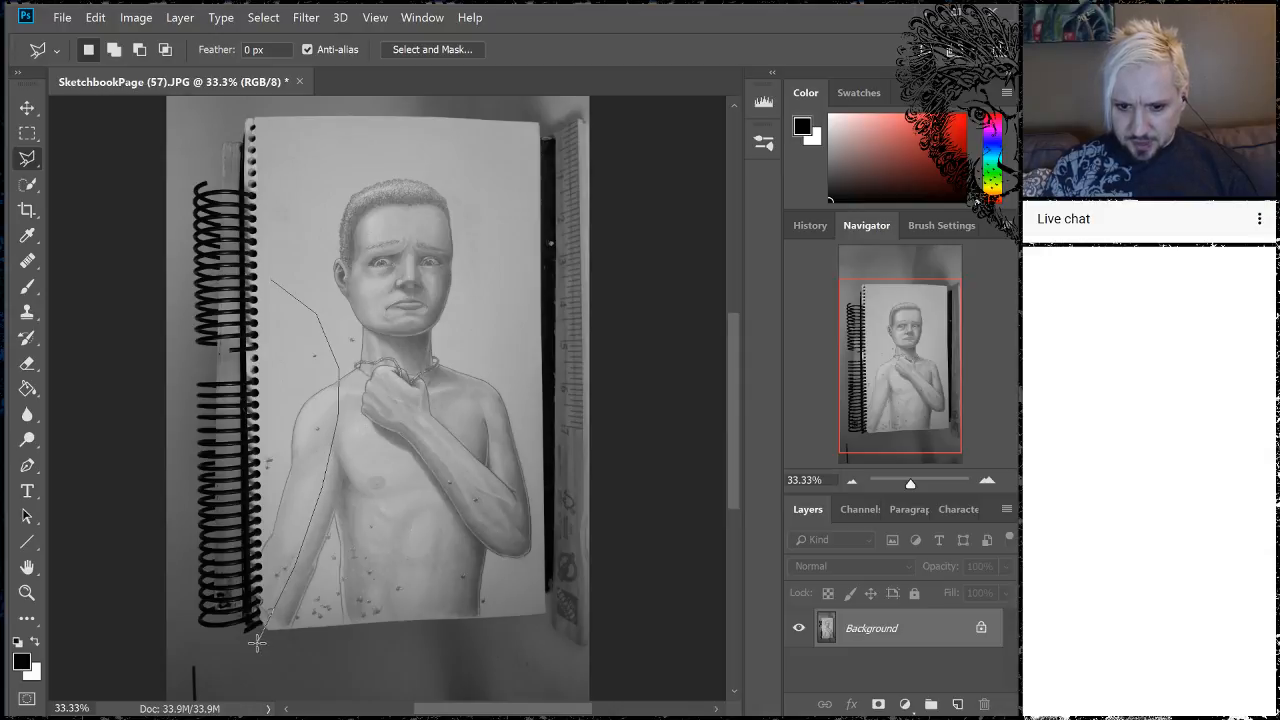
{"action": "left_click", "coordinate": [212, 660]}
{"action": "left_click", "coordinate": [190, 382]}
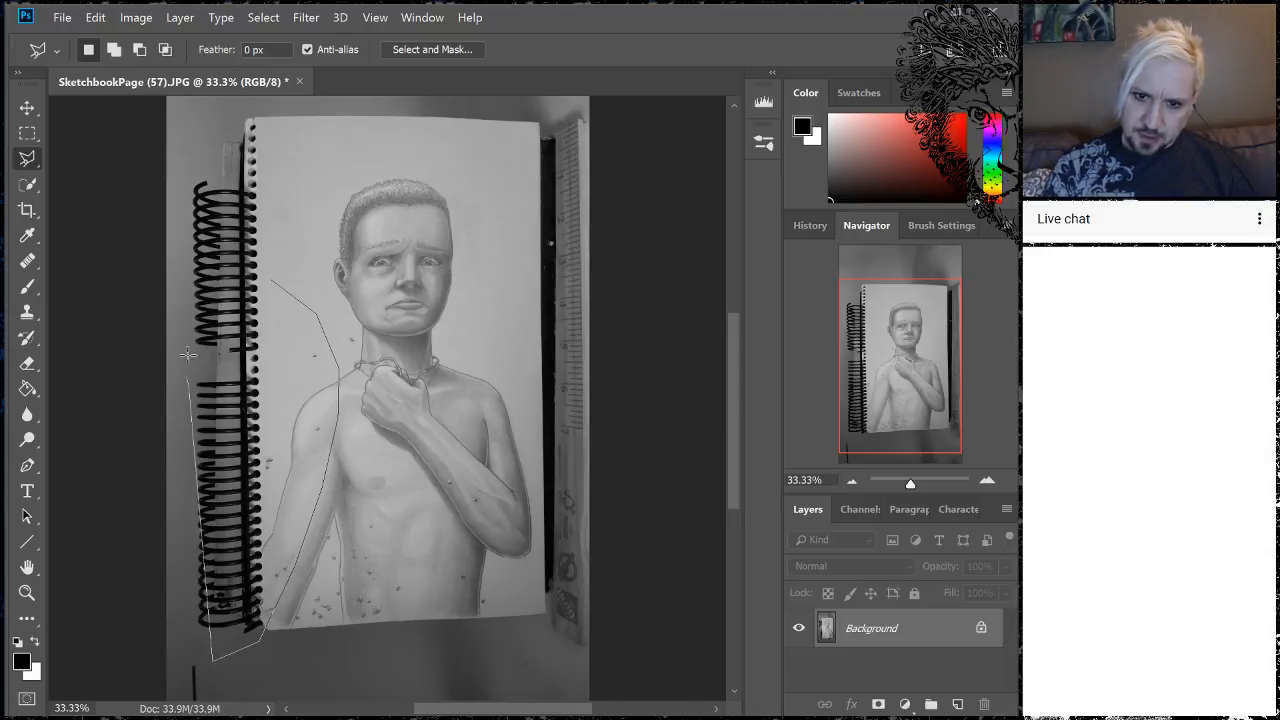
{"action": "left_click", "coordinate": [202, 250]}
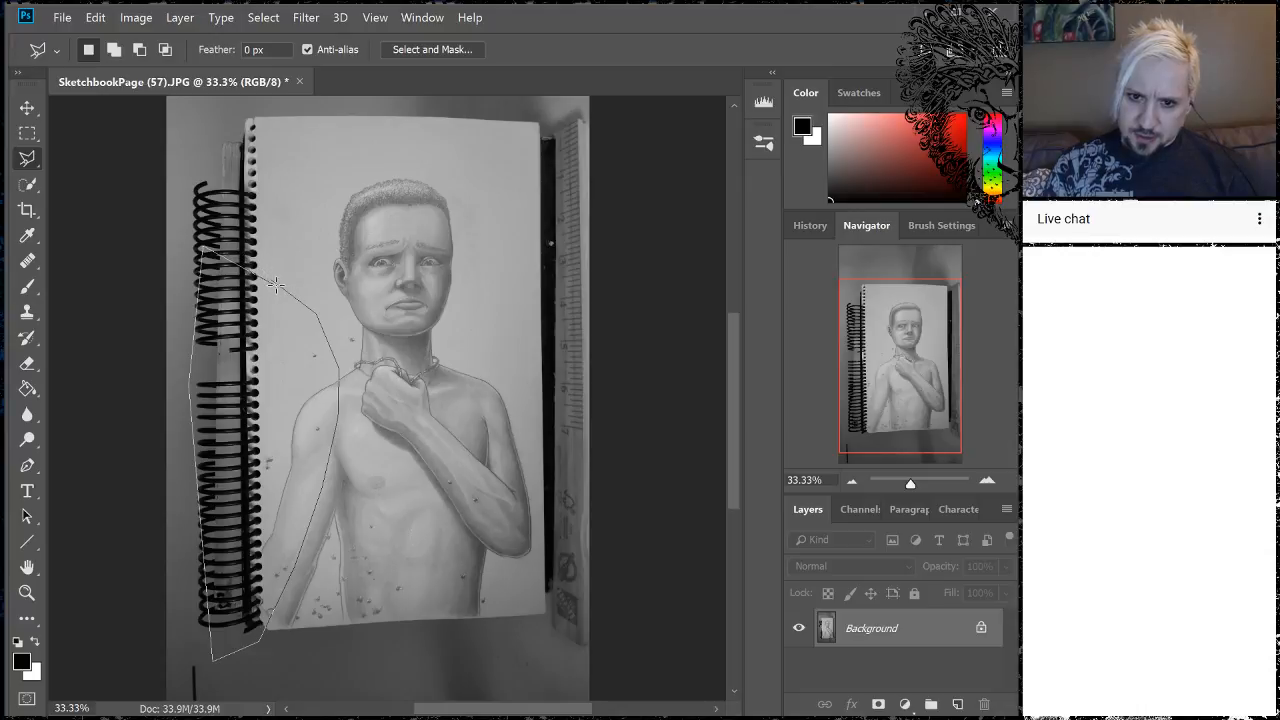
{"action": "left_click", "coordinate": [271, 276]}
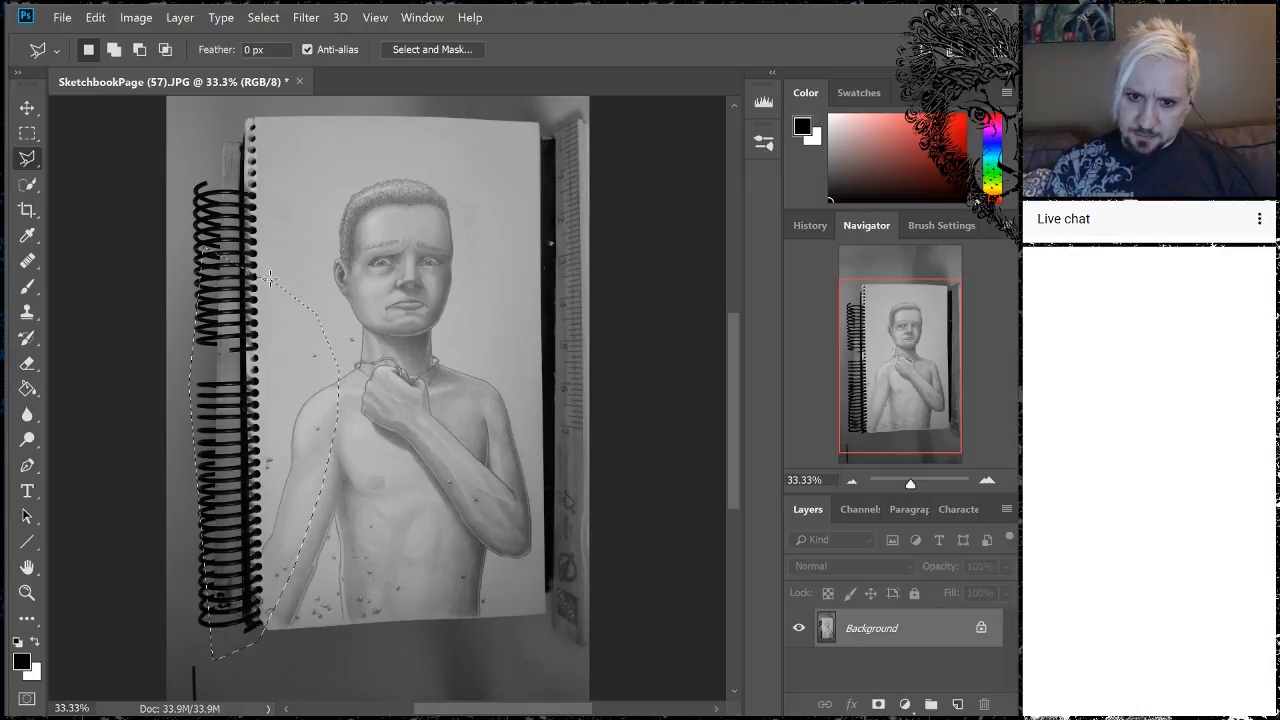
- Soften the selection's edge in Quick Mask mode with a Gaussian Blur of 24.9 pixels radius and return to the standard selection
{"action": "left_click", "coordinate": [27, 698]}
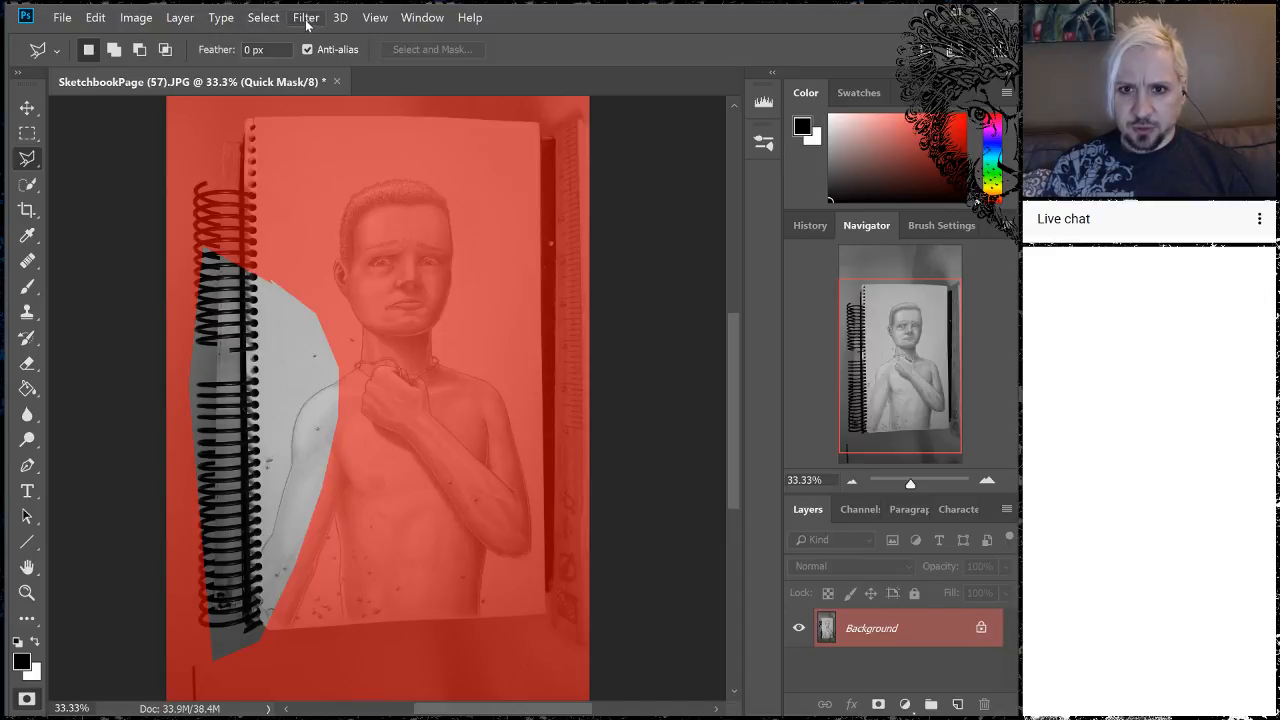
{"action": "left_click", "coordinate": [307, 22]}
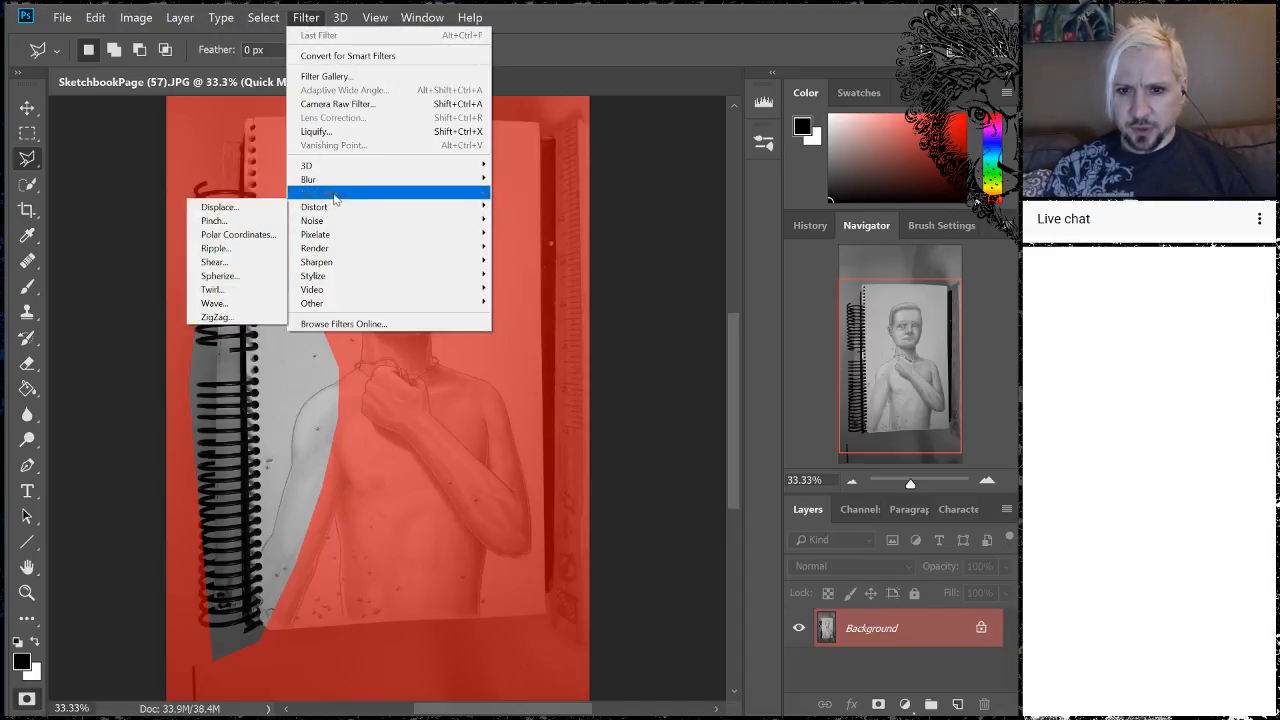
{"action": "mouse_move", "coordinate": [339, 183]}
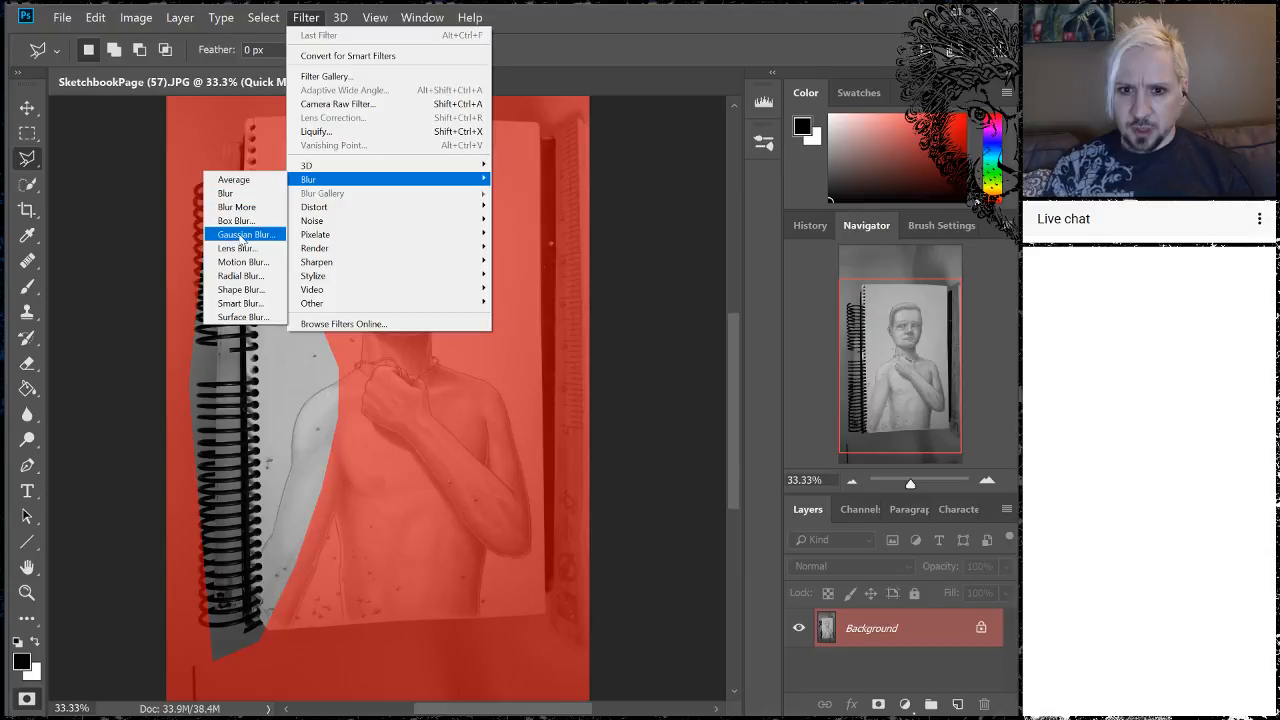
{"action": "left_click", "coordinate": [246, 234]}
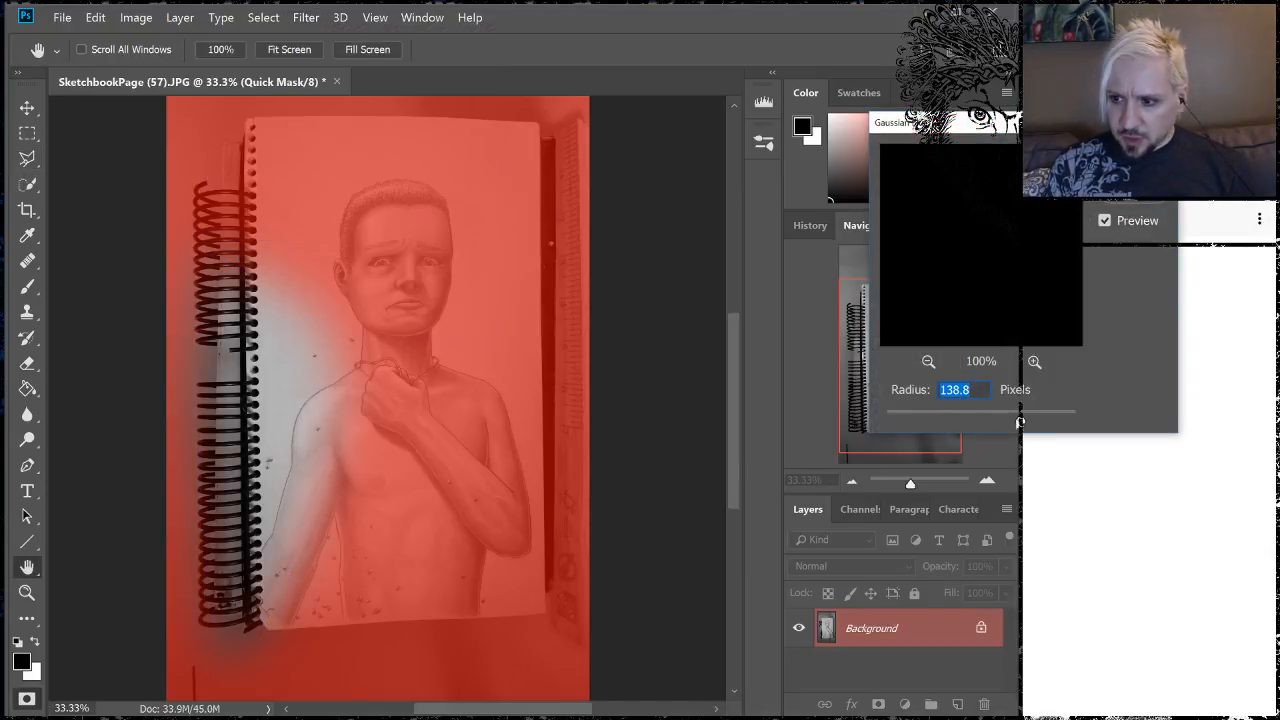
{"action": "left_click_drag", "start_coordinate": [1020, 420], "coordinate": [972, 416]}
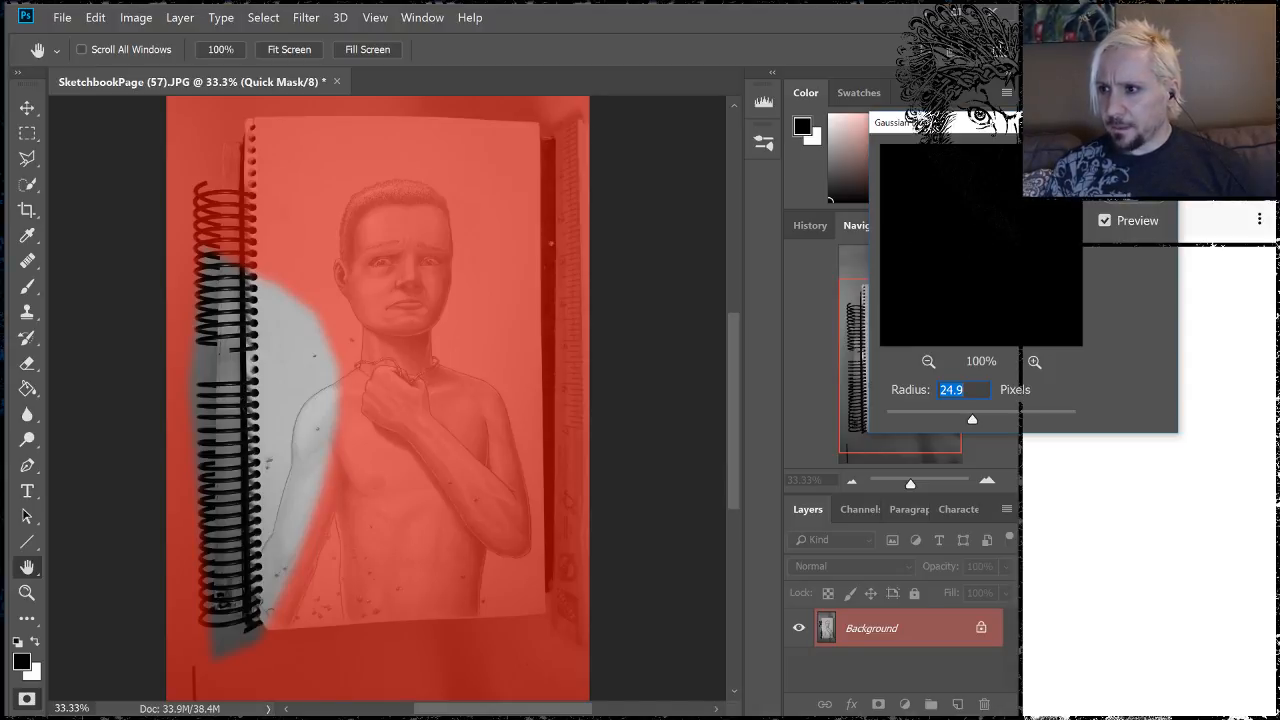
{"action": "key", "text": "Return"}
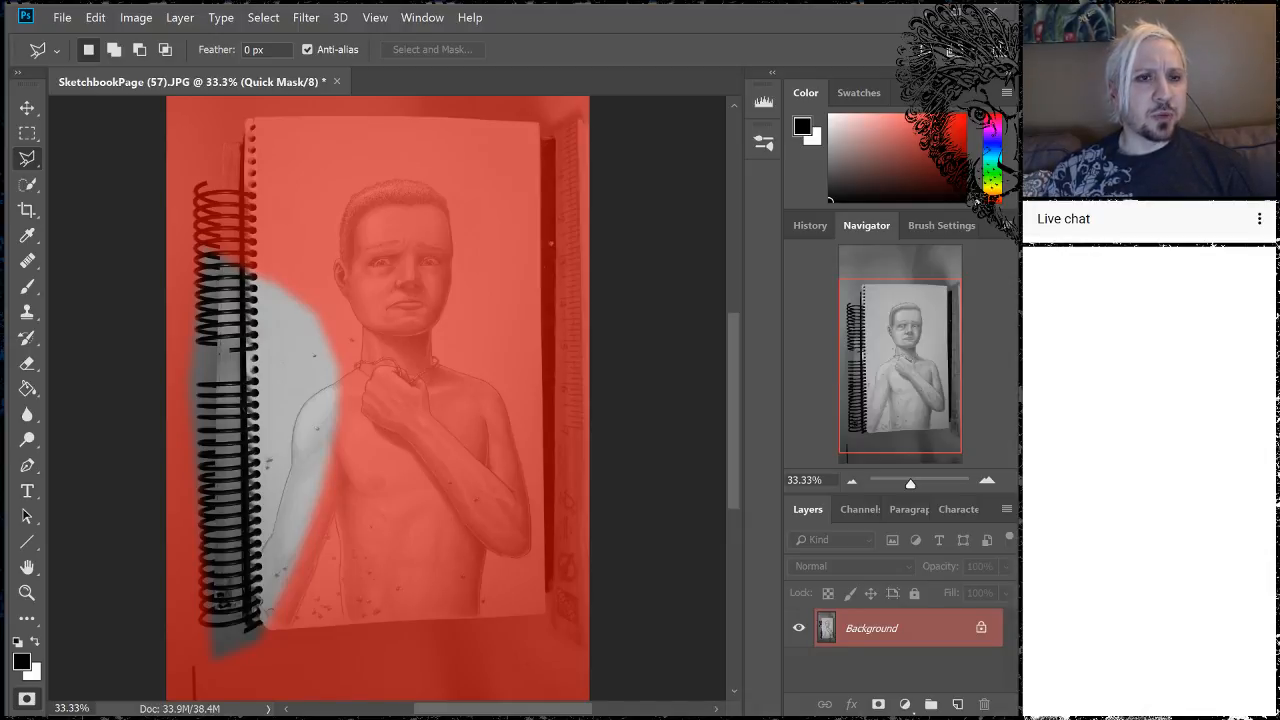
{"action": "key", "text": "alt+Tab"}
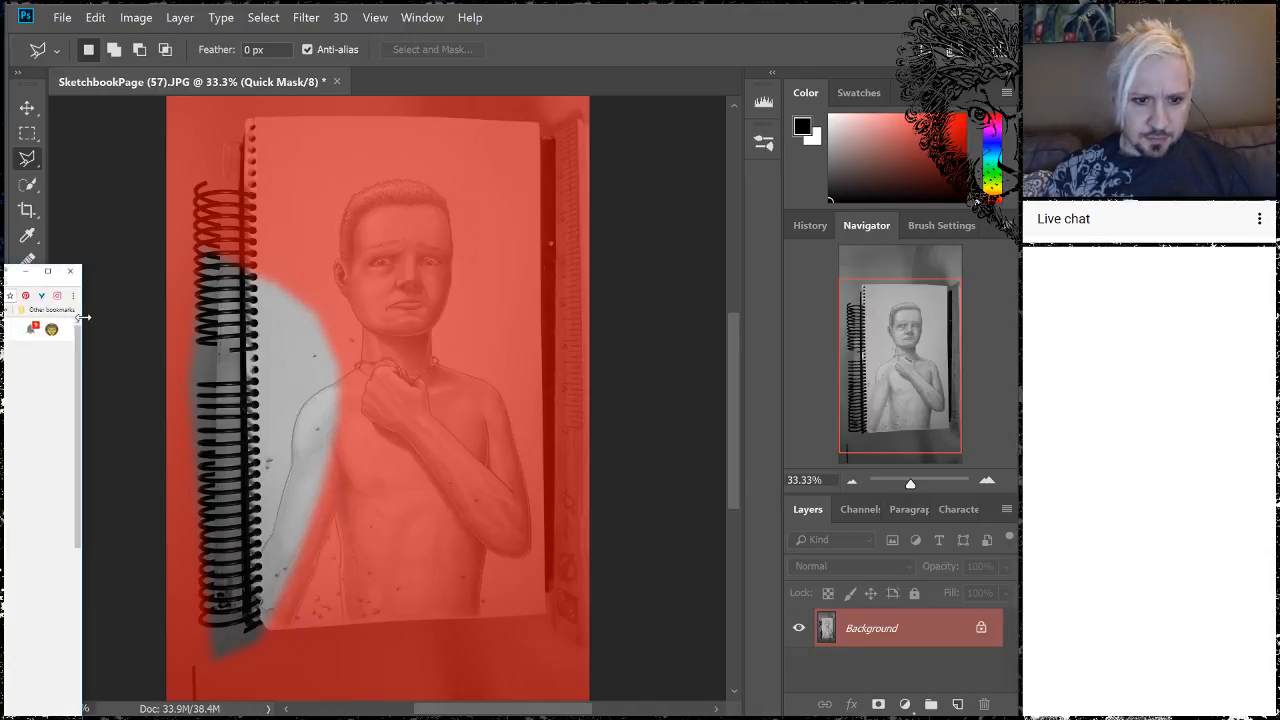
{"action": "left_click_drag", "start_coordinate": [84, 317], "coordinate": [0, 317]}
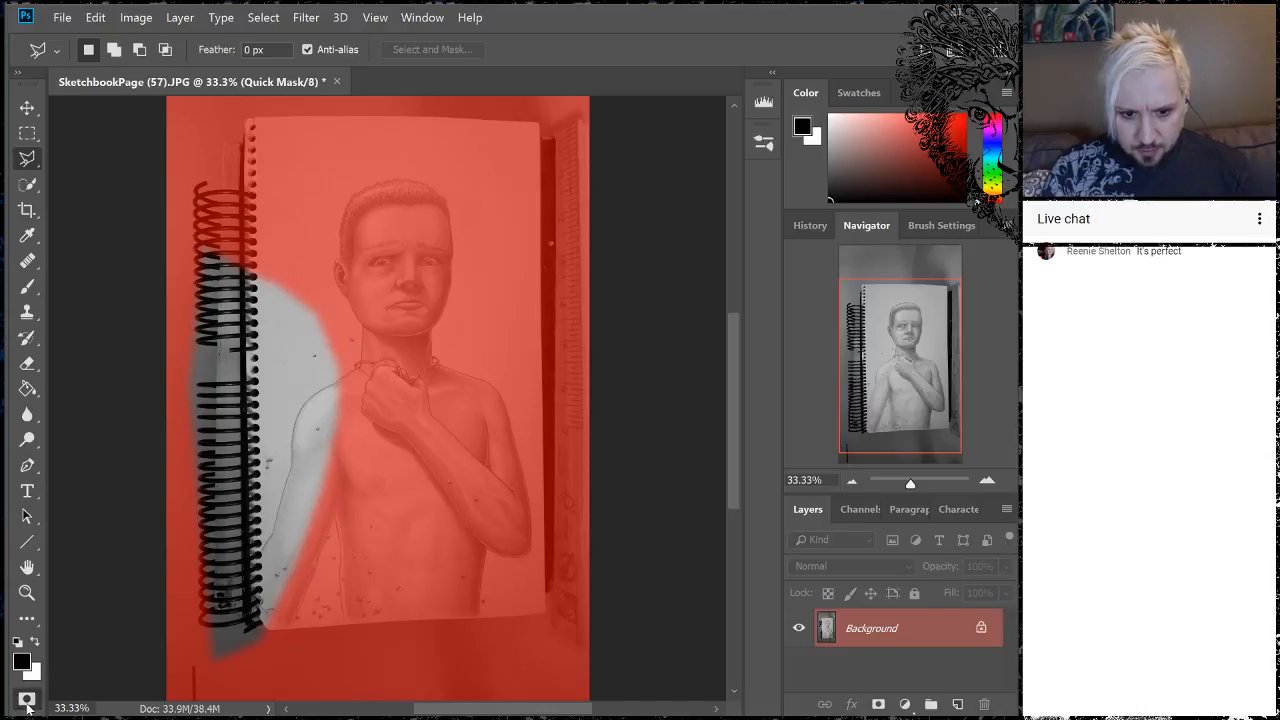
{"action": "left_click", "coordinate": [28, 699]}
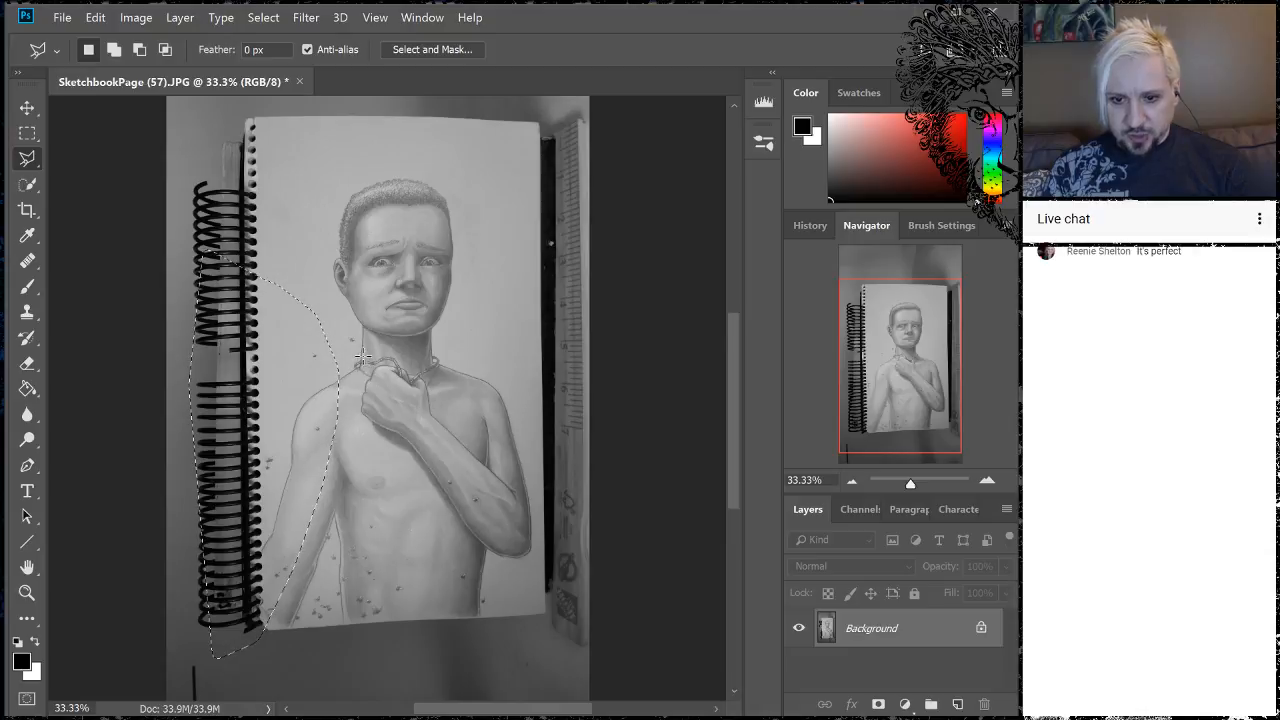
- Try to narrow the selected arm area directly on the Background layer to 87.69% width, and deselect it
{"action": "left_click", "coordinate": [27, 108]}
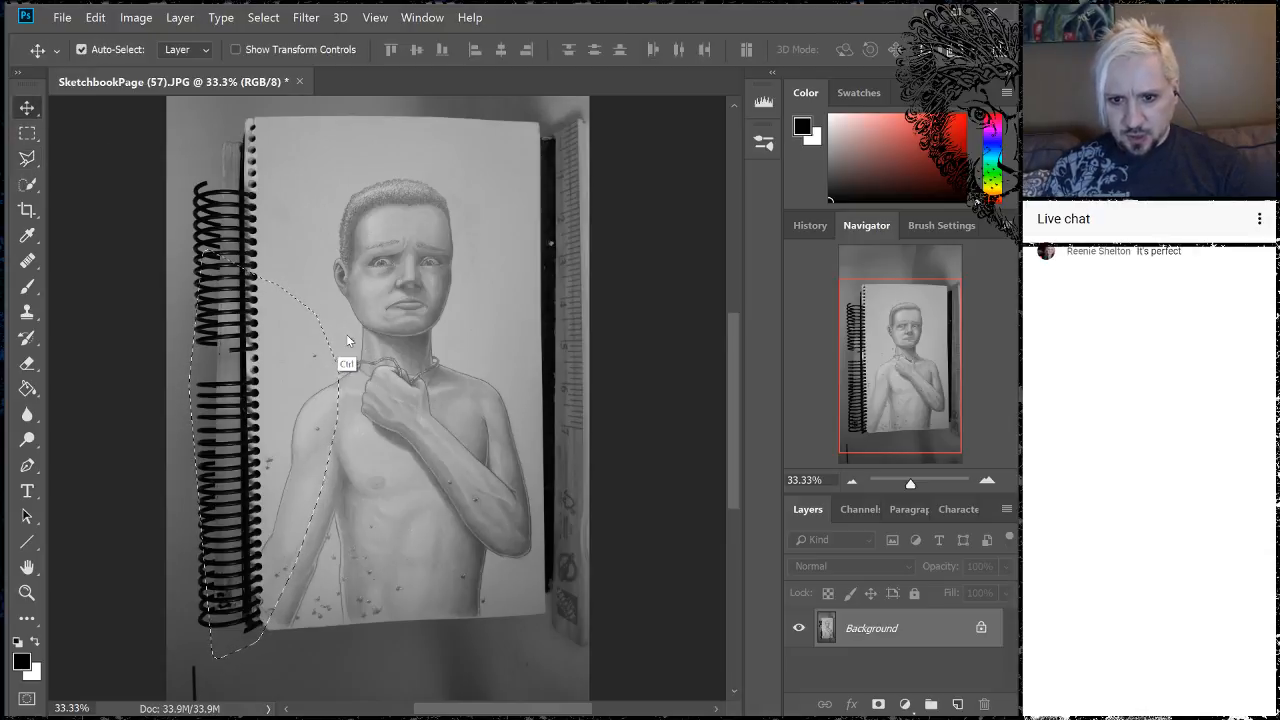
{"action": "key", "text": "ctrl+t"}
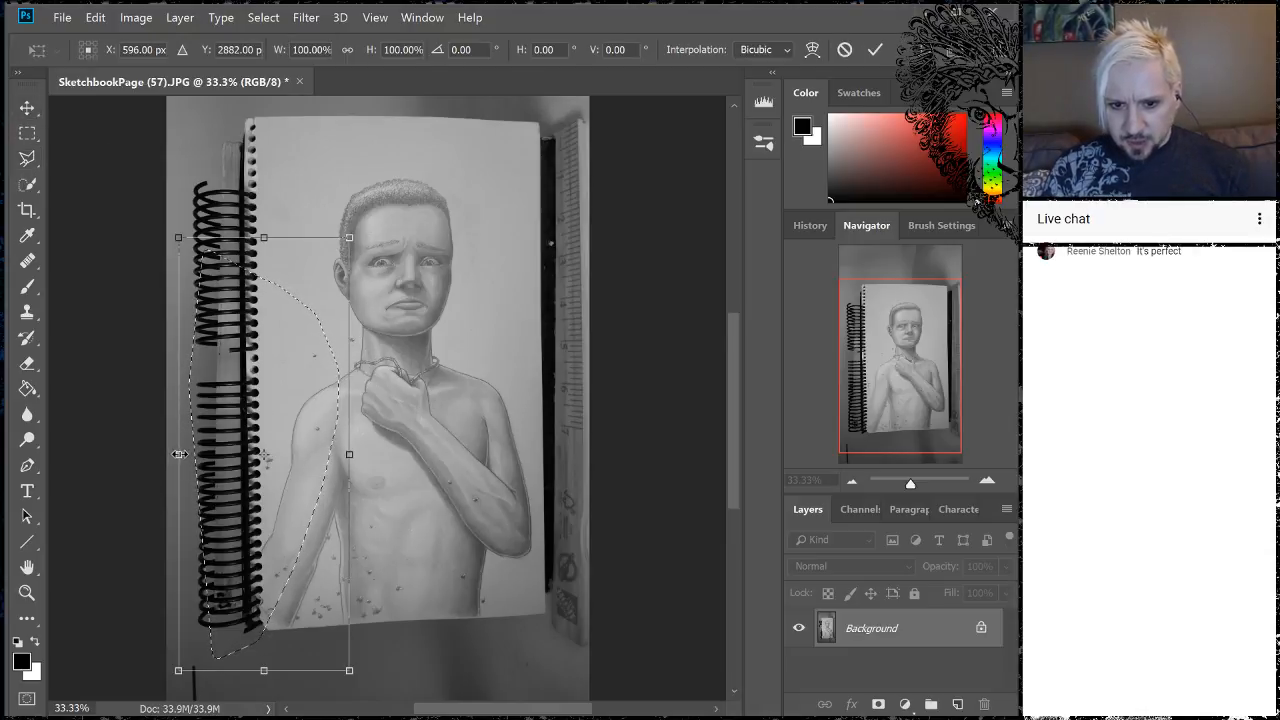
{"action": "left_click_drag", "start_coordinate": [178, 455], "coordinate": [200, 453]}
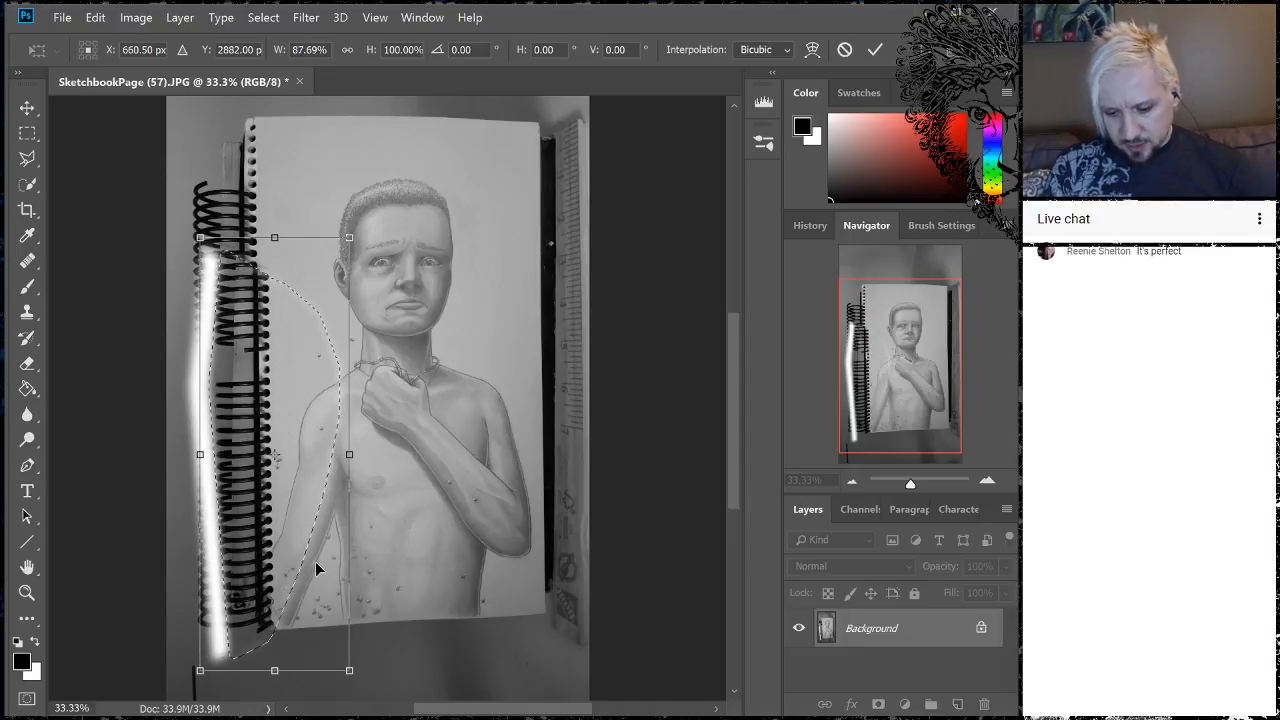
{"action": "key", "text": "Return"}
{"action": "key", "text": "ctrl+d"}
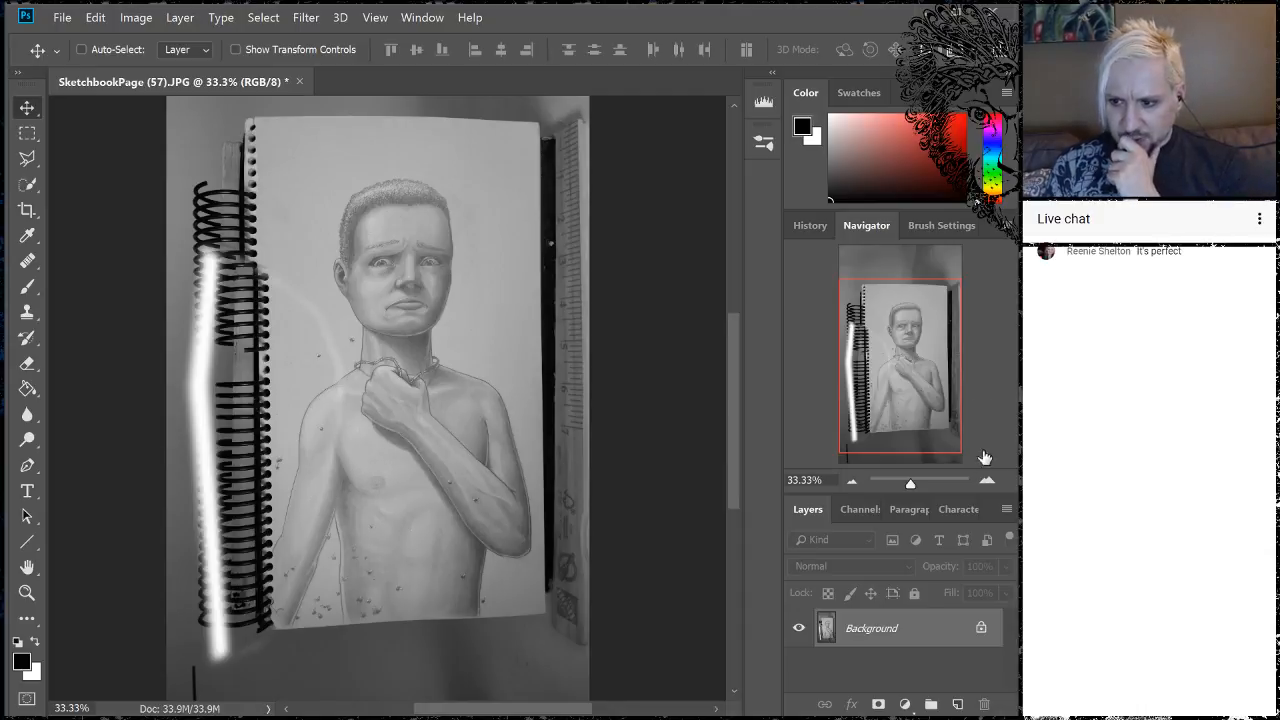
- Inspect the edges of the transformed area and revert the image to the Exit Quick Mask history state
{"action": "left_click", "coordinate": [987, 483]}
{"action": "left_click", "coordinate": [987, 483]}
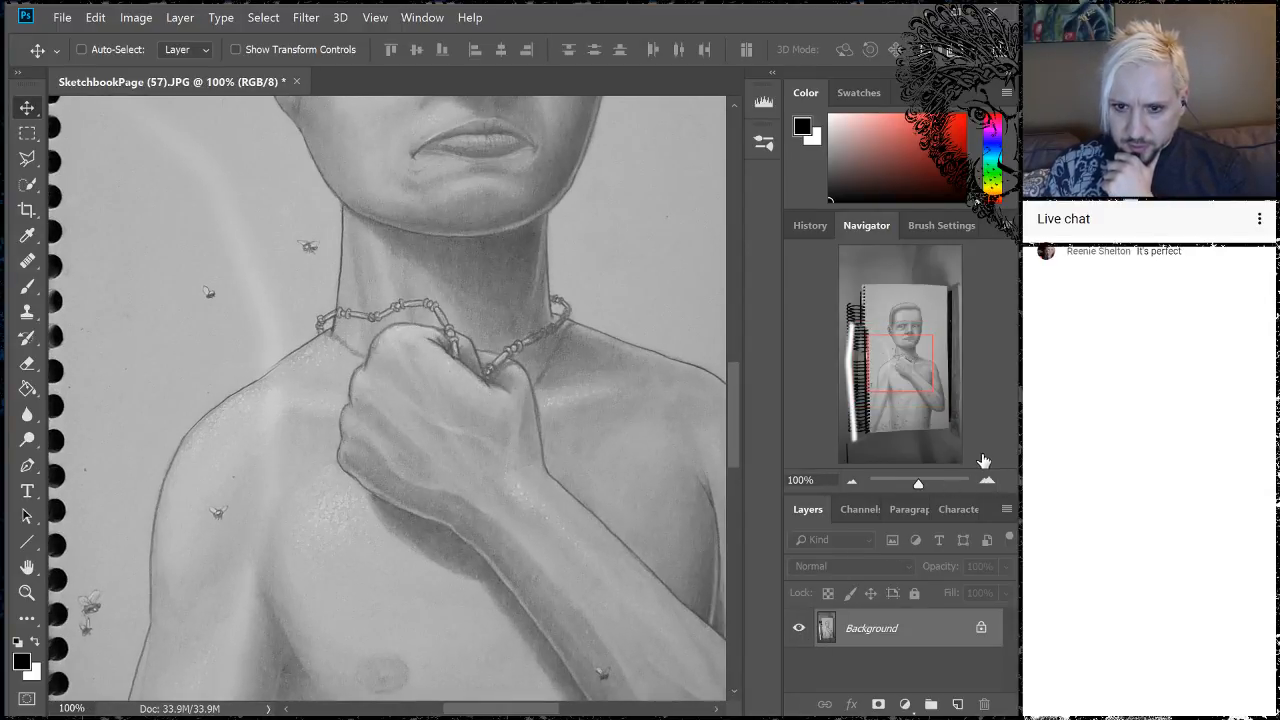
{"action": "left_click", "coordinate": [851, 481]}
{"action": "left_click", "coordinate": [851, 481]}
{"action": "left_click", "coordinate": [851, 481]}
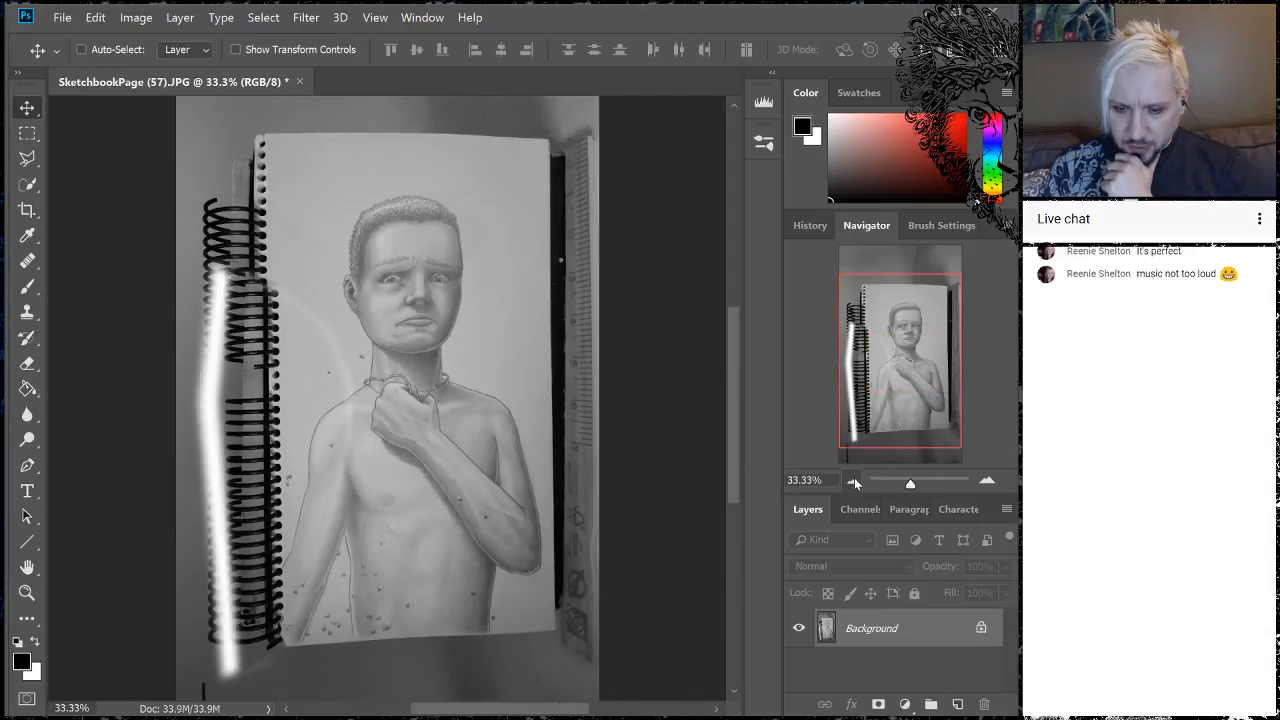
{"action": "left_click", "coordinate": [804, 226]}
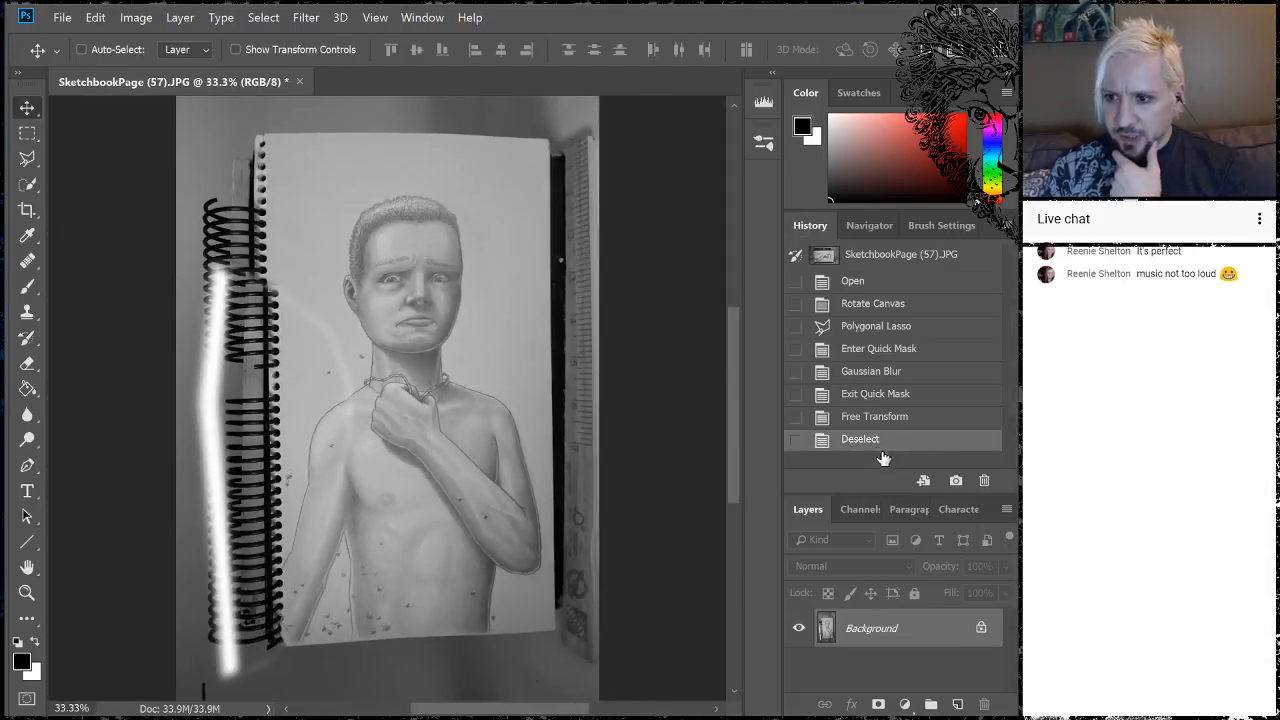
{"action": "left_click", "coordinate": [866, 416]}
{"action": "left_click", "coordinate": [870, 397]}
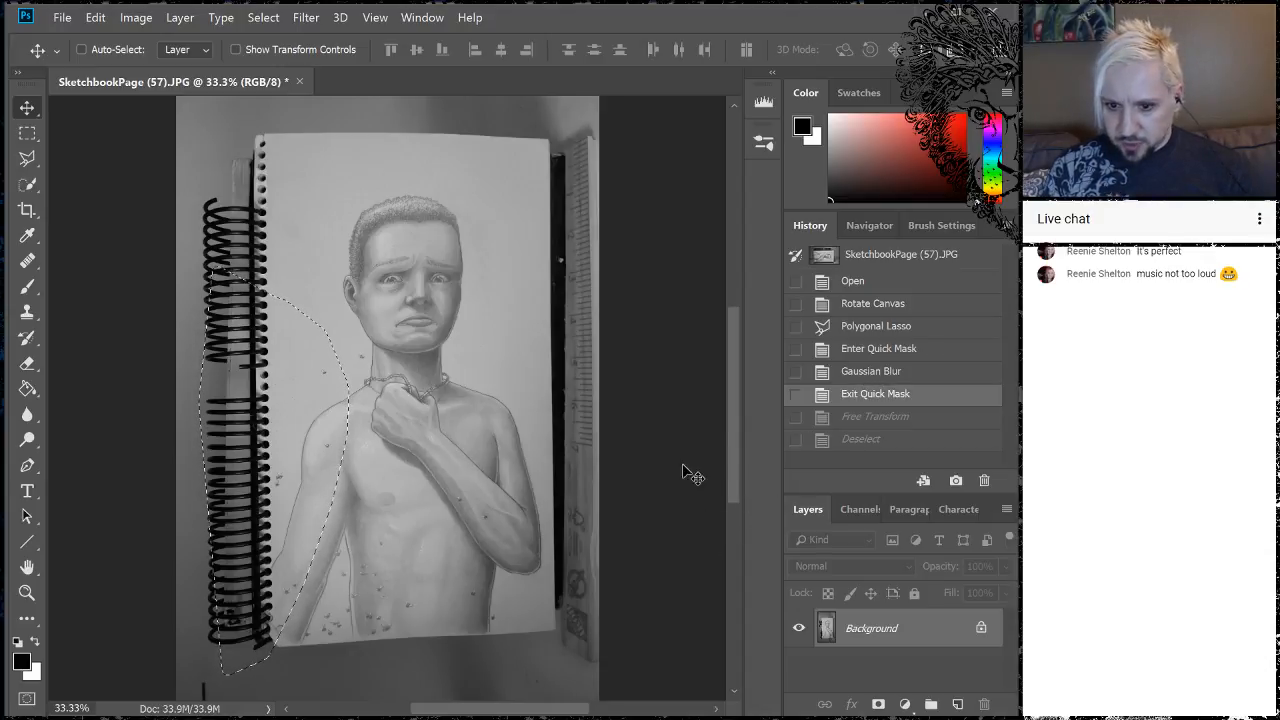
- Copy the softened arm selection and paste it onto a new layer at its original position
{"action": "key", "text": "ctrl+c"}
{"action": "key", "text": "ctrl+v"}
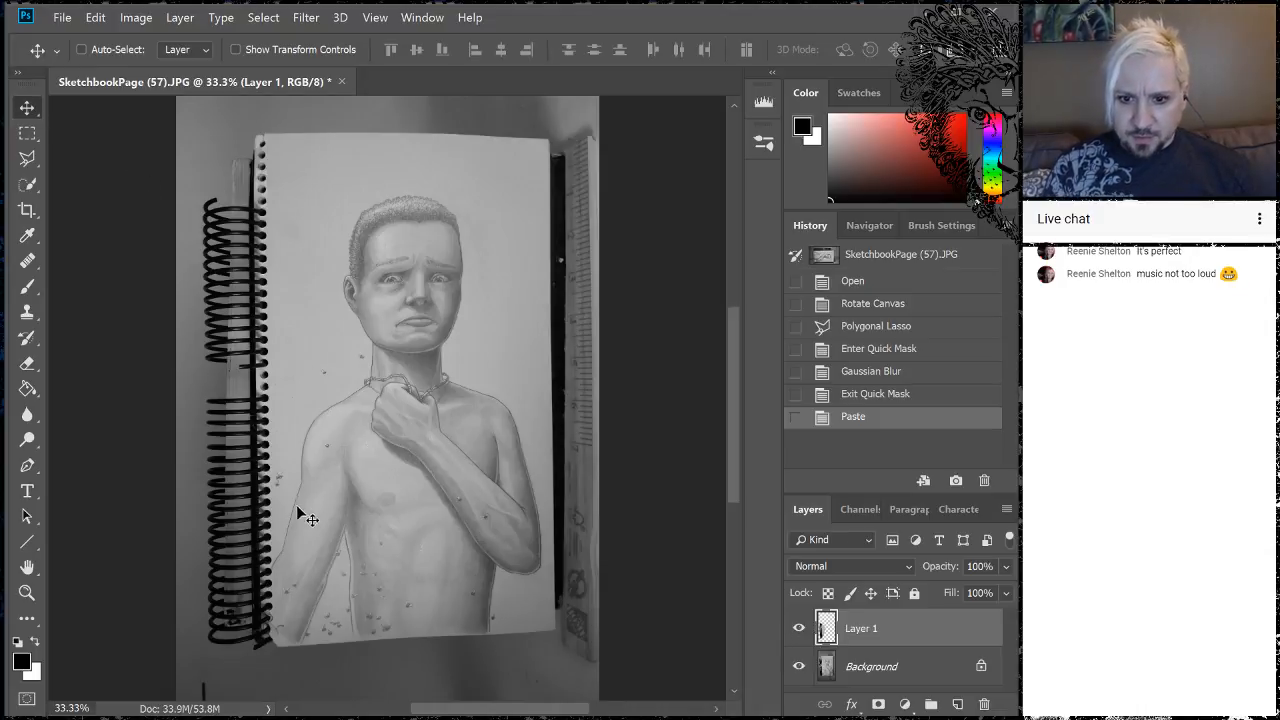
{"action": "left_click_drag", "start_coordinate": [312, 476], "coordinate": [361, 417]}
{"action": "key", "text": "ctrl+z"}
- Narrow the pasted arm layer slightly with Free Transform by moving its binding-side edge inward toward the figure
{"action": "key", "text": "ctrl+t"}
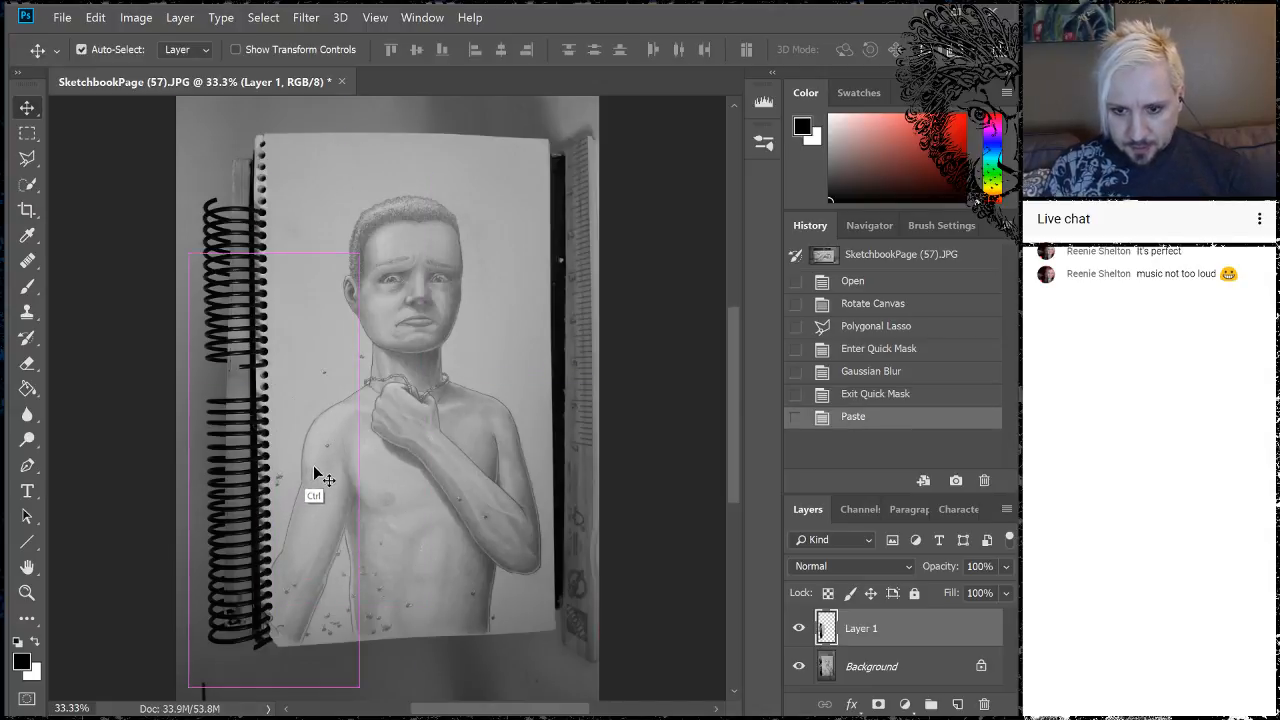
{"action": "left_click_drag", "start_coordinate": [189, 470], "coordinate": [207, 466]}
{"action": "key", "text": "Return"}
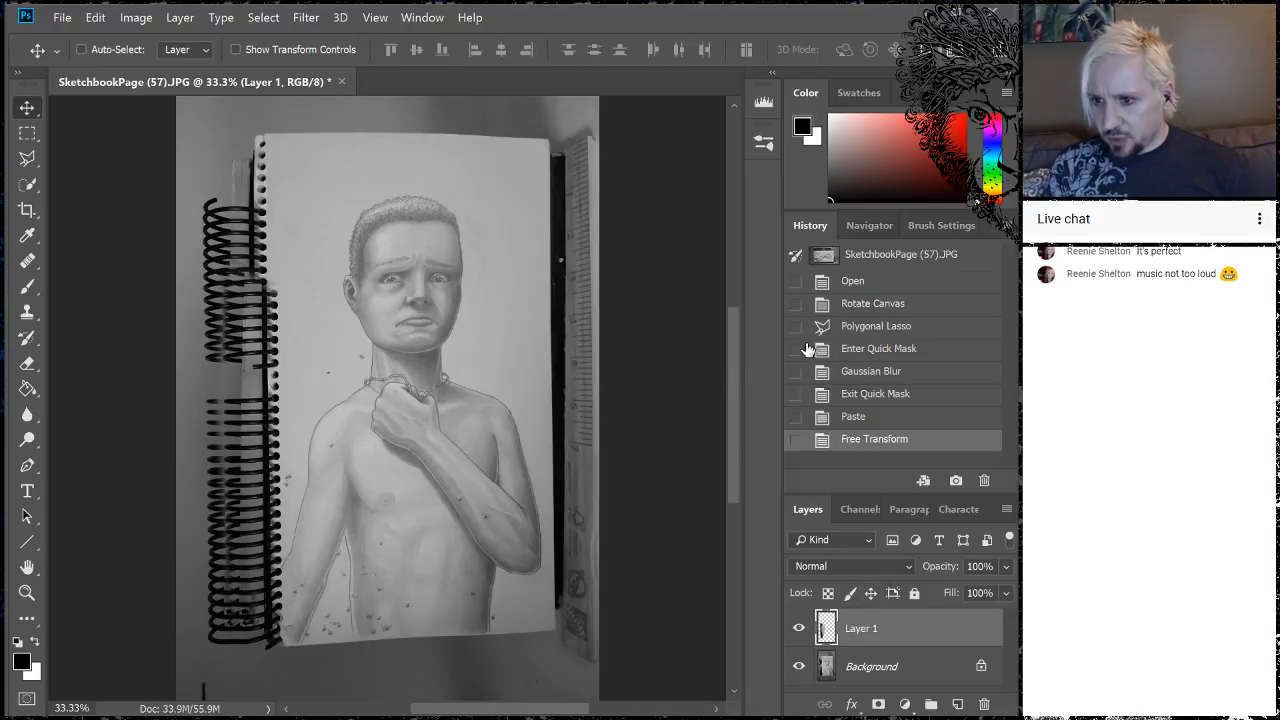
- Compare the shoulder outline below the bead necklace at 200% zoom with Layer 1 hidden and shown
{"action": "left_click", "coordinate": [867, 224]}
{"action": "left_click", "coordinate": [988, 481]}
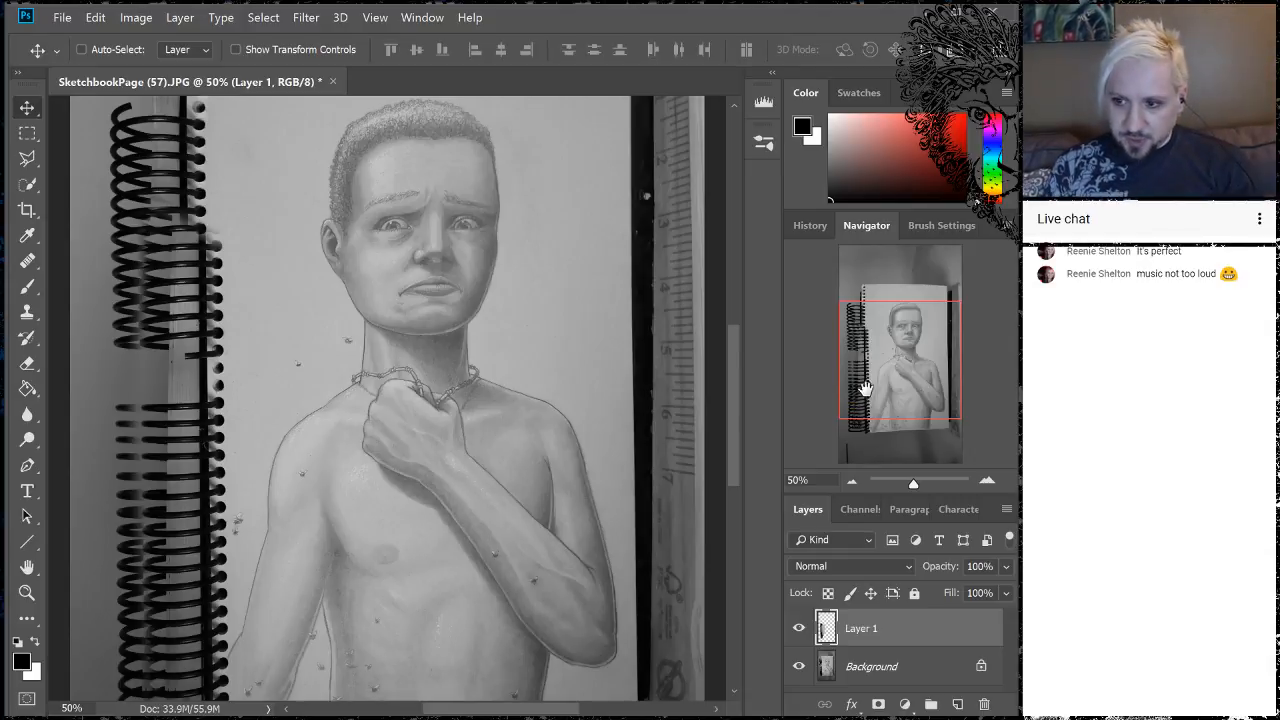
{"action": "left_click", "coordinate": [987, 482]}
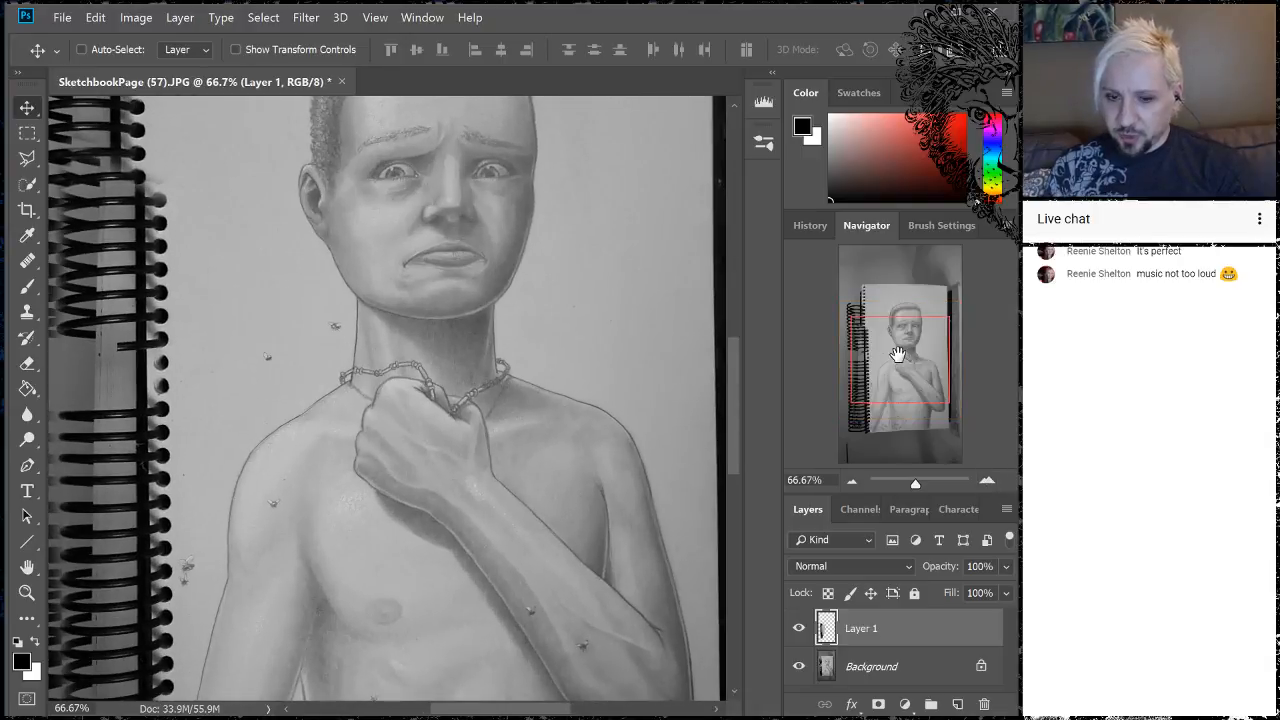
{"action": "mouse_move", "coordinate": [898, 354]}
{"action": "left_mouse_down"}
{"action": "mouse_move", "coordinate": [895, 379]}
{"action": "mouse_move", "coordinate": [892, 360]}
{"action": "left_mouse_up"}
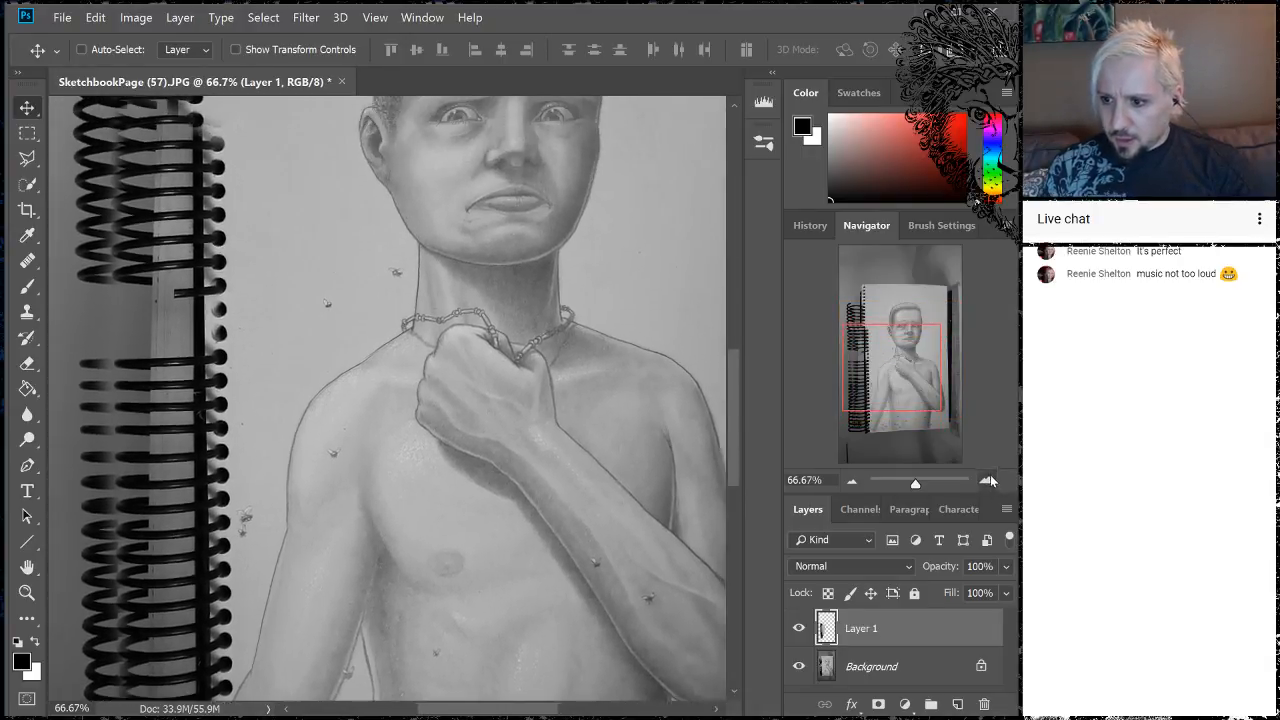
{"action": "left_click", "coordinate": [988, 481]}
{"action": "left_click", "coordinate": [988, 481]}
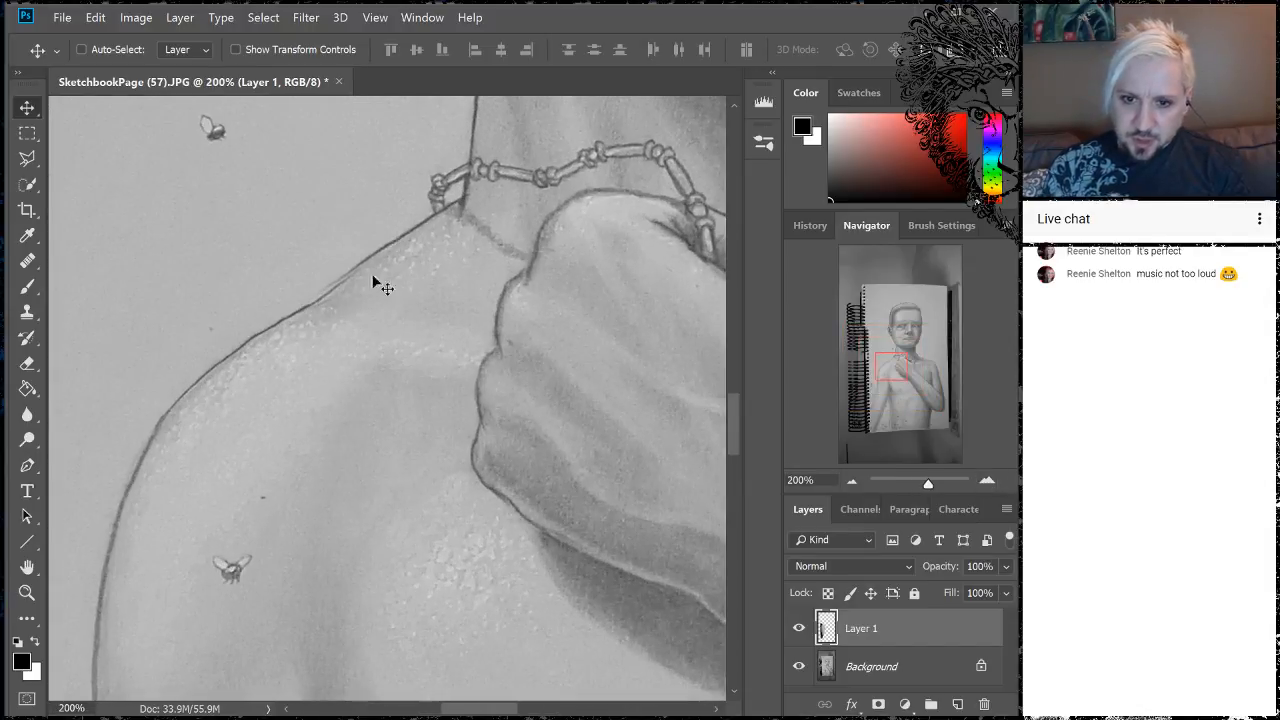
{"action": "left_click", "coordinate": [800, 629]}
{"action": "left_click", "coordinate": [800, 629]}
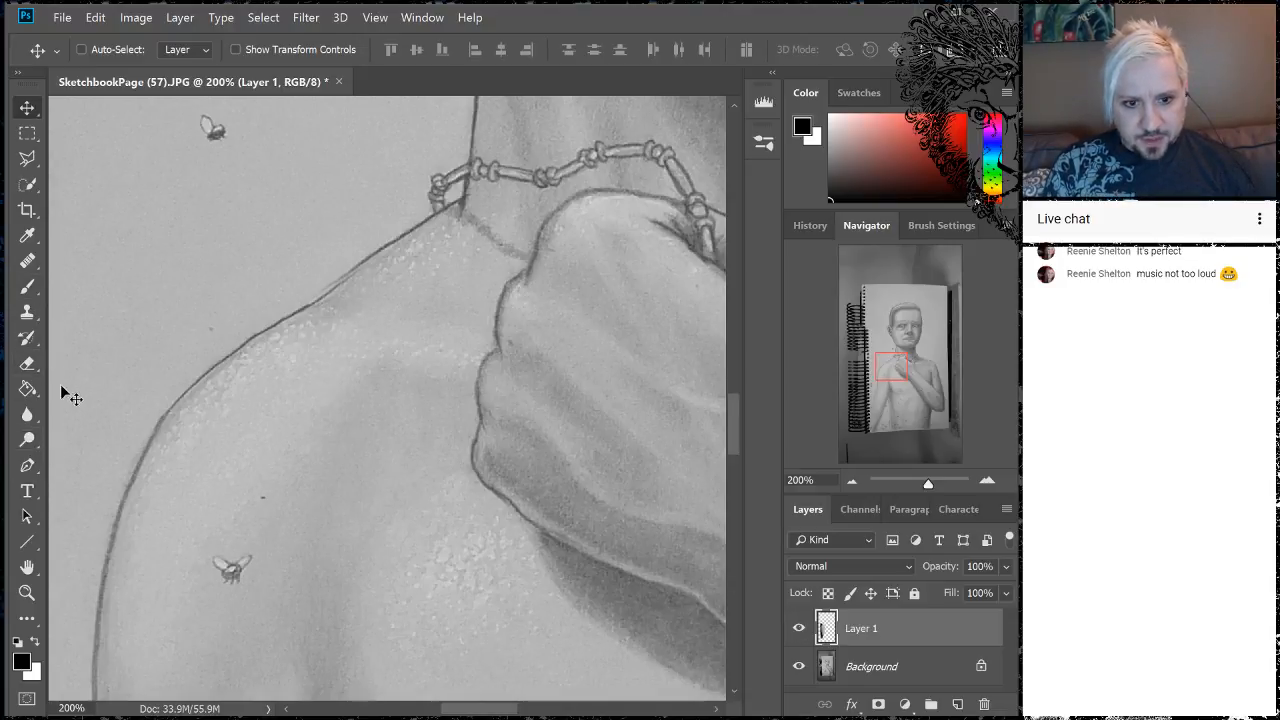
- Activate the Smudge tool and set its strength to 95%
{"action": "left_click", "coordinate": [29, 439]}
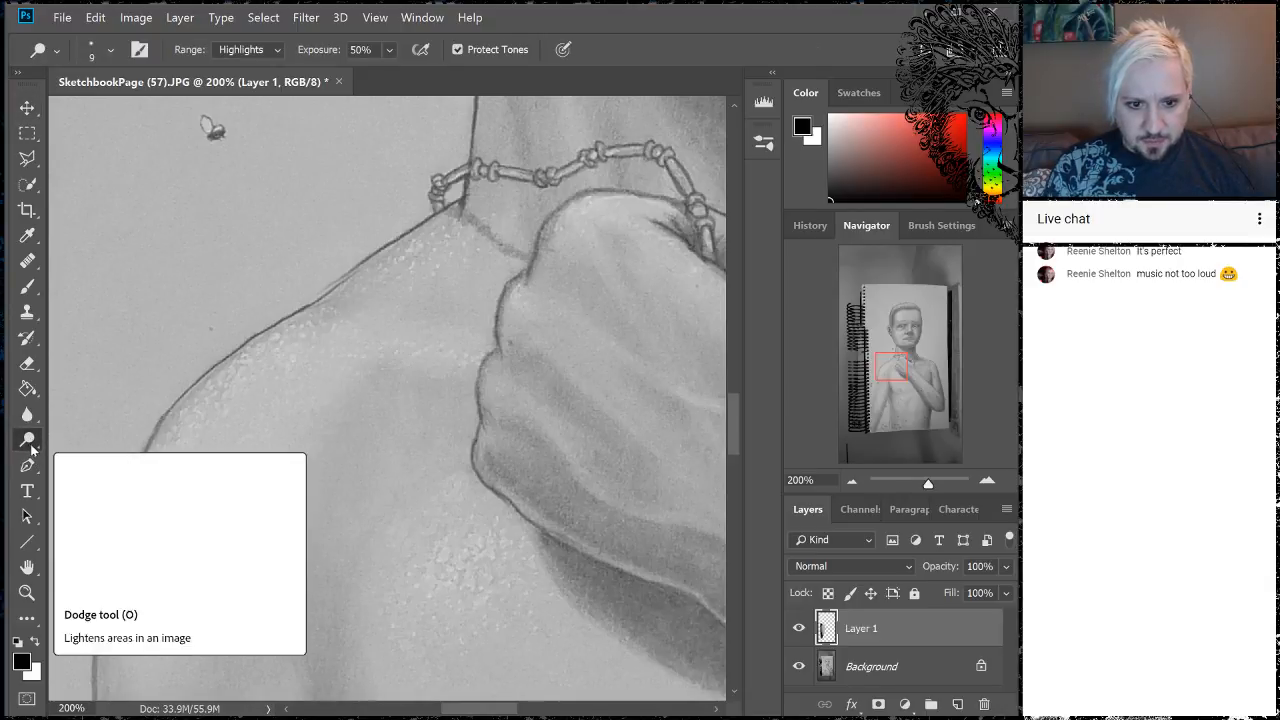
{"action": "right_click", "coordinate": [30, 442]}
{"action": "left_click", "coordinate": [28, 415]}
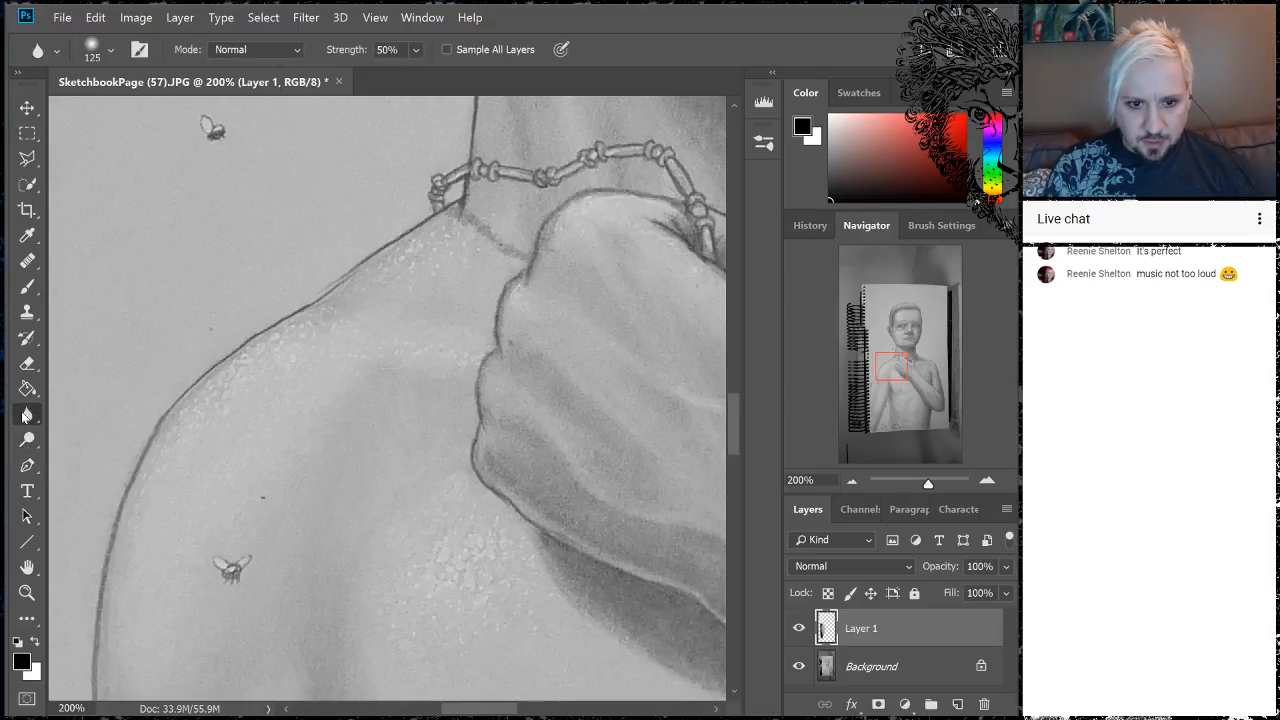
{"action": "right_click", "coordinate": [28, 415]}
{"action": "left_click", "coordinate": [100, 452]}
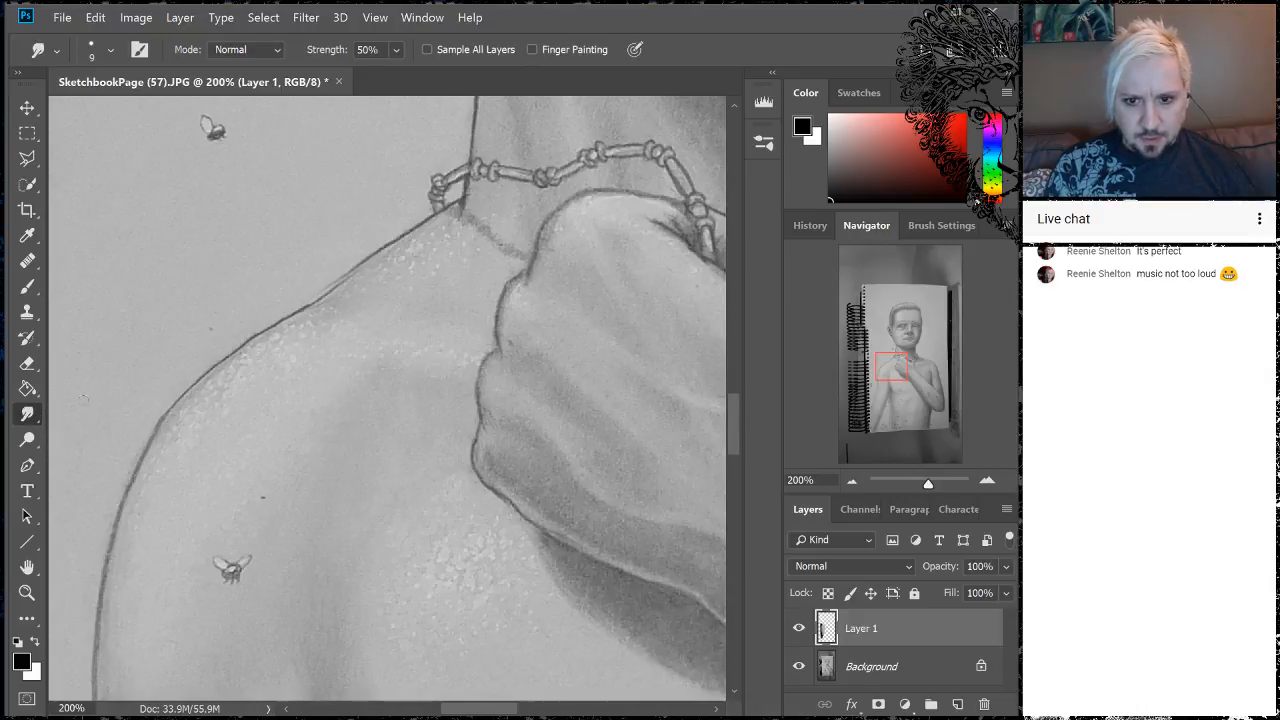
{"action": "left_click", "coordinate": [396, 50]}
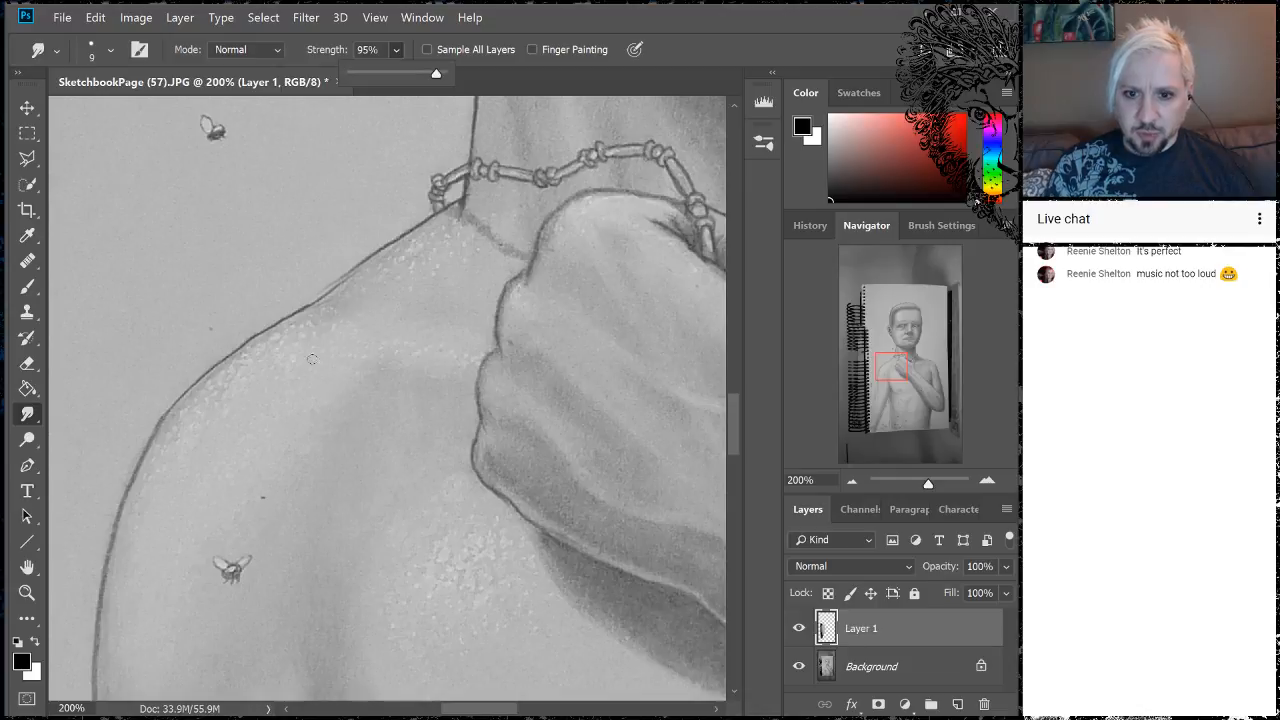
- Try smudging the shoulder outline with a 150 px Hard Round Pressure brush, and undo the stroke
{"action": "left_click", "coordinate": [285, 312]}
{"action": "right_click", "coordinate": [276, 314]}
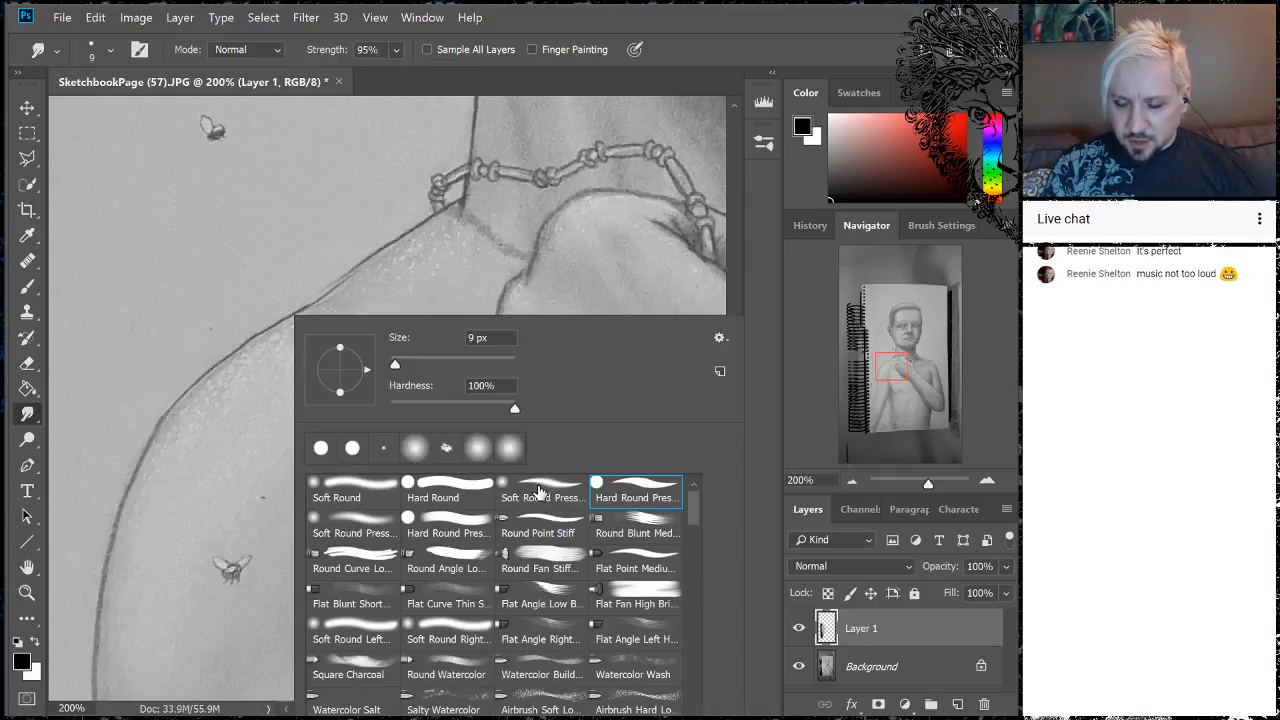
{"action": "left_click", "coordinate": [315, 303]}
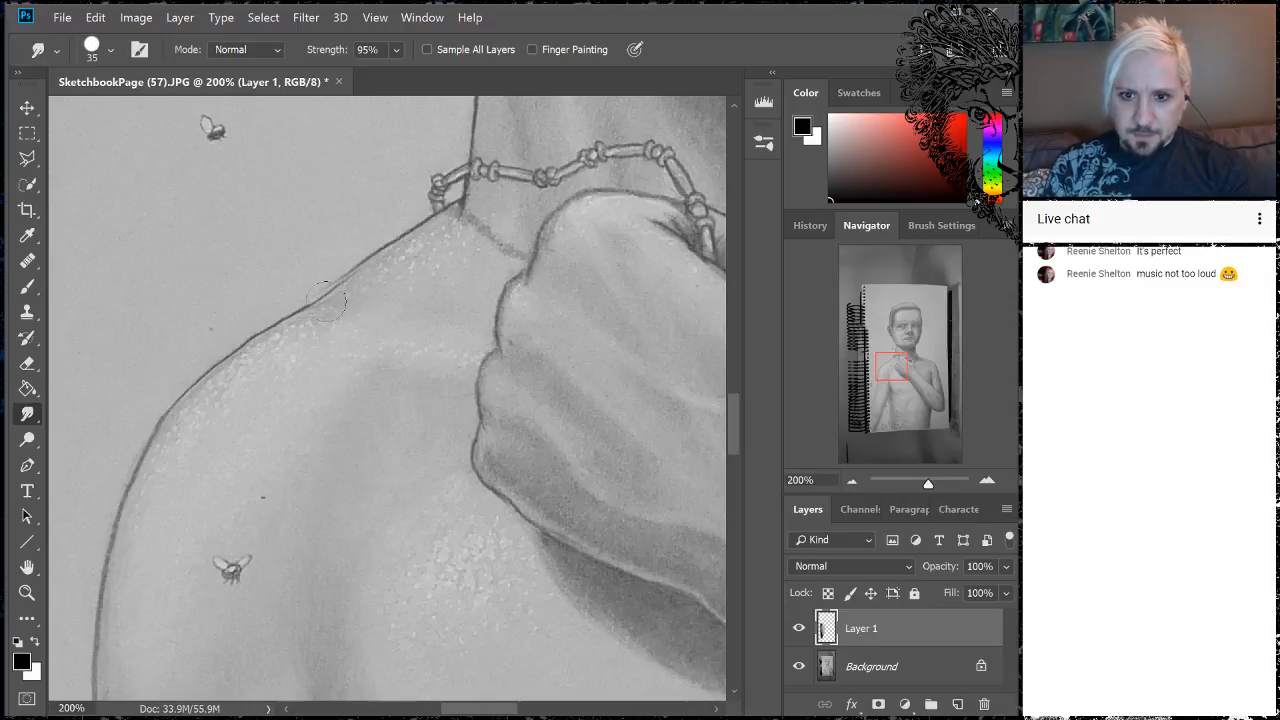
{"action": "key", "text": "bracketright"}
{"action": "key", "text": "bracketright"}
{"action": "key", "text": "bracketright"}
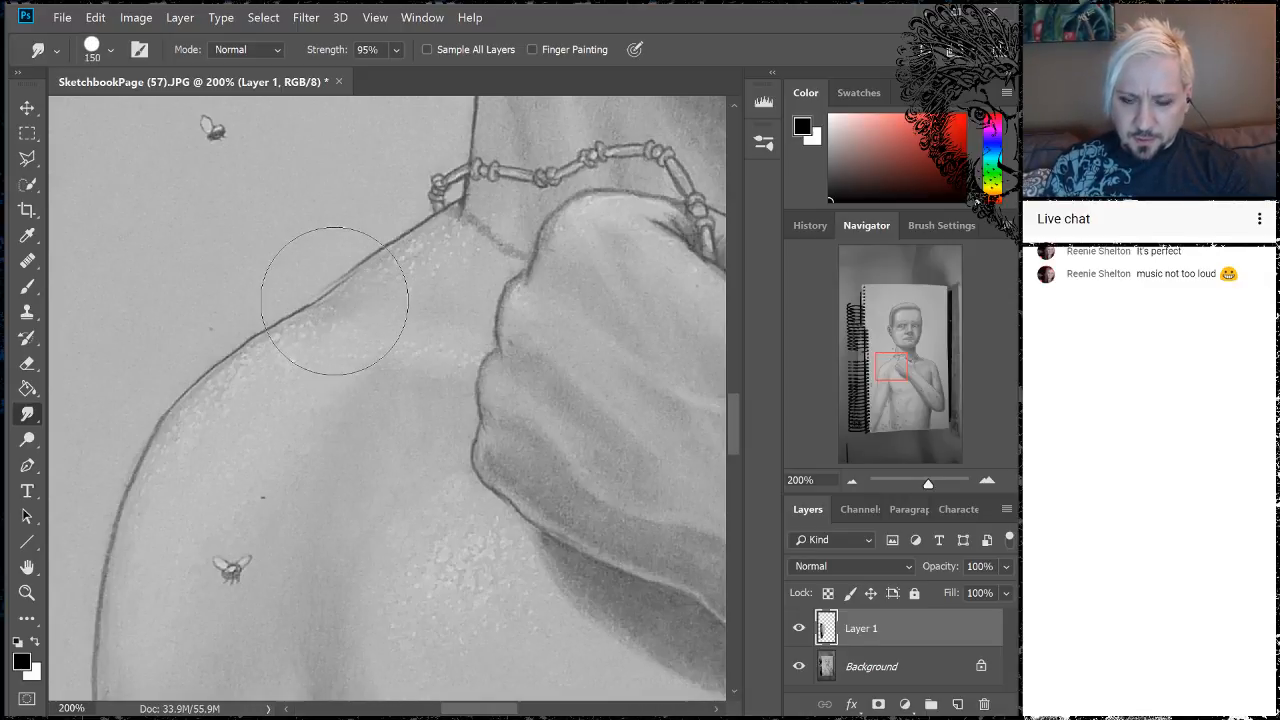
{"action": "left_click_drag", "start_coordinate": [336, 302], "coordinate": [333, 299]}
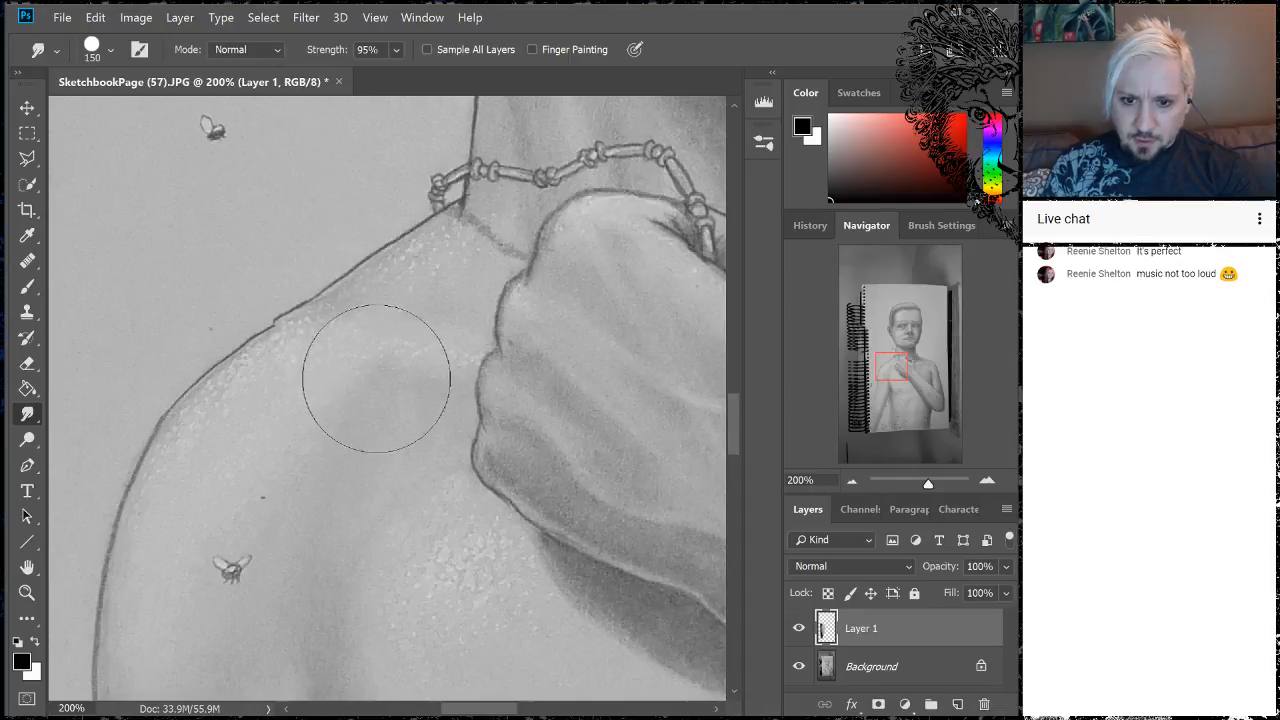
{"action": "key", "text": "ctrl+z"}
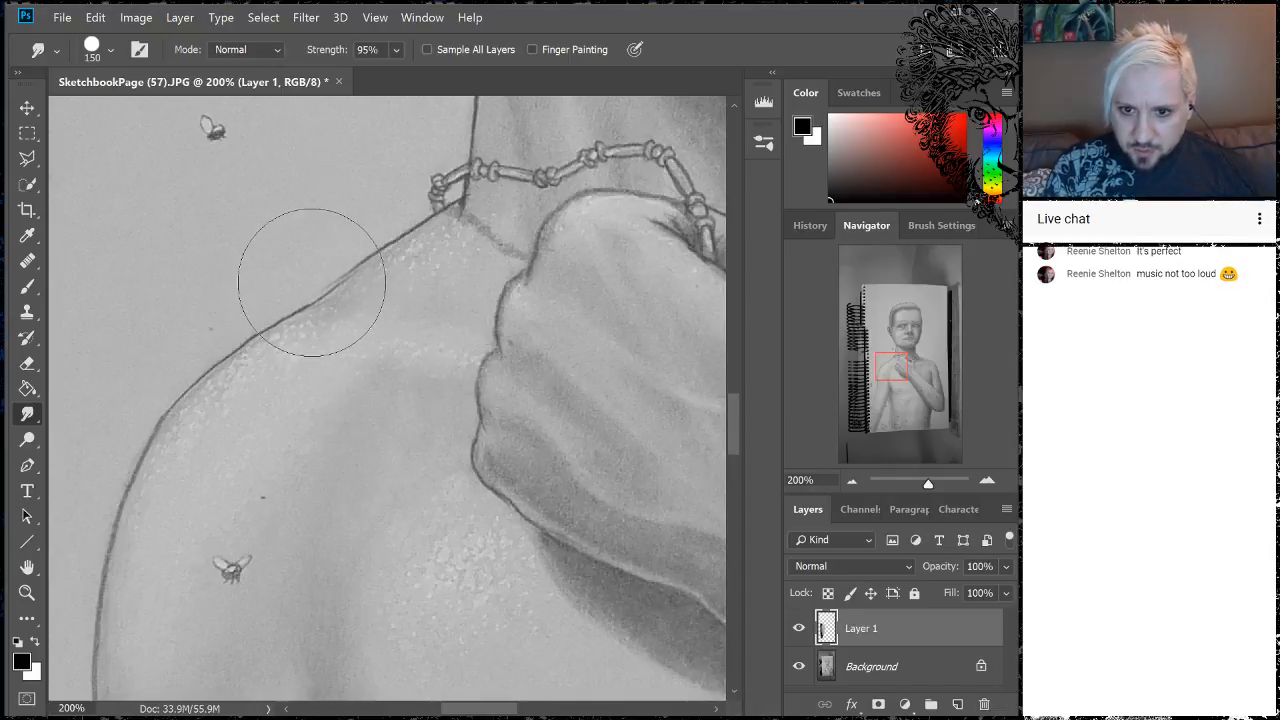
- Change the Smudge brush to a Soft Round Pressure tip with a size of 80 px
{"action": "right_click", "coordinate": [318, 286]}
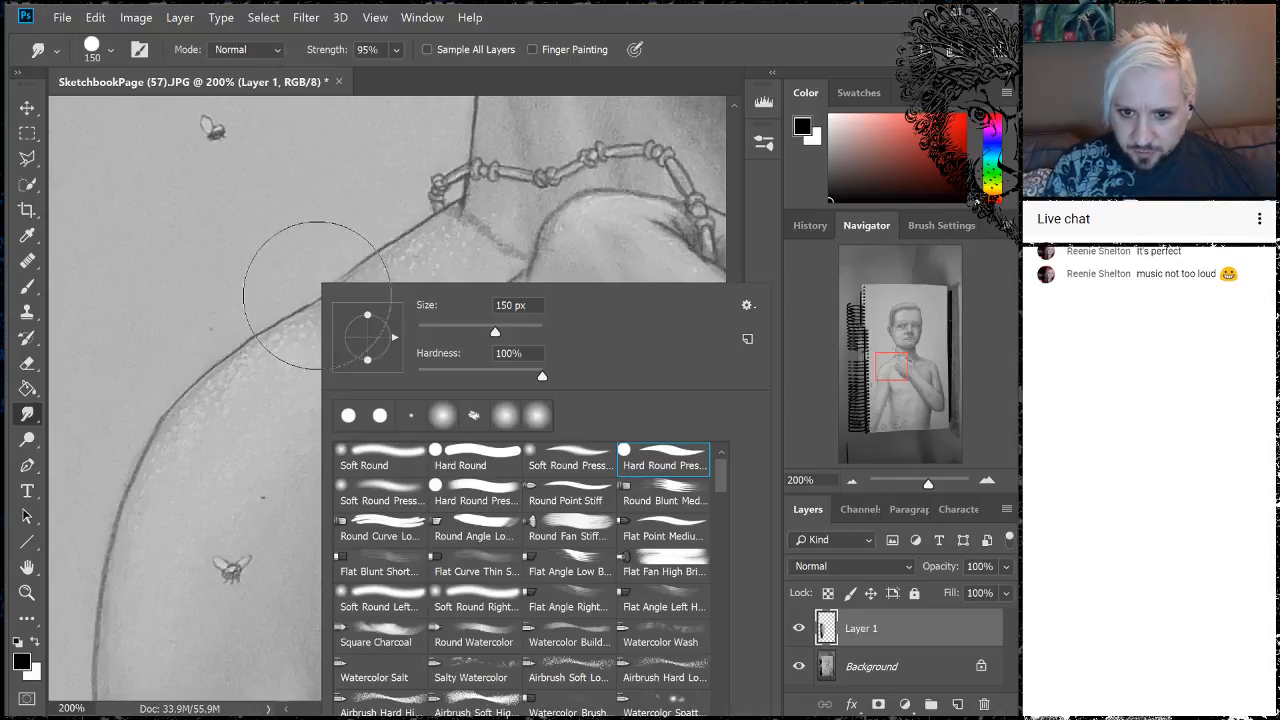
{"action": "left_click", "coordinate": [572, 457]}
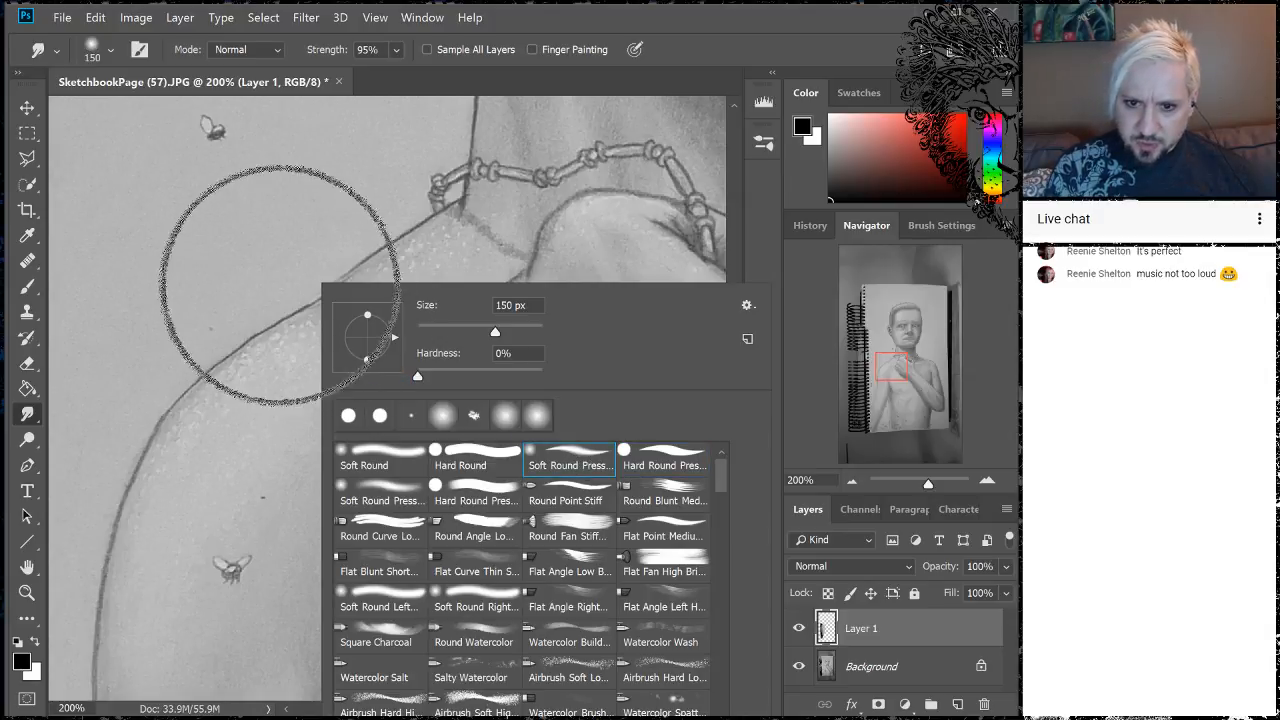
{"action": "left_click", "coordinate": [285, 285]}
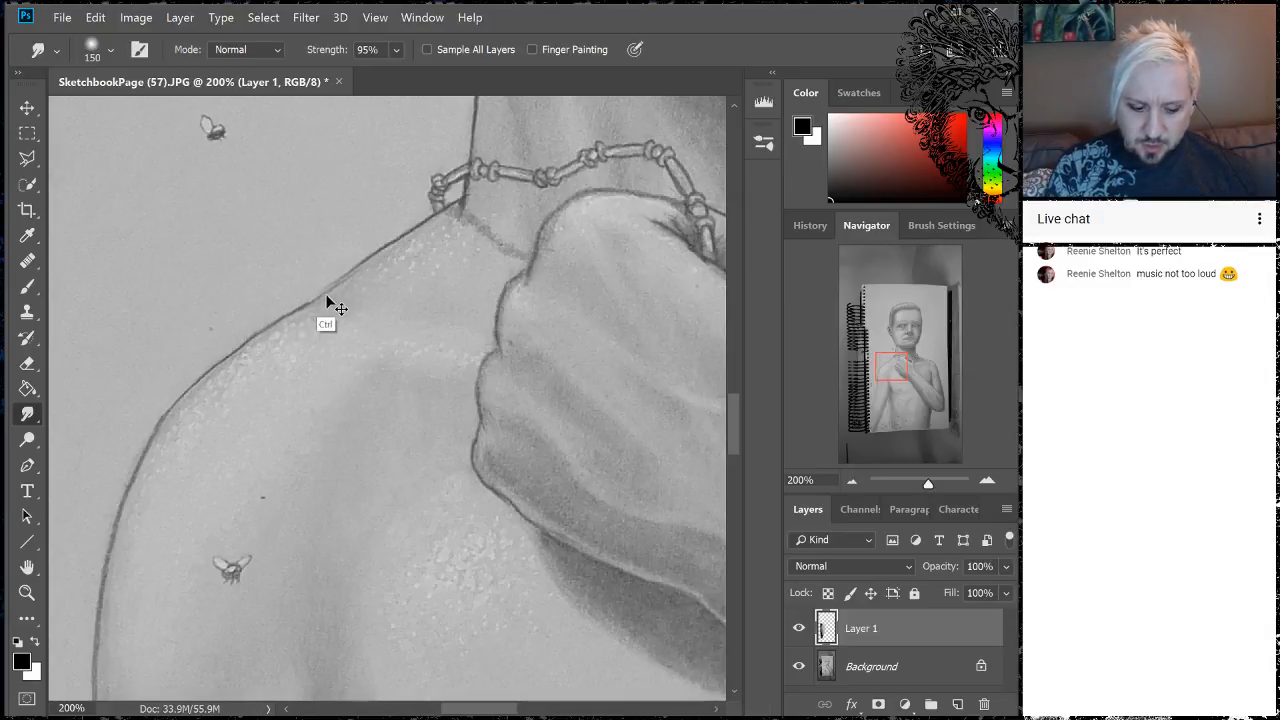
{"action": "key", "text": "bracketleft"}
{"action": "key", "text": "bracketleft"}
{"action": "key", "text": "bracketleft"}
{"action": "key", "text": "bracketleft"}
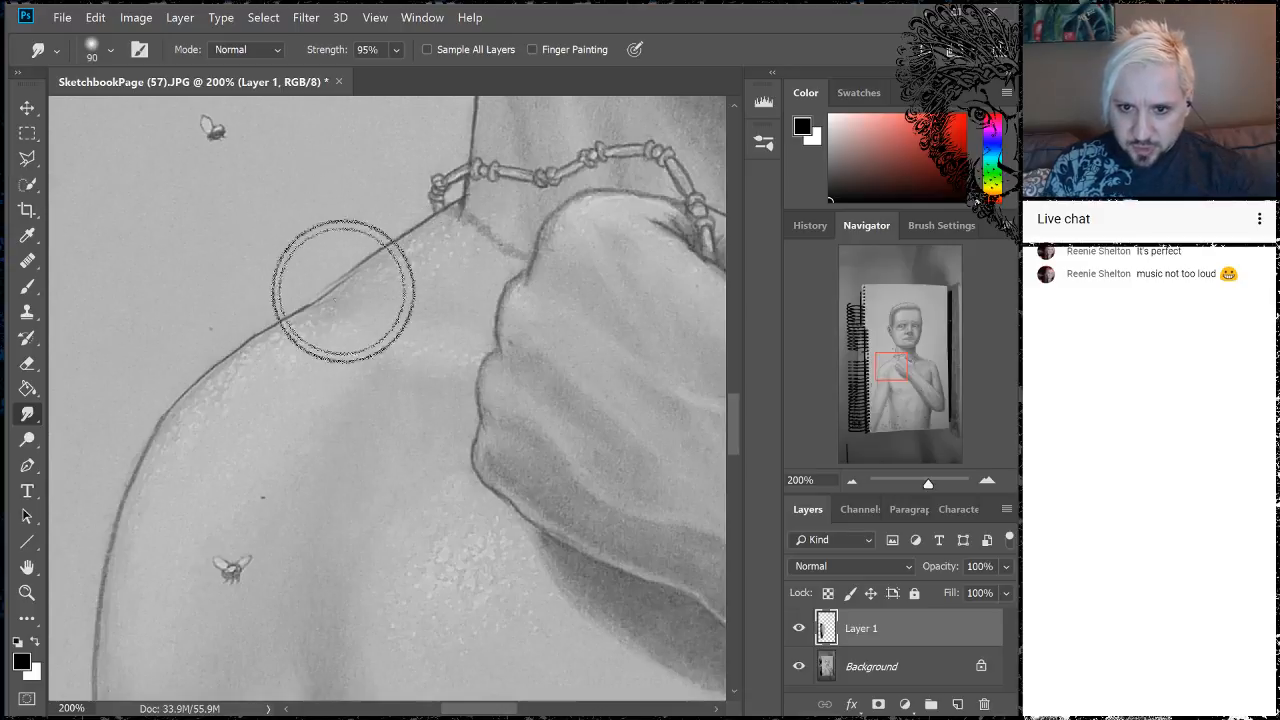
- Smudge the uneven shoulder outline near the neck into a smoother contour, undoing the first stroke and repeating it
{"action": "mouse_move", "coordinate": [328, 302]}
{"action": "left_mouse_down"}
{"action": "mouse_move", "coordinate": [321, 290]}
{"action": "mouse_move", "coordinate": [328, 300]}
{"action": "left_mouse_up"}
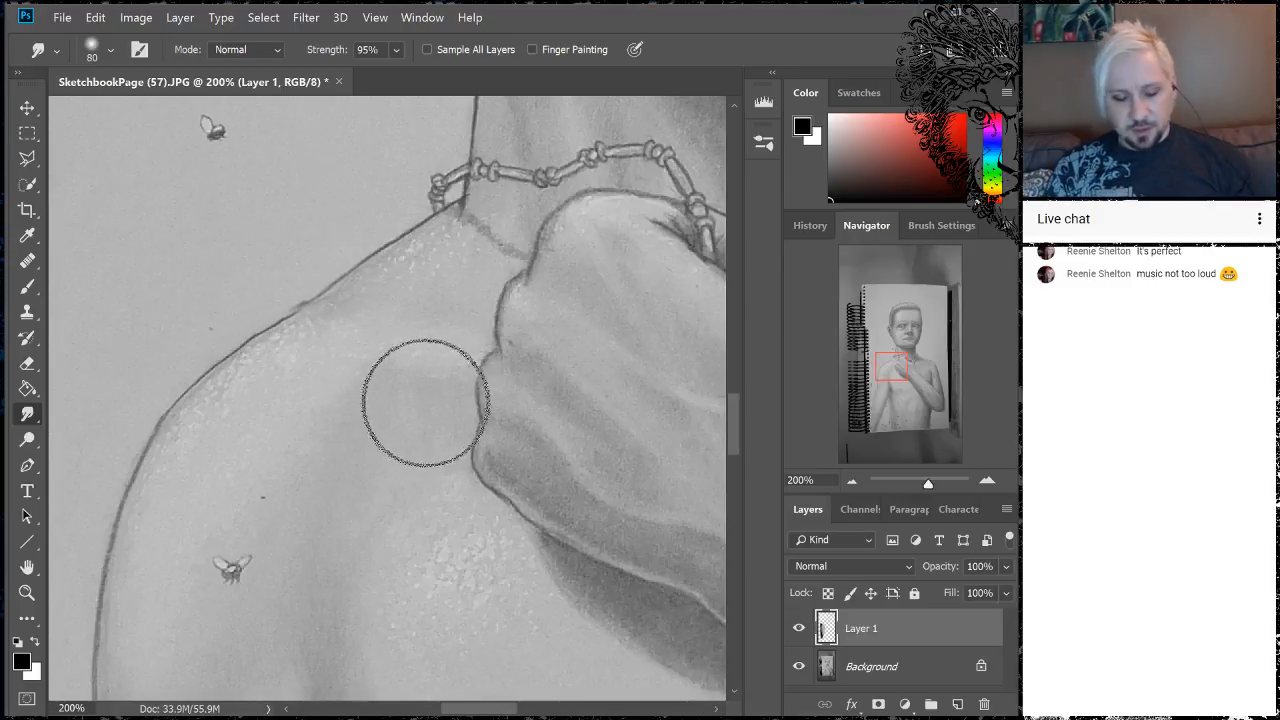
{"action": "key", "text": "ctrl+z"}
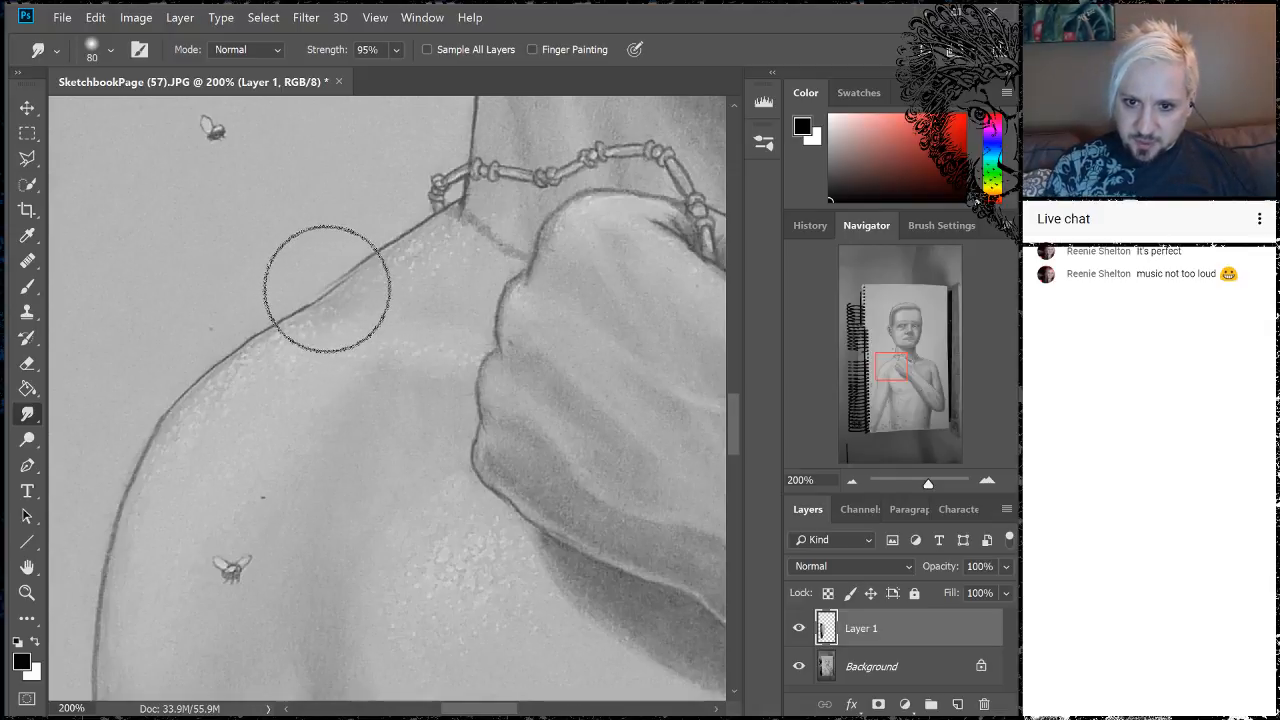
{"action": "left_click_drag", "start_coordinate": [321, 288], "coordinate": [364, 266]}
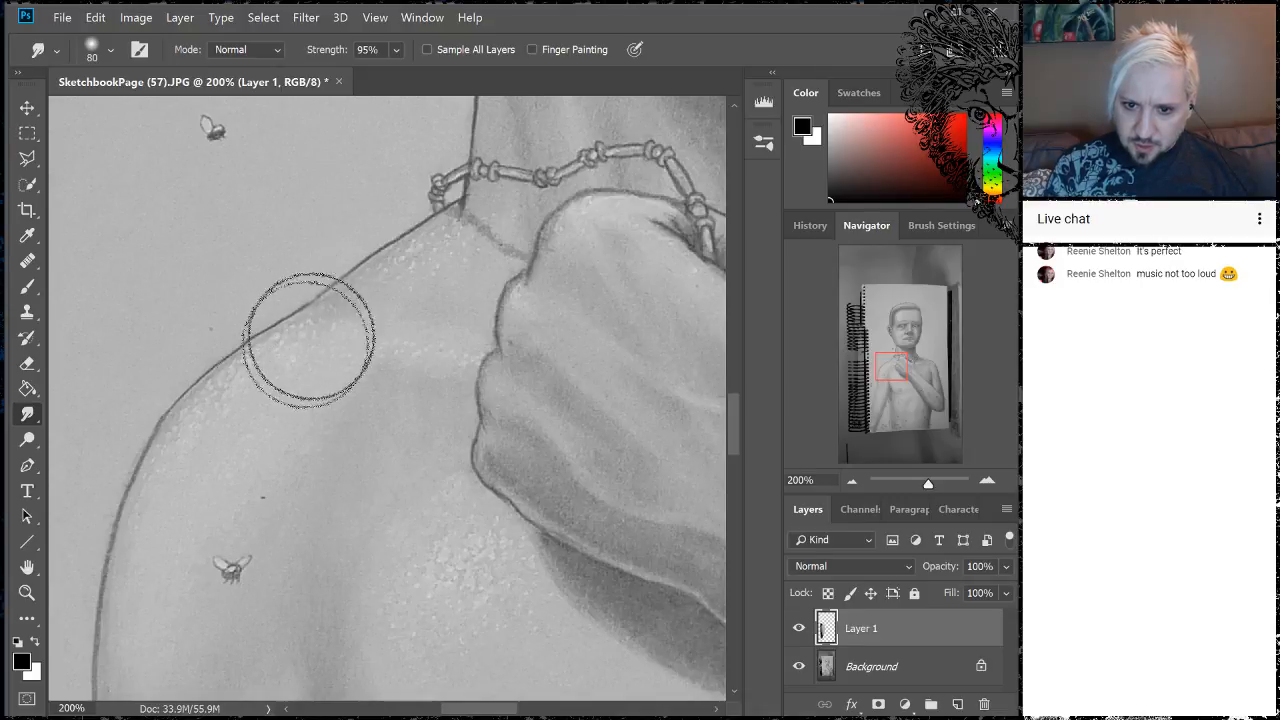
- Select a rectangle around the whole figure inside the sketchbook page, excluding the spiral binding, and nudge the selection upward off the page's lower edge
{"action": "left_click", "coordinate": [853, 481]}
{"action": "left_click", "coordinate": [852, 484]}
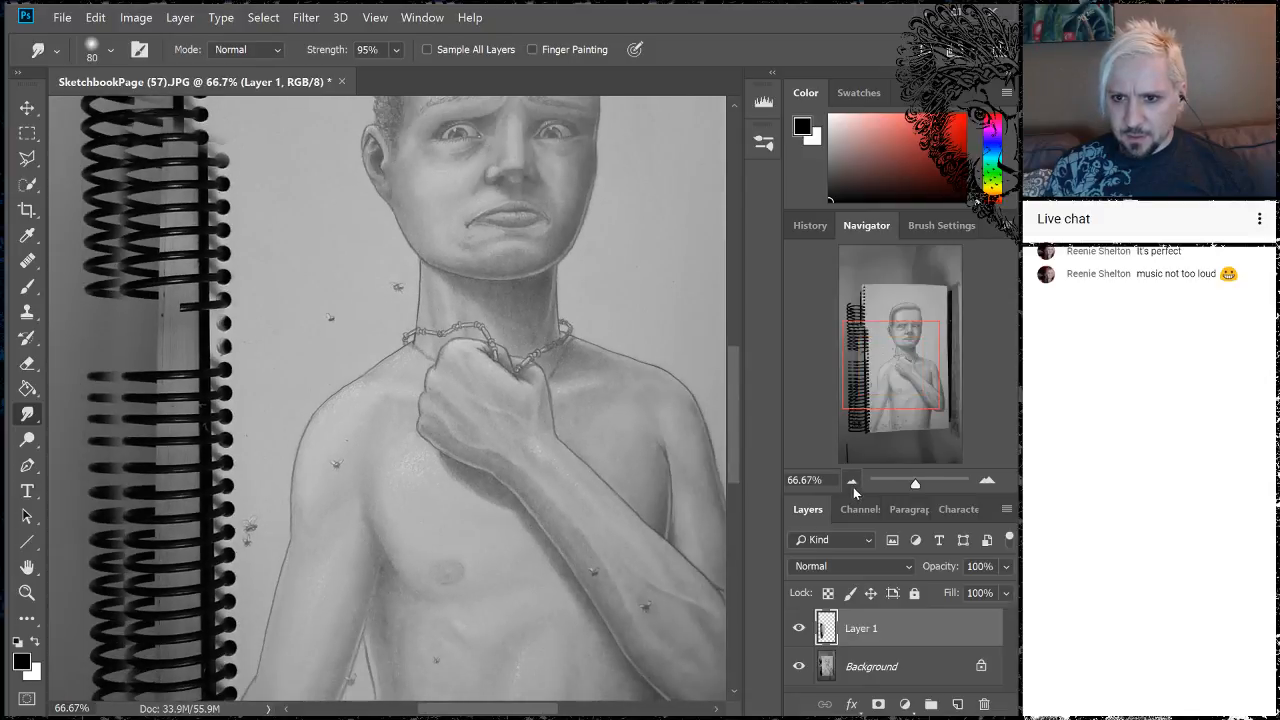
{"action": "left_click", "coordinate": [853, 484]}
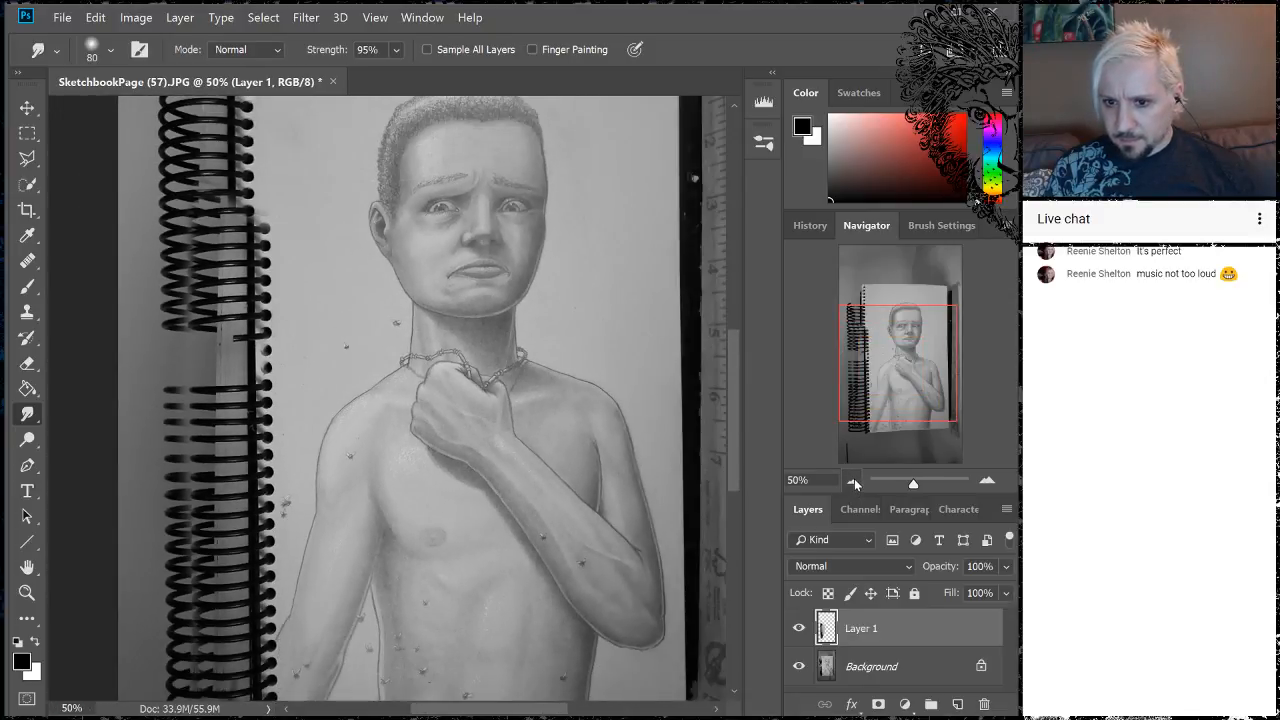
{"action": "left_click", "coordinate": [853, 482]}
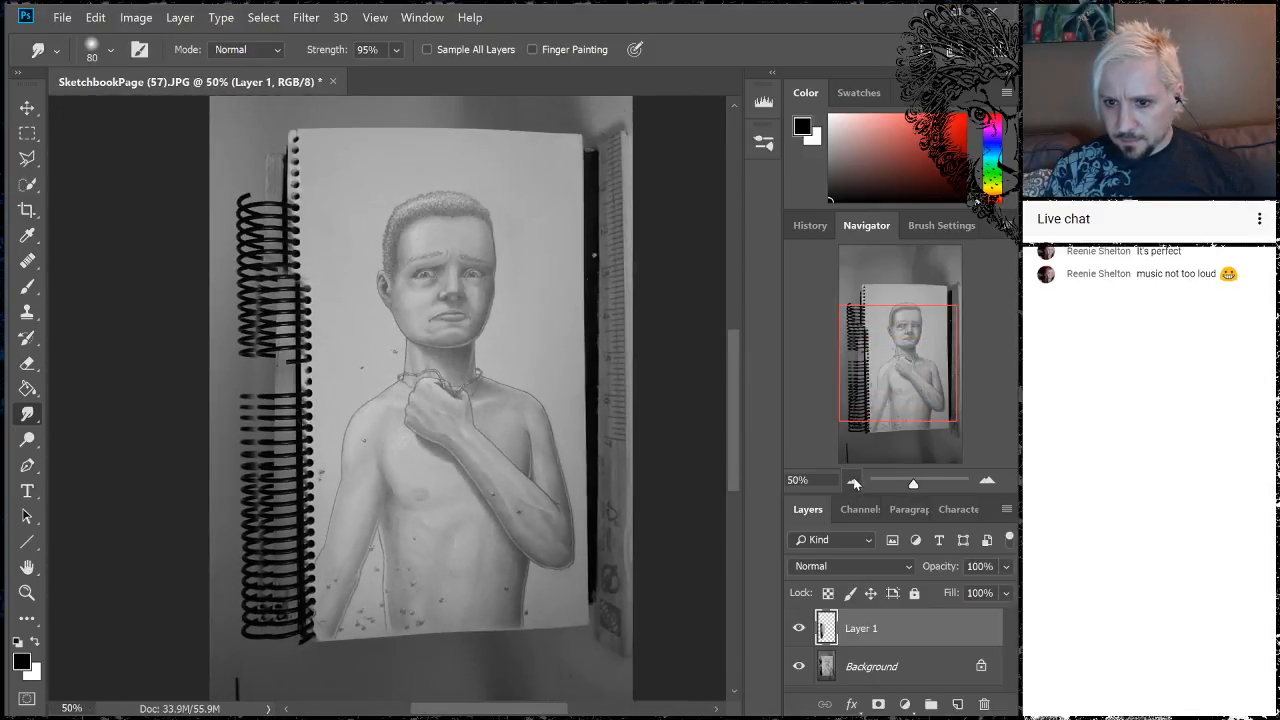
{"action": "left_click", "coordinate": [28, 134]}
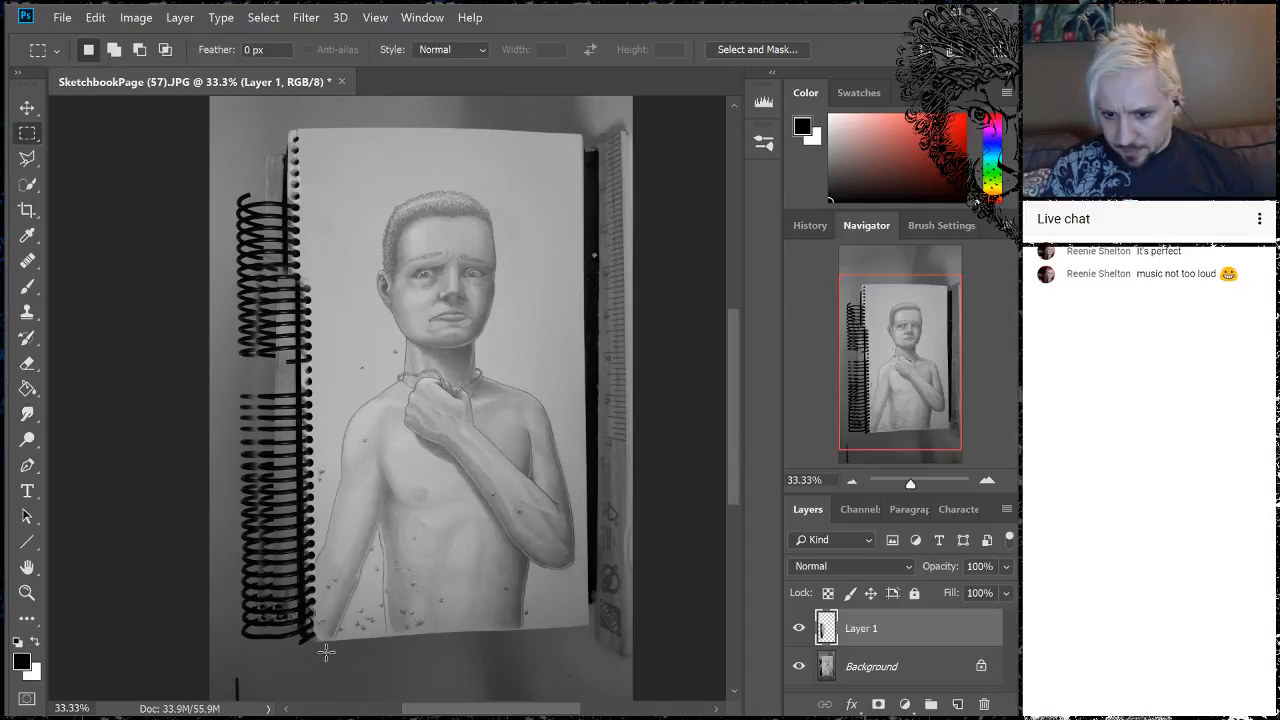
{"action": "mouse_move", "coordinate": [316, 634]}
{"action": "left_mouse_down"}
{"action": "mouse_move", "coordinate": [434, 490]}
{"action": "mouse_move", "coordinate": [545, 182]}
{"action": "mouse_move", "coordinate": [582, 179]}
{"action": "left_mouse_up"}
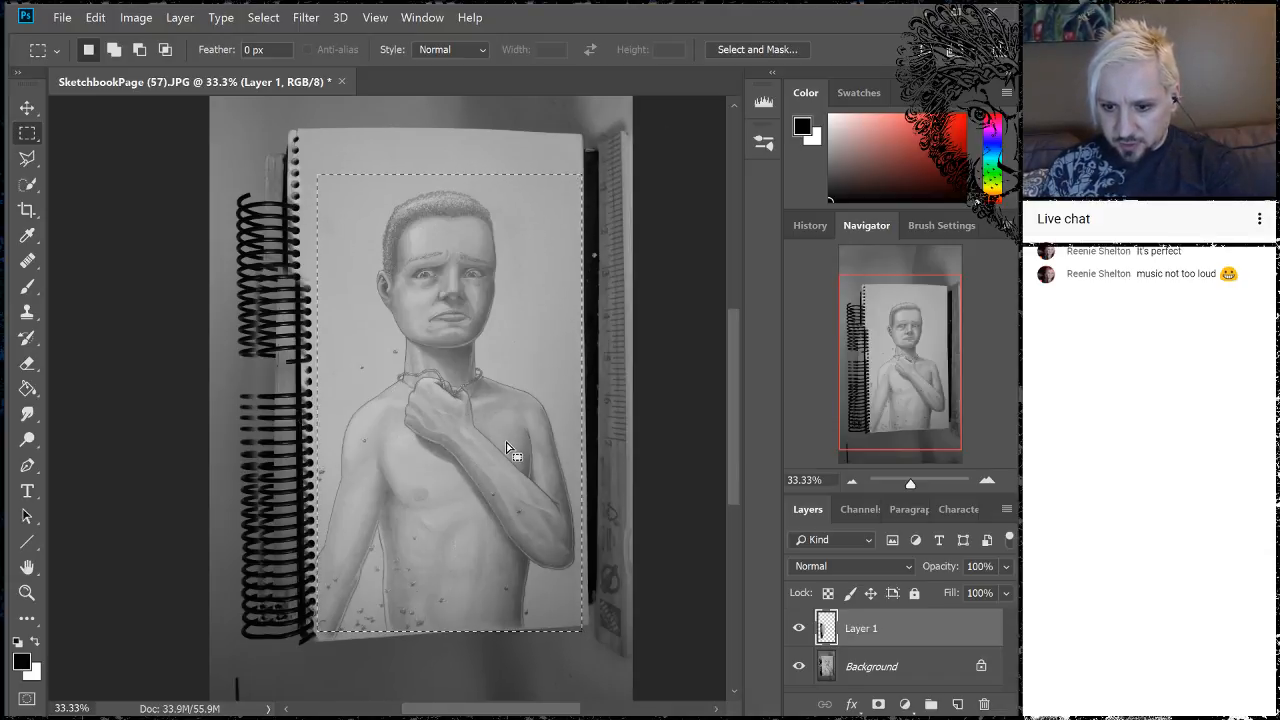
{"action": "key", "text": "shift+Up"}
{"action": "key", "text": "shift+Up"}
{"action": "key", "text": "shift+Up"}
{"action": "key", "text": "shift+Up"}
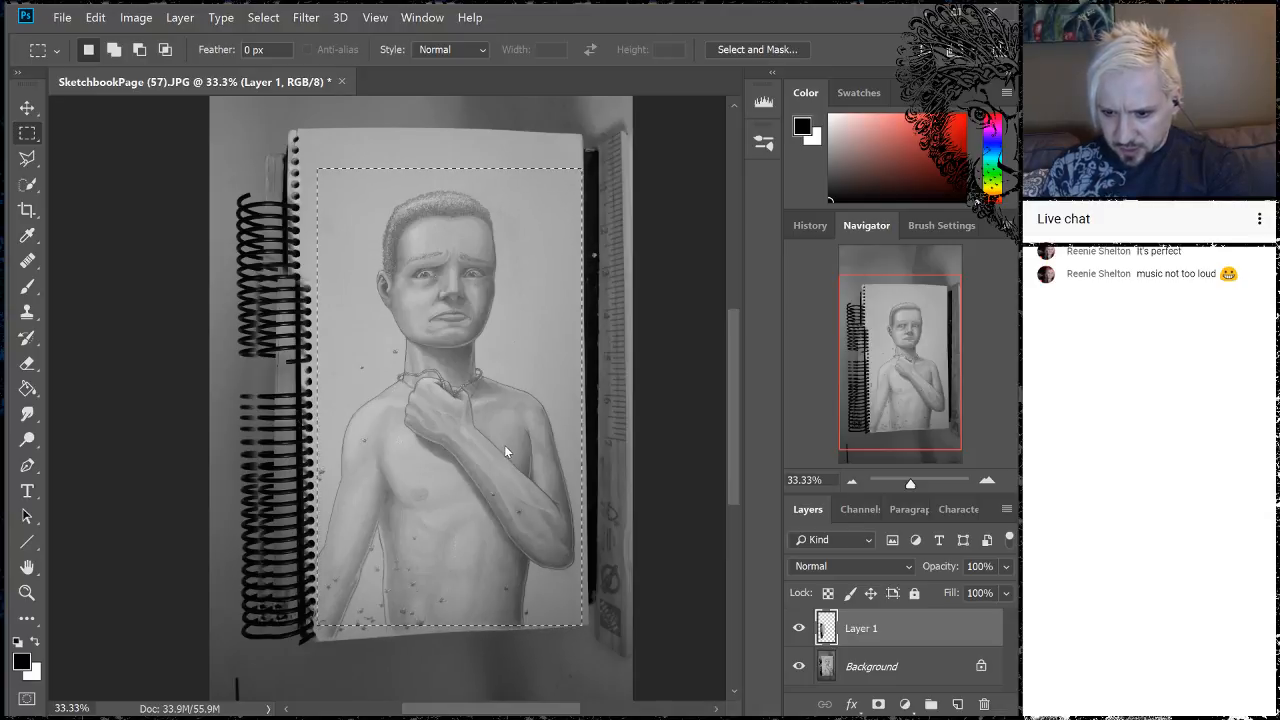
{"action": "key", "text": "shift+Up"}
{"action": "key", "text": "shift+Up"}
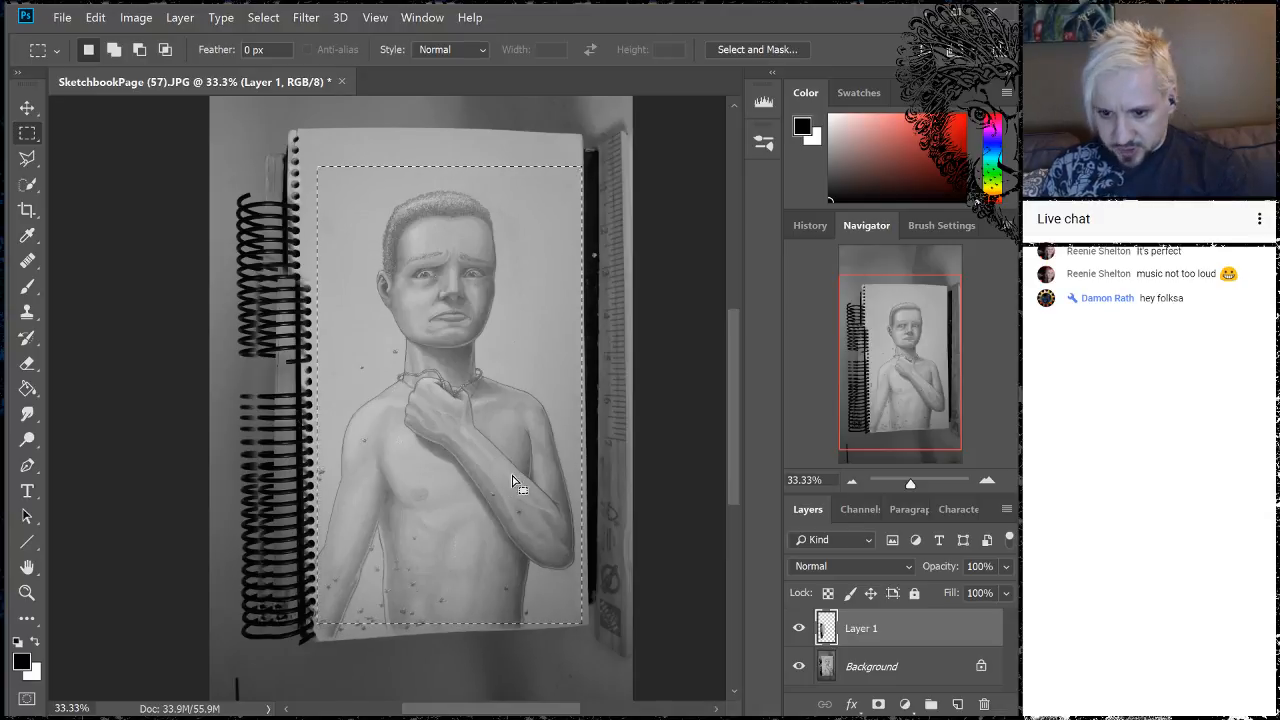
- Crop the image to the rectangular selection, deselect it, and flatten the image into a single Background layer
{"action": "left_click", "coordinate": [136, 17]}
{"action": "left_click", "coordinate": [140, 166]}
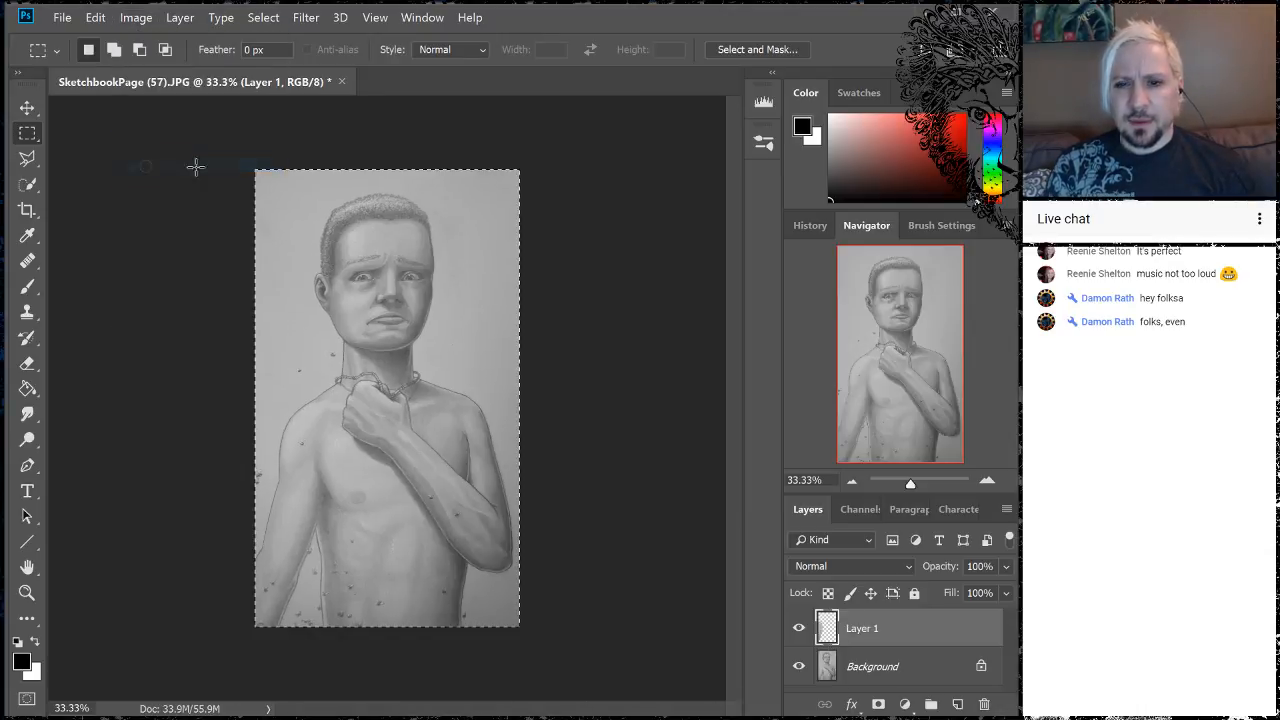
{"action": "right_click", "coordinate": [886, 628]}
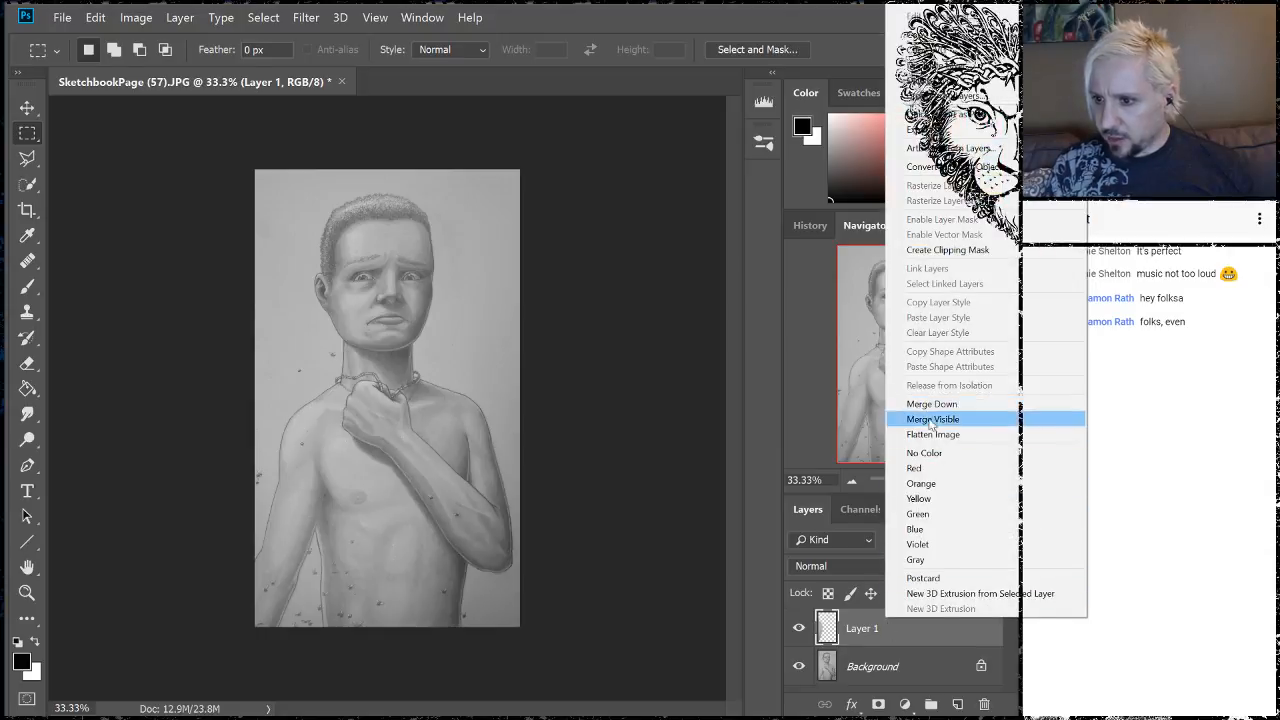
{"action": "left_click", "coordinate": [932, 434]}
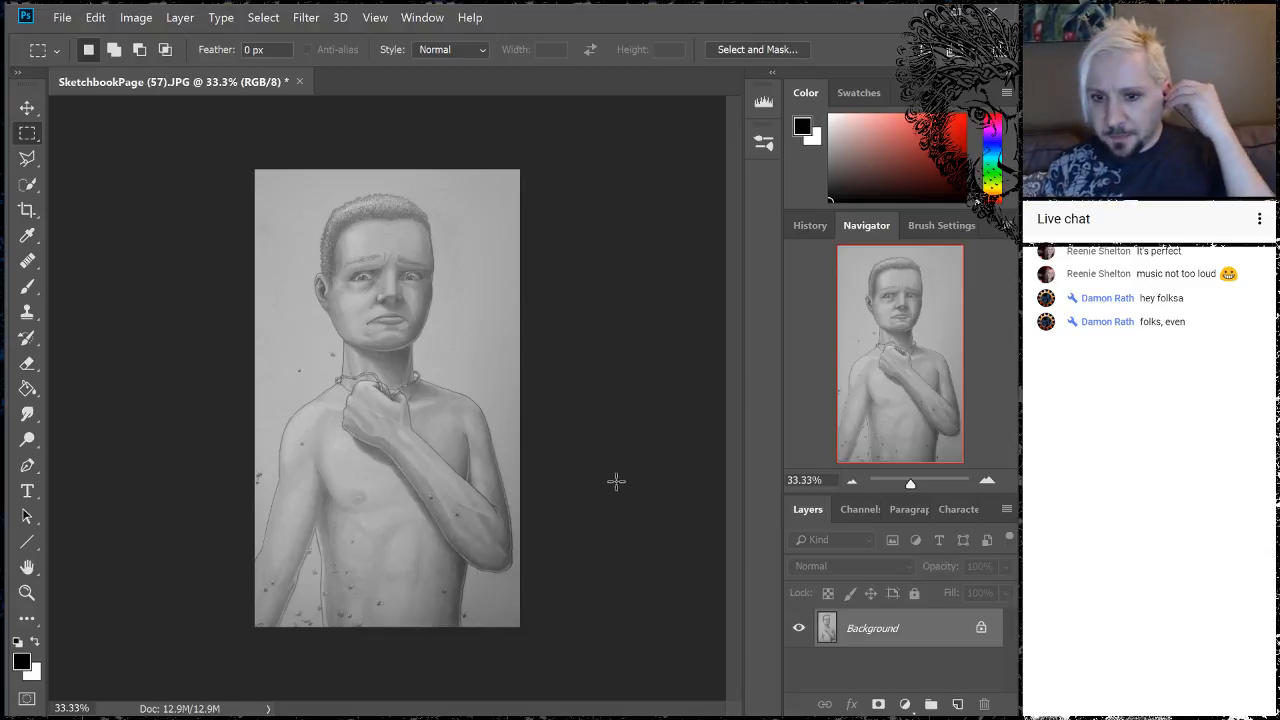
- Start a Brightness/Contrast adjustment on the cropped drawing and try slightly raised brightness with contrast in the 70s
{"action": "left_click", "coordinate": [136, 17]}
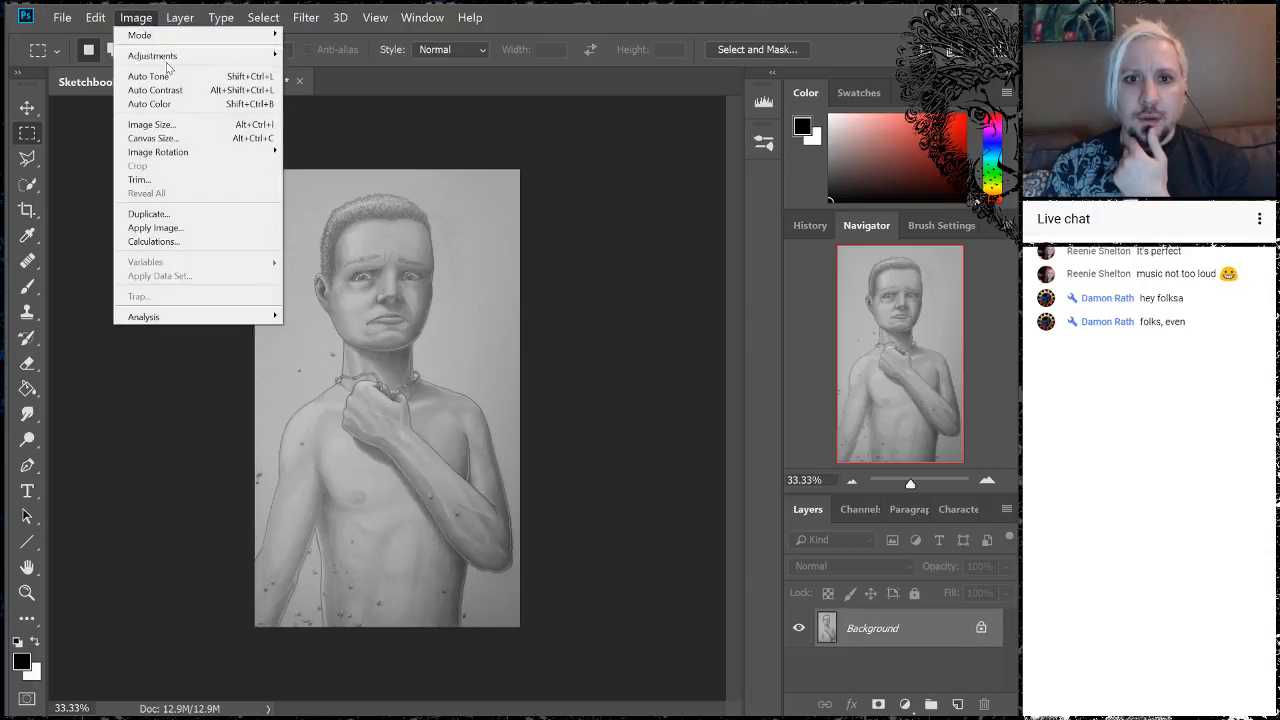
{"action": "mouse_move", "coordinate": [180, 61]}
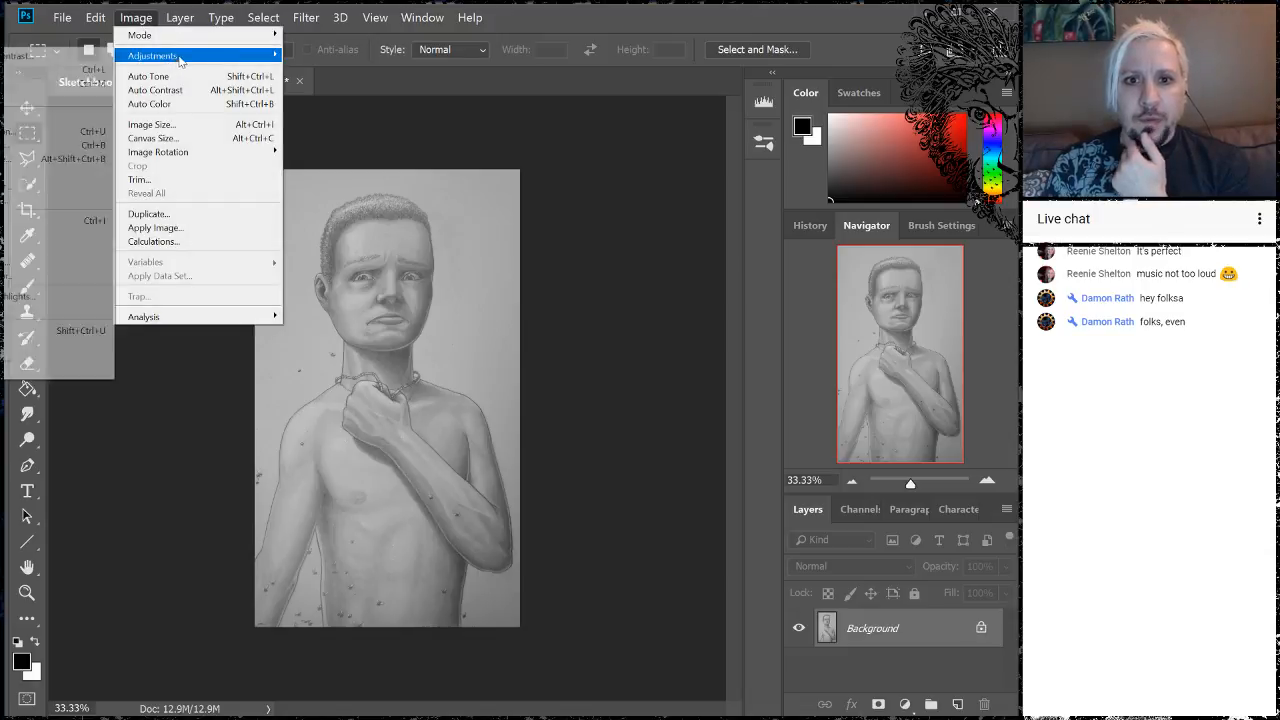
{"action": "left_click", "coordinate": [32, 57]}
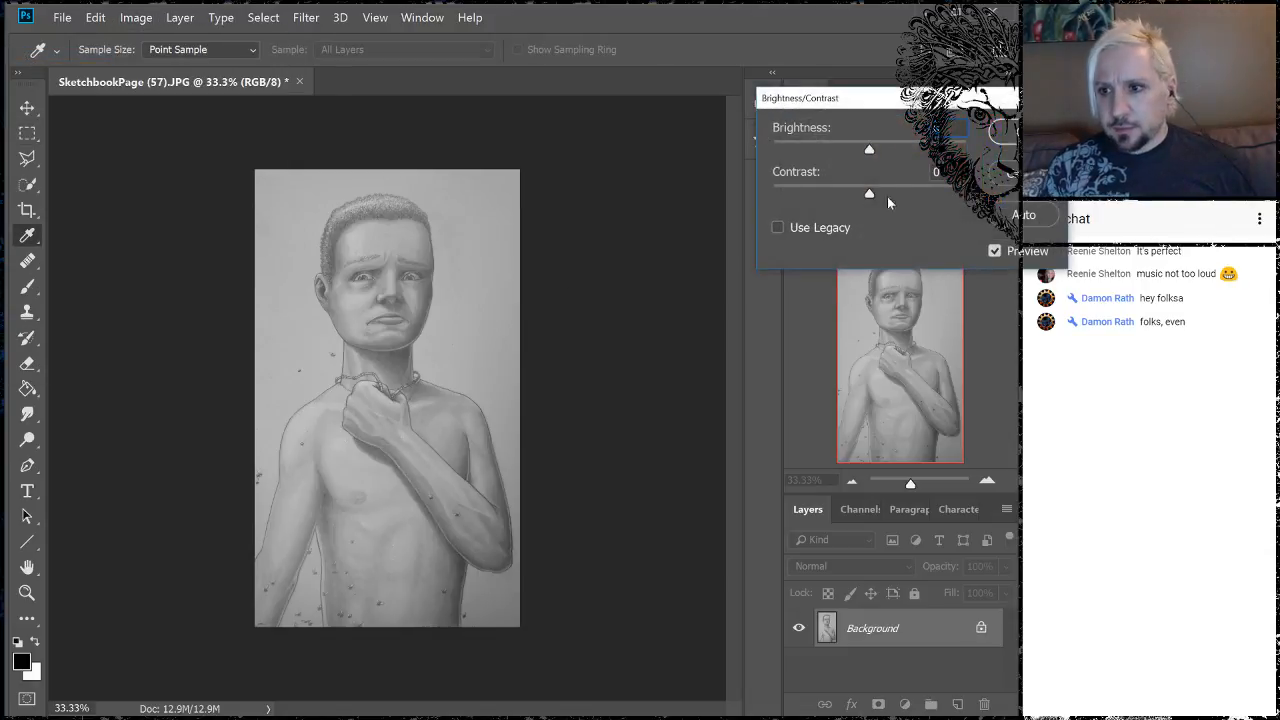
{"action": "left_click_drag", "start_coordinate": [869, 151], "coordinate": [860, 152]}
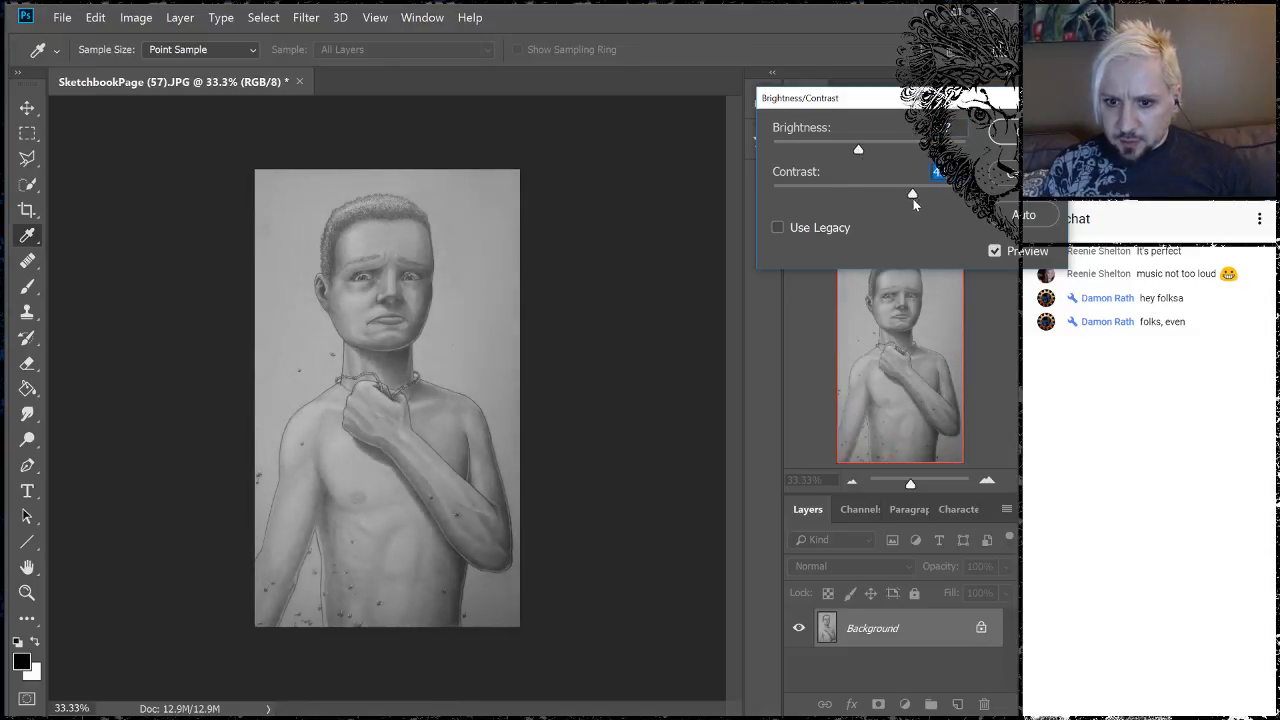
{"action": "mouse_move", "coordinate": [920, 201]}
{"action": "left_mouse_down"}
{"action": "mouse_move", "coordinate": [958, 197]}
{"action": "mouse_move", "coordinate": [932, 196]}
{"action": "left_mouse_up"}
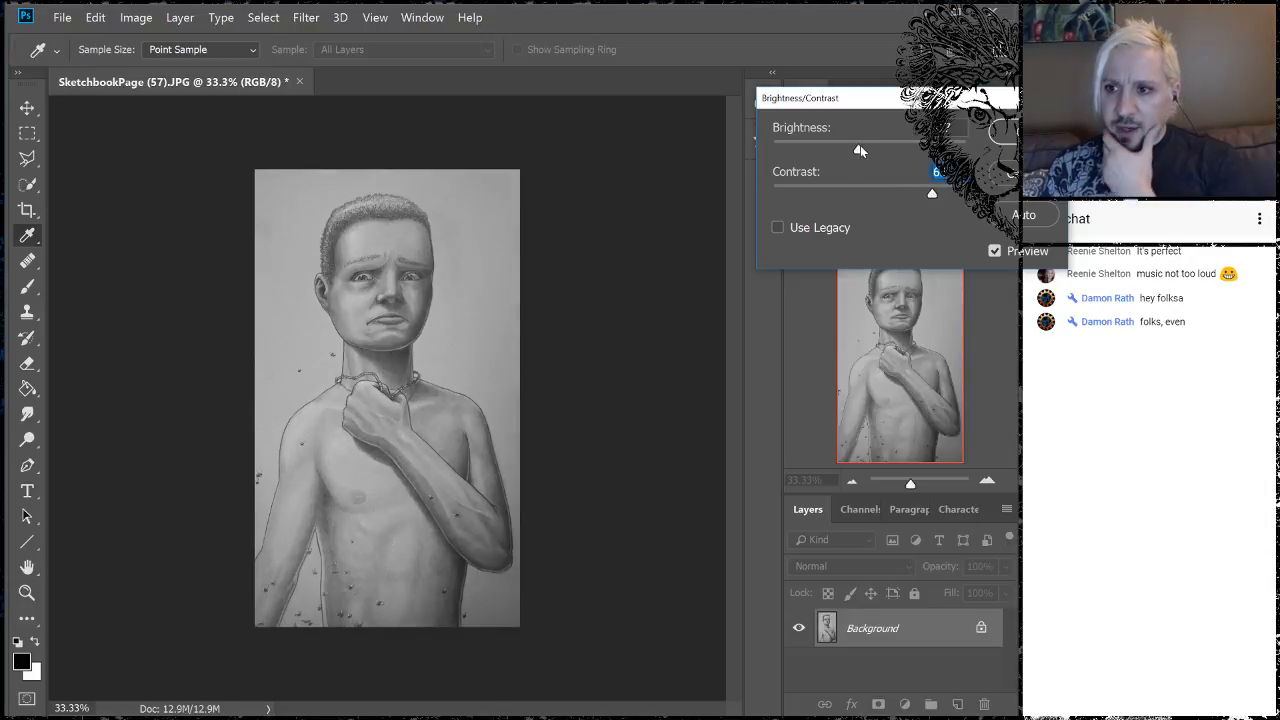
{"action": "mouse_move", "coordinate": [856, 149]}
{"action": "left_mouse_down"}
{"action": "mouse_move", "coordinate": [831, 150]}
{"action": "mouse_move", "coordinate": [874, 152]}
{"action": "left_mouse_up"}
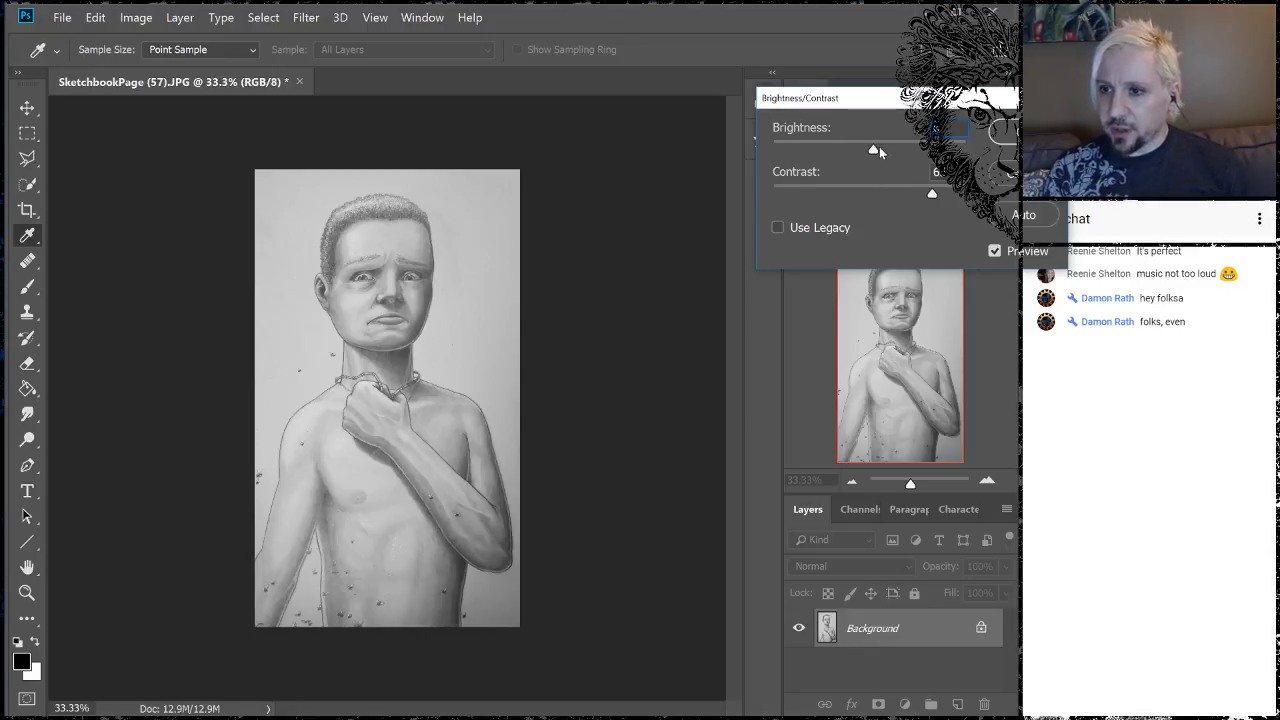
{"action": "left_click_drag", "start_coordinate": [873, 150], "coordinate": [880, 151]}
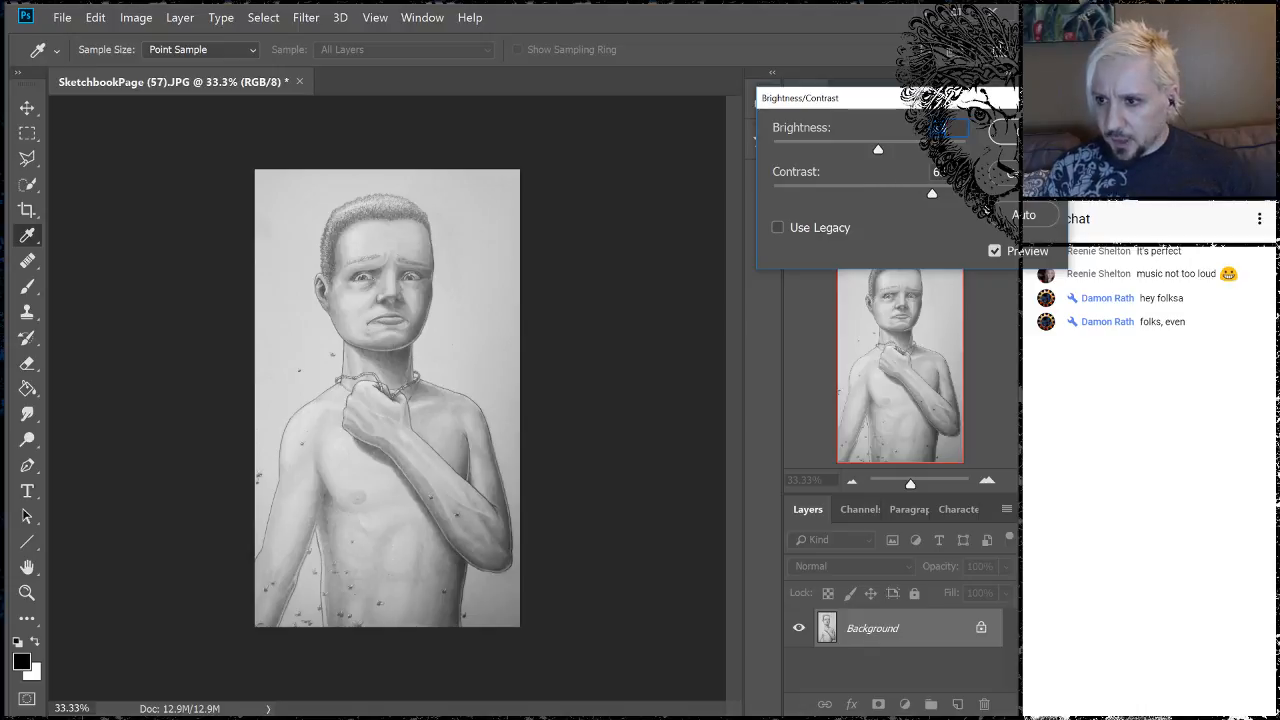
{"action": "left_click_drag", "start_coordinate": [936, 192], "coordinate": [940, 196]}
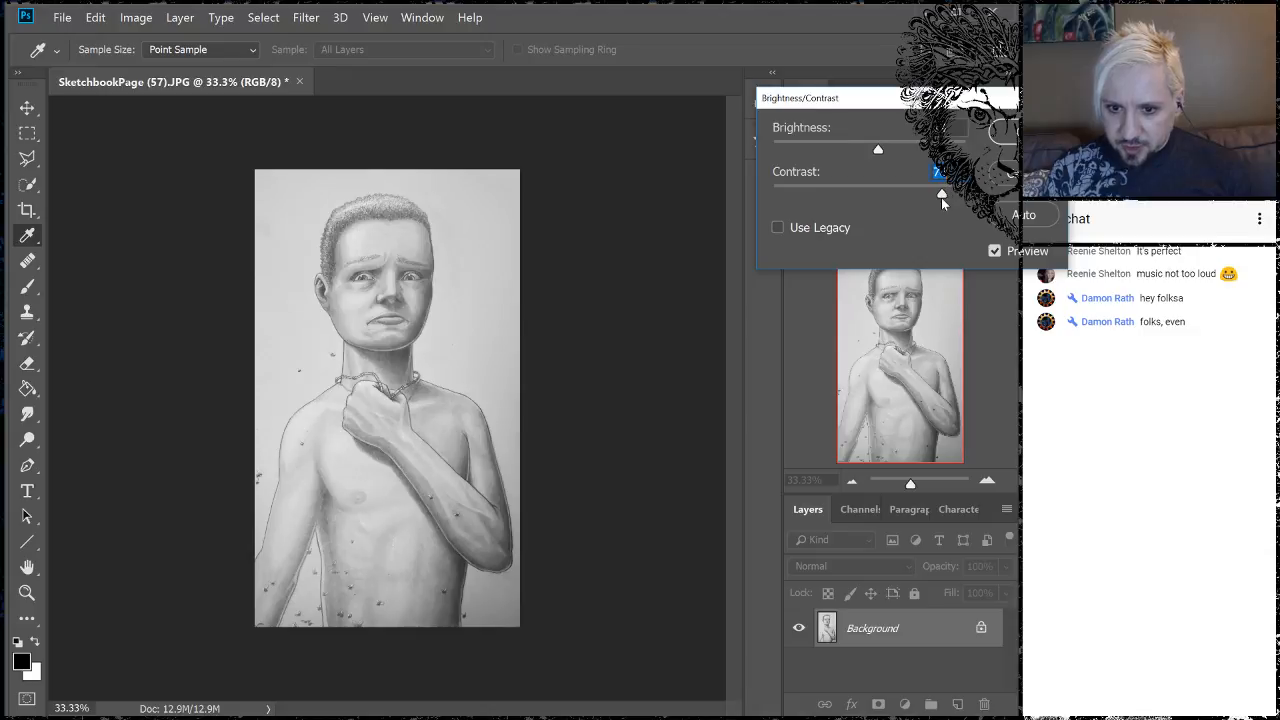
- Lower the brightness slightly below zero, reduce the contrast to the 50s, and apply the adjustment
{"action": "left_click_drag", "start_coordinate": [878, 149], "coordinate": [840, 147]}
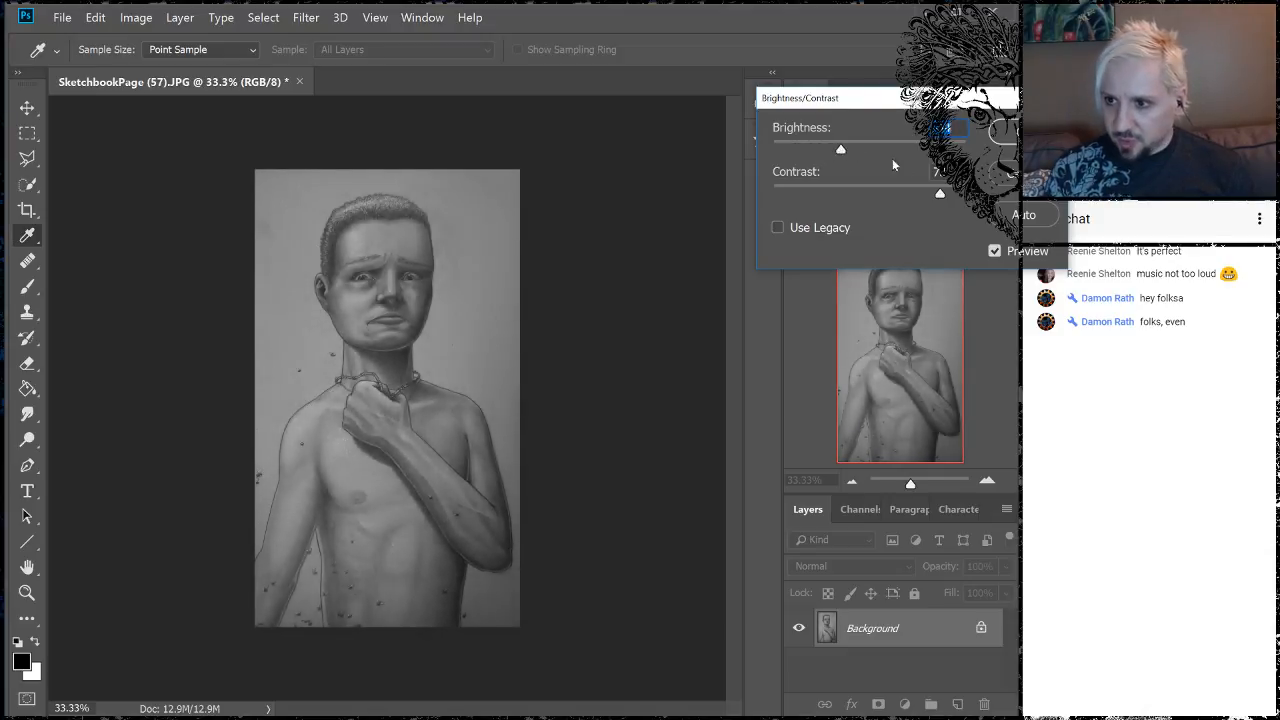
{"action": "left_click_drag", "start_coordinate": [935, 199], "coordinate": [910, 201]}
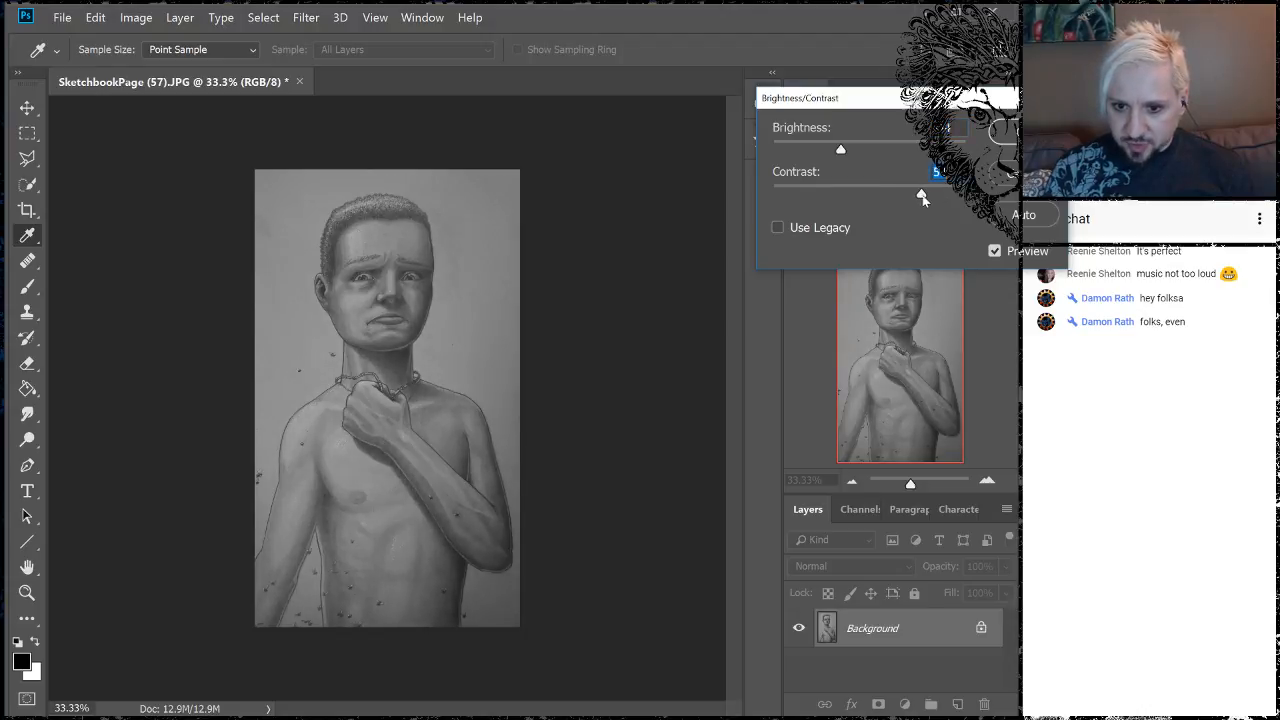
{"action": "left_click_drag", "start_coordinate": [841, 152], "coordinate": [857, 150]}
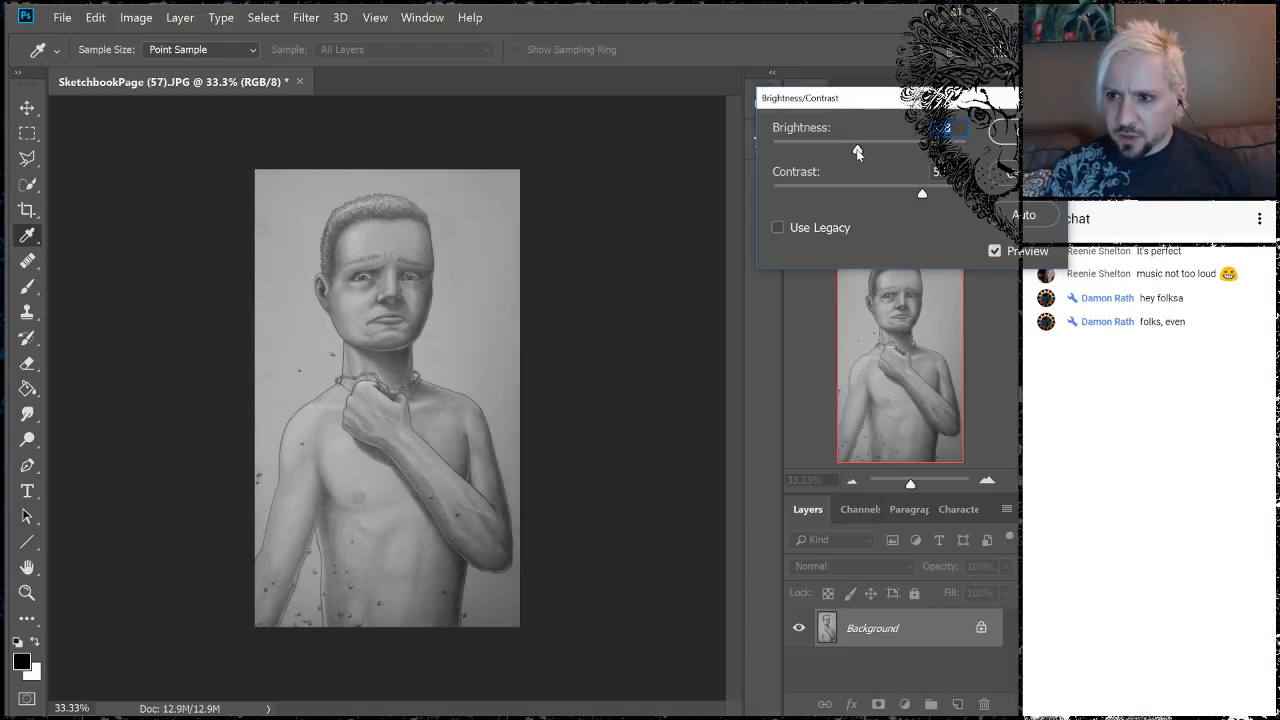
{"action": "left_click_drag", "start_coordinate": [857, 150], "coordinate": [862, 150]}
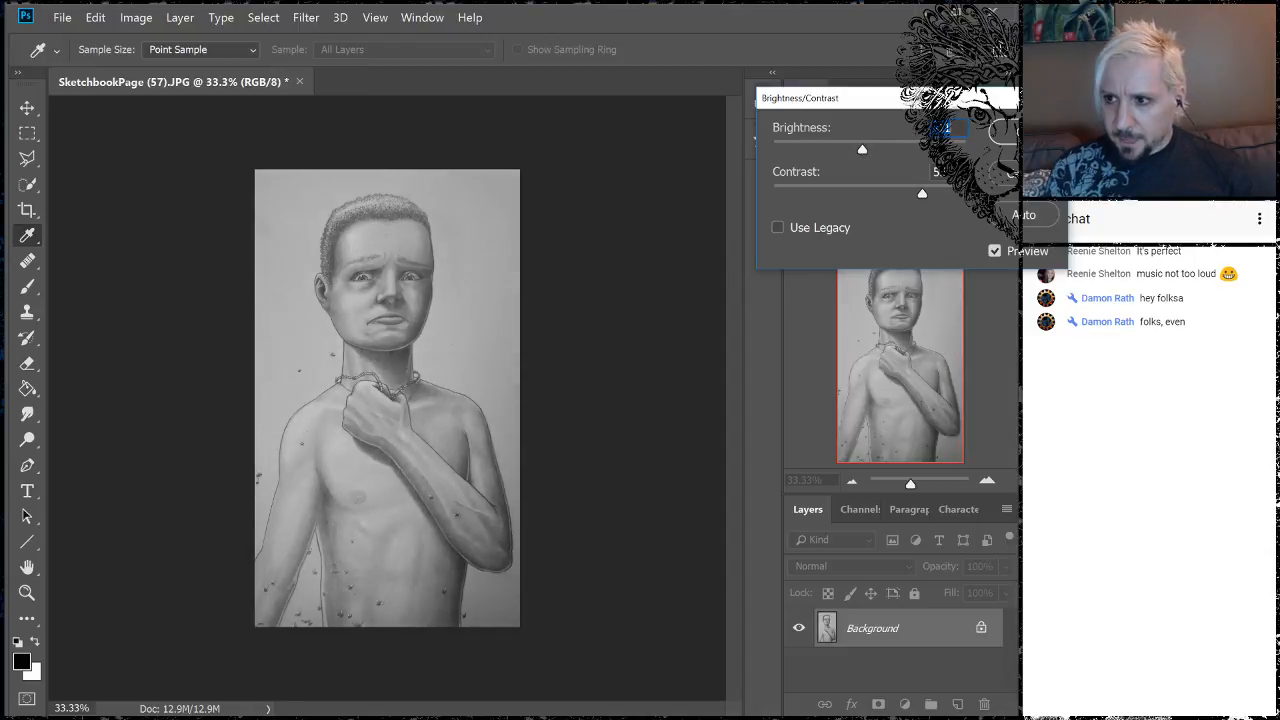
{"action": "key", "text": "m"}
{"action": "key", "text": "Return"}
- Examine the pencil shading of the fist, necklace and chest up close
{"action": "left_click", "coordinate": [987, 480]}
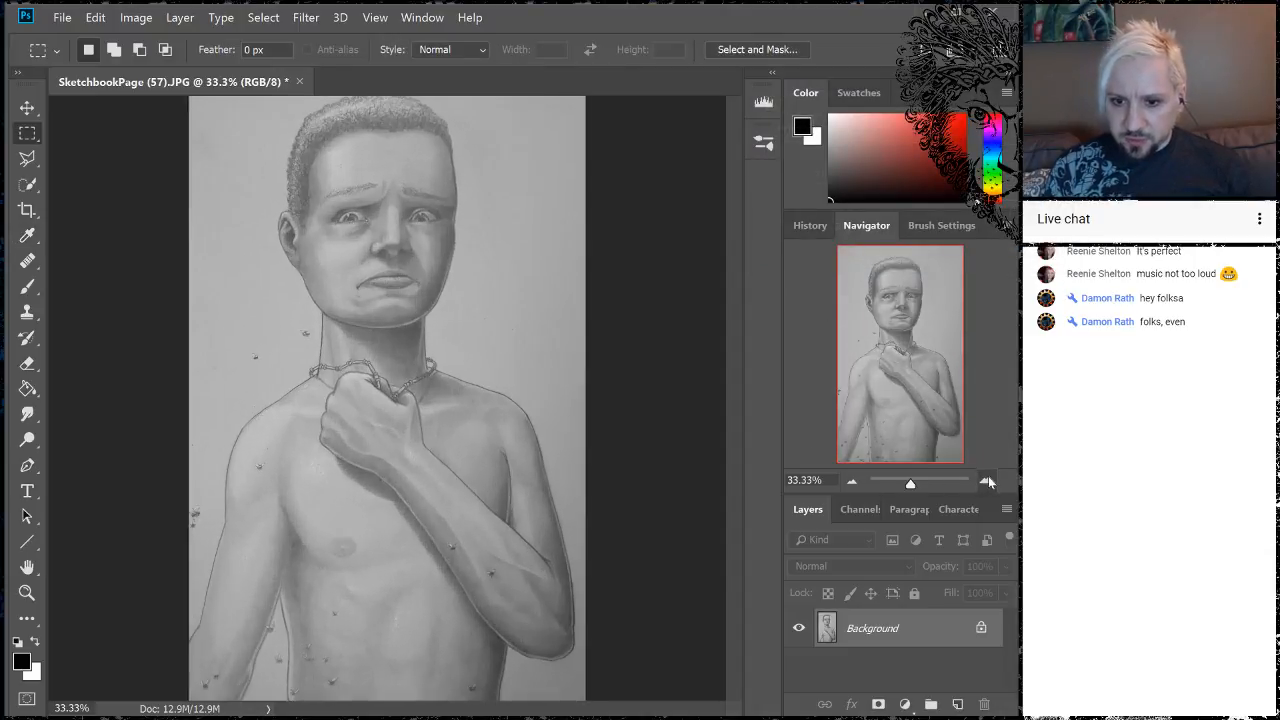
{"action": "left_click", "coordinate": [988, 481]}
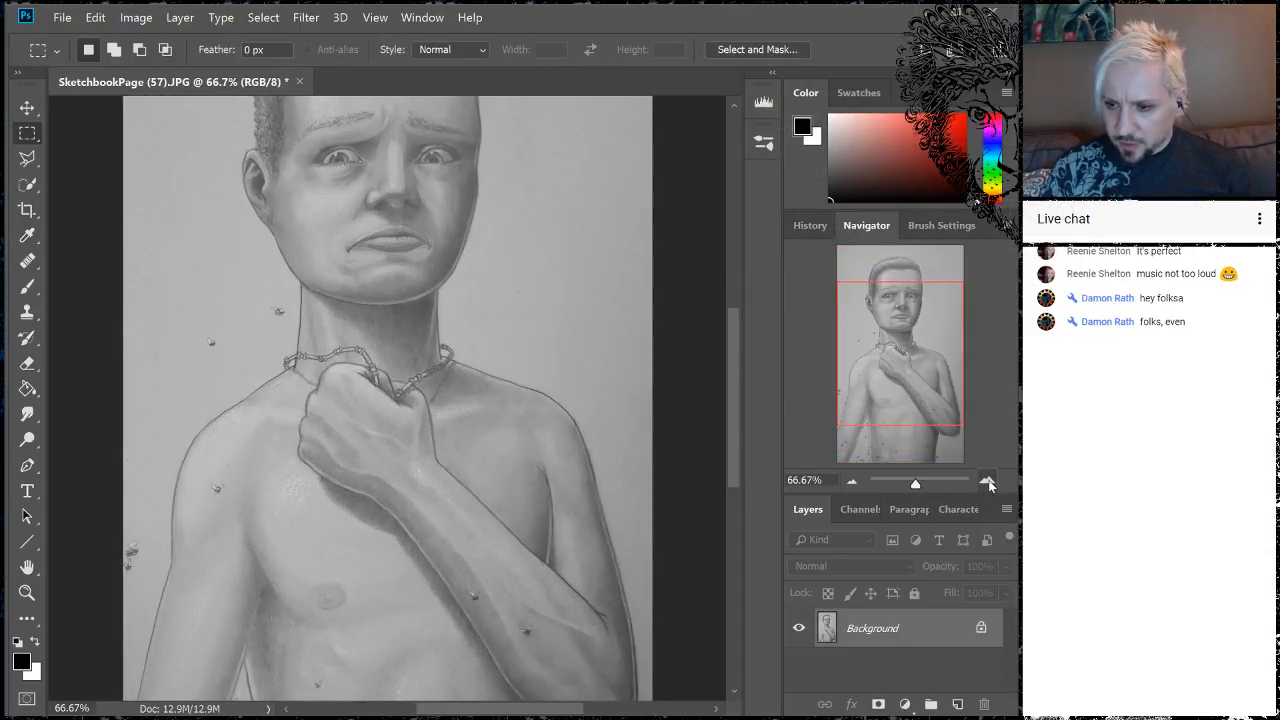
{"action": "left_click", "coordinate": [988, 481]}
{"action": "left_click", "coordinate": [986, 480]}
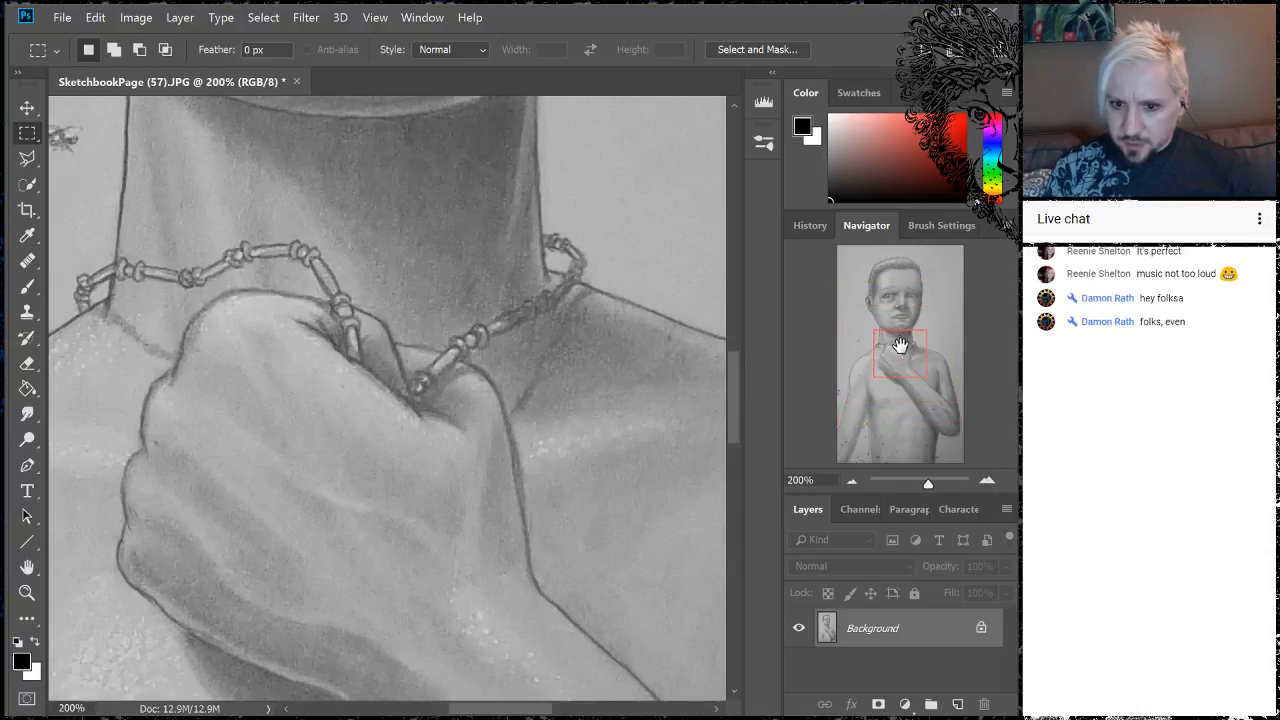
{"action": "left_click_drag", "start_coordinate": [900, 352], "coordinate": [887, 367]}
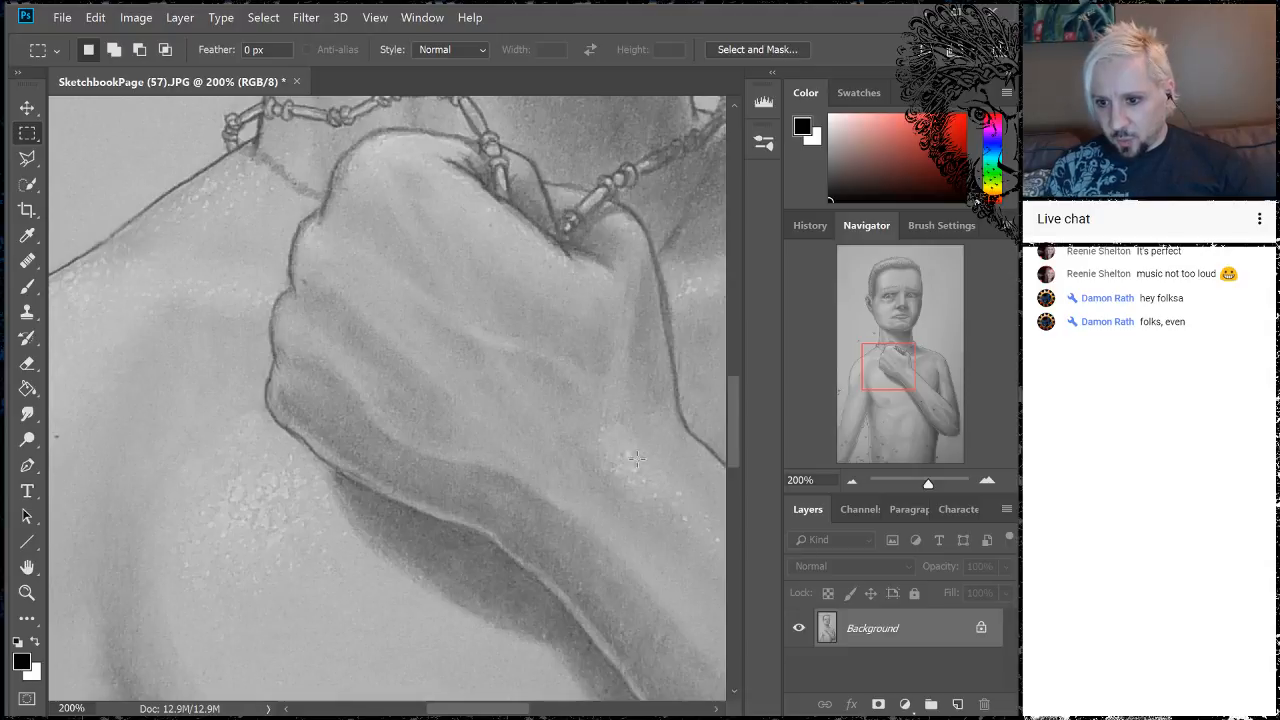
{"action": "mouse_move", "coordinate": [889, 363]}
{"action": "left_mouse_down"}
{"action": "mouse_move", "coordinate": [906, 372]}
{"action": "mouse_move", "coordinate": [893, 299]}
{"action": "mouse_move", "coordinate": [889, 363]}
{"action": "mouse_move", "coordinate": [874, 357]}
{"action": "mouse_move", "coordinate": [891, 365]}
{"action": "left_mouse_up"}
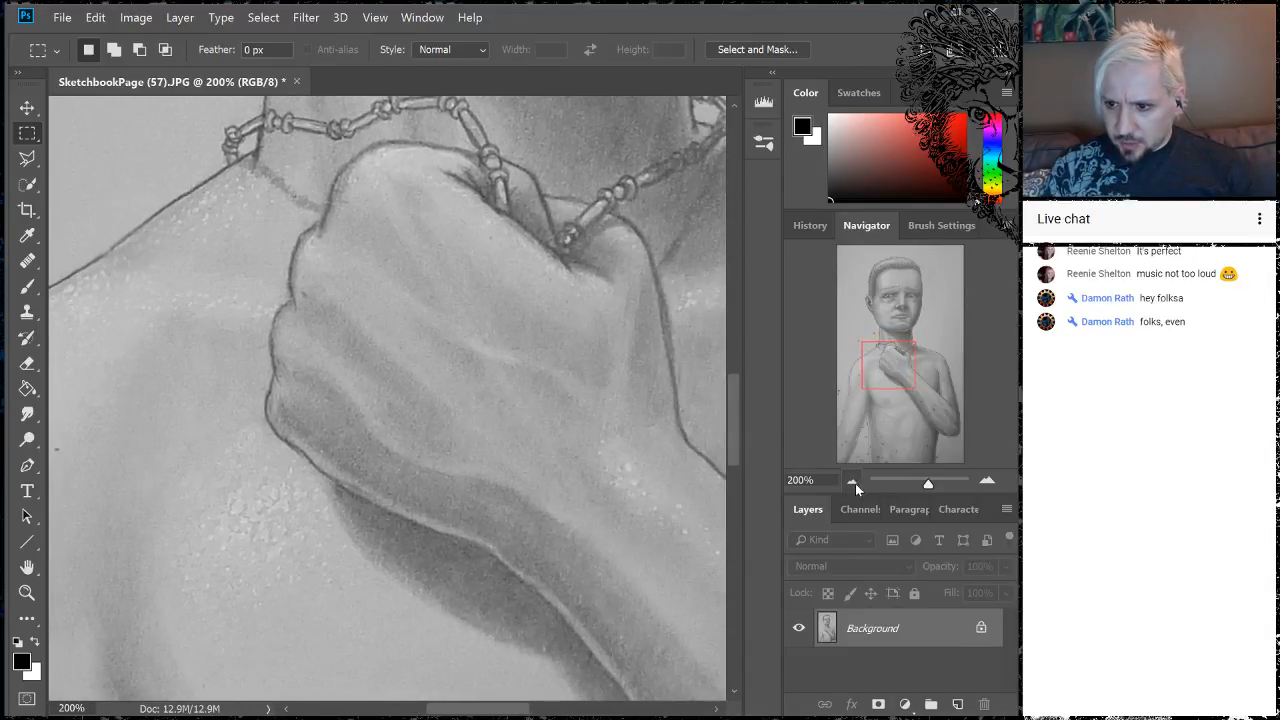
{"action": "left_click", "coordinate": [854, 480]}
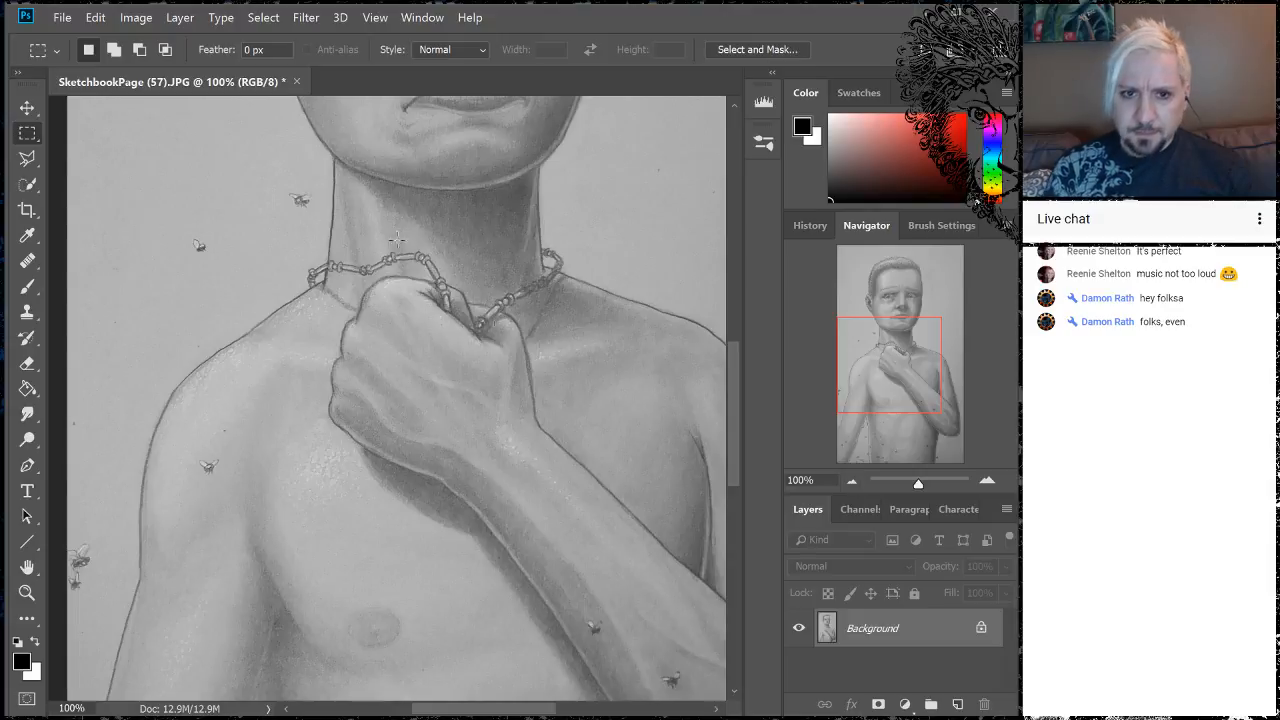
- Apply a second Brightness/Contrast adjustment with Use Legacy enabled, brightness -19 and contrast 44
{"action": "left_click", "coordinate": [136, 18]}
{"action": "mouse_move", "coordinate": [150, 56]}
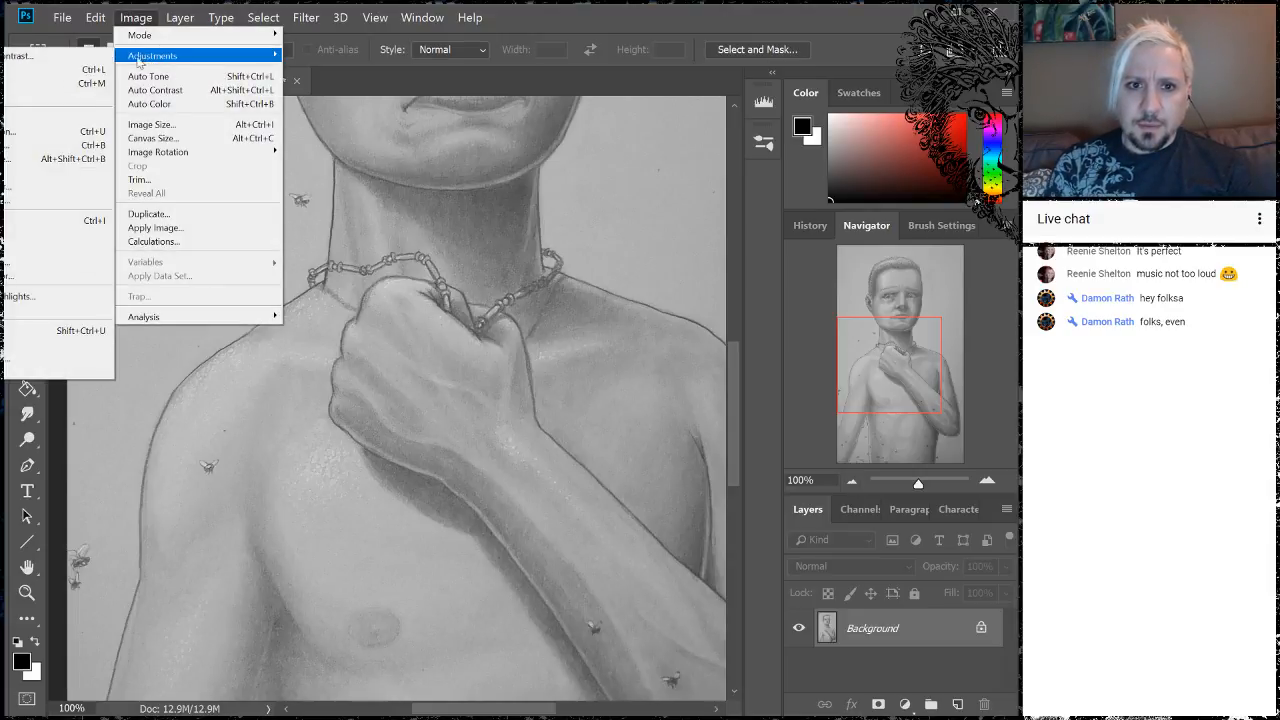
{"action": "left_click", "coordinate": [27, 57]}
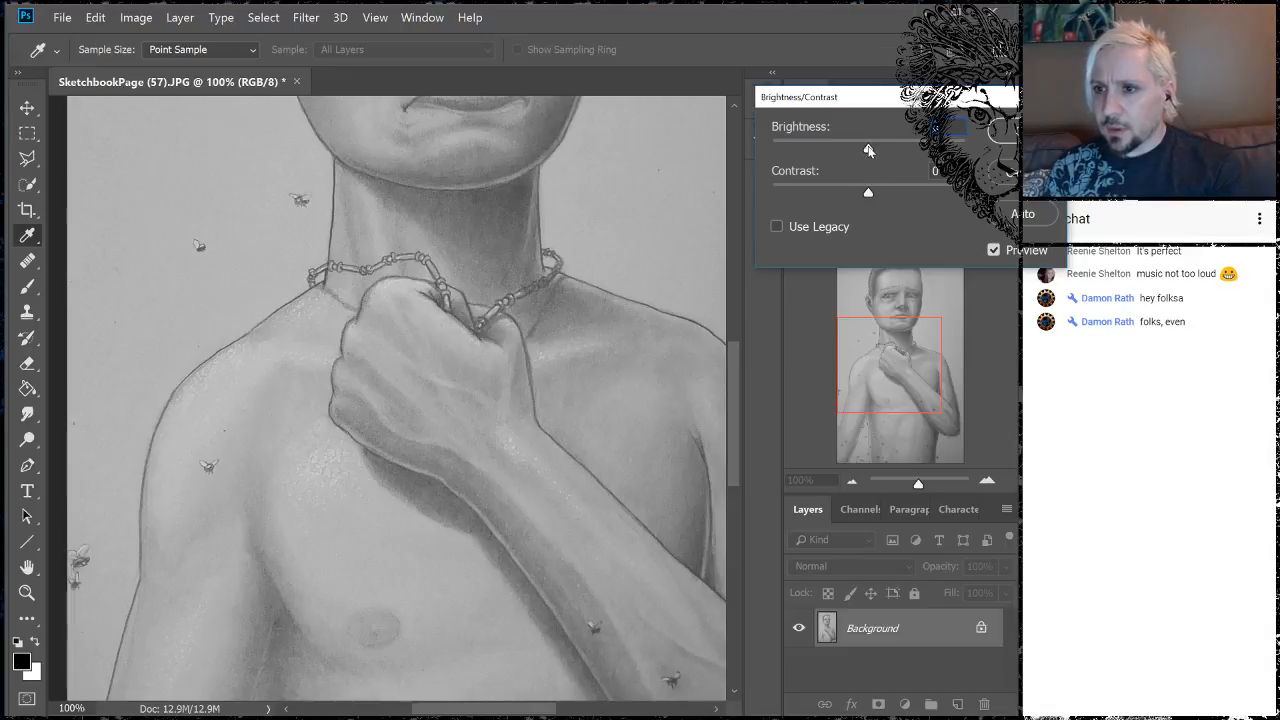
{"action": "left_click_drag", "start_coordinate": [868, 150], "coordinate": [840, 150]}
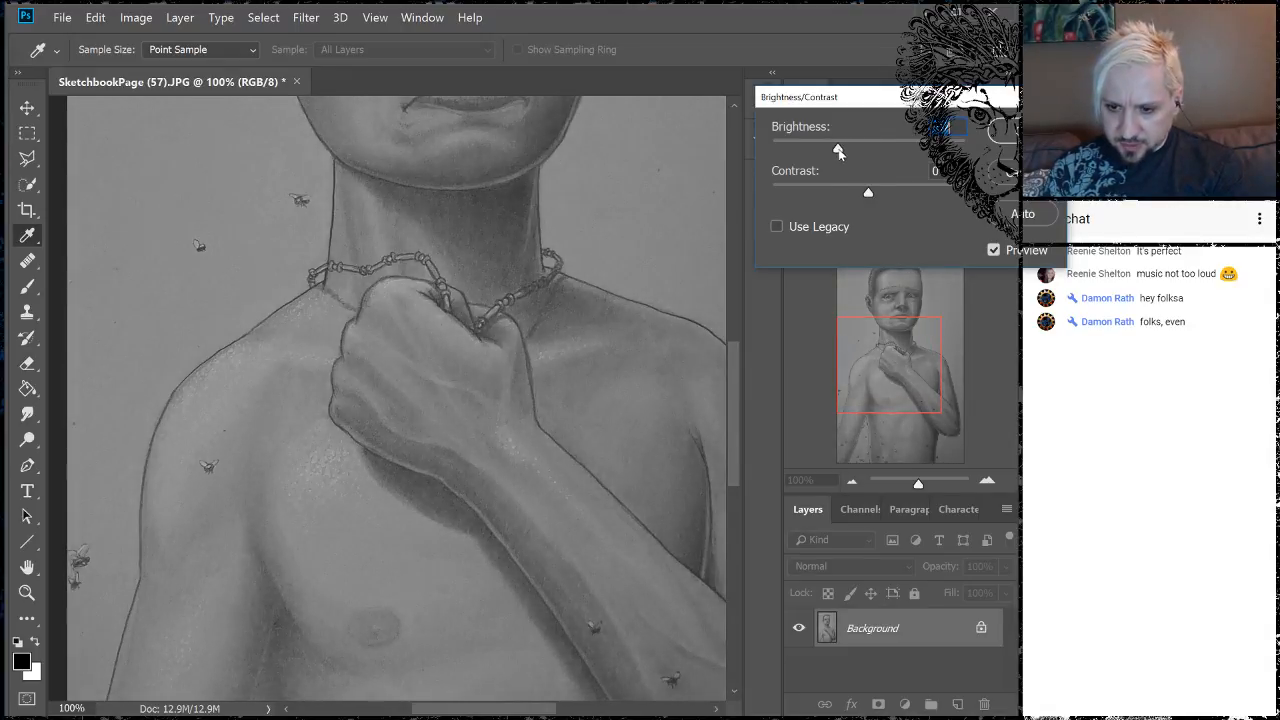
{"action": "left_click_drag", "start_coordinate": [868, 197], "coordinate": [926, 195]}
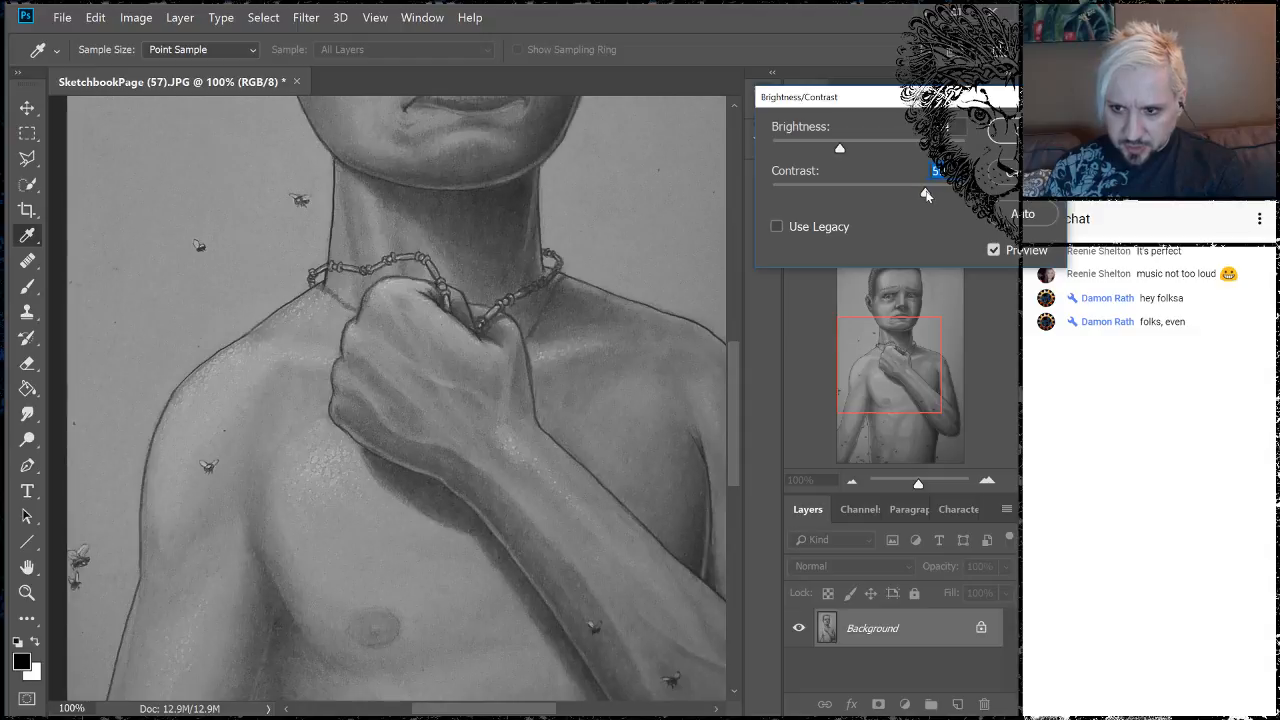
{"action": "left_click", "coordinate": [777, 228]}
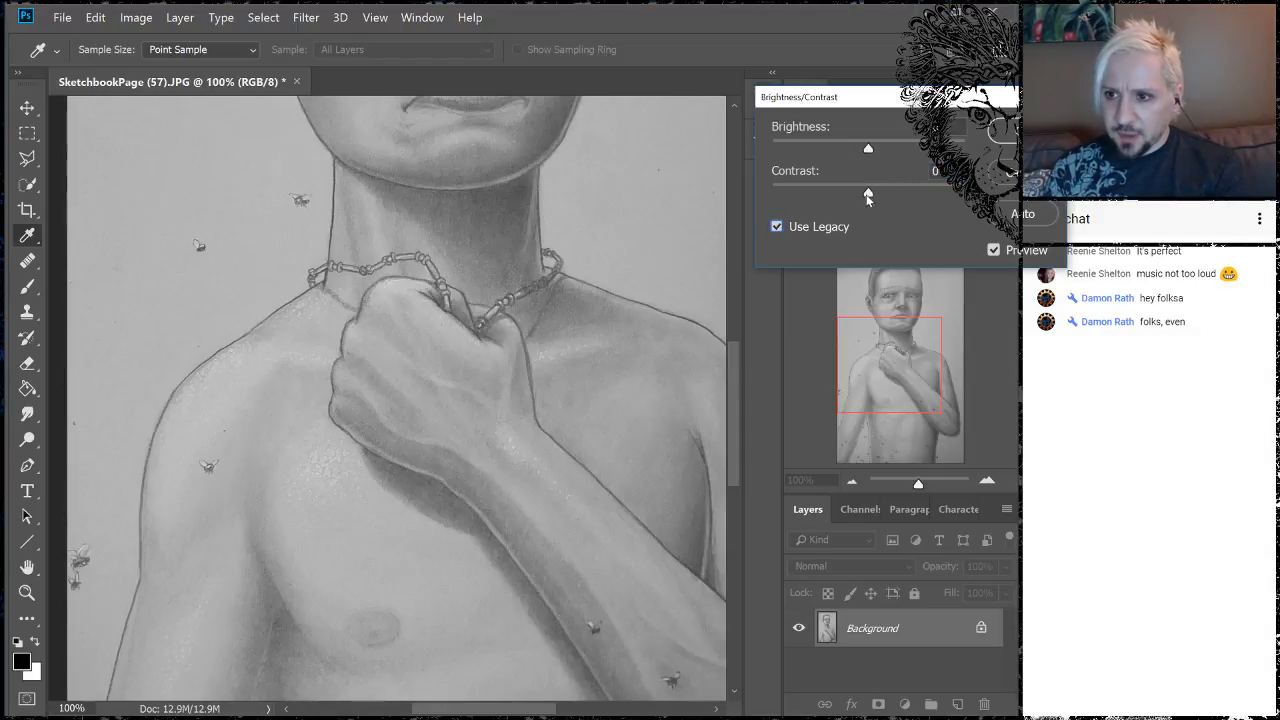
{"action": "left_click_drag", "start_coordinate": [868, 197], "coordinate": [911, 197]}
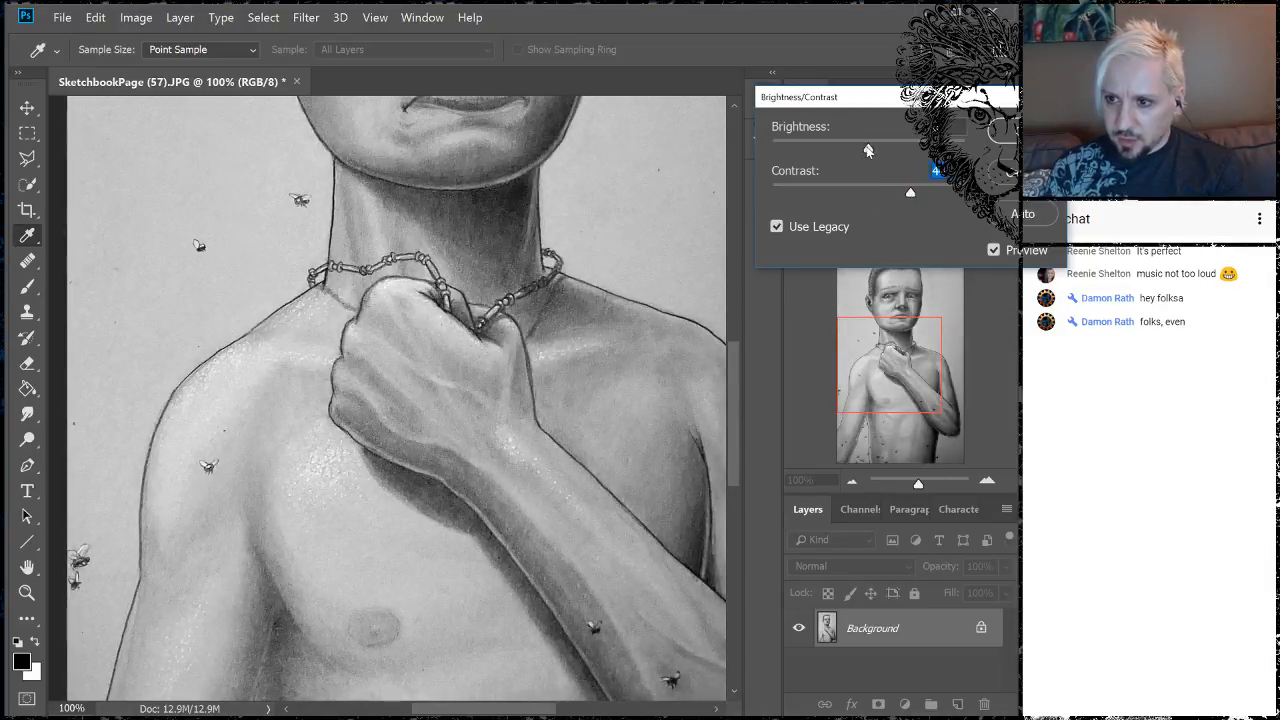
{"action": "left_click_drag", "start_coordinate": [868, 150], "coordinate": [860, 152]}
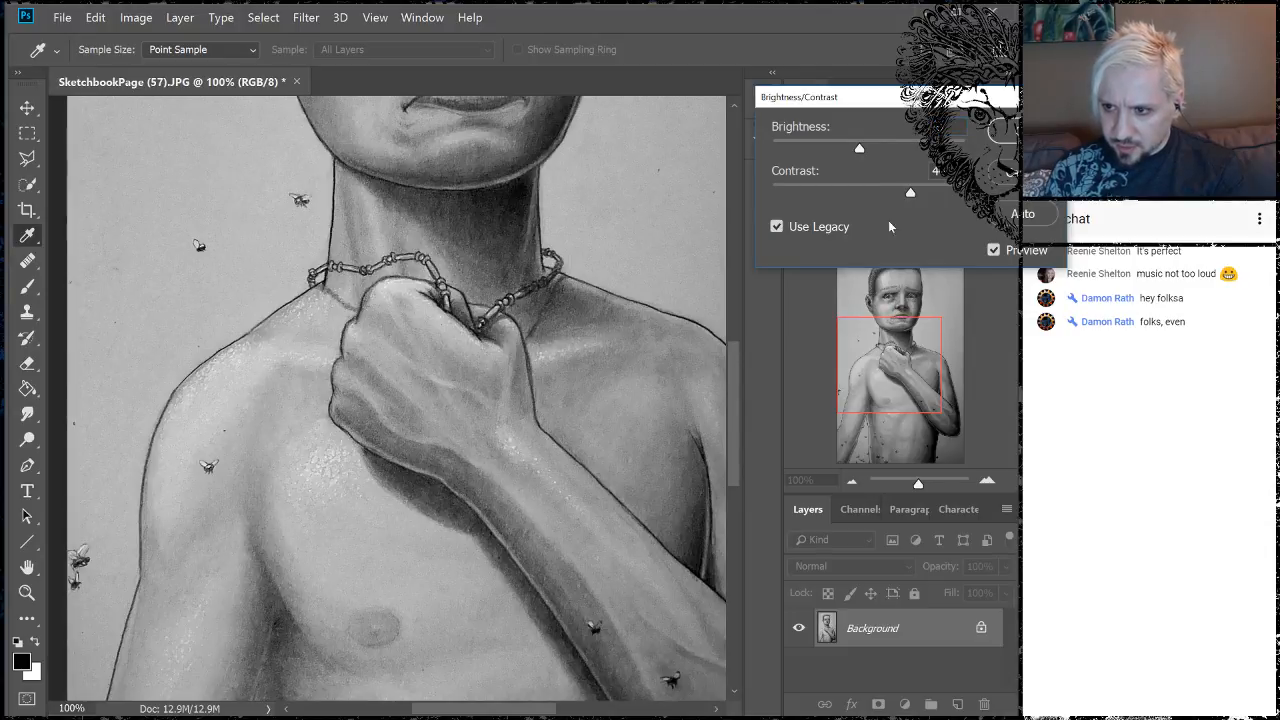
{"action": "left_click_drag", "start_coordinate": [880, 97], "coordinate": [841, 38]}
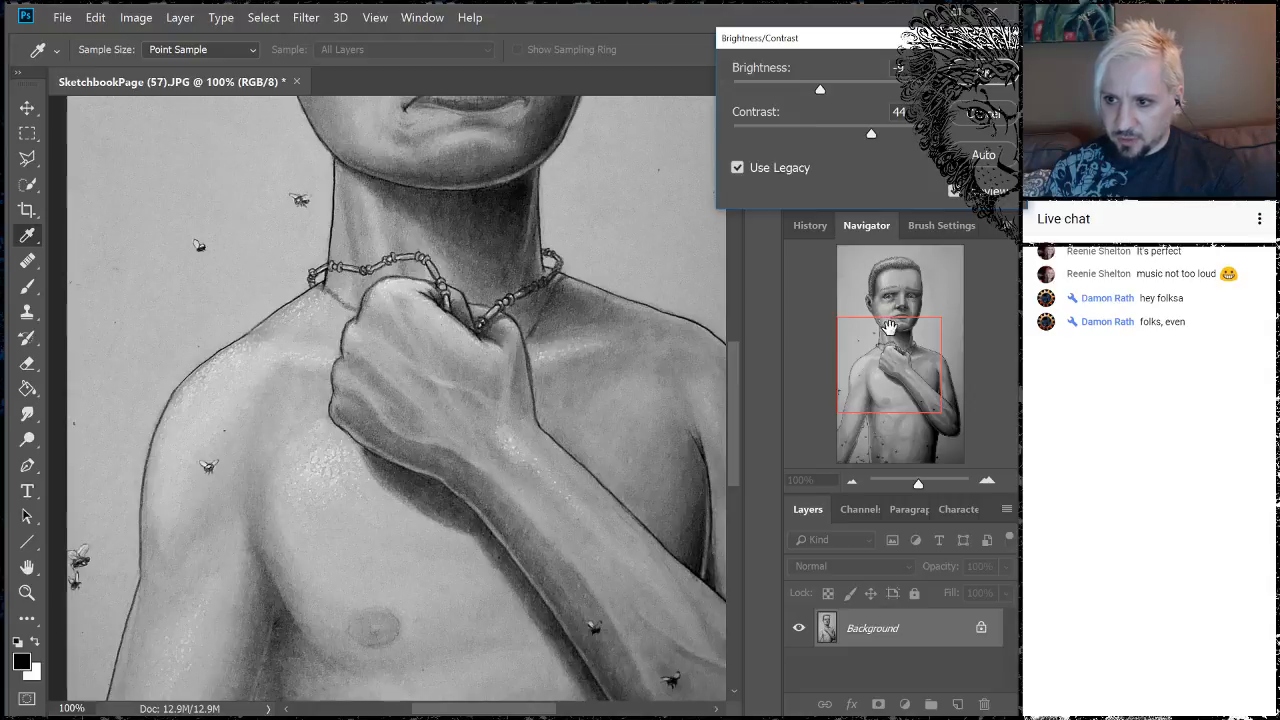
{"action": "left_click_drag", "start_coordinate": [825, 90], "coordinate": [807, 92]}
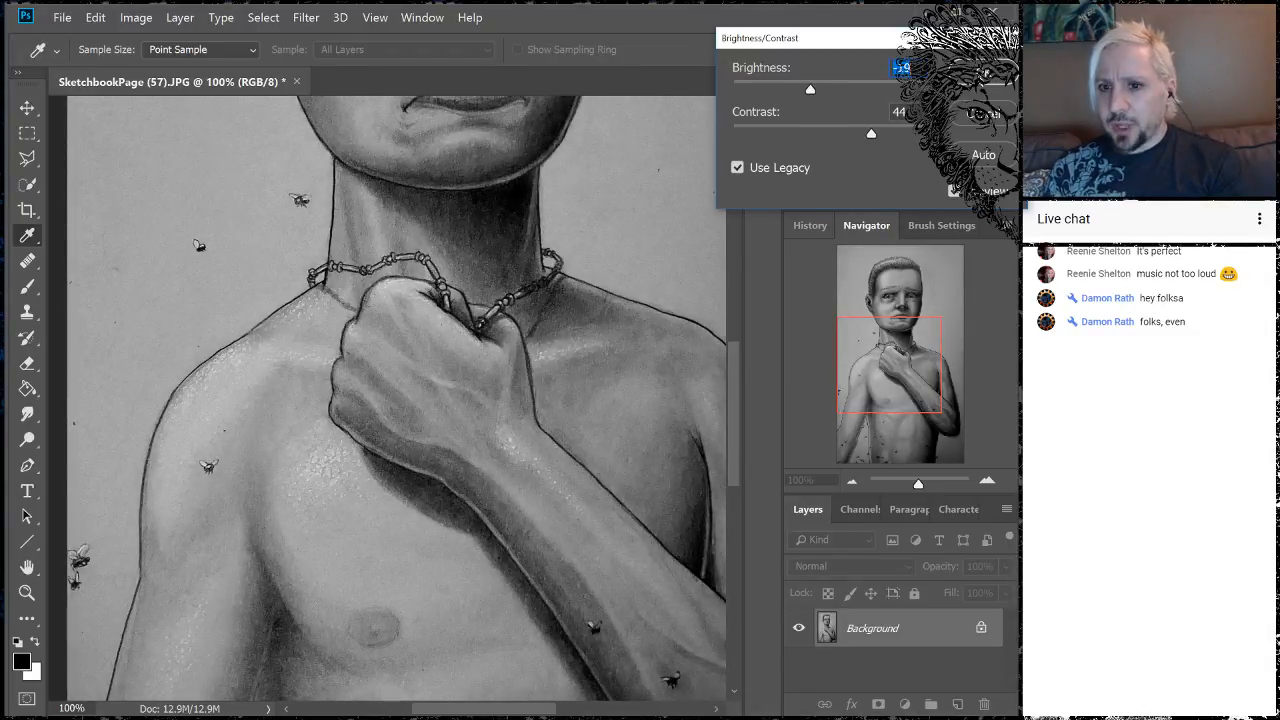
{"action": "key", "text": "Return"}
{"action": "key", "text": "m"}
- Enter Quick Mask mode and draw a linear black-to-white gradient from the drawing's lower edge up past its upper edge
{"action": "left_click_drag", "start_coordinate": [900, 385], "coordinate": [903, 319]}
{"action": "left_click", "coordinate": [852, 482]}
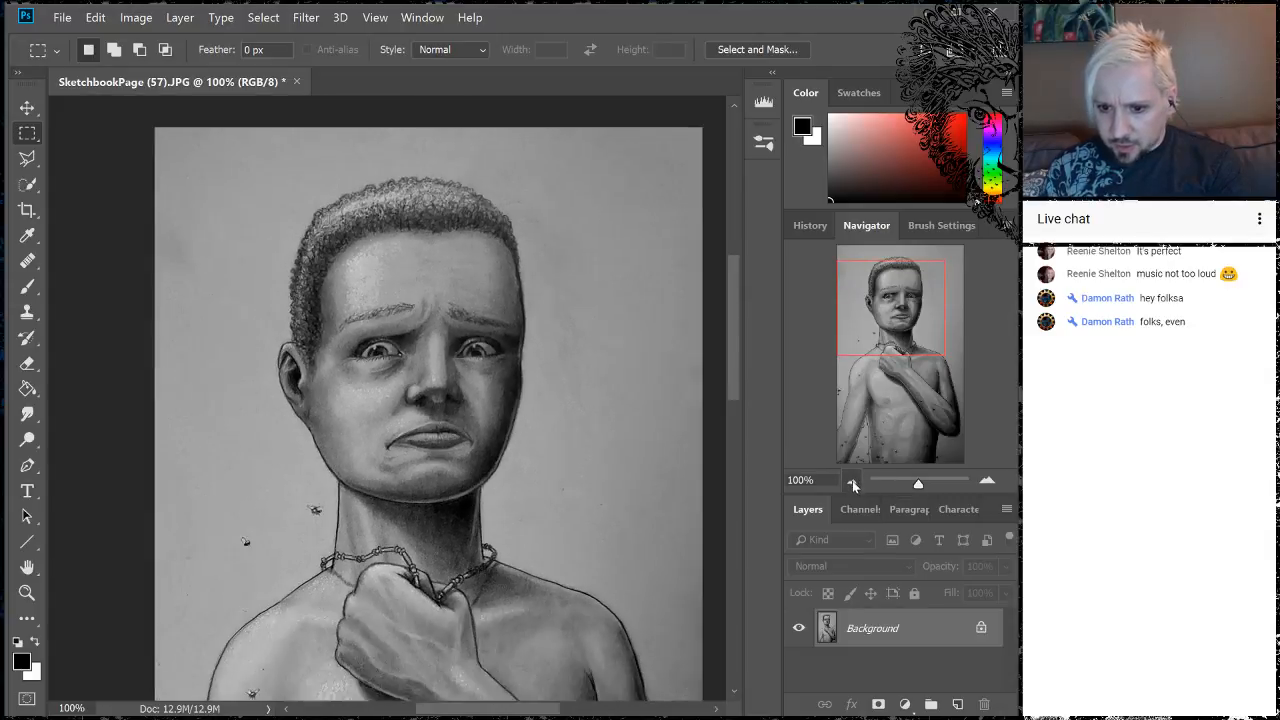
{"action": "left_click", "coordinate": [852, 484]}
{"action": "left_click", "coordinate": [852, 484]}
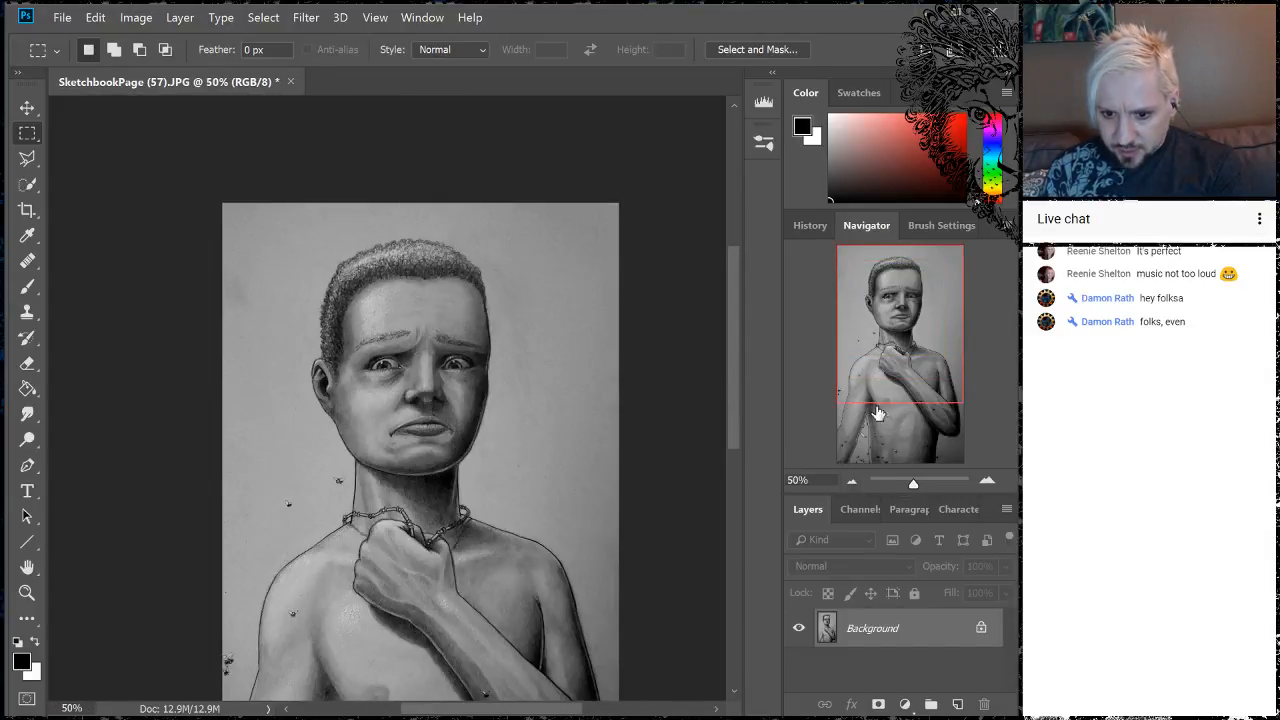
{"action": "left_click_drag", "start_coordinate": [903, 323], "coordinate": [890, 340]}
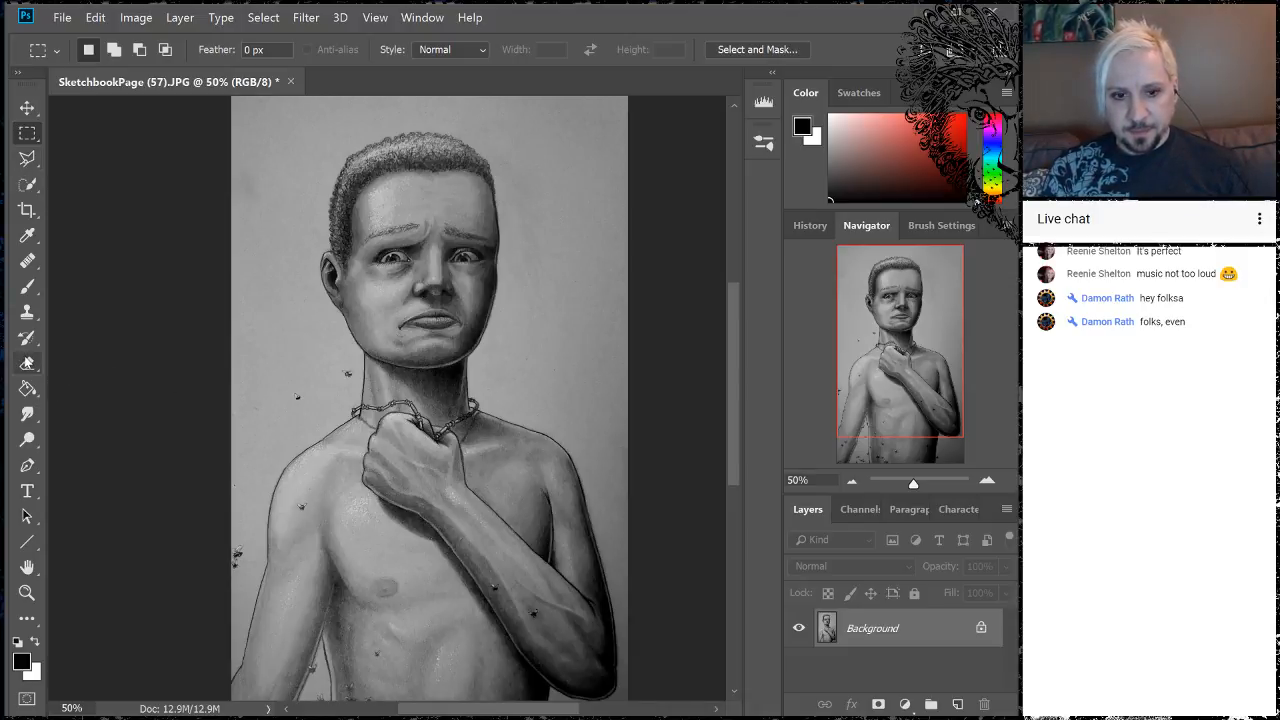
{"action": "left_click", "coordinate": [27, 698]}
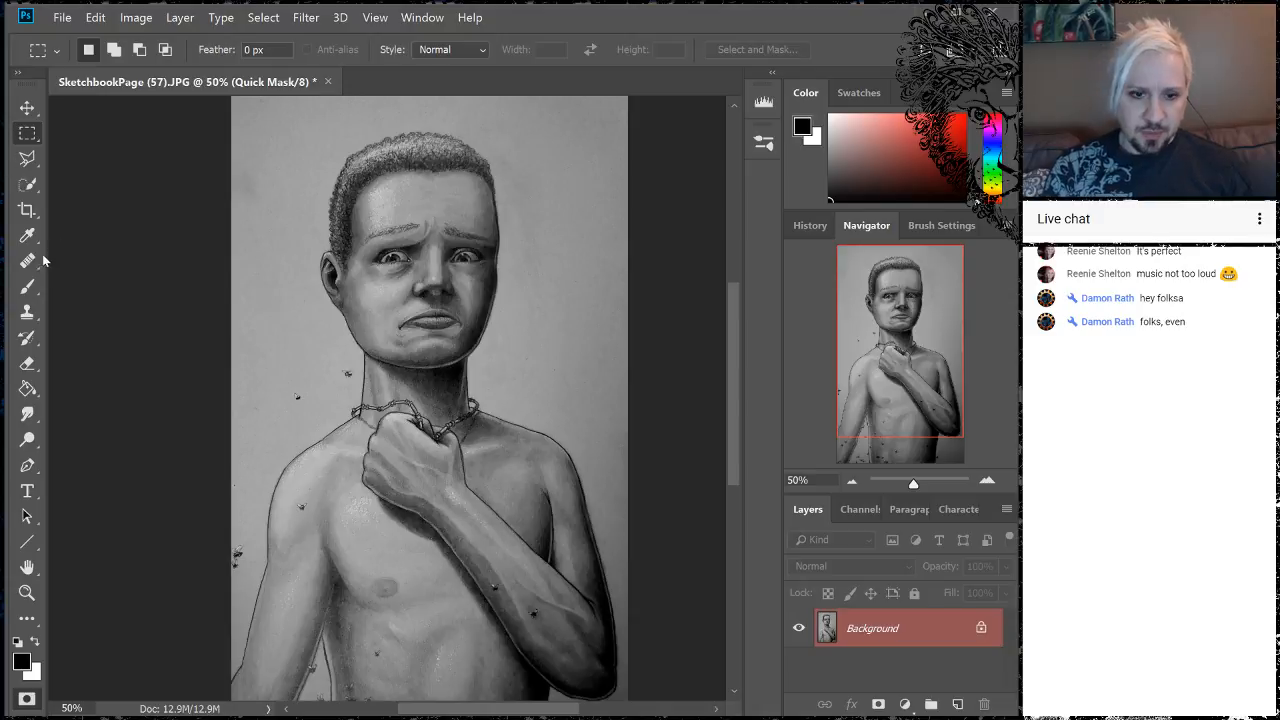
{"action": "left_click", "coordinate": [28, 389]}
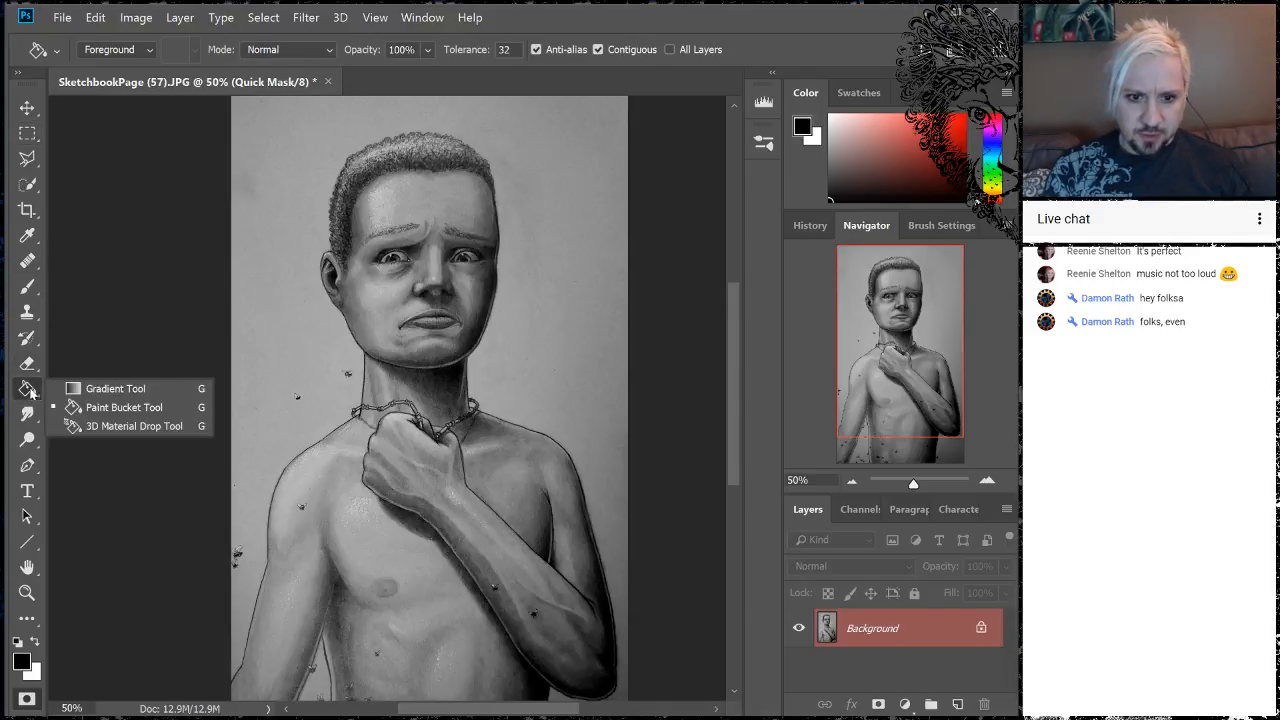
{"action": "left_click", "coordinate": [82, 389]}
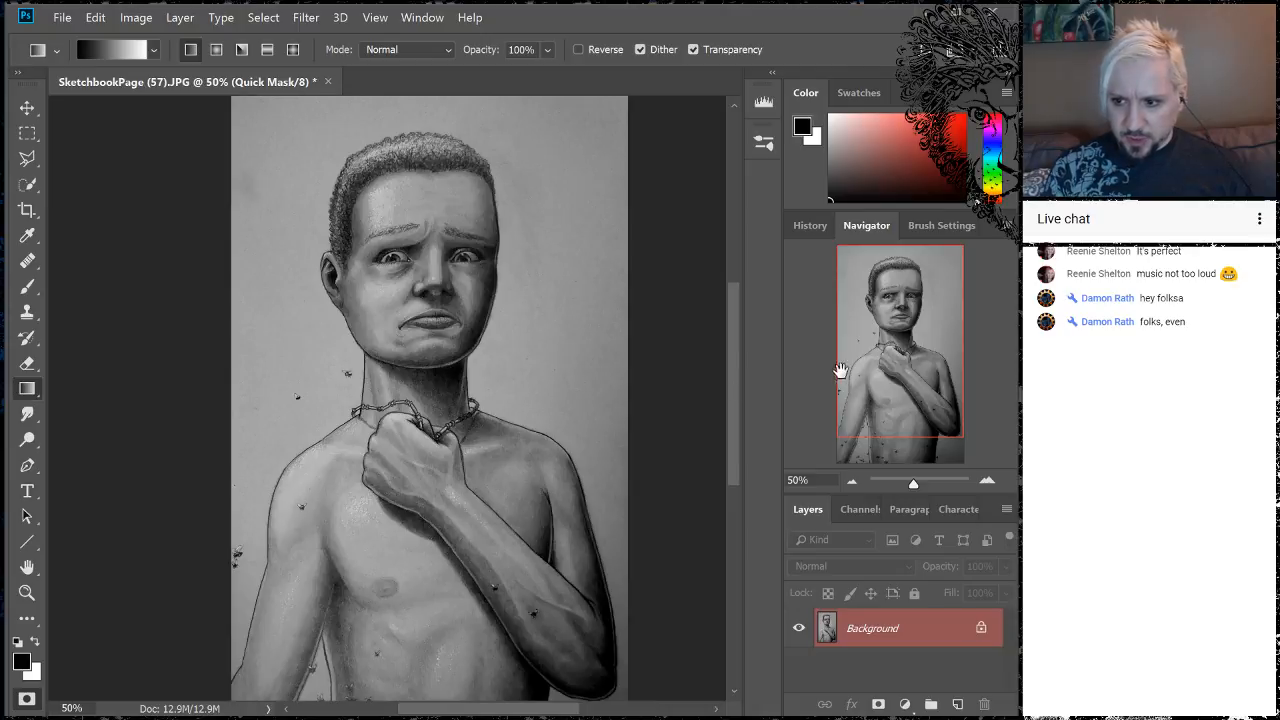
{"action": "left_click", "coordinate": [851, 481]}
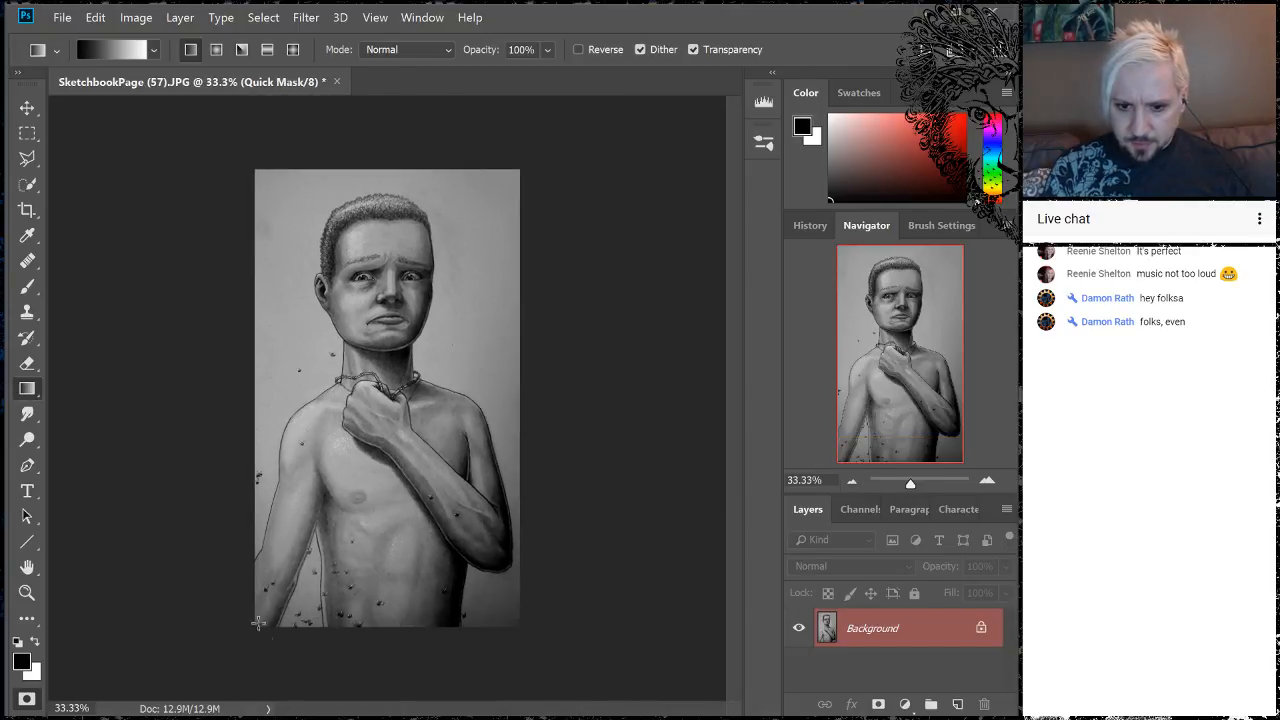
{"action": "left_click_drag", "start_coordinate": [370, 622], "coordinate": [447, 146]}
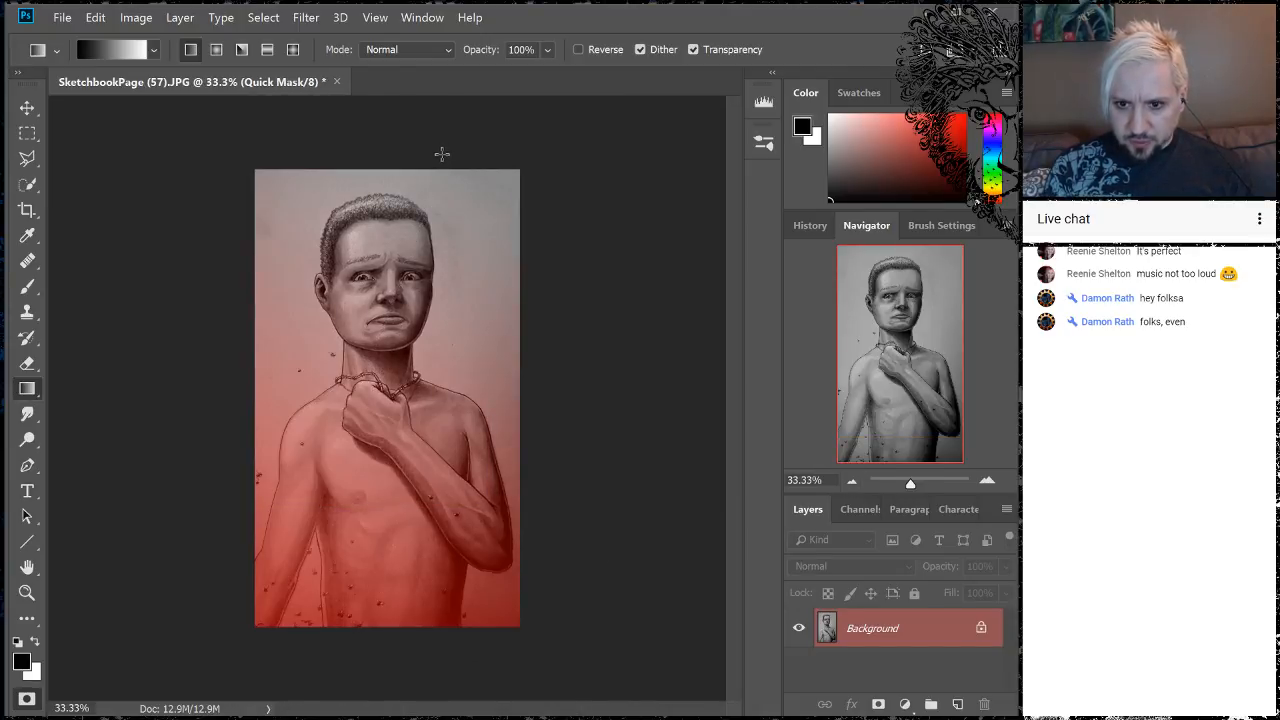
- Redraw the quick mask gradient diagonally from the drawing's upper-left side to its lower right, convert it to a selection and clear the outline
{"action": "left_click_drag", "start_coordinate": [240, 540], "coordinate": [526, 285]}
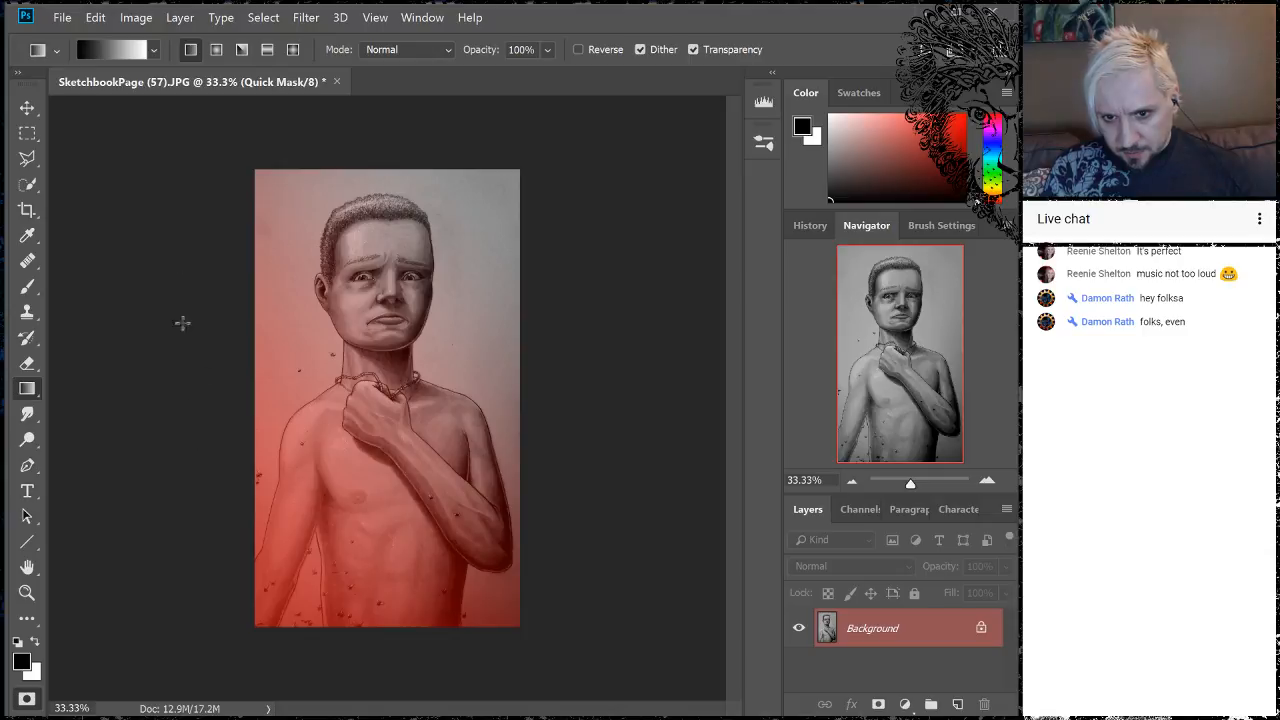
{"action": "left_click_drag", "start_coordinate": [193, 369], "coordinate": [543, 457]}
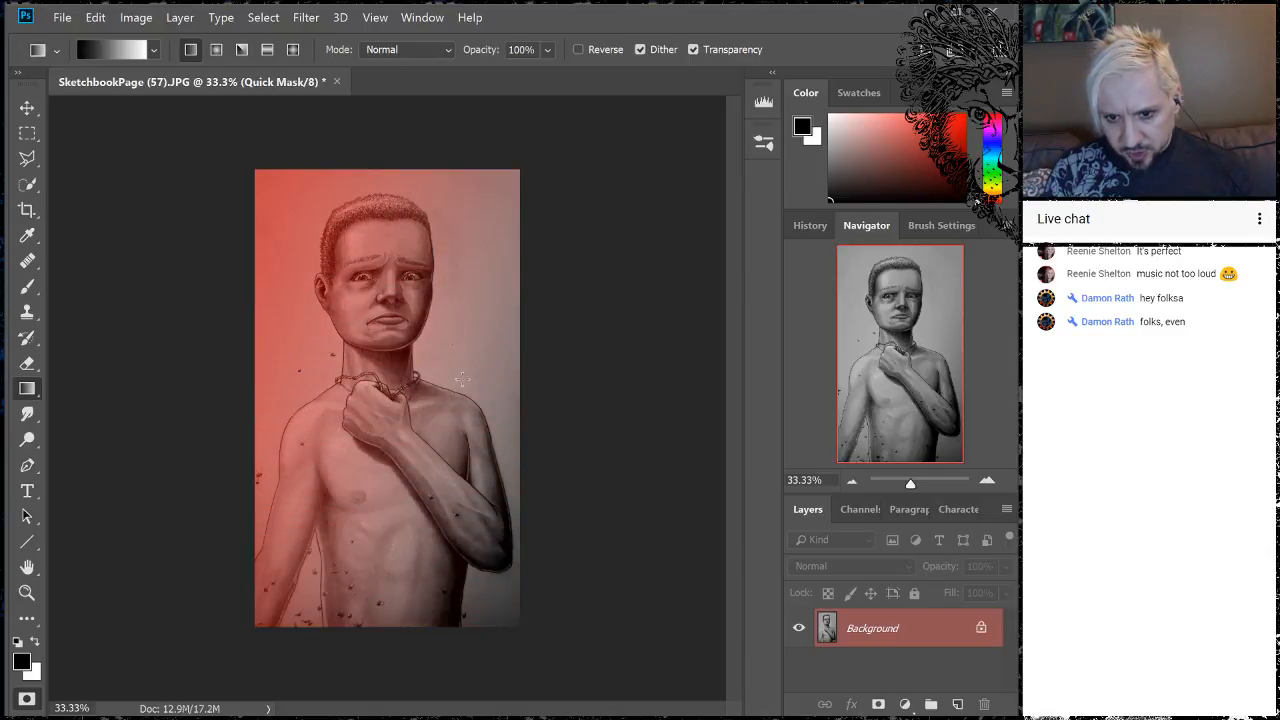
{"action": "left_click_drag", "start_coordinate": [151, 384], "coordinate": [711, 597]}
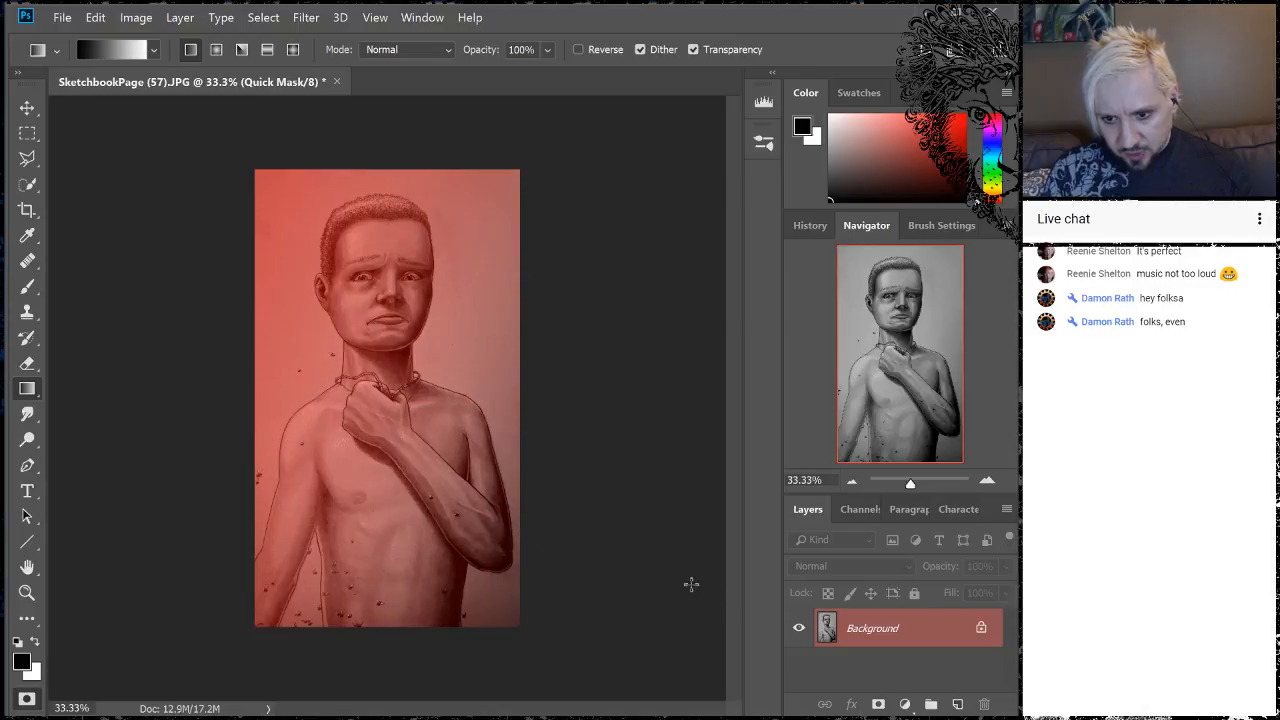
{"action": "left_click_drag", "start_coordinate": [188, 390], "coordinate": [563, 566]}
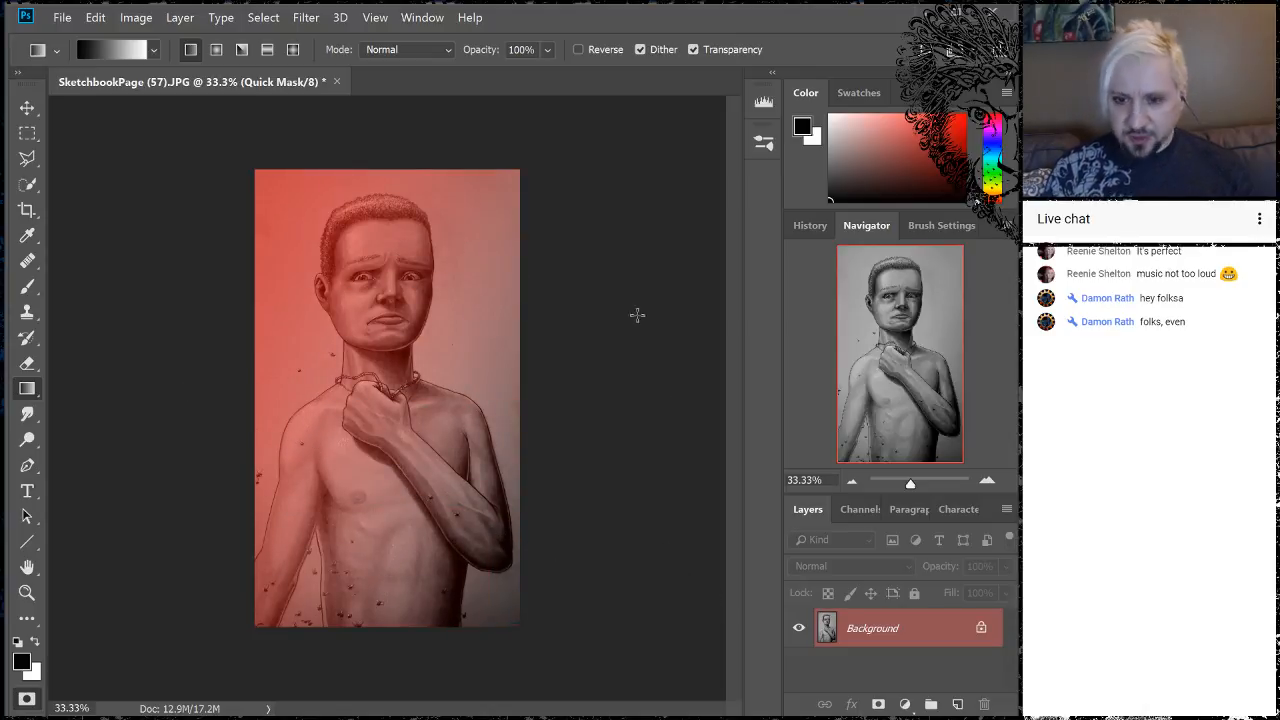
{"action": "left_click", "coordinate": [27, 699]}
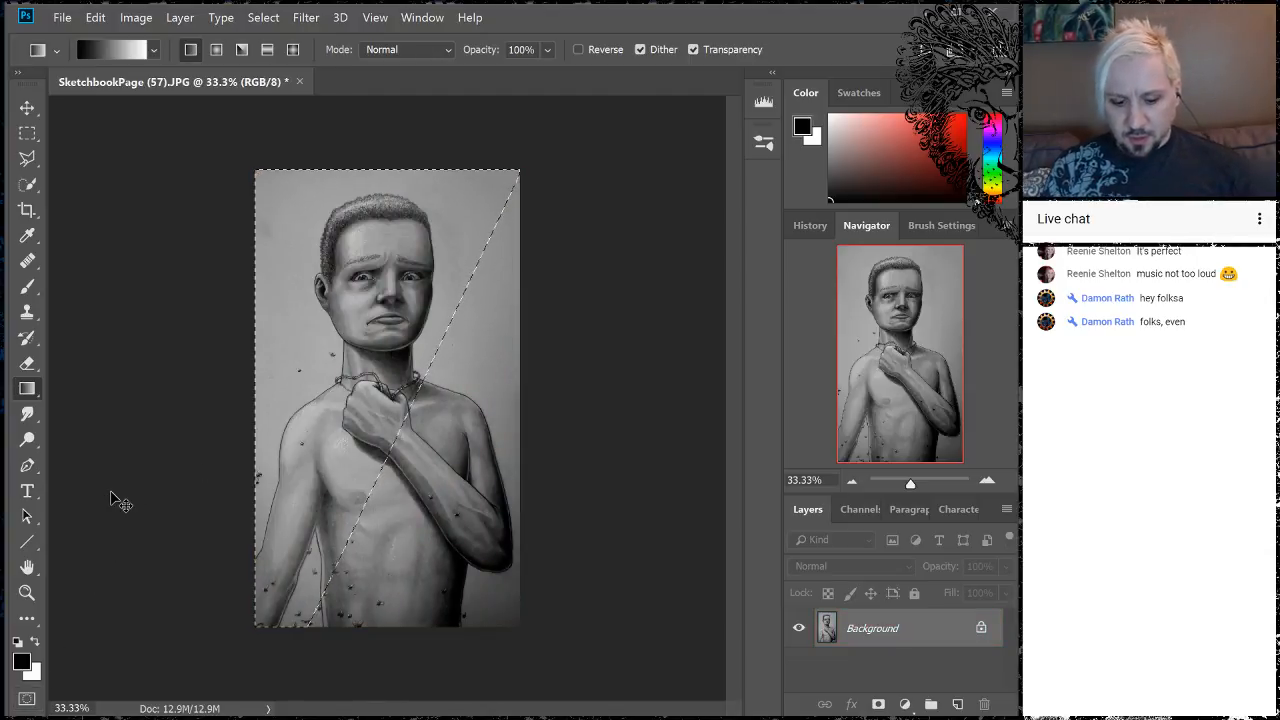
{"action": "key", "text": "ctrl+d"}
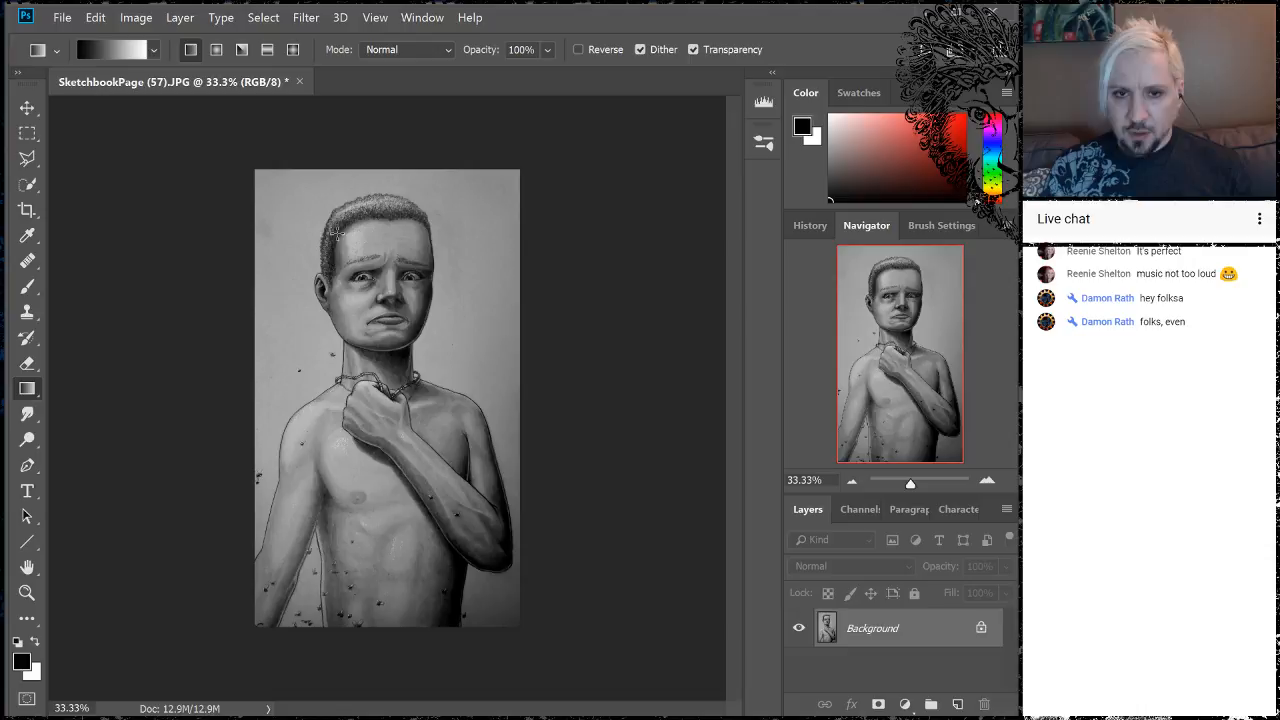
- Try a Brightness/Contrast adjustment with brightness -35 and contrast -9, and undo it
{"action": "left_click", "coordinate": [136, 17]}
{"action": "mouse_move", "coordinate": [160, 60]}
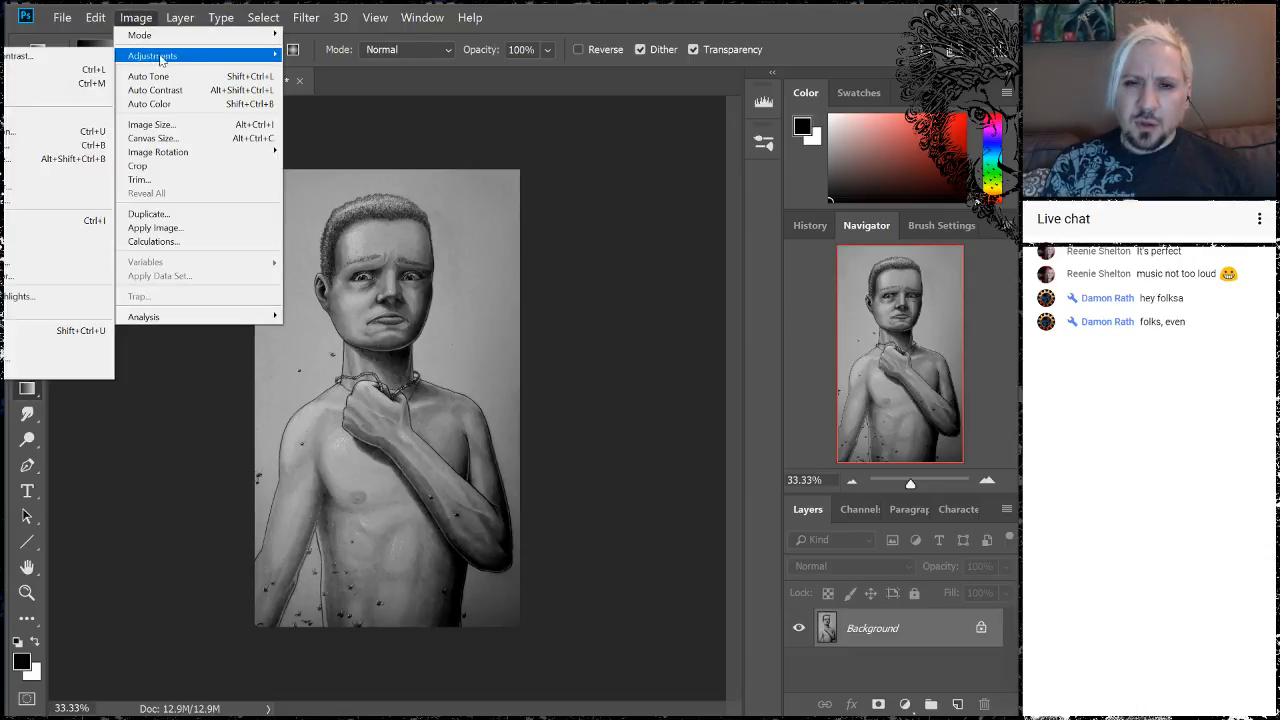
{"action": "left_click", "coordinate": [40, 57]}
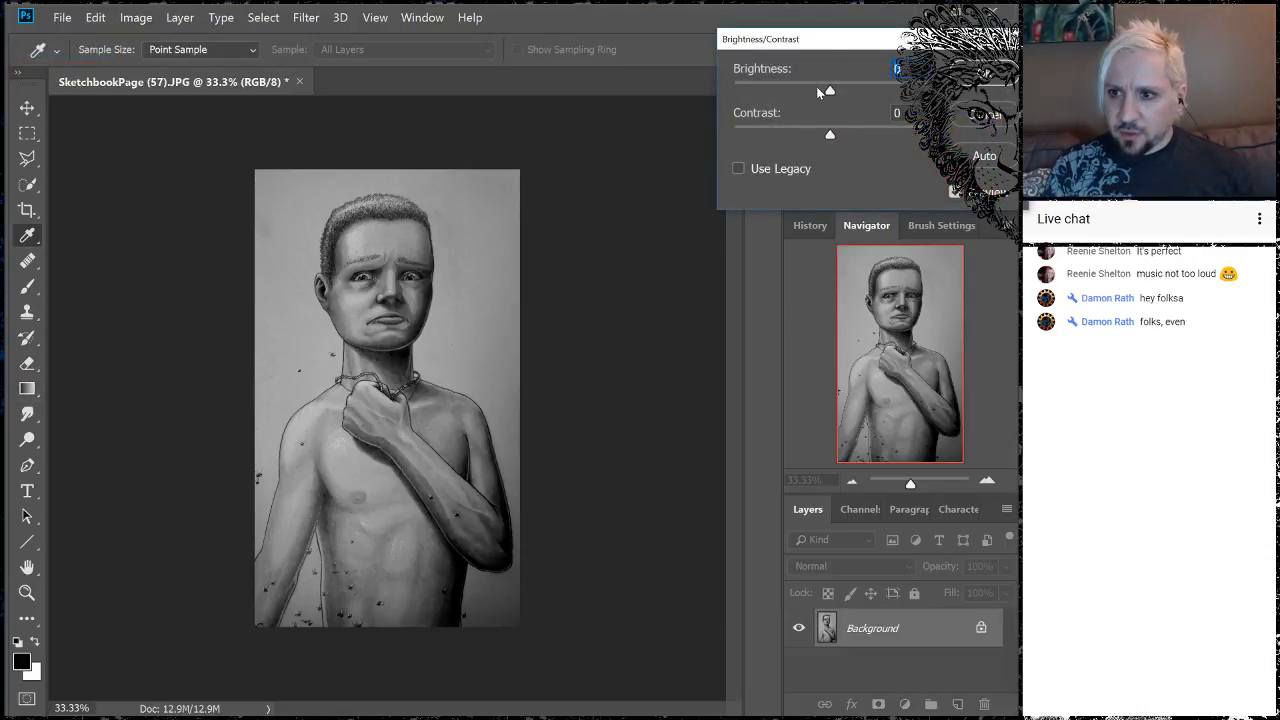
{"action": "left_click_drag", "start_coordinate": [832, 93], "coordinate": [805, 91]}
{"action": "left_click_drag", "start_coordinate": [831, 137], "coordinate": [845, 138]}
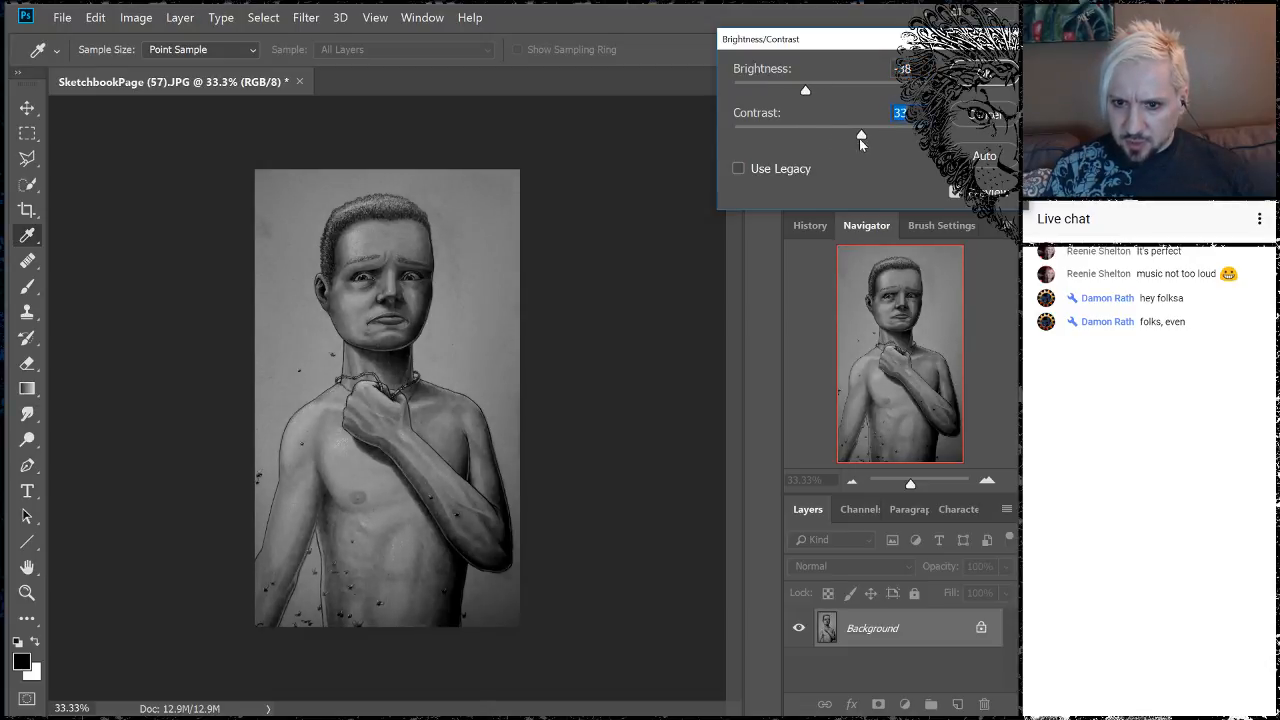
{"action": "mouse_move", "coordinate": [806, 96]}
{"action": "left_mouse_down"}
{"action": "mouse_move", "coordinate": [788, 97]}
{"action": "mouse_move", "coordinate": [802, 97]}
{"action": "left_mouse_up"}
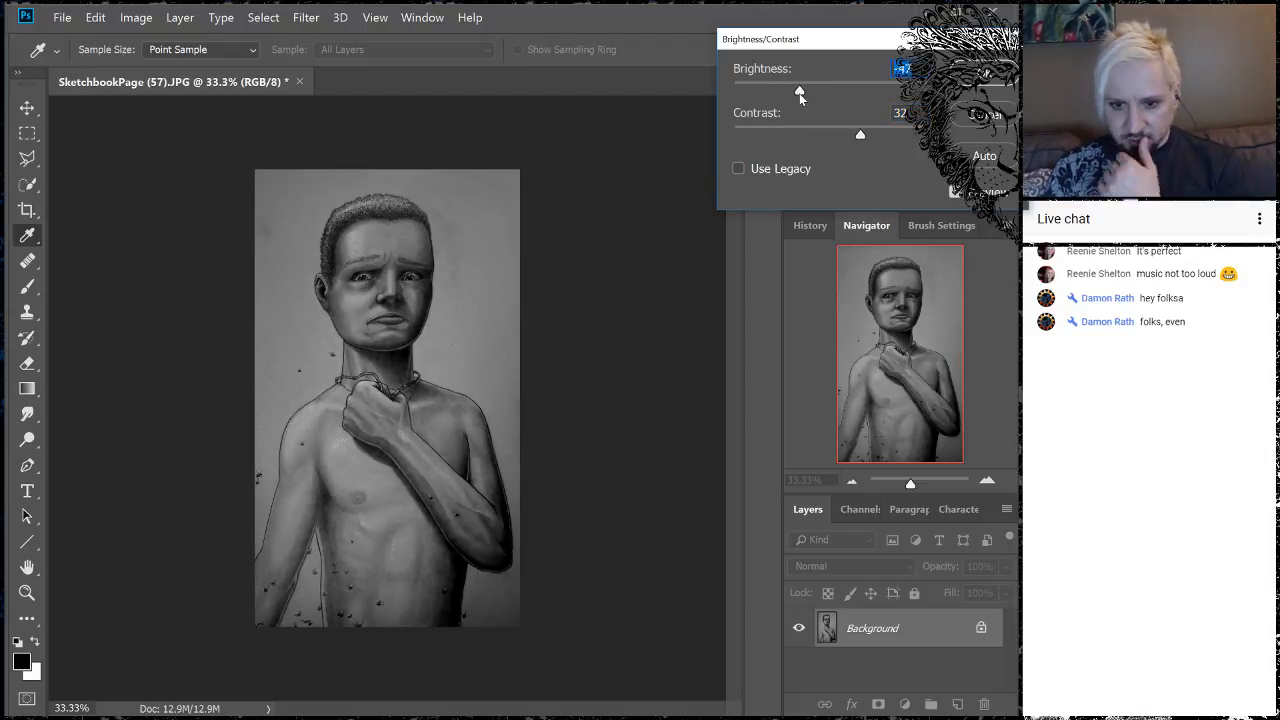
{"action": "mouse_move", "coordinate": [799, 93]}
{"action": "left_mouse_down"}
{"action": "mouse_move", "coordinate": [787, 93]}
{"action": "mouse_move", "coordinate": [833, 93]}
{"action": "mouse_move", "coordinate": [809, 92]}
{"action": "left_mouse_up"}
{"action": "left_click_drag", "start_coordinate": [855, 138], "coordinate": [816, 135]}
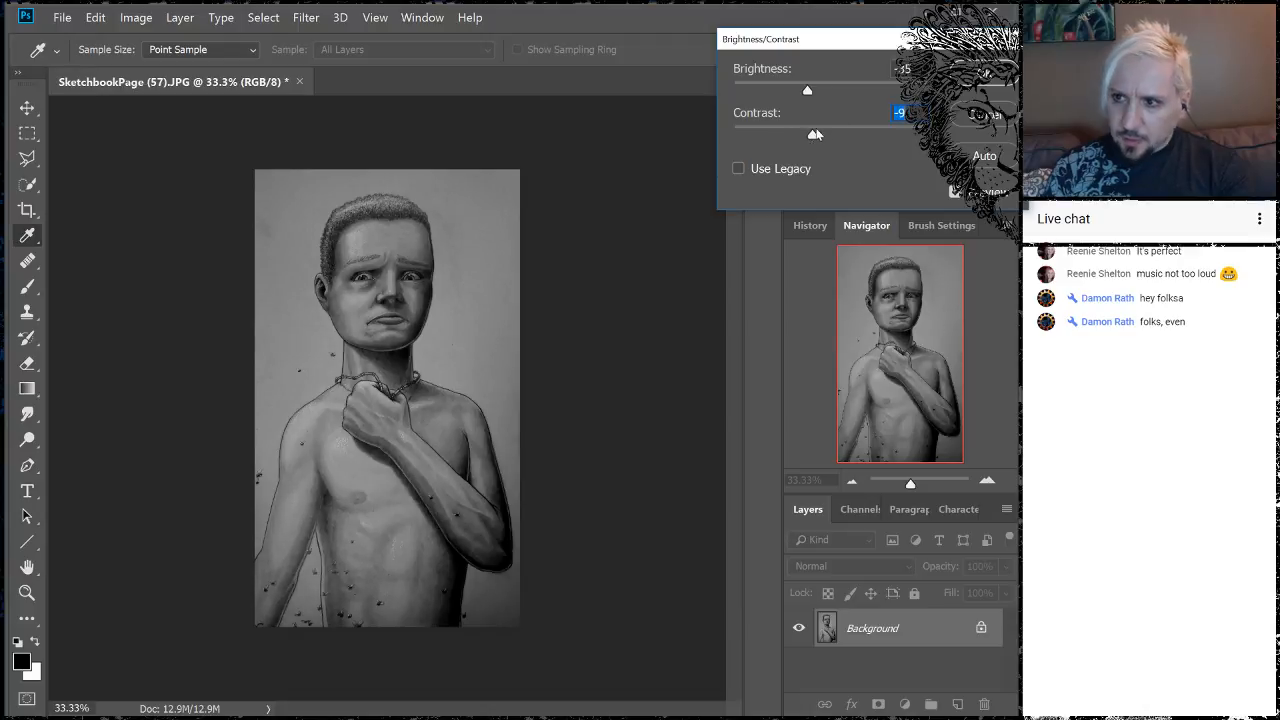
{"action": "left_click", "coordinate": [985, 80]}
{"action": "key", "text": "g"}
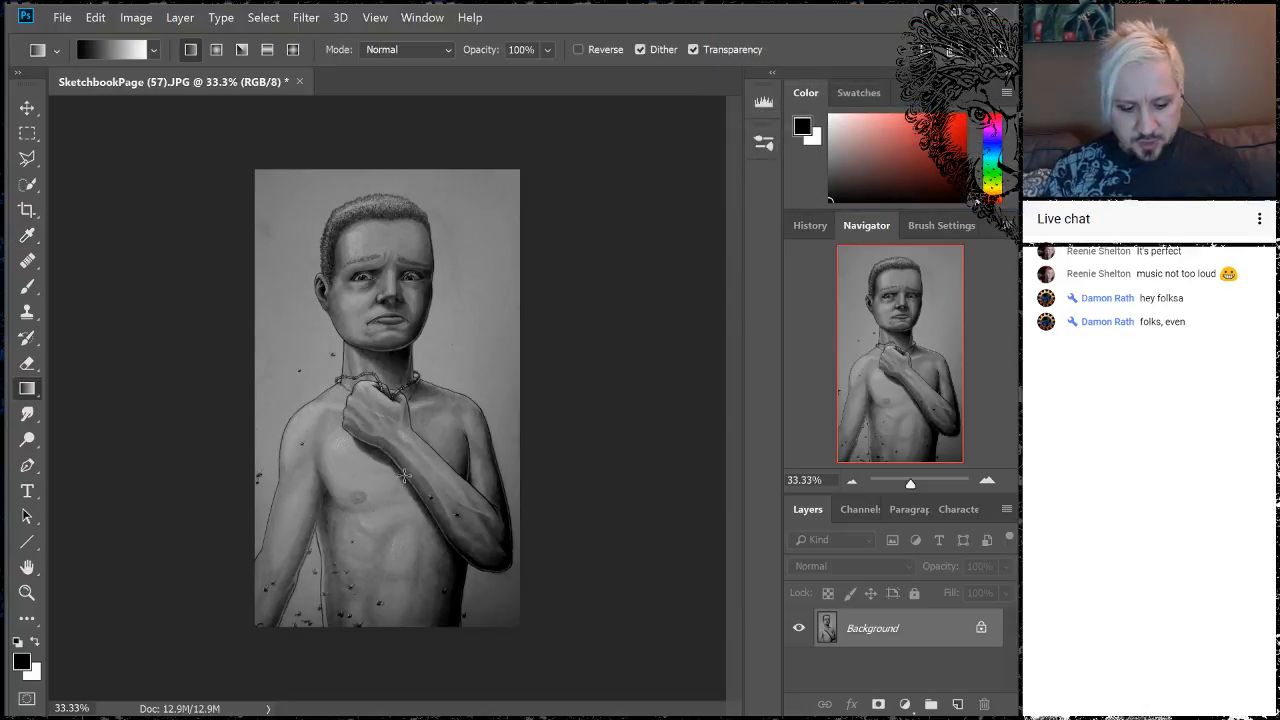
{"action": "key", "text": "ctrl+z"}
- Draw a new quick mask gradient from the drawing's lower left to its upper right, convert it to a selection and clear the outline
{"action": "left_click", "coordinate": [27, 698]}
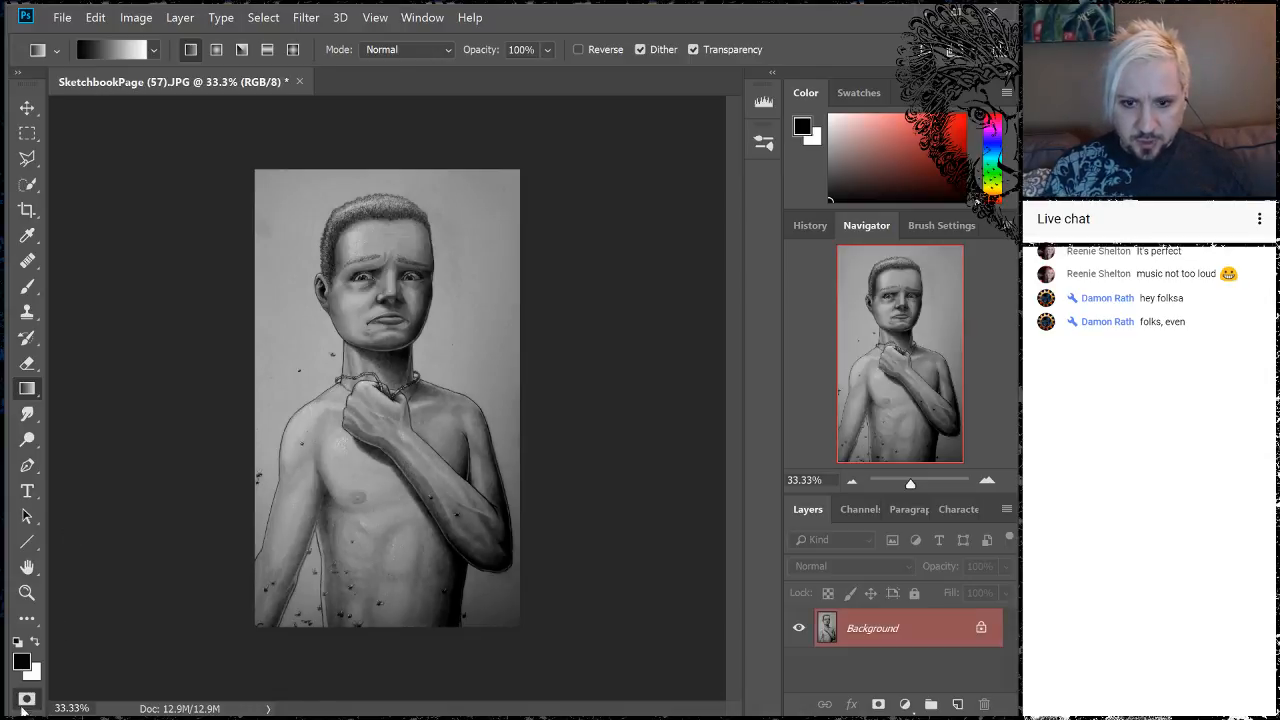
{"action": "left_click_drag", "start_coordinate": [231, 595], "coordinate": [431, 372]}
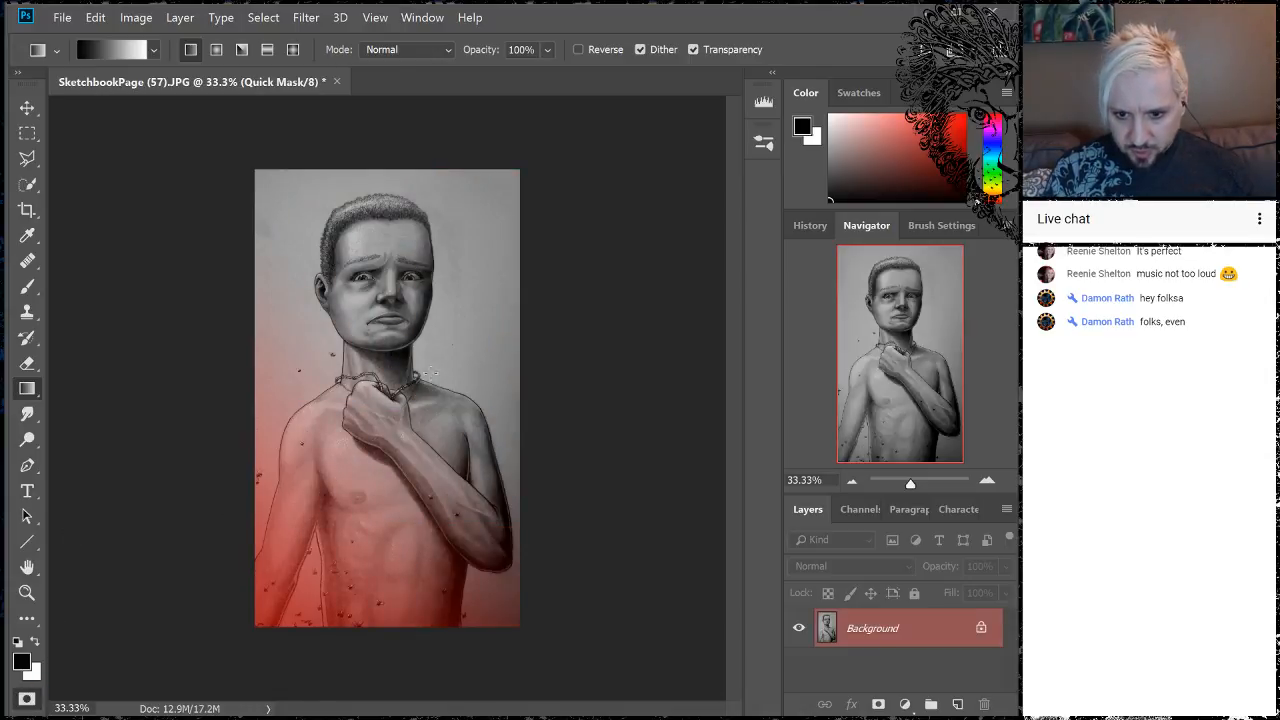
{"action": "left_click_drag", "start_coordinate": [240, 498], "coordinate": [537, 280]}
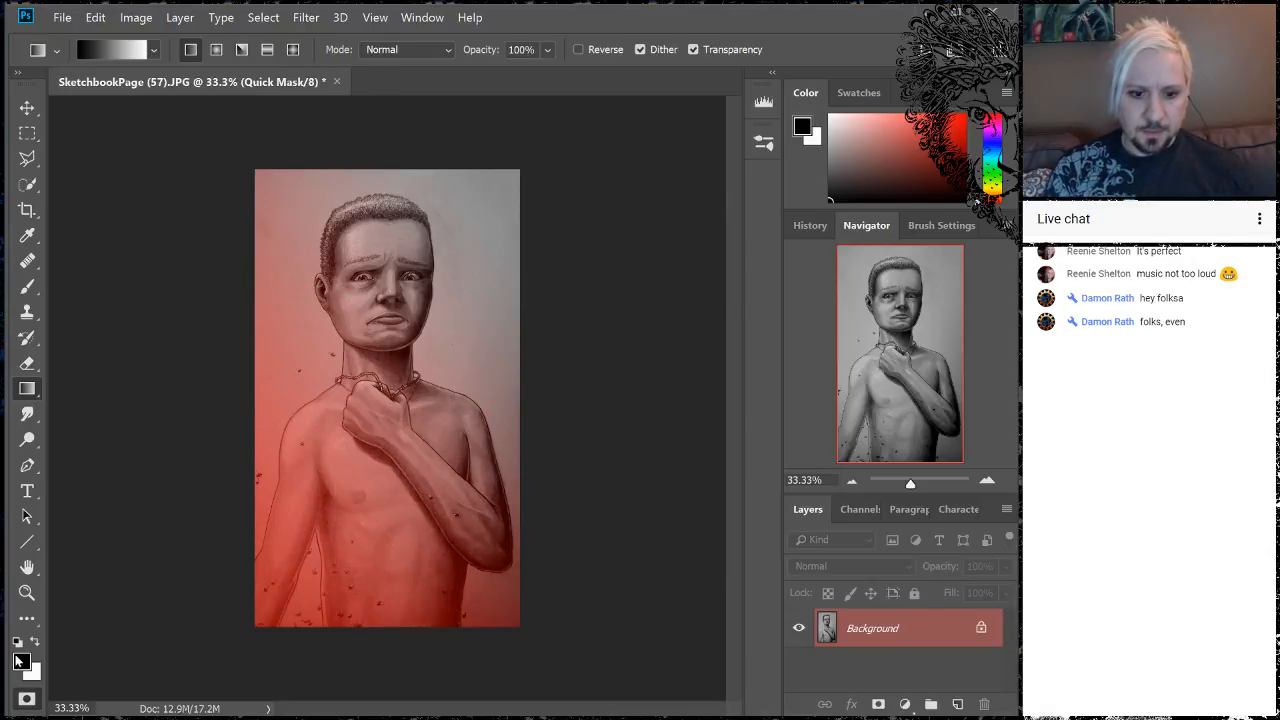
{"action": "left_click", "coordinate": [27, 698]}
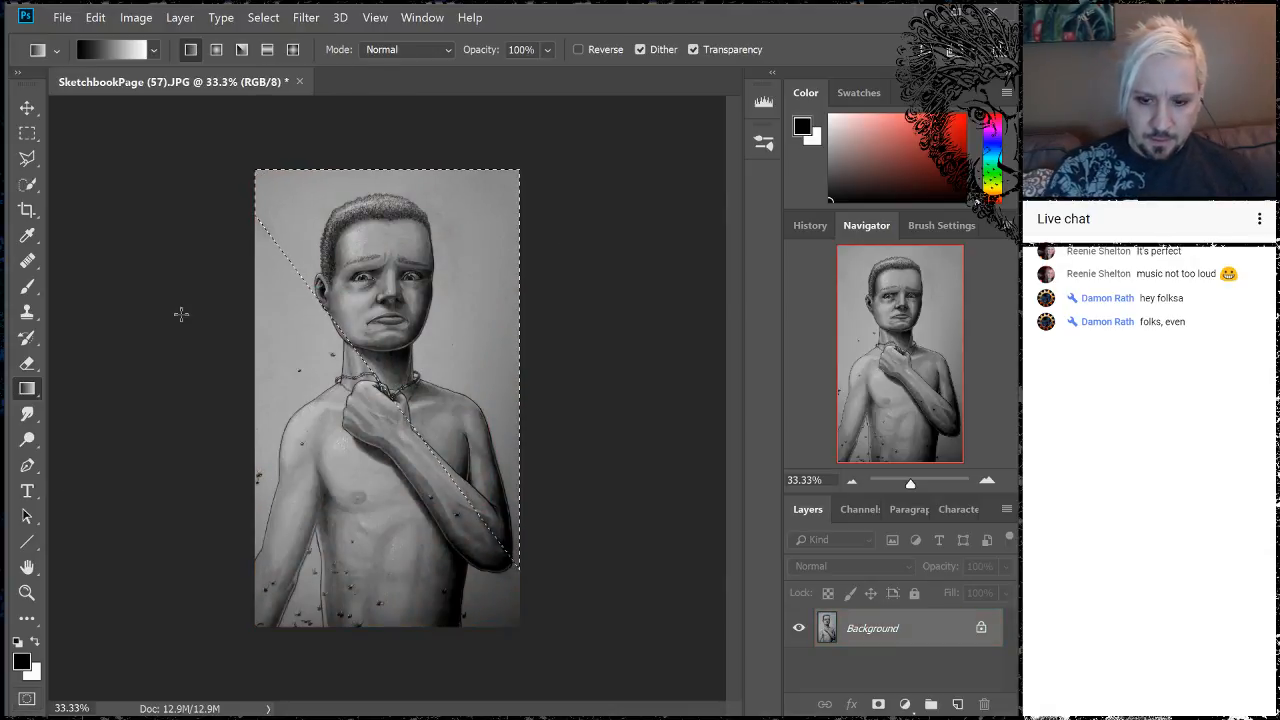
{"action": "key", "text": "ctrl+d"}
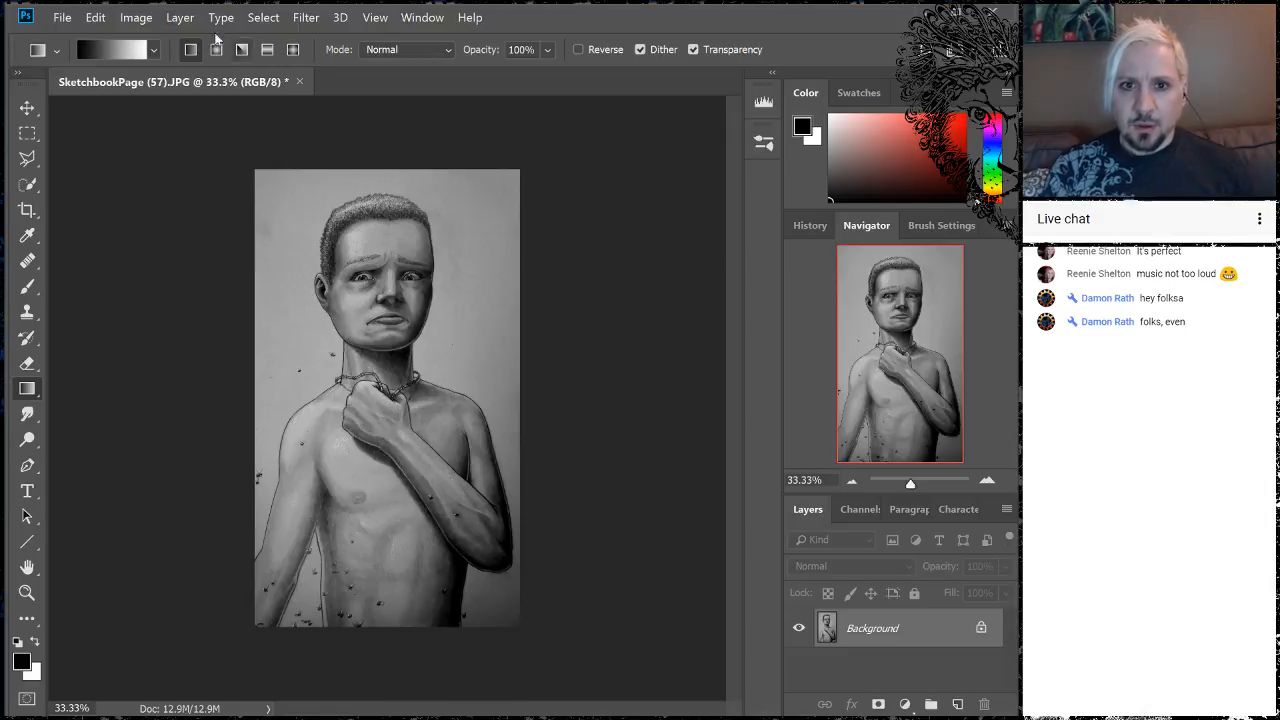
- Apply a Brightness/Contrast adjustment with brightness -75 and contrast 3
{"action": "left_click", "coordinate": [130, 18]}
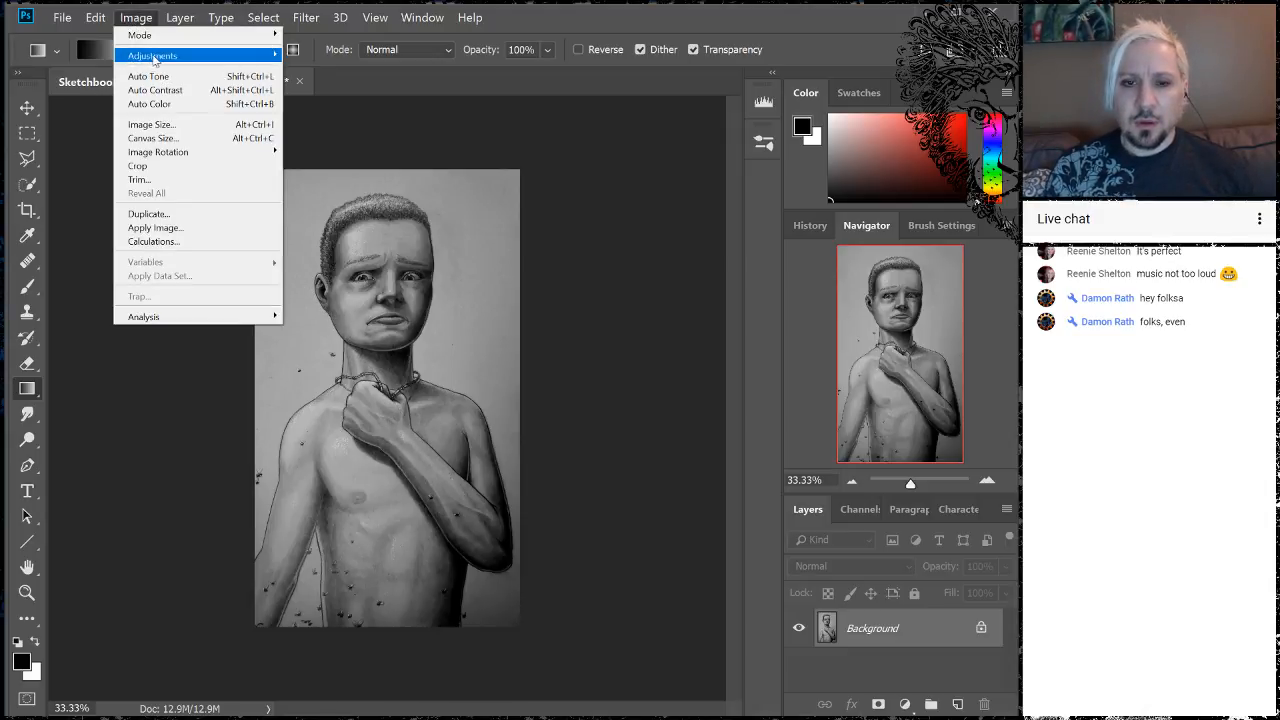
{"action": "mouse_move", "coordinate": [153, 57]}
{"action": "left_click", "coordinate": [42, 56]}
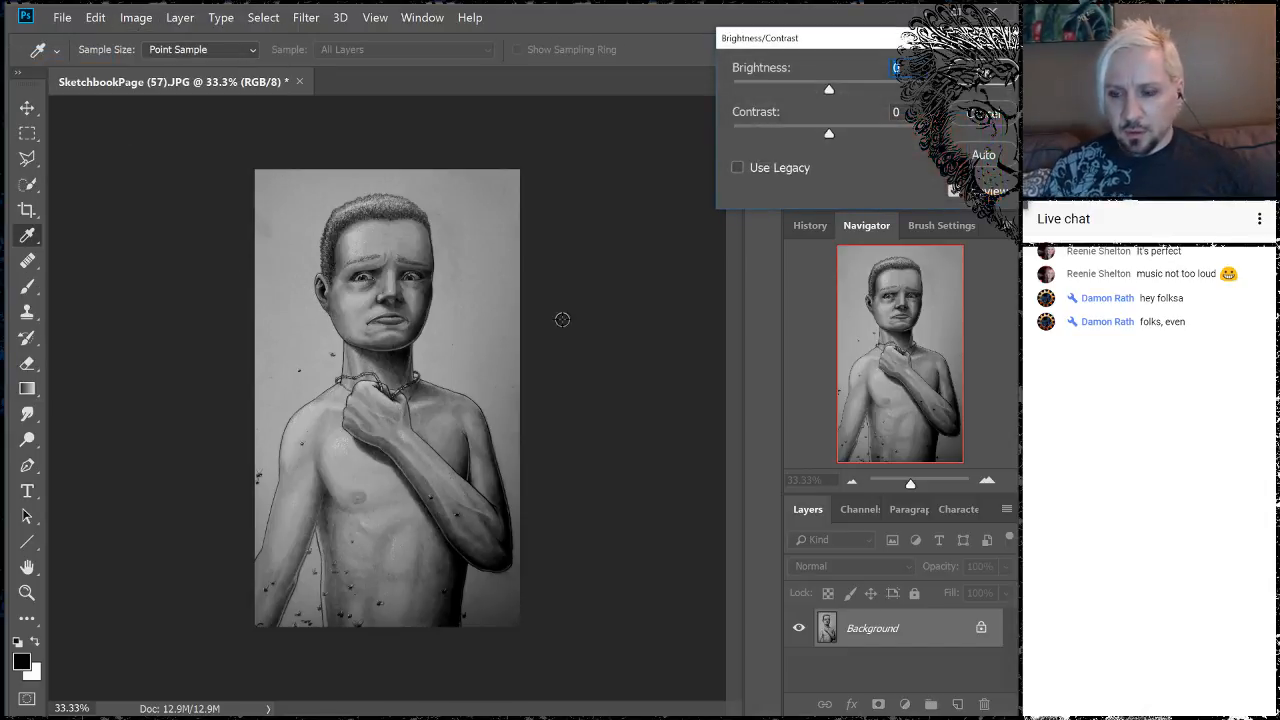
{"action": "left_click_drag", "start_coordinate": [828, 89], "coordinate": [787, 90]}
{"action": "mouse_move", "coordinate": [828, 136]}
{"action": "left_mouse_down"}
{"action": "mouse_move", "coordinate": [862, 143]}
{"action": "mouse_move", "coordinate": [830, 137]}
{"action": "left_mouse_up"}
{"action": "mouse_move", "coordinate": [789, 94]}
{"action": "left_mouse_down"}
{"action": "mouse_move", "coordinate": [754, 93]}
{"action": "mouse_move", "coordinate": [781, 88]}
{"action": "left_mouse_up"}
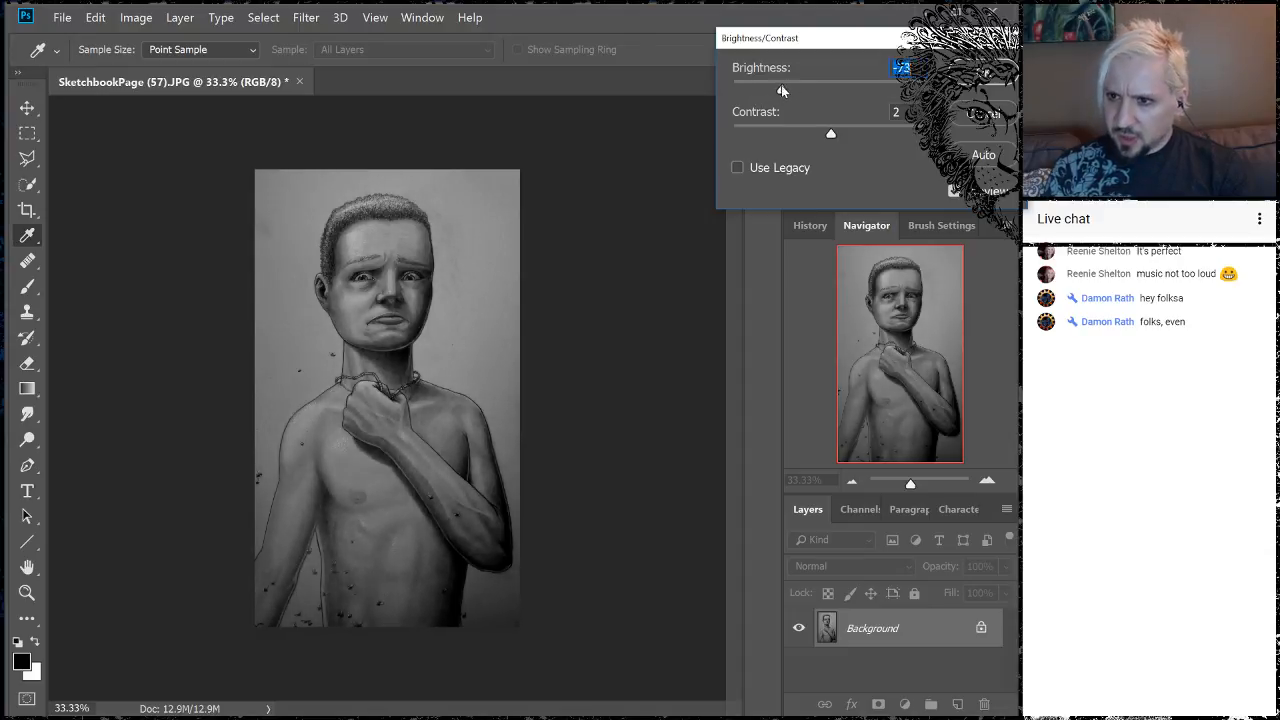
{"action": "left_click_drag", "start_coordinate": [830, 134], "coordinate": [840, 137]}
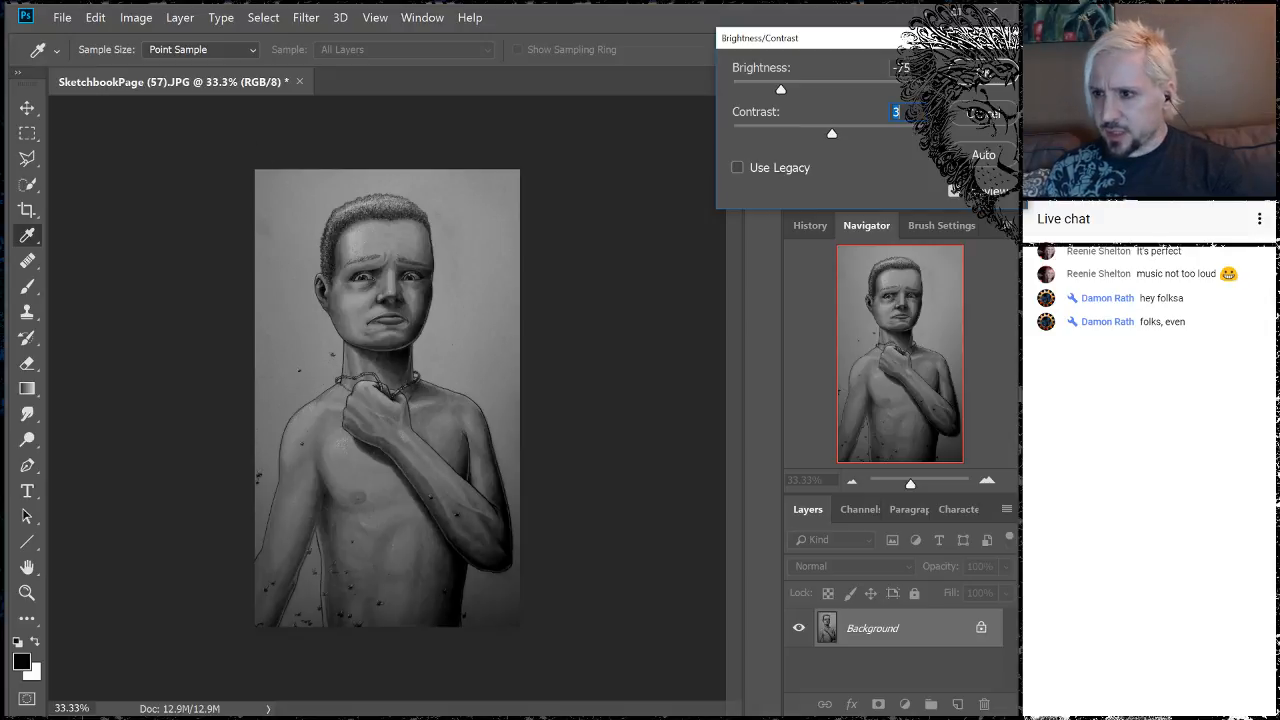
{"action": "left_click", "coordinate": [984, 70]}
{"action": "key", "text": "g"}
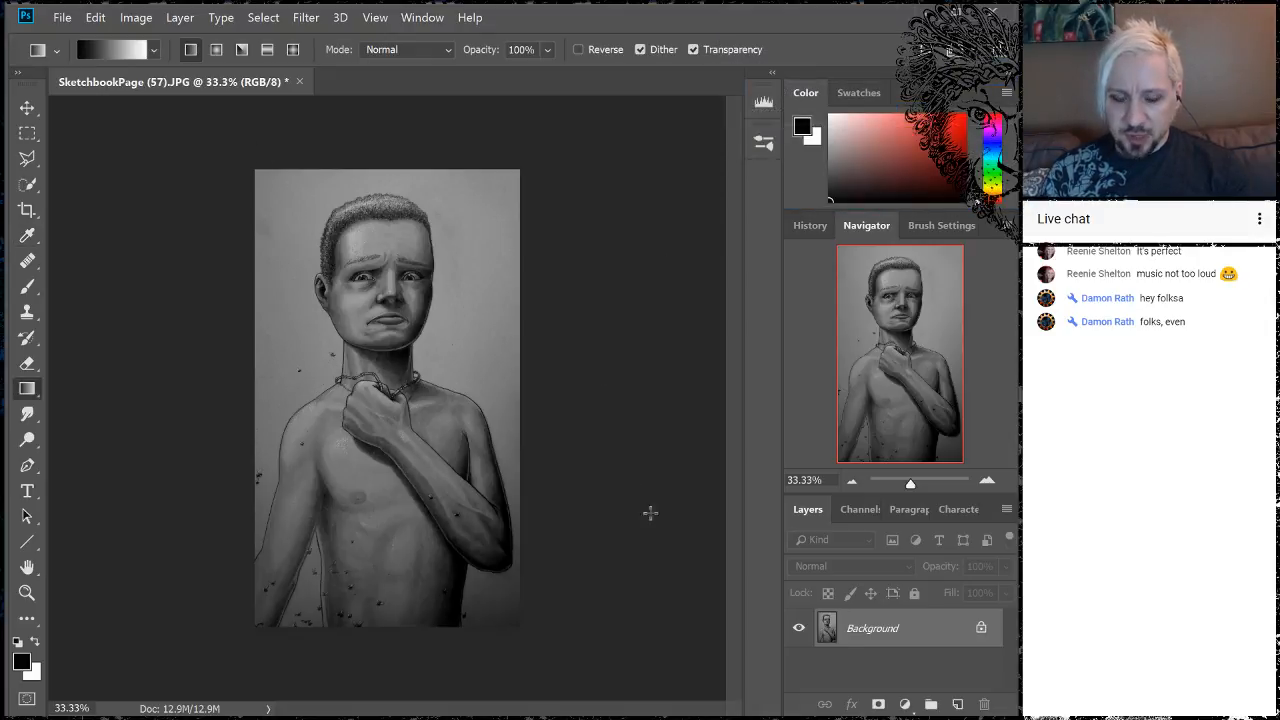
- Choose the Dodge tool and duplicate the Background layer for work on the face at 100% magnification
{"action": "left_click", "coordinate": [989, 481]}
{"action": "left_click", "coordinate": [987, 481]}
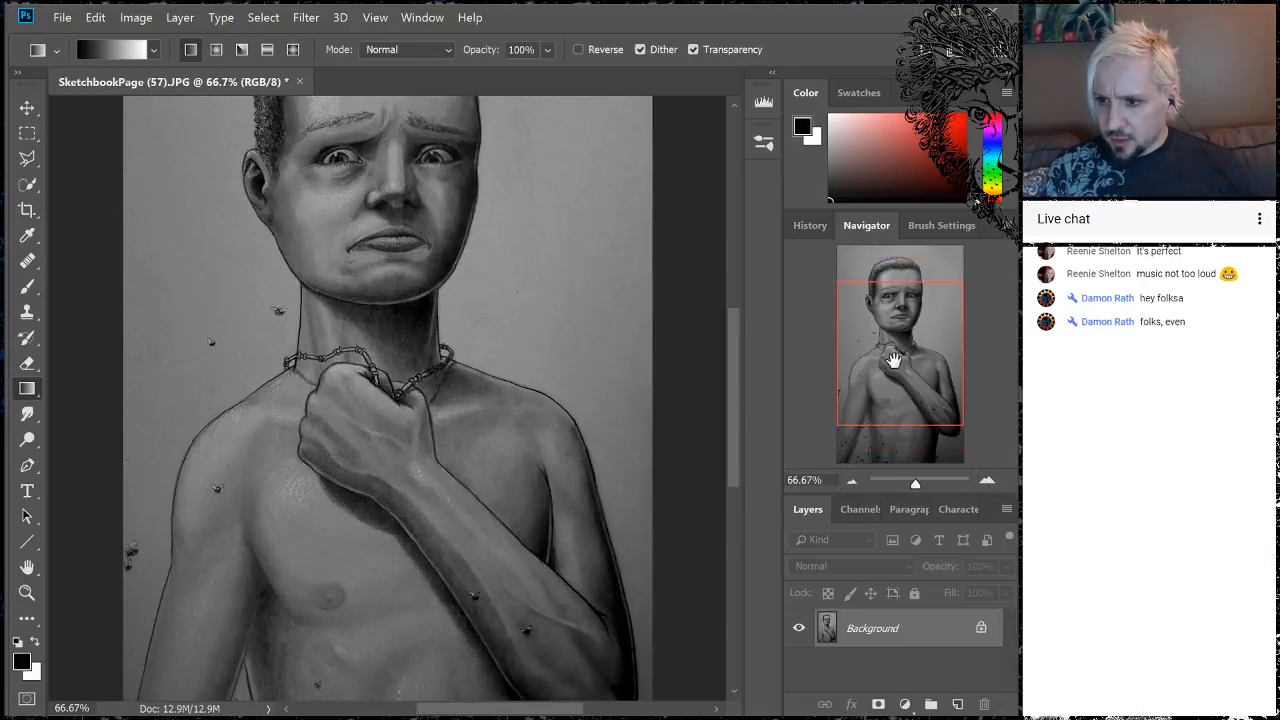
{"action": "left_click_drag", "start_coordinate": [892, 362], "coordinate": [871, 317]}
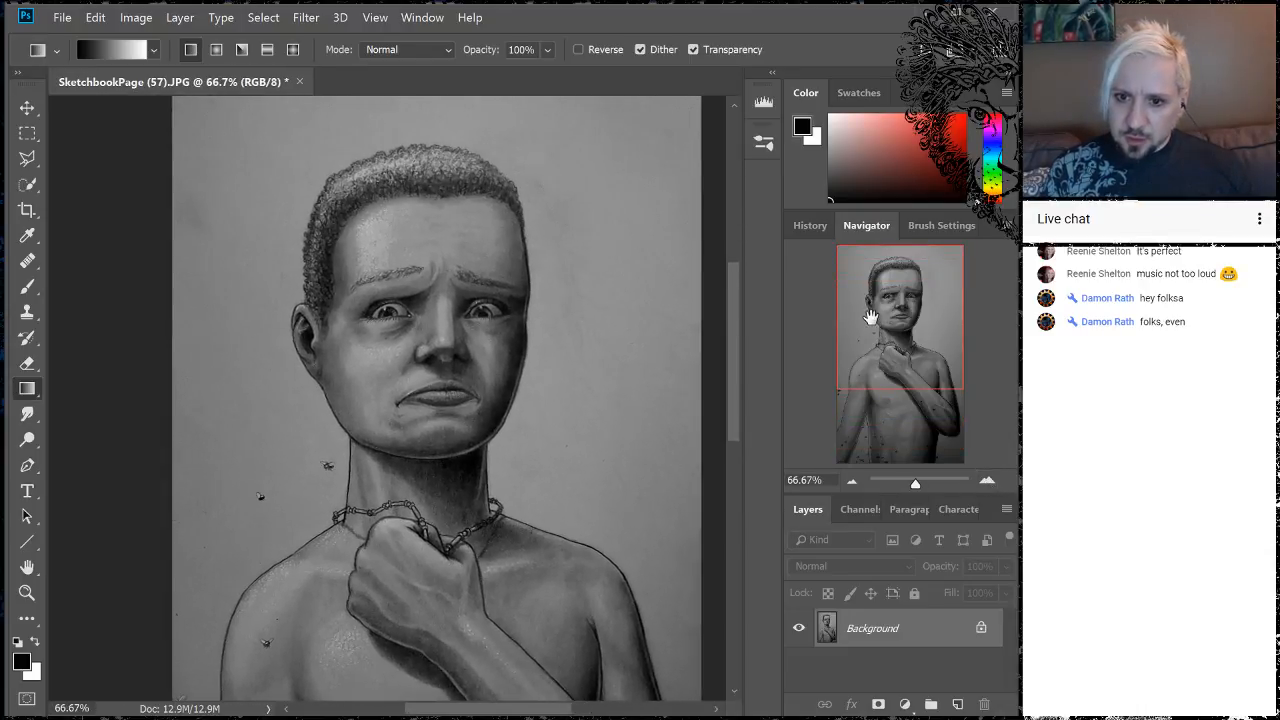
{"action": "left_click", "coordinate": [986, 481]}
{"action": "left_click_drag", "start_coordinate": [900, 336], "coordinate": [899, 316]}
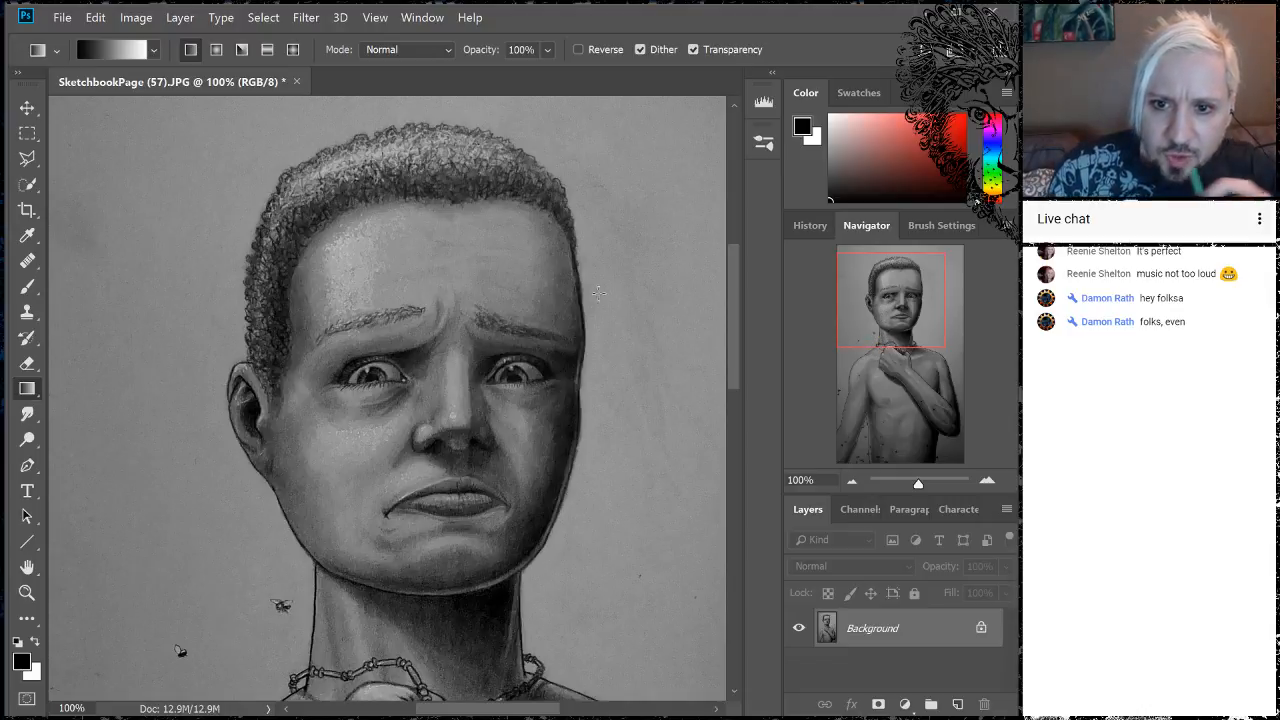
{"action": "mouse_move", "coordinate": [908, 313]}
{"action": "left_mouse_down"}
{"action": "mouse_move", "coordinate": [898, 326]}
{"action": "mouse_move", "coordinate": [889, 316]}
{"action": "left_mouse_up"}
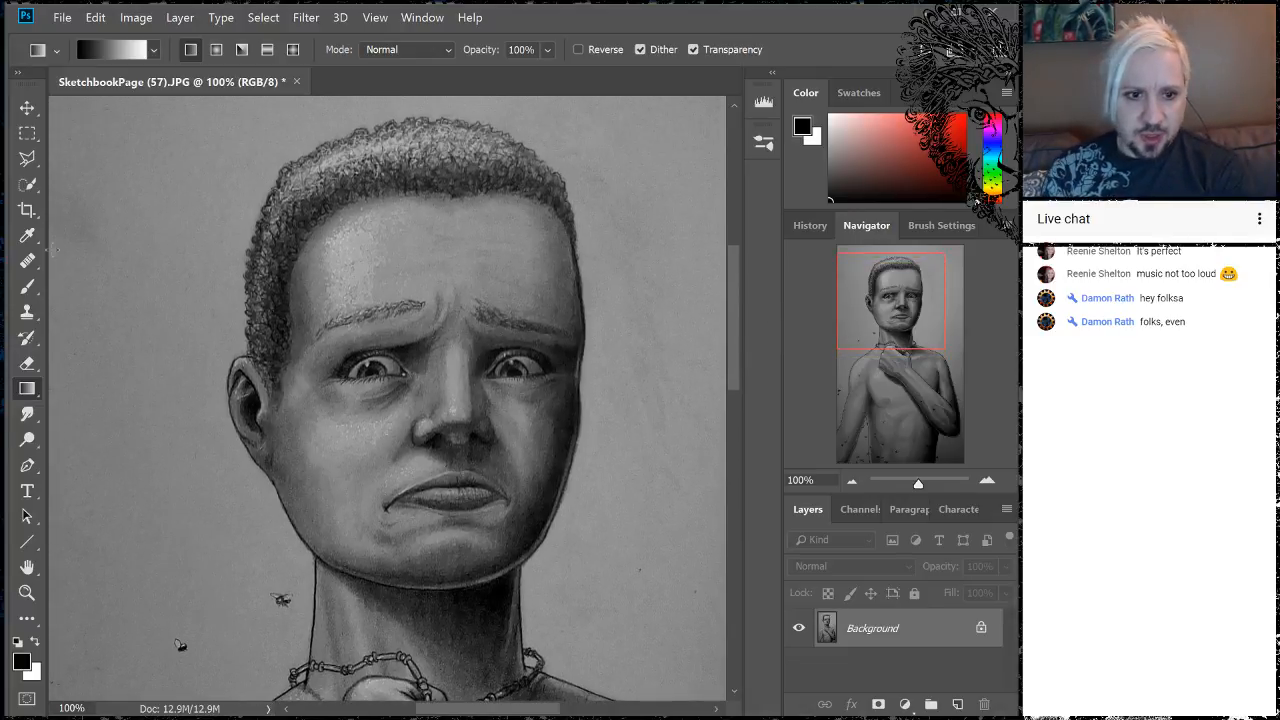
{"action": "left_click", "coordinate": [25, 441]}
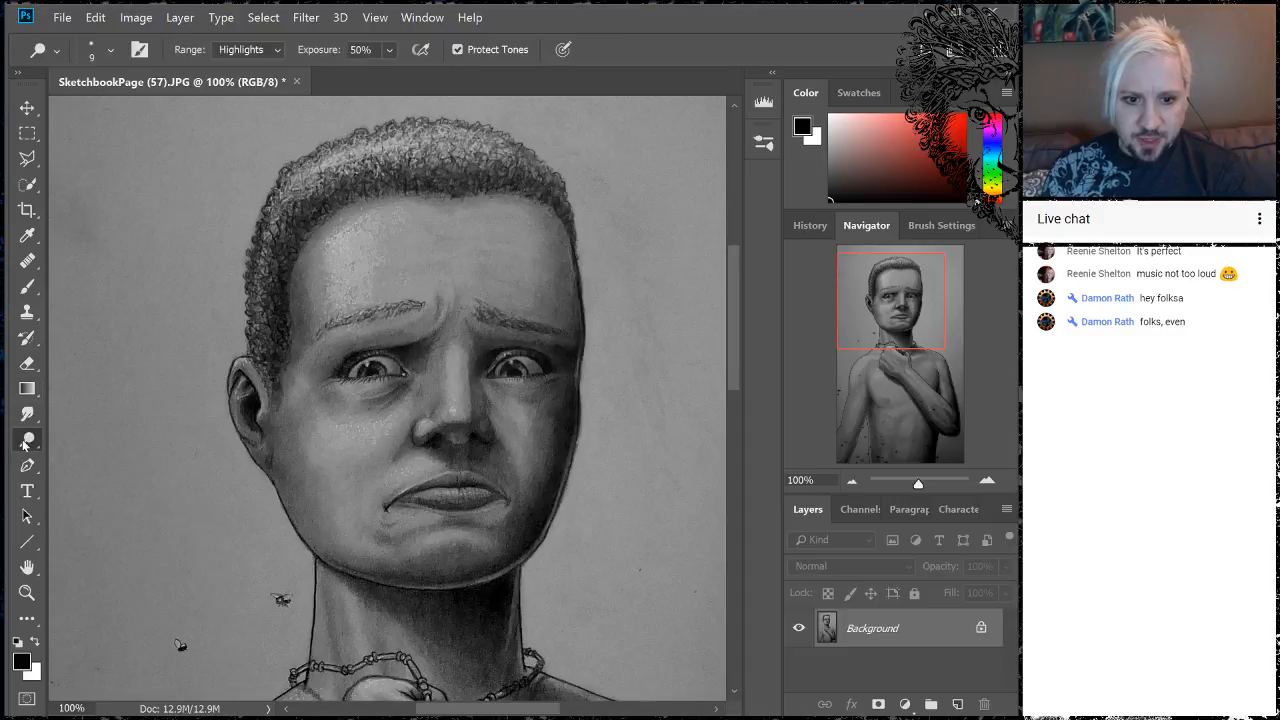
{"action": "right_click", "coordinate": [28, 443]}
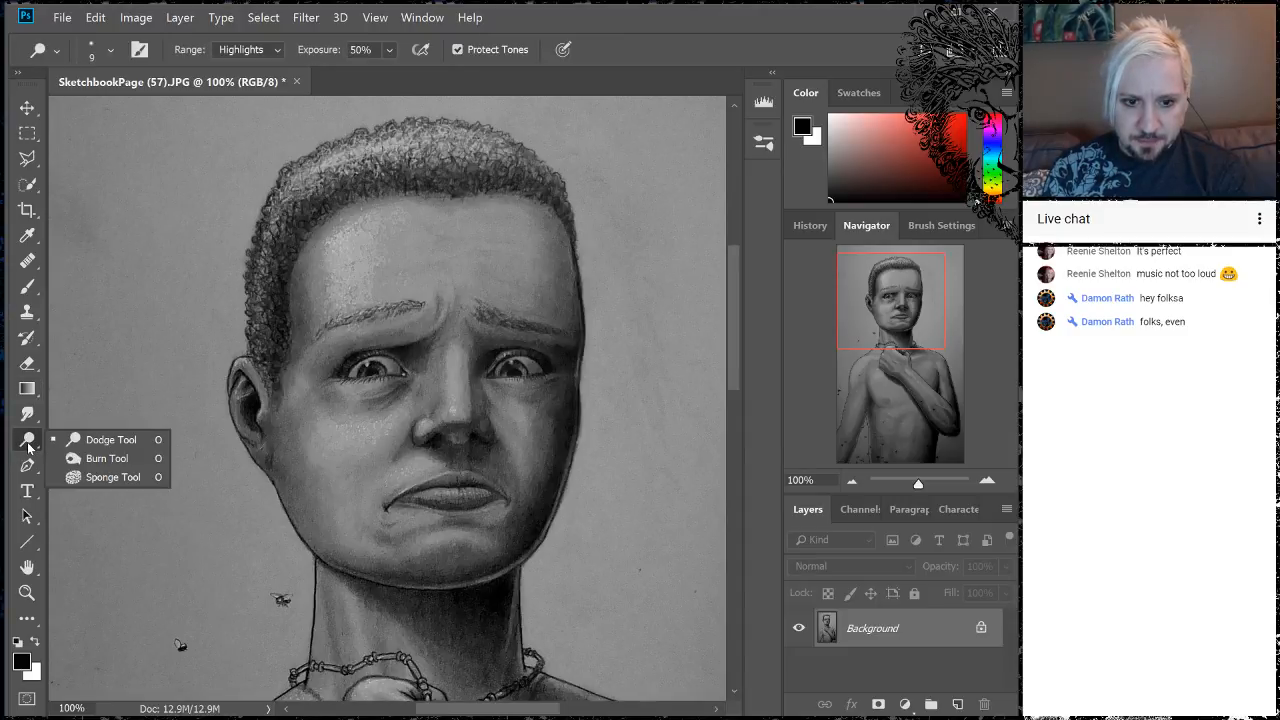
{"action": "left_click", "coordinate": [74, 441]}
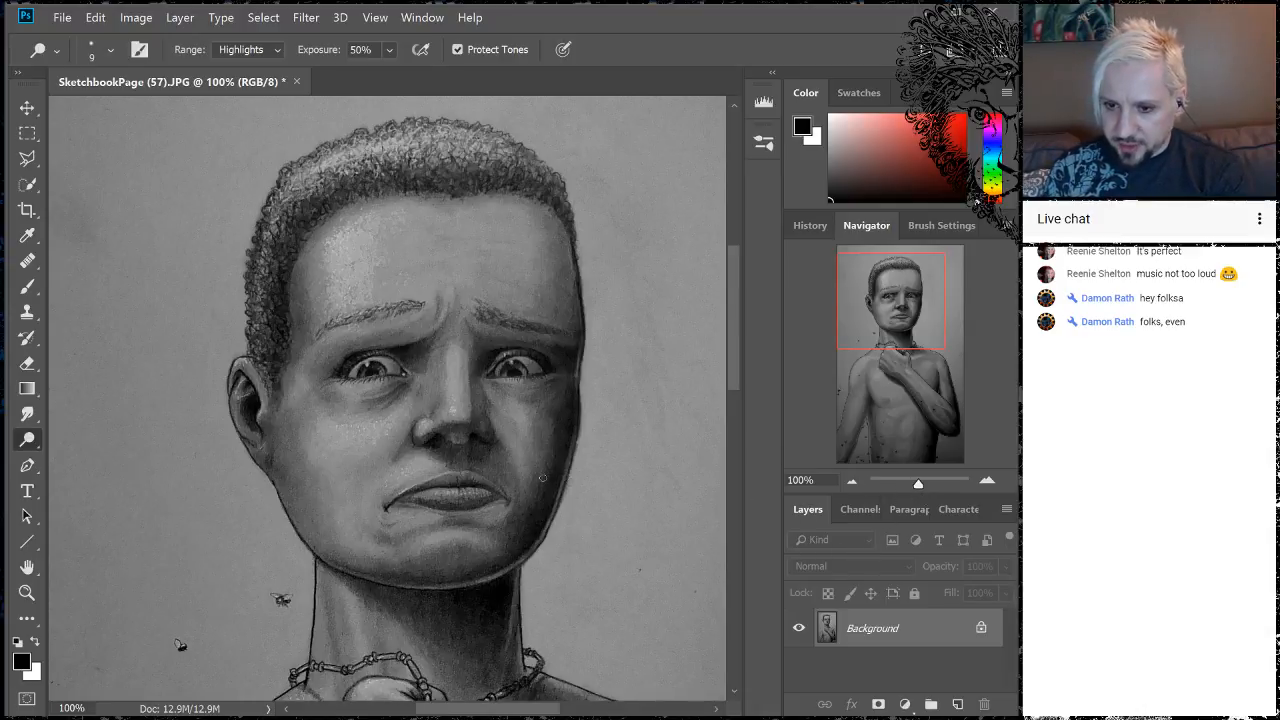
{"action": "left_click_drag", "start_coordinate": [931, 635], "coordinate": [957, 705]}
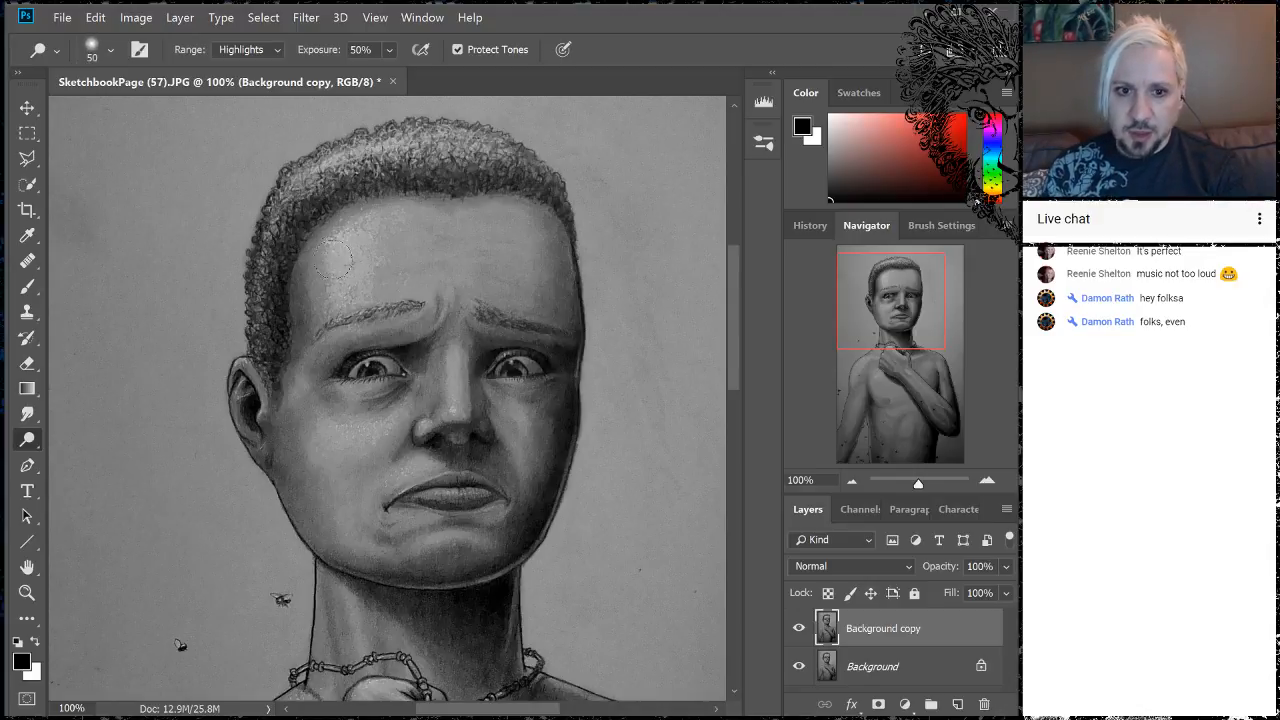
- Dodge bright highlights onto the forehead, nose bridge, cheek and lips with a brush of about 70 px
{"action": "key", "text": "bracketright"}
{"action": "key", "text": "bracketright"}
{"action": "mouse_move", "coordinate": [340, 252]}
{"action": "left_mouse_down"}
{"action": "mouse_move", "coordinate": [348, 238]}
{"action": "mouse_move", "coordinate": [343, 298]}
{"action": "mouse_move", "coordinate": [360, 232]}
{"action": "left_mouse_up"}
{"action": "left_click_drag", "start_coordinate": [468, 428], "coordinate": [450, 355]}
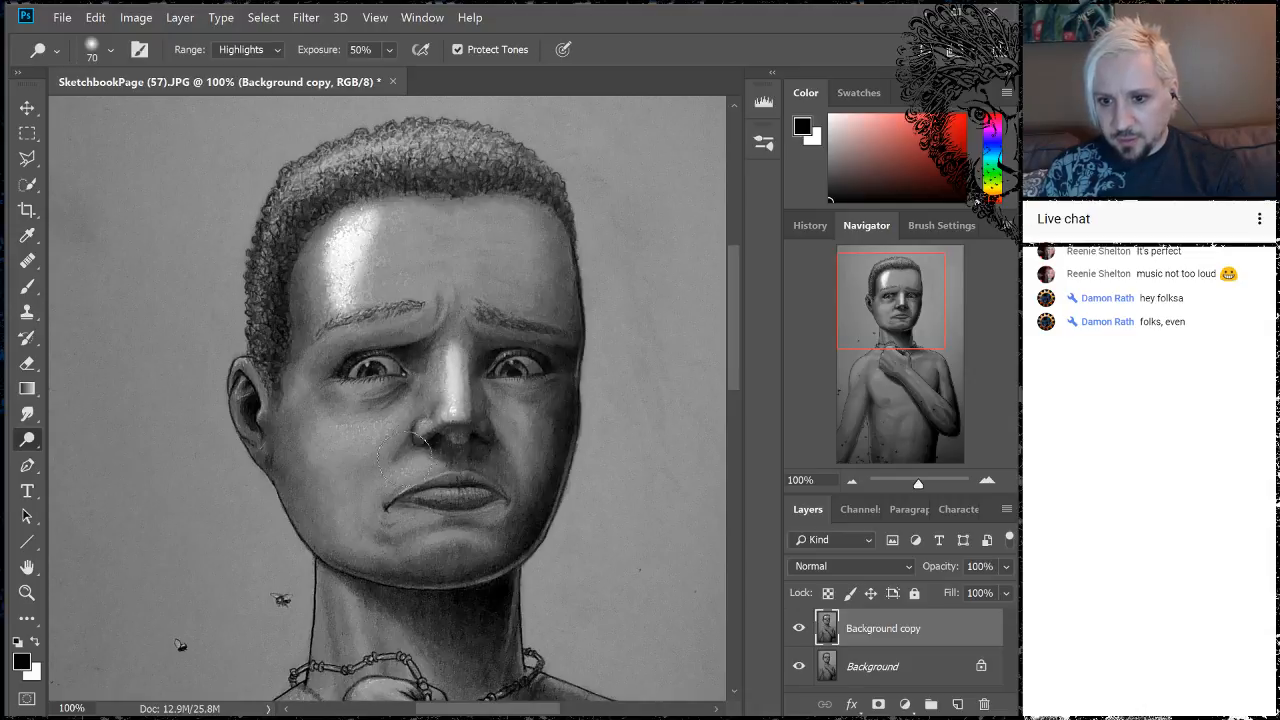
{"action": "mouse_move", "coordinate": [405, 455]}
{"action": "left_mouse_down"}
{"action": "mouse_move", "coordinate": [455, 404]}
{"action": "mouse_move", "coordinate": [370, 415]}
{"action": "mouse_move", "coordinate": [393, 427]}
{"action": "mouse_move", "coordinate": [327, 440]}
{"action": "mouse_move", "coordinate": [410, 412]}
{"action": "mouse_move", "coordinate": [347, 462]}
{"action": "mouse_move", "coordinate": [430, 484]}
{"action": "mouse_move", "coordinate": [443, 460]}
{"action": "mouse_move", "coordinate": [365, 547]}
{"action": "mouse_move", "coordinate": [433, 454]}
{"action": "mouse_move", "coordinate": [380, 497]}
{"action": "mouse_move", "coordinate": [383, 510]}
{"action": "mouse_move", "coordinate": [455, 510]}
{"action": "mouse_move", "coordinate": [478, 494]}
{"action": "left_mouse_up"}
- Dodge a highlight along the chin below the lips with a 40 px brush
{"action": "key", "text": "bracketleft"}
{"action": "key", "text": "bracketleft"}
{"action": "key", "text": "bracketleft"}
{"action": "left_click_drag", "start_coordinate": [418, 554], "coordinate": [398, 560]}
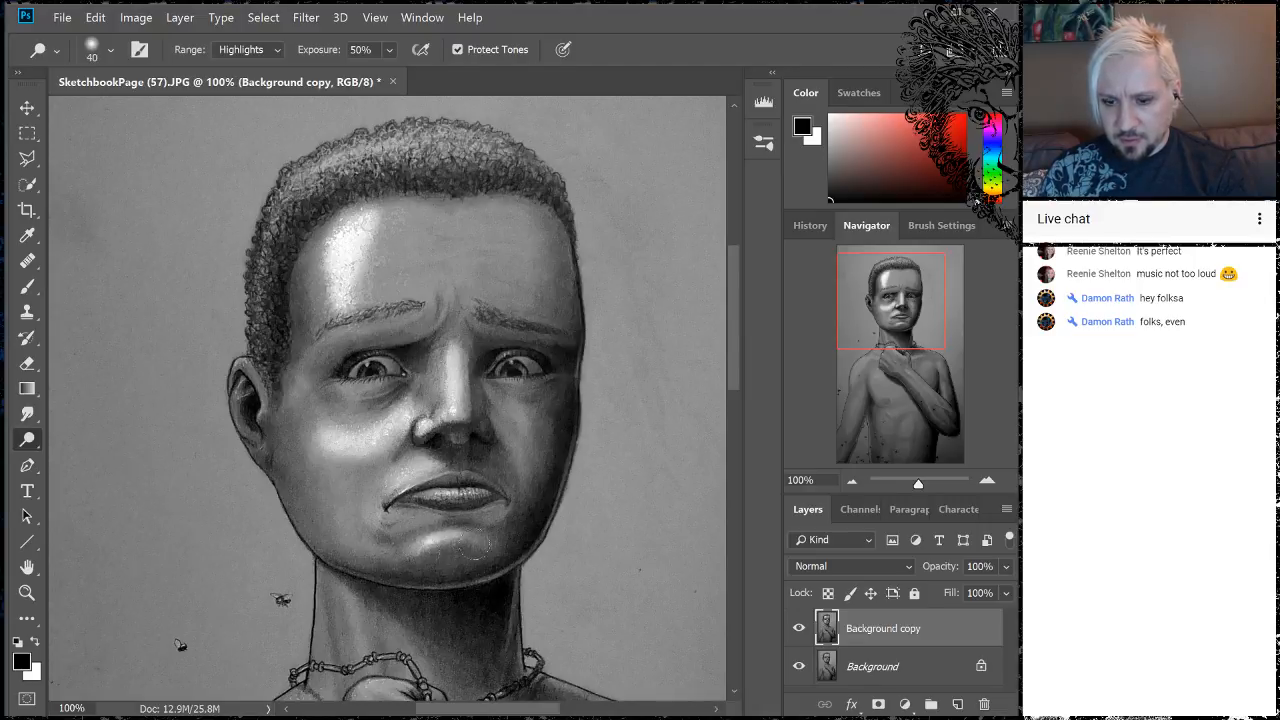
{"action": "left_click_drag", "start_coordinate": [476, 543], "coordinate": [432, 538]}
- Dodge a highlight across the front of the hair with a 90 px brush
{"action": "key", "text": "bracketright"}
{"action": "key", "text": "bracketright"}
{"action": "key", "text": "bracketright"}
{"action": "key", "text": "bracketright"}
{"action": "key", "text": "bracketright"}
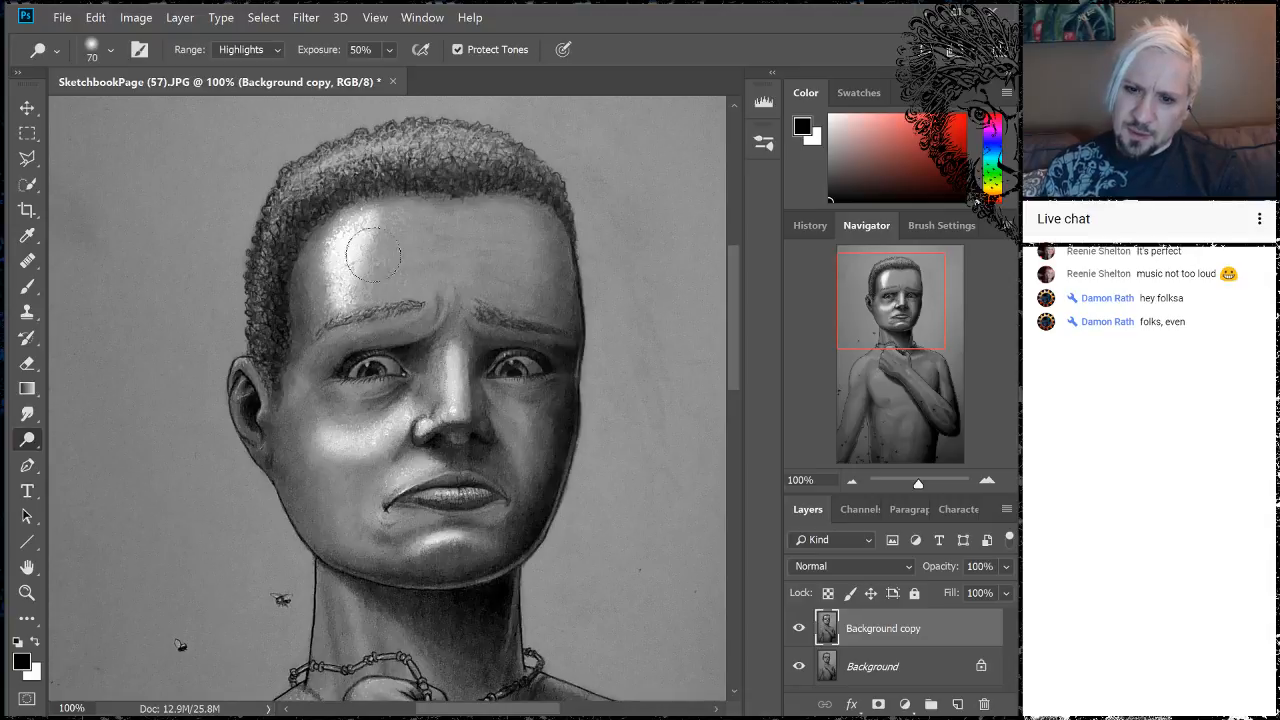
{"action": "mouse_move", "coordinate": [342, 165]}
{"action": "left_mouse_down"}
{"action": "mouse_move", "coordinate": [289, 215]}
{"action": "mouse_move", "coordinate": [438, 172]}
{"action": "left_mouse_up"}
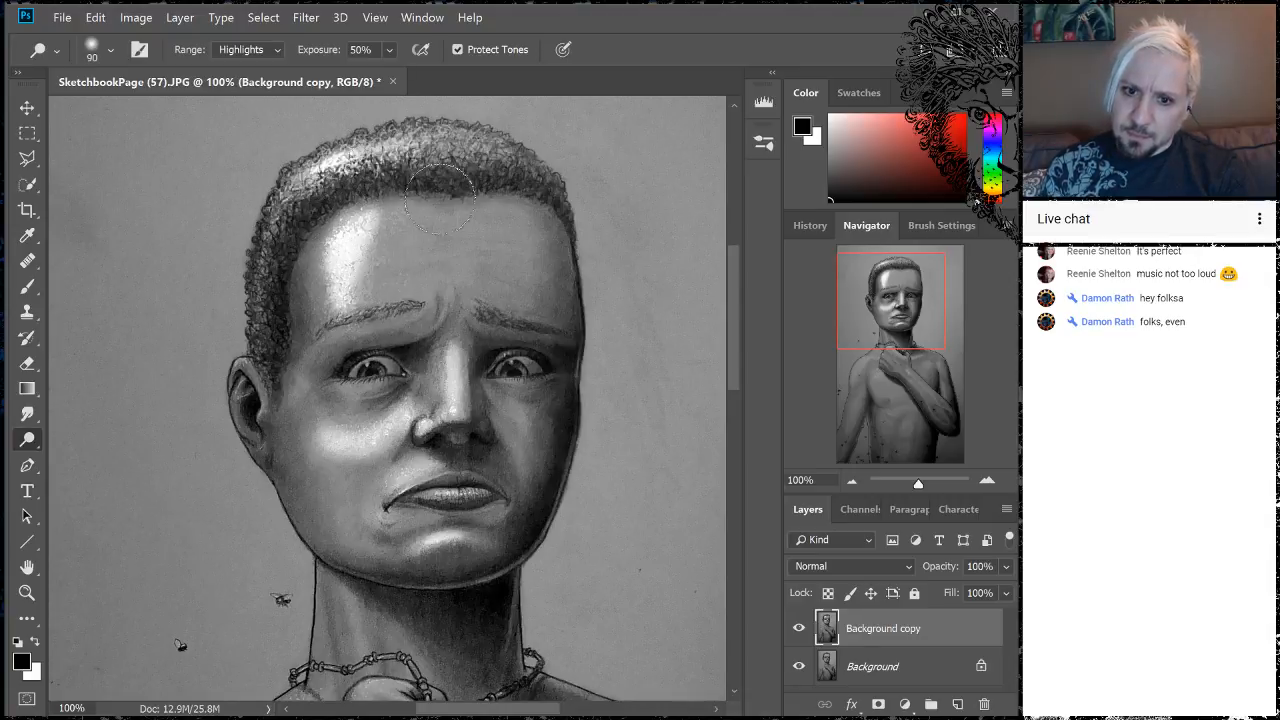
- Dodge a highlight down the outer rim of the ear with a brush smaller than 50 px
{"action": "key", "text": "bracketleft"}
{"action": "key", "text": "bracketleft"}
{"action": "key", "text": "bracketleft"}
{"action": "key", "text": "bracketleft"}
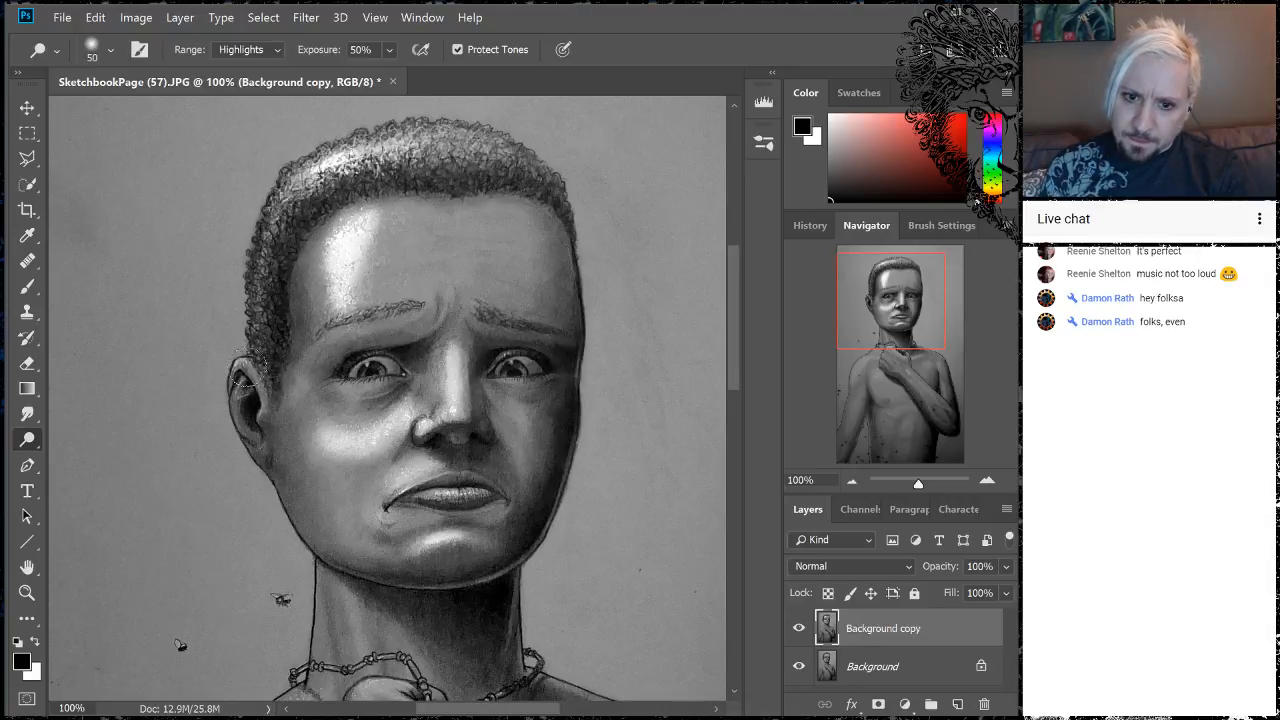
{"action": "key", "text": "bracketleft"}
{"action": "key", "text": "bracketleft"}
{"action": "left_click_drag", "start_coordinate": [240, 385], "coordinate": [237, 428]}
- Enlarge the Dodge brush and brighten the highlight on the cheek beside the nose
{"action": "key", "text": "bracketright"}
{"action": "key", "text": "bracketright"}
{"action": "key", "text": "bracketright"}
{"action": "key", "text": "bracketright"}
{"action": "key", "text": "bracketright"}
{"action": "key", "text": "bracketright"}
{"action": "key", "text": "bracketright"}
{"action": "key", "text": "bracketright"}
{"action": "key", "text": "bracketright"}
{"action": "key", "text": "bracketright"}
{"action": "key", "text": "bracketright"}
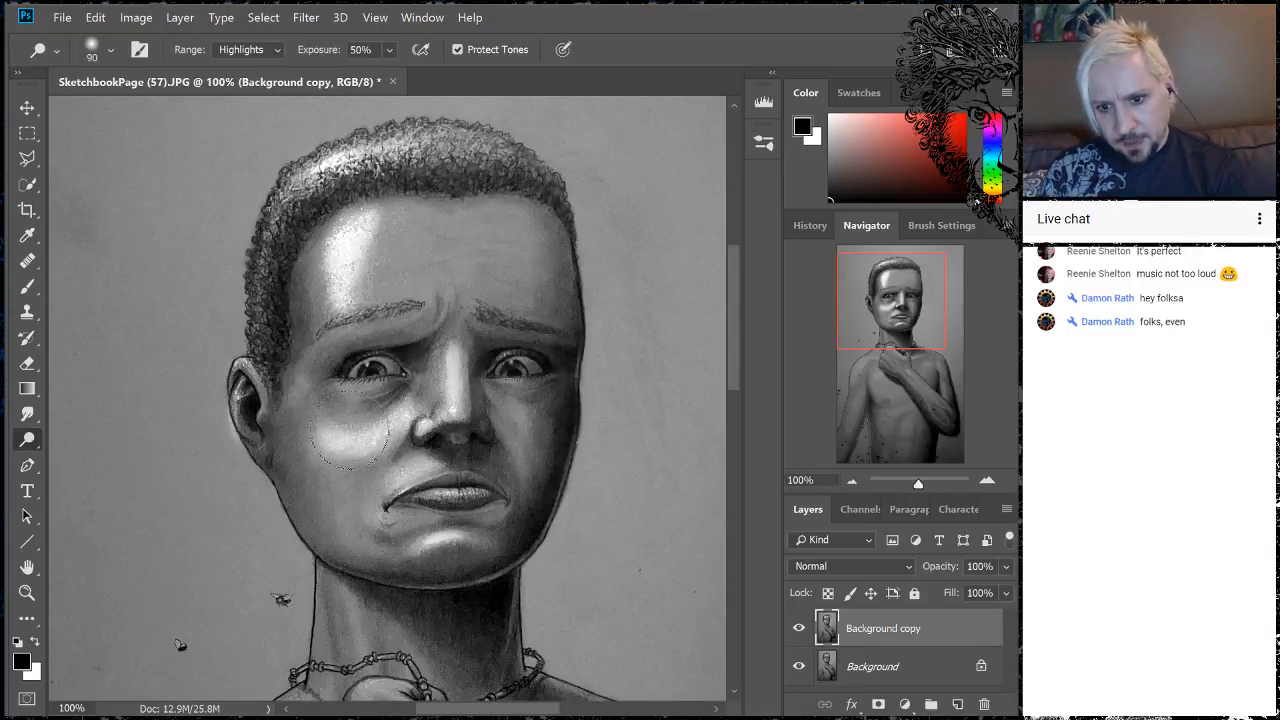
{"action": "mouse_move", "coordinate": [335, 425]}
{"action": "left_mouse_down"}
{"action": "mouse_move", "coordinate": [320, 400]}
{"action": "mouse_move", "coordinate": [349, 414]}
{"action": "mouse_move", "coordinate": [320, 400]}
{"action": "left_mouse_up"}
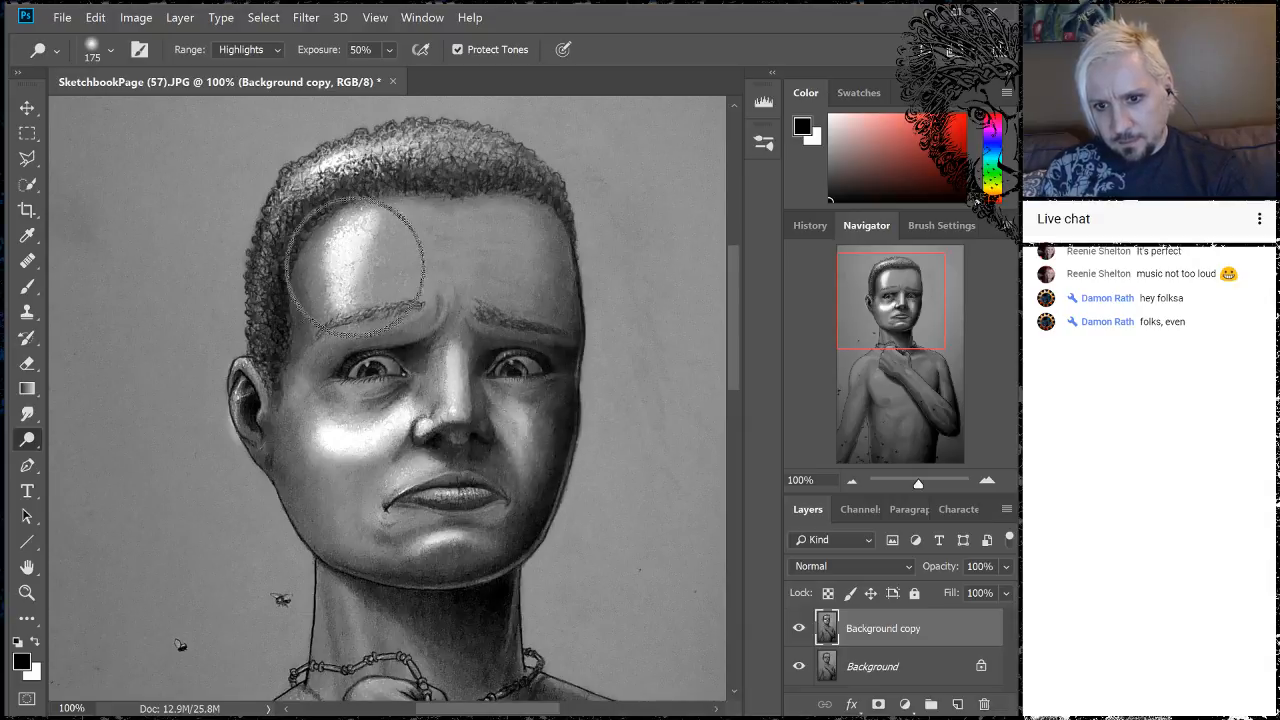
- Dodge broad, soft highlights over the forehead and the lower cheek toward the jaw with a 175 px brush
{"action": "left_click_drag", "start_coordinate": [378, 297], "coordinate": [429, 134]}
{"action": "mouse_move", "coordinate": [429, 312]}
{"action": "left_mouse_down"}
{"action": "mouse_move", "coordinate": [452, 176]}
{"action": "mouse_move", "coordinate": [486, 175]}
{"action": "mouse_move", "coordinate": [396, 298]}
{"action": "mouse_move", "coordinate": [378, 297]}
{"action": "mouse_move", "coordinate": [379, 233]}
{"action": "mouse_move", "coordinate": [318, 335]}
{"action": "mouse_move", "coordinate": [435, 261]}
{"action": "left_mouse_up"}
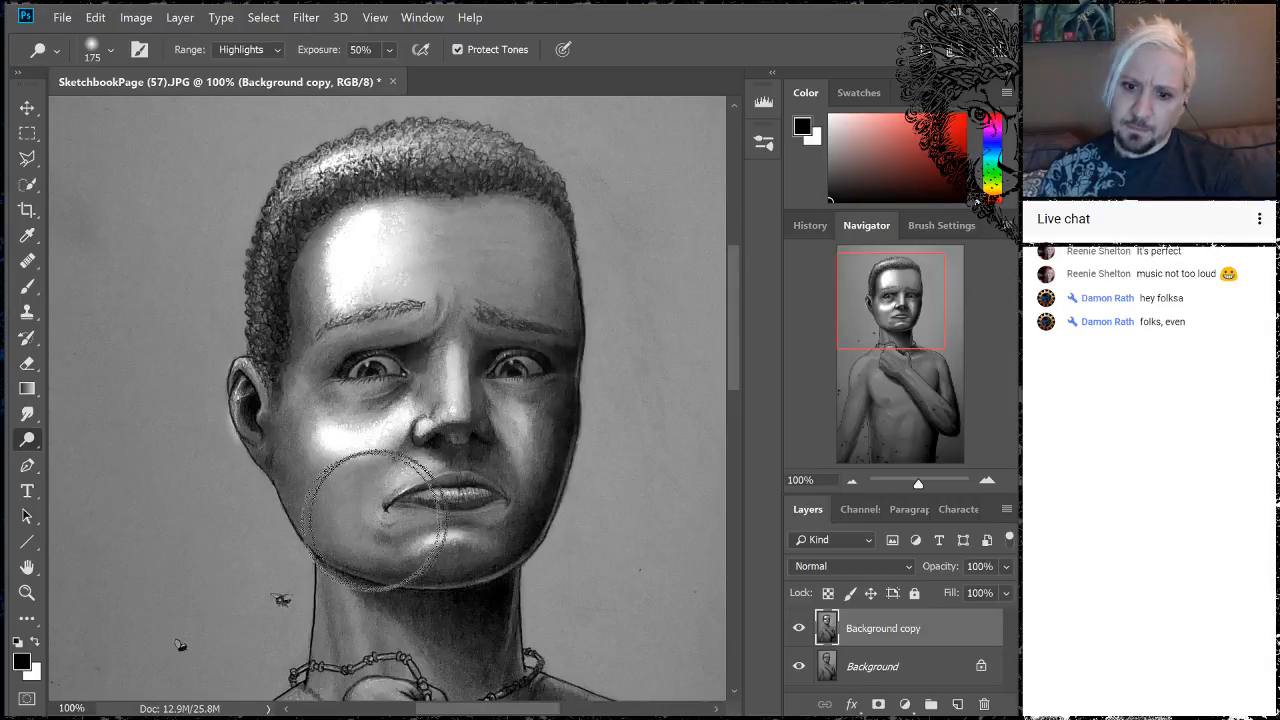
{"action": "mouse_move", "coordinate": [323, 480]}
{"action": "left_mouse_down"}
{"action": "mouse_move", "coordinate": [357, 470]}
{"action": "mouse_move", "coordinate": [365, 515]}
{"action": "left_mouse_up"}
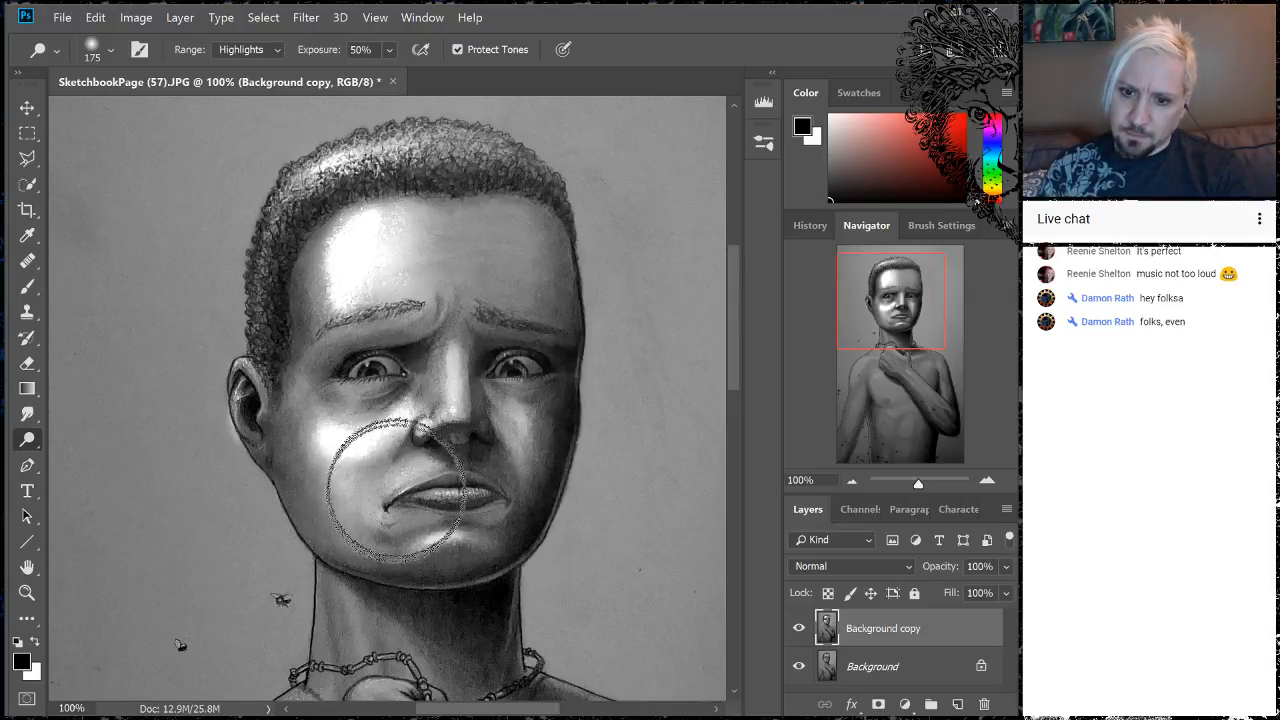
- Dodge small highlights into both eyes with a brush of about 40 px
{"action": "key", "text": "bracketleft"}
{"action": "key", "text": "bracketleft"}
{"action": "key", "text": "bracketleft"}
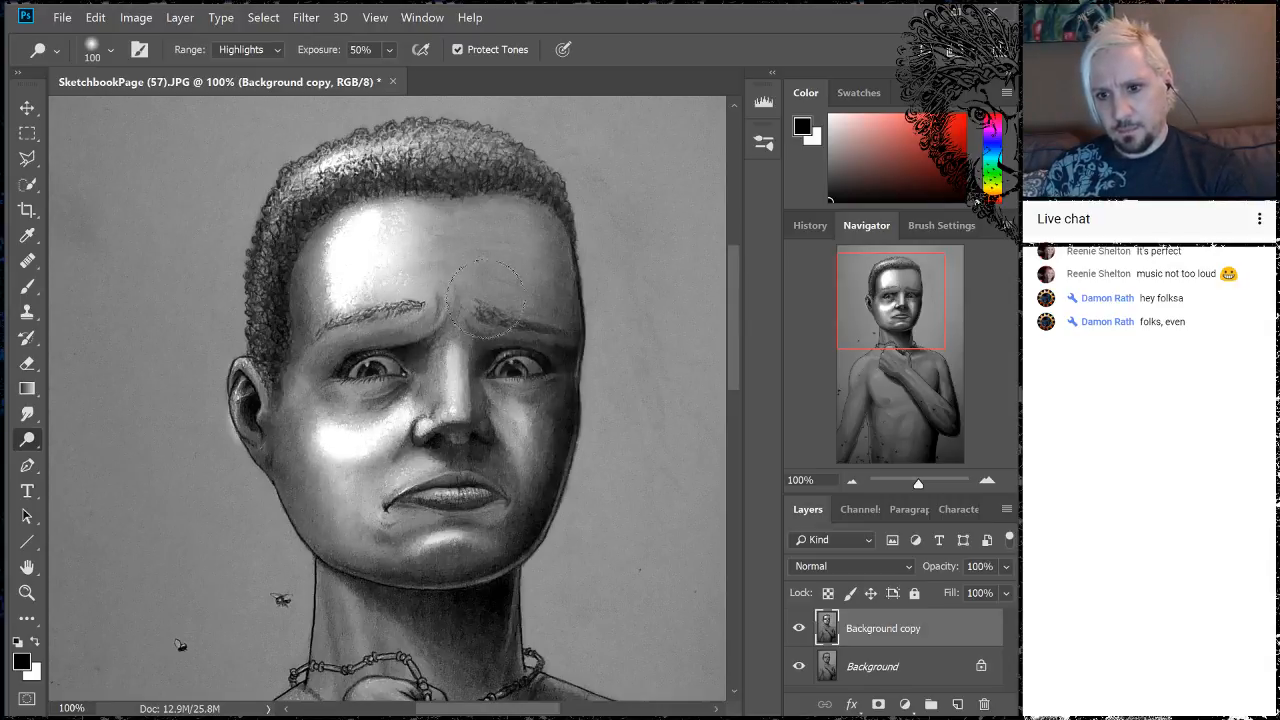
{"action": "key", "text": "bracketleft"}
{"action": "key", "text": "bracketleft"}
{"action": "key", "text": "bracketleft"}
{"action": "key", "text": "bracketleft"}
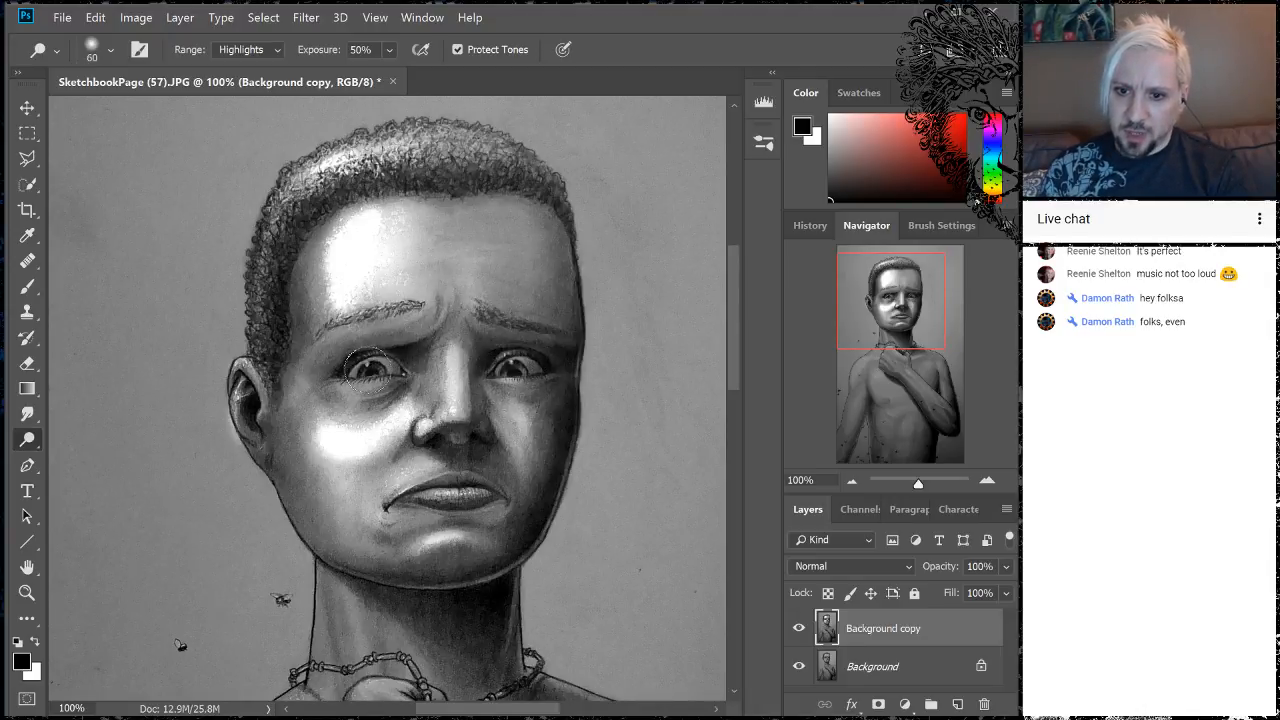
{"action": "key", "text": "bracketleft"}
{"action": "key", "text": "bracketleft"}
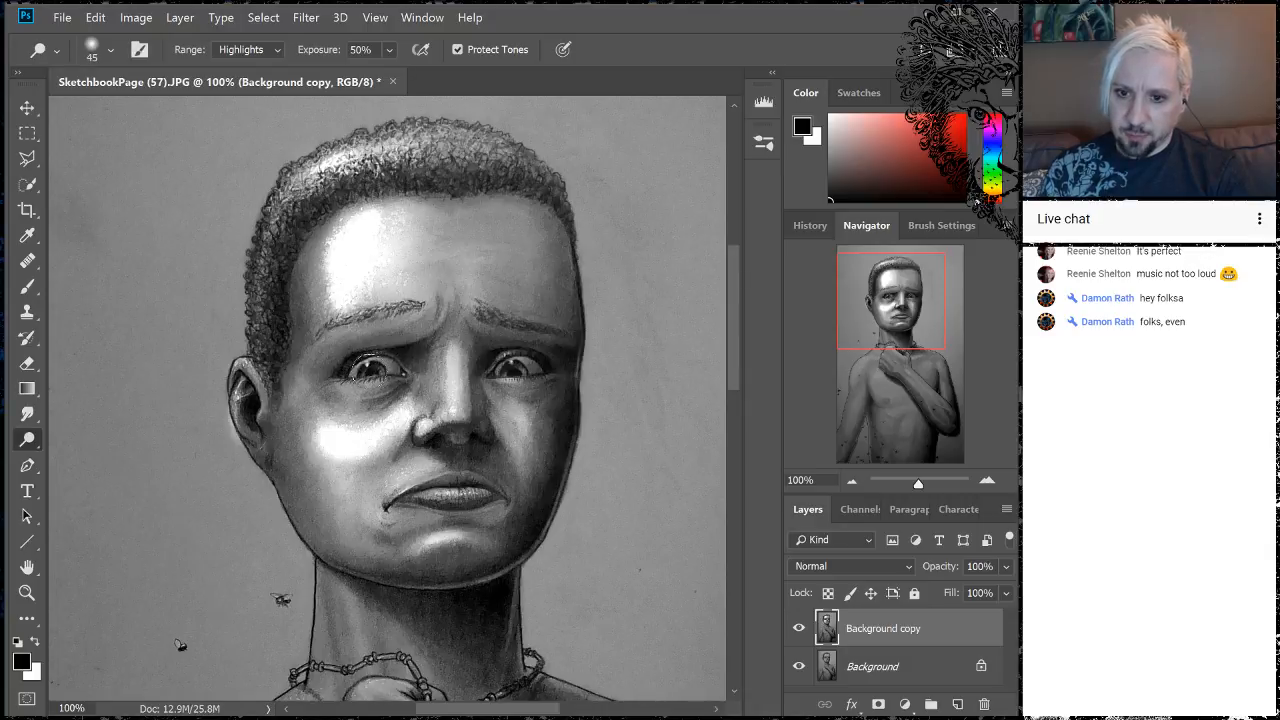
{"action": "left_click_drag", "start_coordinate": [362, 368], "coordinate": [376, 370]}
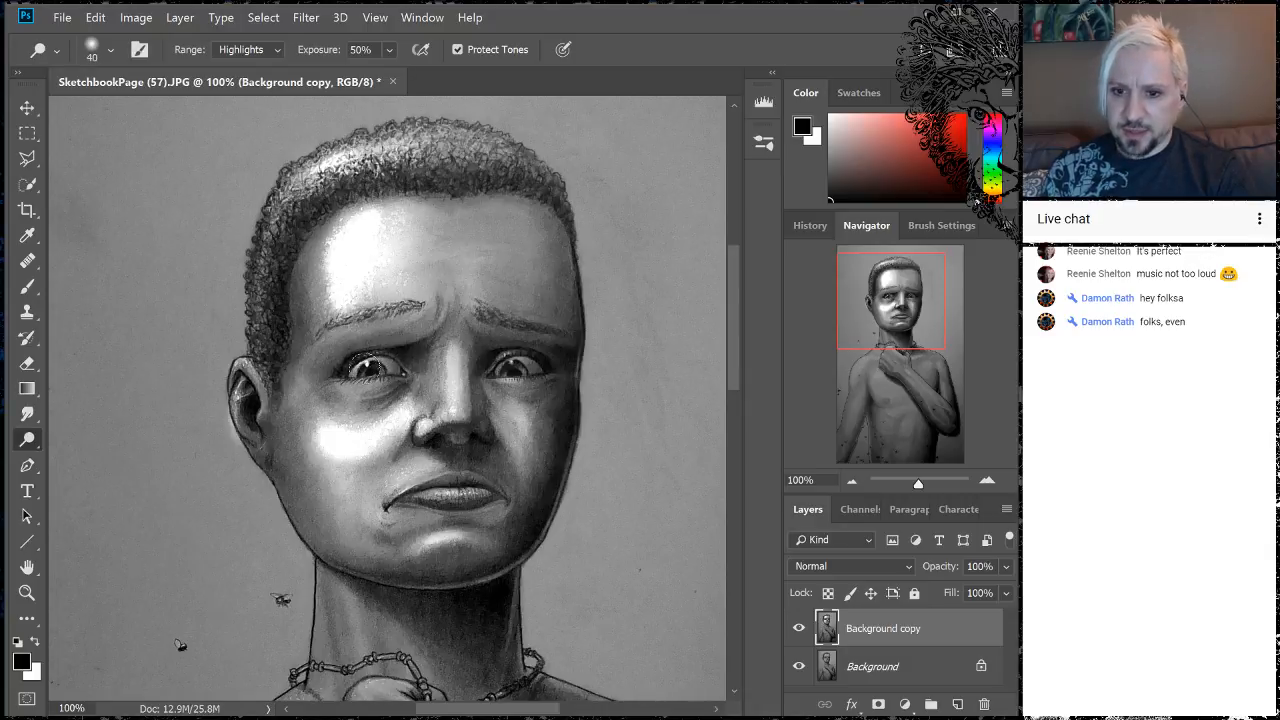
{"action": "left_click_drag", "start_coordinate": [526, 360], "coordinate": [512, 370]}
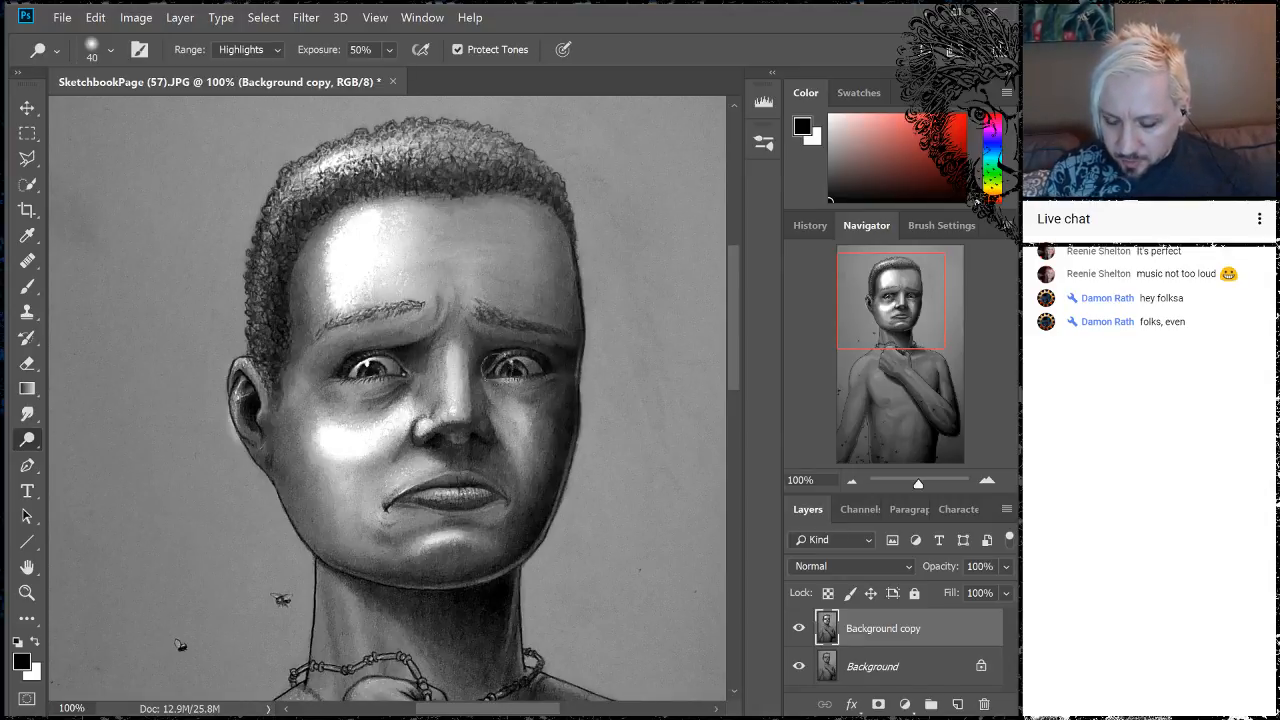
- Dodge fine highlights along the upper lip edge, the nose tip and the nose bridge with a 15 px brush
{"action": "key", "text": "bracketleft"}
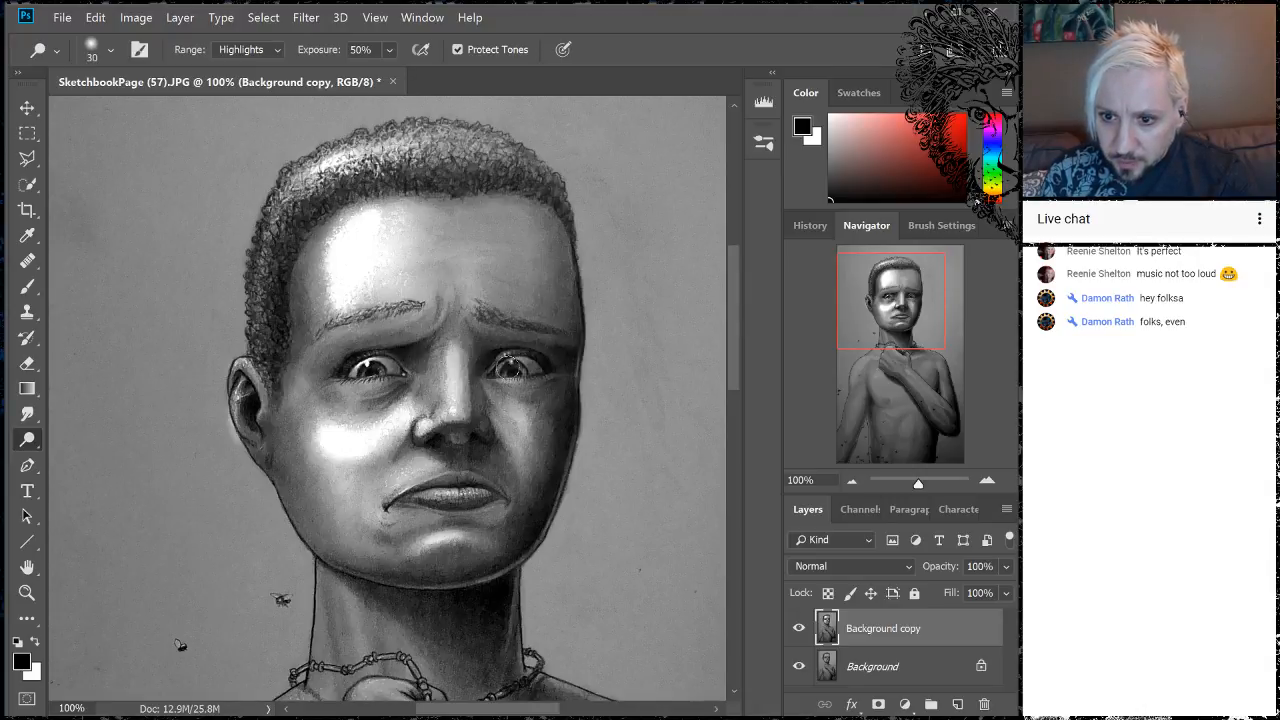
{"action": "key", "text": "bracketleft"}
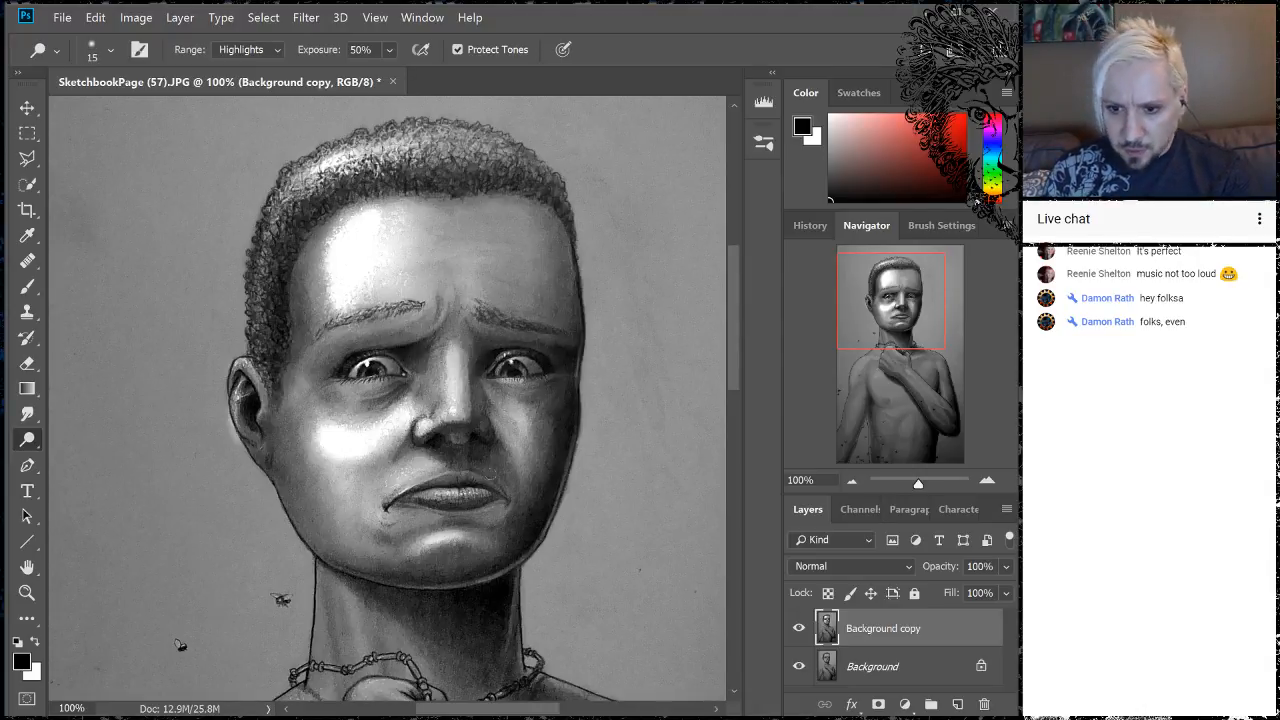
{"action": "left_click_drag", "start_coordinate": [421, 487], "coordinate": [449, 471]}
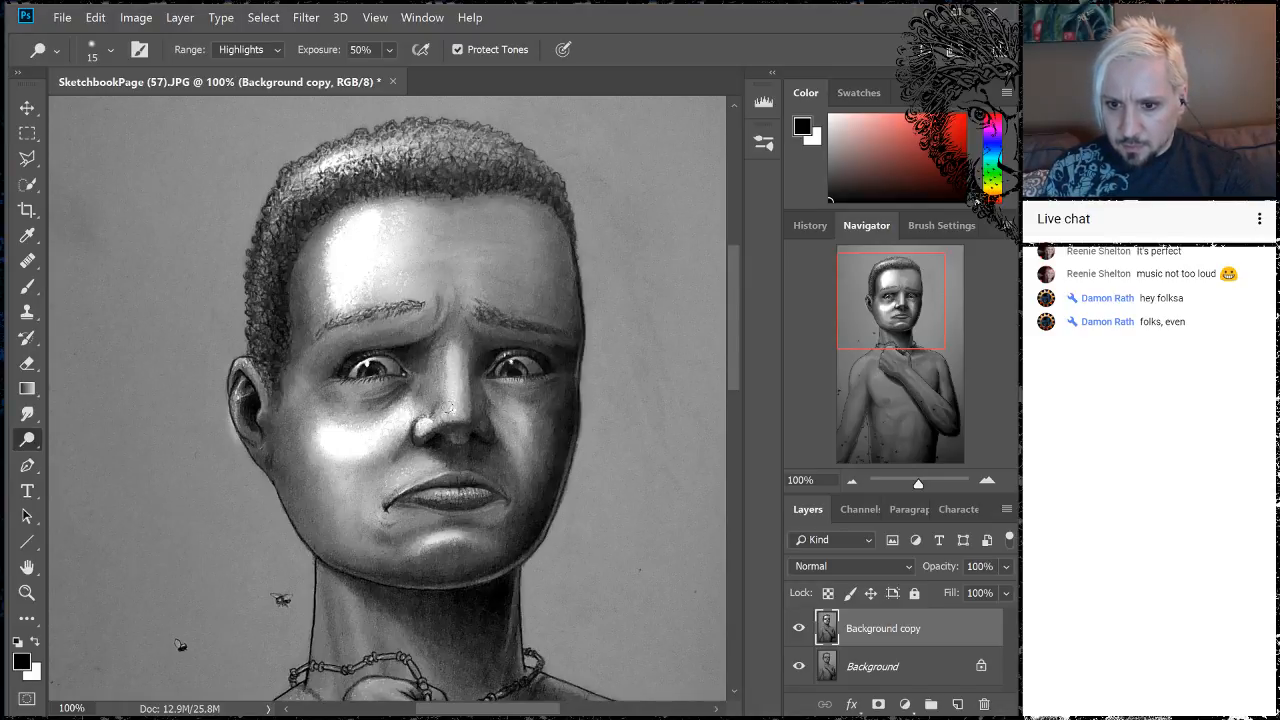
{"action": "left_click_drag", "start_coordinate": [446, 412], "coordinate": [449, 402]}
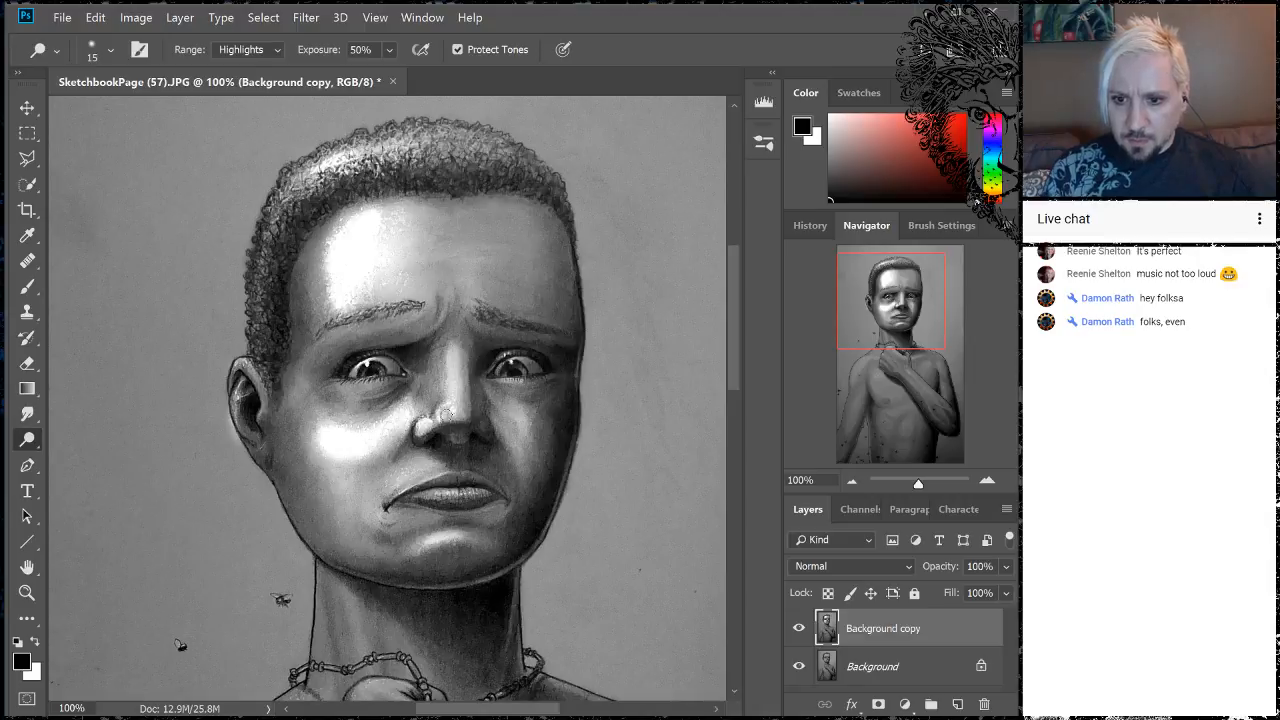
{"action": "left_click_drag", "start_coordinate": [449, 398], "coordinate": [450, 355]}
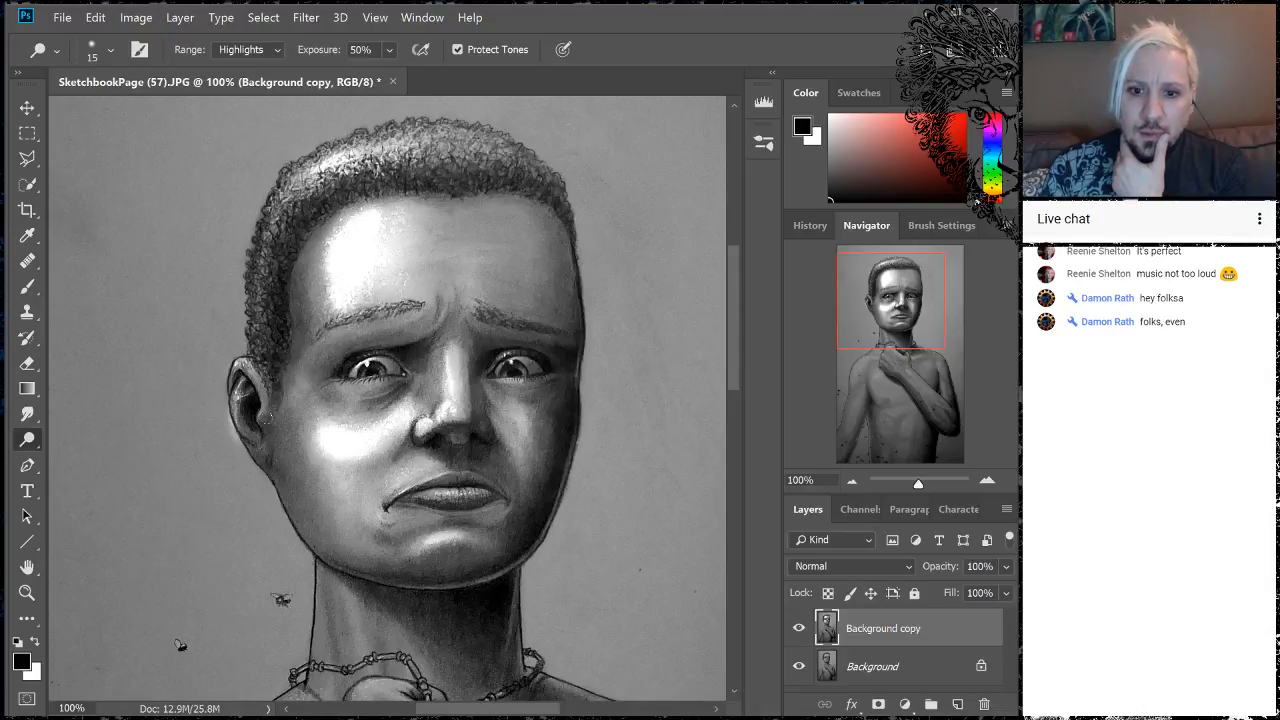
- View the drawing at 50% magnification and lower the Background copy layer's opacity to 41%
{"action": "left_click", "coordinate": [851, 481]}
{"action": "left_click", "coordinate": [851, 481]}
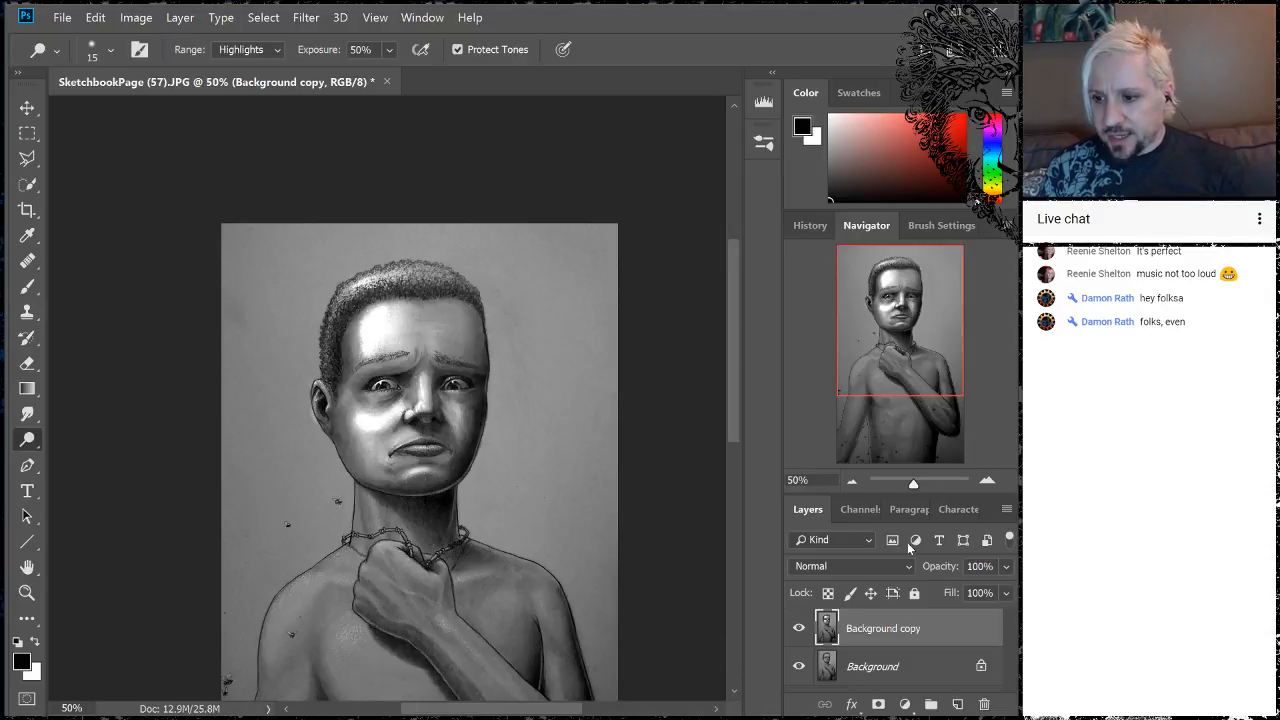
{"action": "left_click", "coordinate": [1007, 568]}
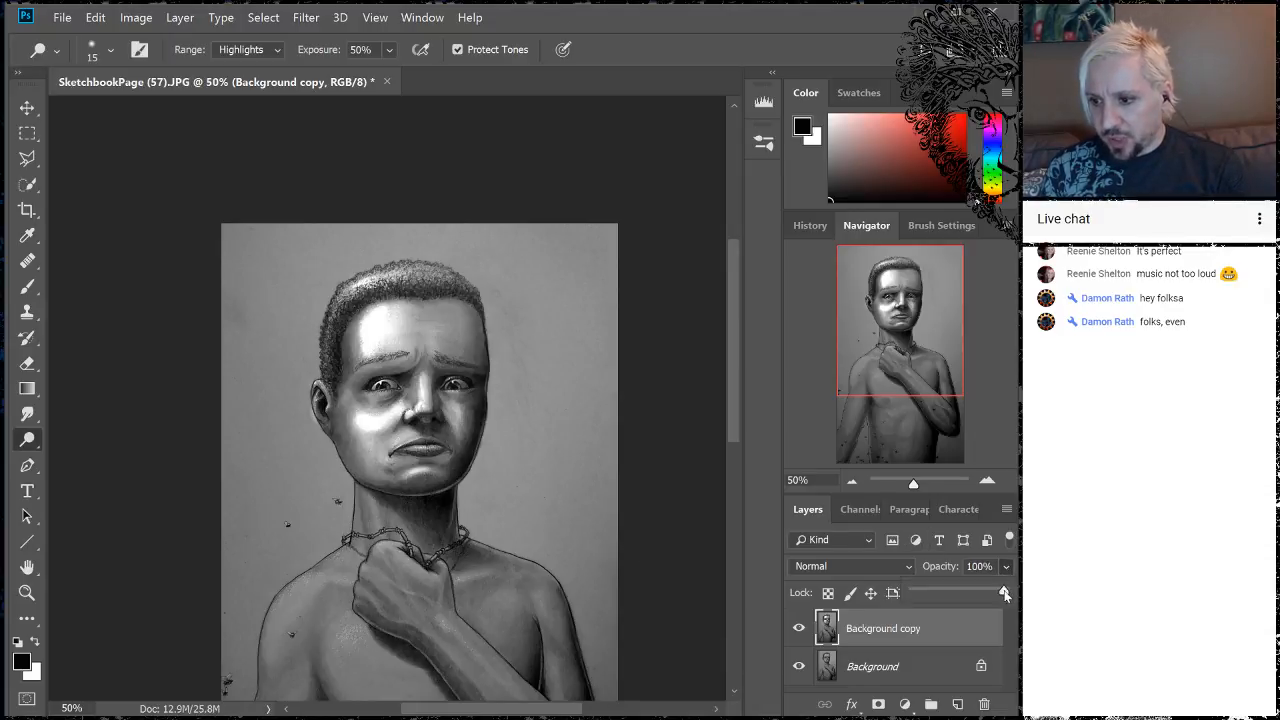
{"action": "left_click_drag", "start_coordinate": [1005, 594], "coordinate": [985, 597]}
{"action": "left_click_drag", "start_coordinate": [965, 594], "coordinate": [950, 591]}
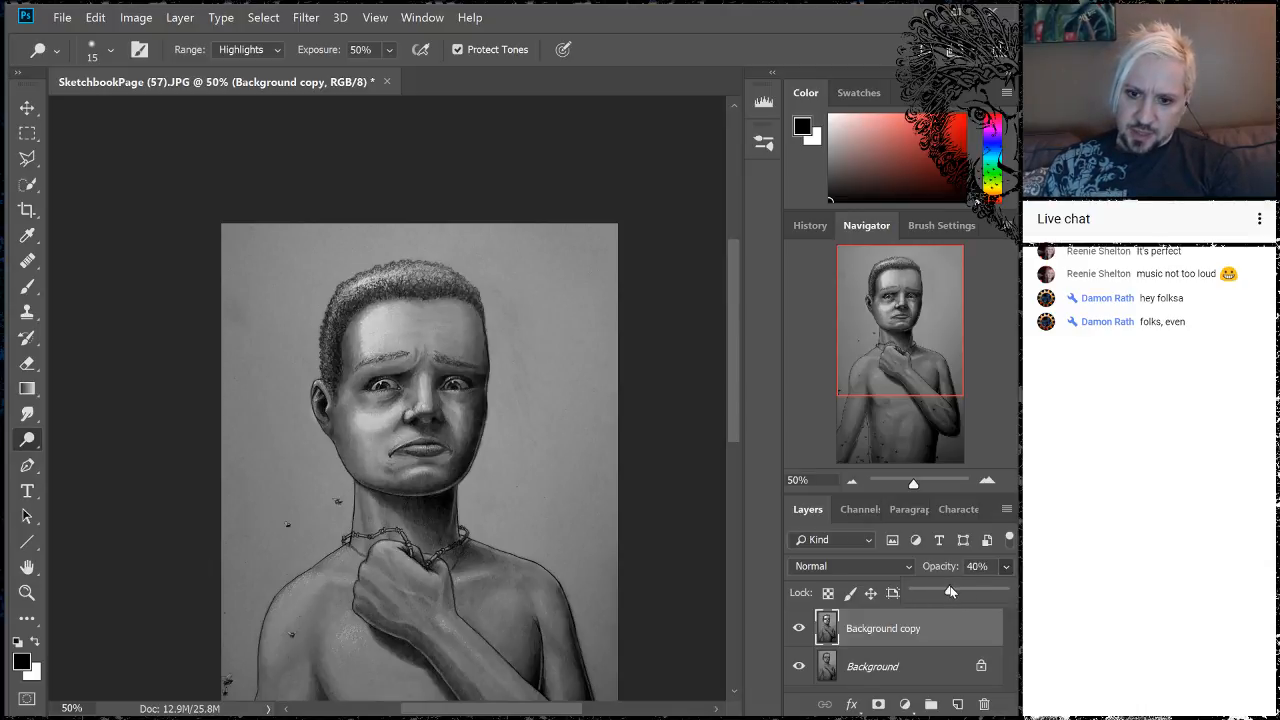
- Toggle the Background copy layer's visibility repeatedly to compare the face with and without the dodged highlights
{"action": "left_click", "coordinate": [799, 628]}
{"action": "left_click", "coordinate": [799, 630]}
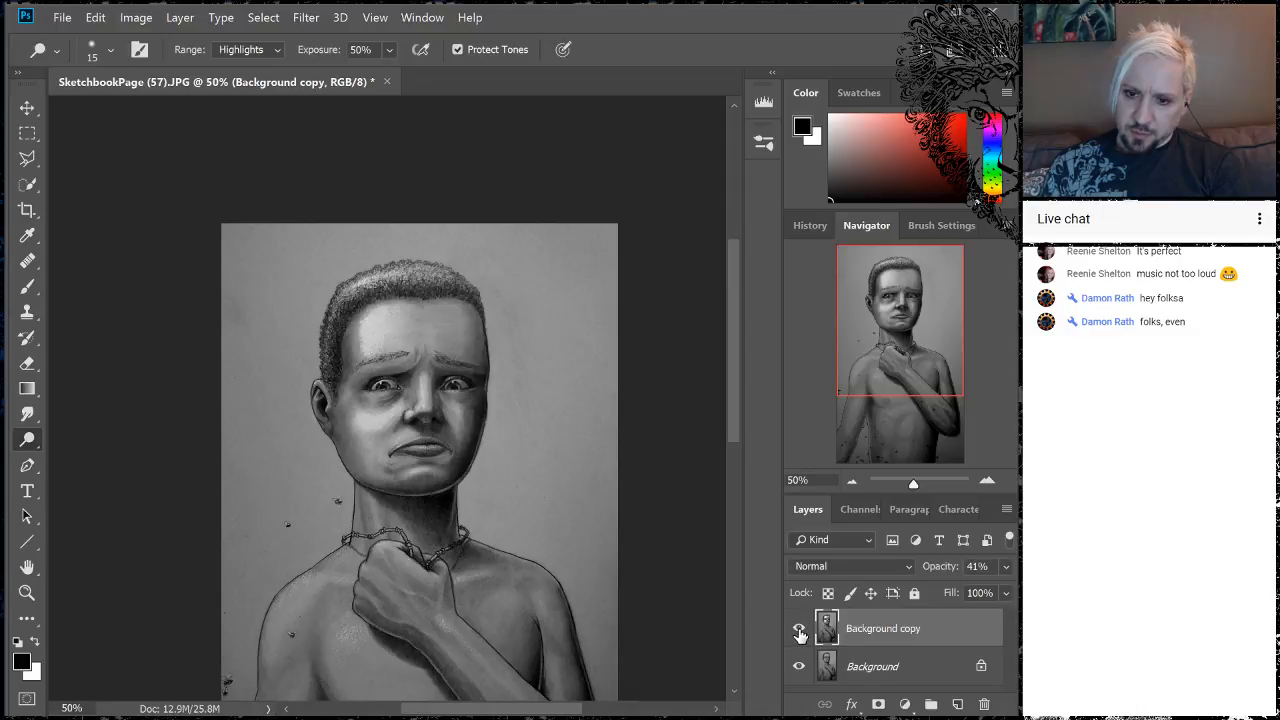
{"action": "left_click", "coordinate": [799, 630]}
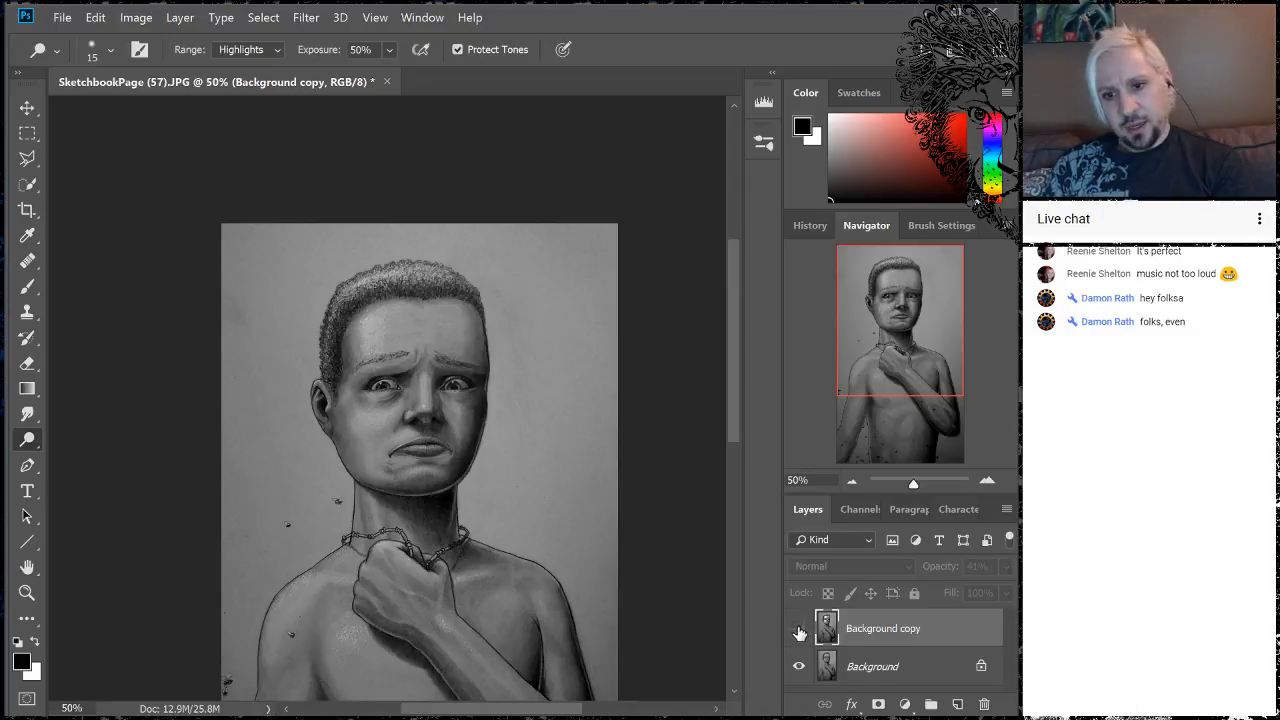
{"action": "left_click", "coordinate": [799, 630]}
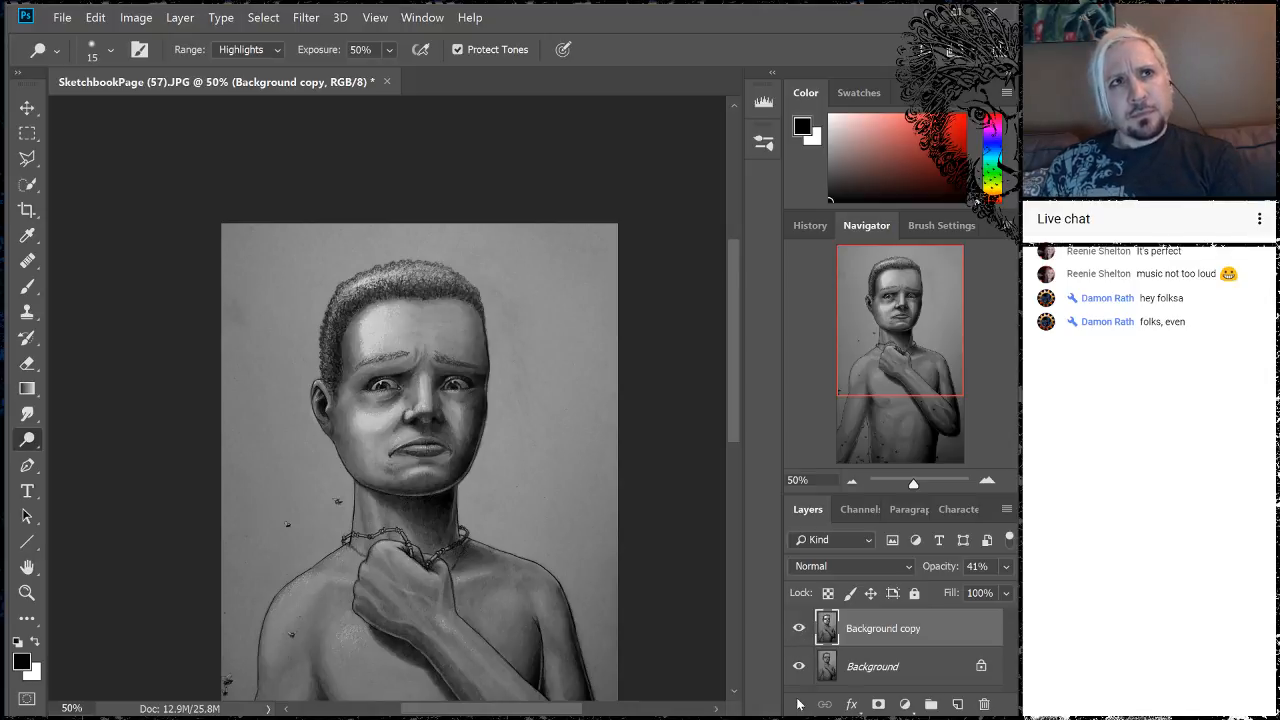
{"action": "left_click", "coordinate": [799, 629]}
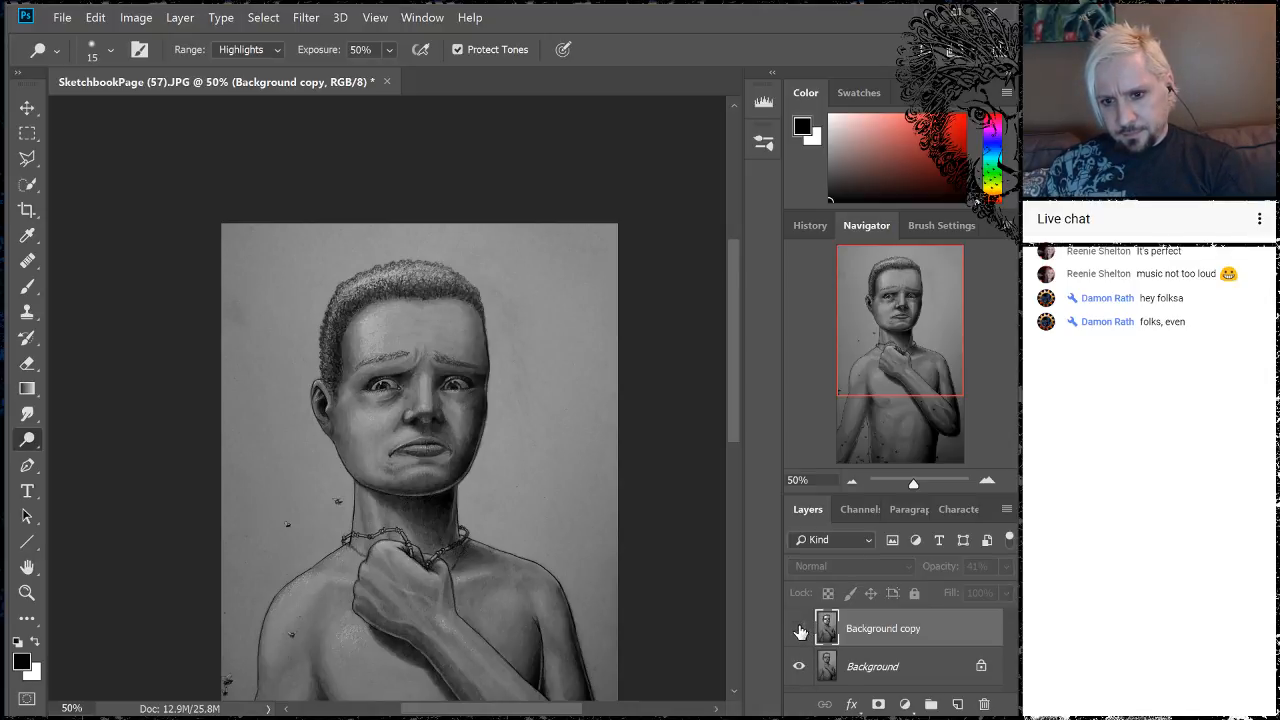
{"action": "left_click", "coordinate": [799, 630]}
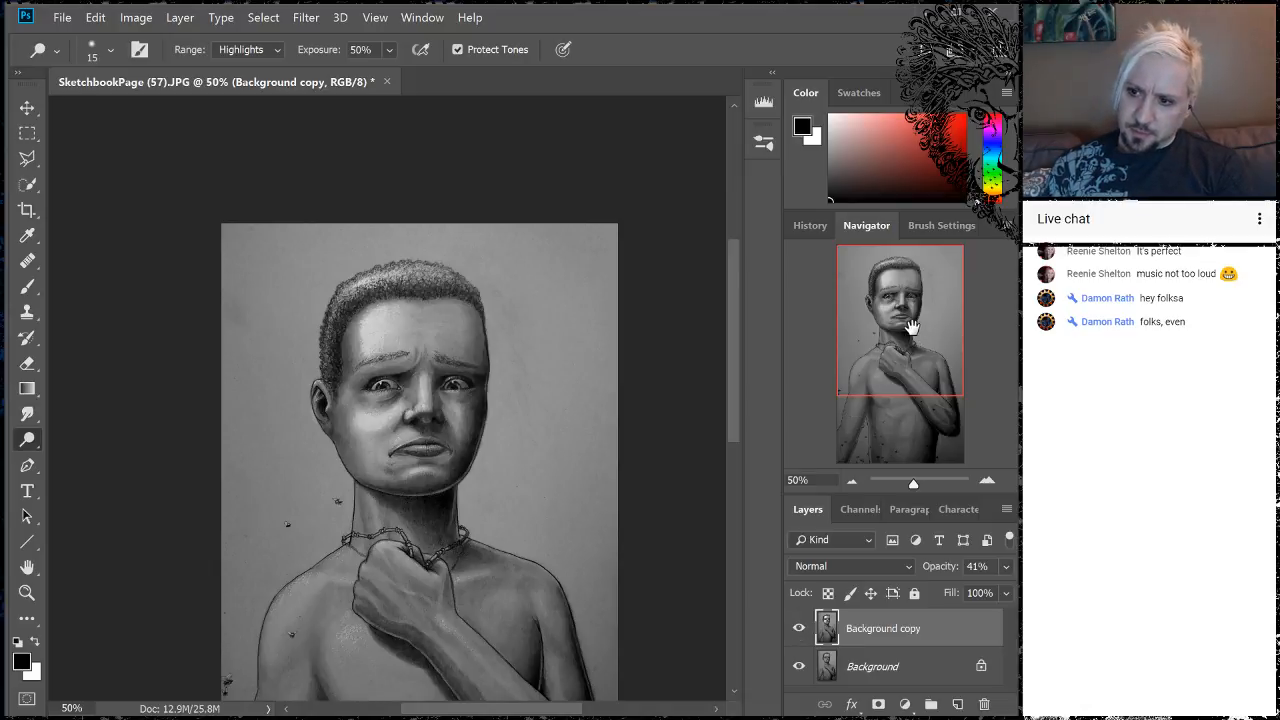
- Bring the torso into view and set the Background copy layer's opacity back to 100%
{"action": "left_click_drag", "start_coordinate": [911, 327], "coordinate": [911, 358]}
{"action": "left_click", "coordinate": [1006, 566]}
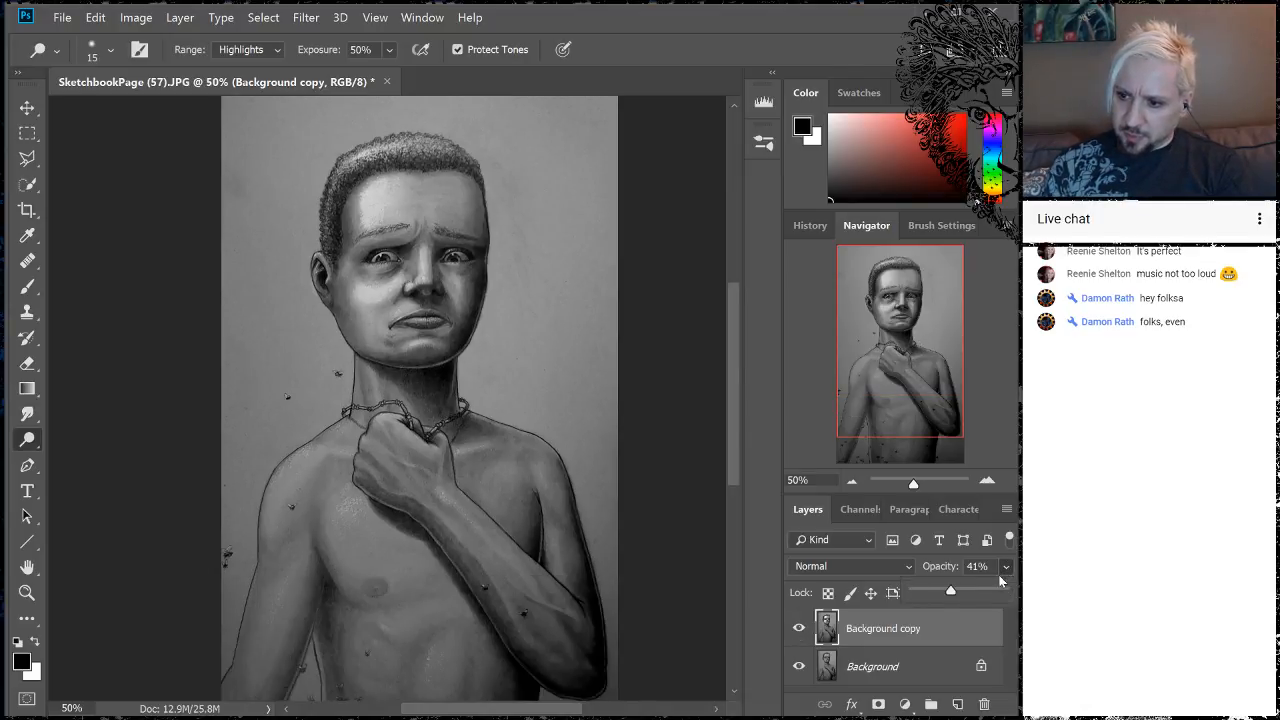
{"action": "left_click_drag", "start_coordinate": [976, 588], "coordinate": [1066, 572]}
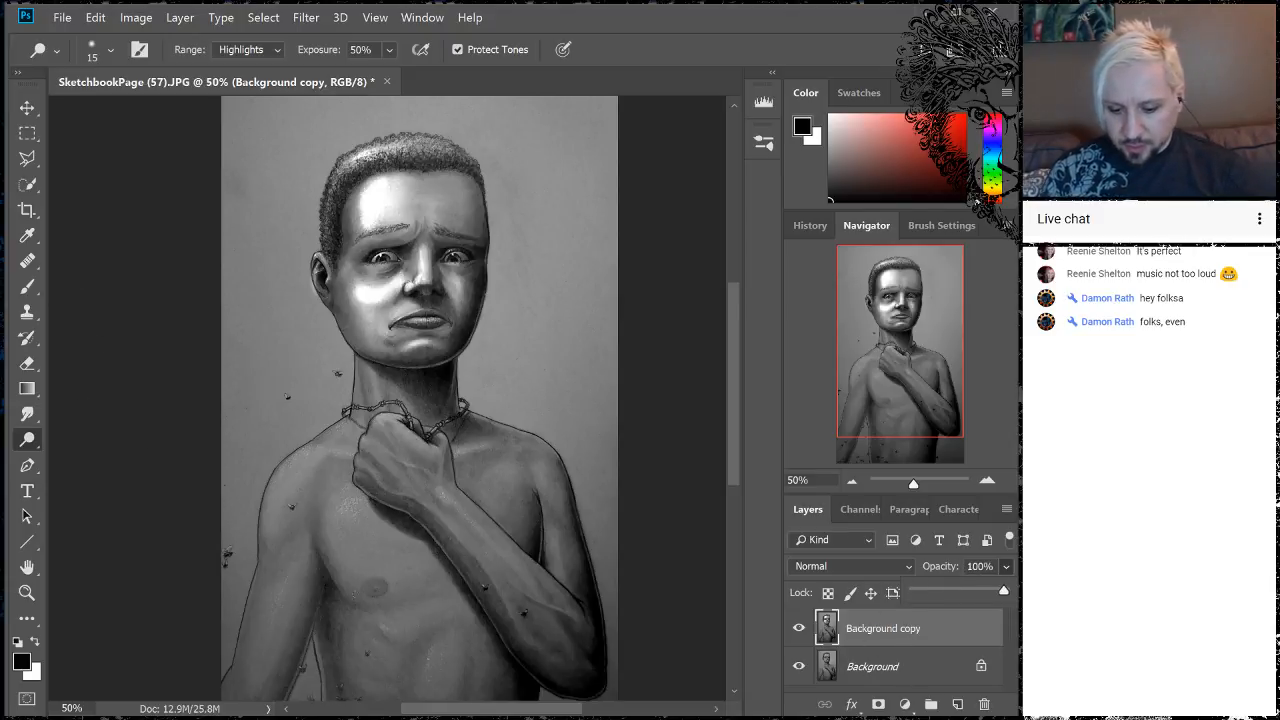
- Dodge a highlight over the shoulder and down the upper arm with a brush of about 175 px
{"action": "left_click", "coordinate": [305, 488]}
{"action": "key", "text": "bracketright"}
{"action": "key", "text": "bracketright"}
{"action": "key", "text": "bracketright"}
{"action": "key", "text": "bracketright"}
{"action": "key", "text": "bracketright"}
{"action": "key", "text": "bracketright"}
{"action": "key", "text": "bracketright"}
{"action": "key", "text": "bracketright"}
{"action": "key", "text": "bracketright"}
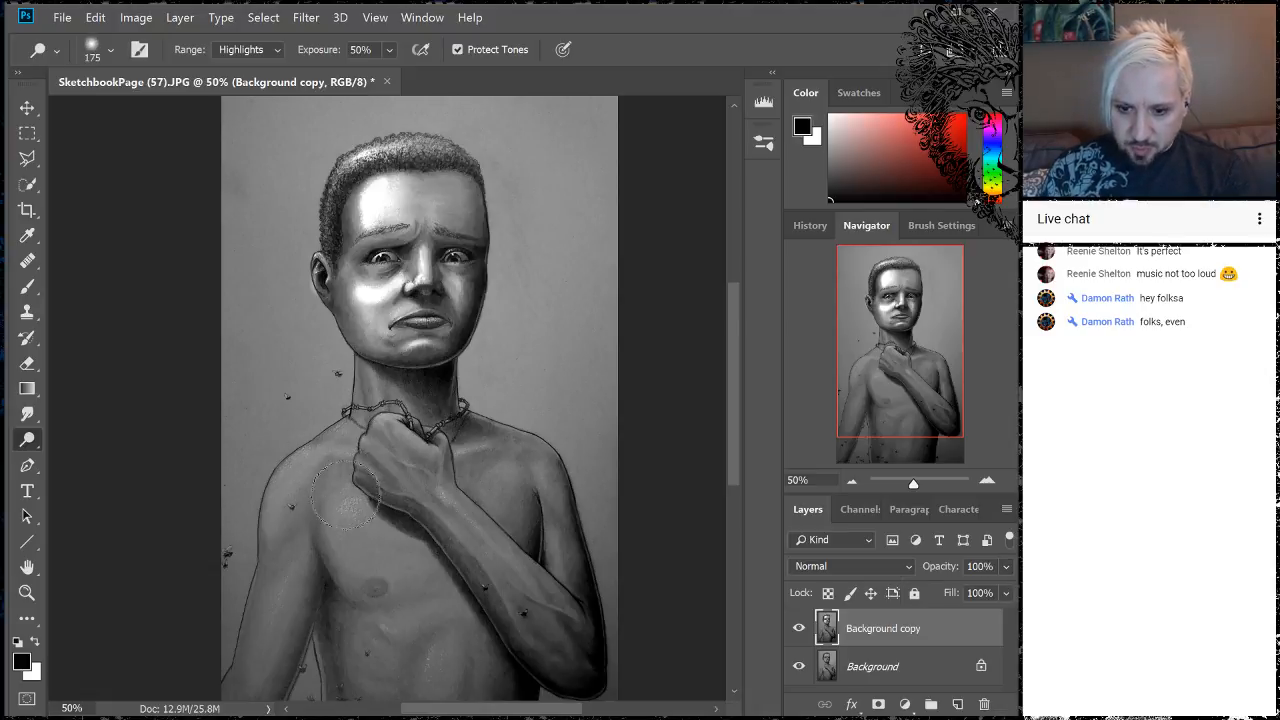
{"action": "mouse_move", "coordinate": [305, 452]}
{"action": "left_mouse_down"}
{"action": "mouse_move", "coordinate": [285, 481]}
{"action": "mouse_move", "coordinate": [279, 566]}
{"action": "left_mouse_up"}
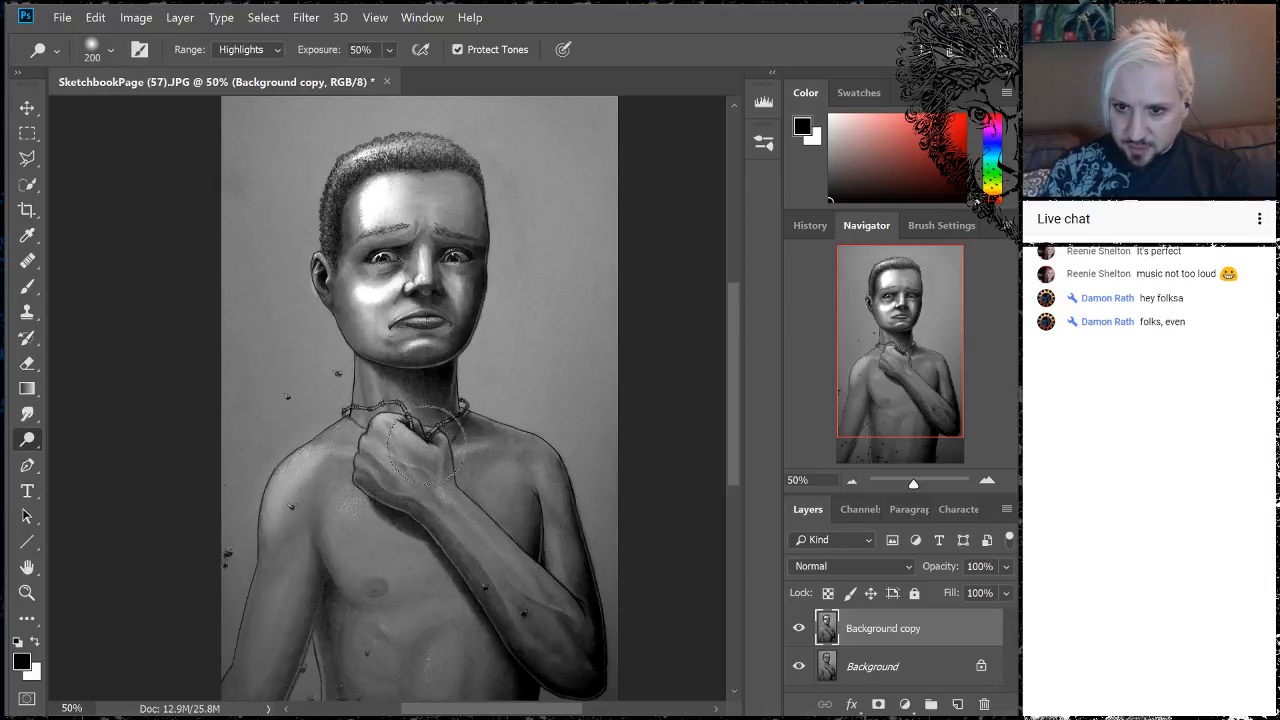
- Dodge highlights onto the clenched hand and the top of the shoulder with an 80 px brush
{"action": "key", "text": "bracketleft"}
{"action": "key", "text": "bracketleft"}
{"action": "key", "text": "bracketleft"}
{"action": "key", "text": "bracketleft"}
{"action": "key", "text": "bracketleft"}
{"action": "key", "text": "bracketleft"}
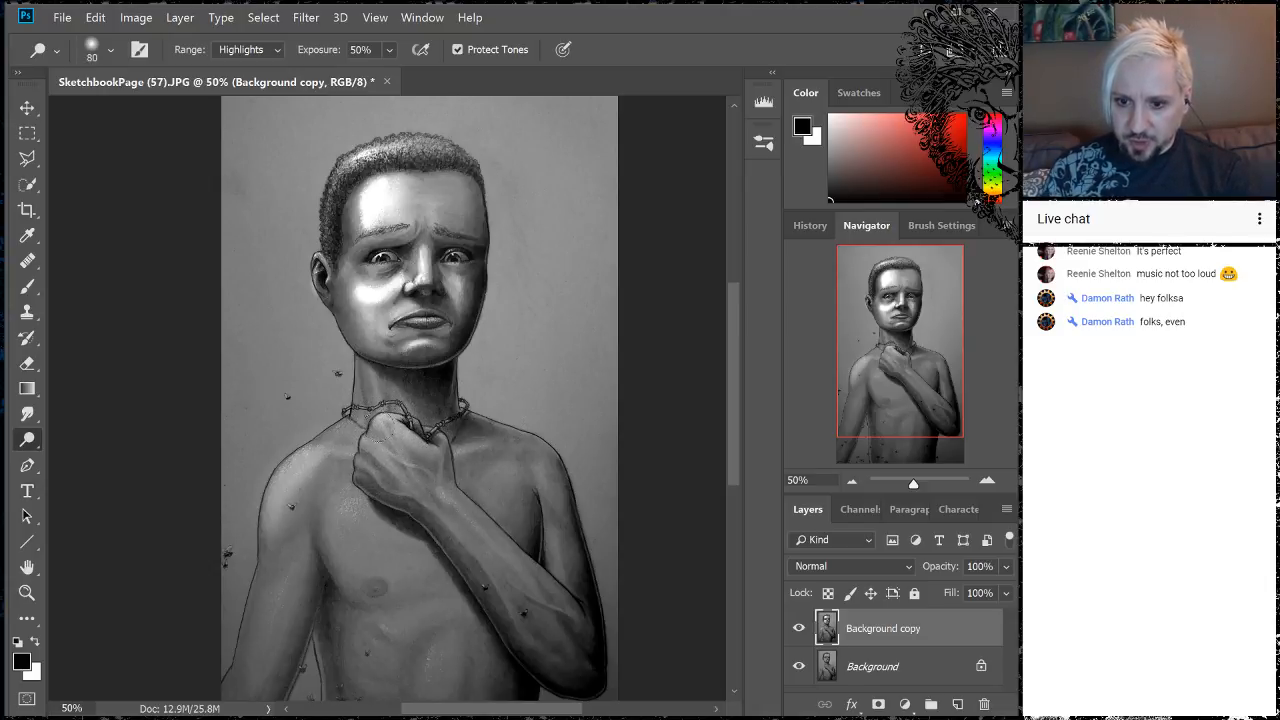
{"action": "left_click_drag", "start_coordinate": [380, 430], "coordinate": [416, 442]}
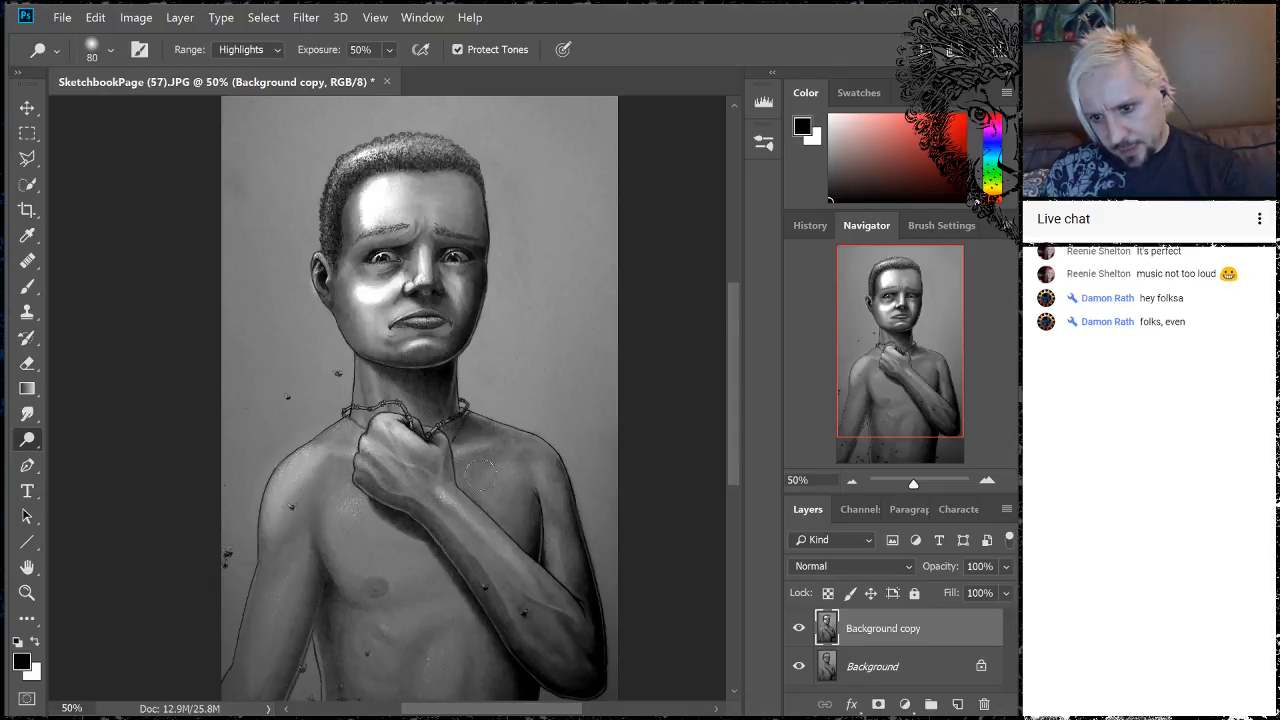
{"action": "left_click_drag", "start_coordinate": [316, 448], "coordinate": [330, 438]}
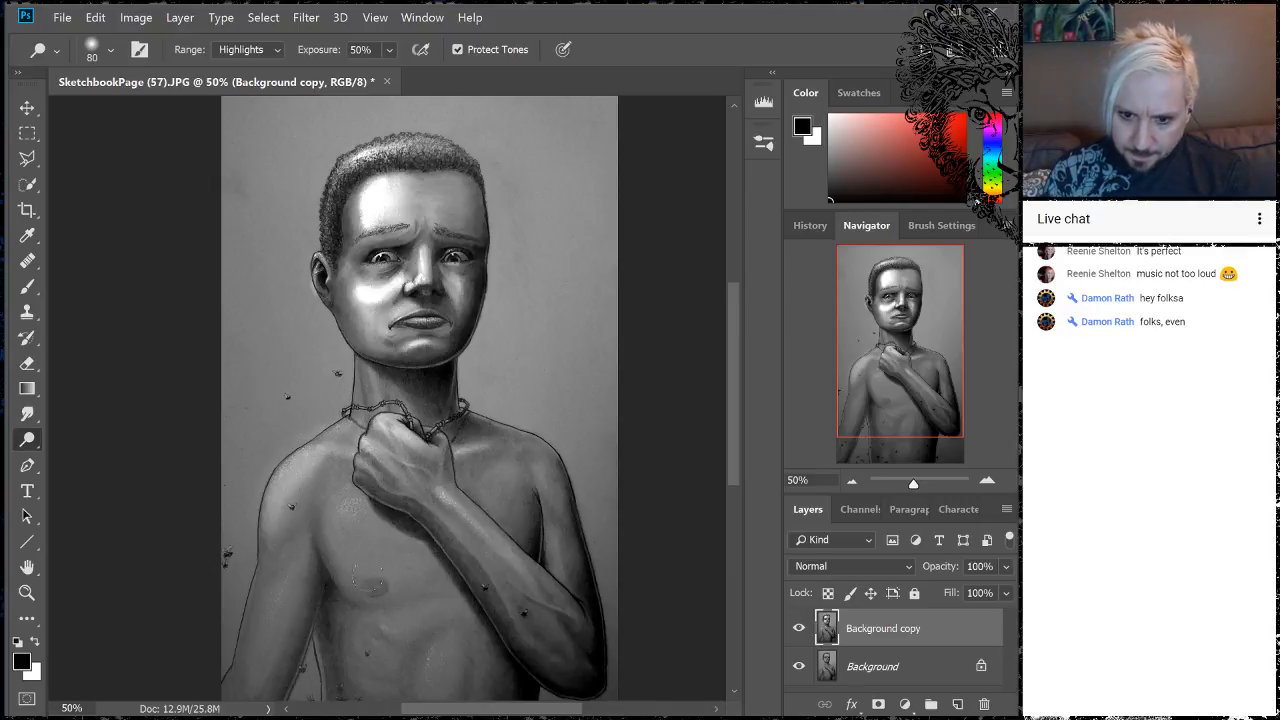
- Dodge a broad highlight down the chest below the clenched hand with a brush of about 250 px
{"action": "key", "text": "bracketright"}
{"action": "key", "text": "bracketright"}
{"action": "key", "text": "bracketright"}
{"action": "key", "text": "bracketright"}
{"action": "key", "text": "bracketright"}
{"action": "key", "text": "bracketright"}
{"action": "mouse_move", "coordinate": [350, 514]}
{"action": "left_mouse_down"}
{"action": "mouse_move", "coordinate": [456, 609]}
{"action": "mouse_move", "coordinate": [421, 619]}
{"action": "left_mouse_up"}
- Dodge highlights on the hanging arm and the upper chest beside the shoulder, reducing the brush to 175 px
{"action": "key", "text": "bracketleft"}
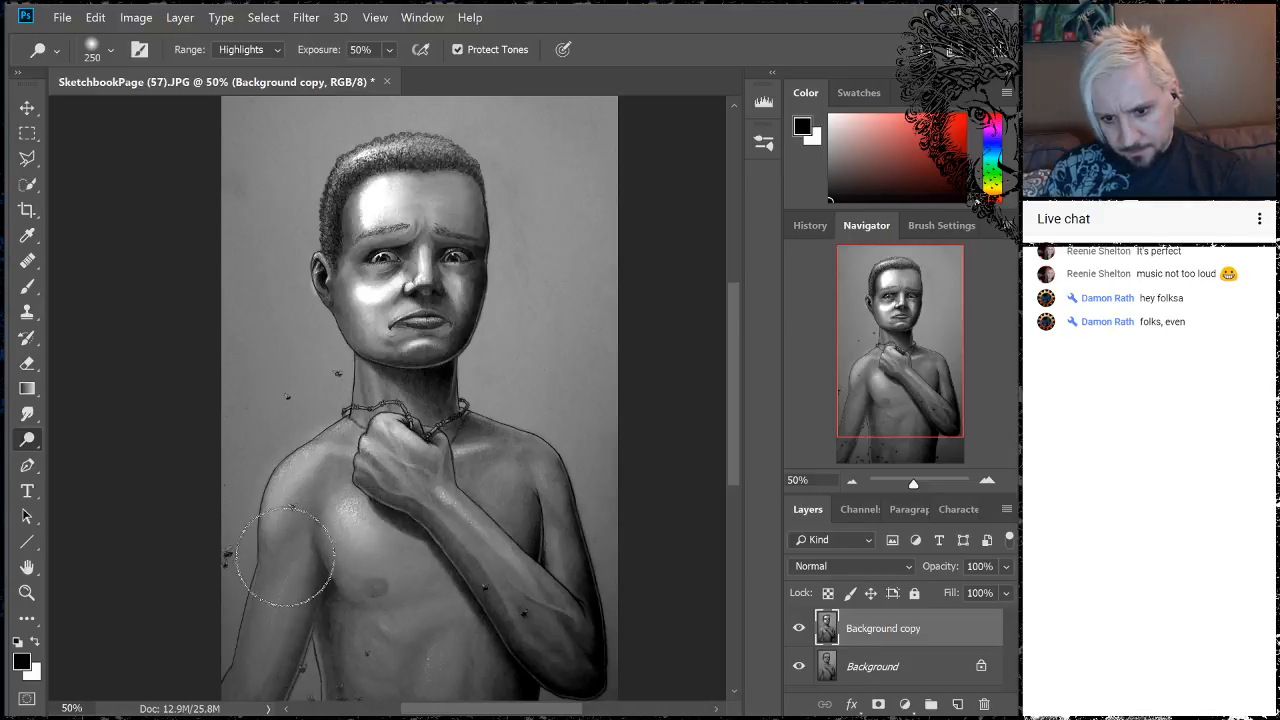
{"action": "key", "text": "bracketleft"}
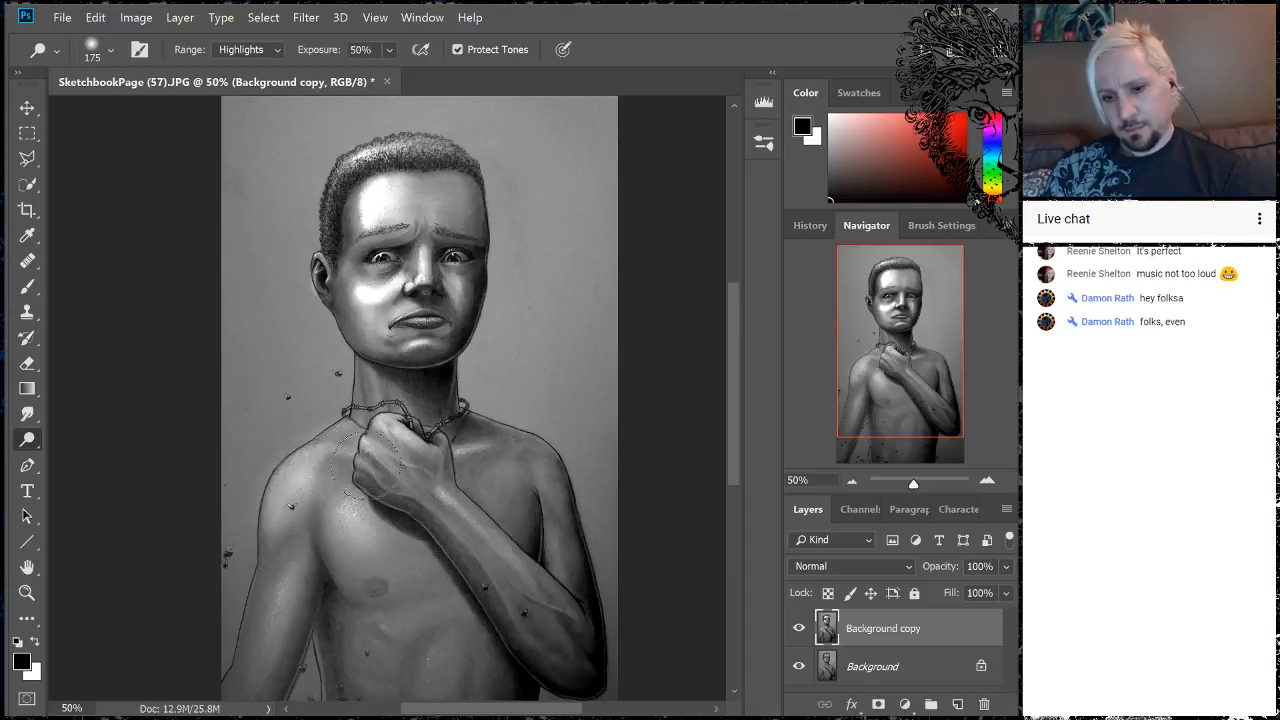
{"action": "mouse_move", "coordinate": [326, 487]}
{"action": "left_mouse_down"}
{"action": "mouse_move", "coordinate": [345, 525]}
{"action": "mouse_move", "coordinate": [342, 490]}
{"action": "left_mouse_up"}
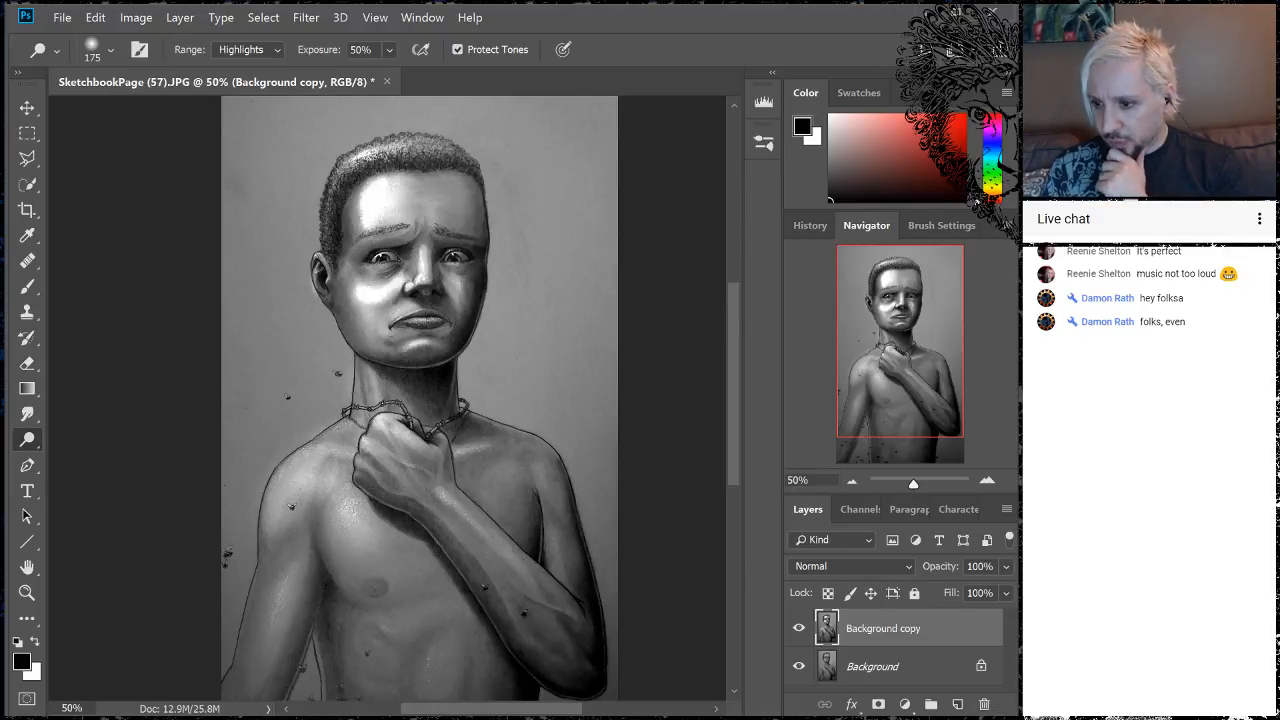
- Lower the Background copy layer's opacity to about 49% and toggle its visibility to compare the highlights
{"action": "left_click", "coordinate": [1007, 567]}
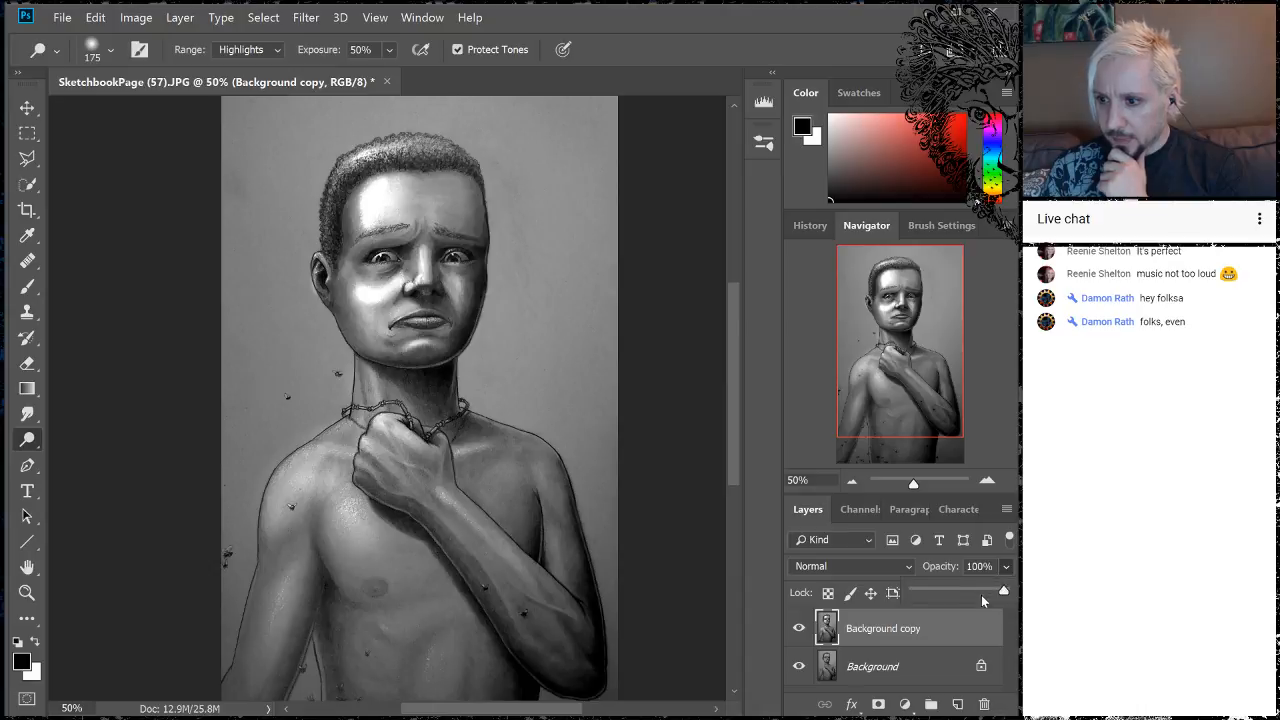
{"action": "left_click_drag", "start_coordinate": [1004, 592], "coordinate": [958, 598]}
{"action": "left_click", "coordinate": [801, 625]}
{"action": "left_click", "coordinate": [801, 626]}
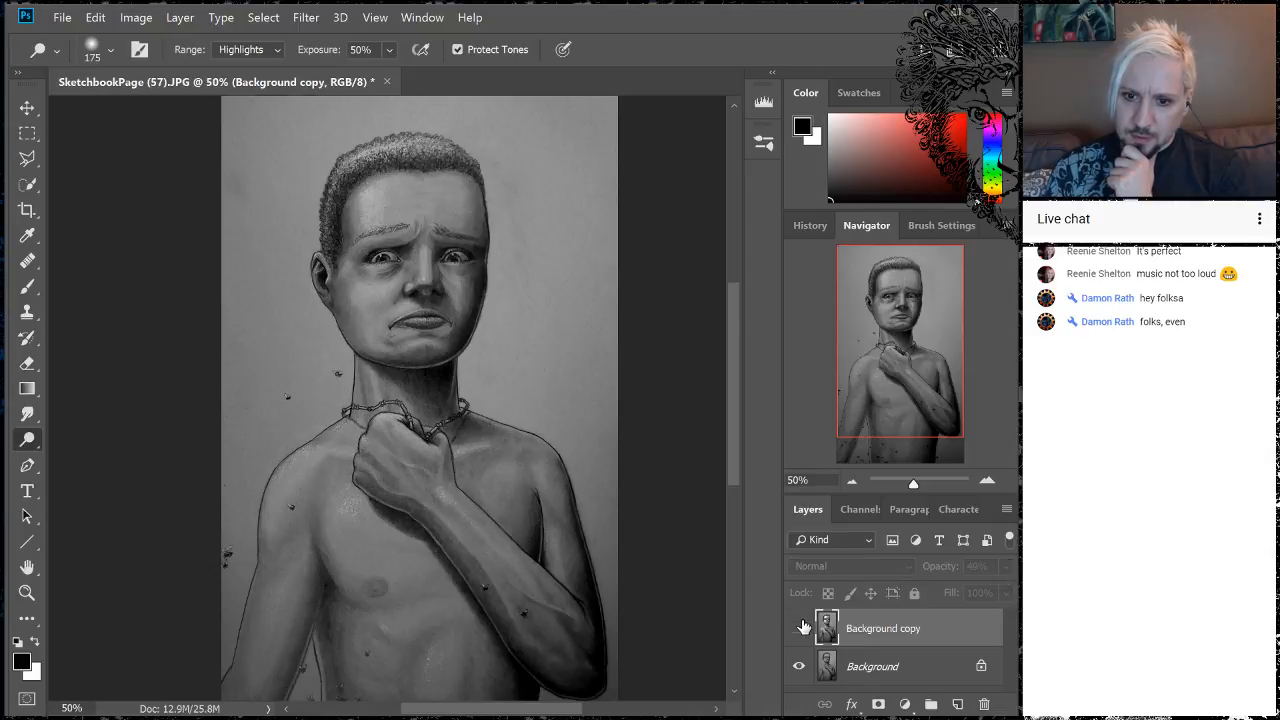
- Compare the drawing with and without the Background copy highlights, and merge that layer into the Background layer
{"action": "left_click", "coordinate": [801, 628]}
{"action": "left_click", "coordinate": [802, 628]}
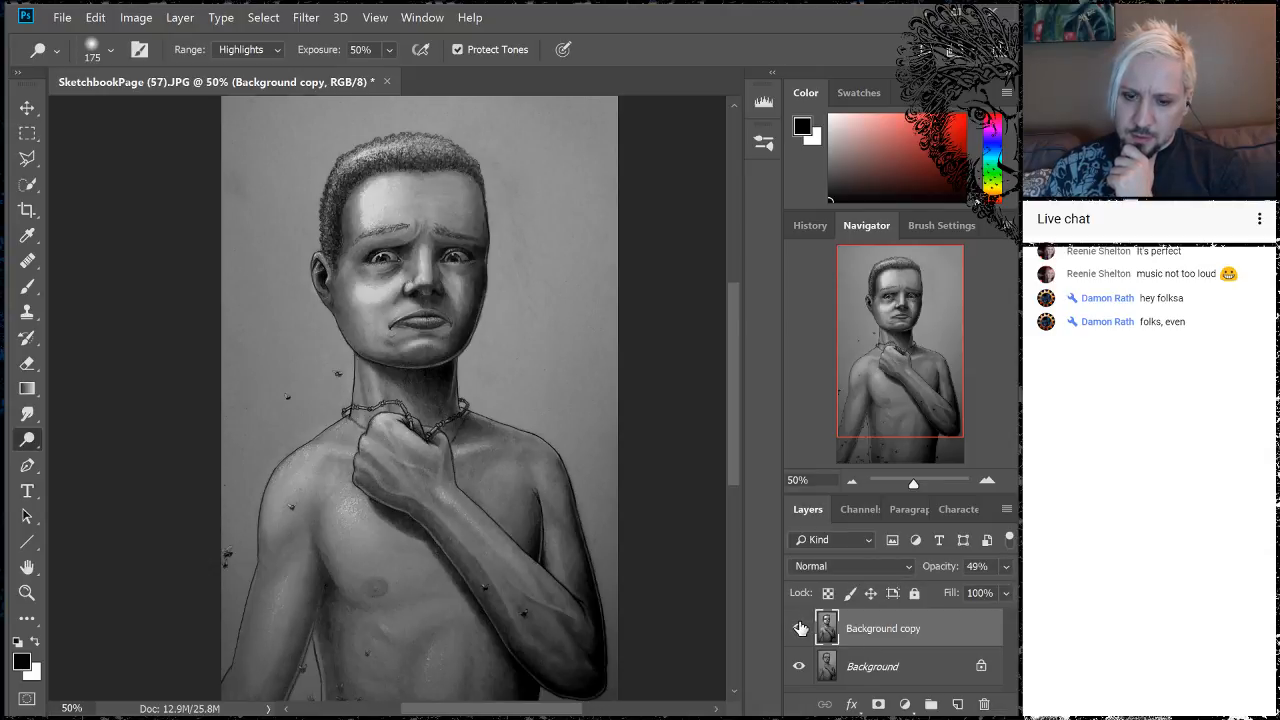
{"action": "left_click", "coordinate": [988, 482]}
{"action": "left_click", "coordinate": [988, 482]}
{"action": "left_click", "coordinate": [988, 482]}
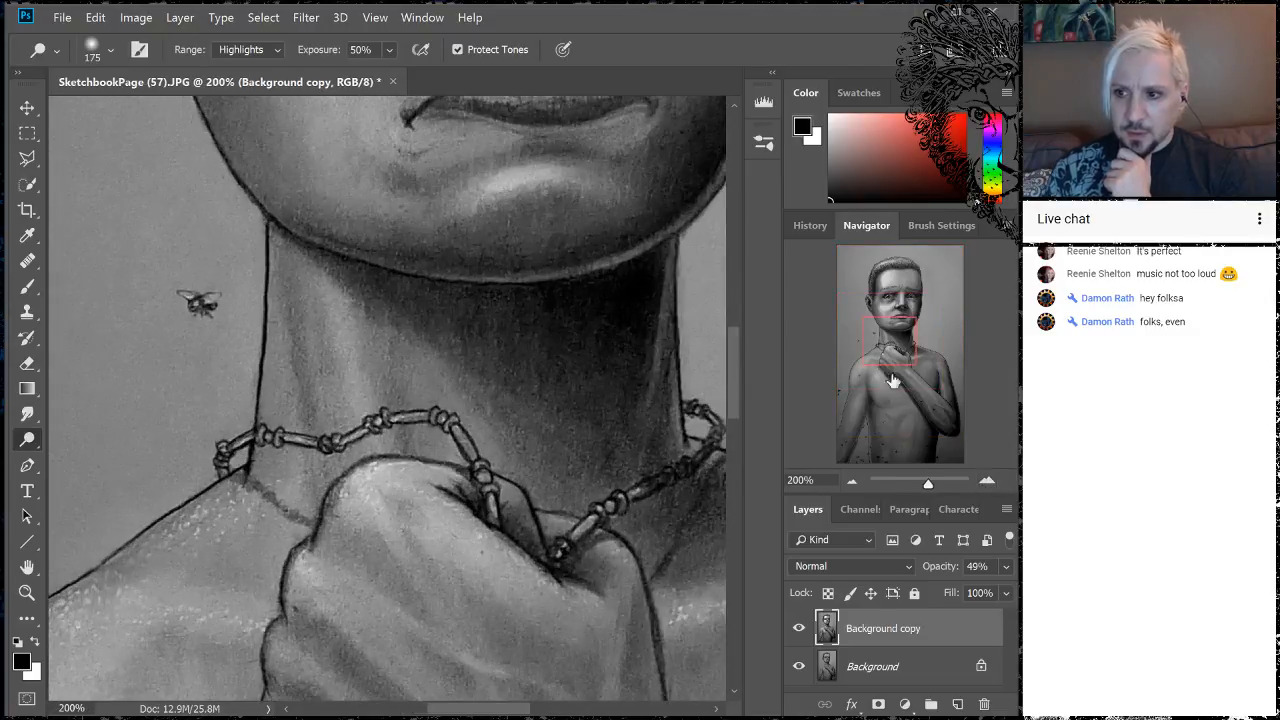
{"action": "left_click_drag", "start_coordinate": [884, 343], "coordinate": [872, 320]}
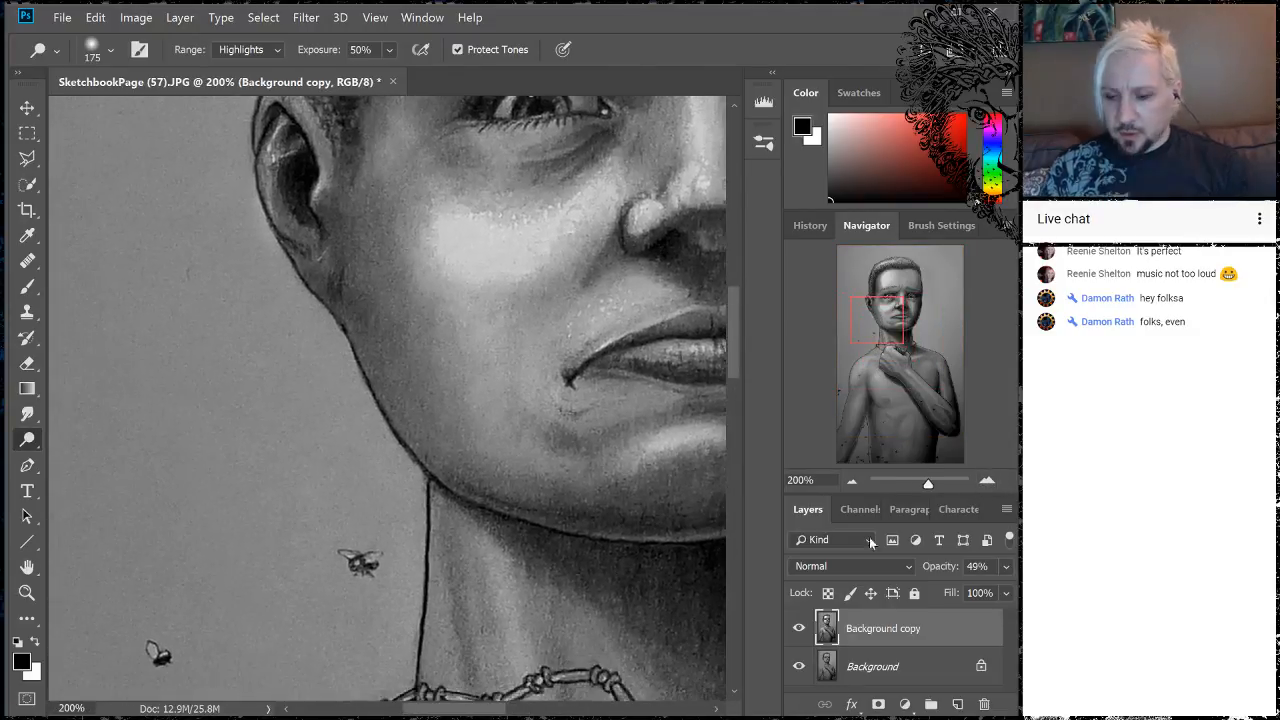
{"action": "left_click", "coordinate": [877, 671], "text": "shift"}
{"action": "right_click", "coordinate": [878, 669]}
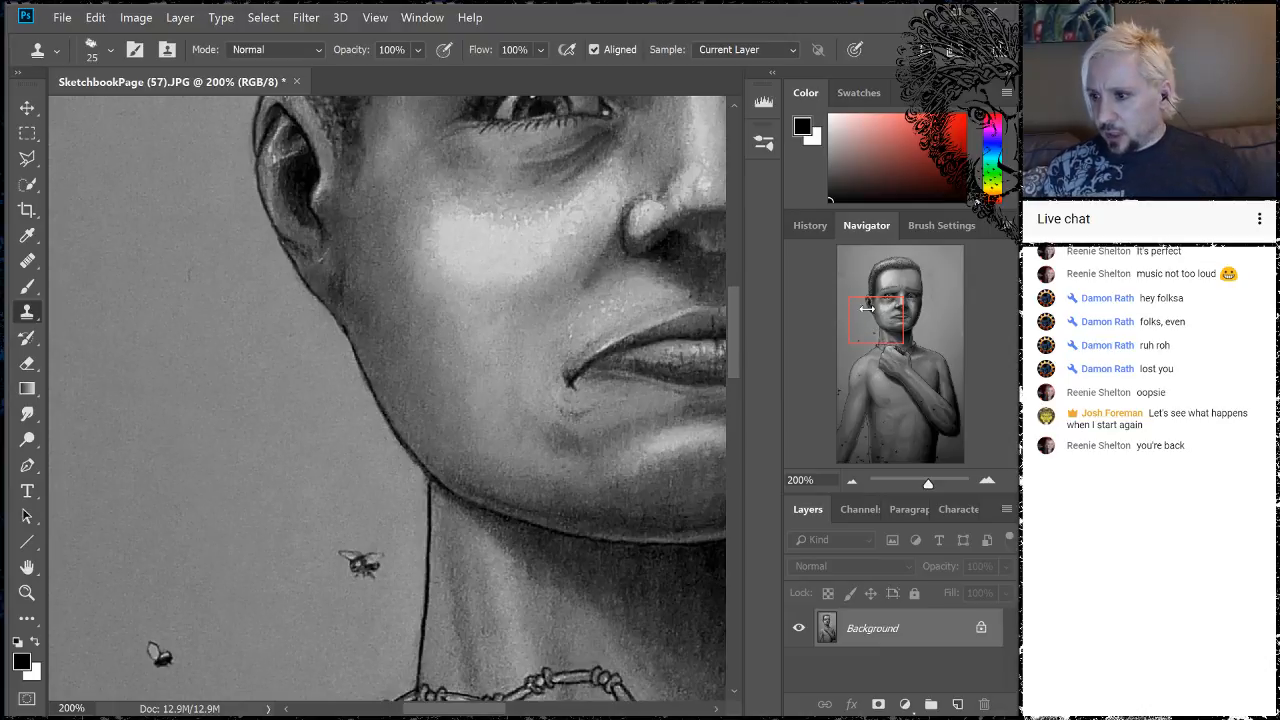
- Examine the merged drawing's face, hand, torso and backdrop at magnifications from 50% to 200%
{"action": "left_click_drag", "start_coordinate": [905, 301], "coordinate": [893, 281]}
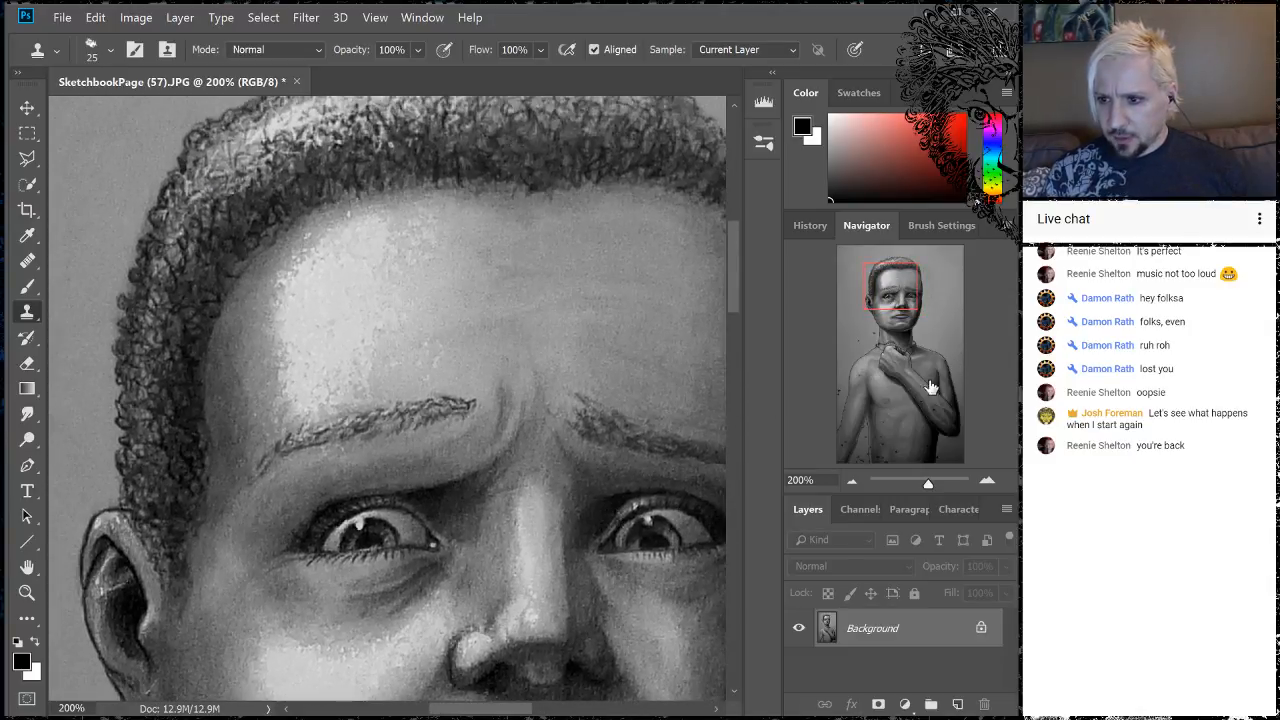
{"action": "left_click", "coordinate": [851, 484]}
{"action": "left_click", "coordinate": [851, 484]}
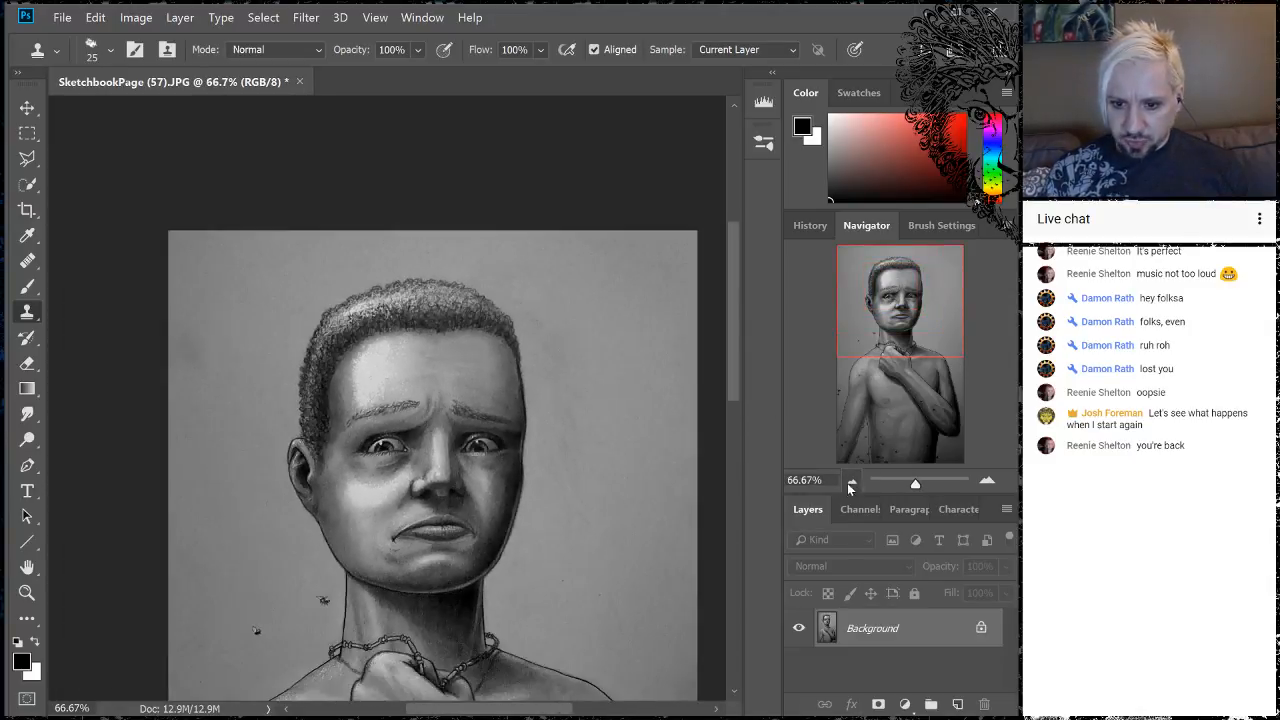
{"action": "mouse_move", "coordinate": [893, 284]}
{"action": "left_mouse_down"}
{"action": "mouse_move", "coordinate": [893, 330]}
{"action": "mouse_move", "coordinate": [892, 297]}
{"action": "left_mouse_up"}
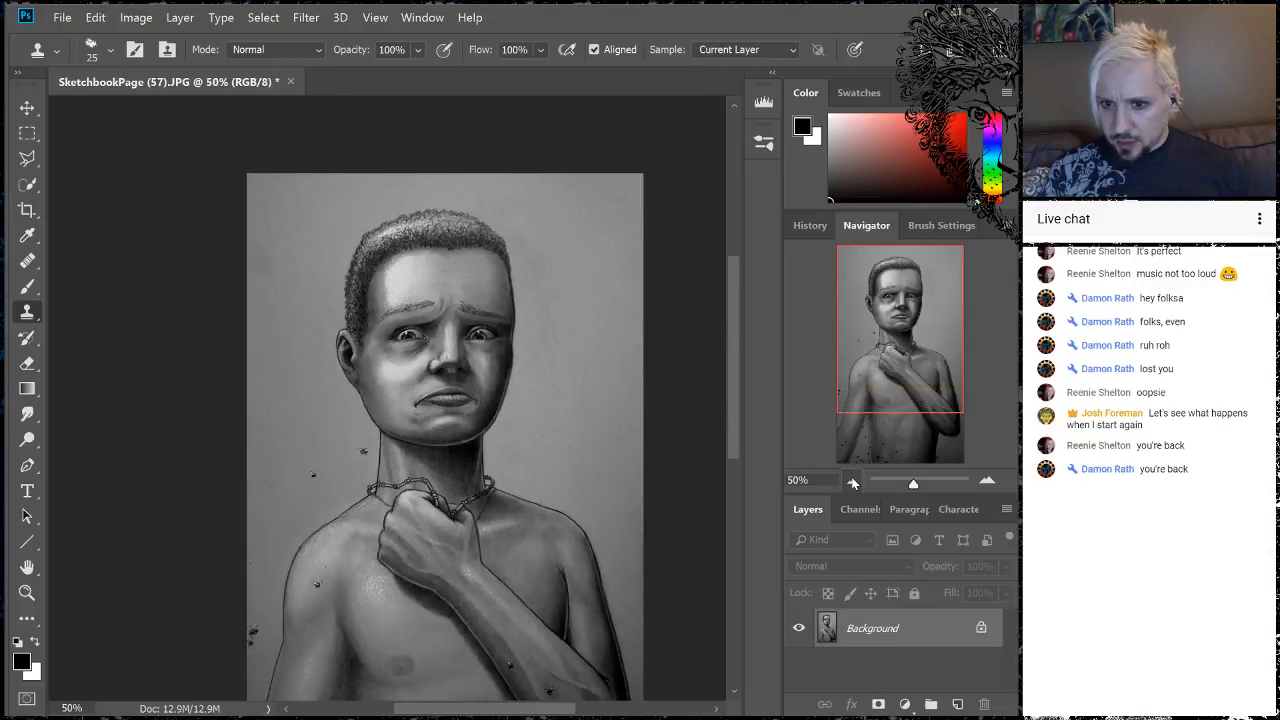
{"action": "left_click", "coordinate": [852, 480]}
{"action": "left_click_drag", "start_coordinate": [901, 293], "coordinate": [873, 297]}
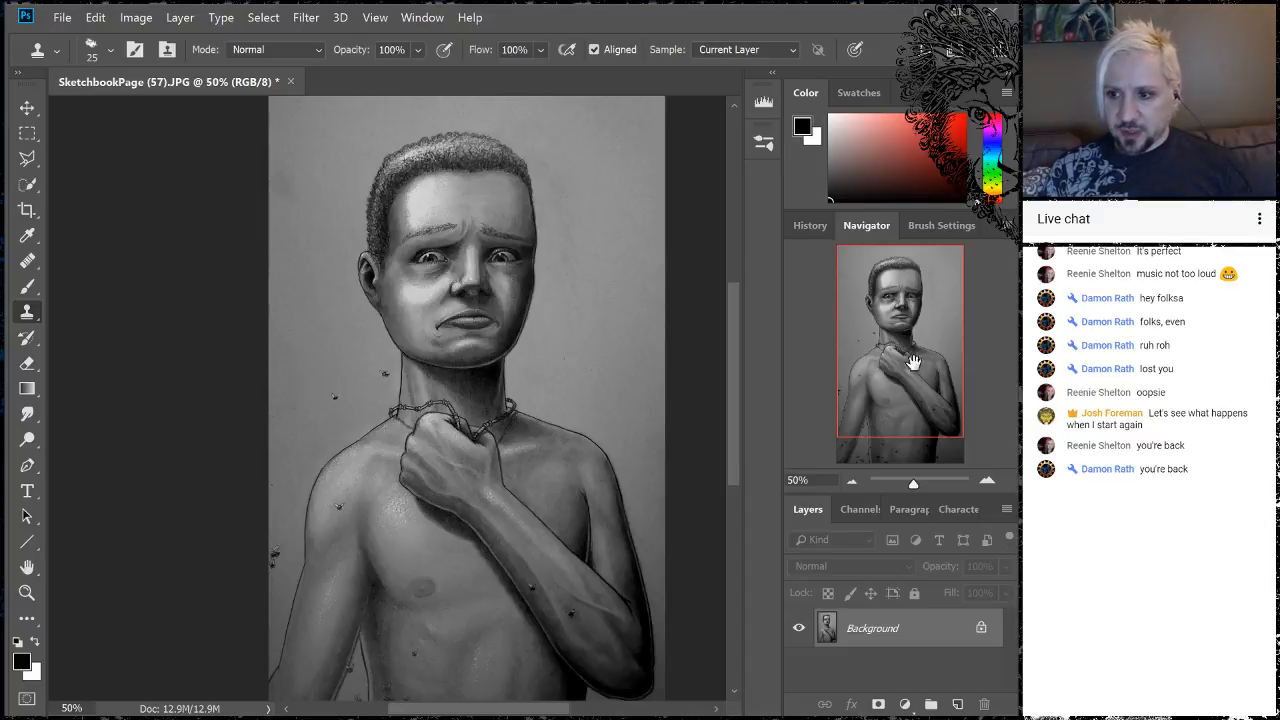
{"action": "left_click", "coordinate": [987, 481]}
{"action": "left_click", "coordinate": [987, 483]}
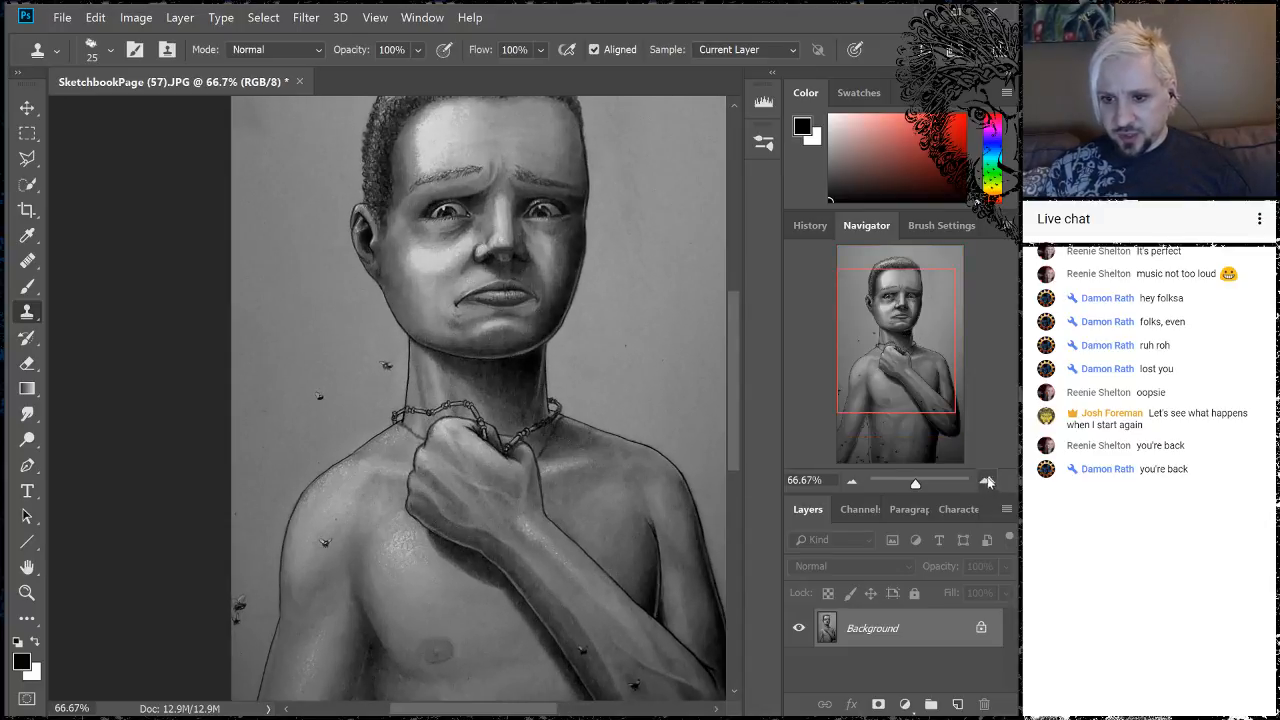
{"action": "left_click", "coordinate": [987, 481]}
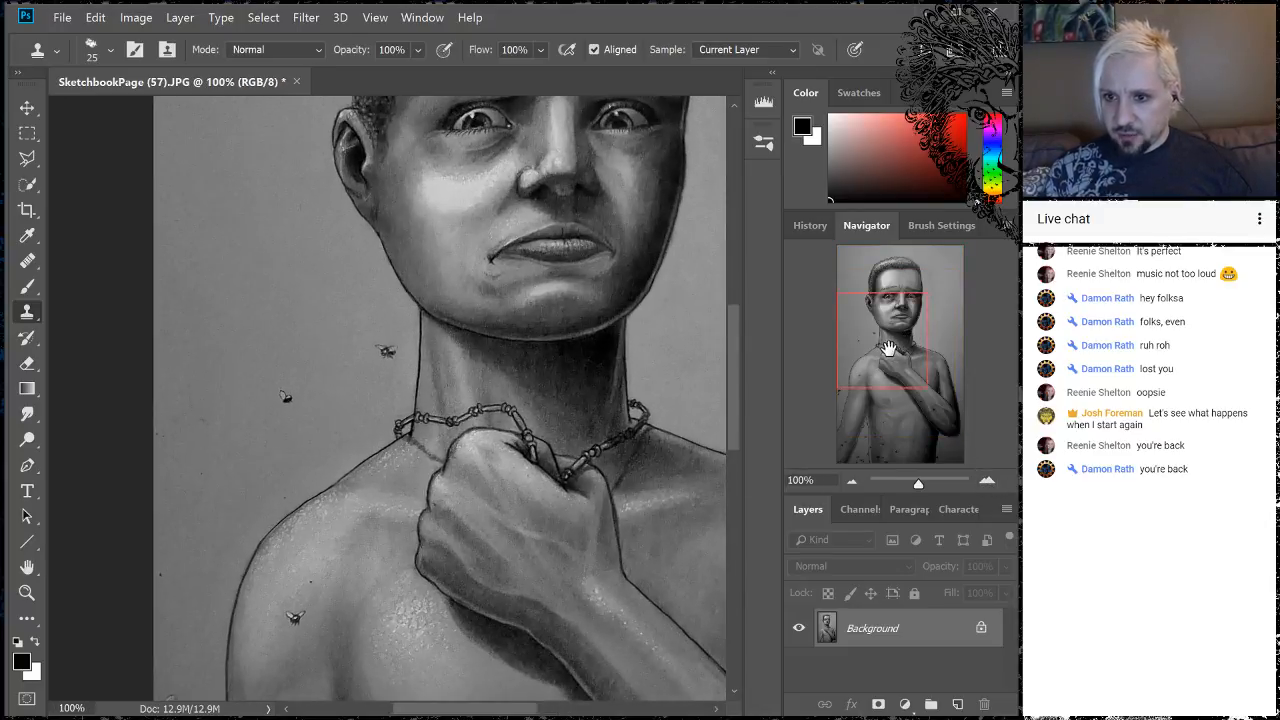
{"action": "left_click_drag", "start_coordinate": [888, 352], "coordinate": [890, 300]}
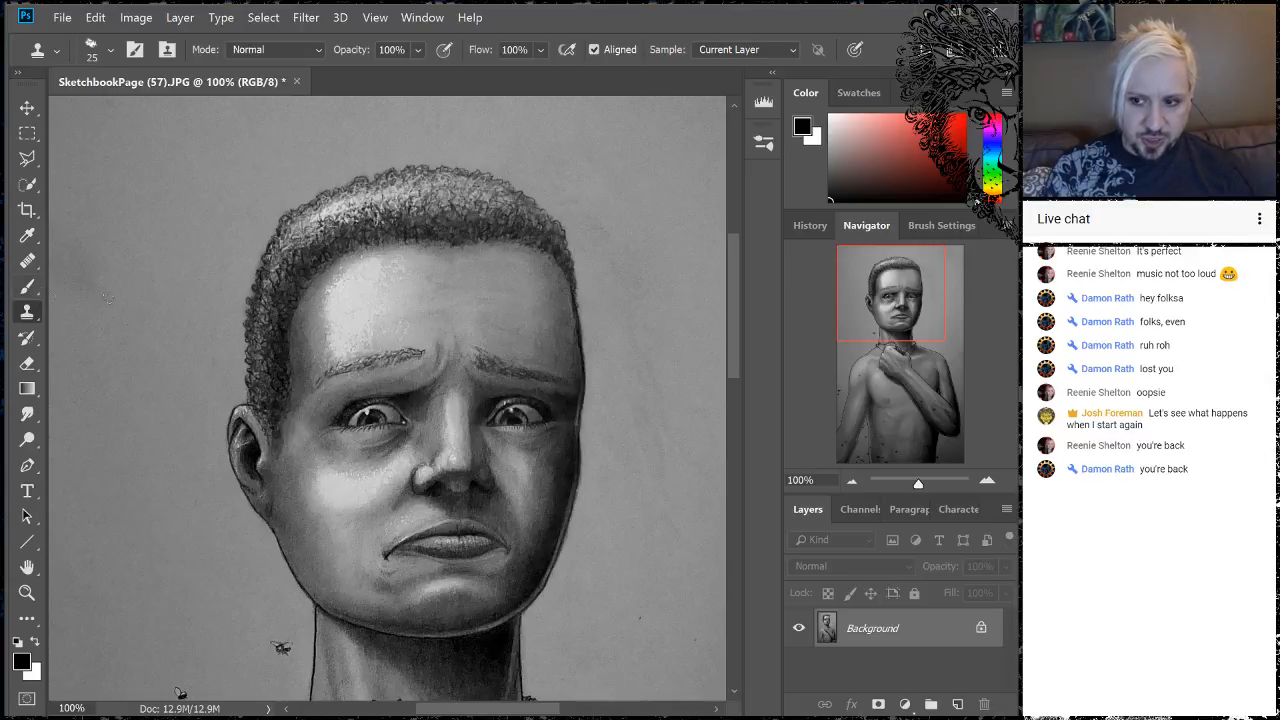
{"action": "left_click_drag", "start_coordinate": [893, 288], "coordinate": [866, 260]}
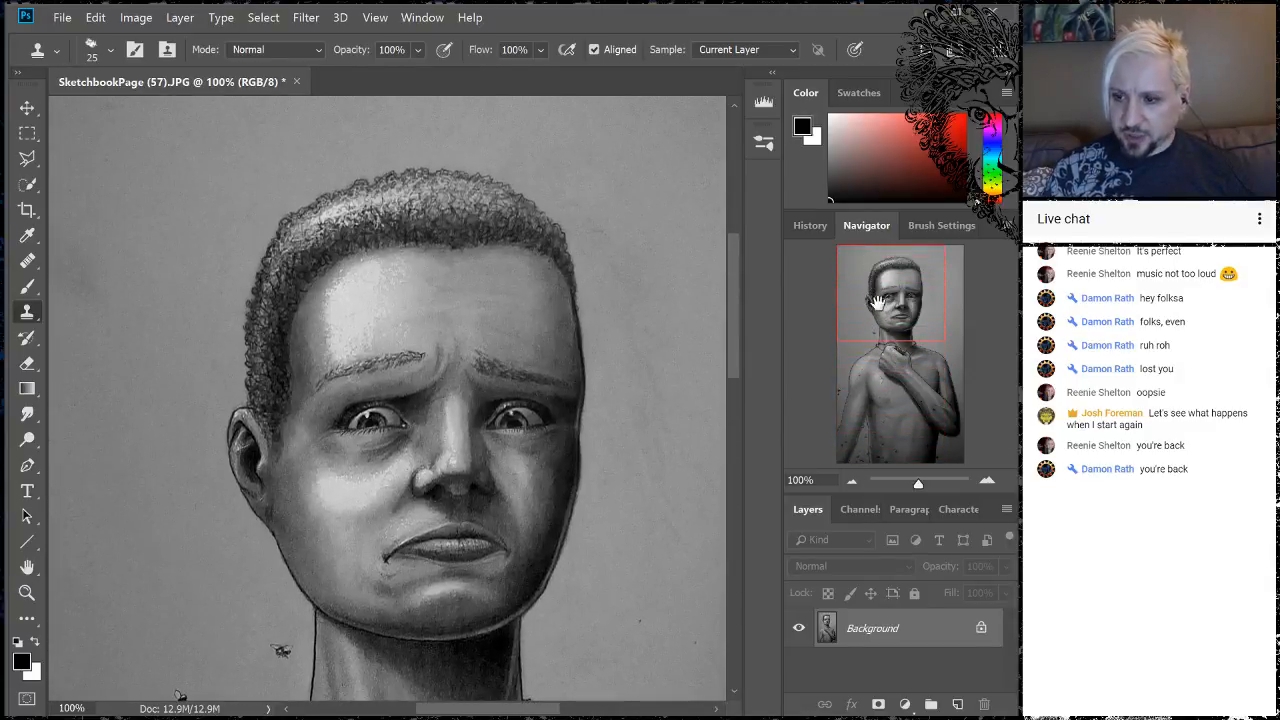
{"action": "left_click", "coordinate": [851, 481]}
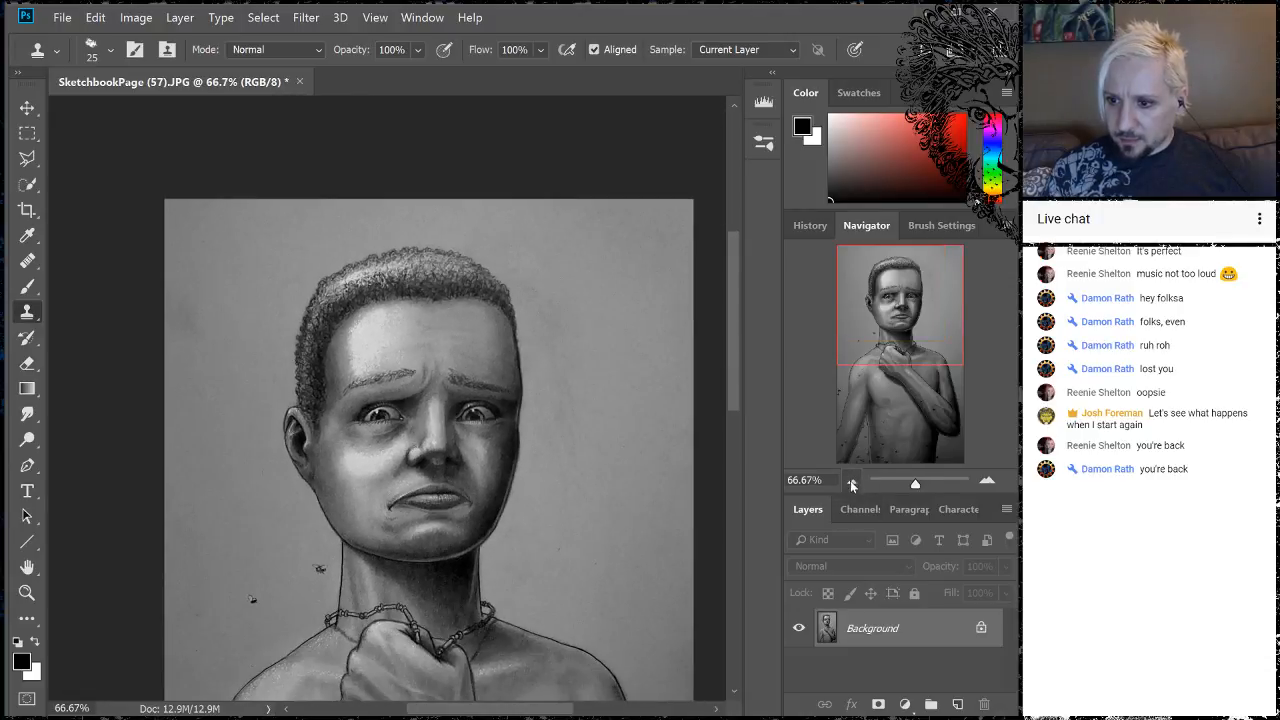
{"action": "left_click", "coordinate": [851, 481]}
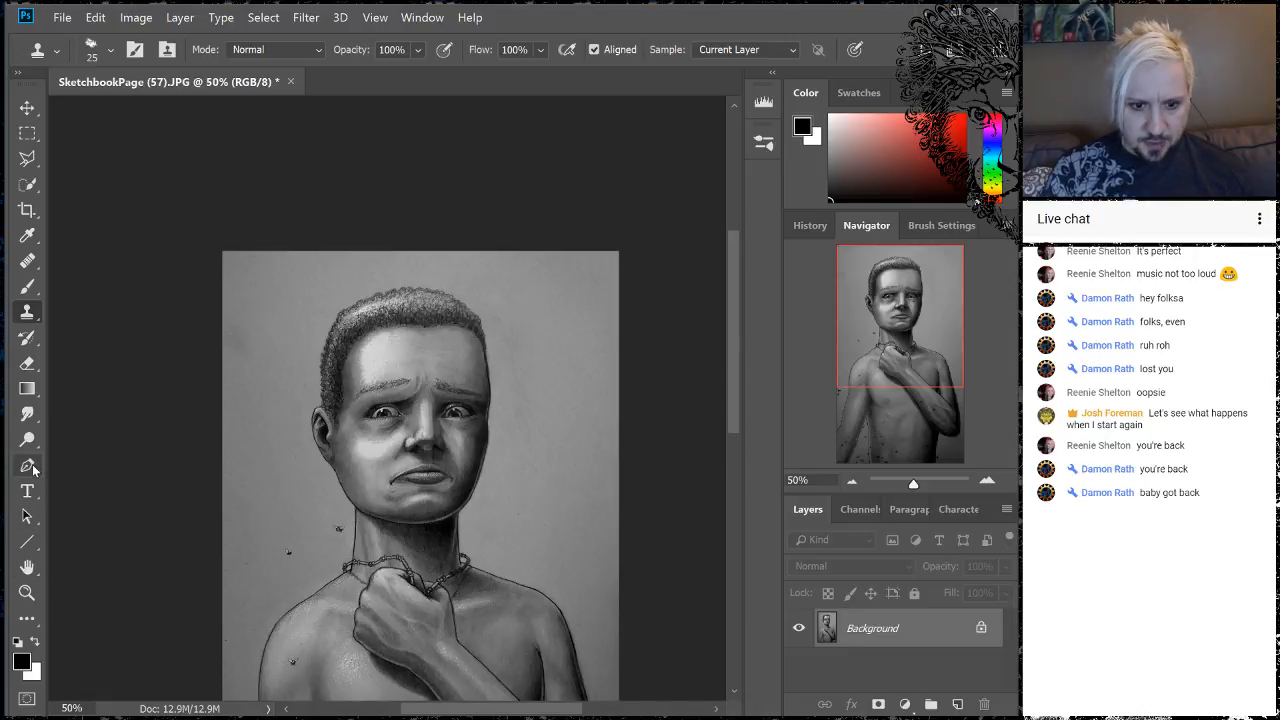
{"action": "left_click", "coordinate": [27, 698]}
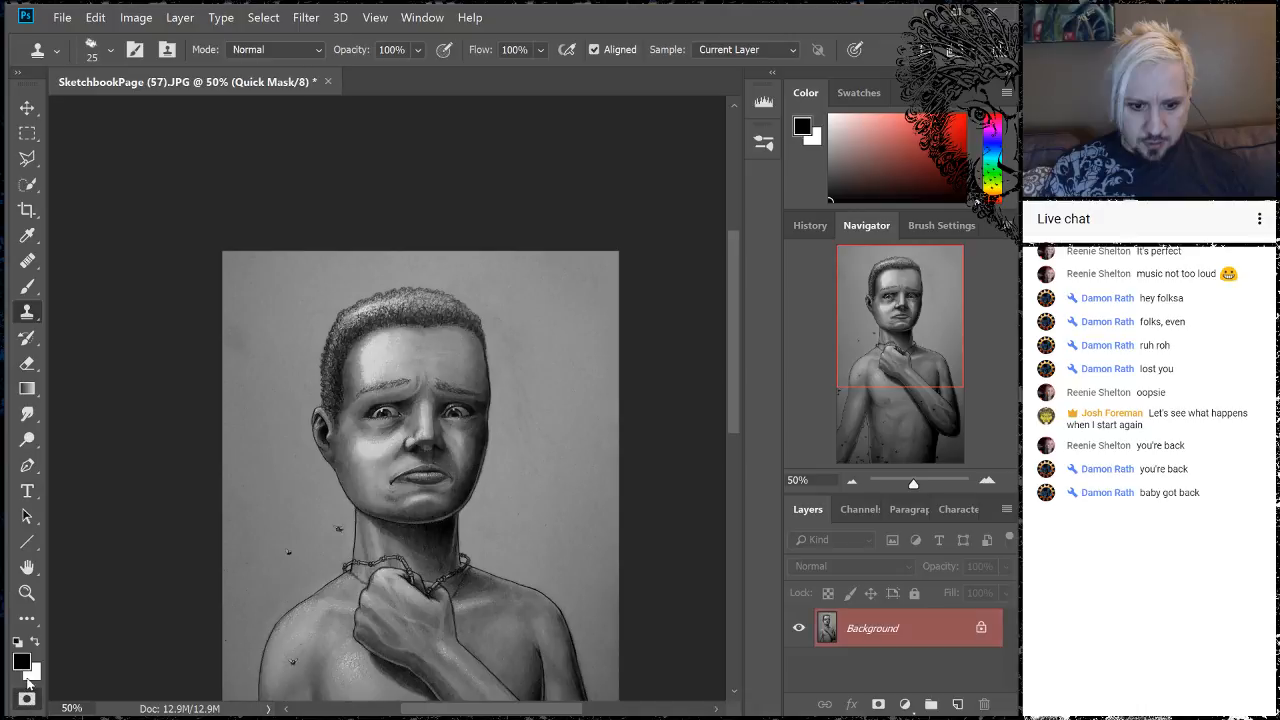
{"action": "left_click", "coordinate": [27, 286]}
{"action": "mouse_move", "coordinate": [380, 374]}
{"action": "left_mouse_down"}
{"action": "mouse_move", "coordinate": [392, 350]}
{"action": "mouse_move", "coordinate": [384, 376]}
{"action": "left_mouse_up"}
{"action": "key", "text": "bracketright"}
{"action": "key", "text": "bracketright"}
{"action": "key", "text": "bracketright"}
{"action": "key", "text": "bracketright"}
{"action": "key", "text": "bracketright"}
{"action": "key", "text": "bracketright"}
{"action": "key", "text": "bracketright"}
{"action": "key", "text": "bracketright"}
{"action": "key", "text": "bracketright"}
{"action": "key", "text": "bracketright"}
{"action": "key", "text": "bracketright"}
{"action": "key", "text": "bracketright"}
{"action": "key", "text": "bracketright"}
{"action": "key", "text": "bracketright"}
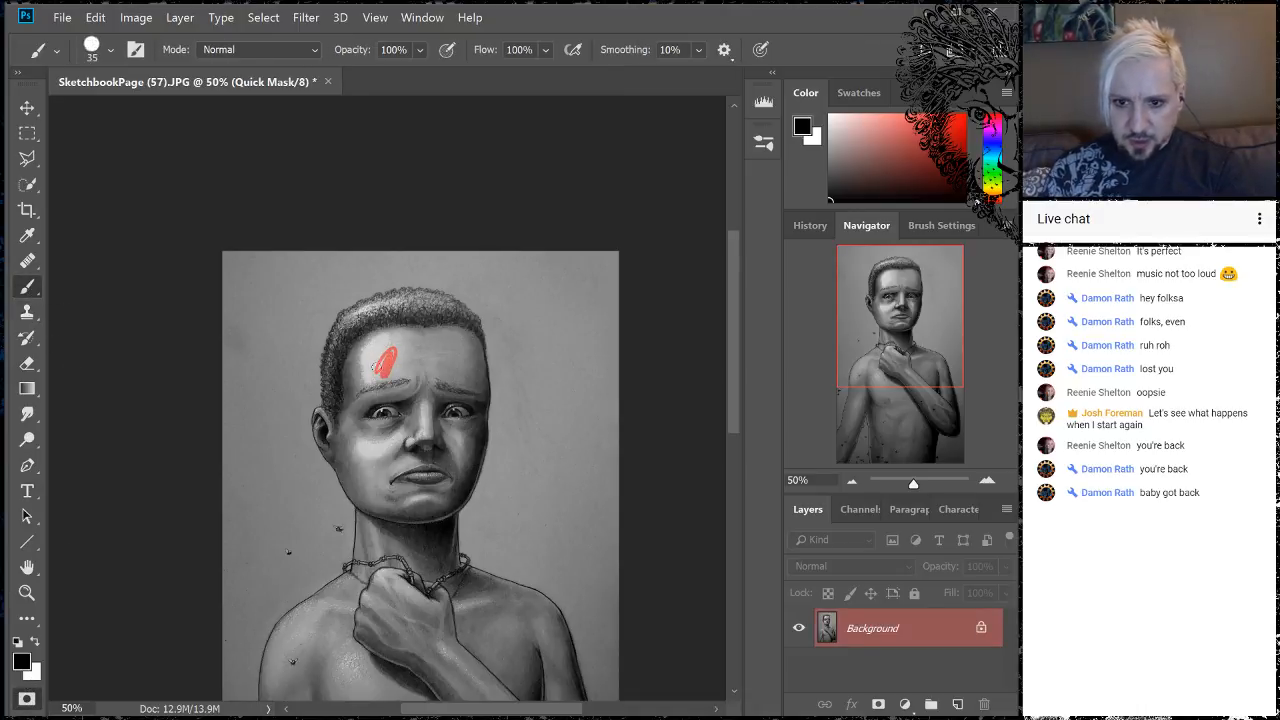
{"action": "left_click_drag", "start_coordinate": [396, 366], "coordinate": [398, 374]}
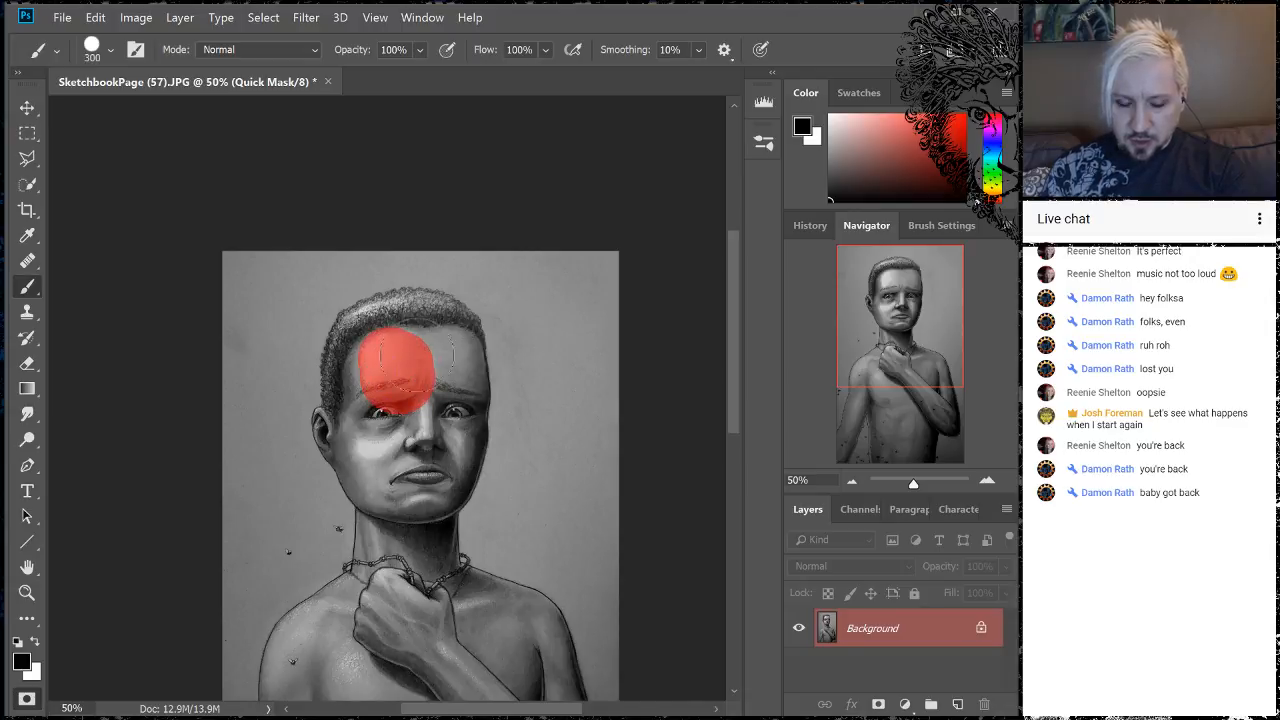
{"action": "left_click", "coordinate": [28, 698]}
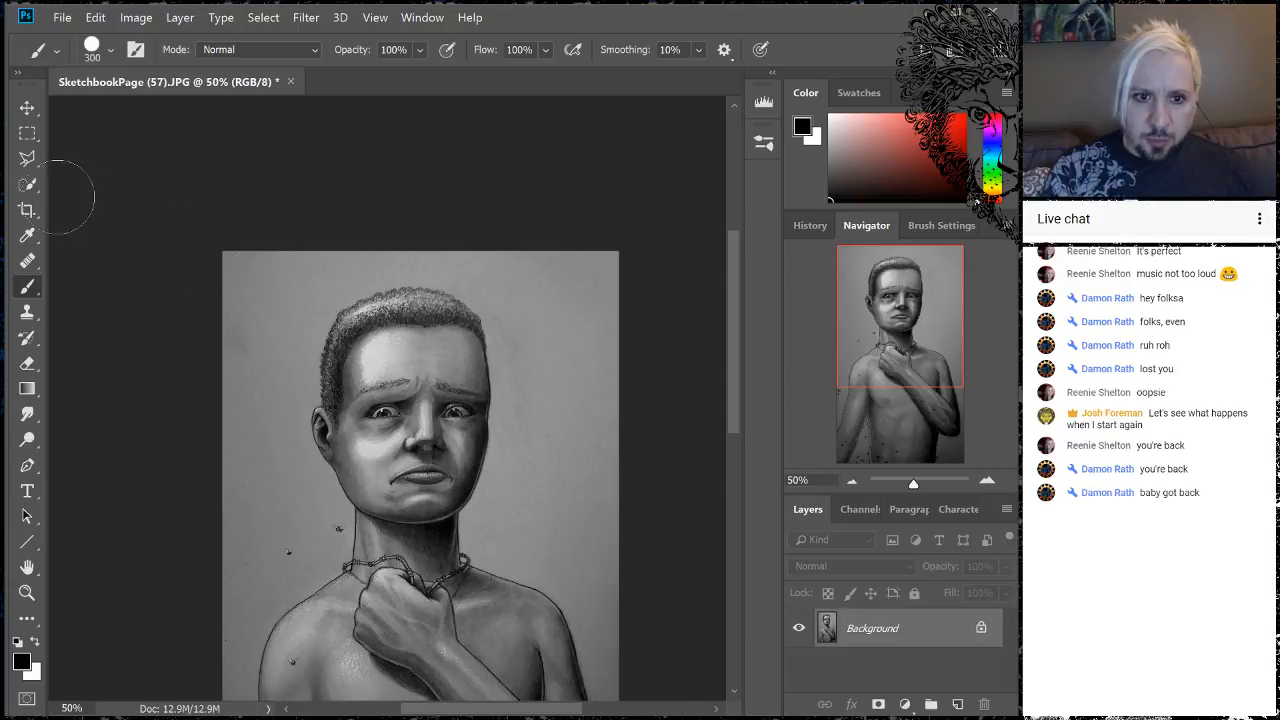
- Select the whole backdrop around the figure with the Quick Selection tool, including the gaps between the arms and torso
{"action": "left_click", "coordinate": [28, 186]}
{"action": "mouse_move", "coordinate": [305, 306]}
{"action": "left_mouse_down"}
{"action": "mouse_move", "coordinate": [310, 362]}
{"action": "mouse_move", "coordinate": [290, 456]}
{"action": "left_mouse_up"}
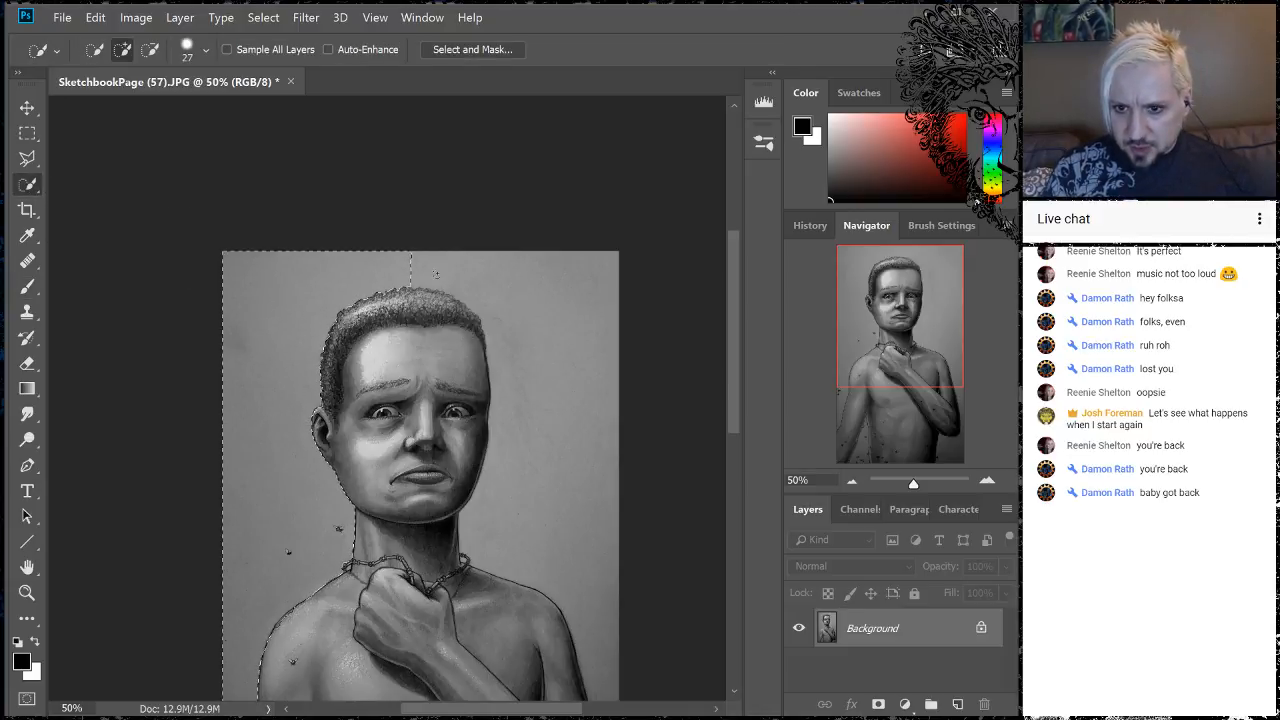
{"action": "left_click_drag", "start_coordinate": [461, 273], "coordinate": [537, 320]}
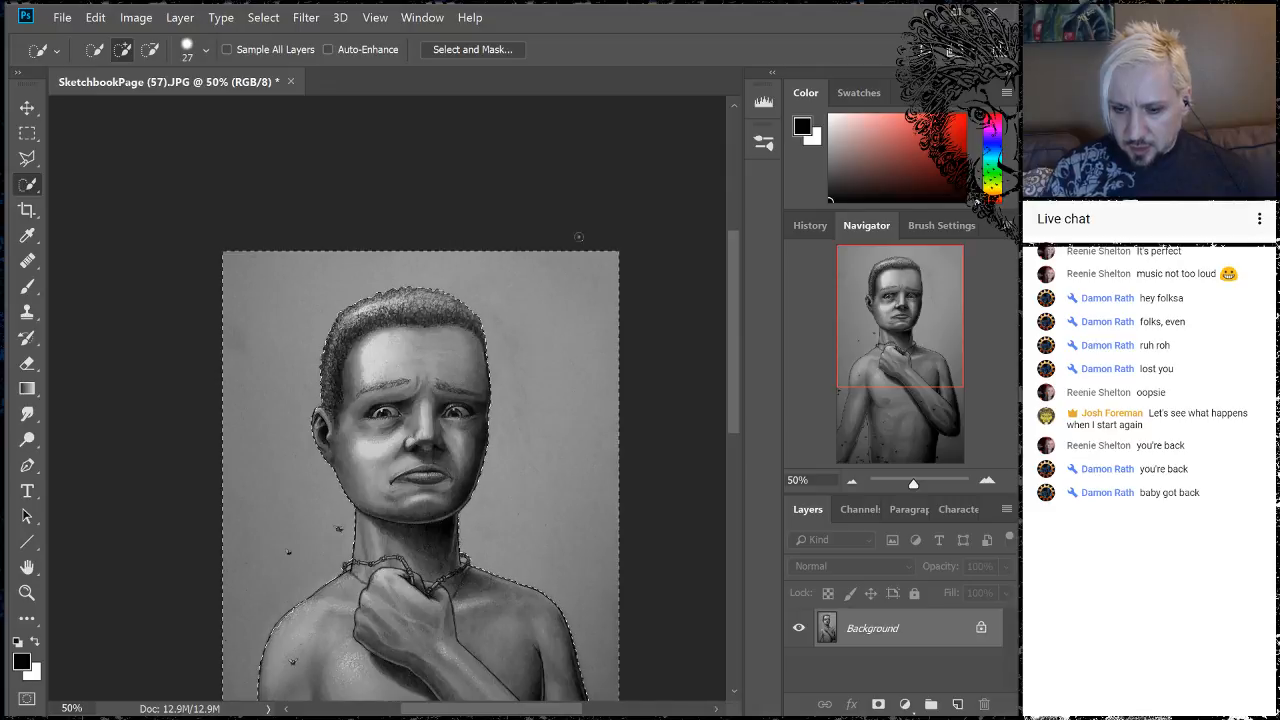
{"action": "left_click_drag", "start_coordinate": [928, 357], "coordinate": [927, 356]}
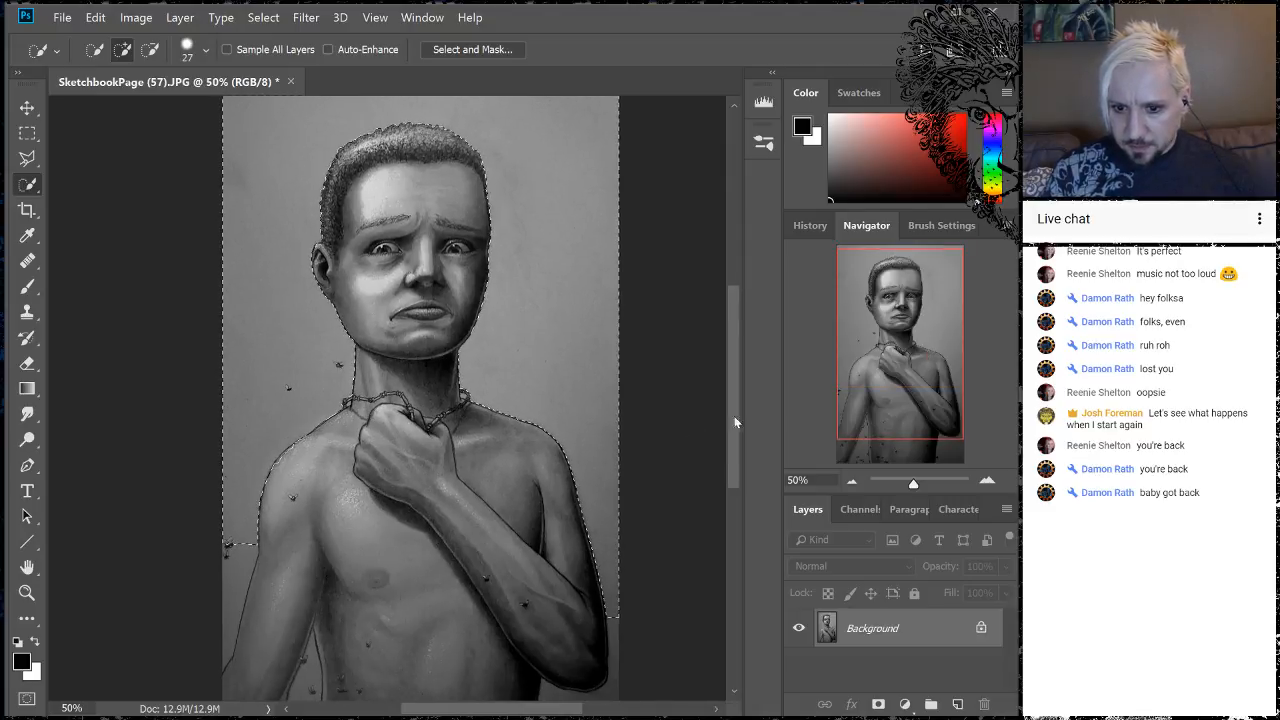
{"action": "mouse_move", "coordinate": [219, 567]}
{"action": "left_mouse_down"}
{"action": "mouse_move", "coordinate": [237, 589]}
{"action": "mouse_move", "coordinate": [311, 671]}
{"action": "mouse_move", "coordinate": [313, 659]}
{"action": "mouse_move", "coordinate": [311, 682]}
{"action": "mouse_move", "coordinate": [311, 654]}
{"action": "mouse_move", "coordinate": [311, 692]}
{"action": "left_mouse_up"}
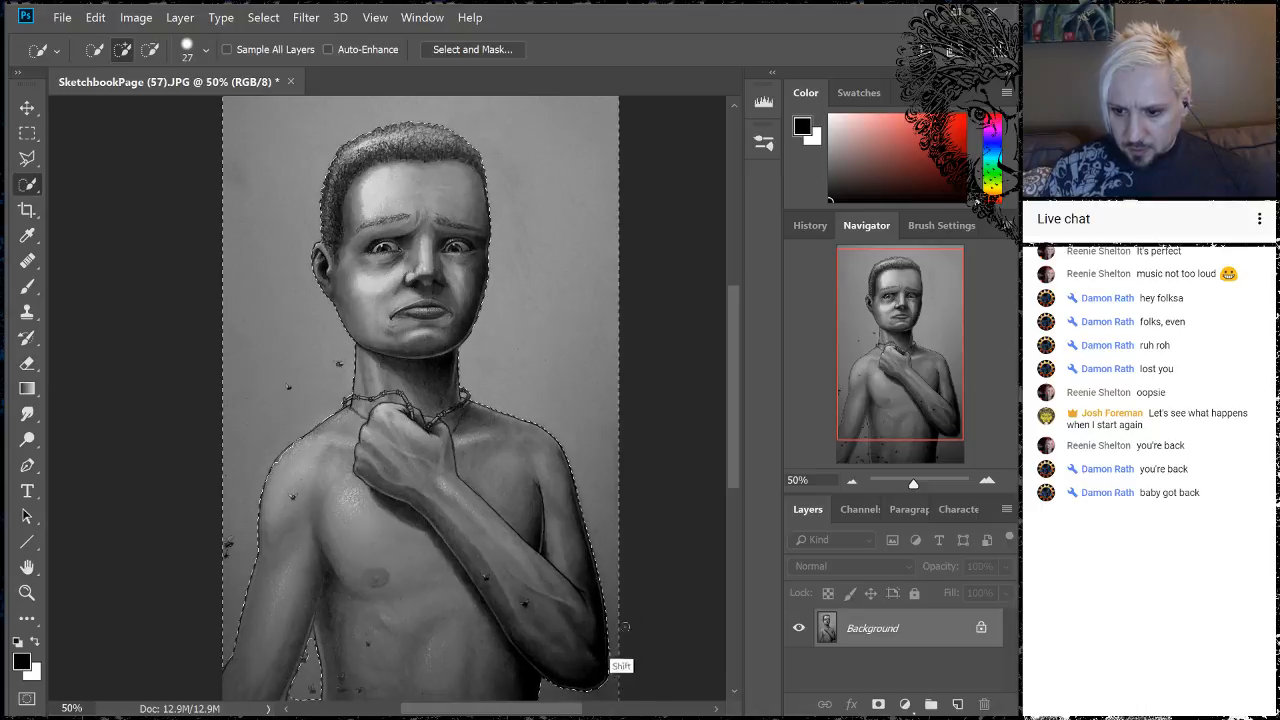
{"action": "left_click_drag", "start_coordinate": [903, 323], "coordinate": [897, 380]}
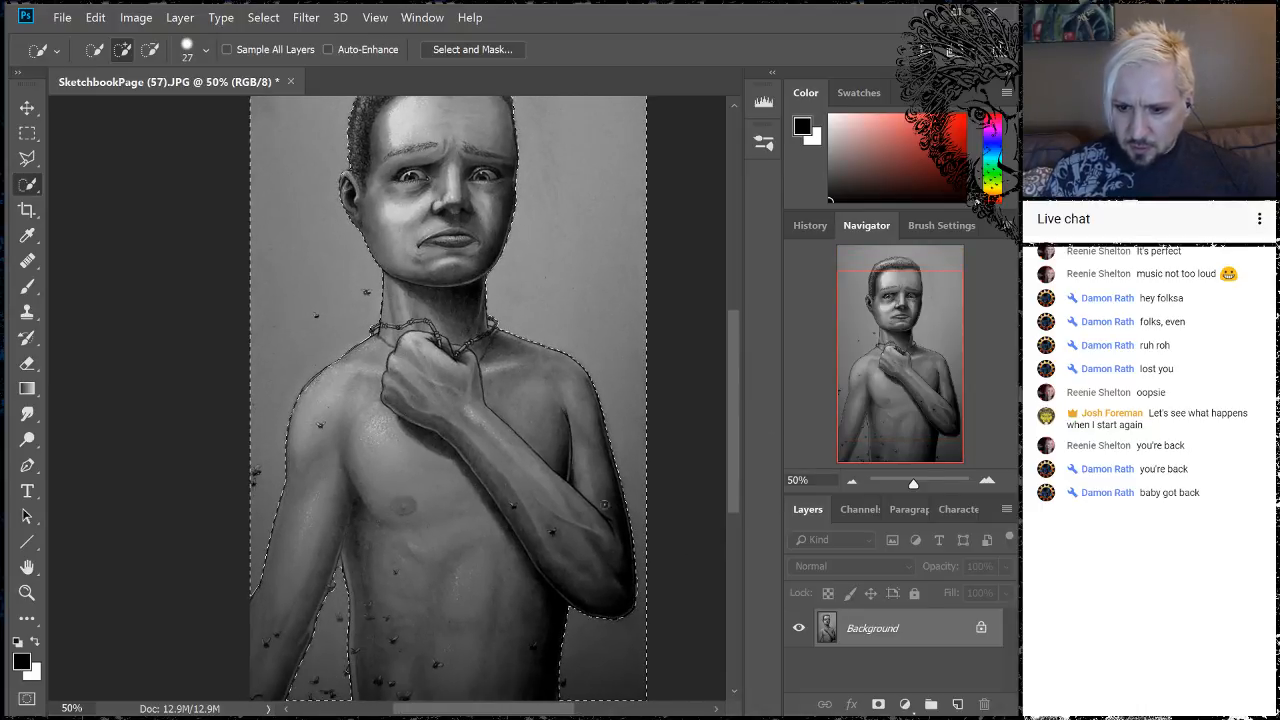
- Convert the backdrop selection to a quick mask and soften its edge with a 3.2-pixel Gaussian Blur
{"action": "left_click", "coordinate": [24, 702]}
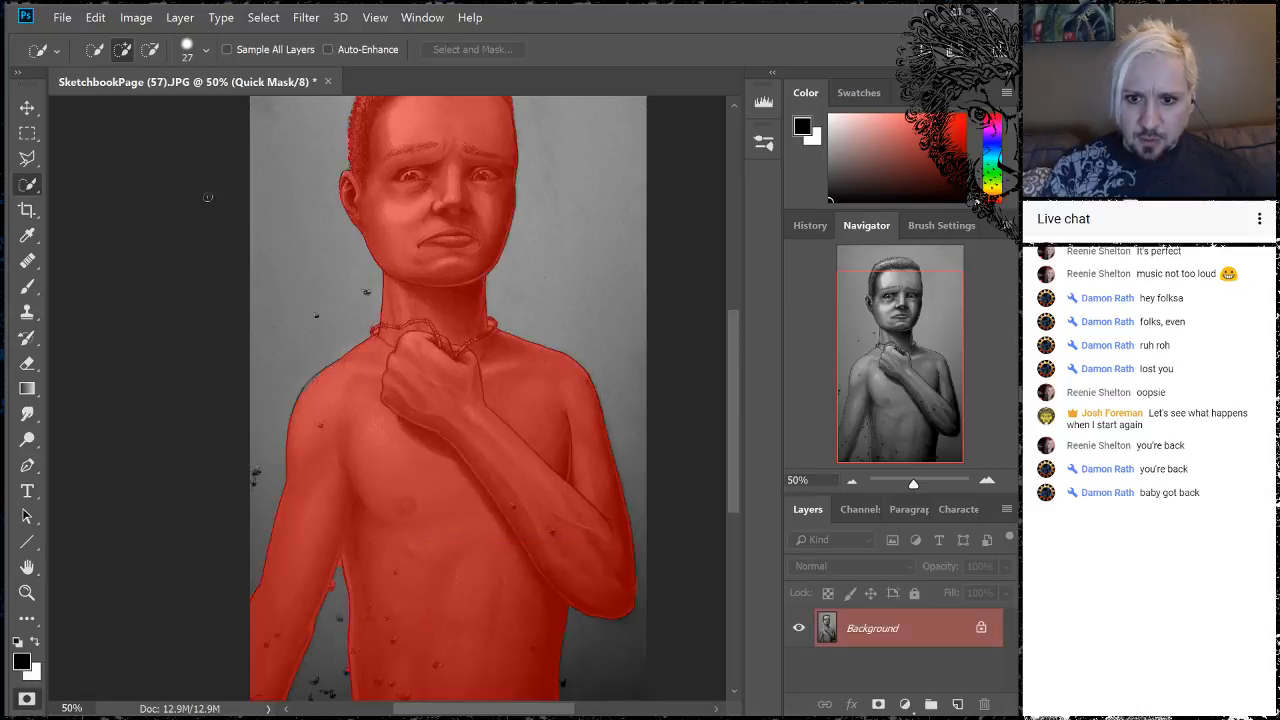
{"action": "left_click", "coordinate": [308, 20]}
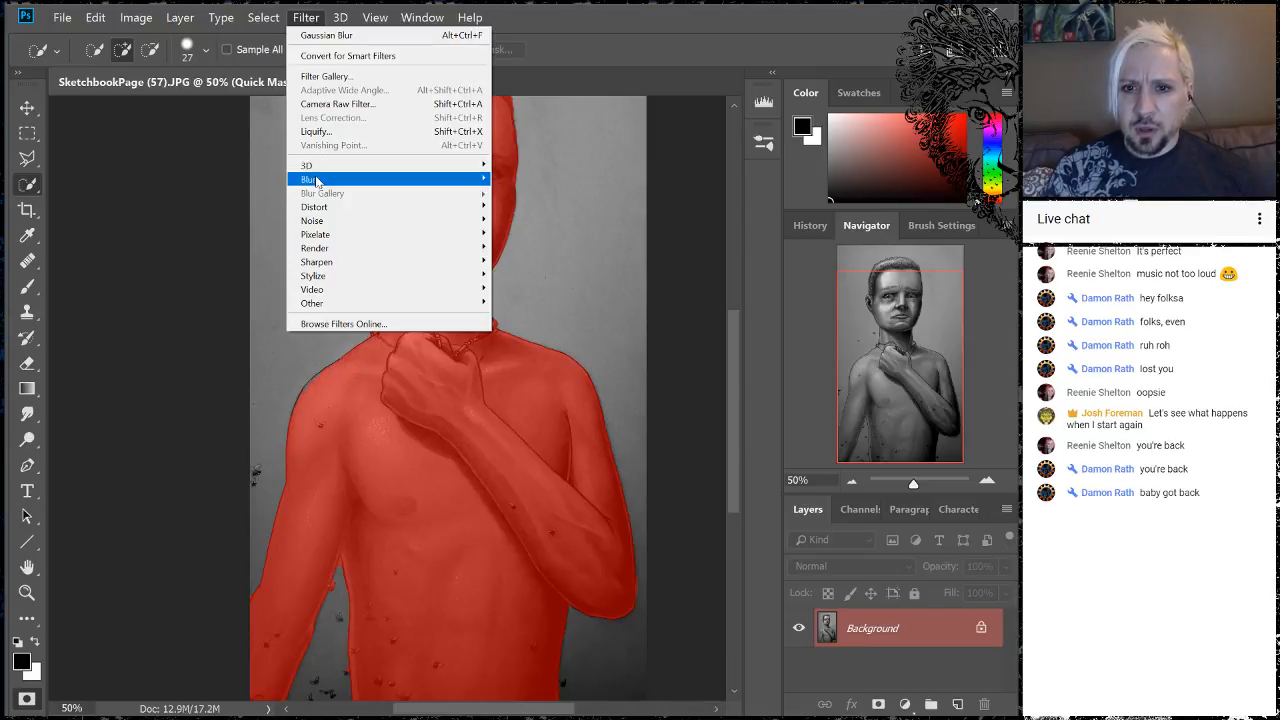
{"action": "mouse_move", "coordinate": [318, 182]}
{"action": "left_click", "coordinate": [246, 235]}
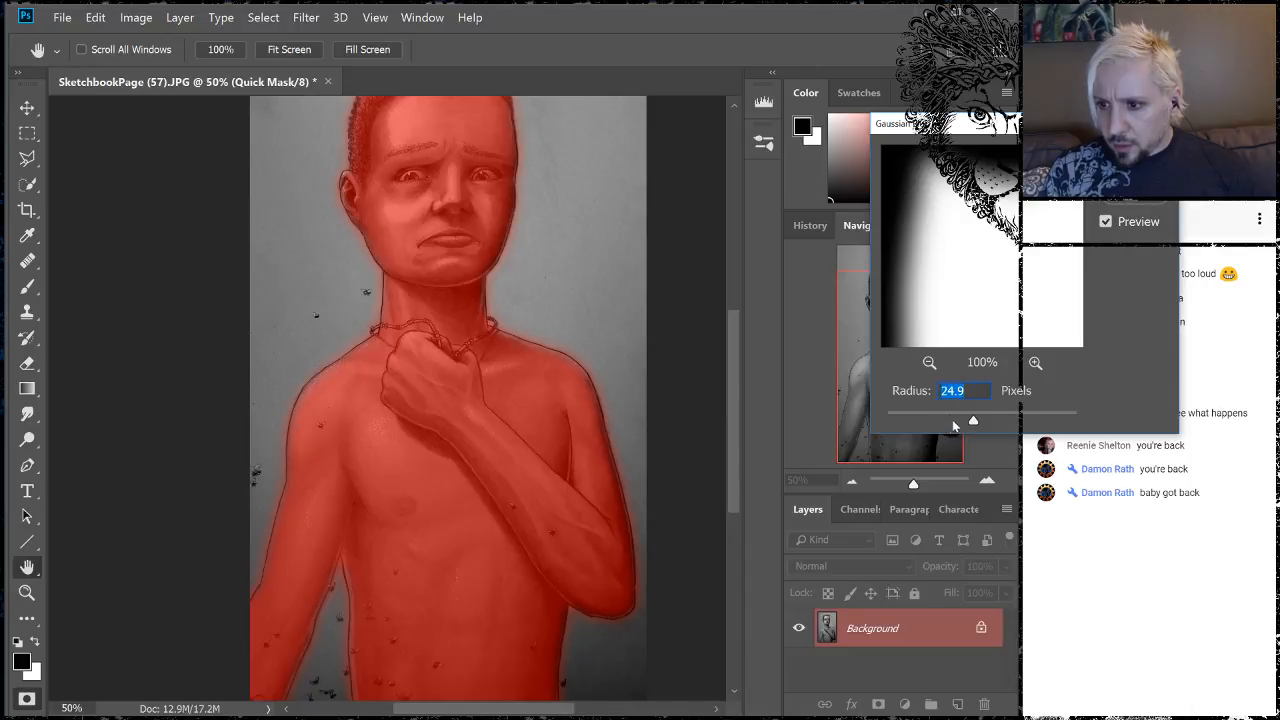
{"action": "left_click_drag", "start_coordinate": [953, 425], "coordinate": [920, 421]}
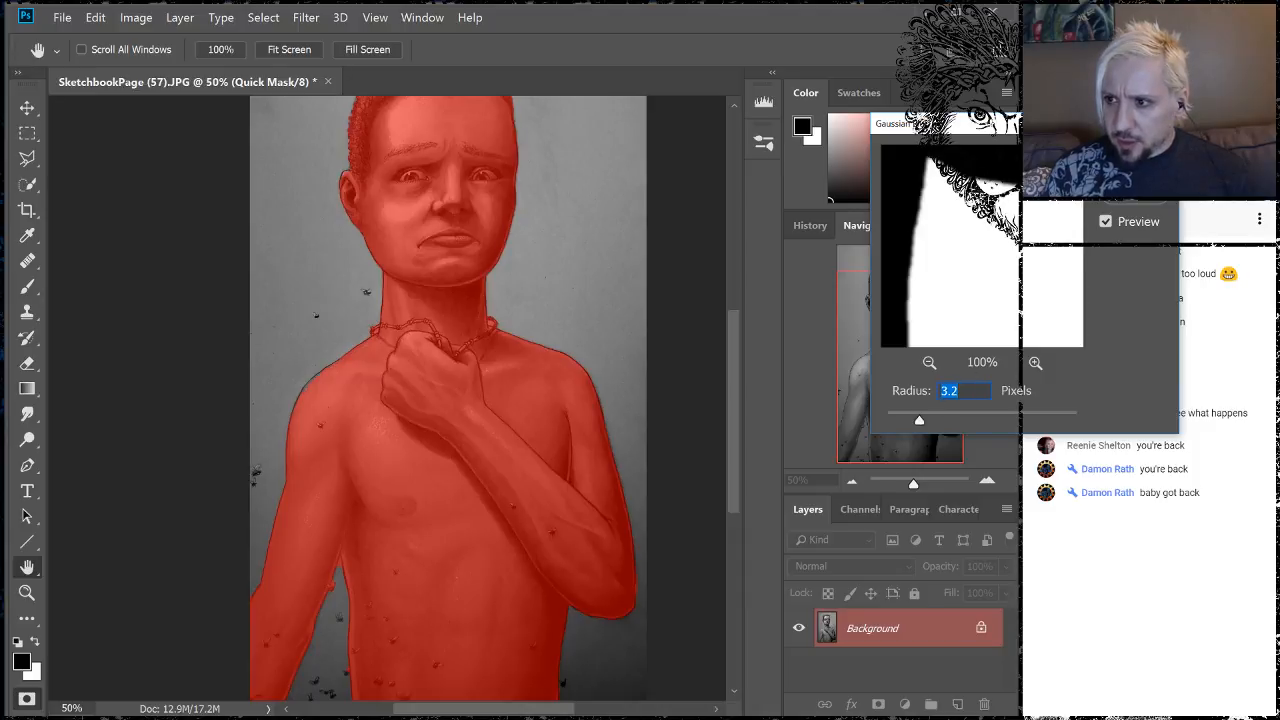
{"action": "key", "text": "Return"}
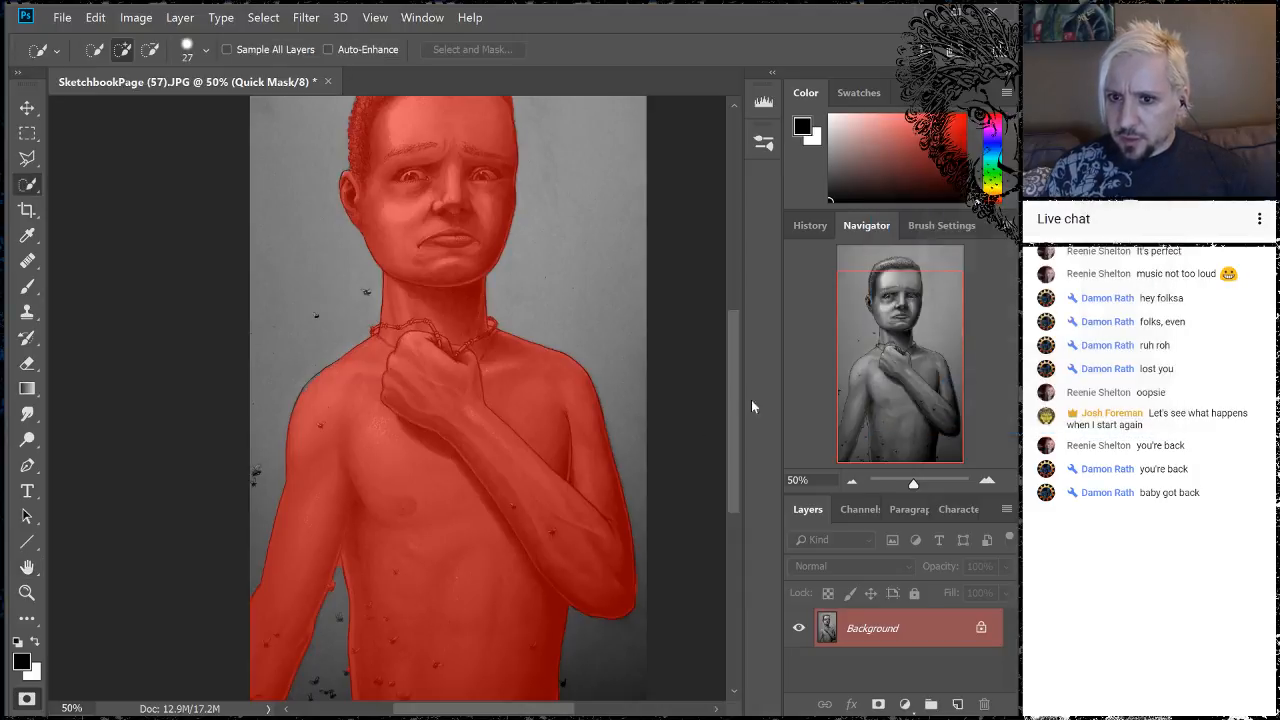
- Paint the missed sliver along the shoulder outline beside the clenched hand into the quick mask with a 9 px black brush
{"action": "left_click", "coordinate": [988, 484]}
{"action": "left_click", "coordinate": [988, 484]}
{"action": "left_click", "coordinate": [988, 484]}
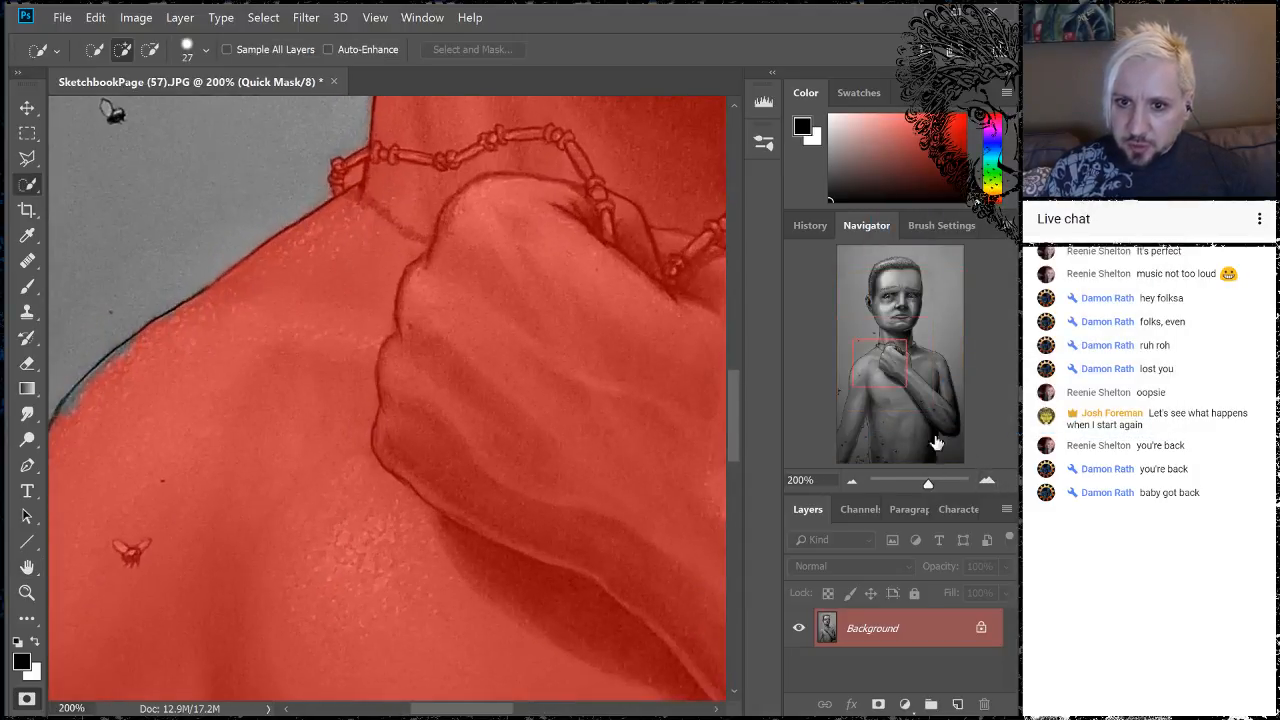
{"action": "left_click", "coordinate": [27, 286]}
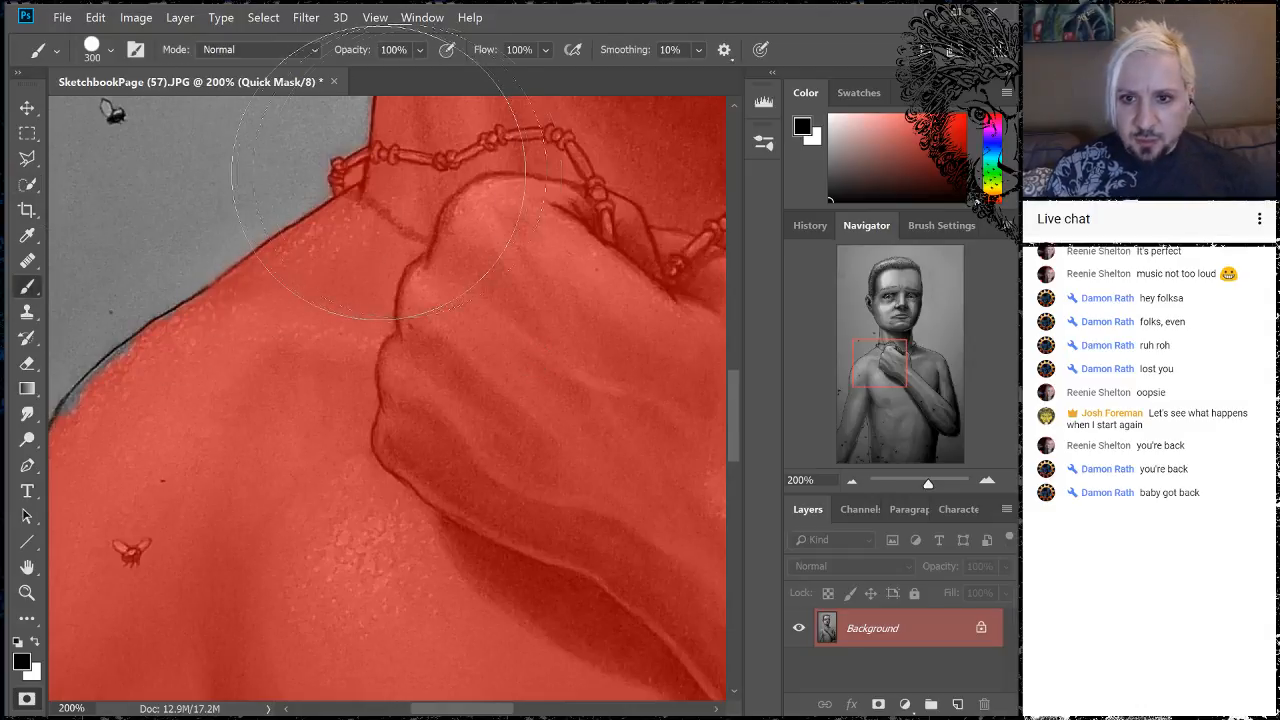
{"action": "key", "text": "bracketleft"}
{"action": "key", "text": "bracketleft"}
{"action": "key", "text": "bracketleft"}
{"action": "key", "text": "bracketleft"}
{"action": "key", "text": "bracketleft"}
{"action": "key", "text": "bracketleft"}
{"action": "key", "text": "bracketleft"}
{"action": "key", "text": "bracketleft"}
{"action": "key", "text": "bracketleft"}
{"action": "key", "text": "bracketleft"}
{"action": "key", "text": "bracketleft"}
{"action": "key", "text": "bracketleft"}
{"action": "key", "text": "bracketleft"}
{"action": "key", "text": "bracketleft"}
{"action": "key", "text": "bracketleft"}
{"action": "key", "text": "bracketleft"}
{"action": "key", "text": "bracketleft"}
{"action": "key", "text": "bracketleft"}
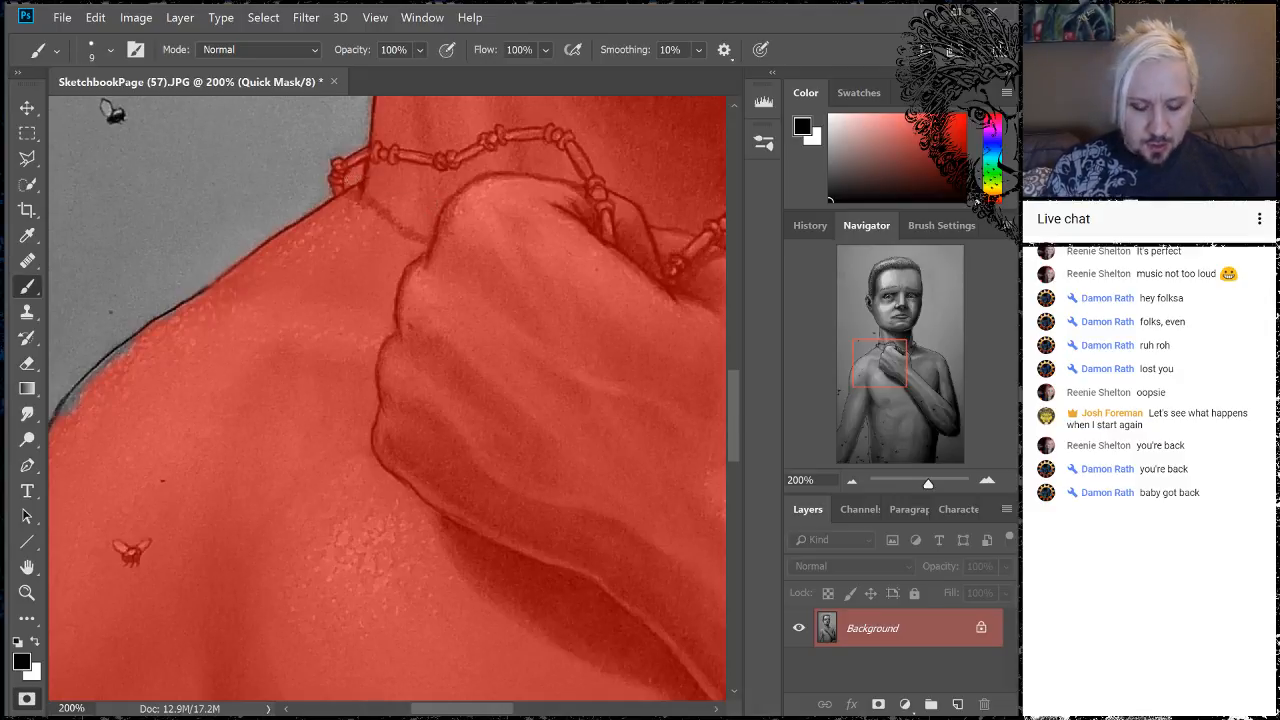
{"action": "key", "text": "x"}
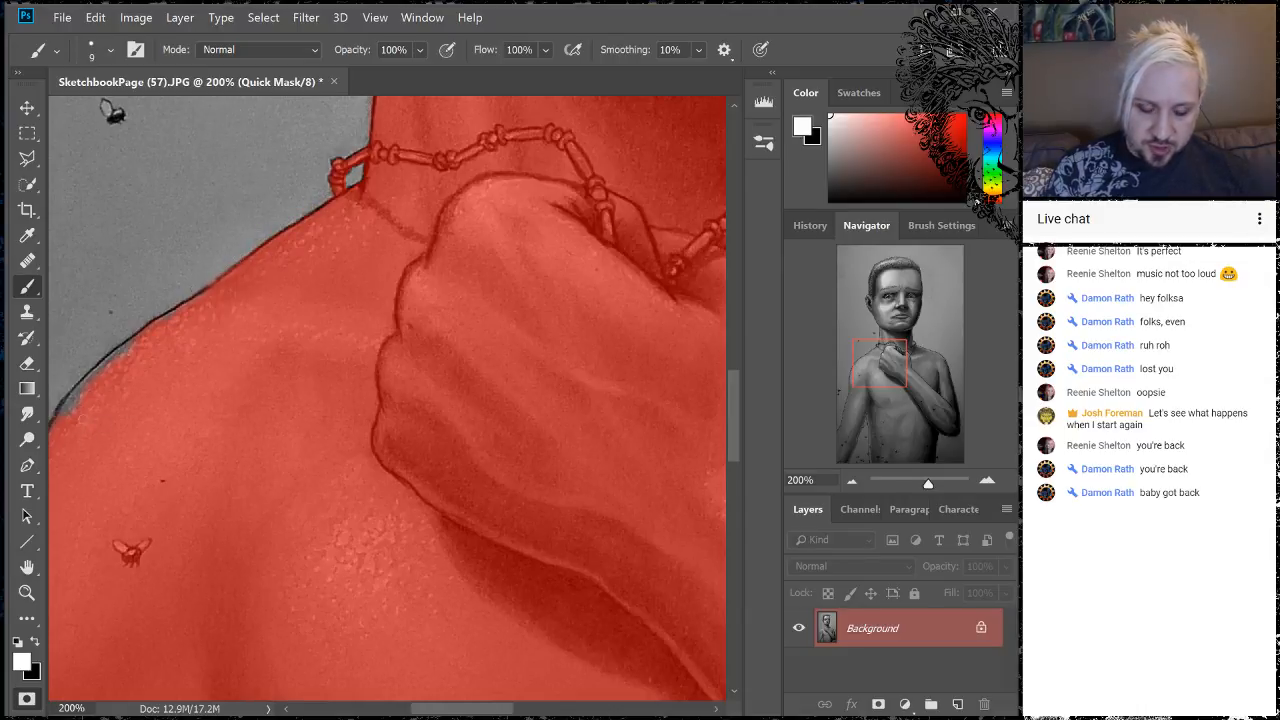
{"action": "key", "text": "x"}
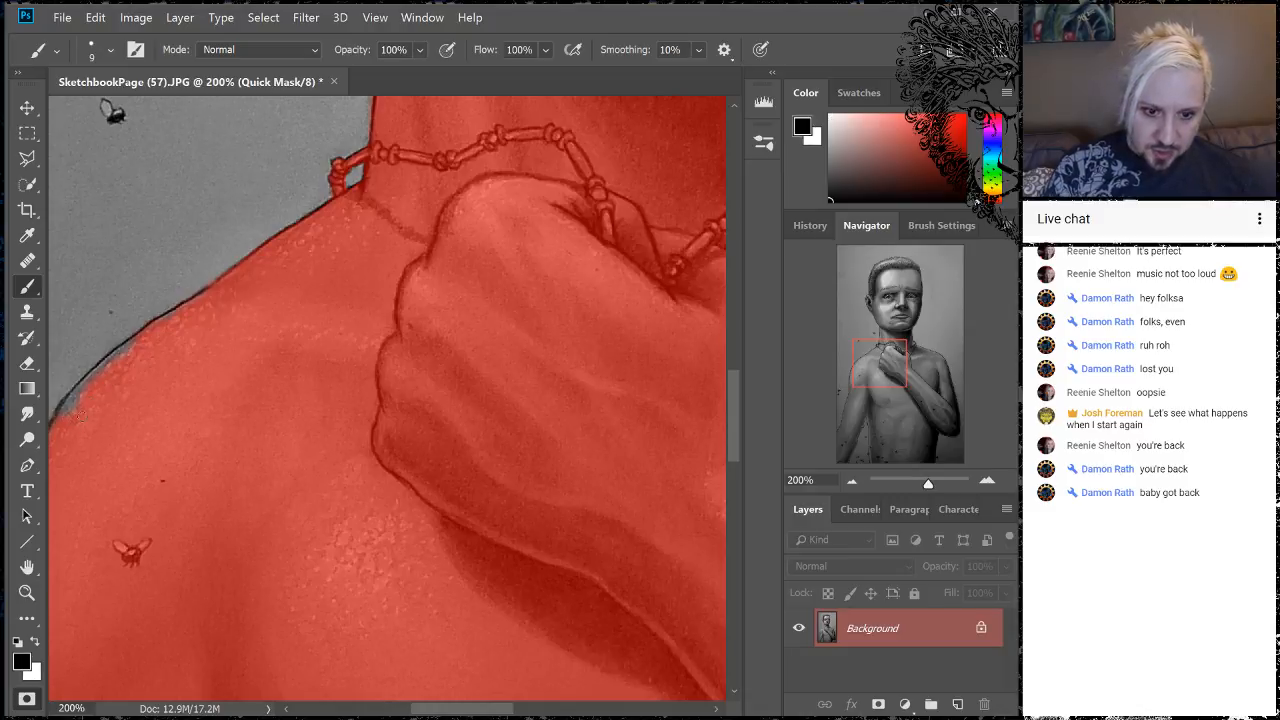
{"action": "left_click_drag", "start_coordinate": [69, 411], "coordinate": [95, 381]}
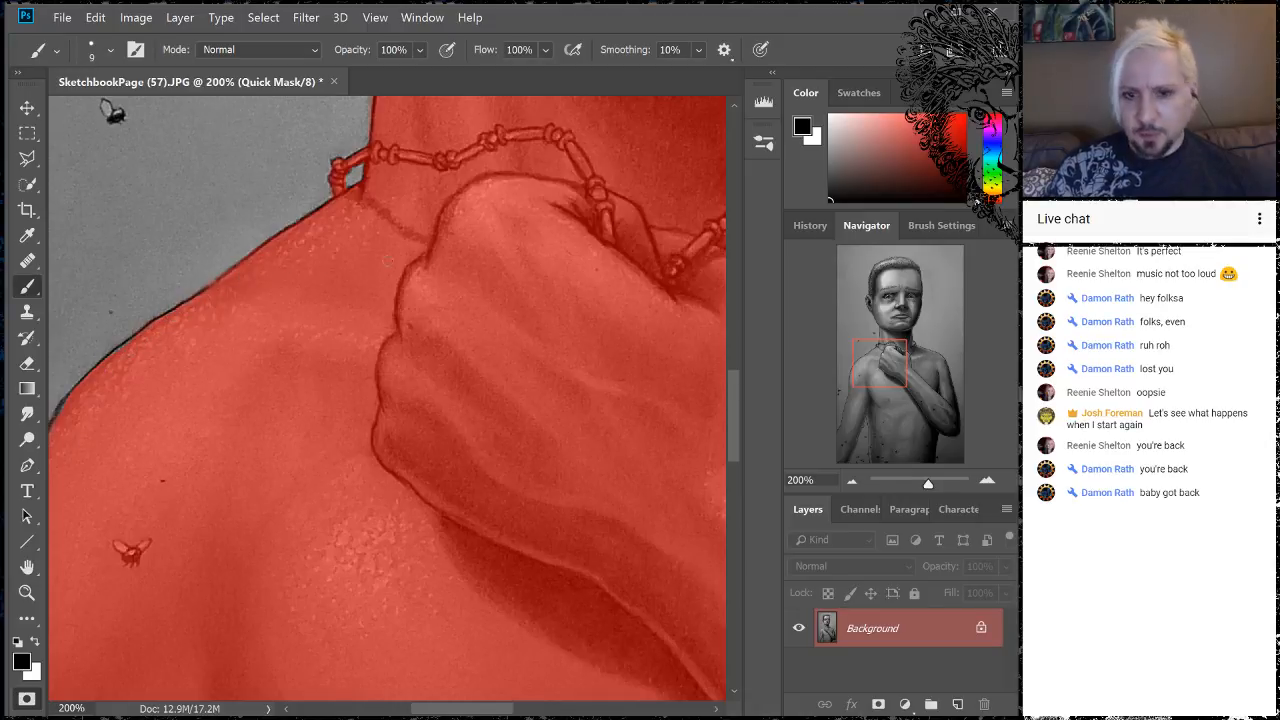
{"action": "left_click_drag", "start_coordinate": [555, 312], "coordinate": [134, 371]}
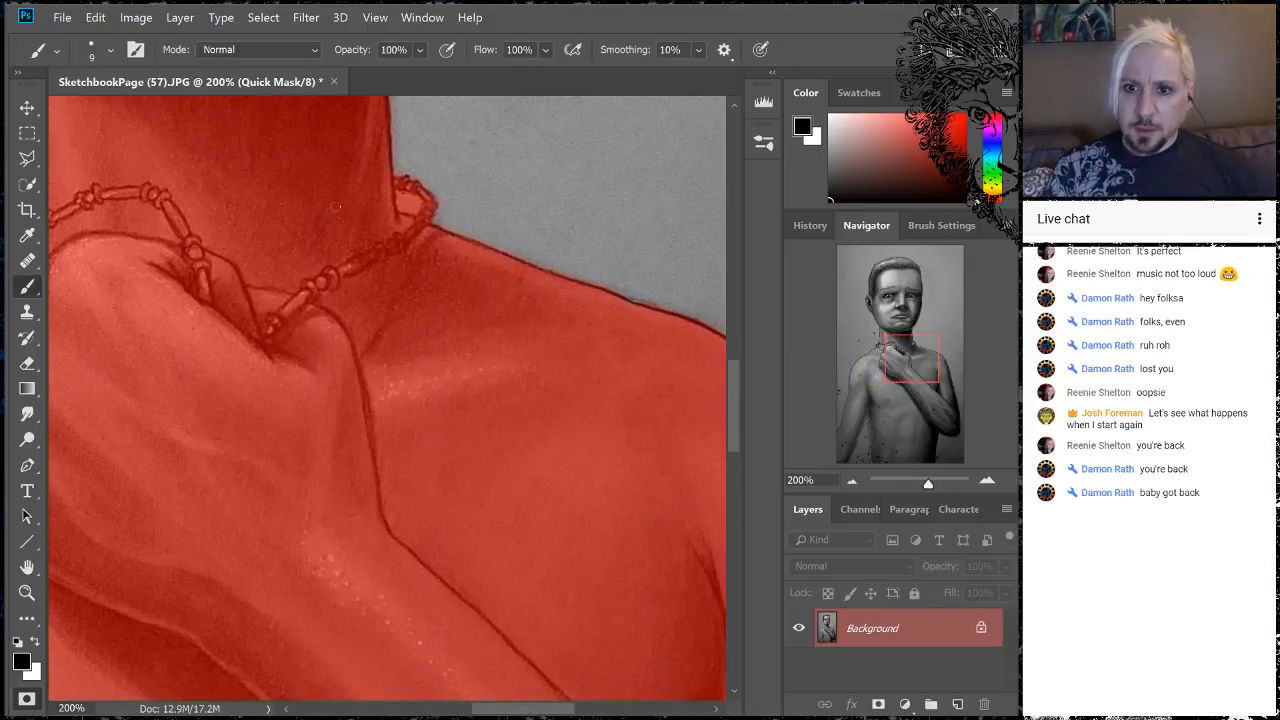
- Clear the quick mask from the small opening in the necklace loop beside the neck with the 9 px white brush
{"action": "key", "text": "x"}
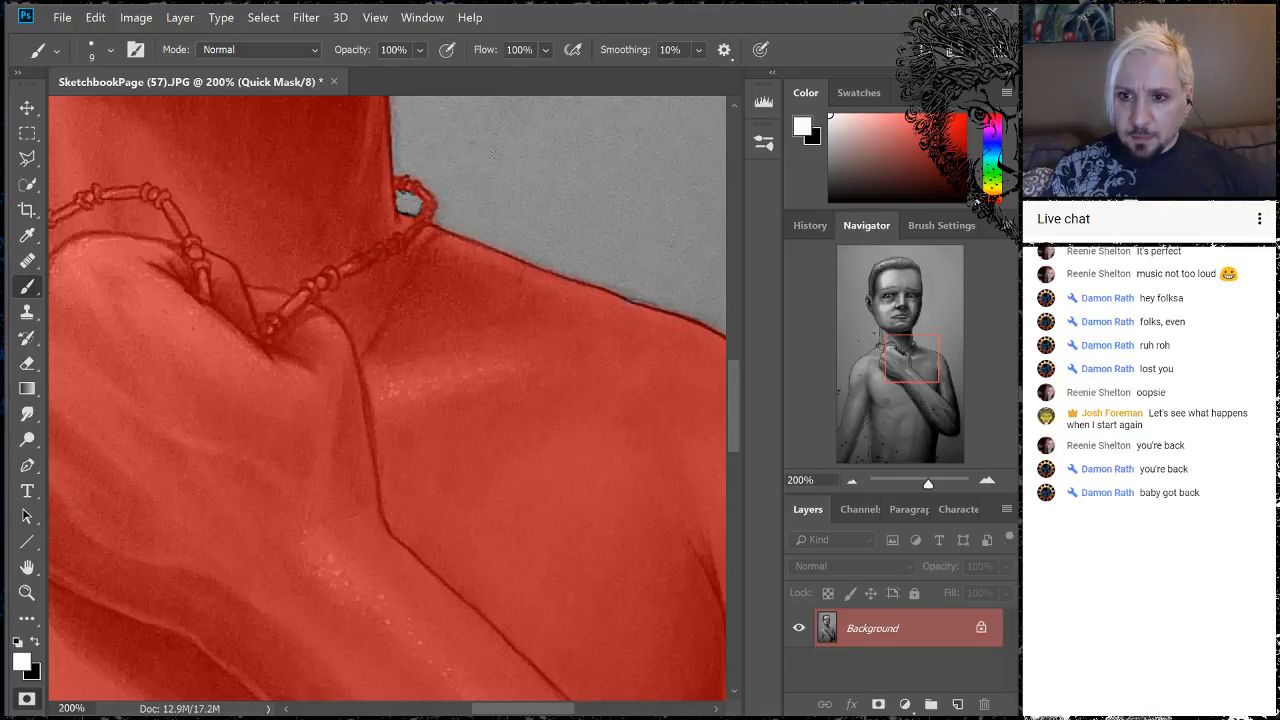
{"action": "left_click_drag", "start_coordinate": [491, 154], "coordinate": [674, 343]}
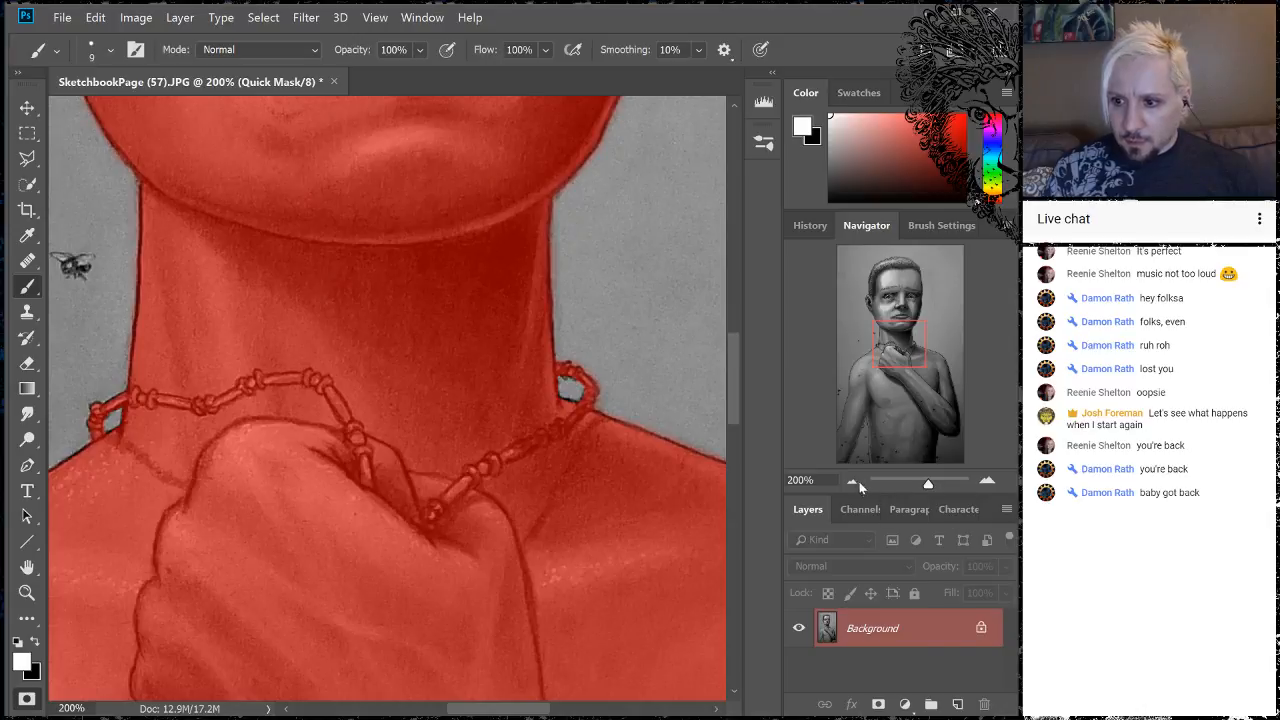
- Switch to the soft round pressure brush and enlarge it to 1000 px for painting the whole figure's quick mask
{"action": "left_click", "coordinate": [853, 484]}
{"action": "left_click", "coordinate": [853, 484]}
{"action": "left_click", "coordinate": [854, 484]}
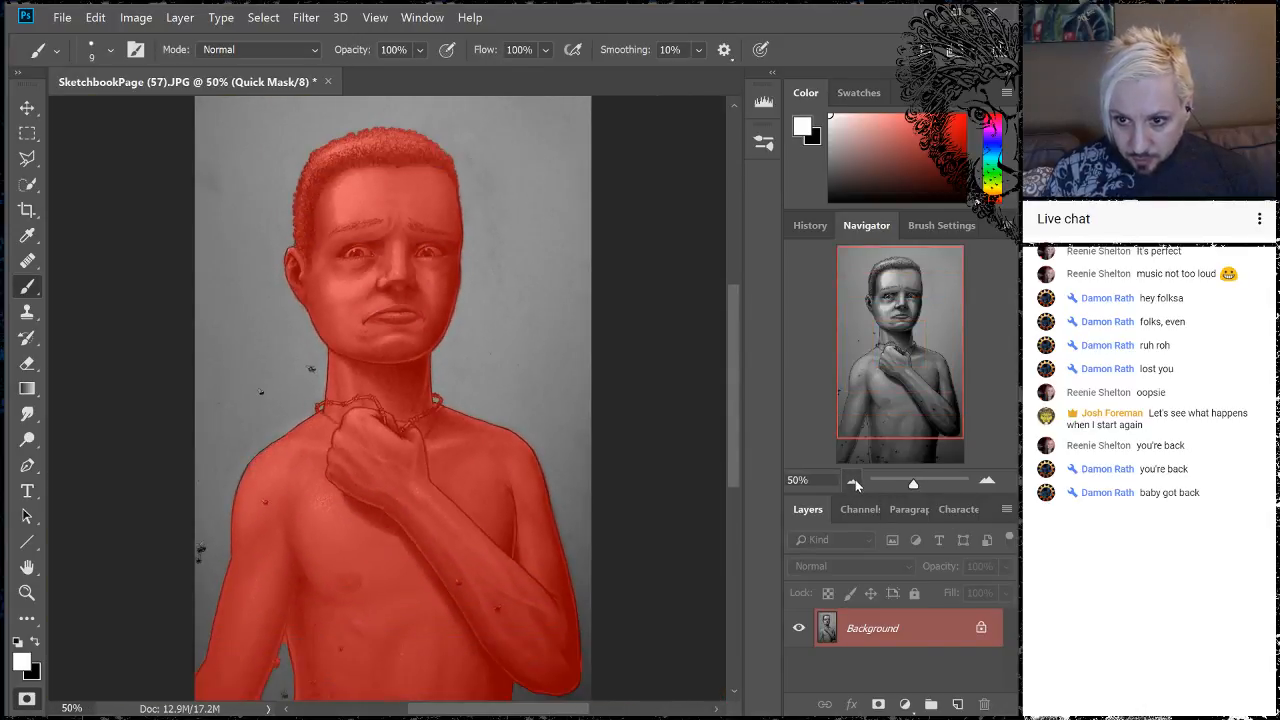
{"action": "left_click", "coordinate": [853, 479]}
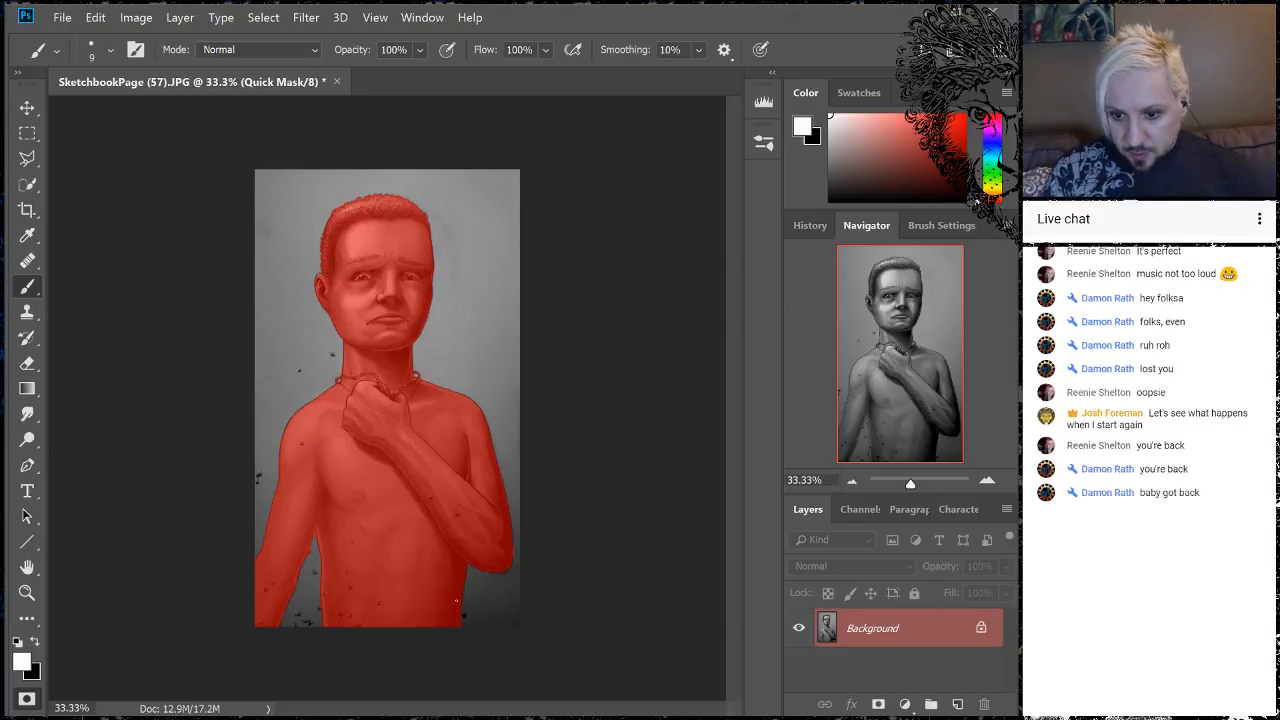
{"action": "right_click", "coordinate": [456, 600]}
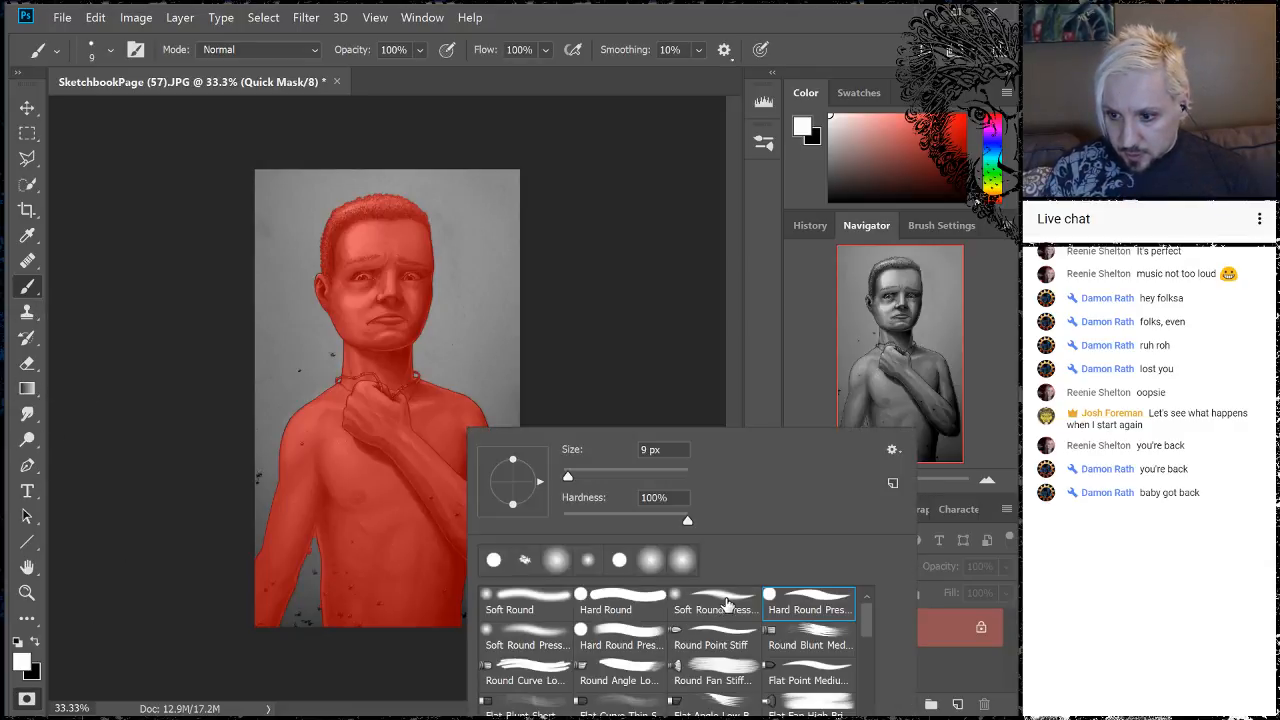
{"action": "left_click", "coordinate": [718, 605]}
{"action": "left_click", "coordinate": [409, 588]}
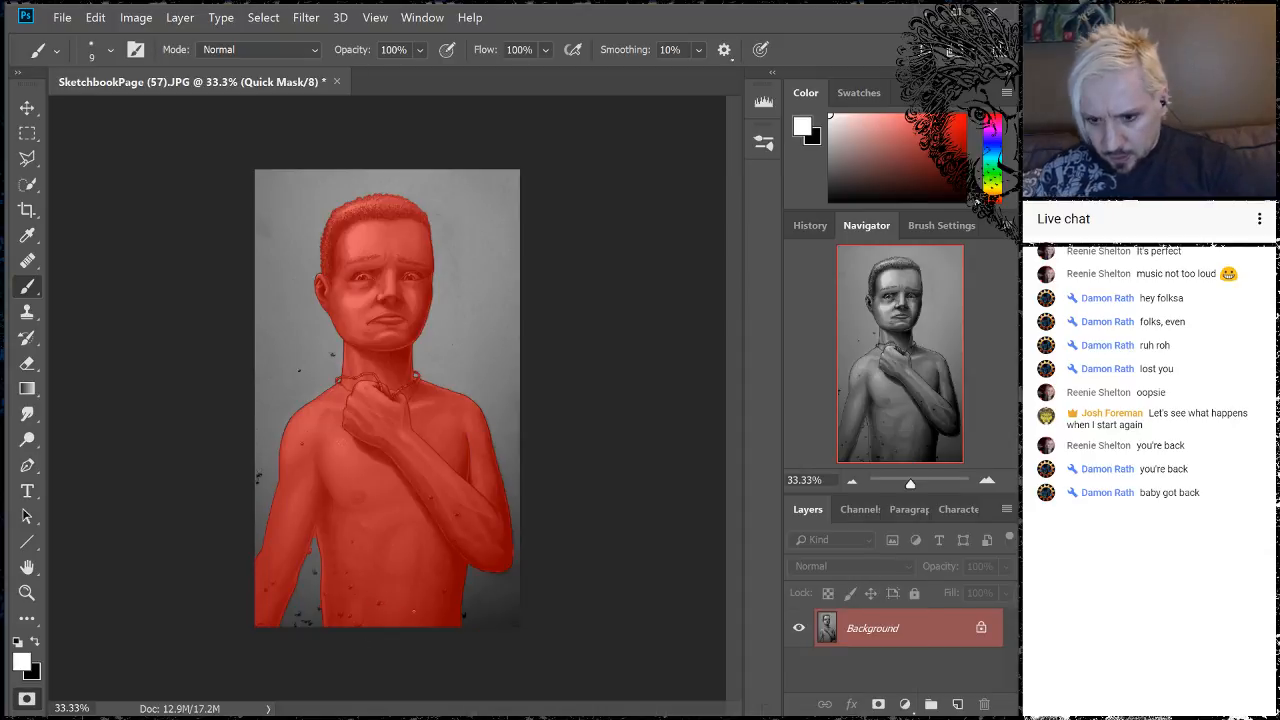
{"action": "key", "text": "bracketright"}
{"action": "key", "text": "bracketright"}
{"action": "key", "text": "bracketright"}
{"action": "key", "text": "bracketright"}
{"action": "key", "text": "bracketright"}
{"action": "key", "text": "bracketright"}
{"action": "key", "text": "bracketright"}
{"action": "key", "text": "bracketright"}
{"action": "key", "text": "bracketright"}
{"action": "key", "text": "bracketright"}
{"action": "key", "text": "bracketright"}
{"action": "key", "text": "bracketright"}
{"action": "key", "text": "bracketright"}
{"action": "key", "text": "bracketright"}
{"action": "key", "text": "bracketright"}
{"action": "key", "text": "bracketright"}
{"action": "key", "text": "bracketright"}
{"action": "key", "text": "bracketright"}
{"action": "key", "text": "bracketright"}
{"action": "key", "text": "bracketright"}
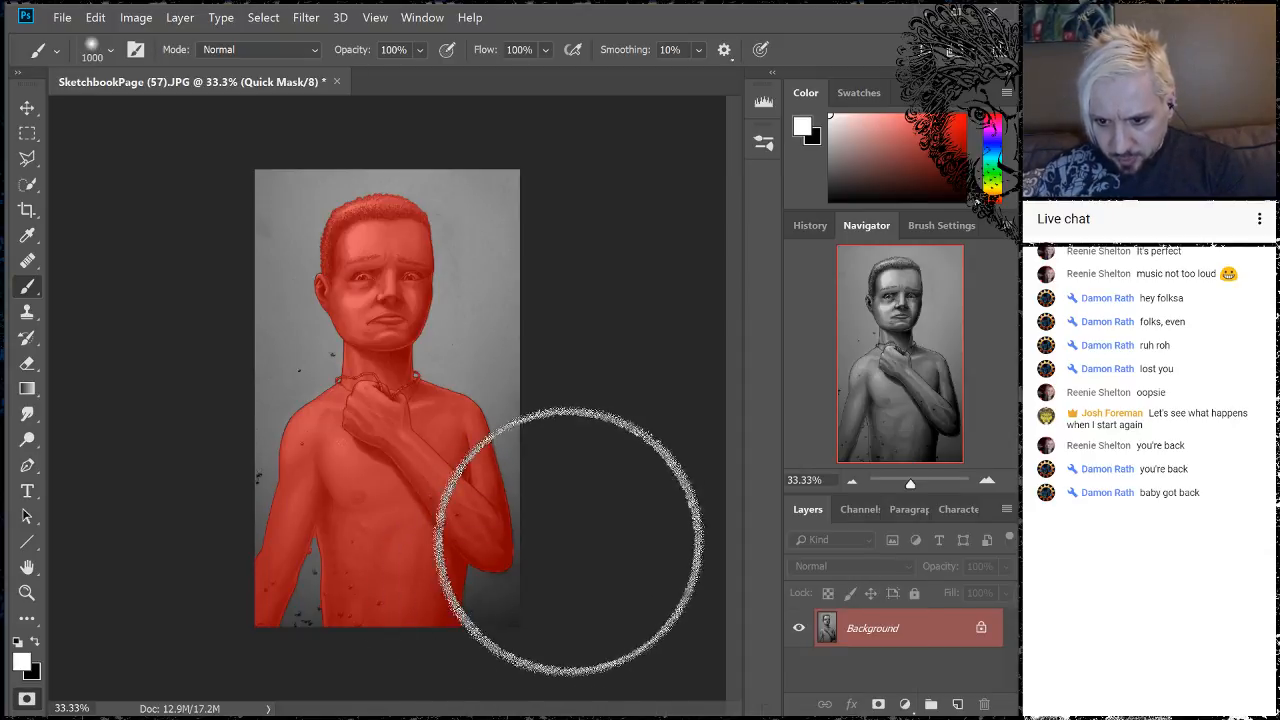
- Fade the lower backdrop into the quick mask with the 1000 px soft black brush and convert the mask to a selection
{"action": "mouse_move", "coordinate": [565, 546]}
{"action": "left_mouse_down"}
{"action": "mouse_move", "coordinate": [483, 586]}
{"action": "mouse_move", "coordinate": [351, 618]}
{"action": "left_mouse_up"}
{"action": "key", "text": "ctrl+z"}
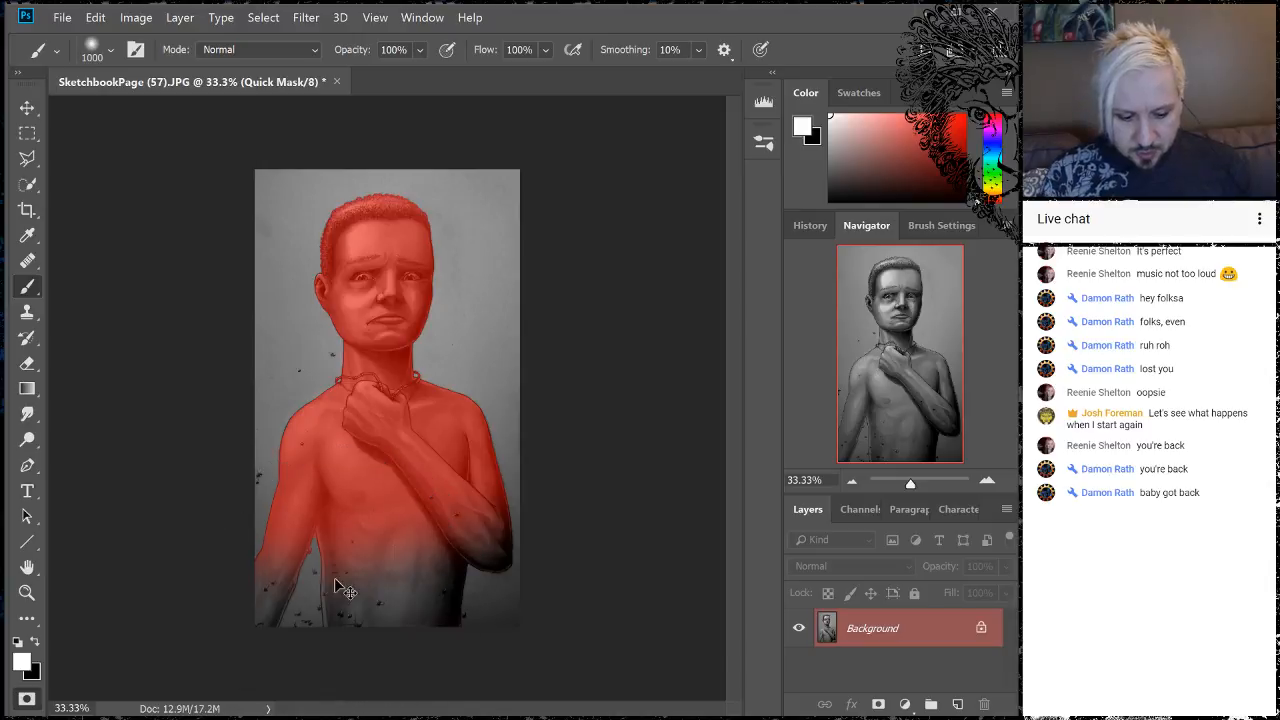
{"action": "key", "text": "x"}
{"action": "mouse_move", "coordinate": [214, 586]}
{"action": "left_mouse_down"}
{"action": "mouse_move", "coordinate": [378, 601]}
{"action": "mouse_move", "coordinate": [580, 572]}
{"action": "left_mouse_up"}
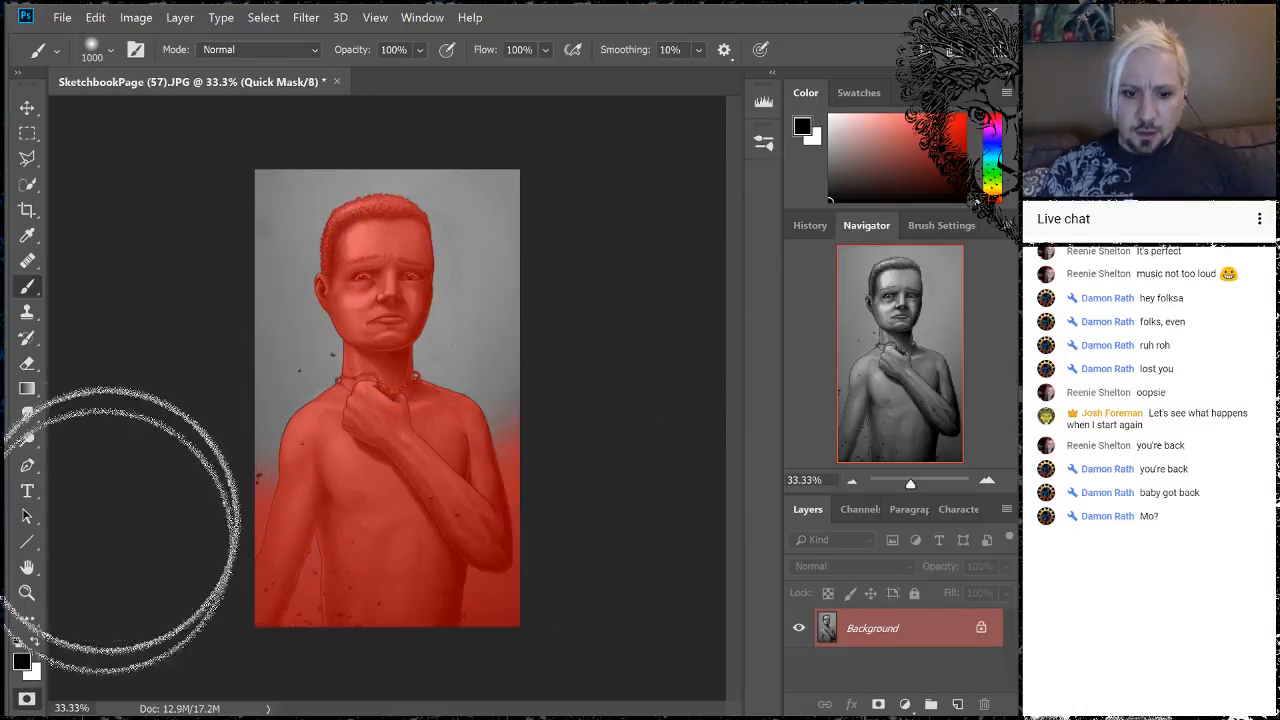
{"action": "left_click", "coordinate": [27, 700]}
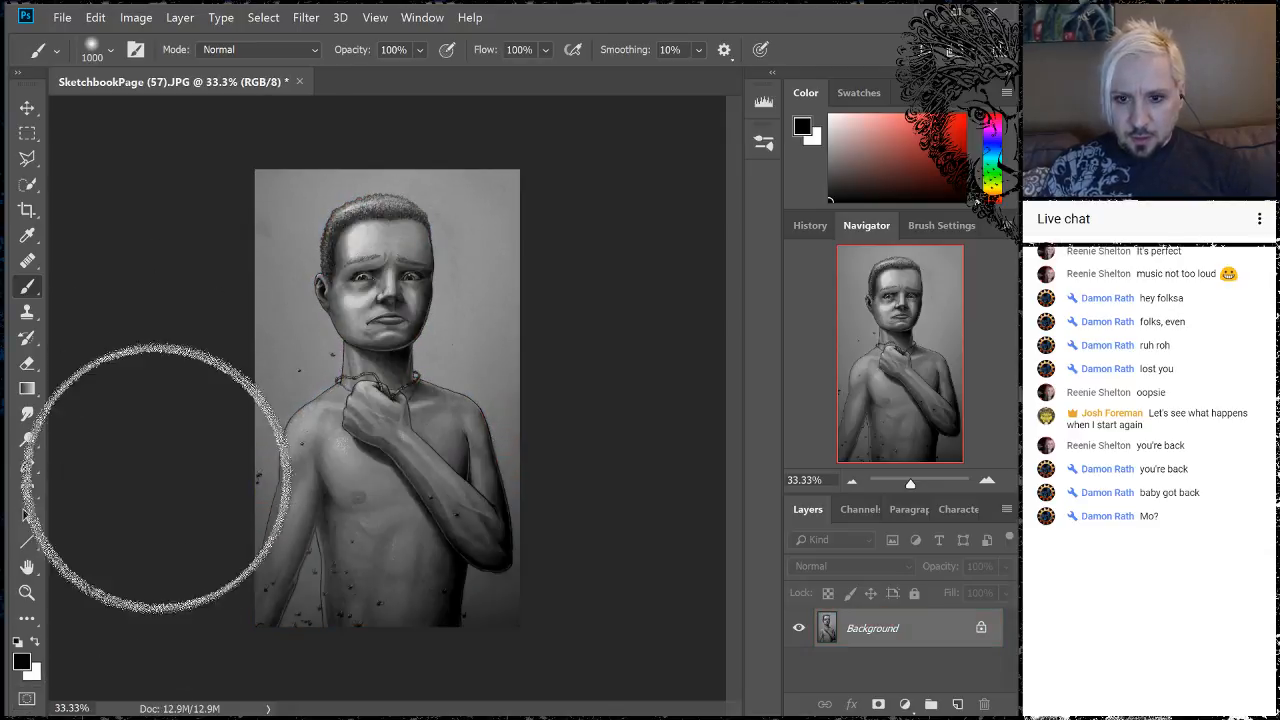
- Apply a Brightness/Contrast adjustment to the selected backdrop with Brightness 83 and Contrast 38
{"action": "left_click", "coordinate": [136, 17]}
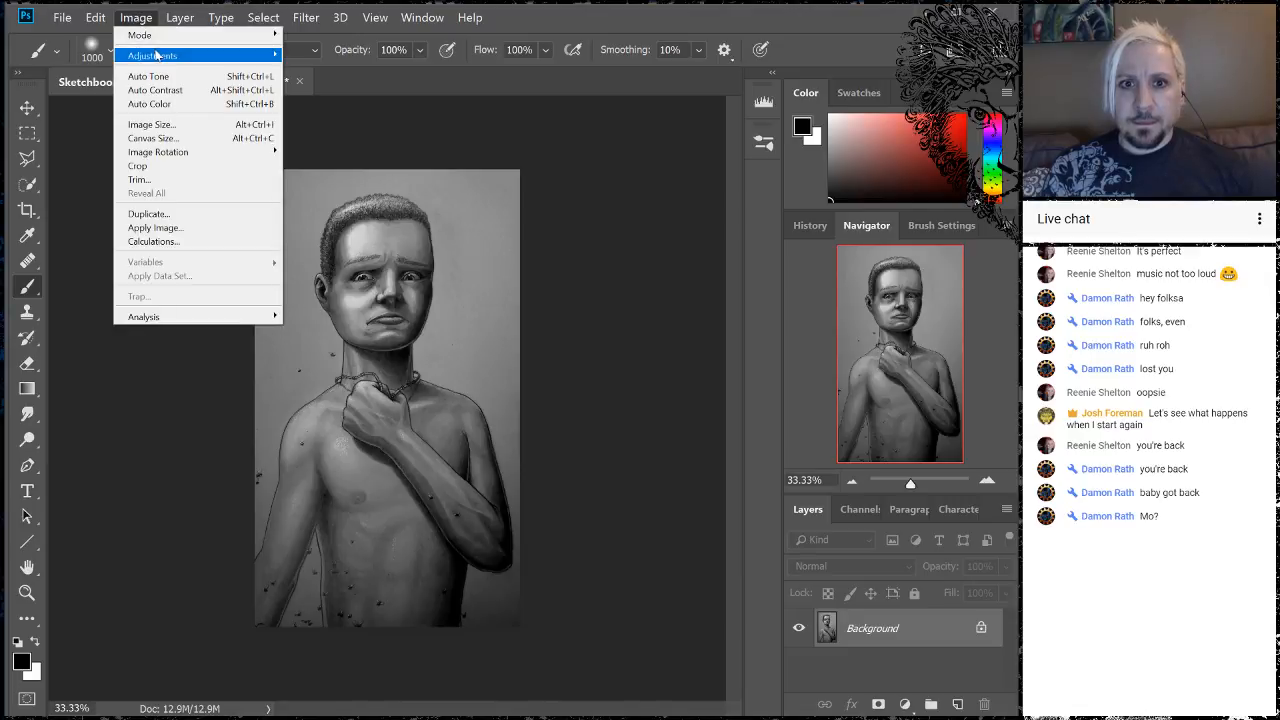
{"action": "mouse_move", "coordinate": [156, 56]}
{"action": "left_click", "coordinate": [50, 61]}
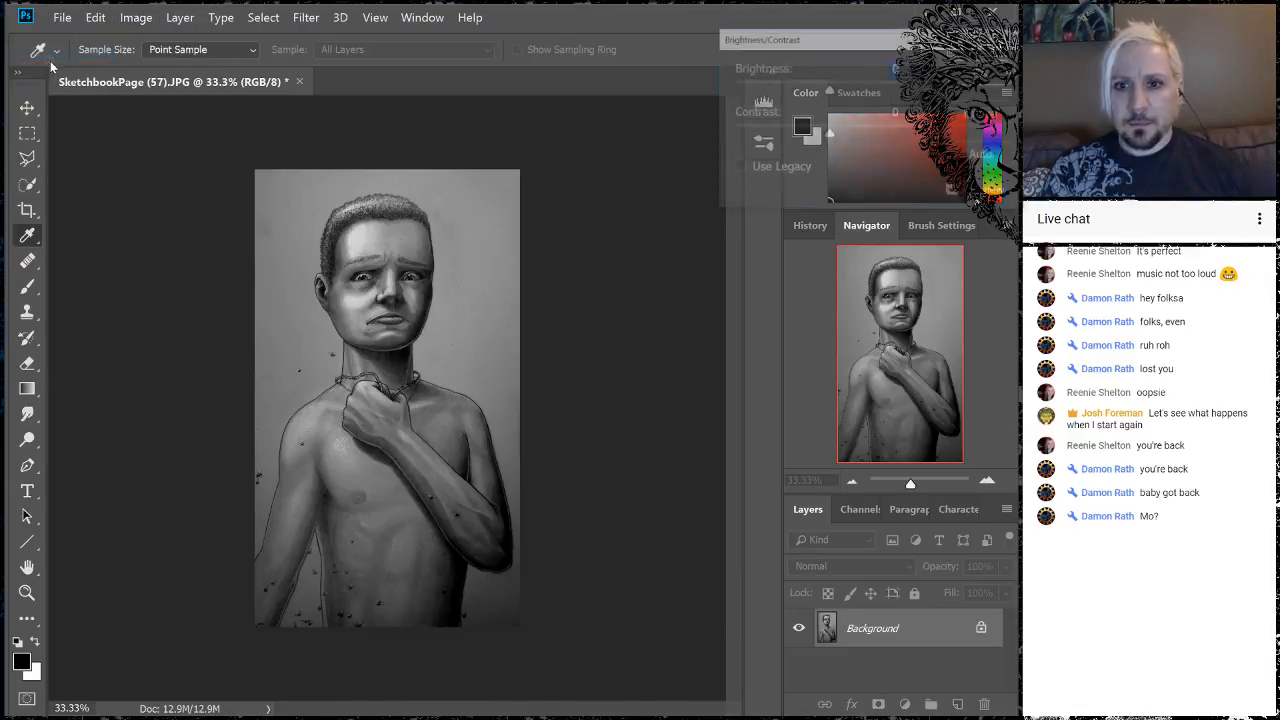
{"action": "left_click_drag", "start_coordinate": [830, 88], "coordinate": [862, 90]}
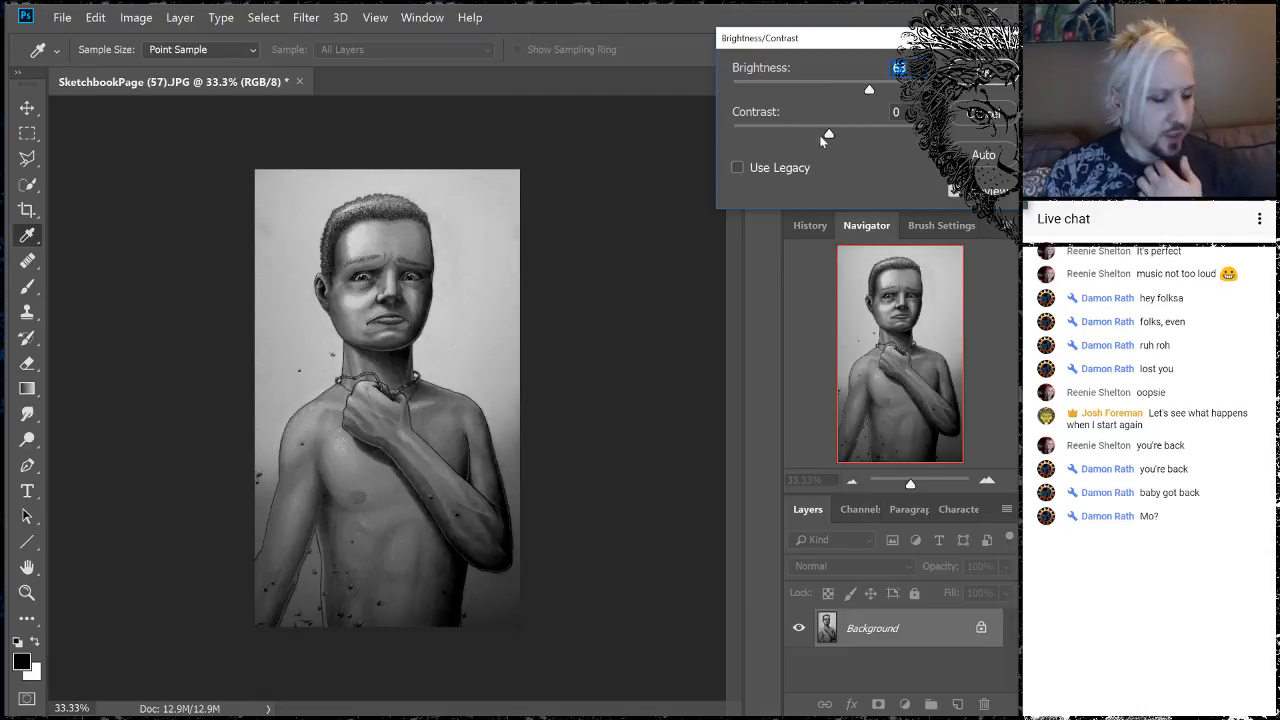
{"action": "left_click_drag", "start_coordinate": [830, 134], "coordinate": [865, 134]}
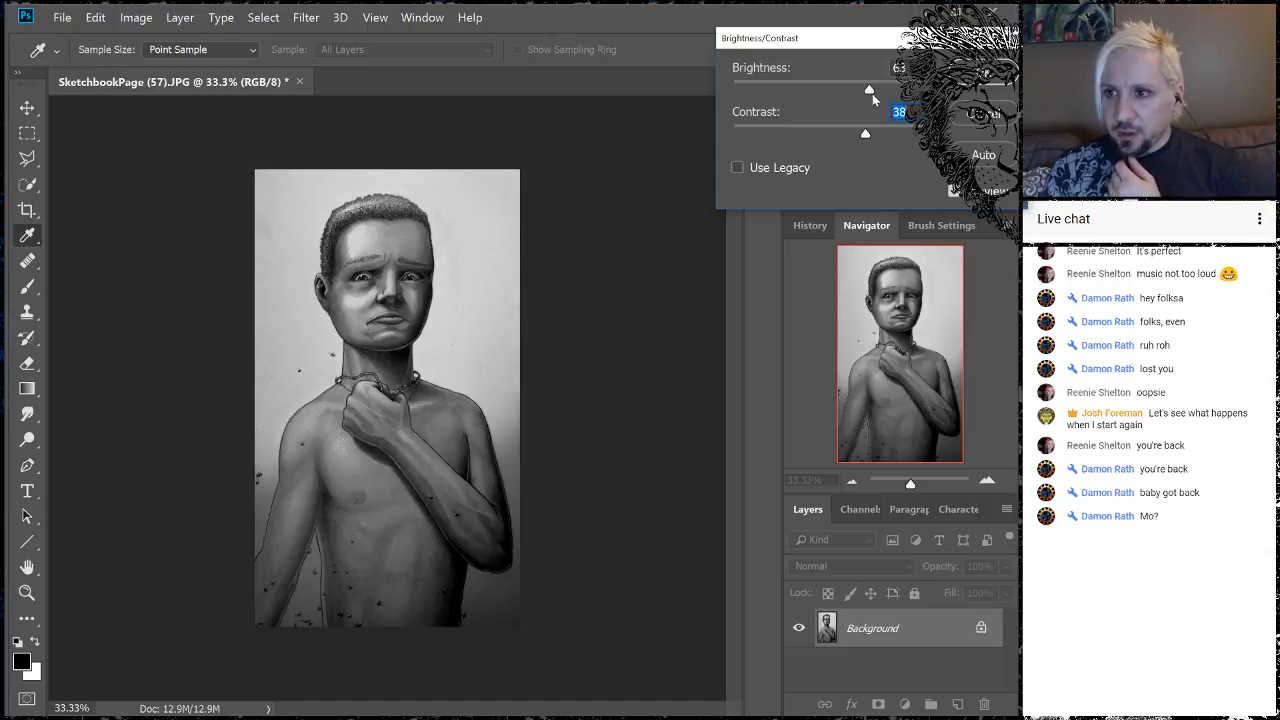
{"action": "left_click_drag", "start_coordinate": [873, 90], "coordinate": [882, 88]}
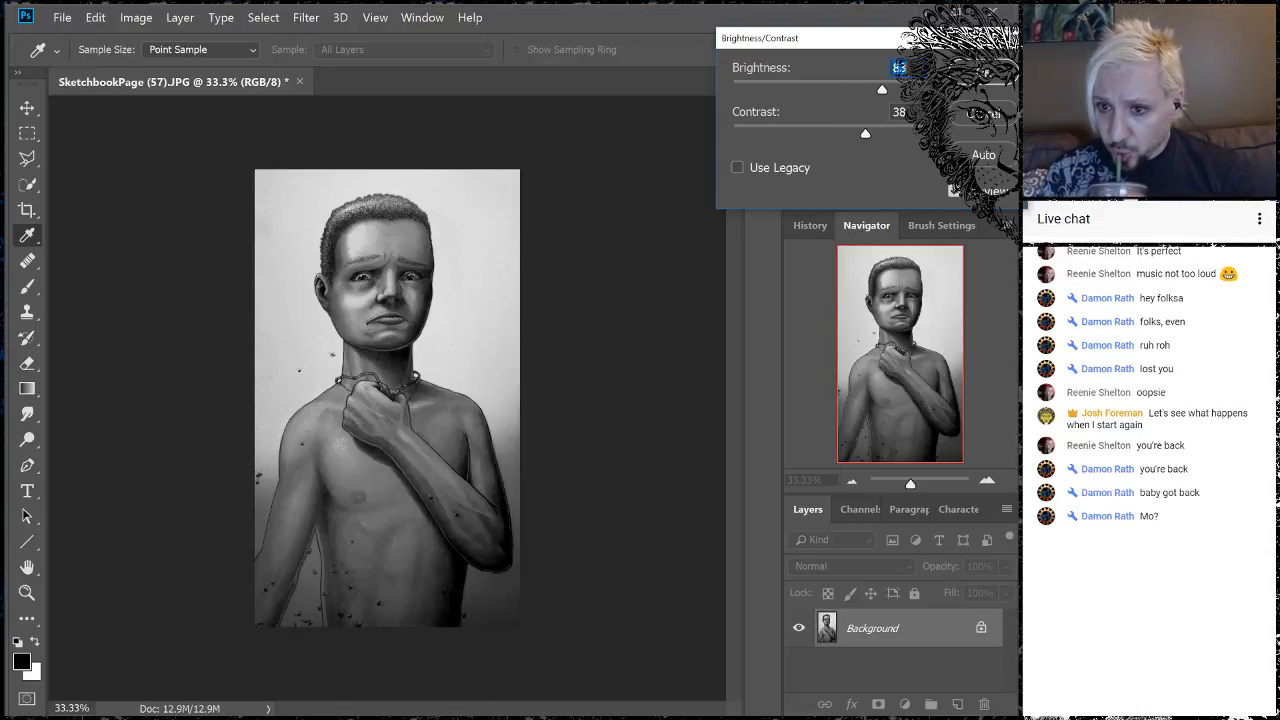
{"action": "left_click", "coordinate": [984, 69]}
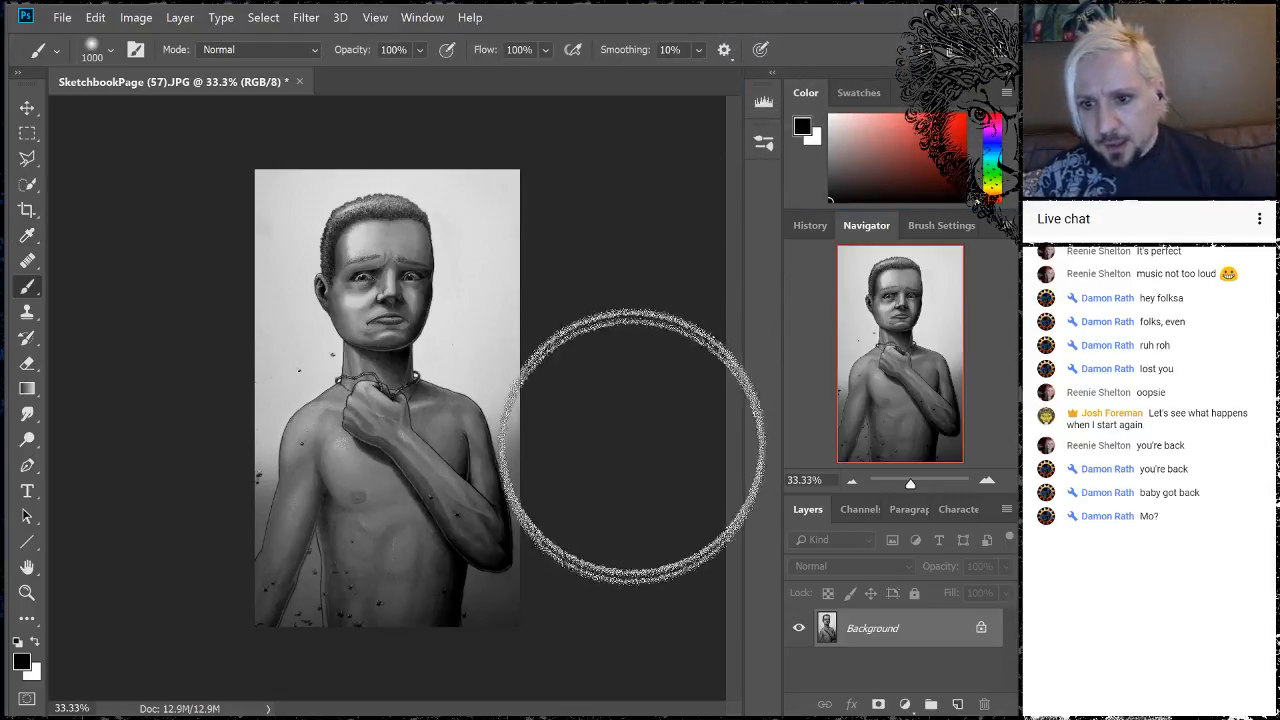
- Add a new empty layer above the Background drawing
{"action": "left_click", "coordinate": [986, 483]}
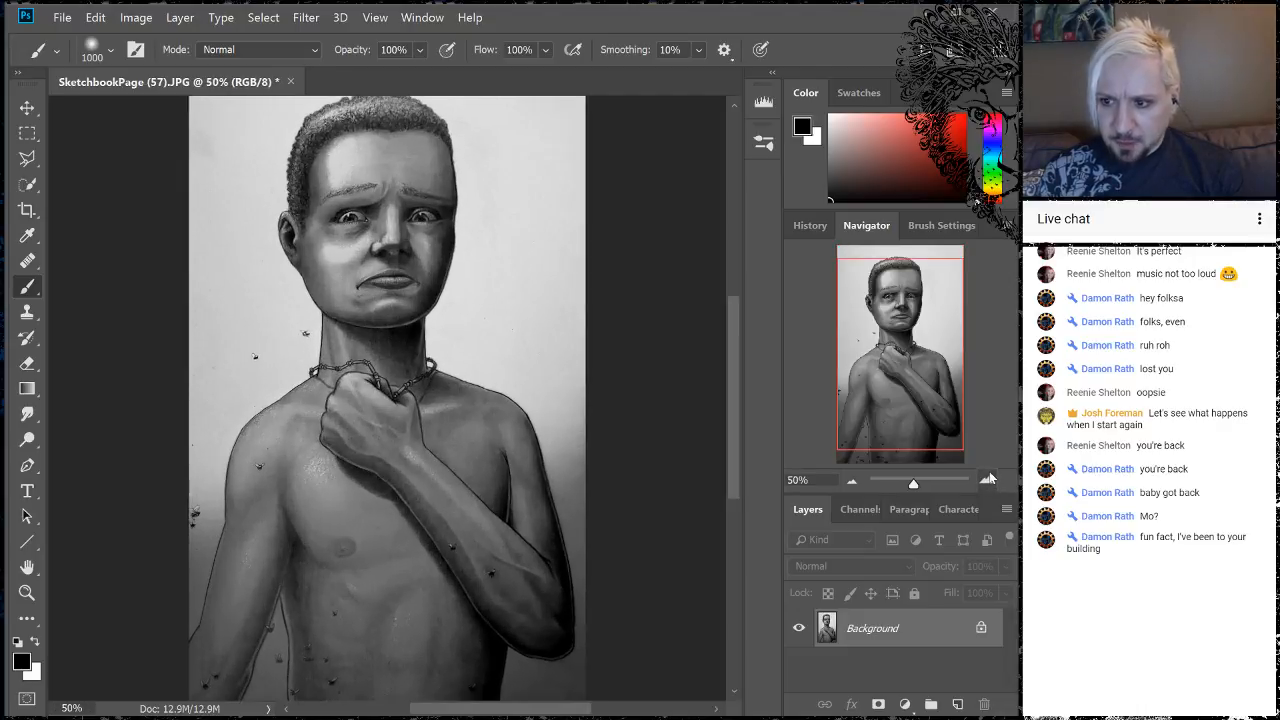
{"action": "left_click", "coordinate": [990, 483]}
{"action": "left_click_drag", "start_coordinate": [902, 362], "coordinate": [898, 318]}
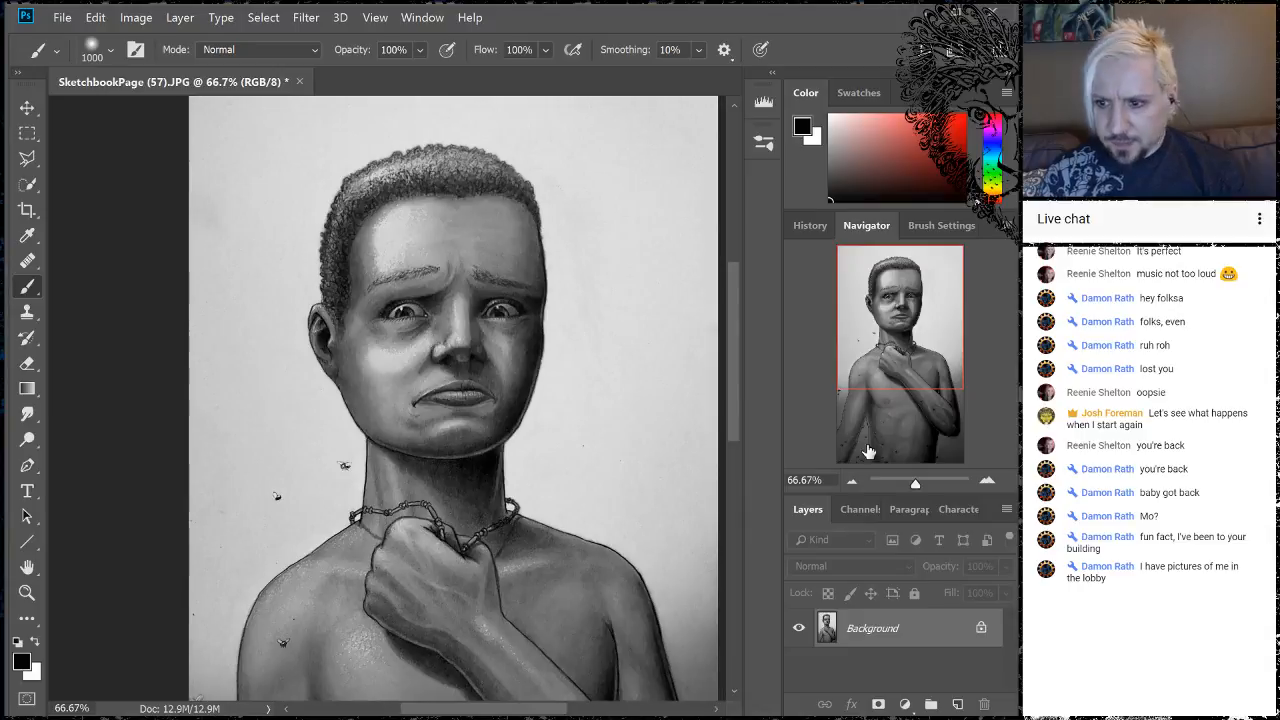
{"action": "left_click", "coordinate": [852, 481]}
{"action": "left_click", "coordinate": [852, 481]}
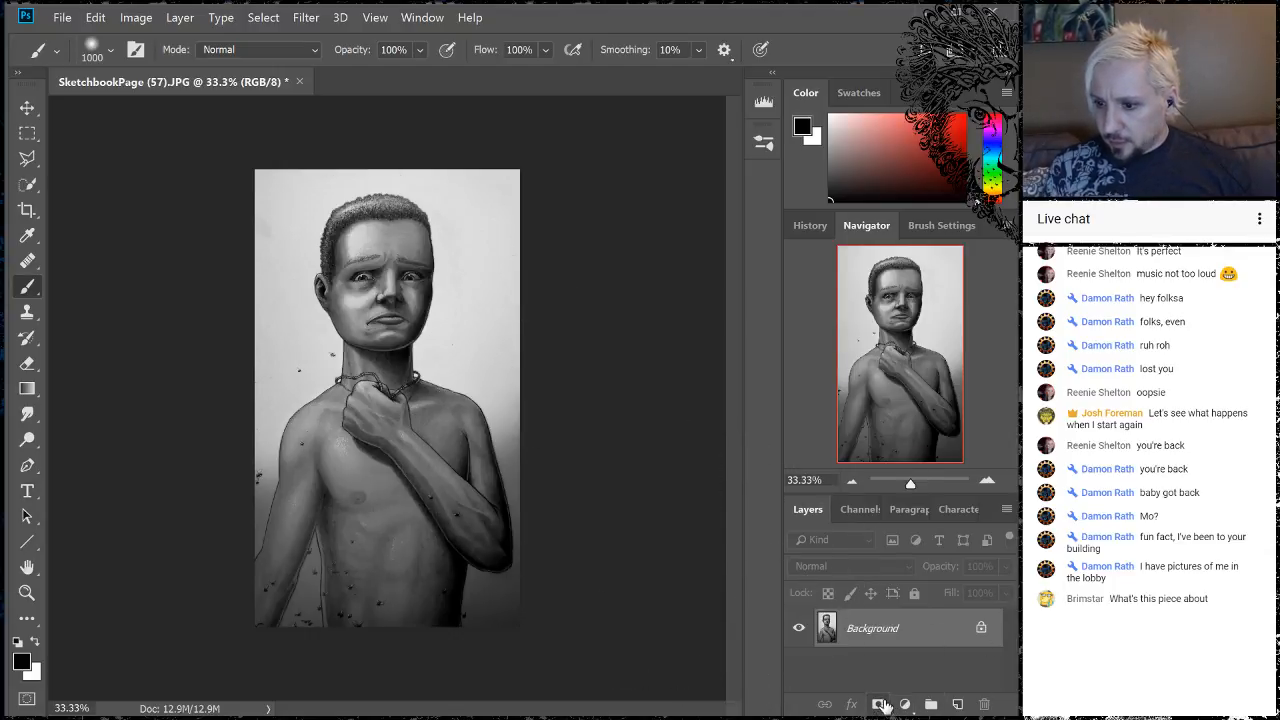
{"action": "left_click", "coordinate": [957, 704]}
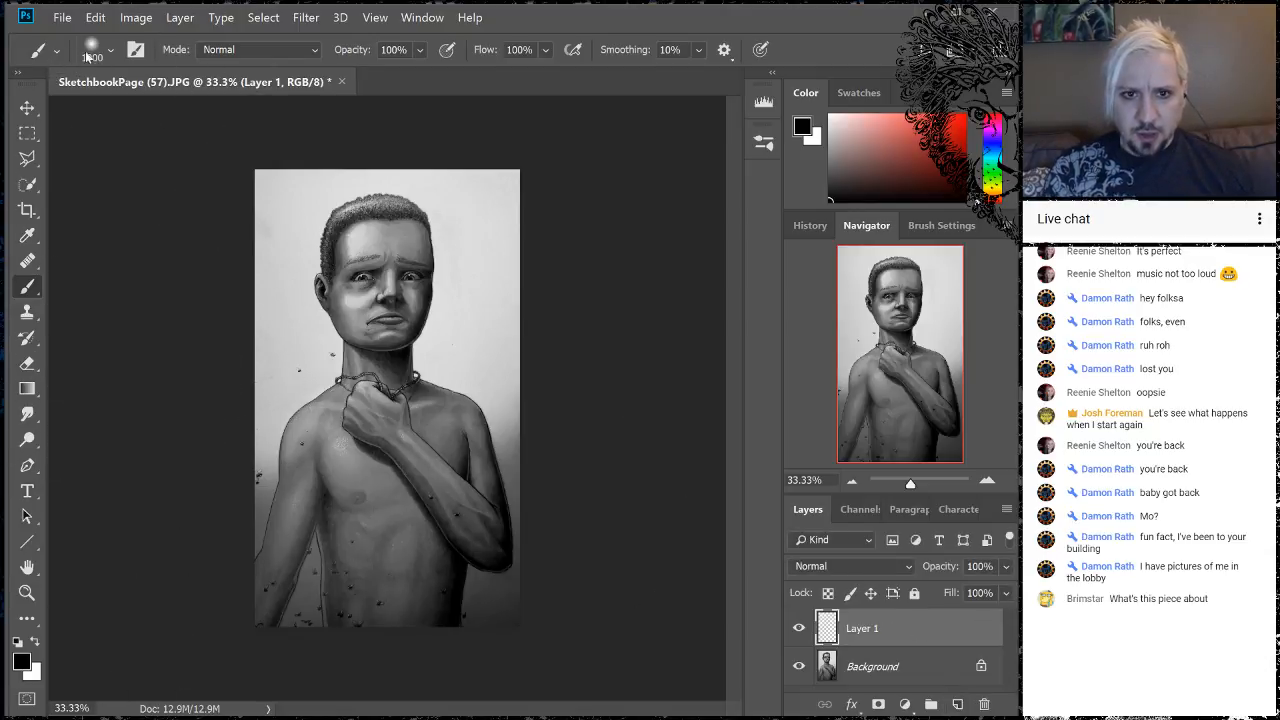
{"action": "left_click", "coordinate": [27, 133]}
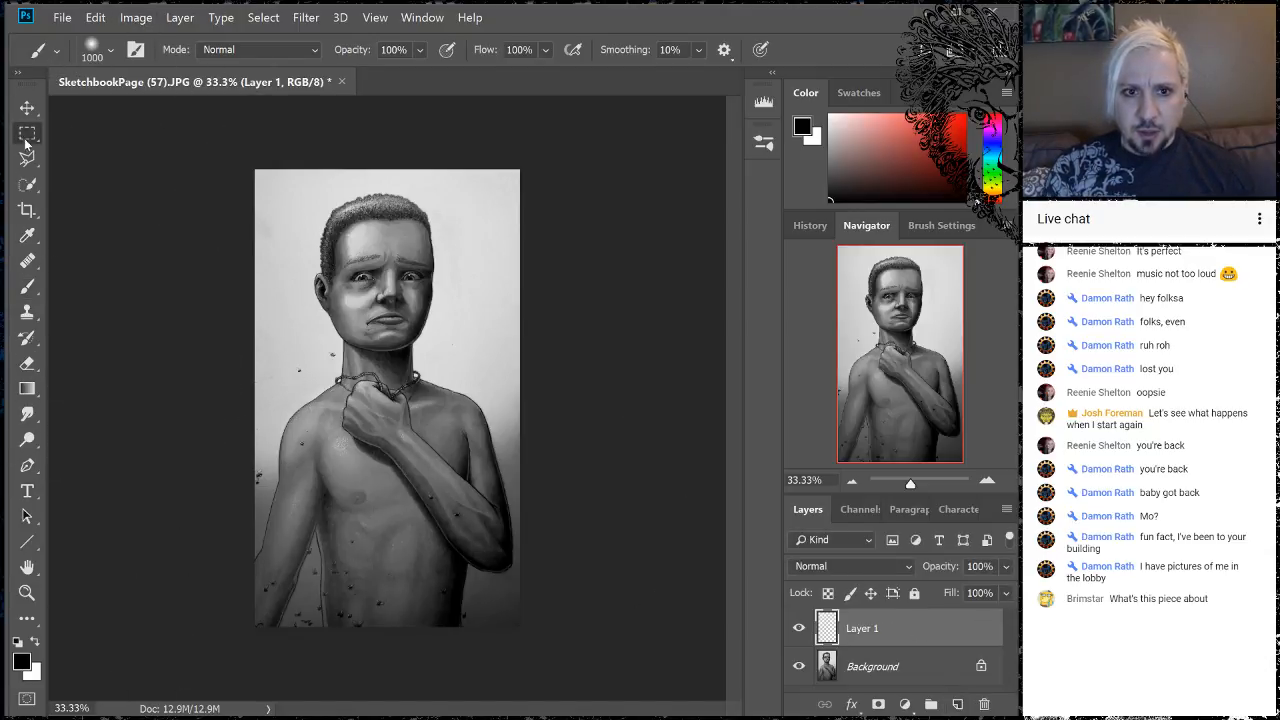
{"action": "right_click", "coordinate": [412, 254]}
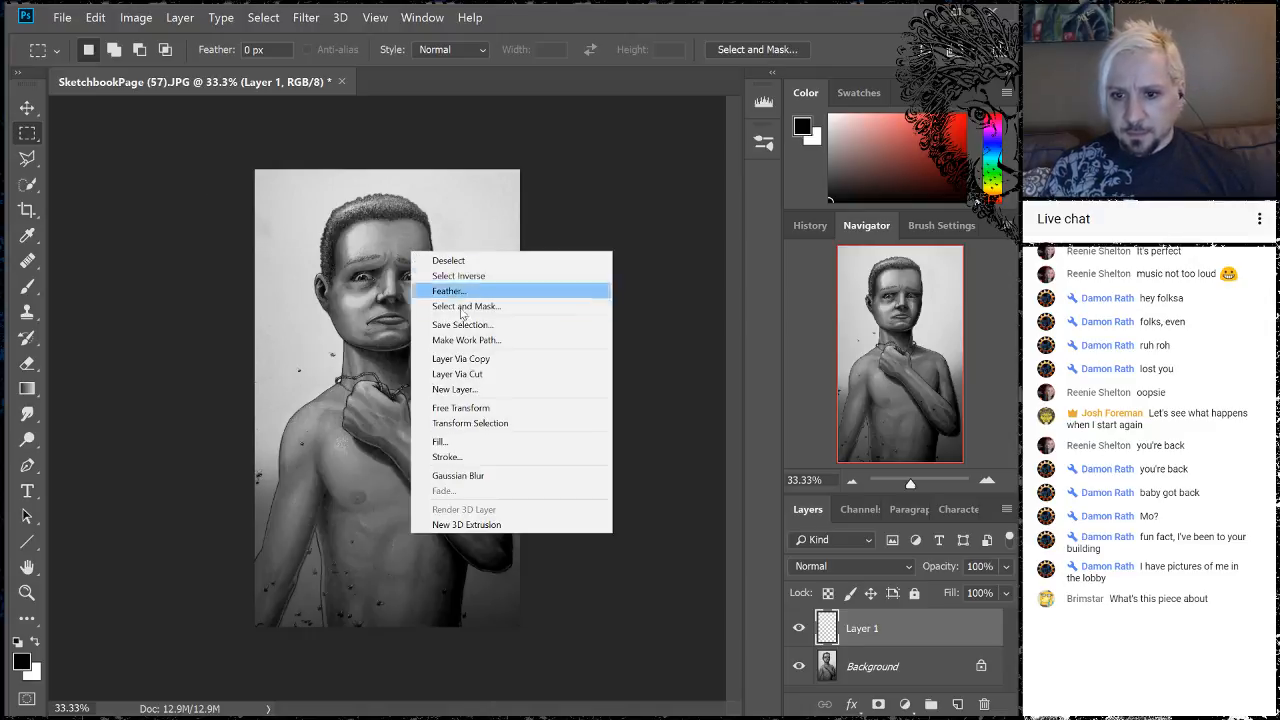
{"action": "left_click", "coordinate": [461, 461]}
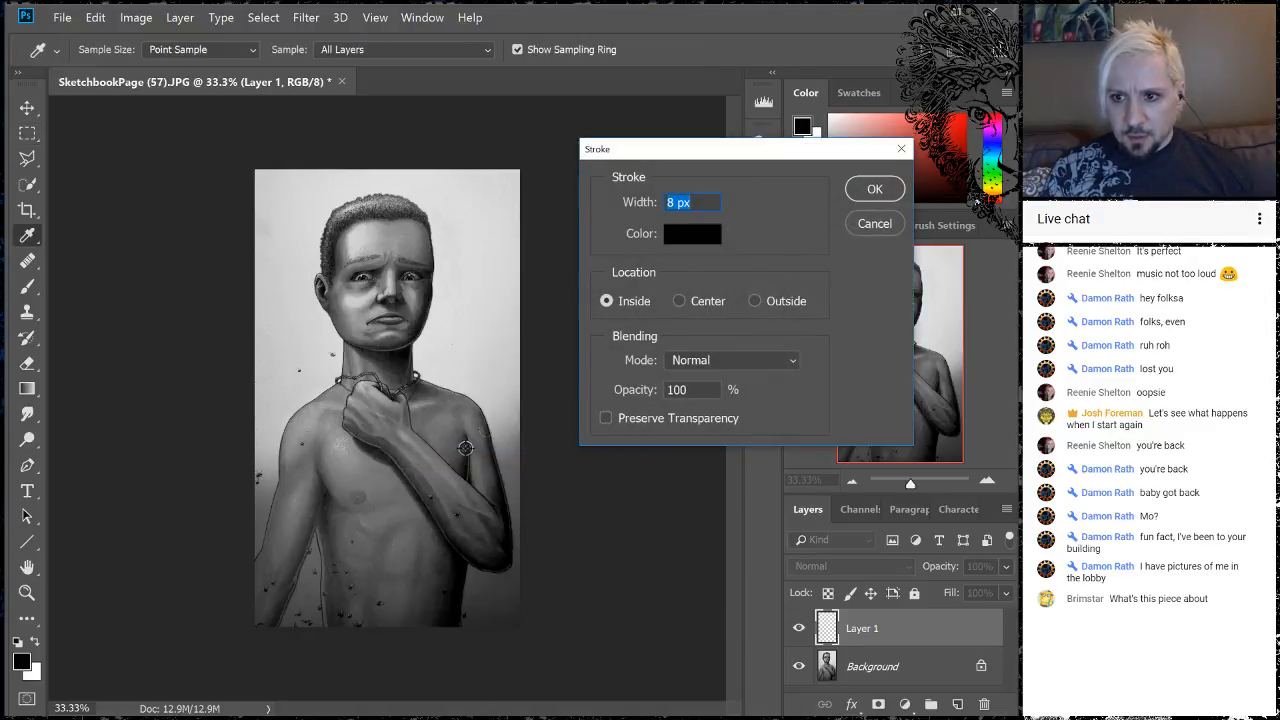
{"action": "left_click", "coordinate": [872, 224]}
{"action": "key", "text": "m"}
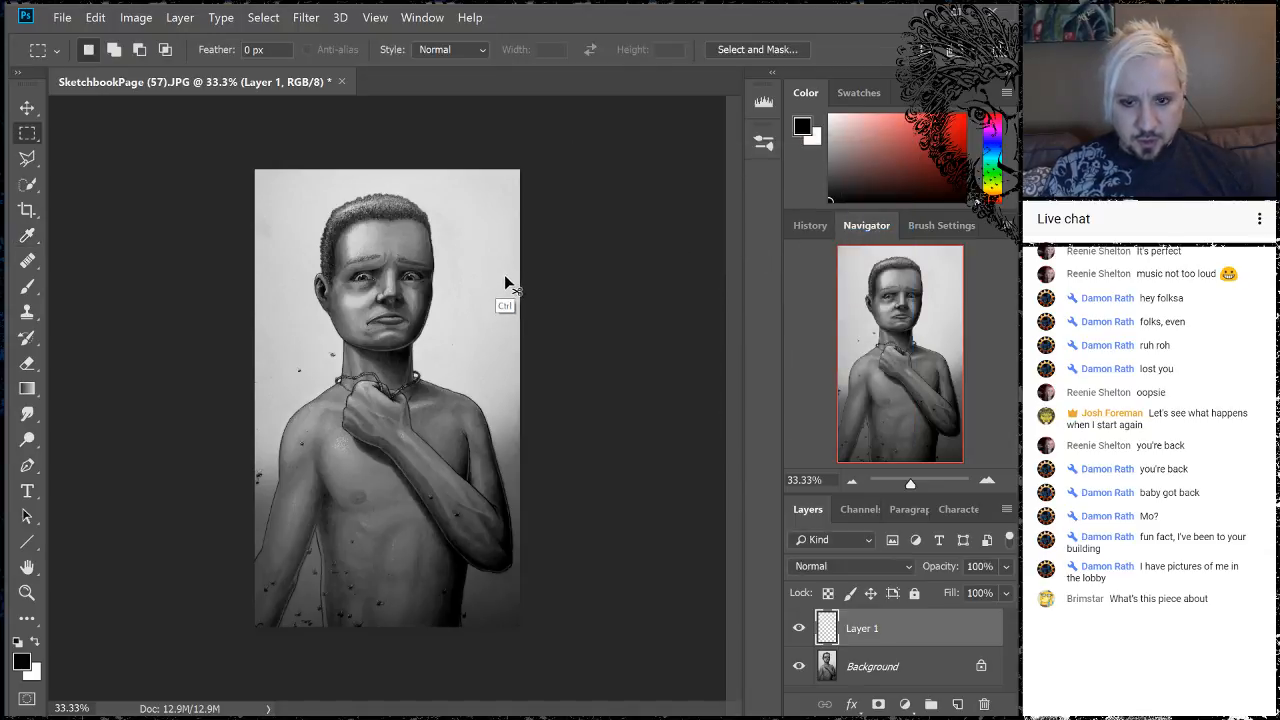
- Stroke the whole canvas edge on the new layer with a 12 px black line placed inside, and clear the selection
{"action": "key", "text": "ctrl+a"}
{"action": "right_click", "coordinate": [465, 282]}
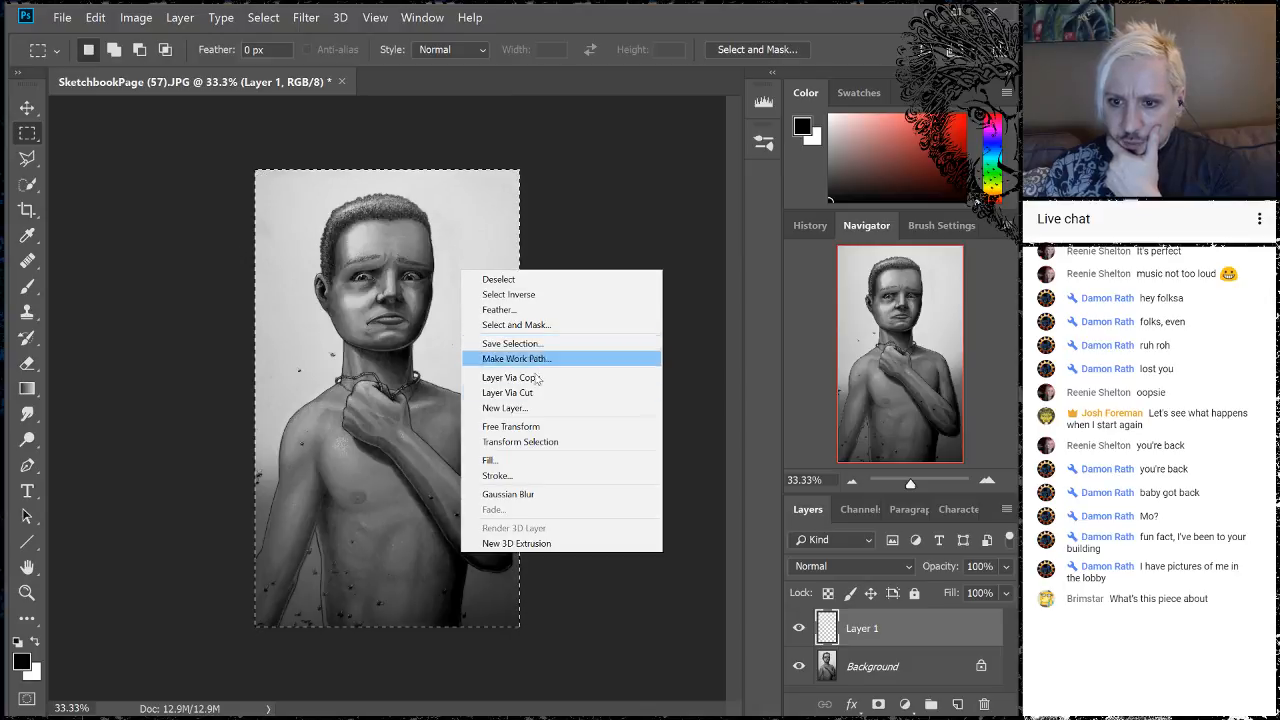
{"action": "left_click", "coordinate": [496, 476]}
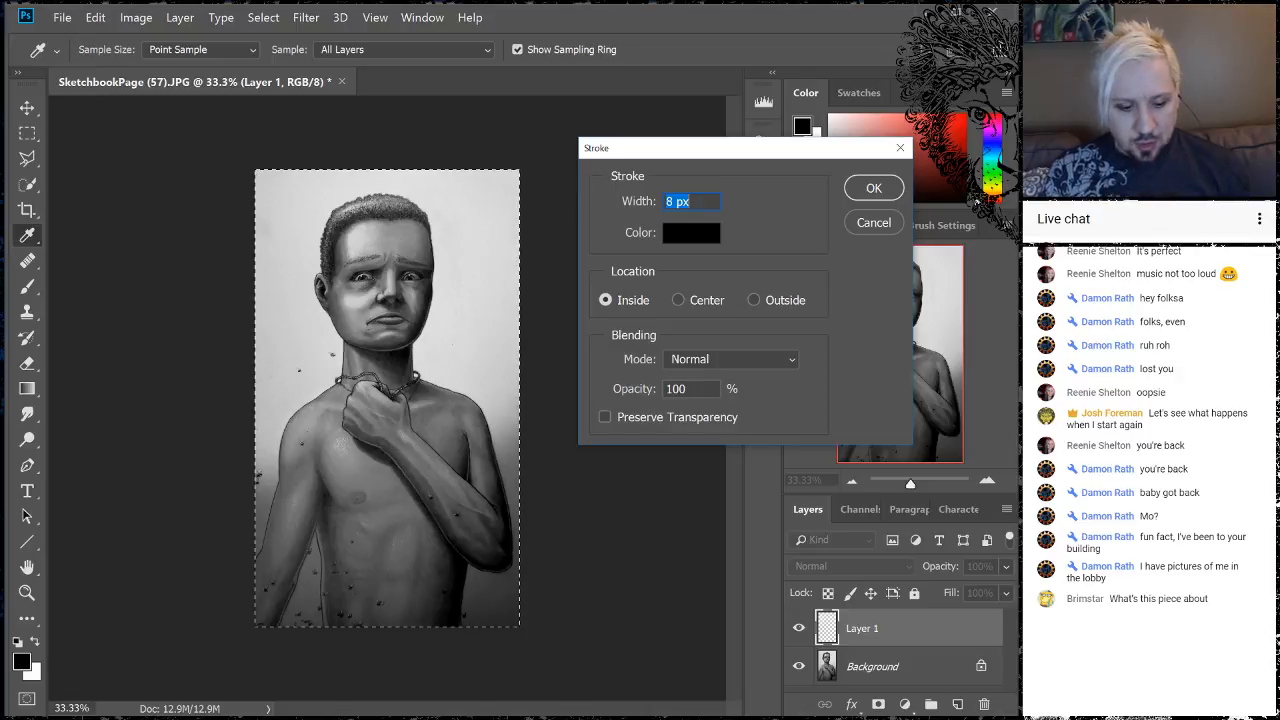
{"action": "left_click", "coordinate": [674, 202]}
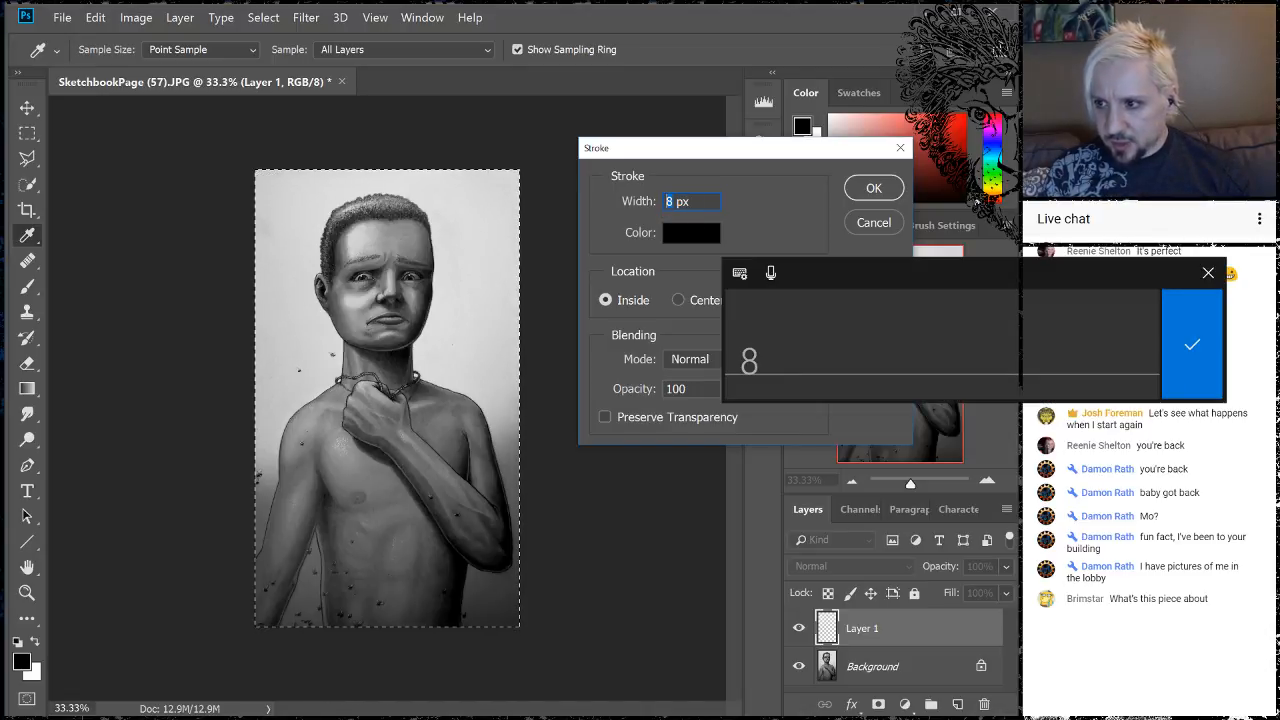
{"action": "left_click", "coordinate": [1207, 272]}
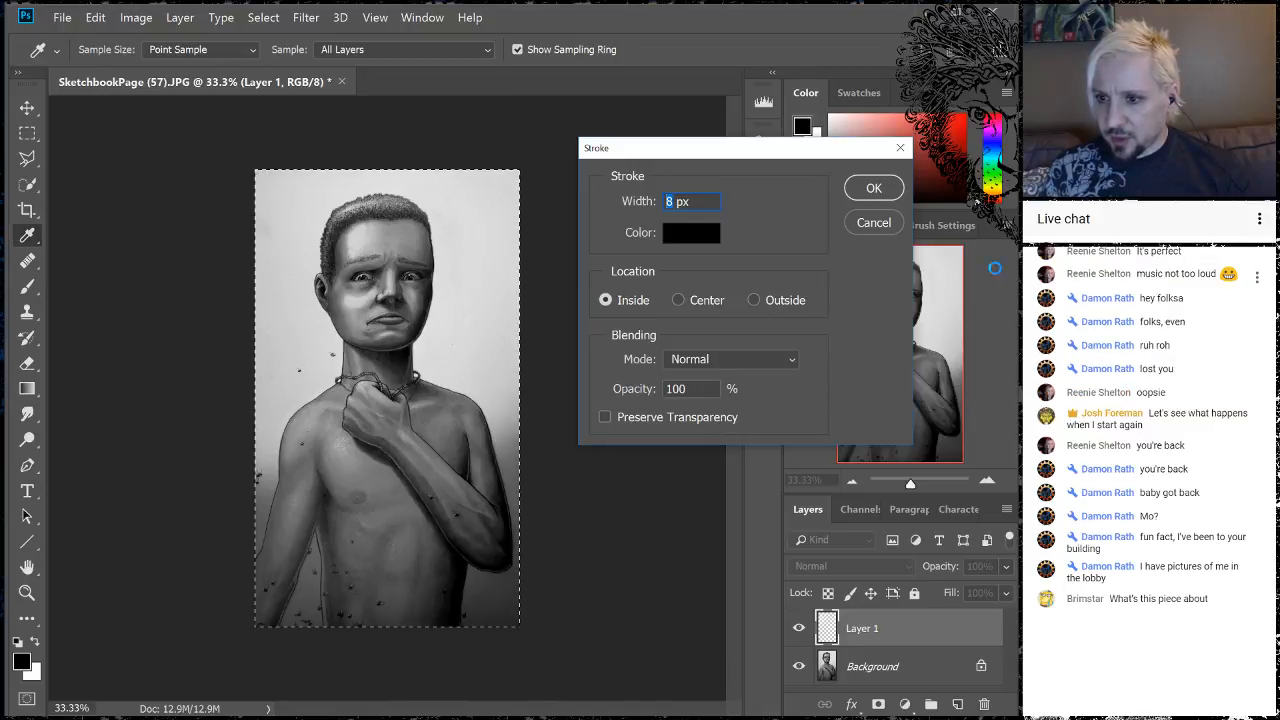
{"action": "type", "text": "12"}
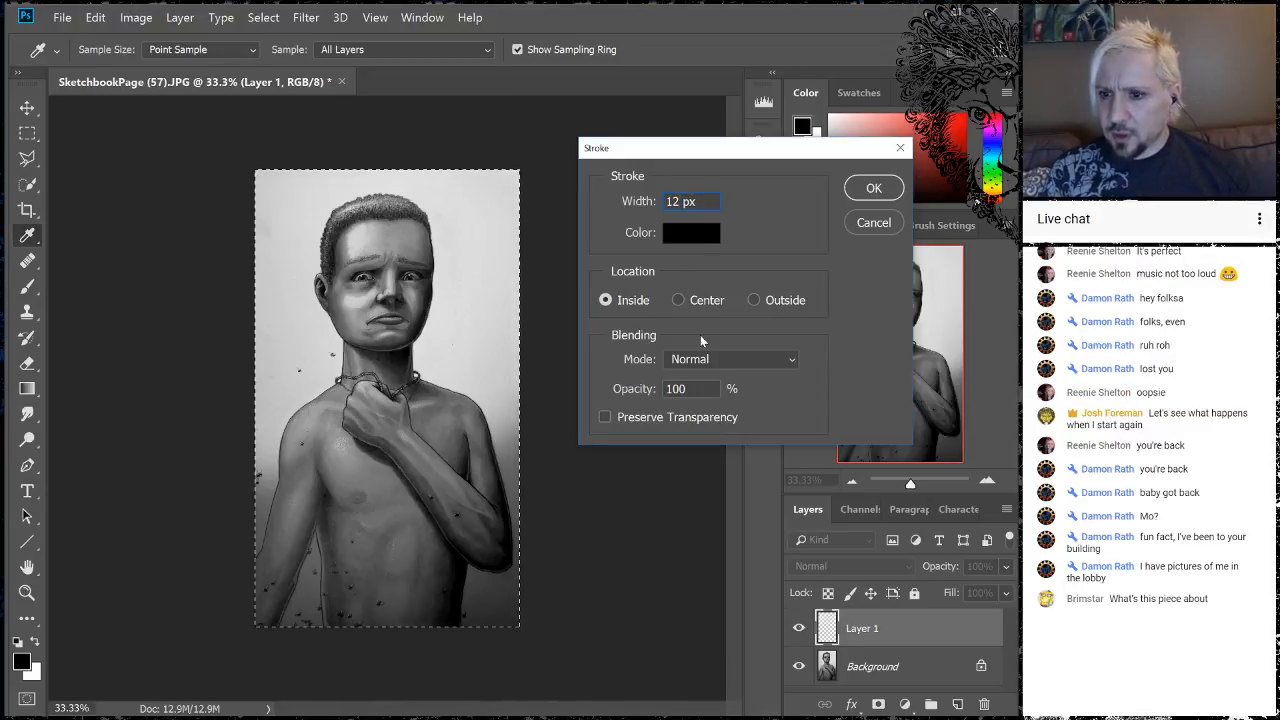
{"action": "left_click", "coordinate": [872, 190]}
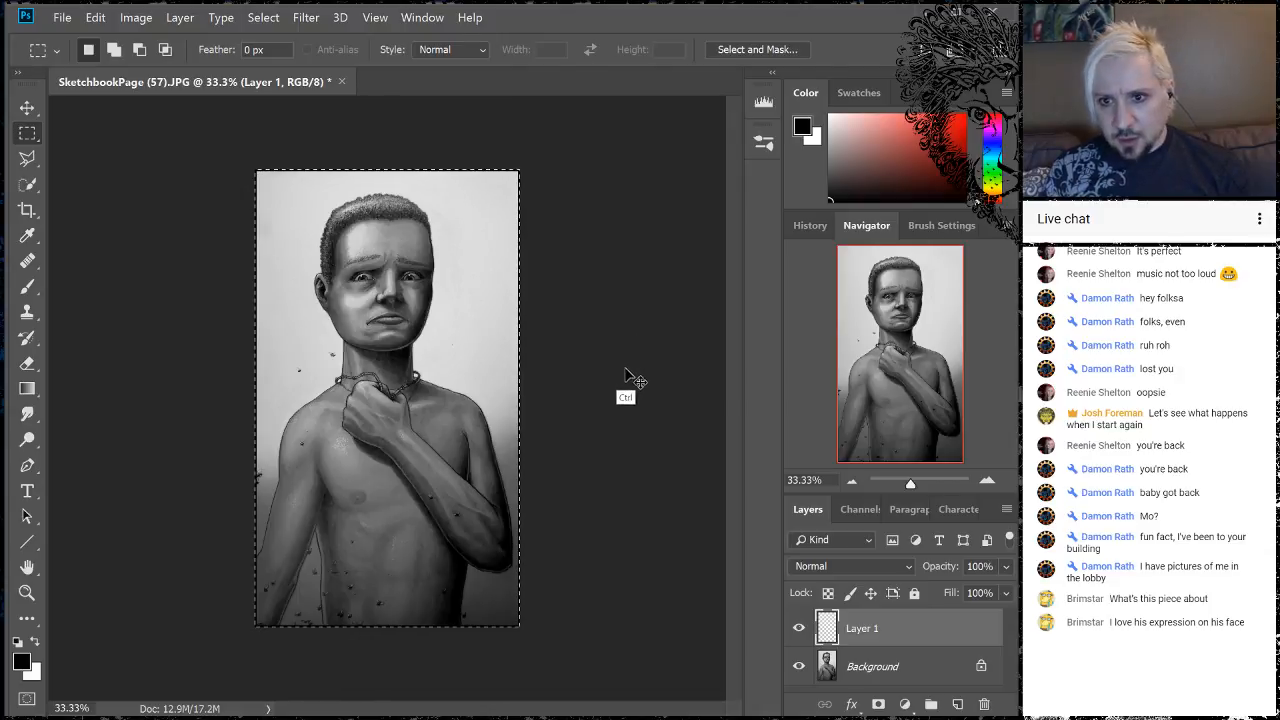
{"action": "key", "text": "ctrl+d"}
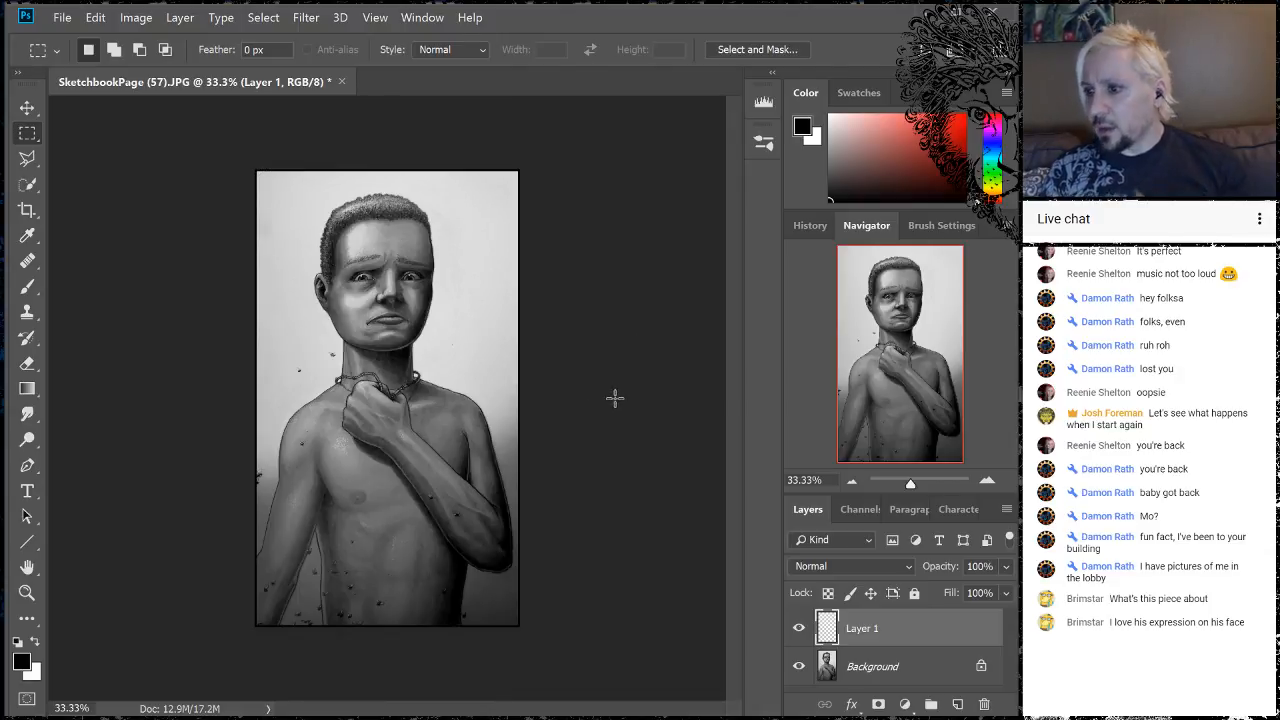
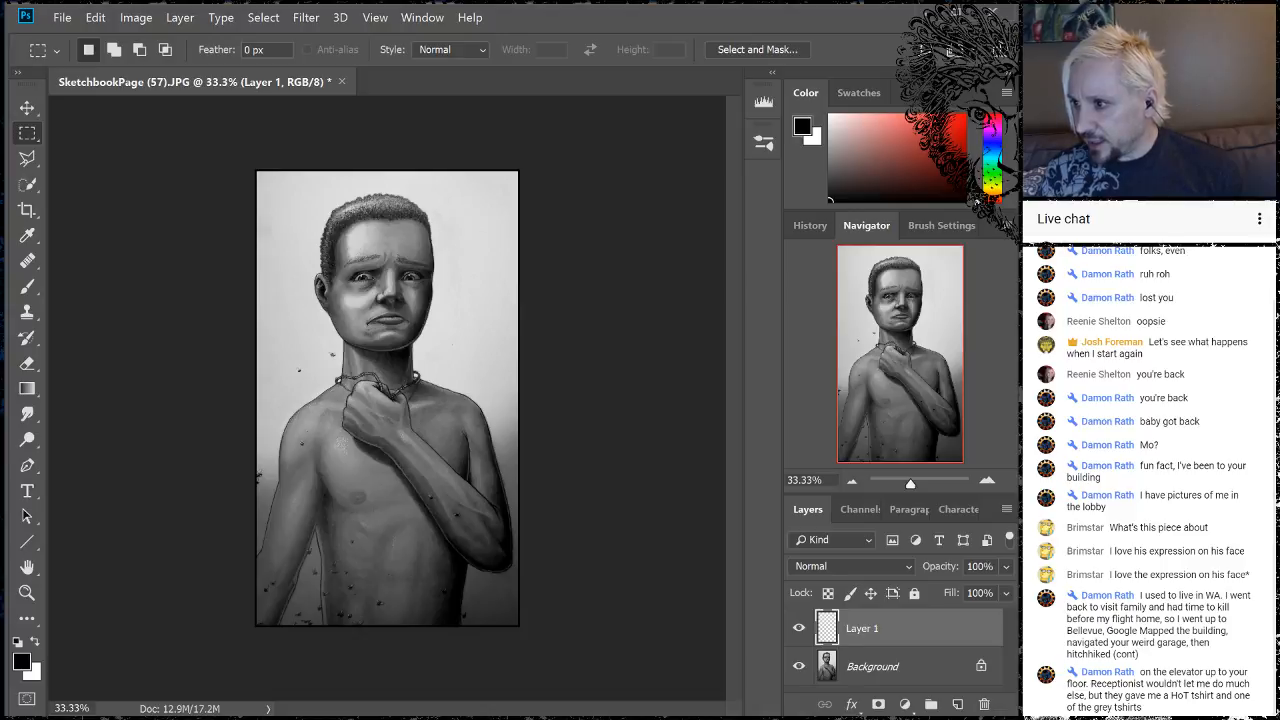
- Copy the Grit texture from the other open document and paste it as a new layer above the border layer
{"action": "key", "text": "ctrl+Tab"}
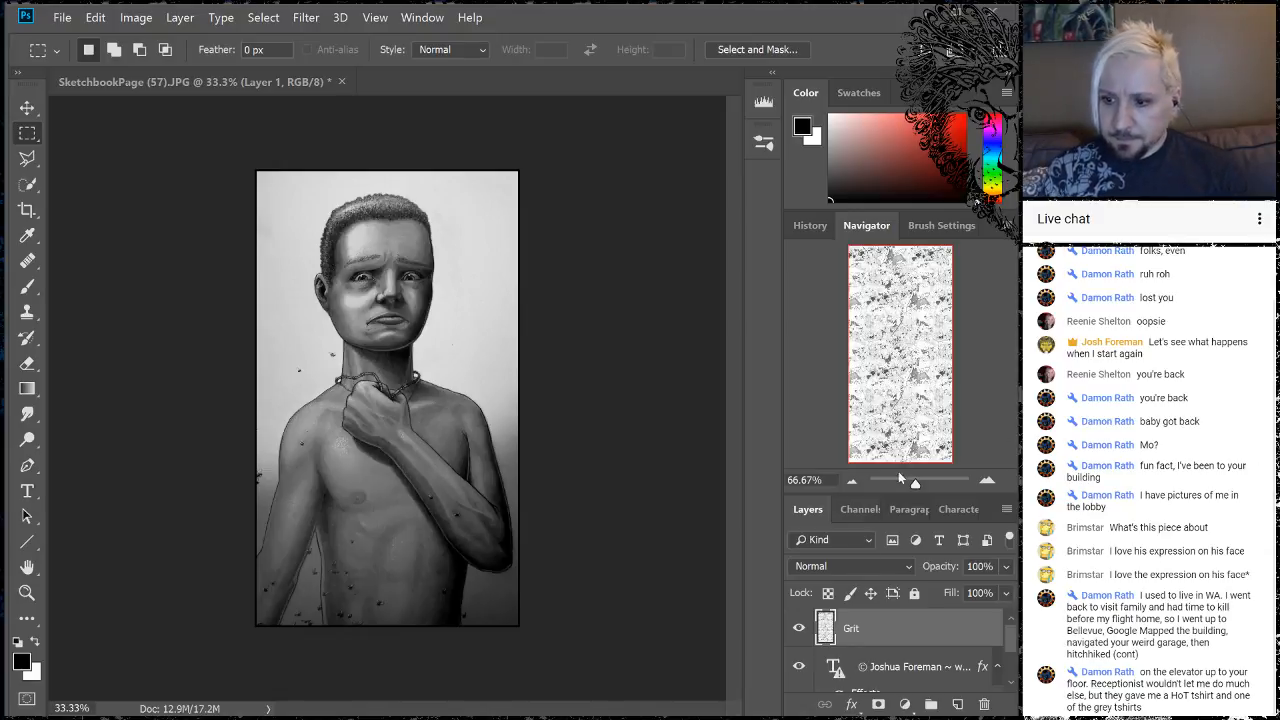
{"action": "left_click", "coordinate": [435, 150]}
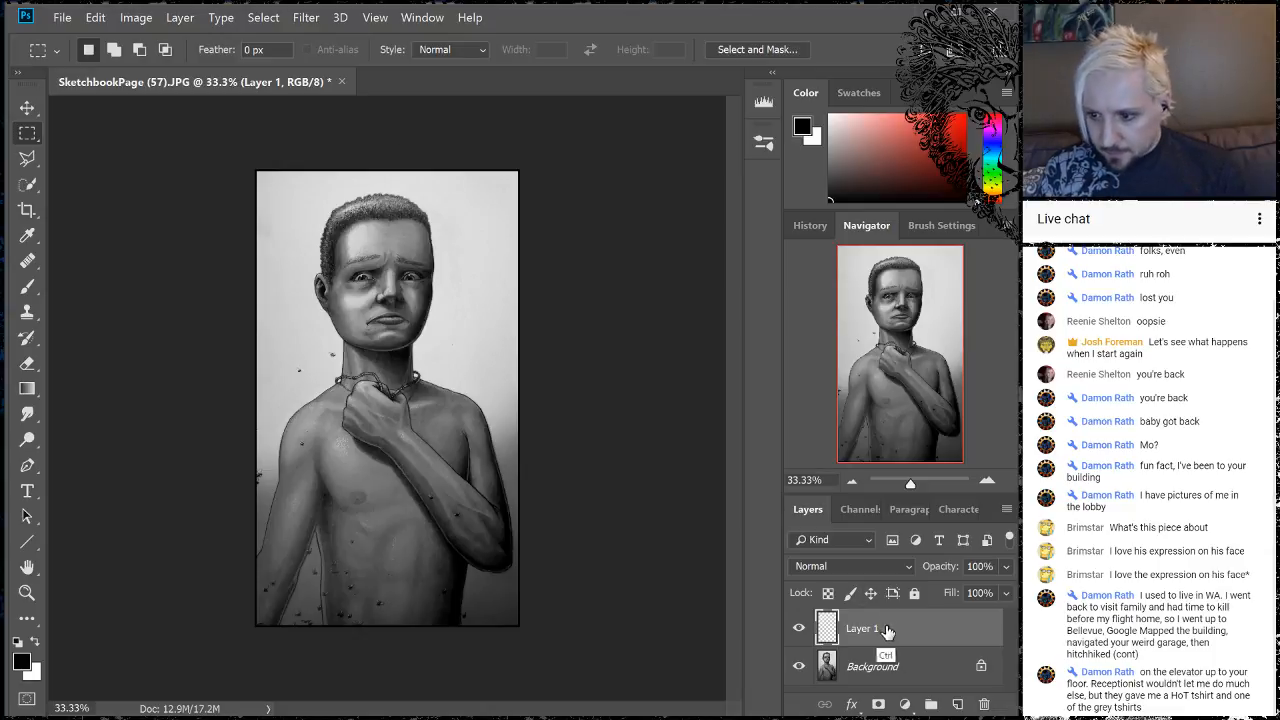
{"action": "key", "text": "ctrl+v"}
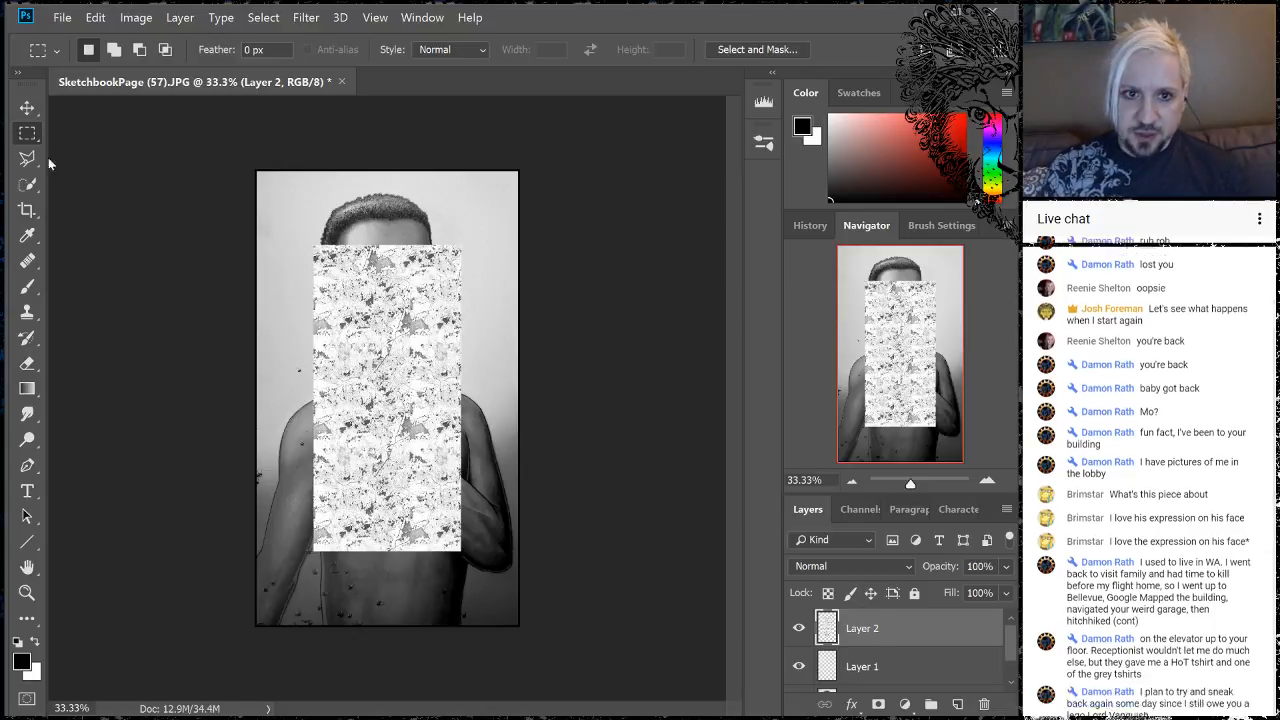
- Move the Grit texture layer into the canvas's lower-right corner and scale it to about 204% so it covers the whole canvas
{"action": "left_click", "coordinate": [27, 107]}
{"action": "left_click_drag", "start_coordinate": [400, 360], "coordinate": [462, 430]}
{"action": "key", "text": "ctrl+t"}
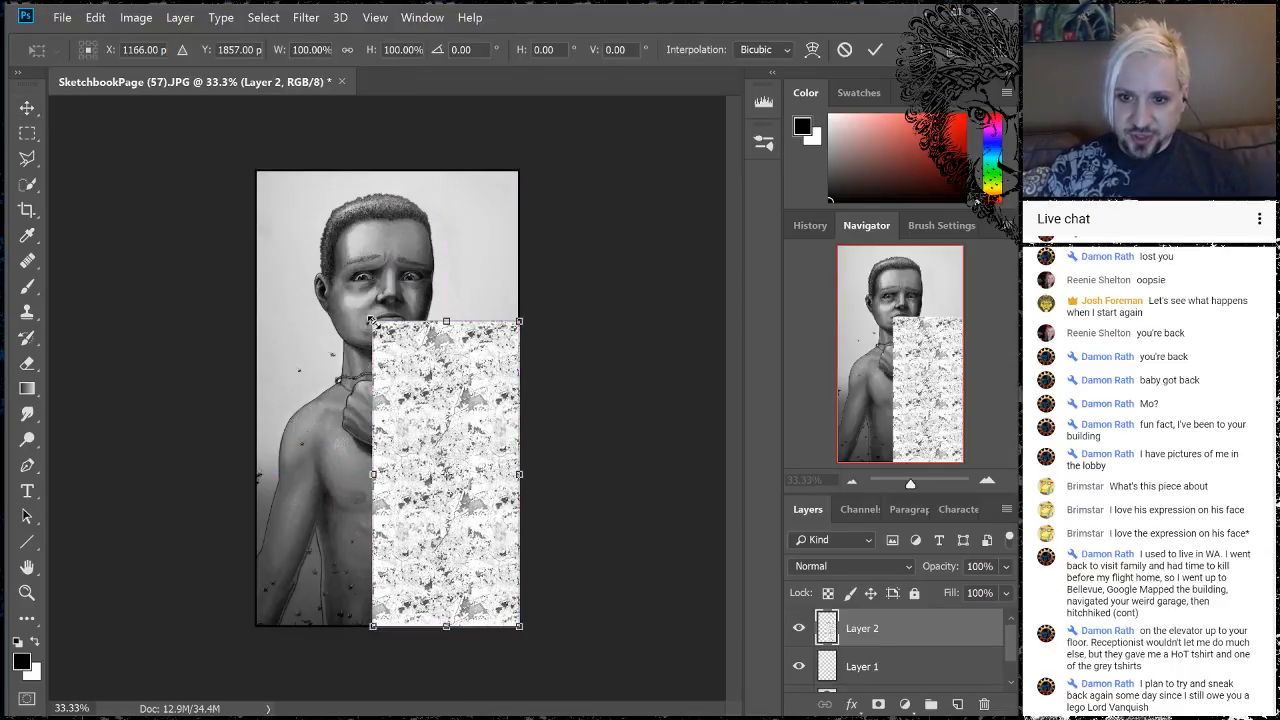
{"action": "left_click_drag", "start_coordinate": [371, 321], "coordinate": [151, 157]}
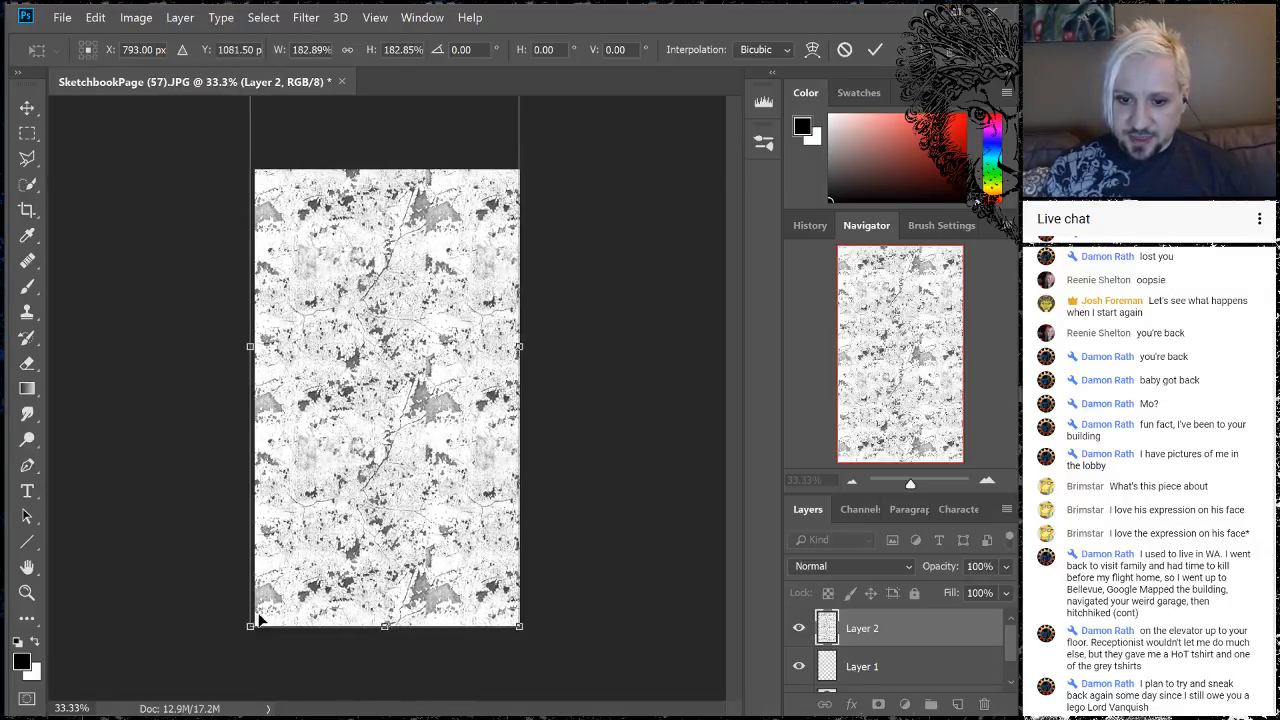
{"action": "left_click_drag", "start_coordinate": [252, 626], "coordinate": [219, 690]}
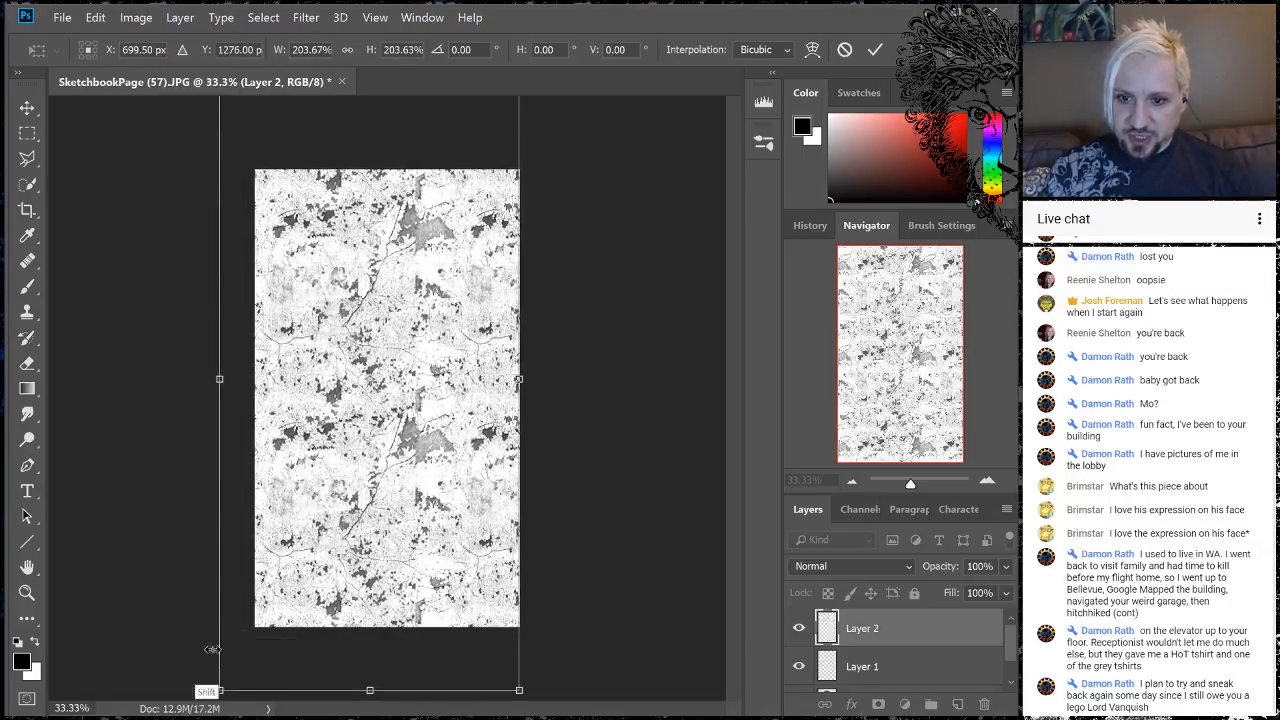
- Rotate the enlarged Grit texture about -3.26° and reposition it over the canvas, applying the transform
{"action": "left_click_drag", "start_coordinate": [589, 618], "coordinate": [555, 496]}
{"action": "left_click_drag", "start_coordinate": [373, 460], "coordinate": [391, 480]}
{"action": "left_click_drag", "start_coordinate": [564, 234], "coordinate": [564, 257]}
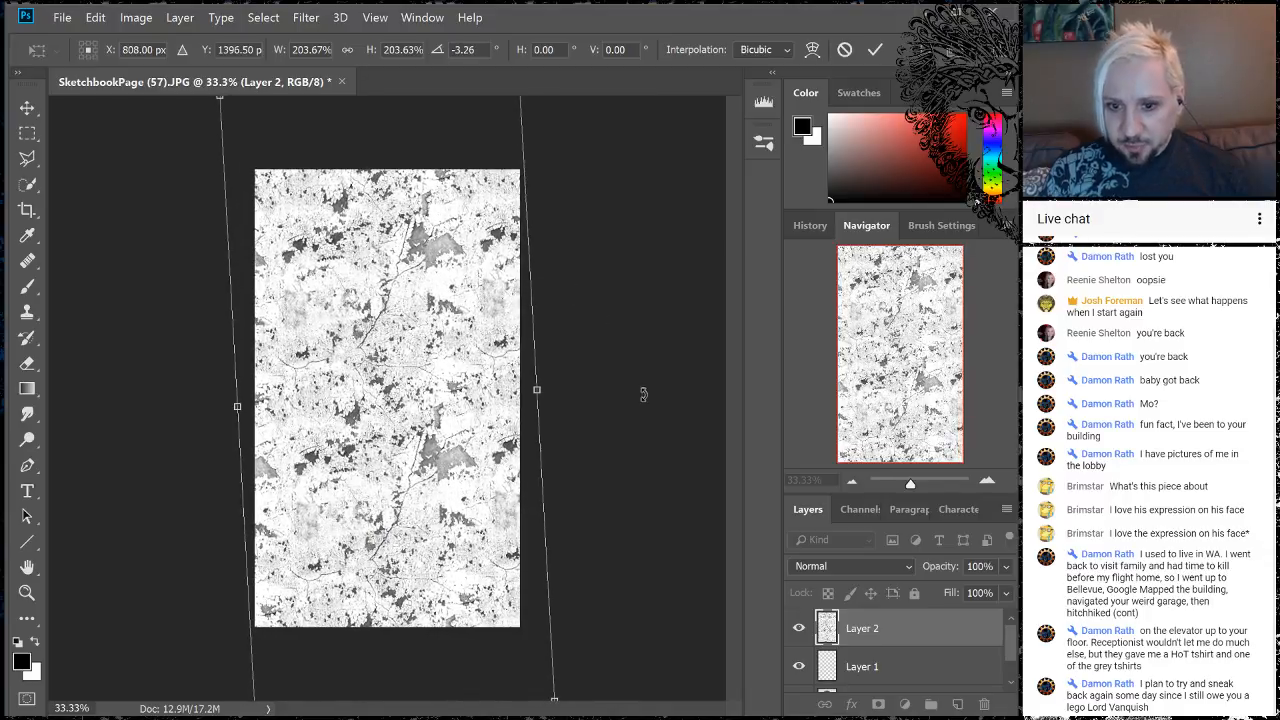
{"action": "key", "text": "Return"}
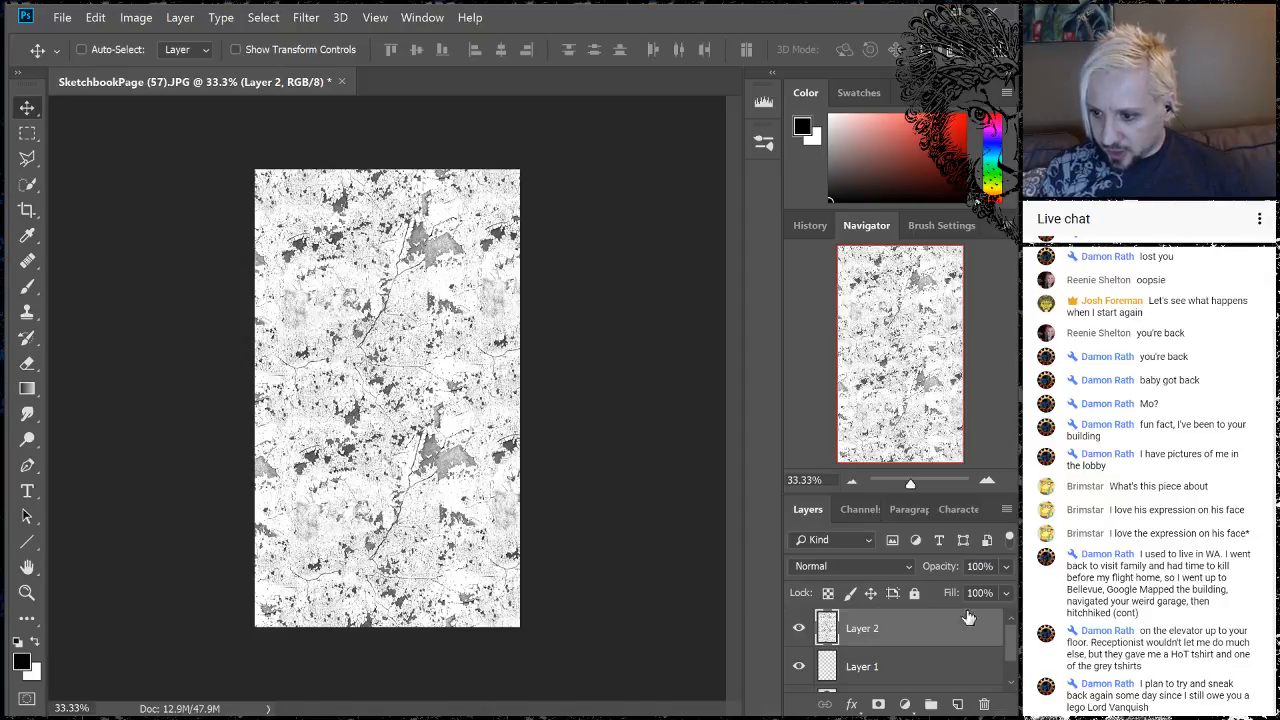
- Select the dark specks of the Grit texture with Color Range, sampling one of its dark patches at Fuzziness 167
{"action": "mouse_move", "coordinate": [1012, 650]}
{"action": "left_mouse_down"}
{"action": "mouse_move", "coordinate": [1014, 670]}
{"action": "mouse_move", "coordinate": [1017, 638]}
{"action": "left_mouse_up"}
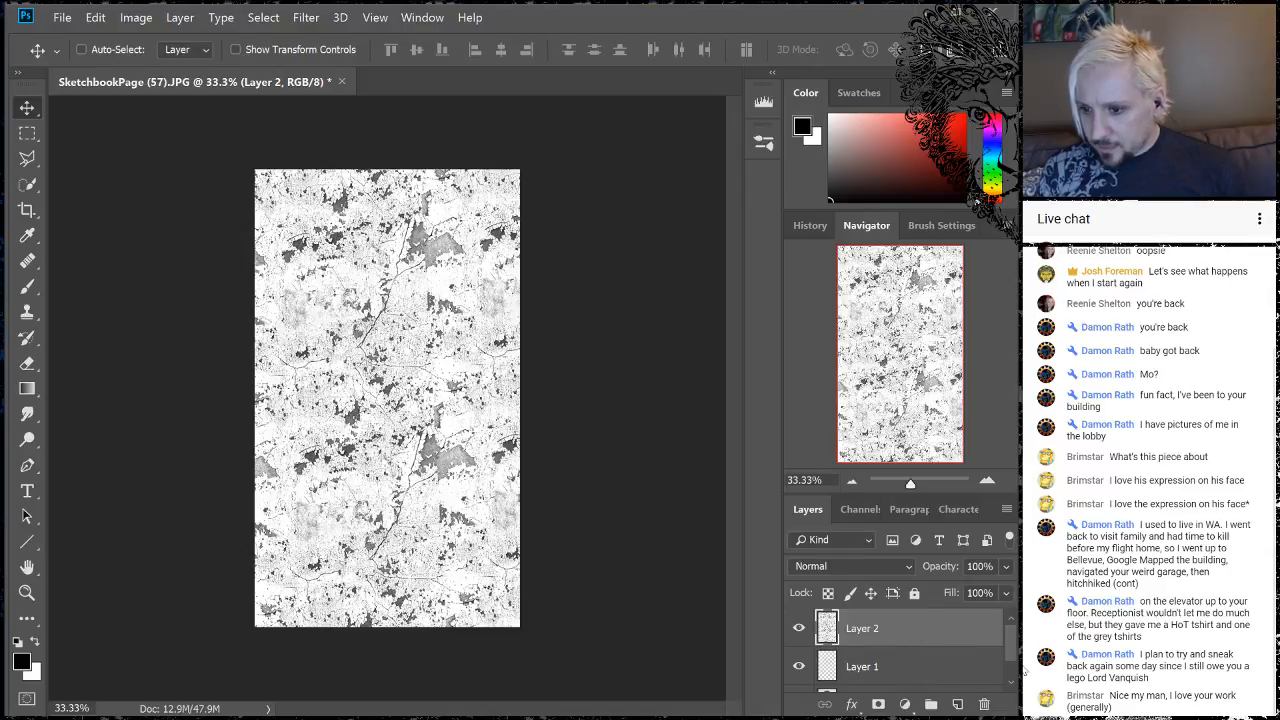
{"action": "left_click", "coordinate": [263, 17]}
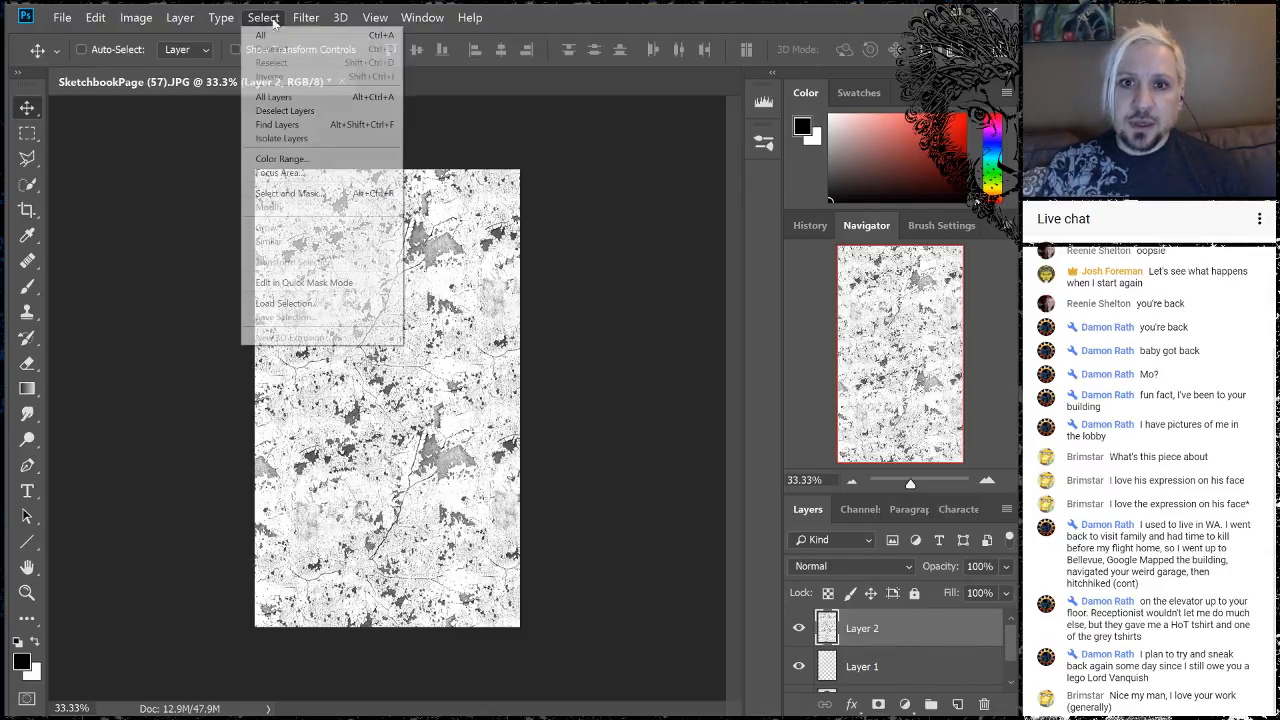
{"action": "left_click", "coordinate": [284, 158]}
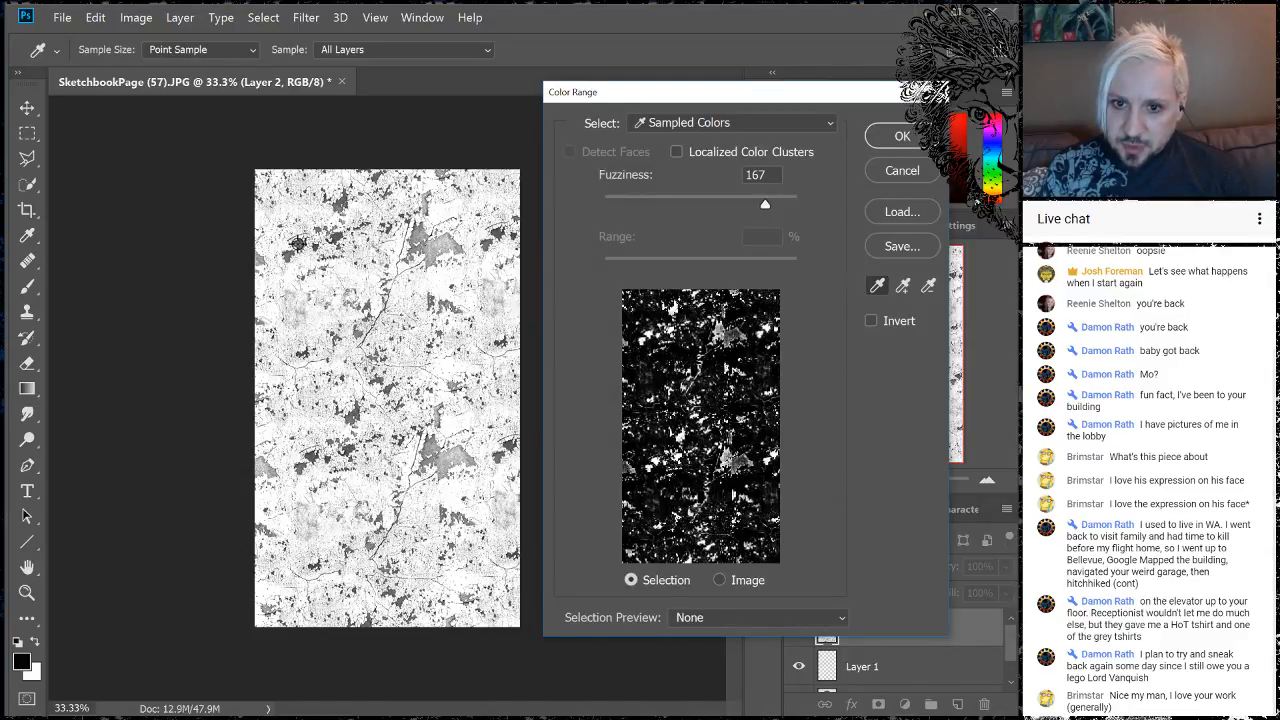
{"action": "left_click", "coordinate": [298, 242]}
{"action": "left_click", "coordinate": [903, 136]}
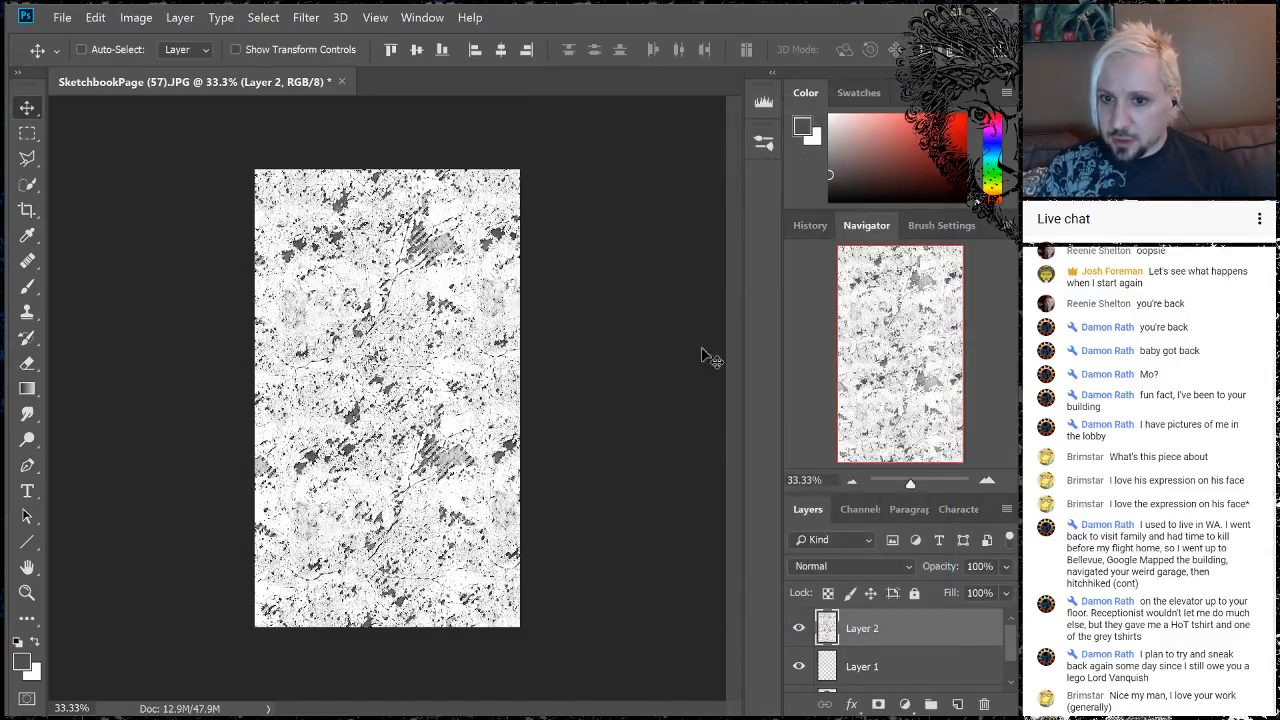
- Hide the texture layer, erase the speck selection from the black border on Layer 1, and deselect
{"action": "left_click", "coordinate": [798, 632]}
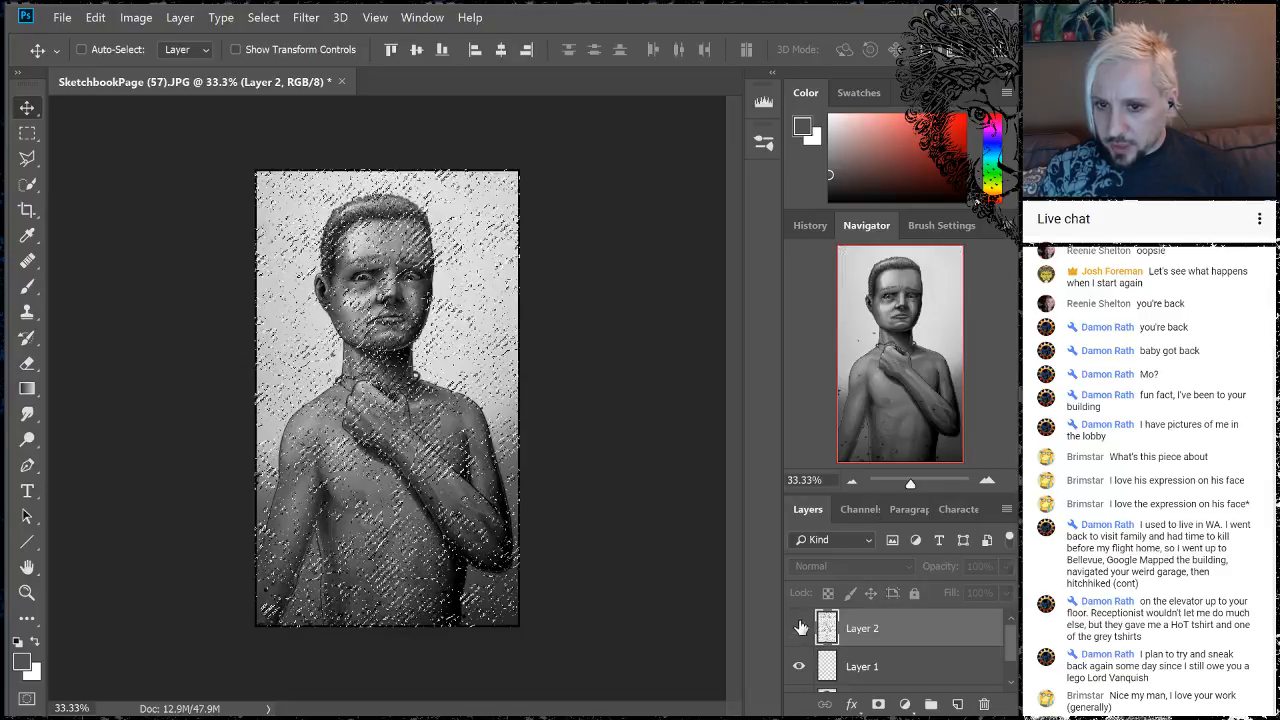
{"action": "left_click", "coordinate": [876, 667]}
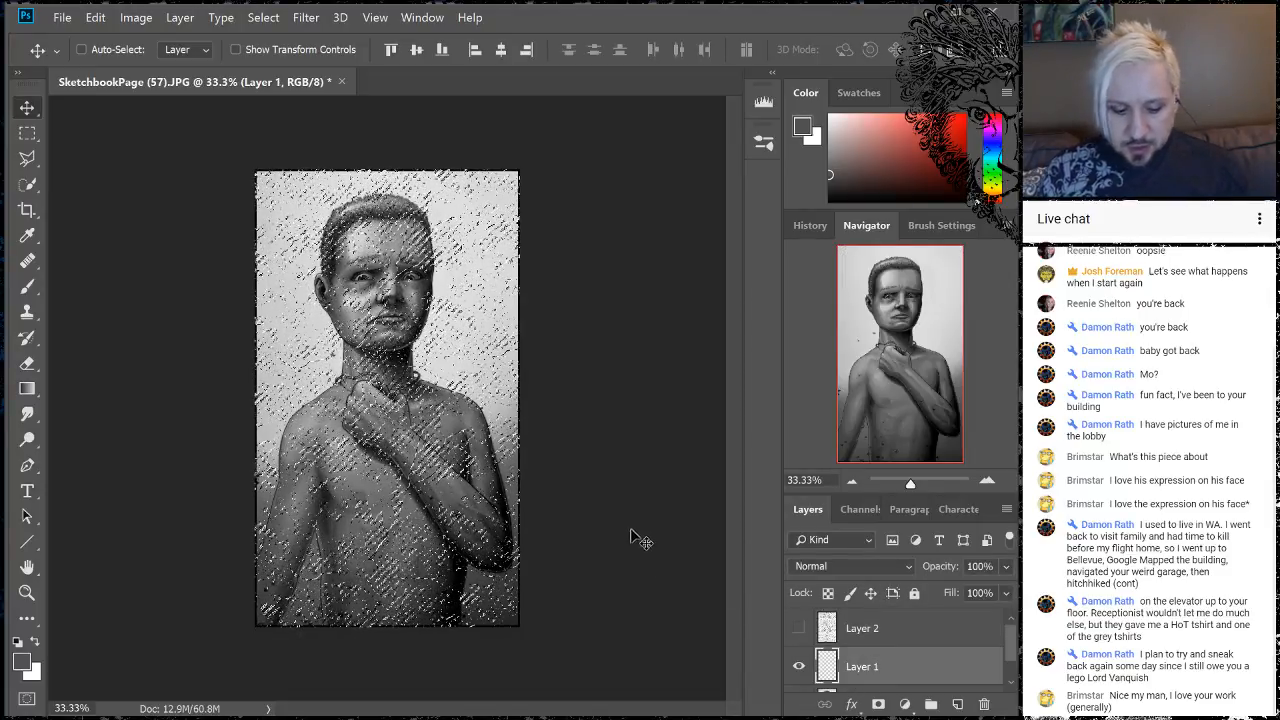
{"action": "key", "text": "ctrl+d"}
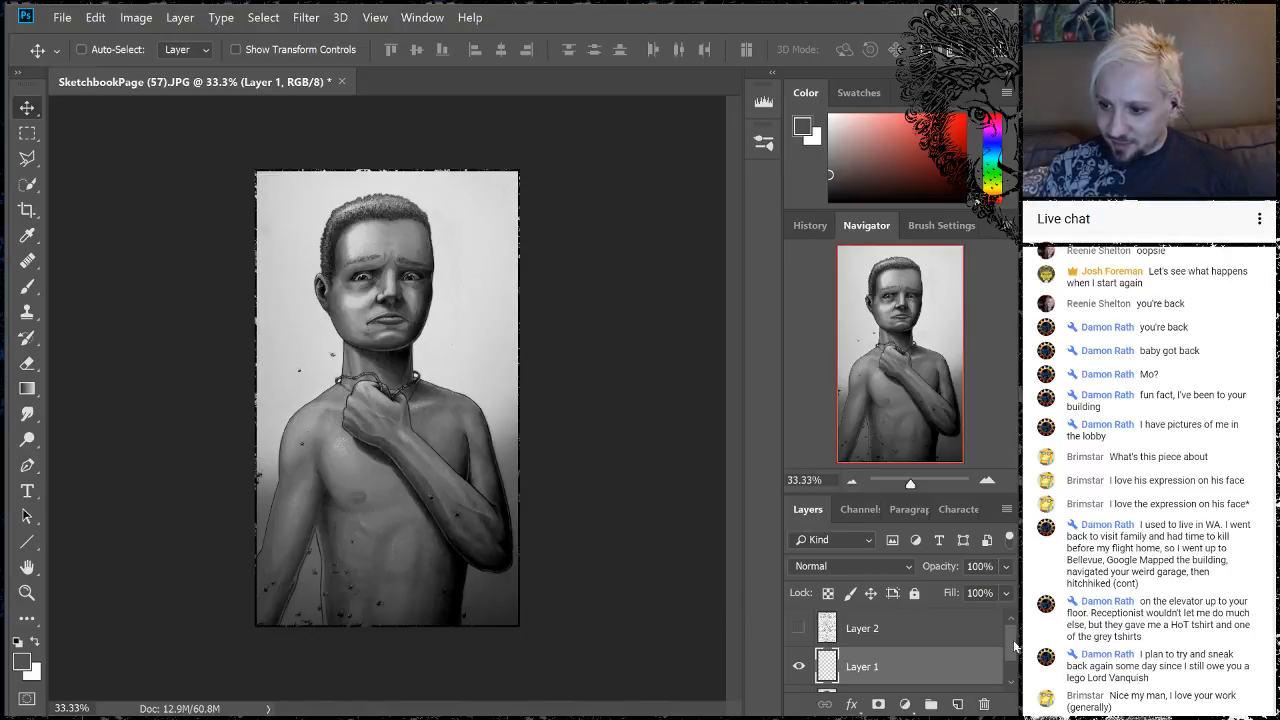
- Flatten the image into a single Background layer, discarding the hidden texture layer
{"action": "left_click_drag", "start_coordinate": [1013, 643], "coordinate": [1020, 674]}
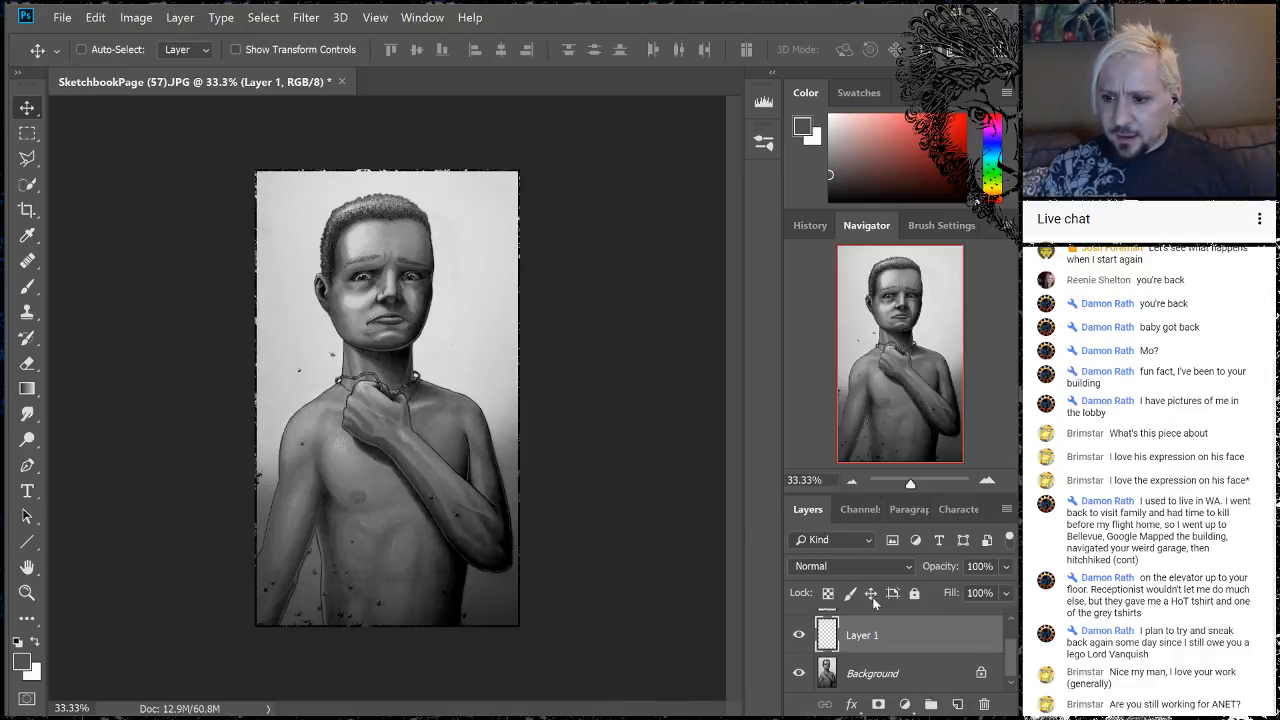
{"action": "right_click", "coordinate": [950, 636]}
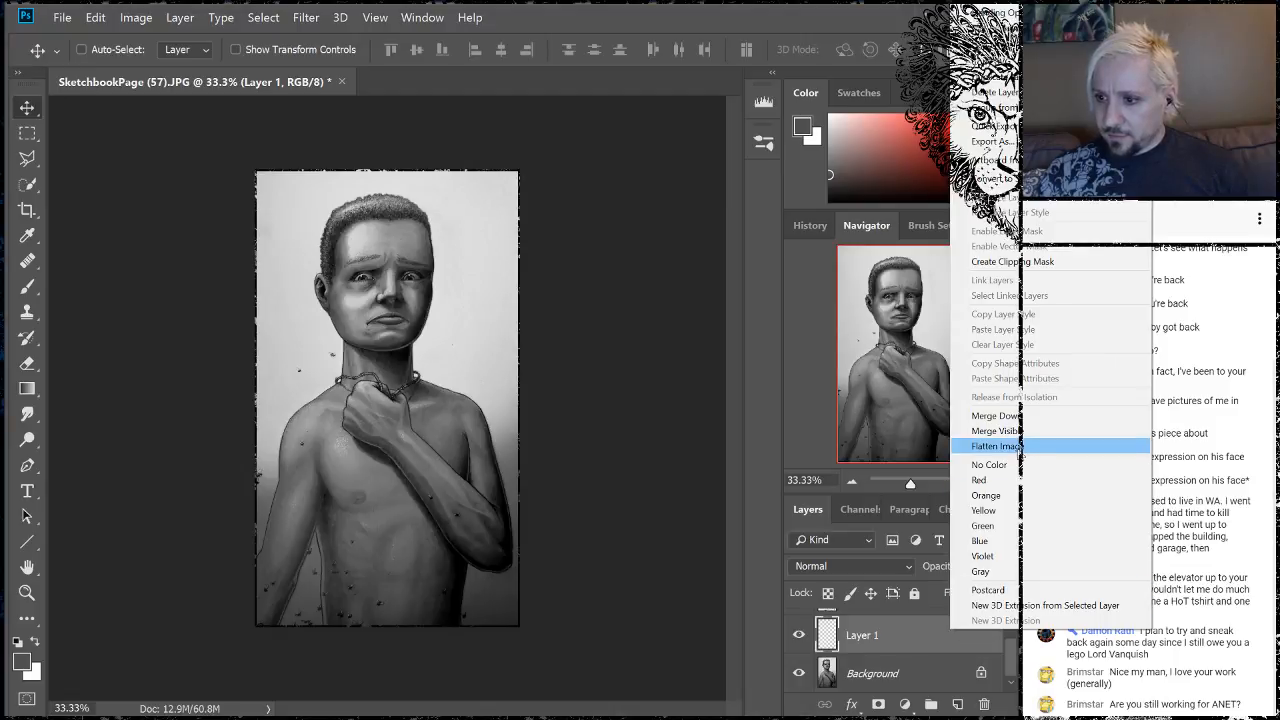
{"action": "left_click", "coordinate": [1018, 447]}
{"action": "left_click", "coordinate": [645, 282]}
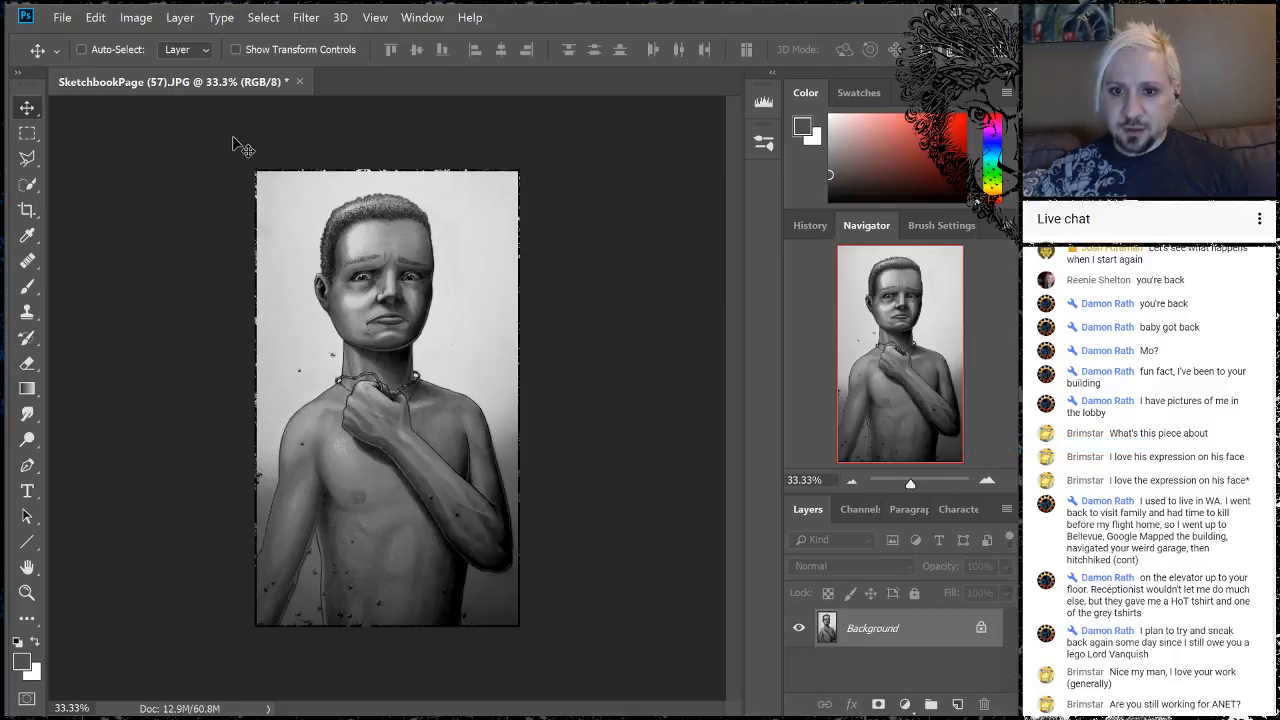
- Save the flattened drawing as a JPEG named BowmarkDisturbed in the ScarredKing1 folder at quality 12, Baseline ("Standard"), and close it
{"action": "left_click", "coordinate": [62, 17]}
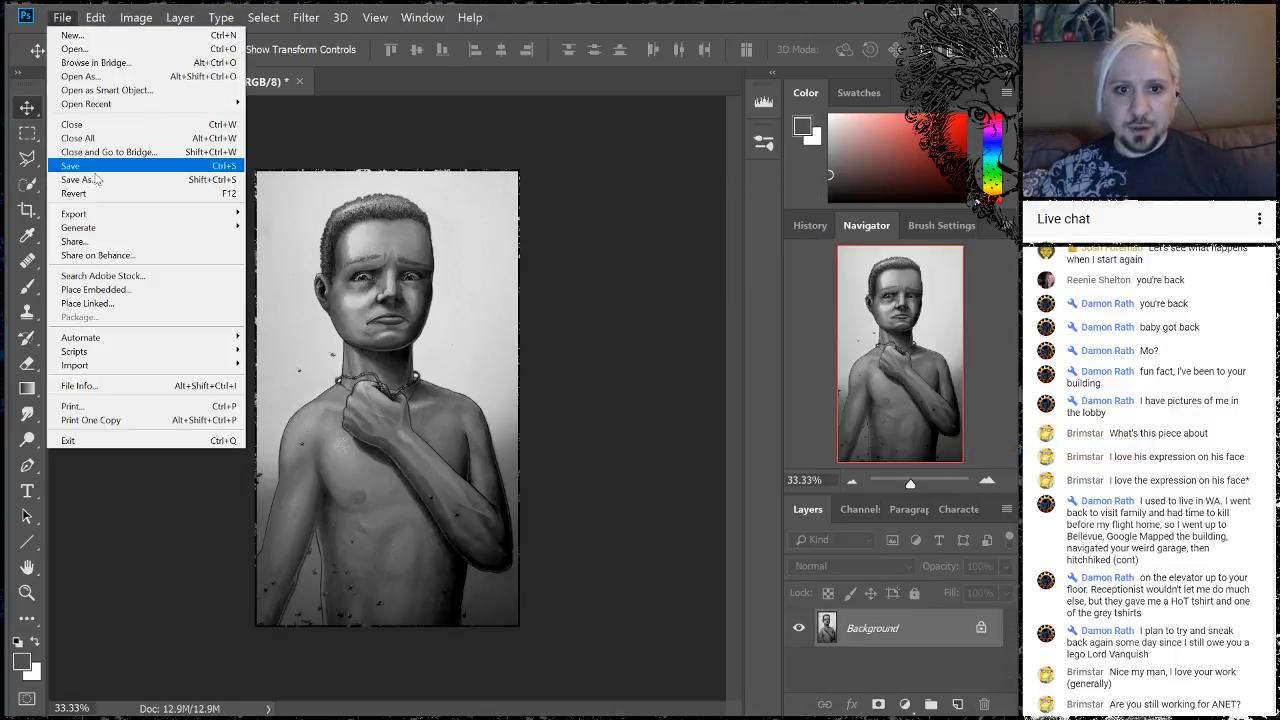
{"action": "left_click", "coordinate": [97, 179]}
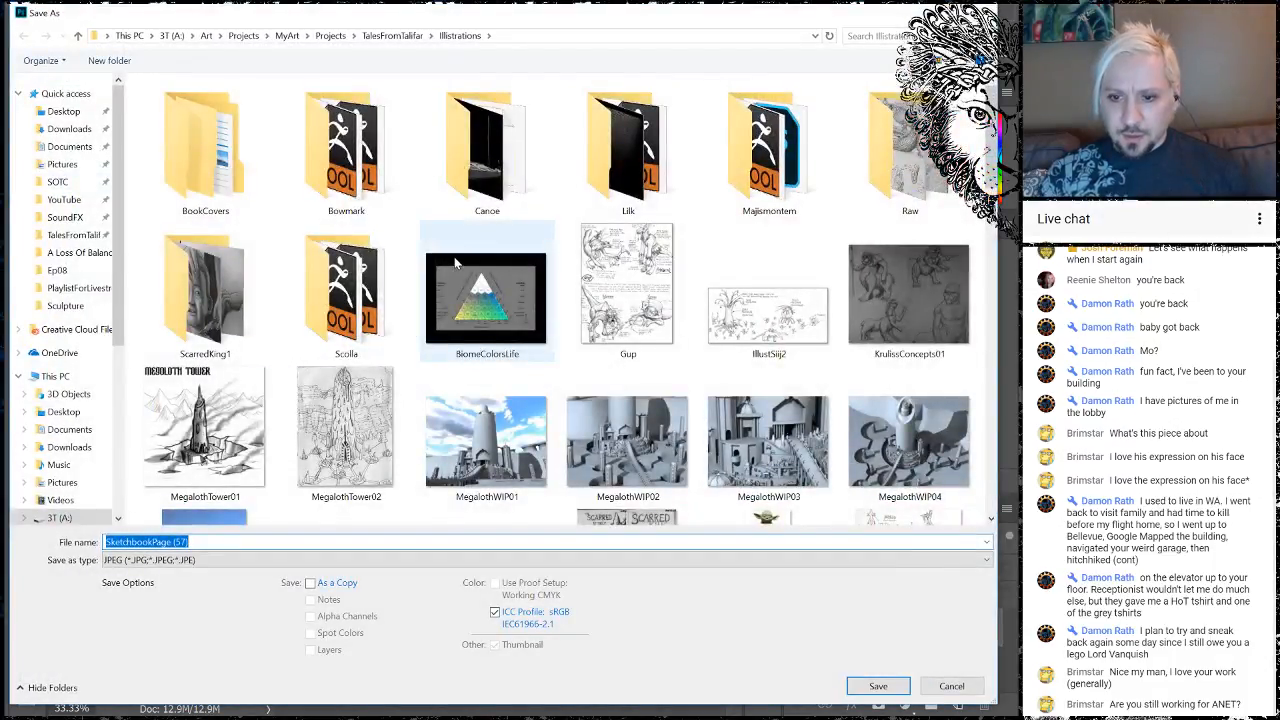
{"action": "double_click", "coordinate": [226, 299]}
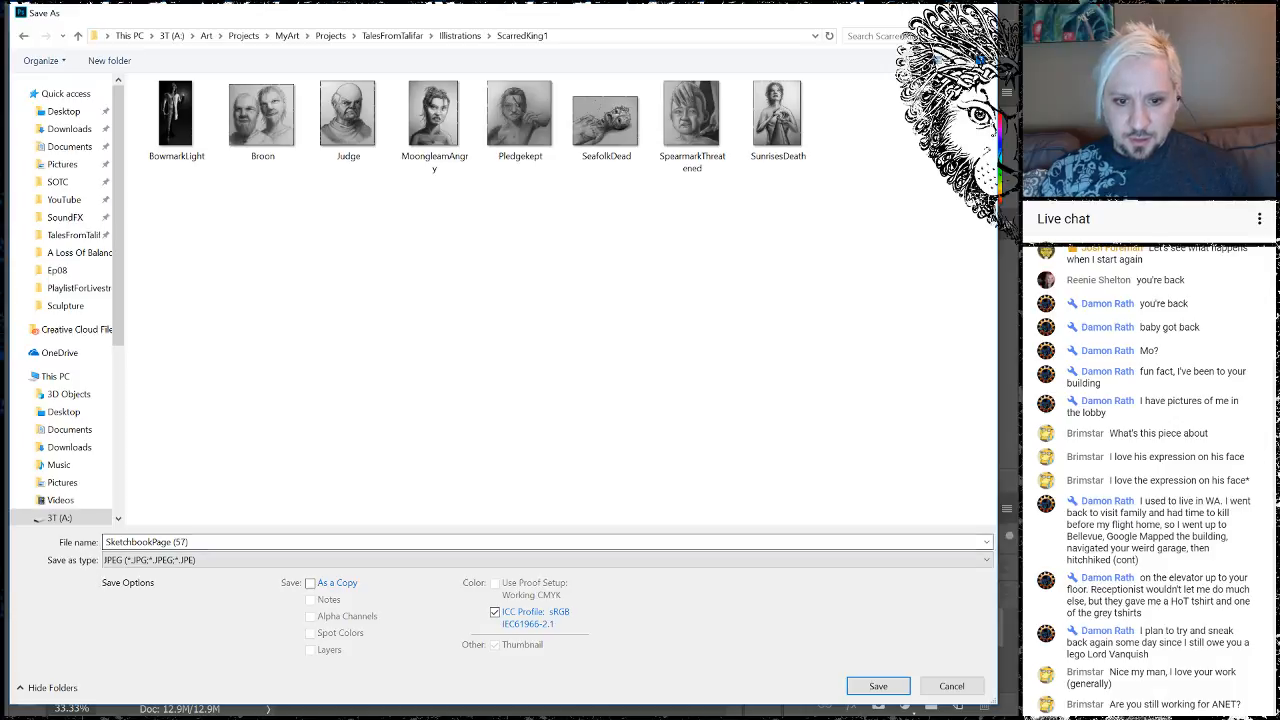
{"action": "left_click", "coordinate": [150, 542]}
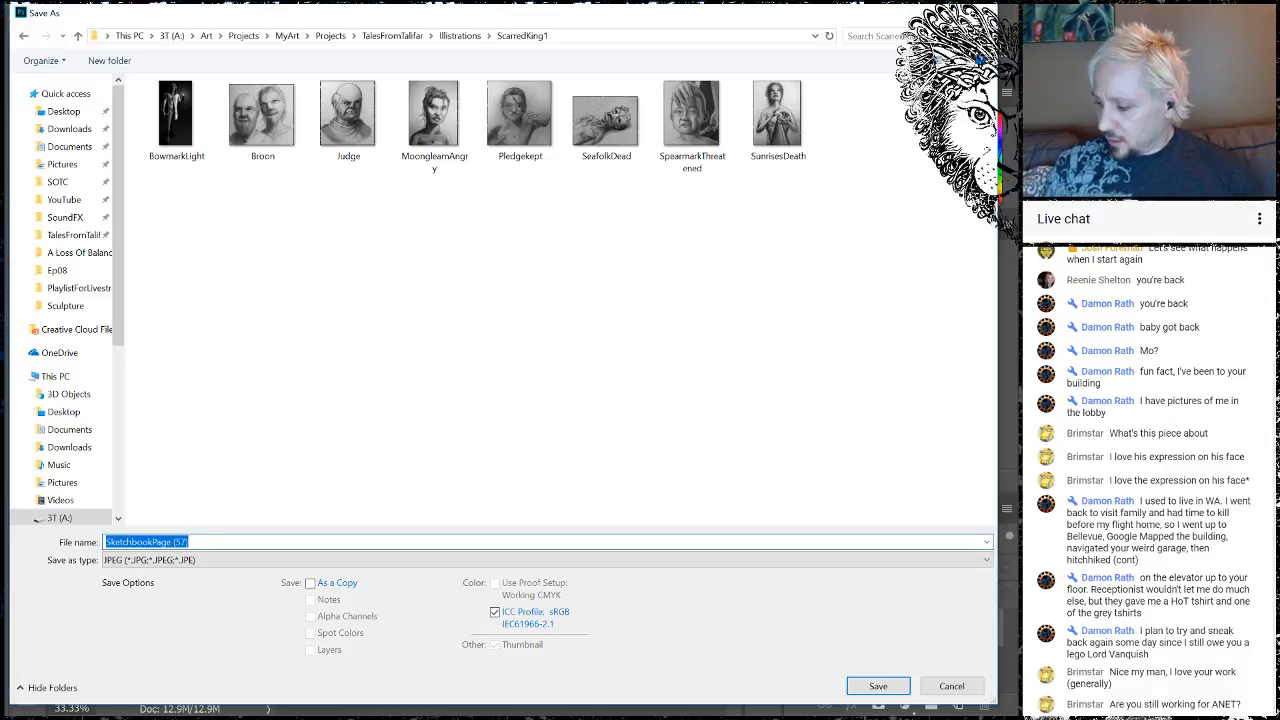
{"action": "type", "text": "B"}
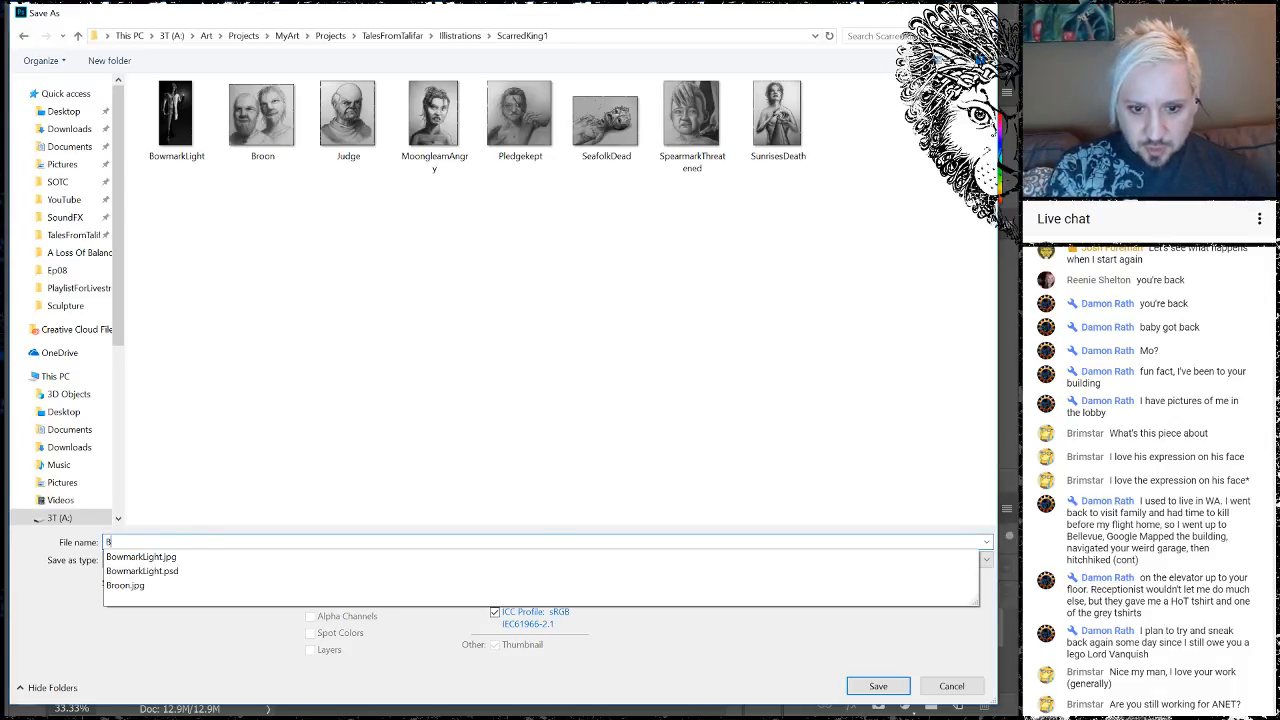
{"action": "type", "text": "owmark"}
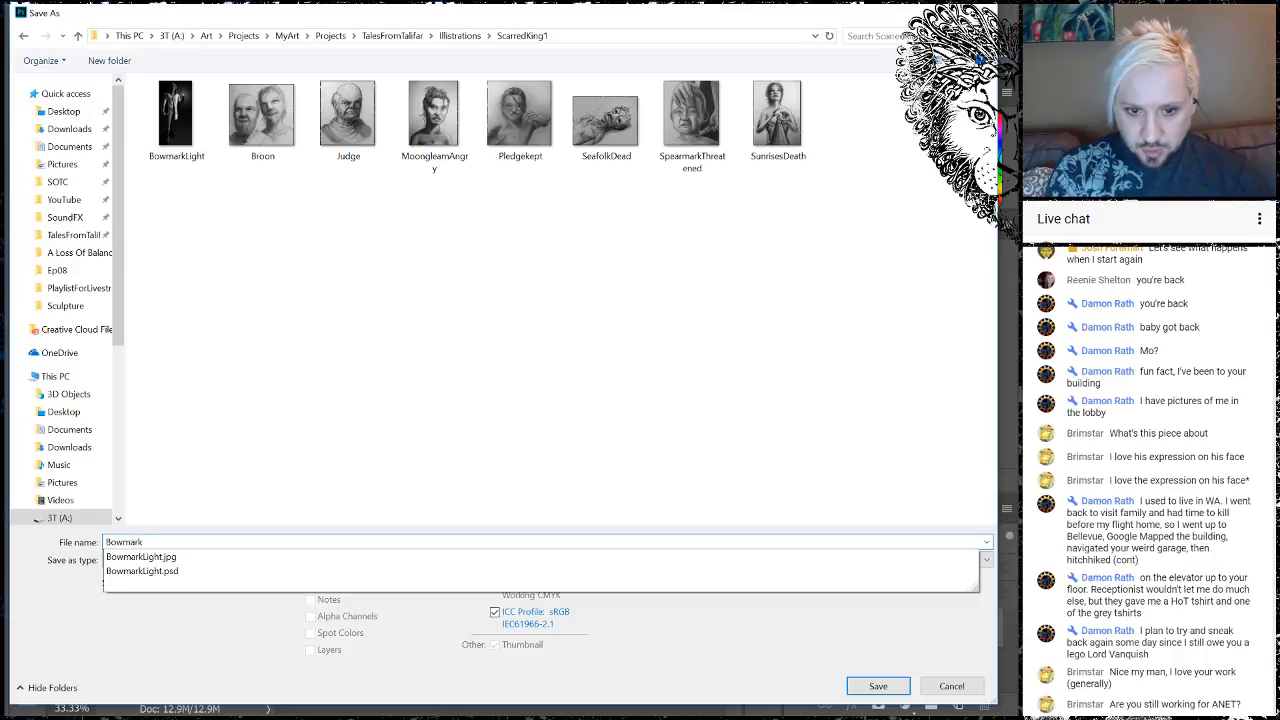
{"action": "type", "text": "Disturbed"}
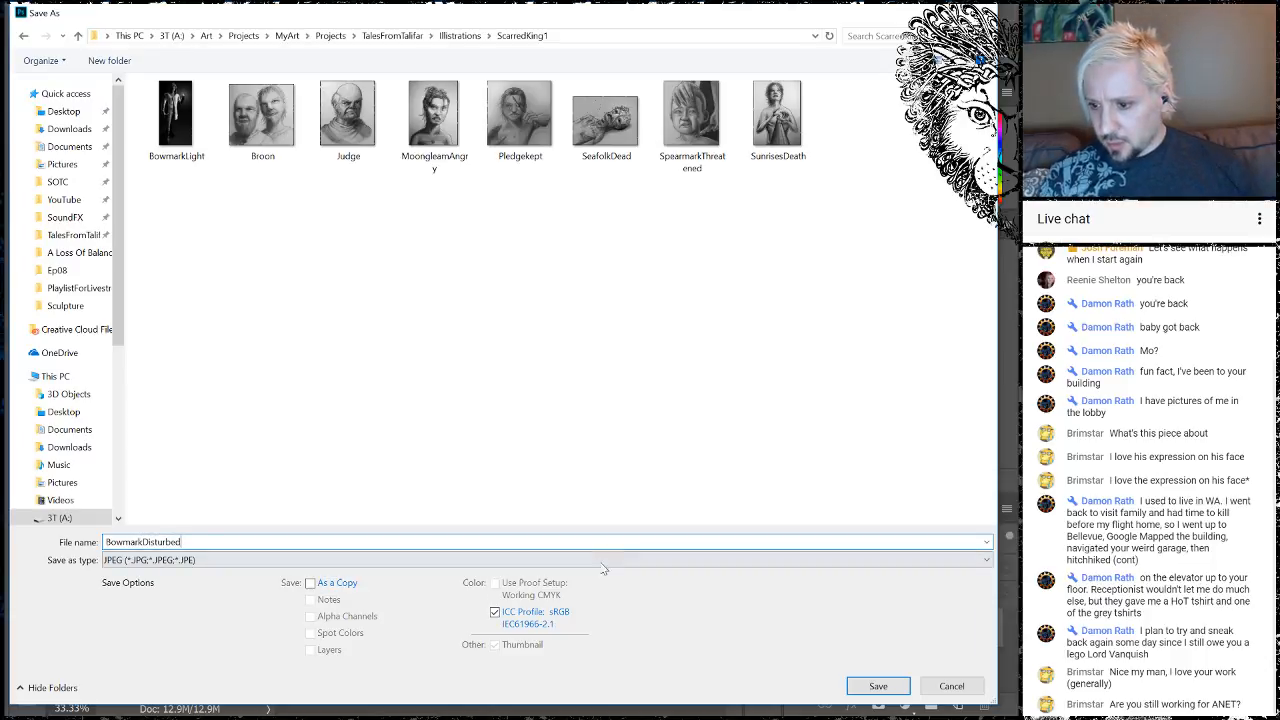
{"action": "left_click", "coordinate": [864, 686]}
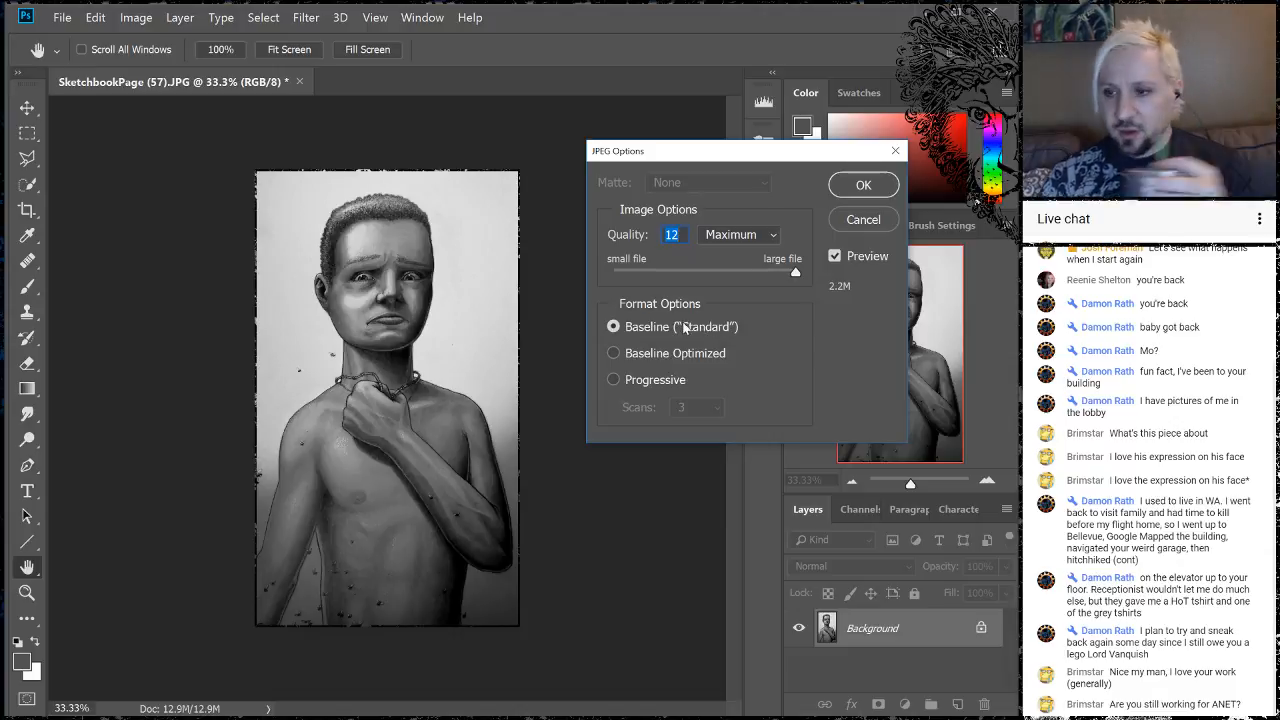
{"action": "left_click", "coordinate": [862, 186]}
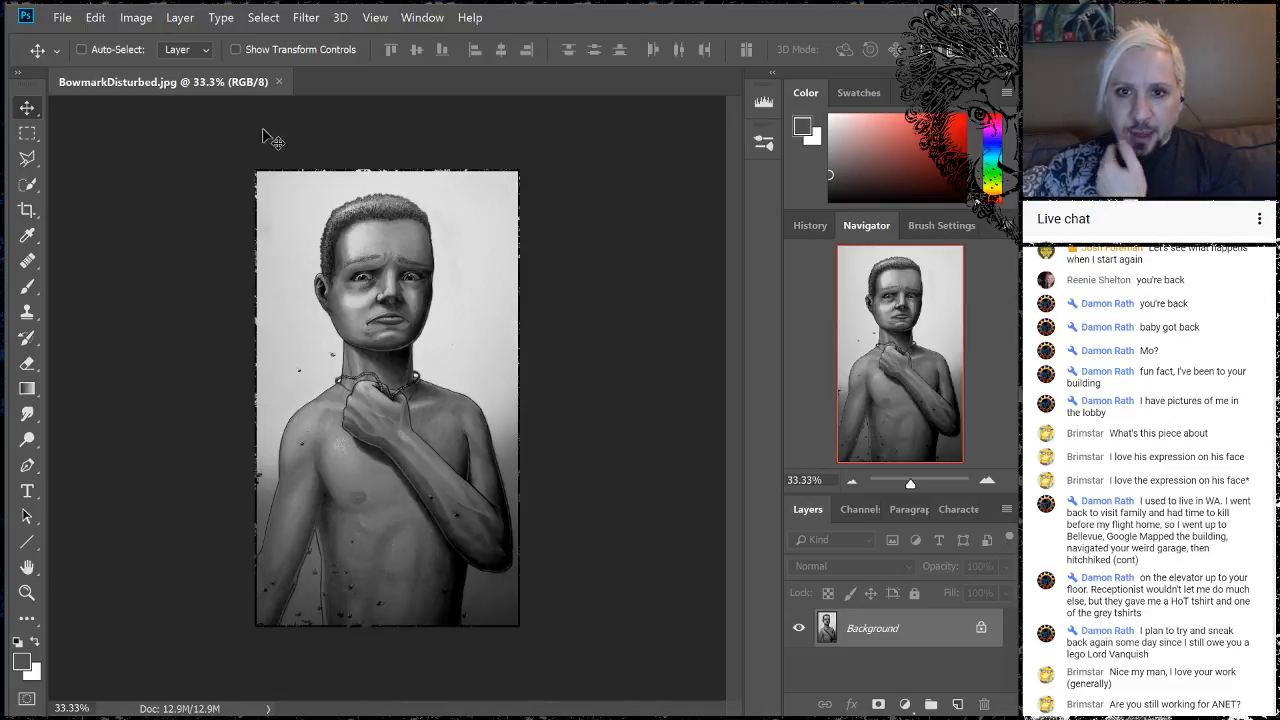
{"action": "left_click", "coordinate": [280, 82]}
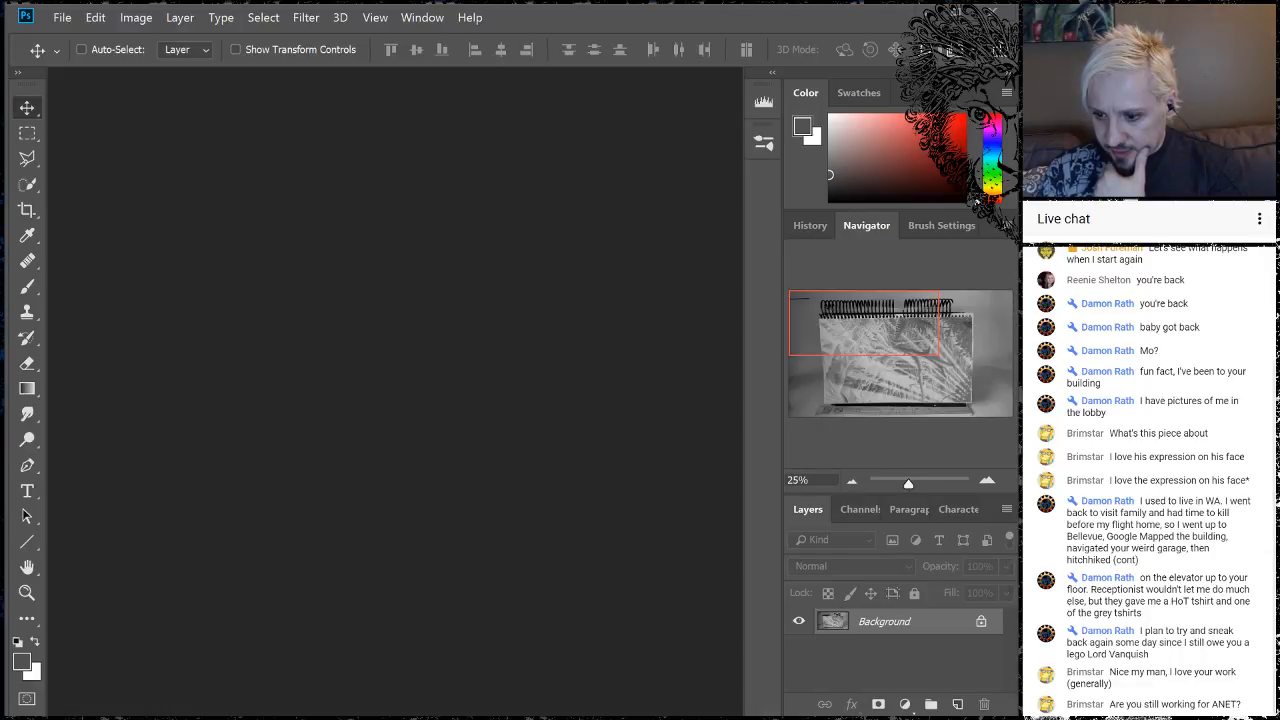
- Bring the SketchbookPage (51).JPG window into the workspace, zoom out to 16.67%, and dock it as a document tab
{"action": "mouse_move", "coordinate": [575, 708]}
{"action": "left_mouse_down"}
{"action": "mouse_move", "coordinate": [565, 500]}
{"action": "mouse_move", "coordinate": [339, 239]}
{"action": "left_mouse_up"}
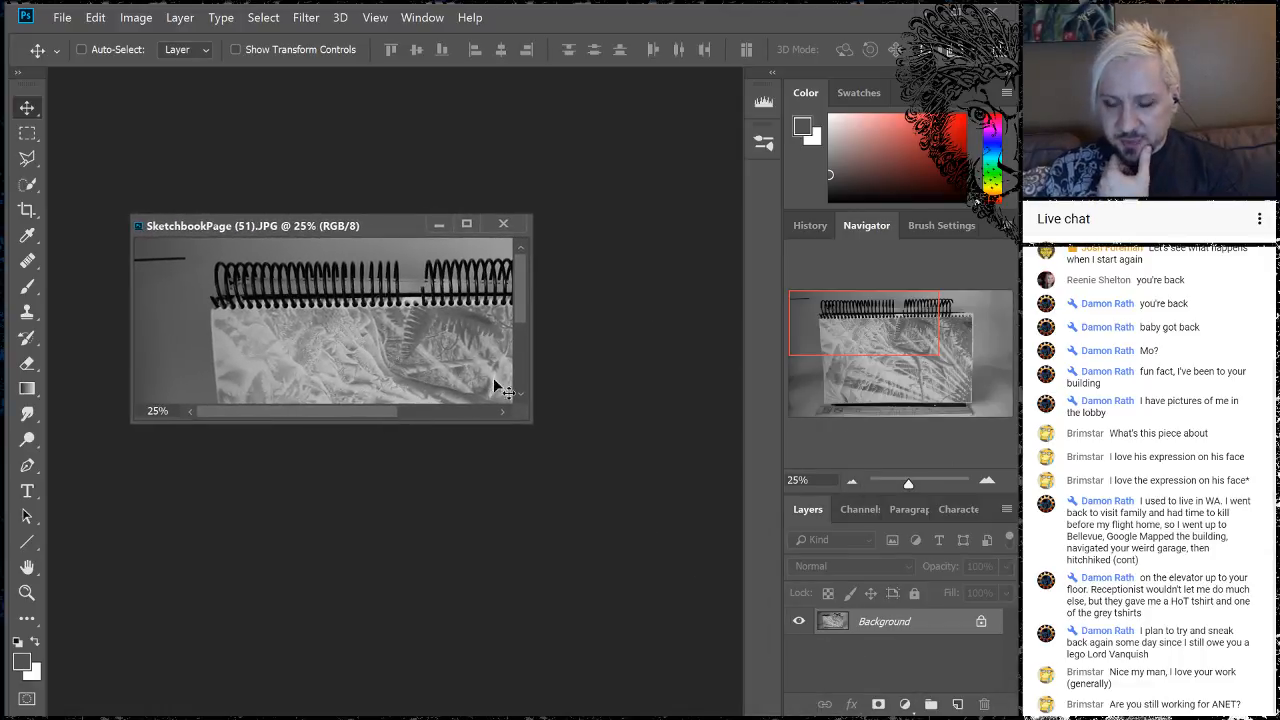
{"action": "left_click", "coordinate": [852, 483]}
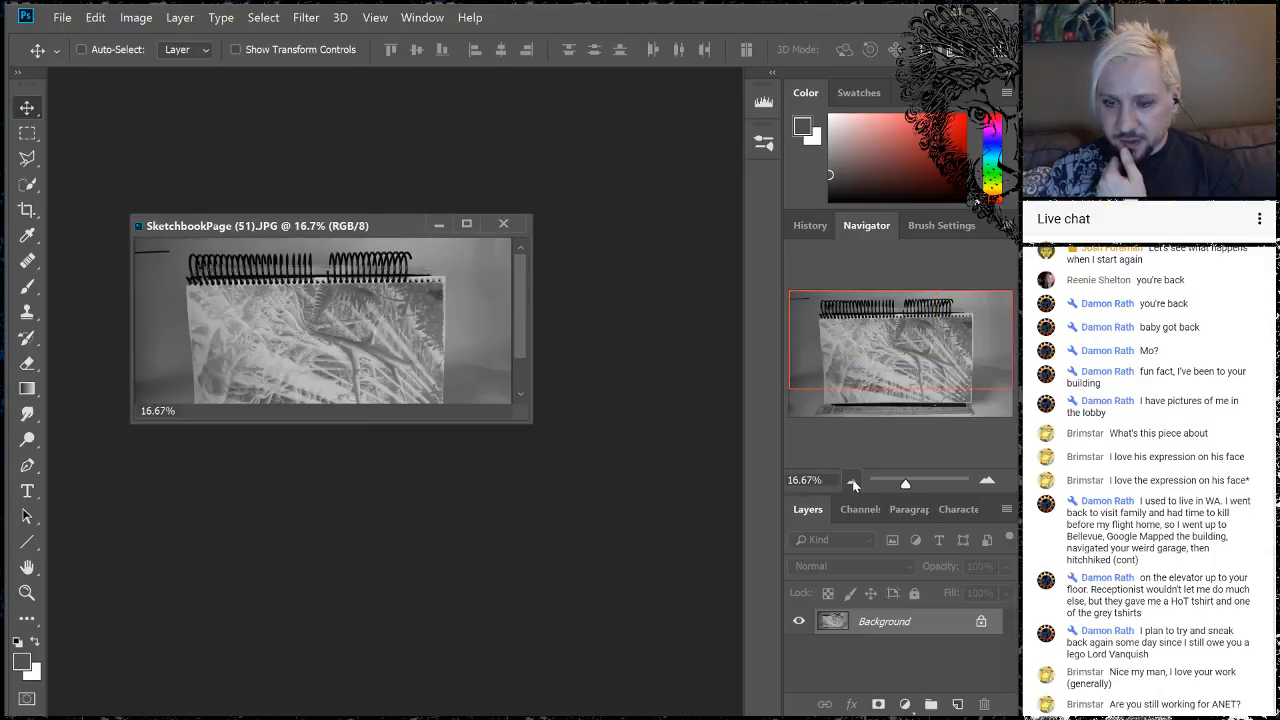
{"action": "key", "text": "f"}
{"action": "key", "text": "f"}
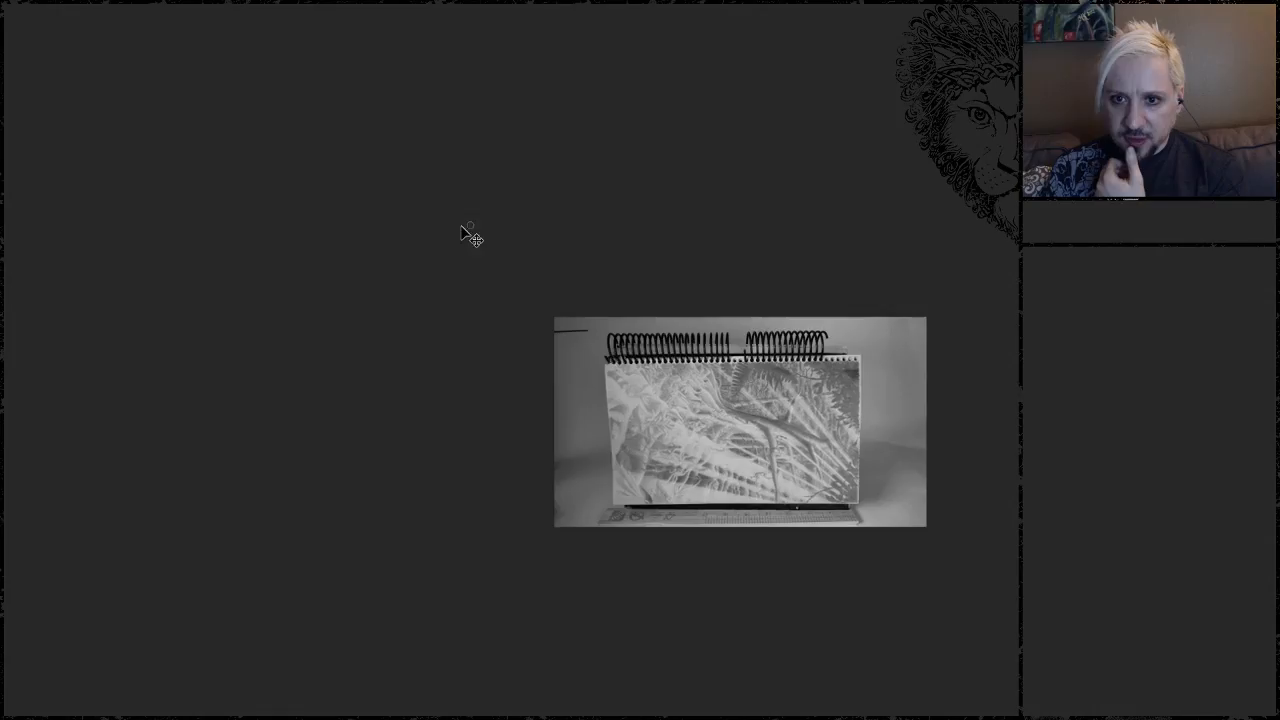
{"action": "key", "text": "f"}
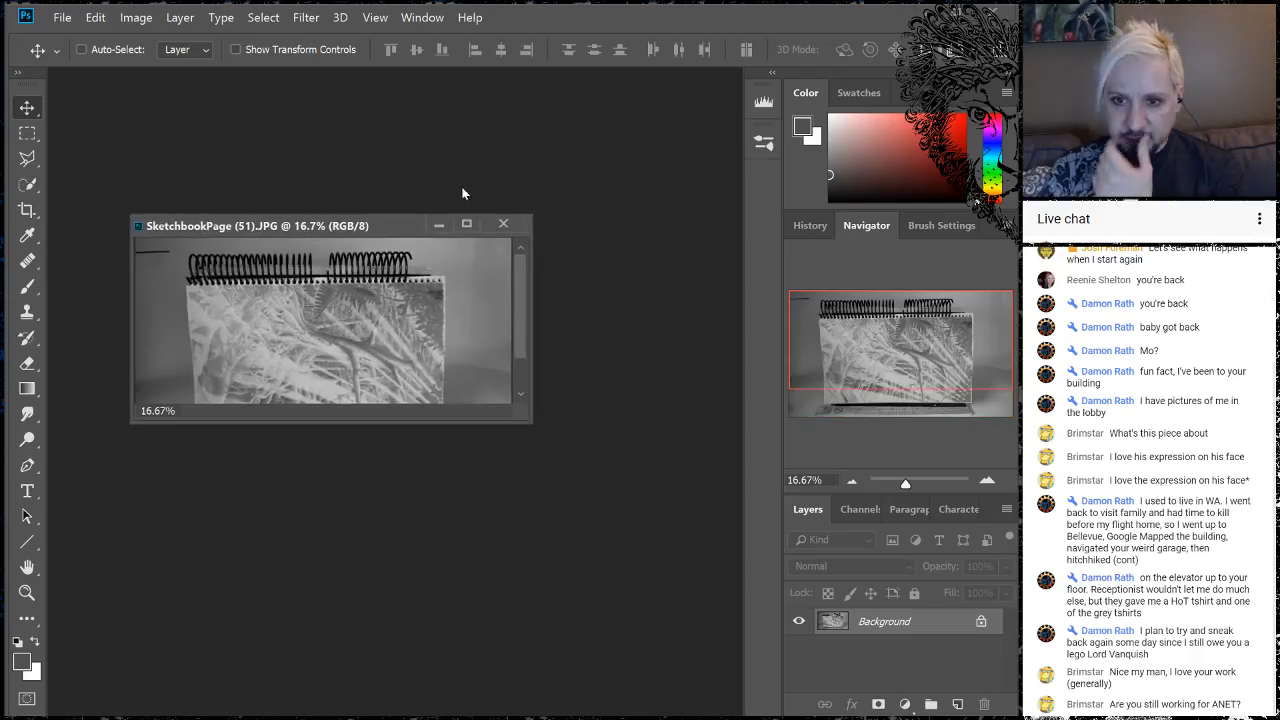
{"action": "mouse_move", "coordinate": [351, 226]}
{"action": "left_mouse_down"}
{"action": "mouse_move", "coordinate": [277, 89]}
{"action": "mouse_move", "coordinate": [325, 119]}
{"action": "left_mouse_up"}
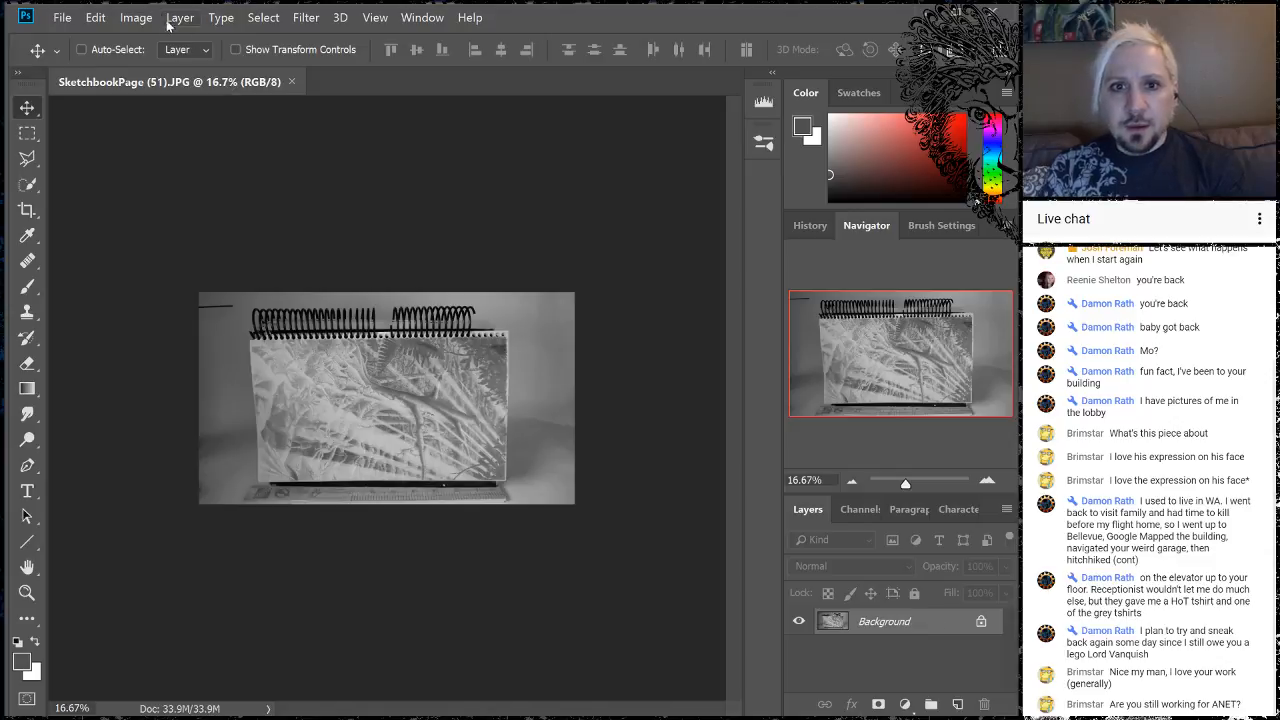
- Rotate the SketchbookPage (51) image 90° counterclockwise
{"action": "left_click", "coordinate": [136, 17]}
{"action": "mouse_move", "coordinate": [151, 64]}
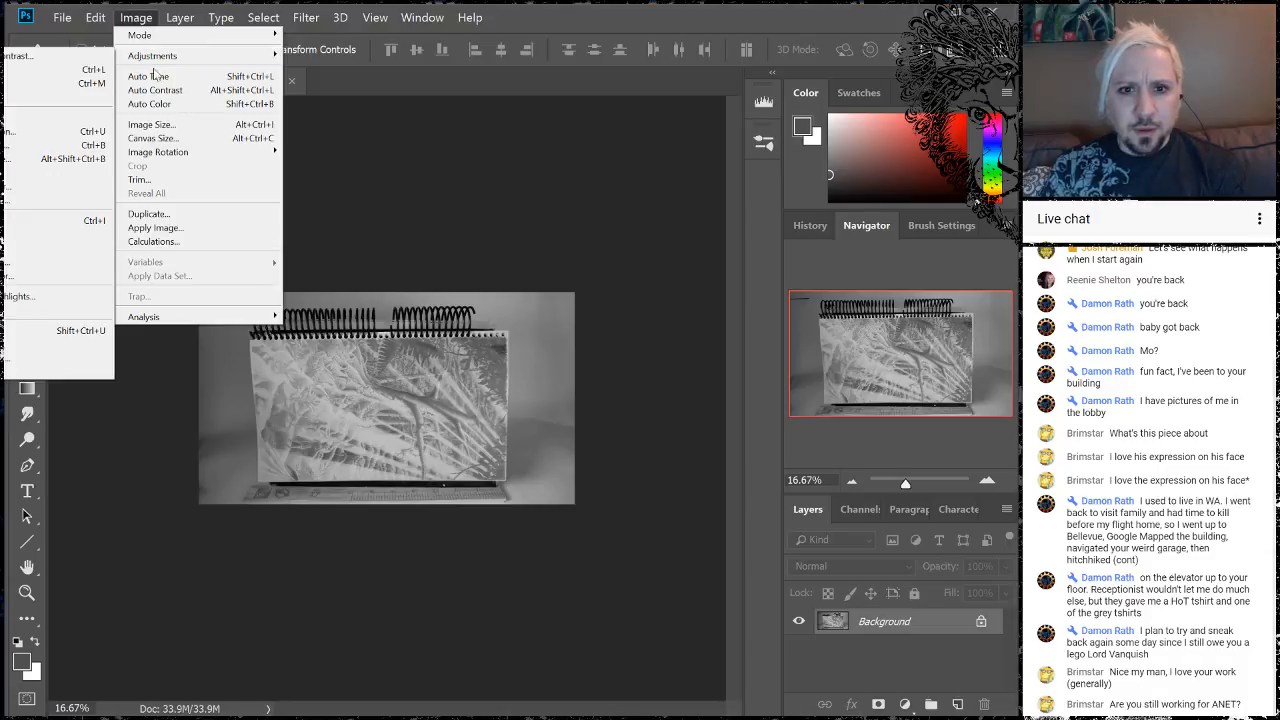
{"action": "mouse_move", "coordinate": [177, 152]}
{"action": "left_click", "coordinate": [52, 154]}
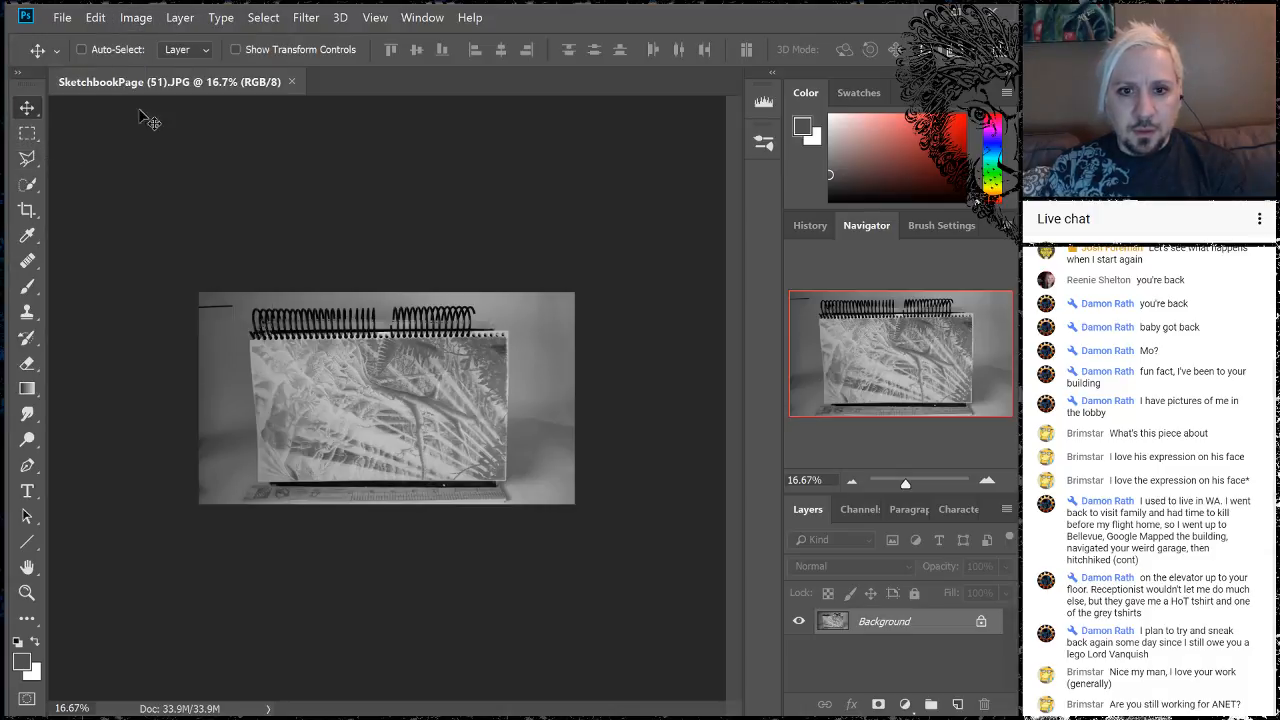
{"action": "left_click", "coordinate": [136, 17]}
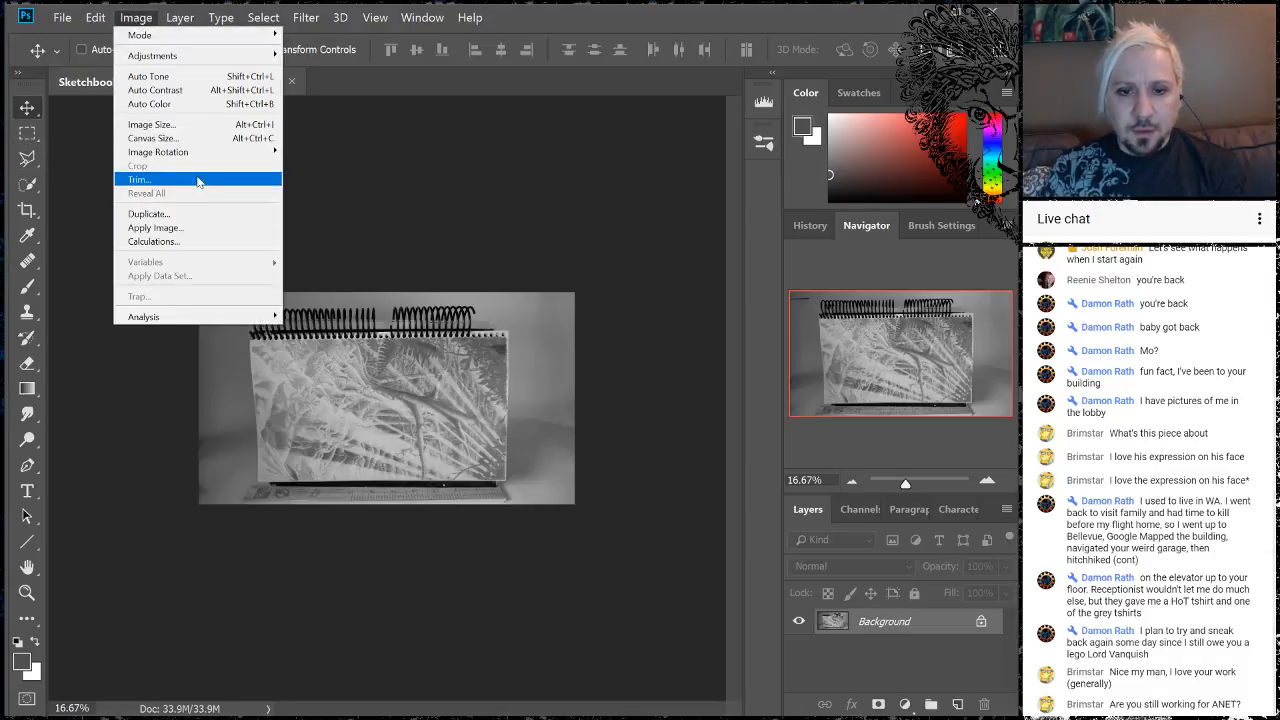
{"action": "mouse_move", "coordinate": [212, 157]}
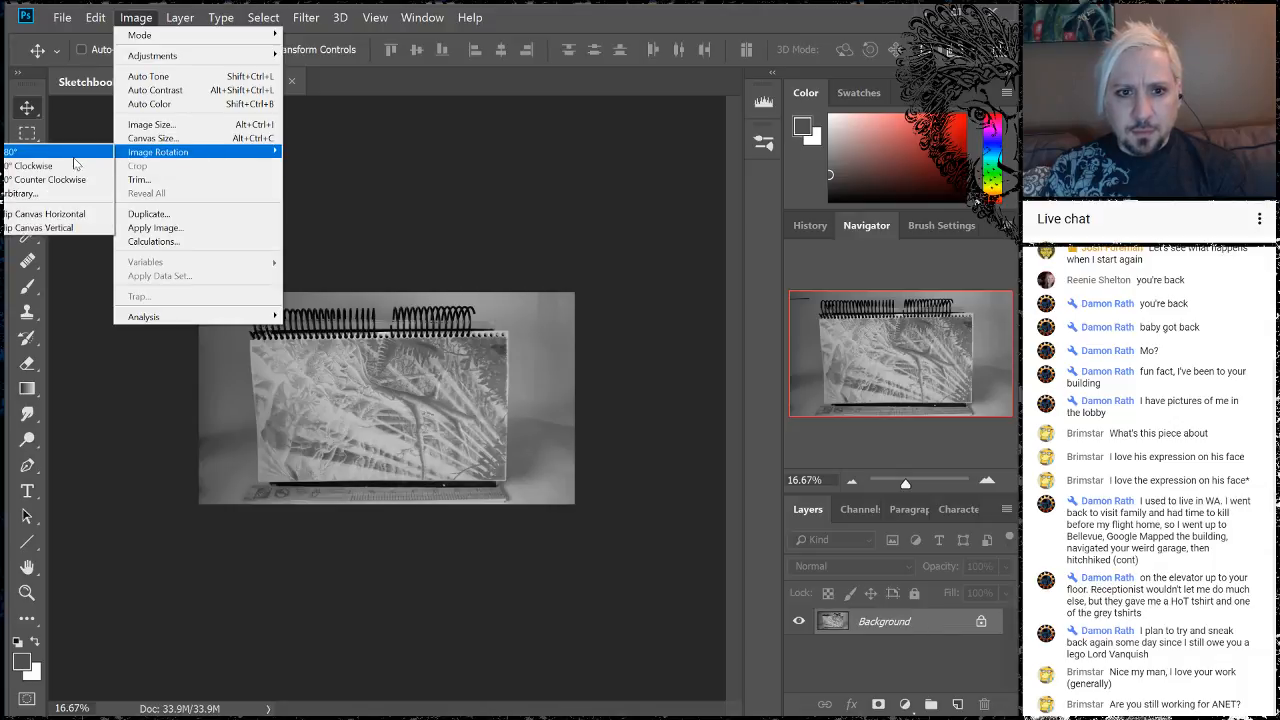
{"action": "left_click", "coordinate": [62, 180]}
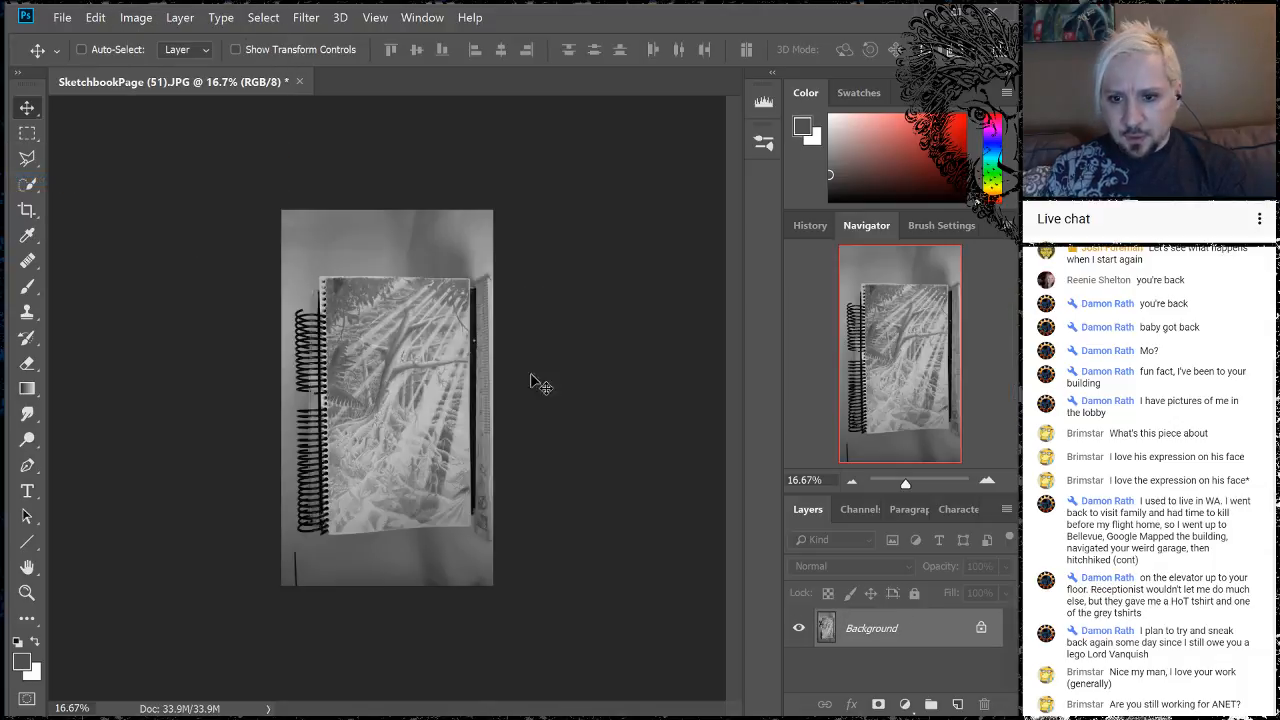
- Crop the image to the sketchbook page, cutting off the surrounding table, ruler and outer binding coils, and clear the selection
{"action": "left_click", "coordinate": [987, 482]}
{"action": "left_click", "coordinate": [987, 482]}
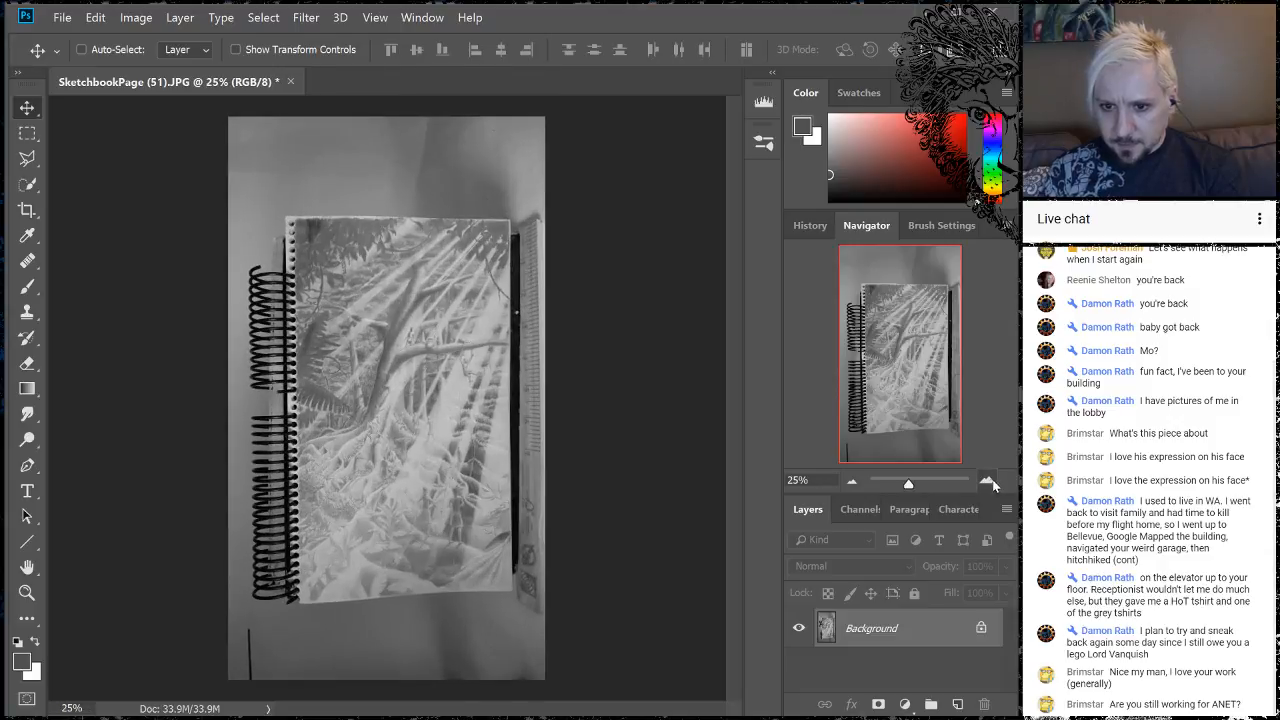
{"action": "left_click", "coordinate": [990, 480]}
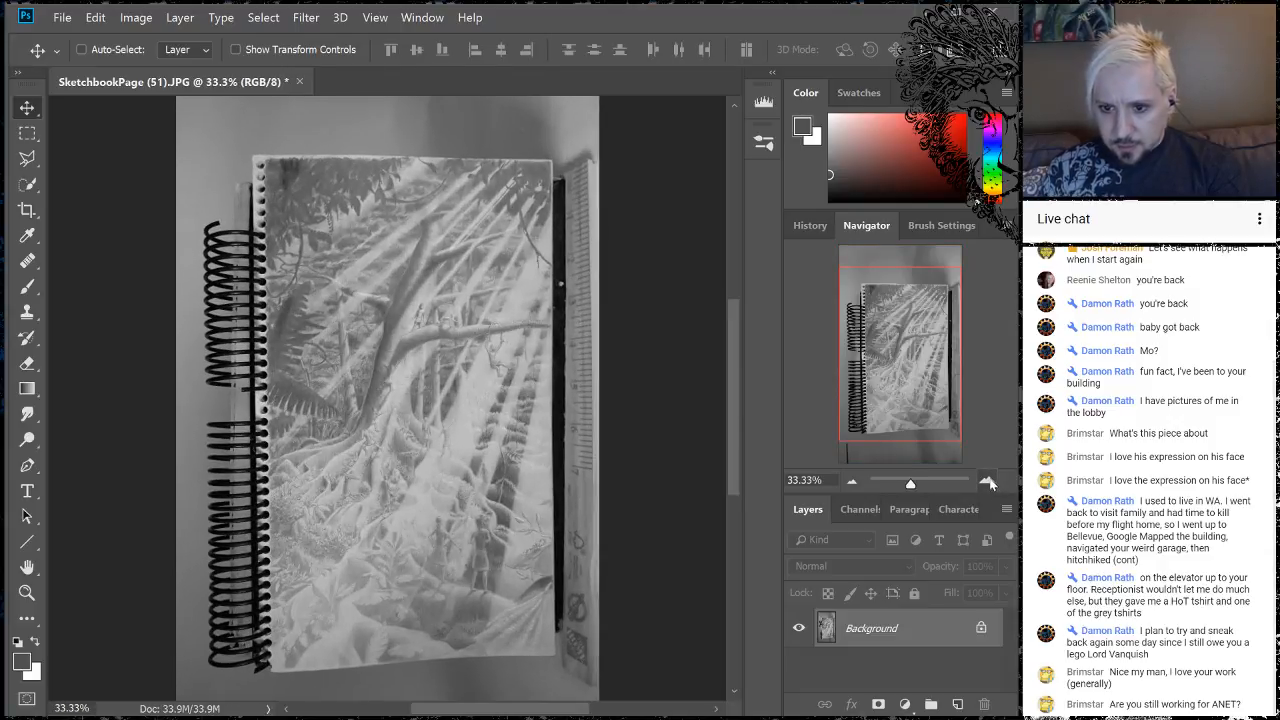
{"action": "left_click", "coordinate": [27, 134]}
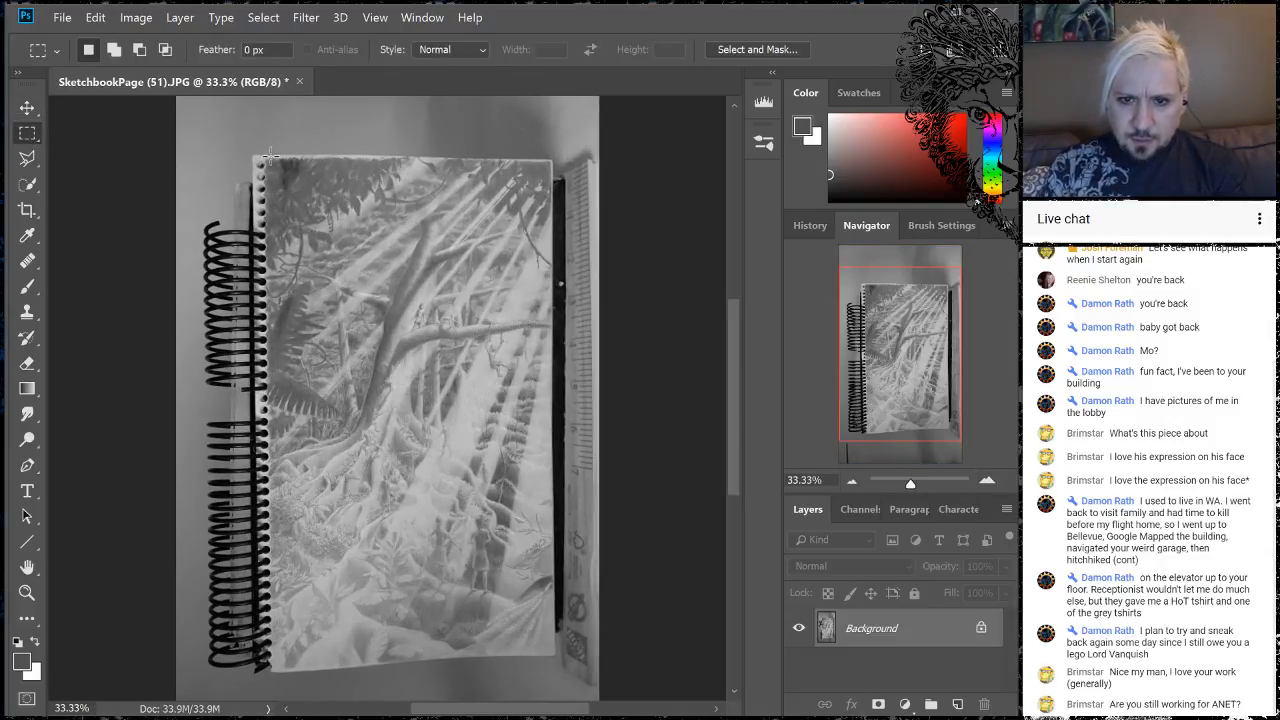
{"action": "mouse_move", "coordinate": [250, 155]}
{"action": "left_mouse_down"}
{"action": "mouse_move", "coordinate": [393, 358]}
{"action": "mouse_move", "coordinate": [558, 670]}
{"action": "left_mouse_up"}
{"action": "left_click", "coordinate": [135, 18]}
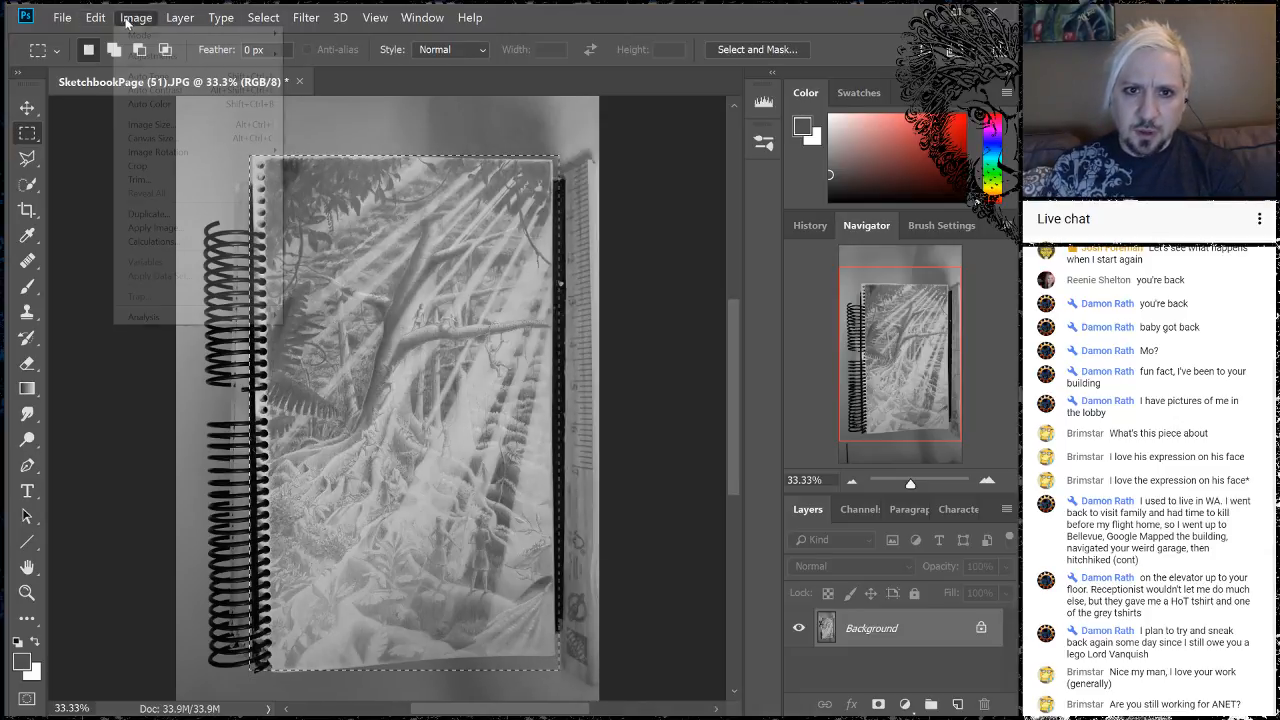
{"action": "left_click", "coordinate": [140, 166]}
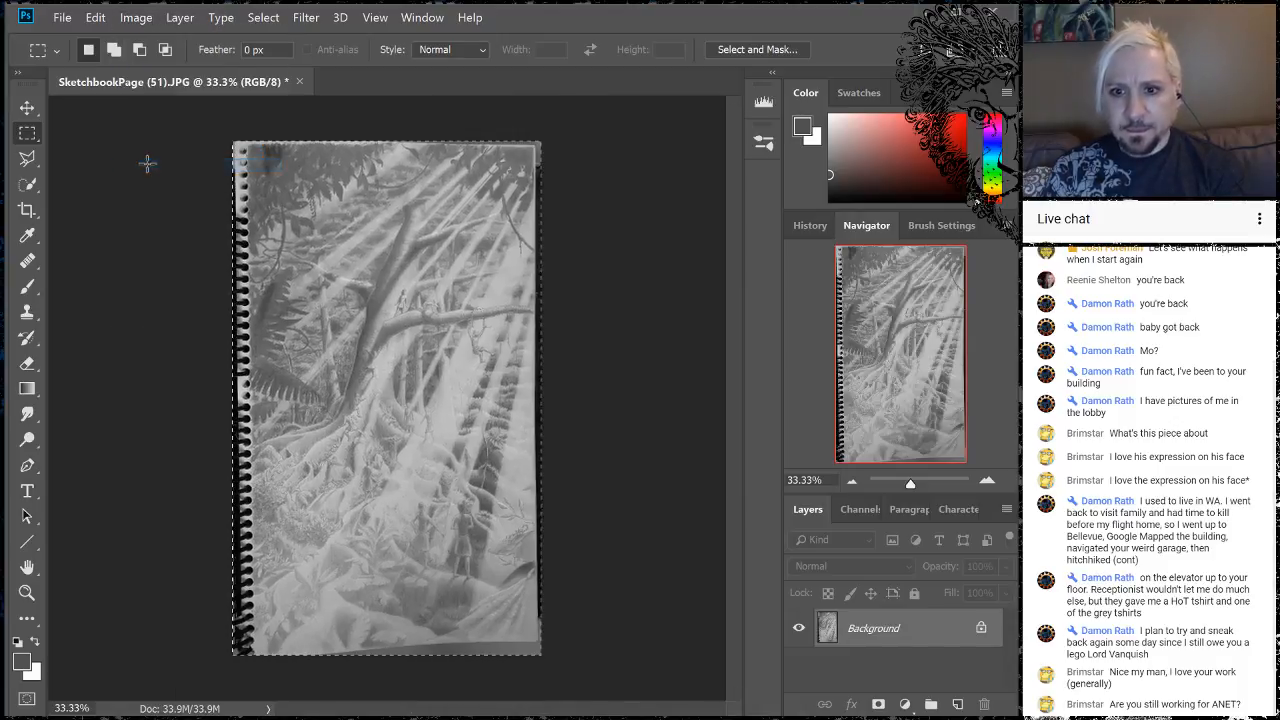
{"action": "key", "text": "ctrl+d"}
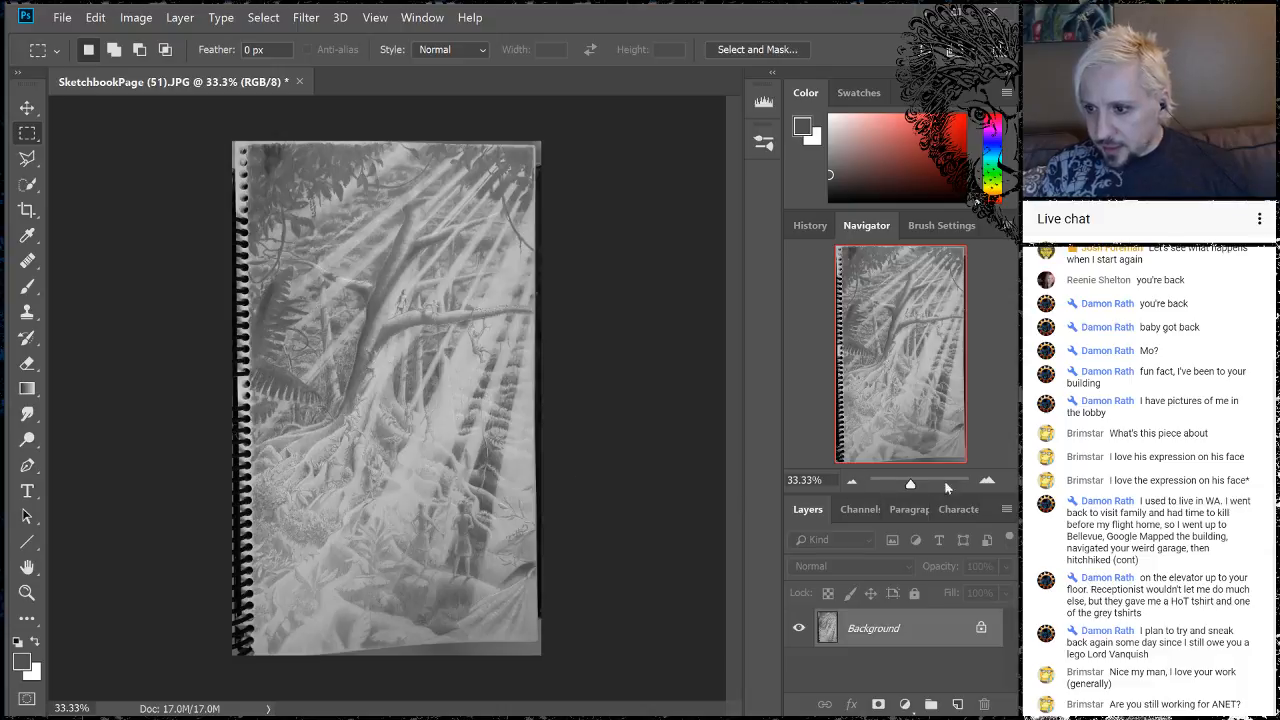
- Examine the cropped forest drawing at 100%, including the figures on the branch and around the tree roots
{"action": "left_click", "coordinate": [987, 483]}
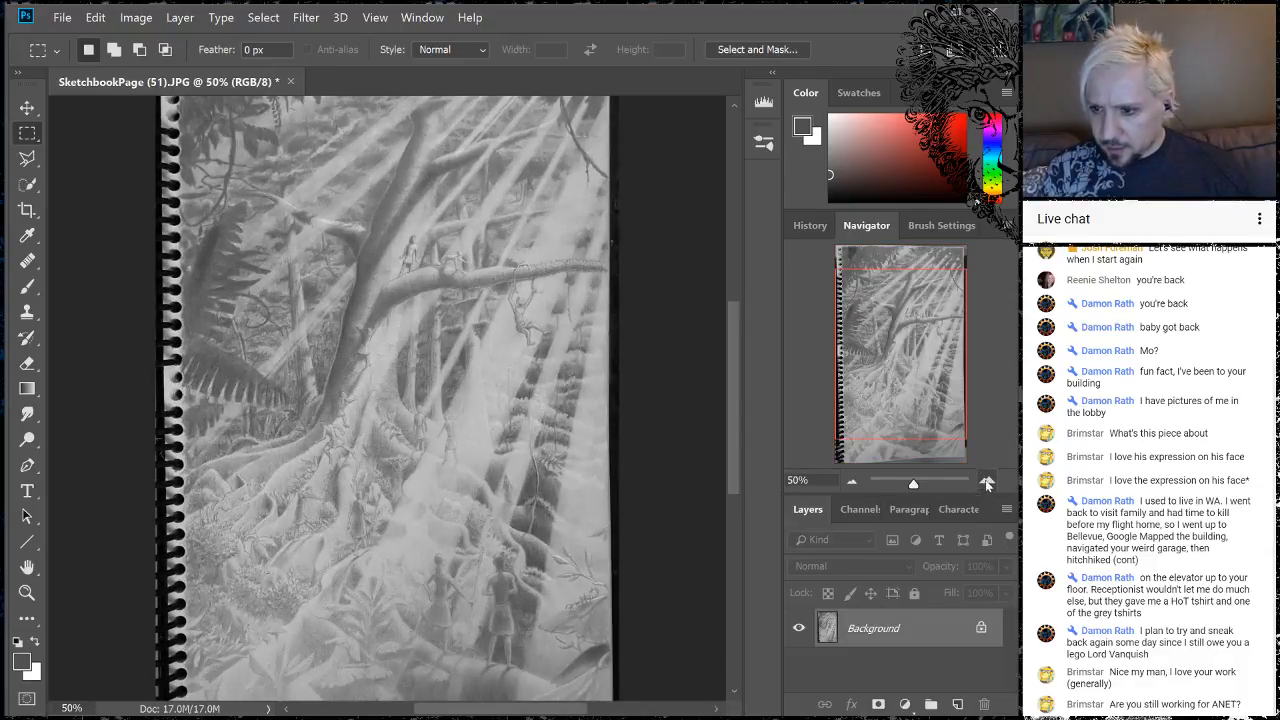
{"action": "left_click", "coordinate": [987, 484]}
{"action": "left_click", "coordinate": [987, 484]}
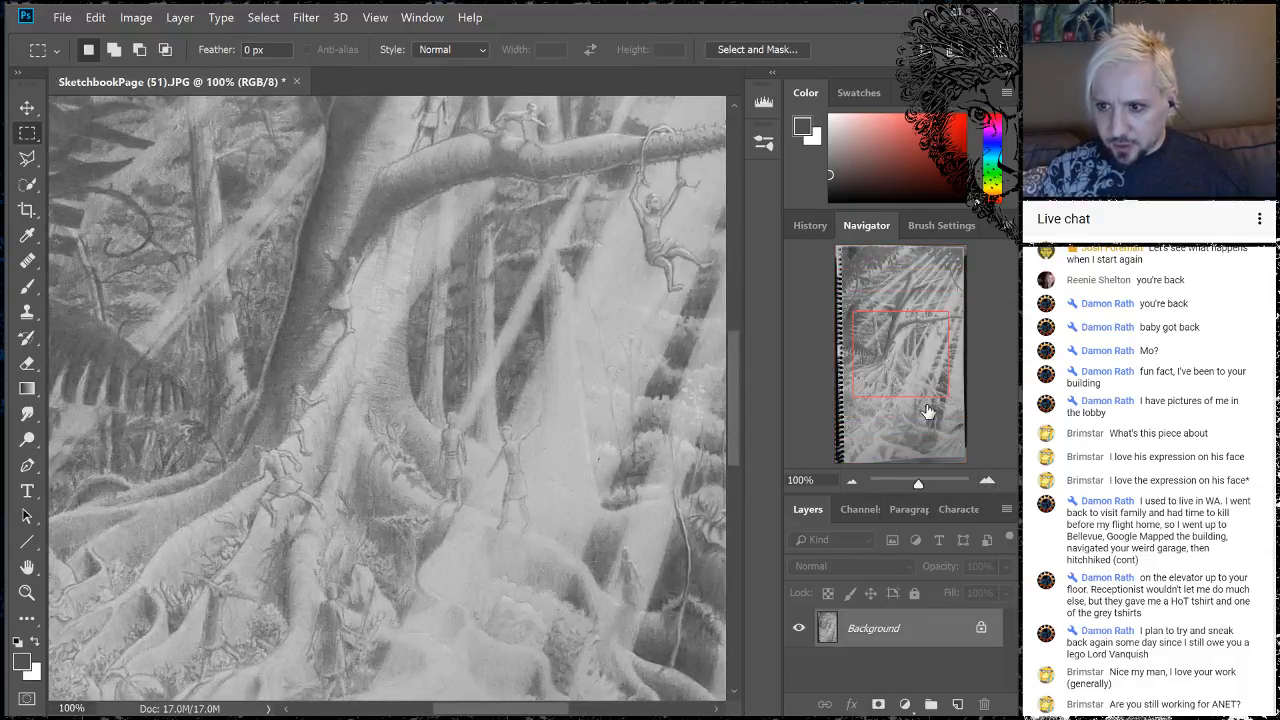
{"action": "mouse_move", "coordinate": [893, 350]}
{"action": "left_mouse_down"}
{"action": "mouse_move", "coordinate": [916, 328]}
{"action": "mouse_move", "coordinate": [937, 343]}
{"action": "mouse_move", "coordinate": [933, 330]}
{"action": "left_mouse_up"}
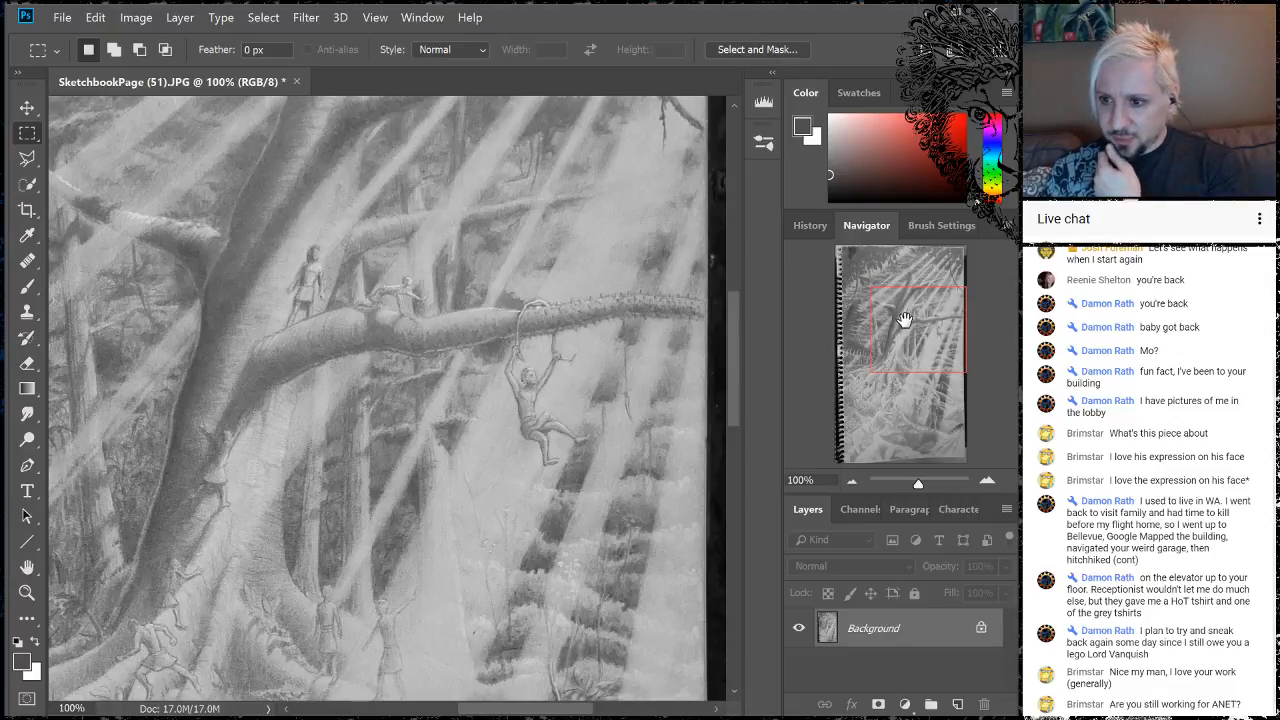
{"action": "left_click_drag", "start_coordinate": [906, 324], "coordinate": [940, 330]}
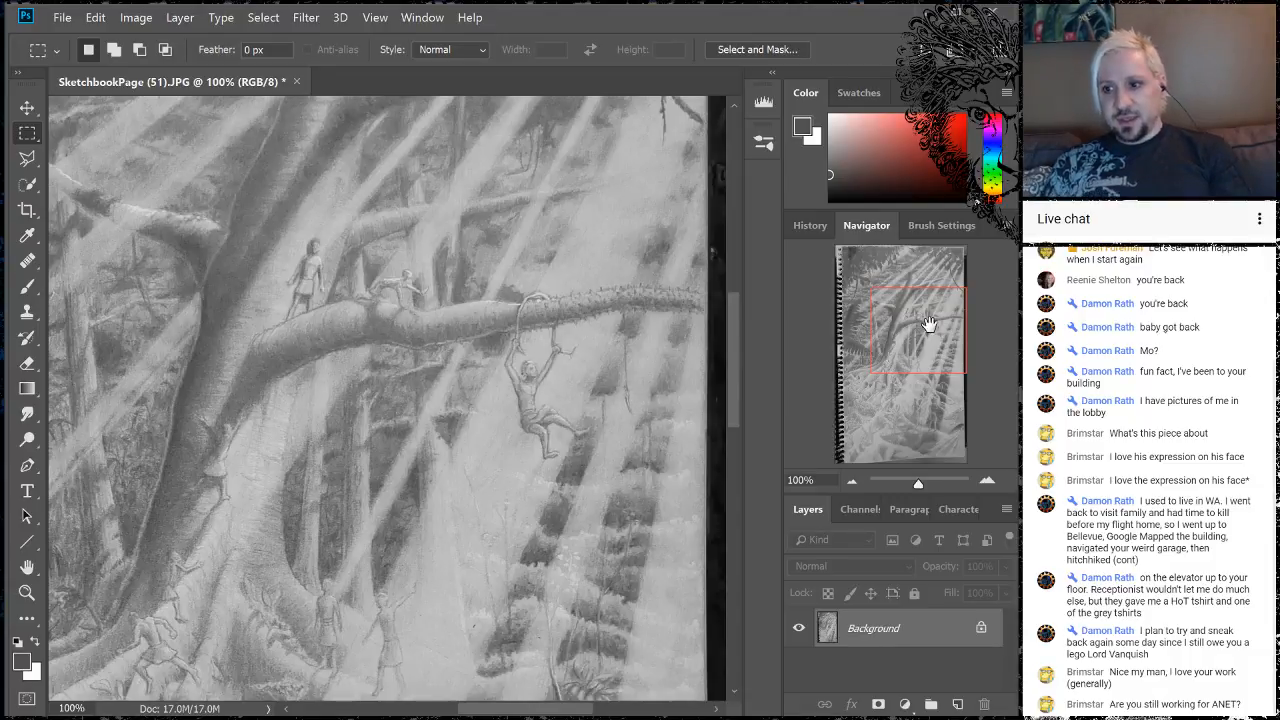
{"action": "left_click_drag", "start_coordinate": [911, 323], "coordinate": [927, 333]}
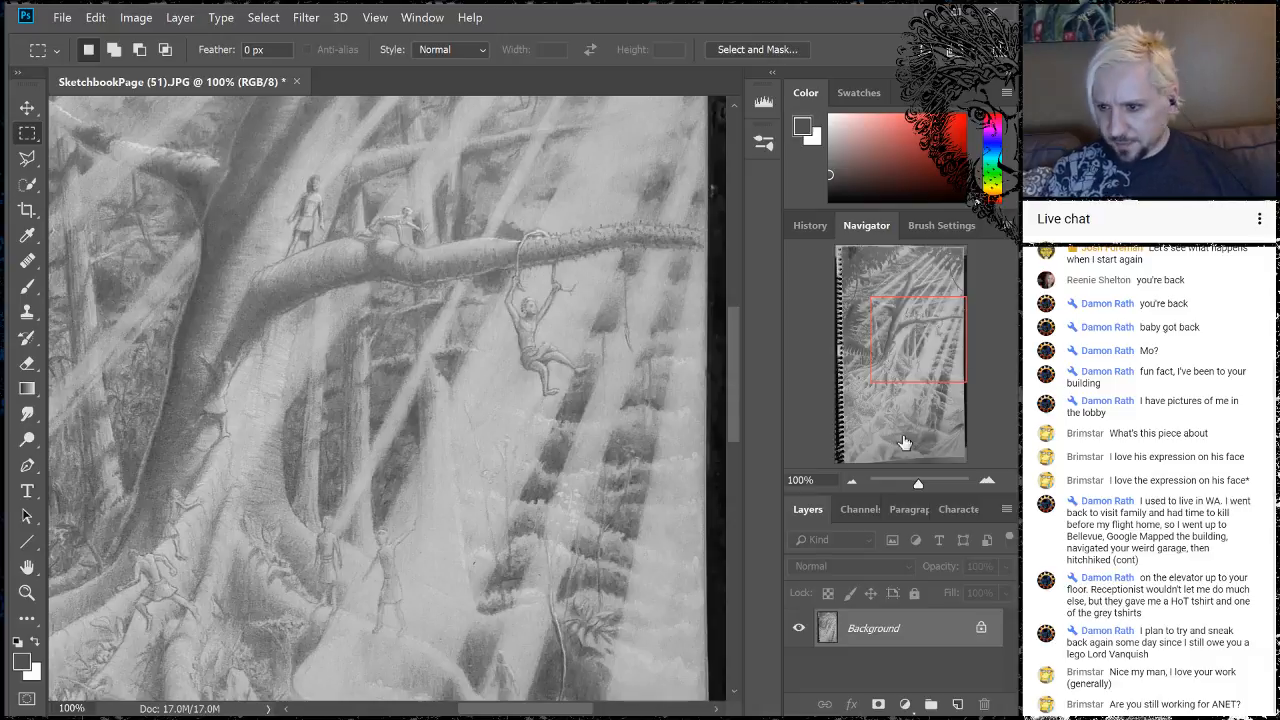
{"action": "left_click", "coordinate": [852, 481]}
{"action": "left_click", "coordinate": [853, 481]}
{"action": "left_click", "coordinate": [853, 480]}
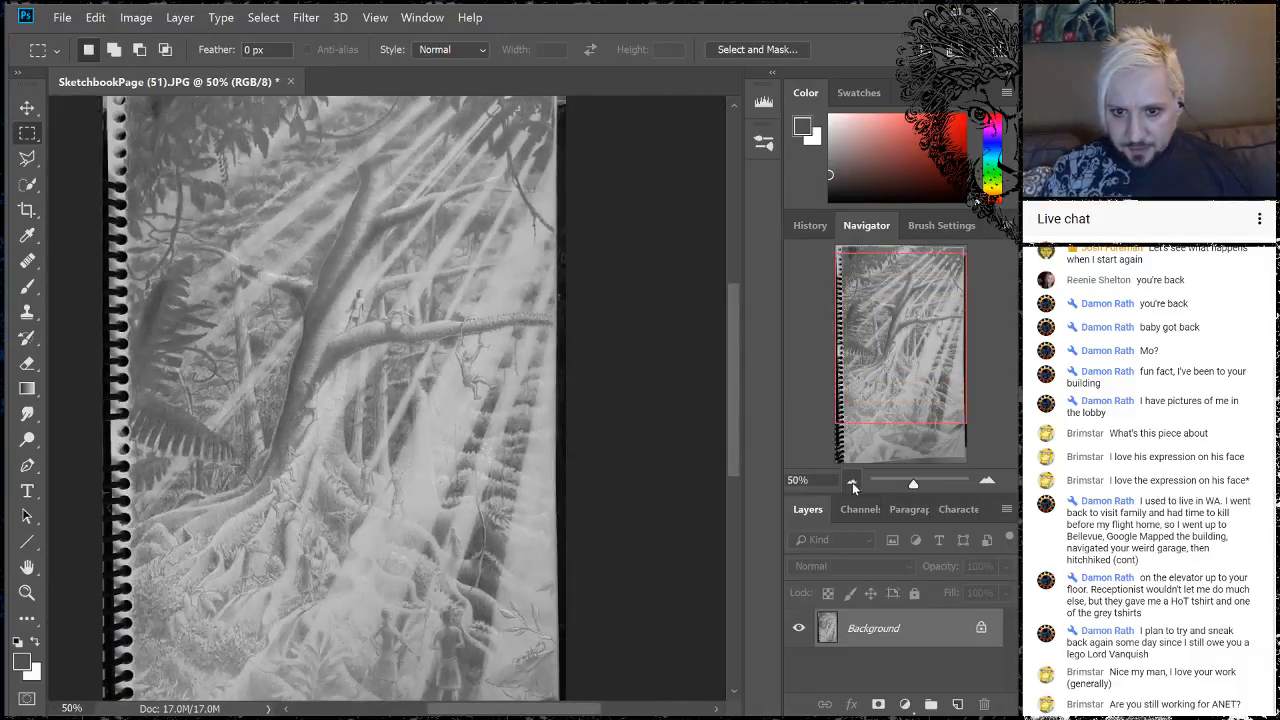
{"action": "left_click_drag", "start_coordinate": [923, 343], "coordinate": [931, 338]}
- Open the Brightness/Contrast adjustment for the forest drawing
{"action": "left_click", "coordinate": [137, 18]}
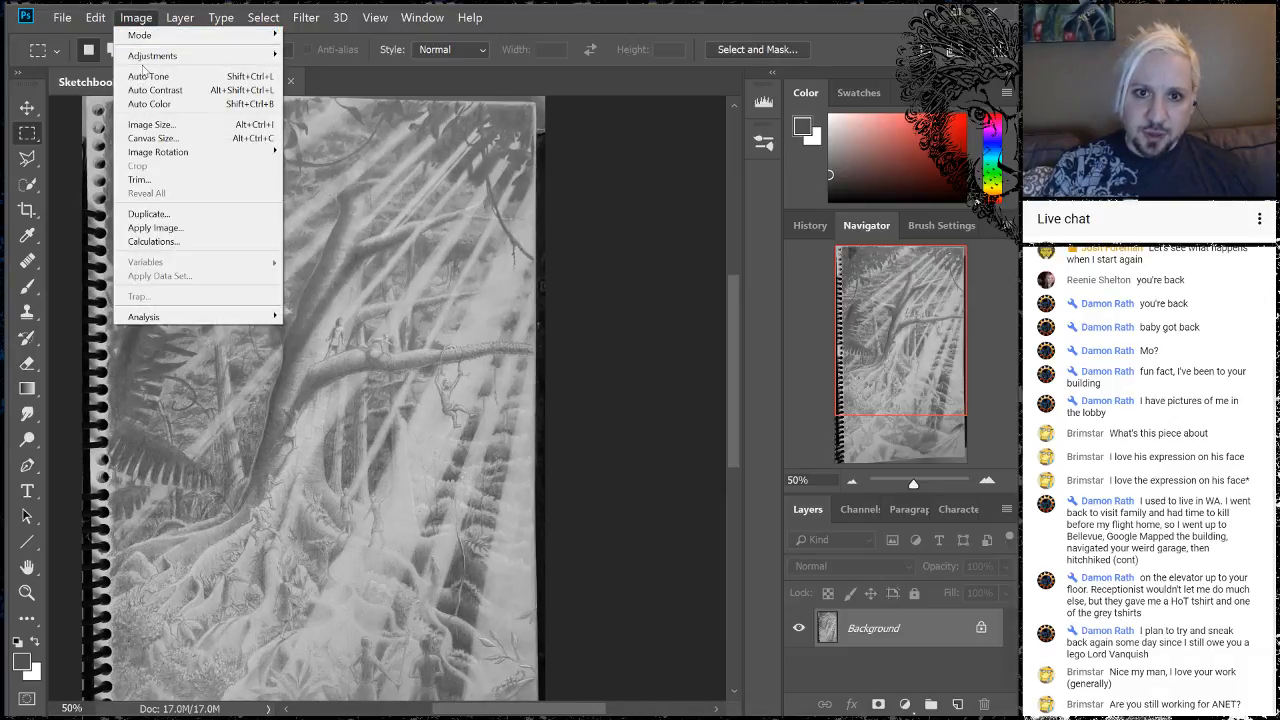
{"action": "mouse_move", "coordinate": [147, 62]}
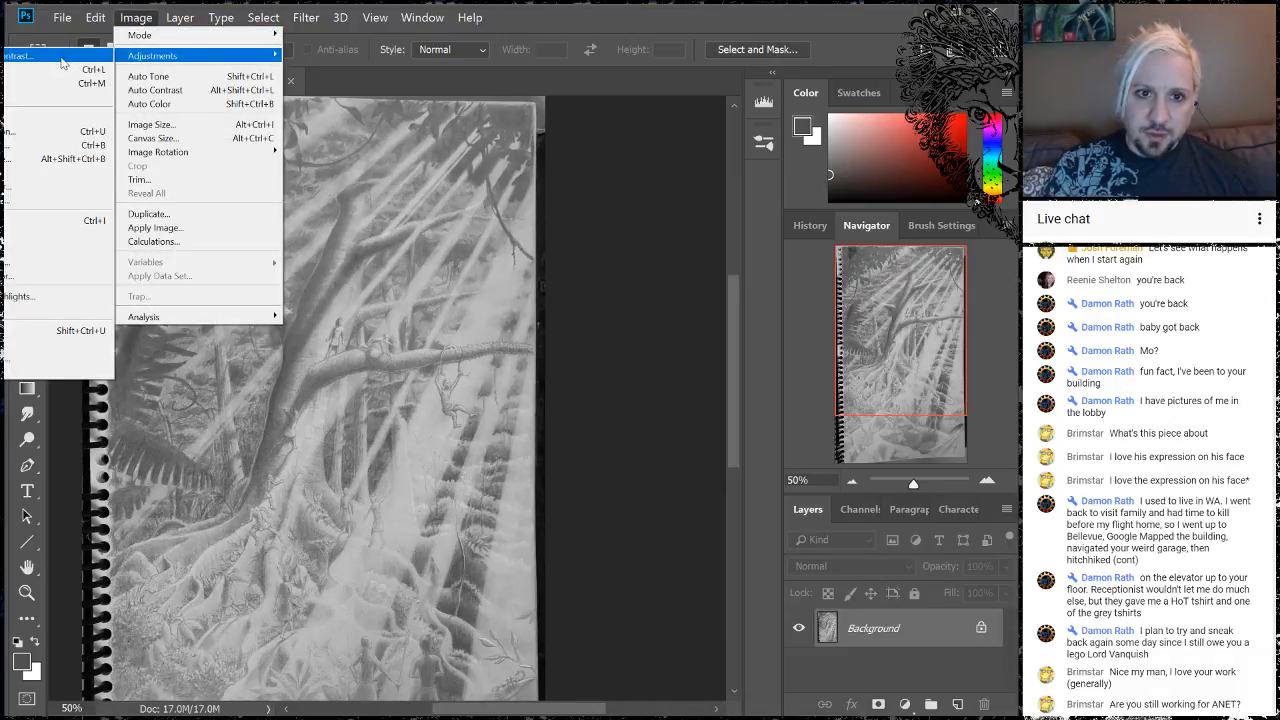
{"action": "left_click", "coordinate": [61, 58]}
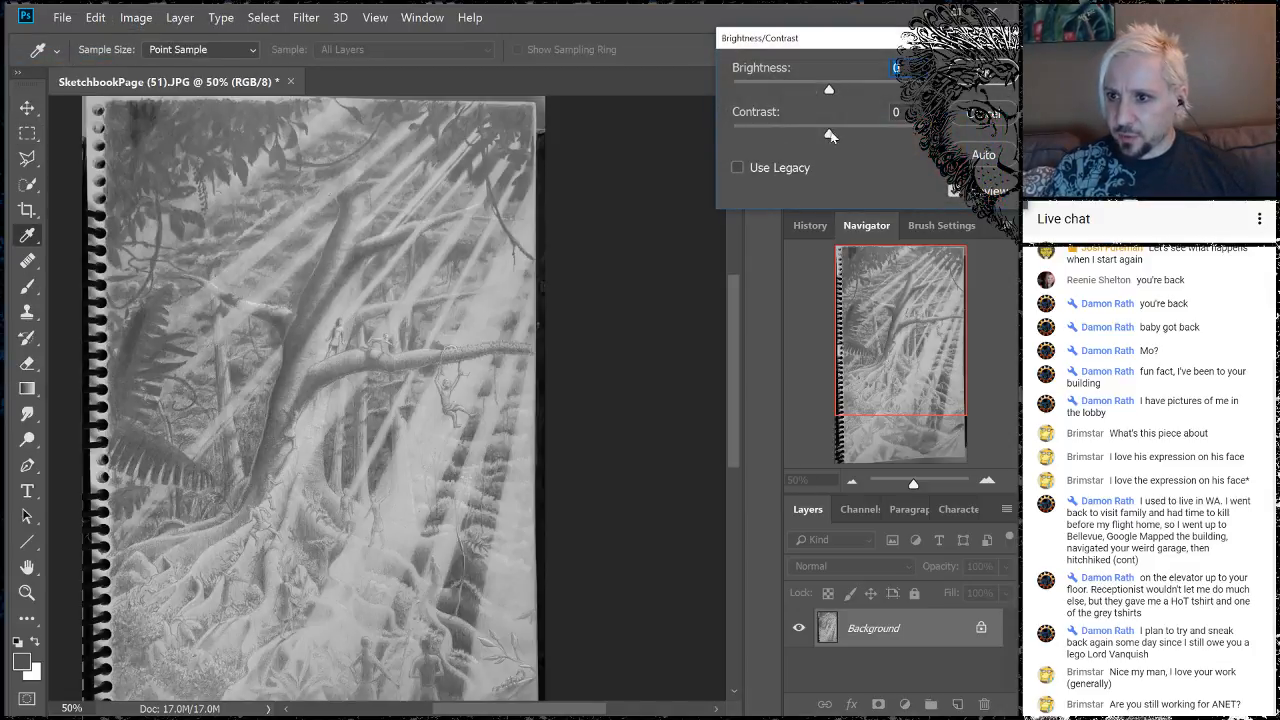
- Try a brightness of -73 and a contrast of 60 without the legacy mode
{"action": "left_click_drag", "start_coordinate": [828, 137], "coordinate": [868, 138]}
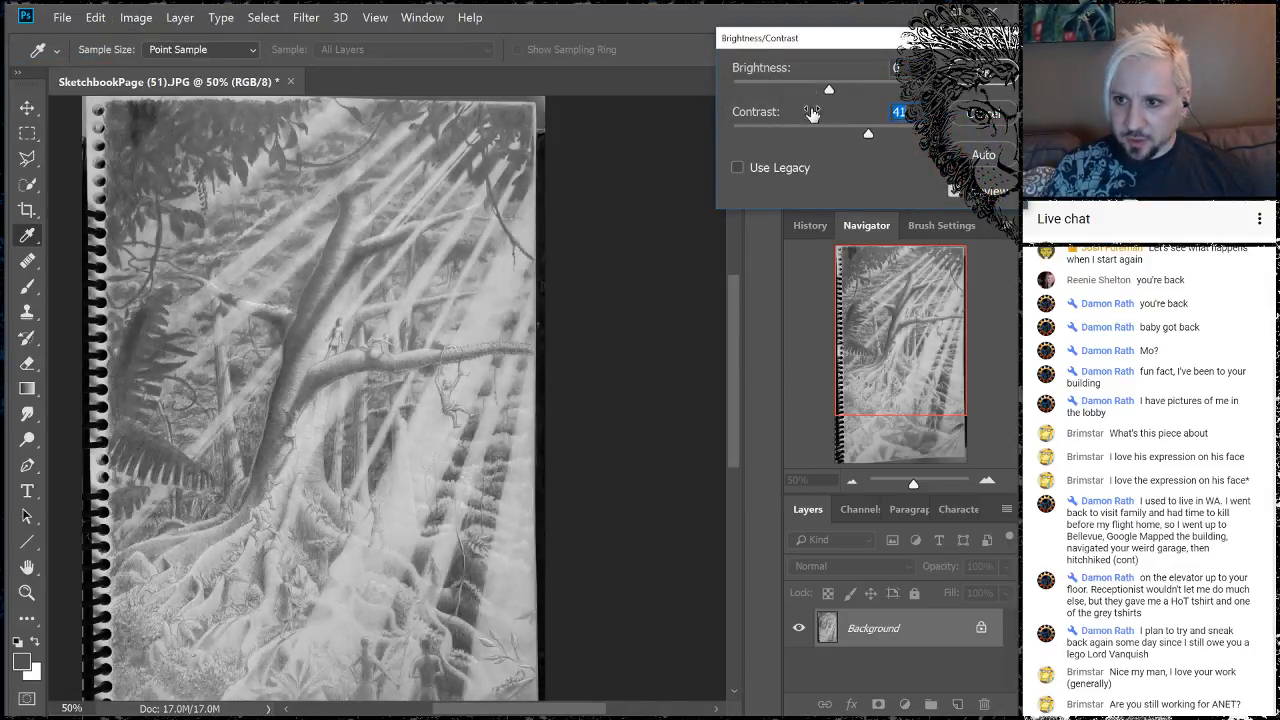
{"action": "left_click_drag", "start_coordinate": [828, 90], "coordinate": [783, 92]}
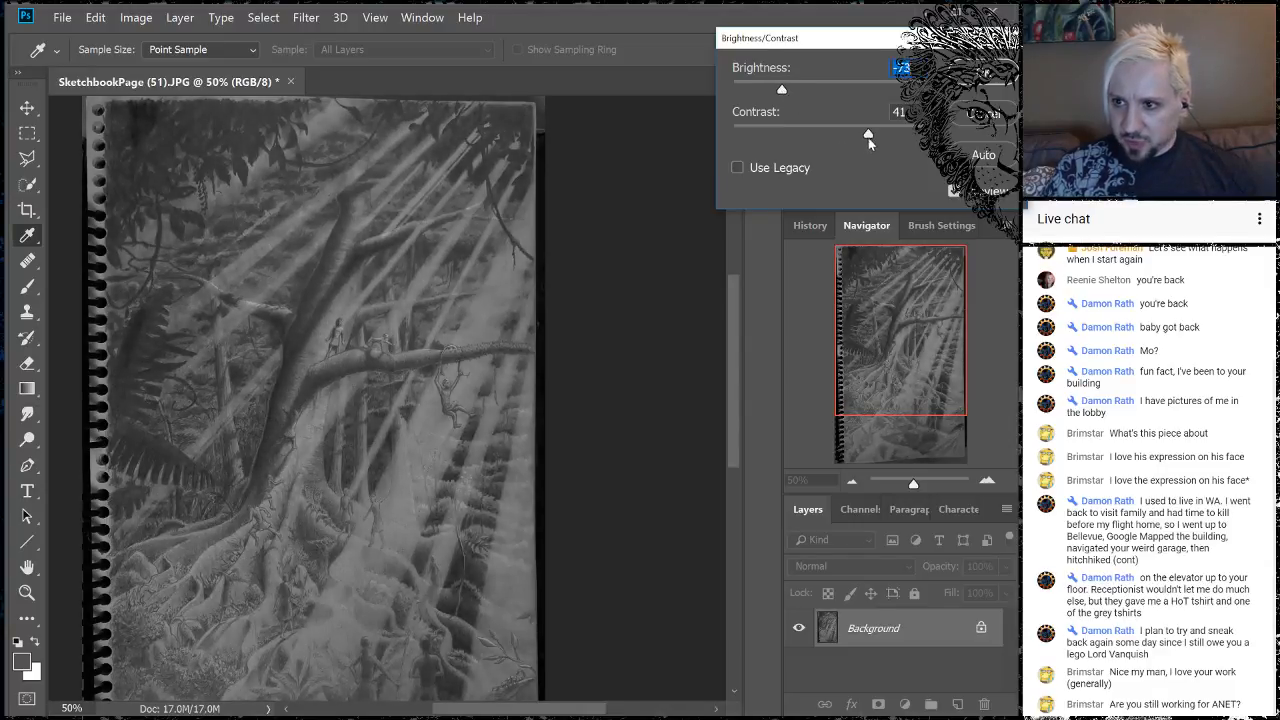
{"action": "left_click_drag", "start_coordinate": [869, 141], "coordinate": [877, 134]}
{"action": "left_click_drag", "start_coordinate": [783, 92], "coordinate": [782, 90]}
{"action": "mouse_move", "coordinate": [879, 133]}
{"action": "left_mouse_down"}
{"action": "mouse_move", "coordinate": [907, 133]}
{"action": "mouse_move", "coordinate": [889, 133]}
{"action": "left_mouse_up"}
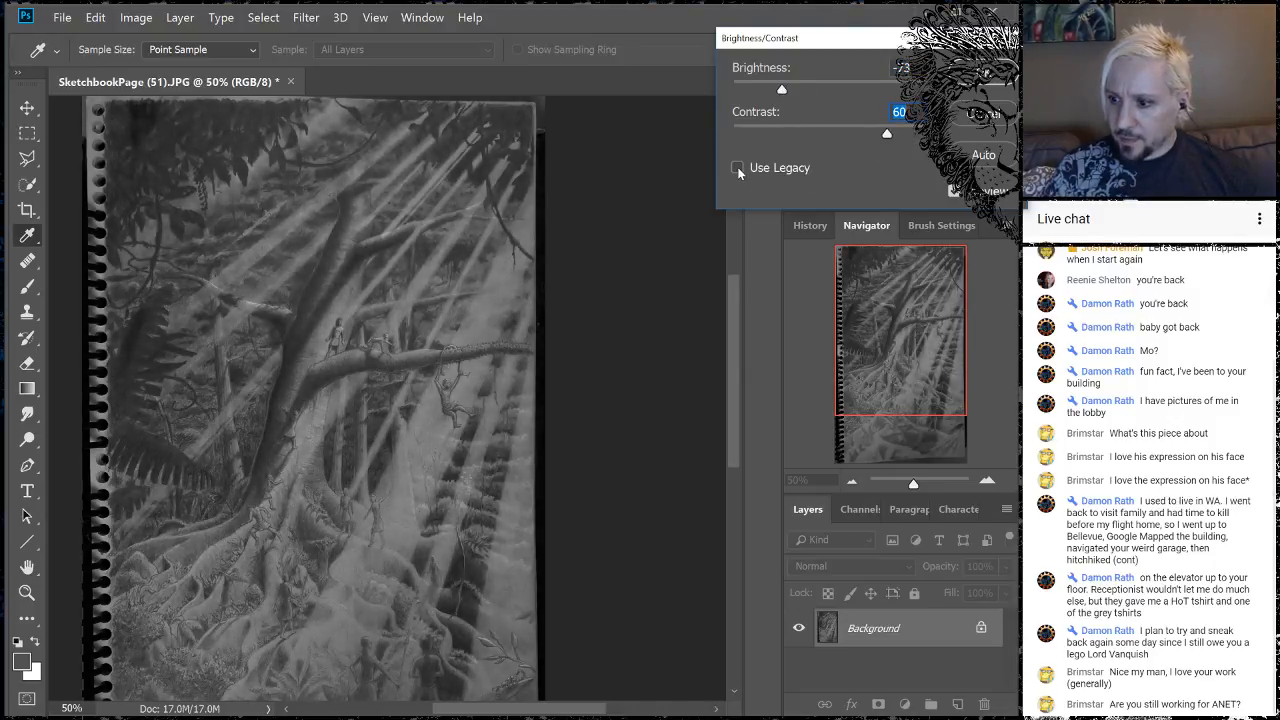
- Enable Use Legacy and apply a brightness of -28 and a contrast of 32 to the drawing
{"action": "left_click", "coordinate": [737, 167]}
{"action": "left_click_drag", "start_coordinate": [829, 137], "coordinate": [876, 139]}
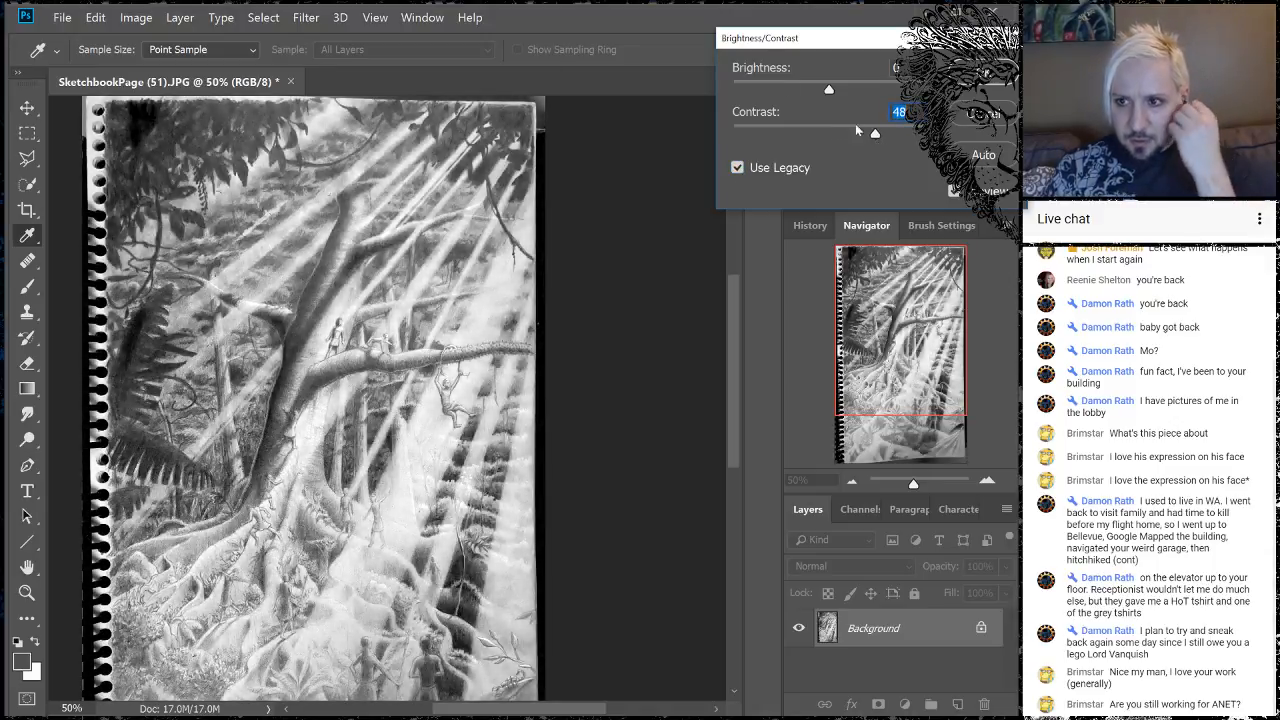
{"action": "left_click_drag", "start_coordinate": [828, 90], "coordinate": [805, 96]}
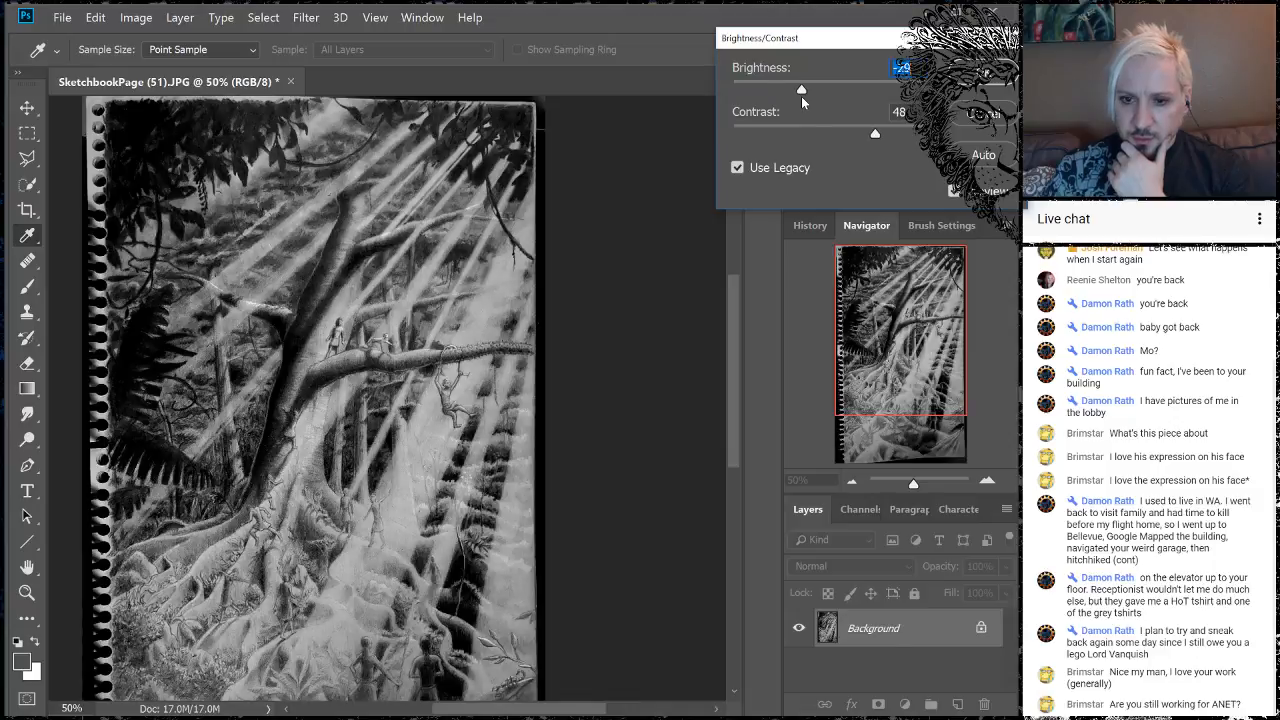
{"action": "left_click_drag", "start_coordinate": [875, 133], "coordinate": [858, 137]}
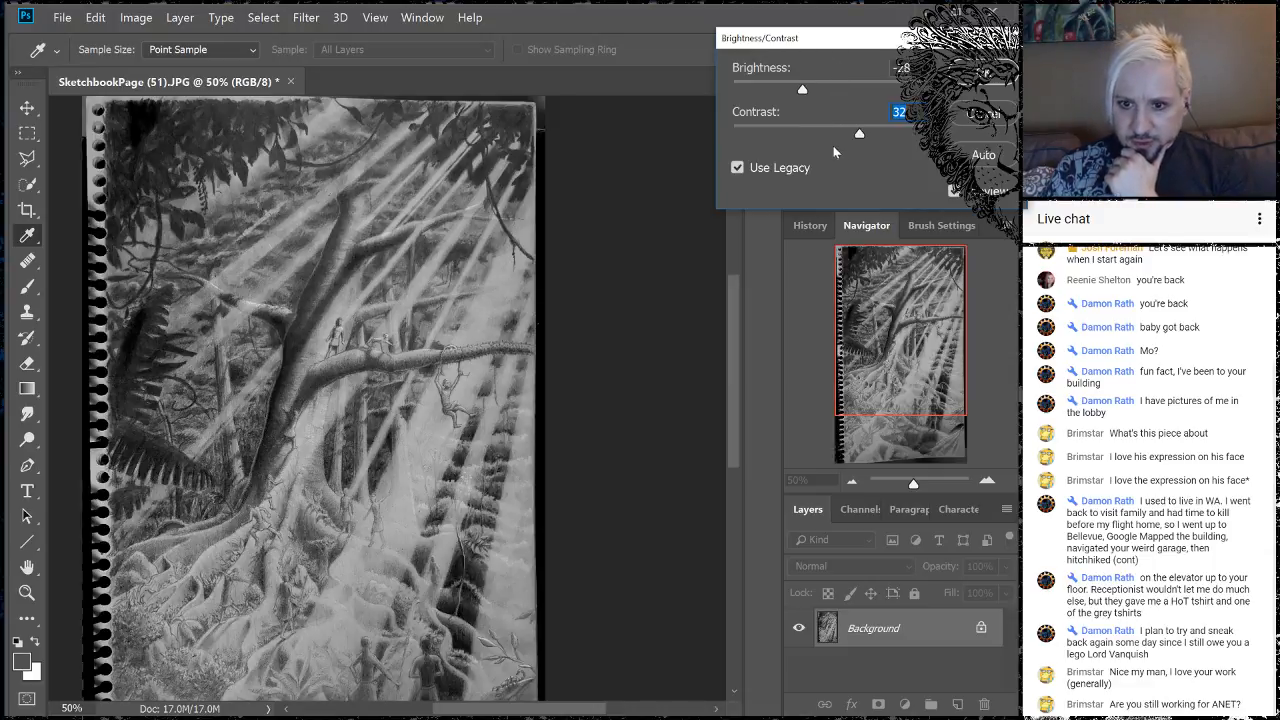
{"action": "key", "text": "Return"}
- Quick-select the dark leaves in the drawing's upper-left corner, refine the selection's lower edge, and copy them to a new layer
{"action": "key", "text": "m"}
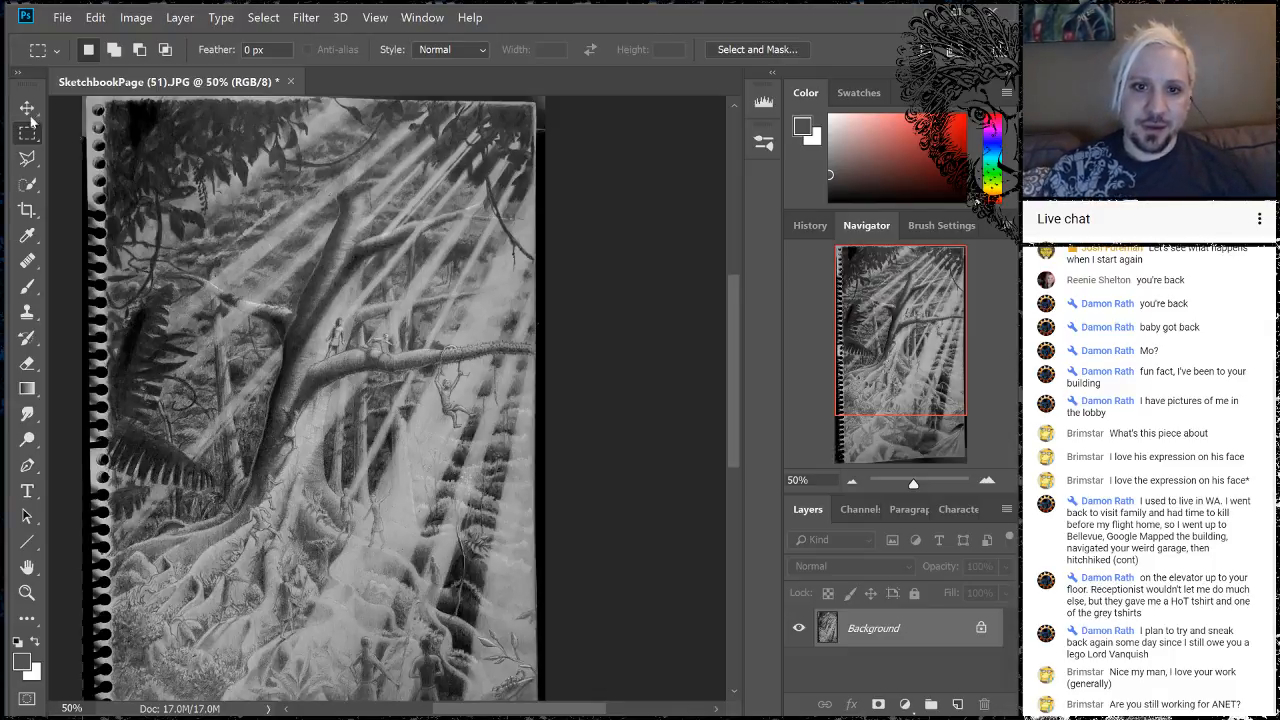
{"action": "left_click", "coordinate": [27, 184]}
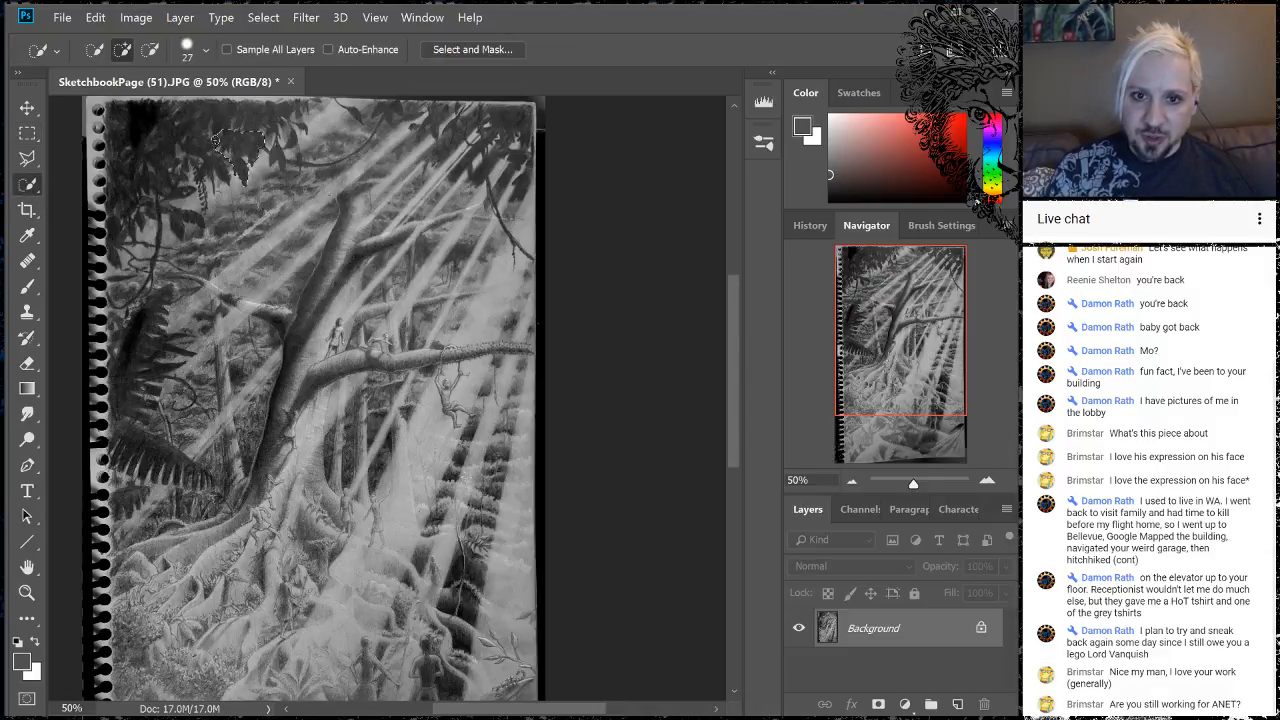
{"action": "left_click_drag", "start_coordinate": [205, 155], "coordinate": [193, 143]}
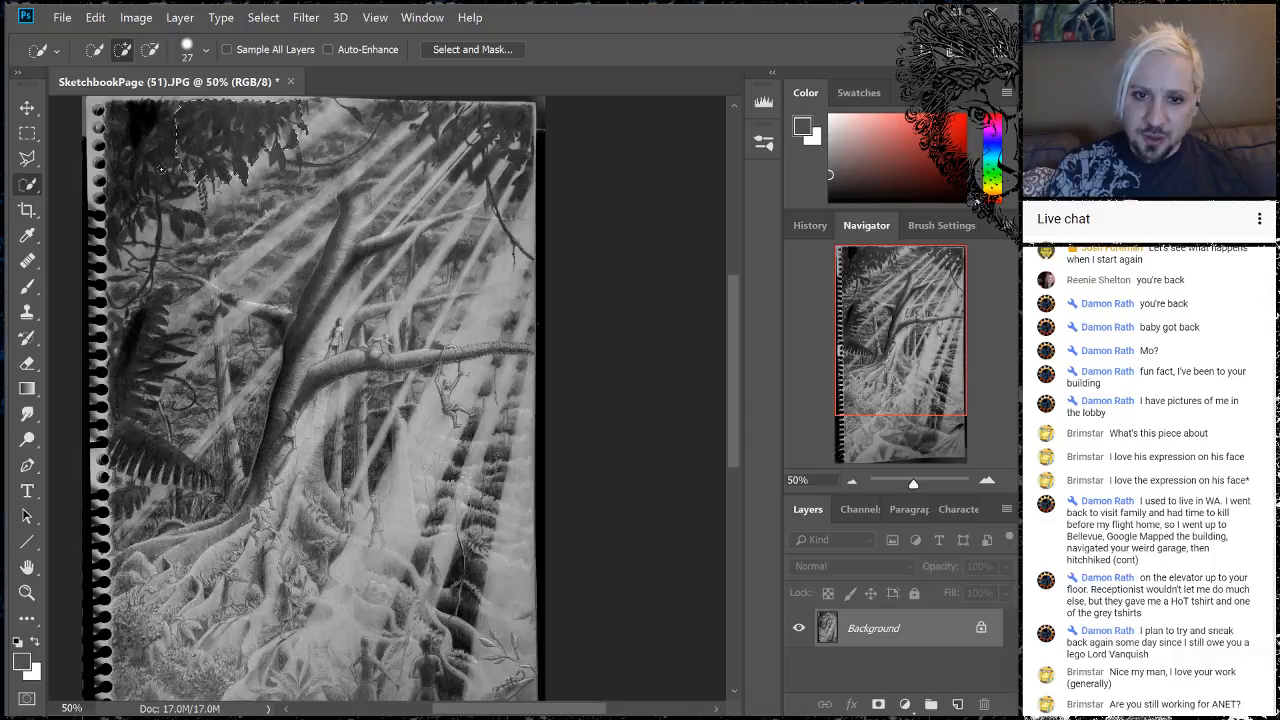
{"action": "mouse_move", "coordinate": [185, 190]}
{"action": "left_mouse_down"}
{"action": "mouse_move", "coordinate": [175, 137]}
{"action": "mouse_move", "coordinate": [158, 215]}
{"action": "left_mouse_up"}
{"action": "key", "text": "alt"}
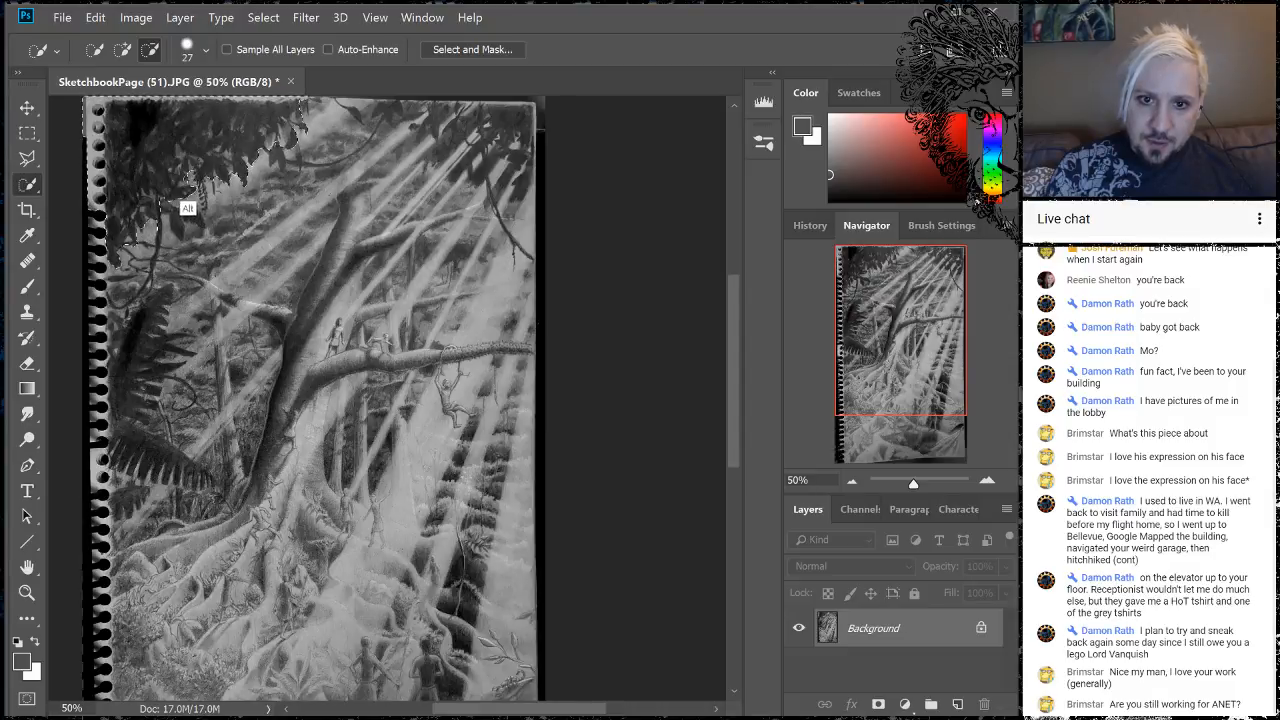
{"action": "mouse_move", "coordinate": [176, 188]}
{"action": "left_mouse_down"}
{"action": "mouse_move", "coordinate": [200, 159]}
{"action": "mouse_move", "coordinate": [213, 181]}
{"action": "mouse_move", "coordinate": [195, 162]}
{"action": "mouse_move", "coordinate": [182, 207]}
{"action": "mouse_move", "coordinate": [178, 172]}
{"action": "mouse_move", "coordinate": [146, 218]}
{"action": "left_mouse_up"}
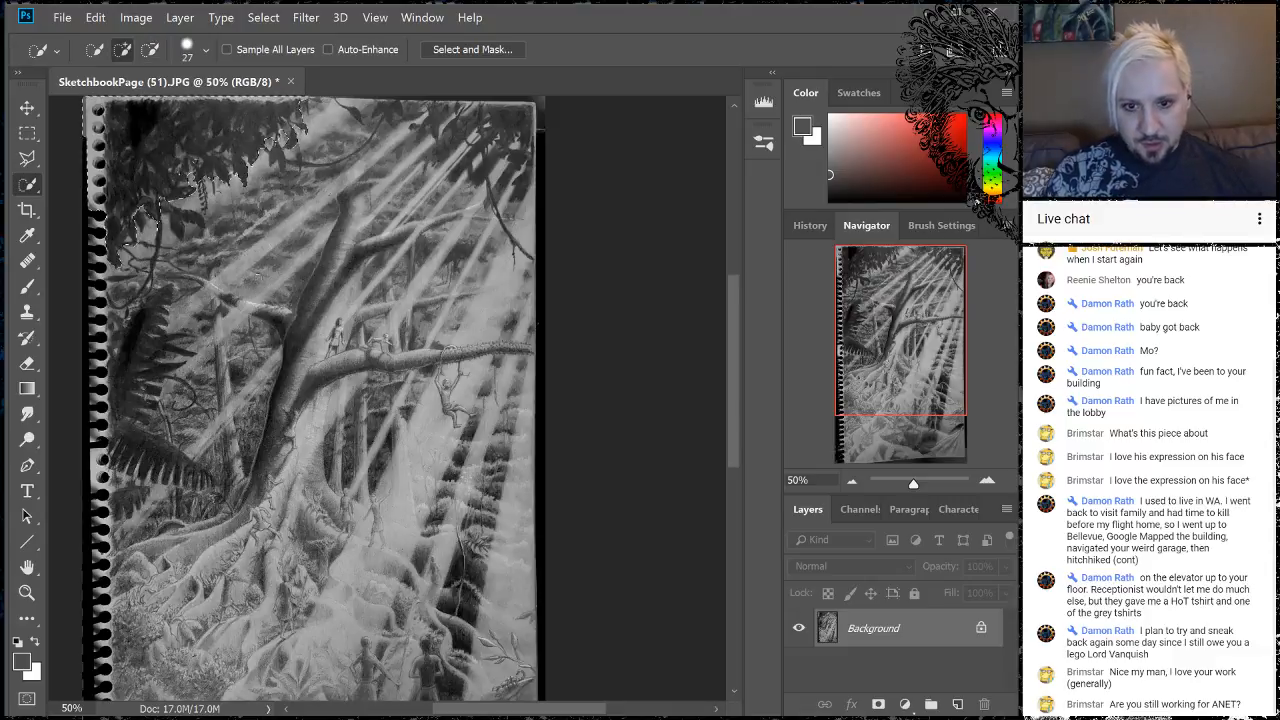
{"action": "key", "text": "ctrl+j"}
- Move the copied leaves down over the fern frond at the page's left edge and rotate them to -31.56°
{"action": "left_click", "coordinate": [27, 107]}
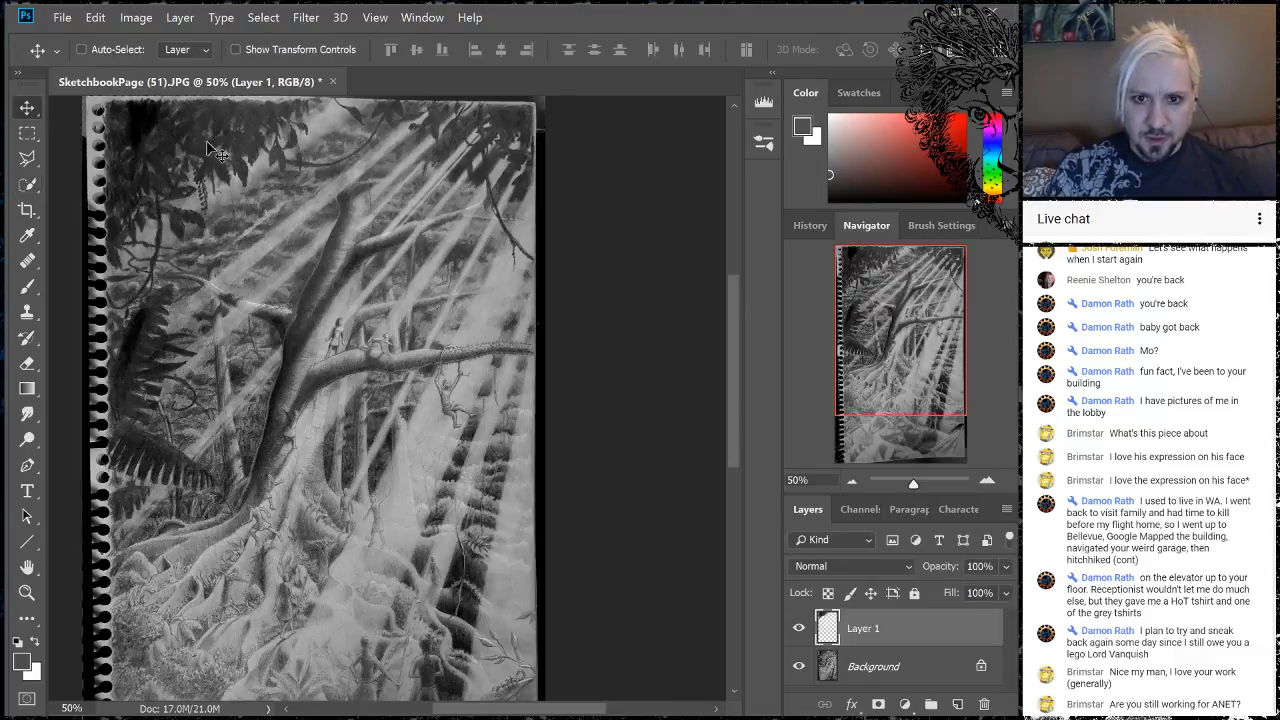
{"action": "left_click_drag", "start_coordinate": [216, 150], "coordinate": [222, 395]}
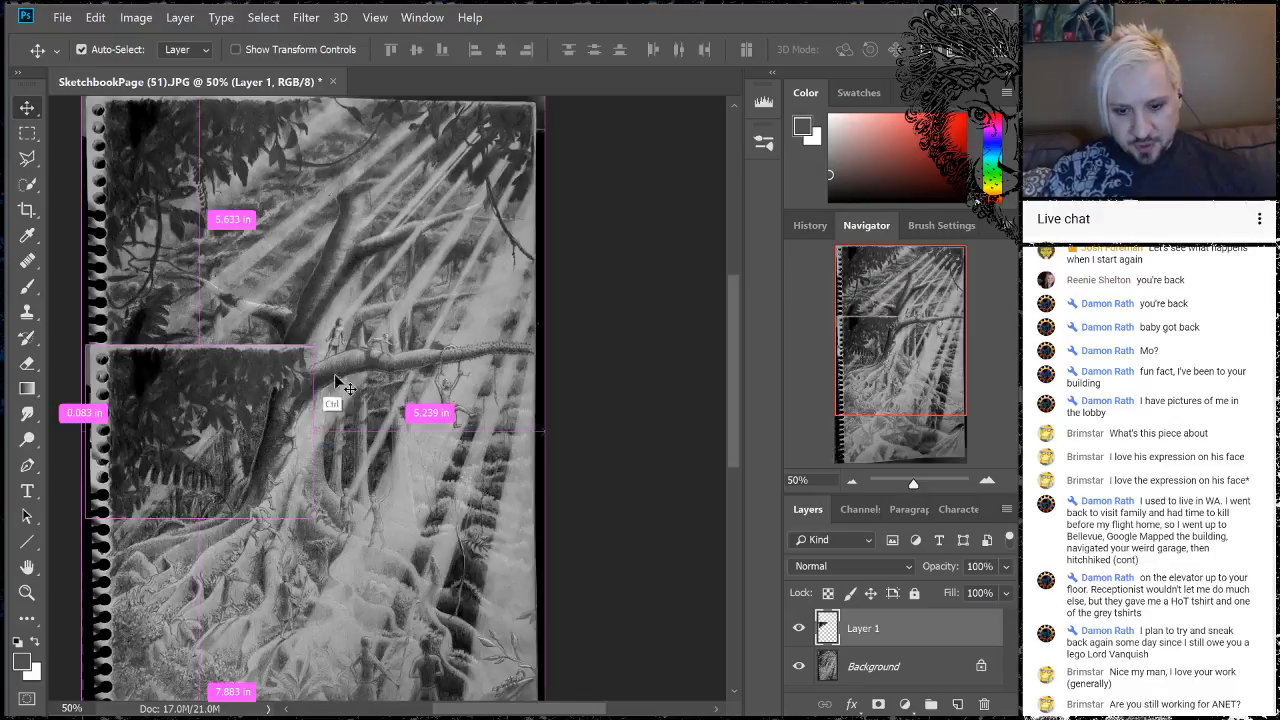
{"action": "key", "text": "ctrl+t"}
{"action": "left_click_drag", "start_coordinate": [378, 415], "coordinate": [306, 262]}
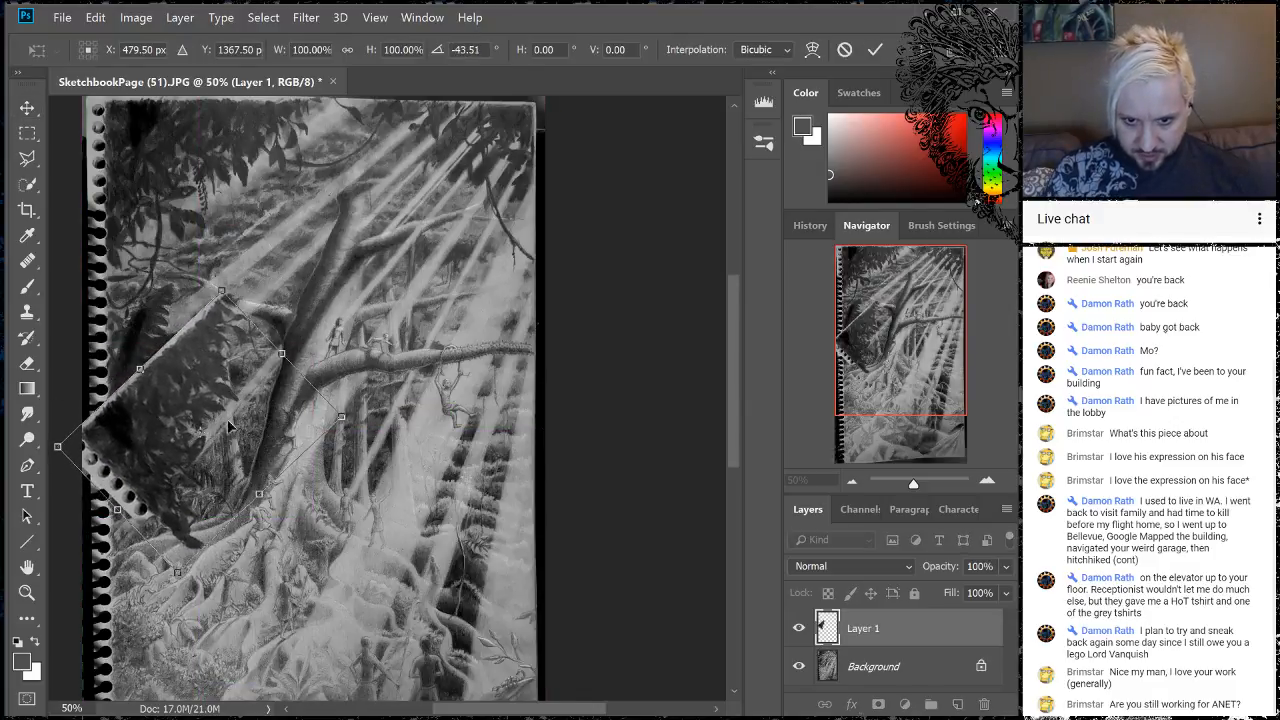
{"action": "left_click_drag", "start_coordinate": [203, 420], "coordinate": [142, 350]}
{"action": "left_click_drag", "start_coordinate": [314, 305], "coordinate": [330, 338]}
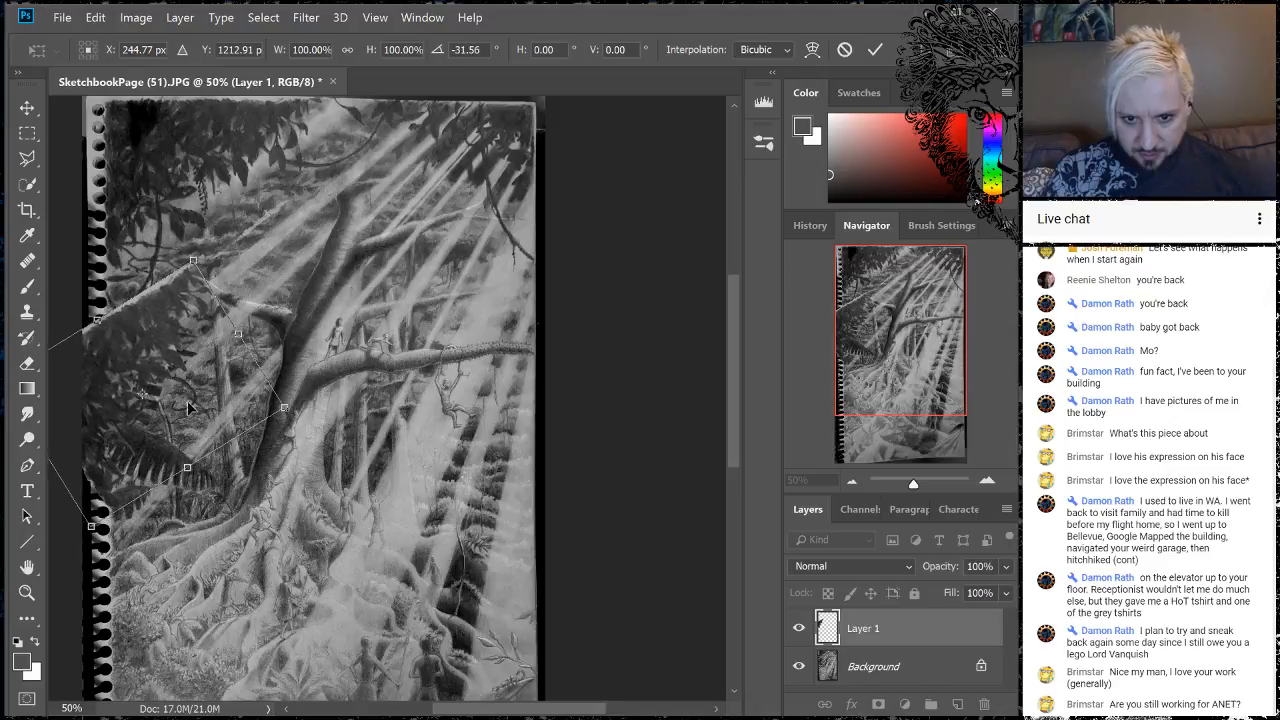
{"action": "mouse_move", "coordinate": [179, 413]}
{"action": "left_mouse_down"}
{"action": "mouse_move", "coordinate": [187, 368]}
{"action": "mouse_move", "coordinate": [168, 388]}
{"action": "mouse_move", "coordinate": [176, 428]}
{"action": "left_mouse_up"}
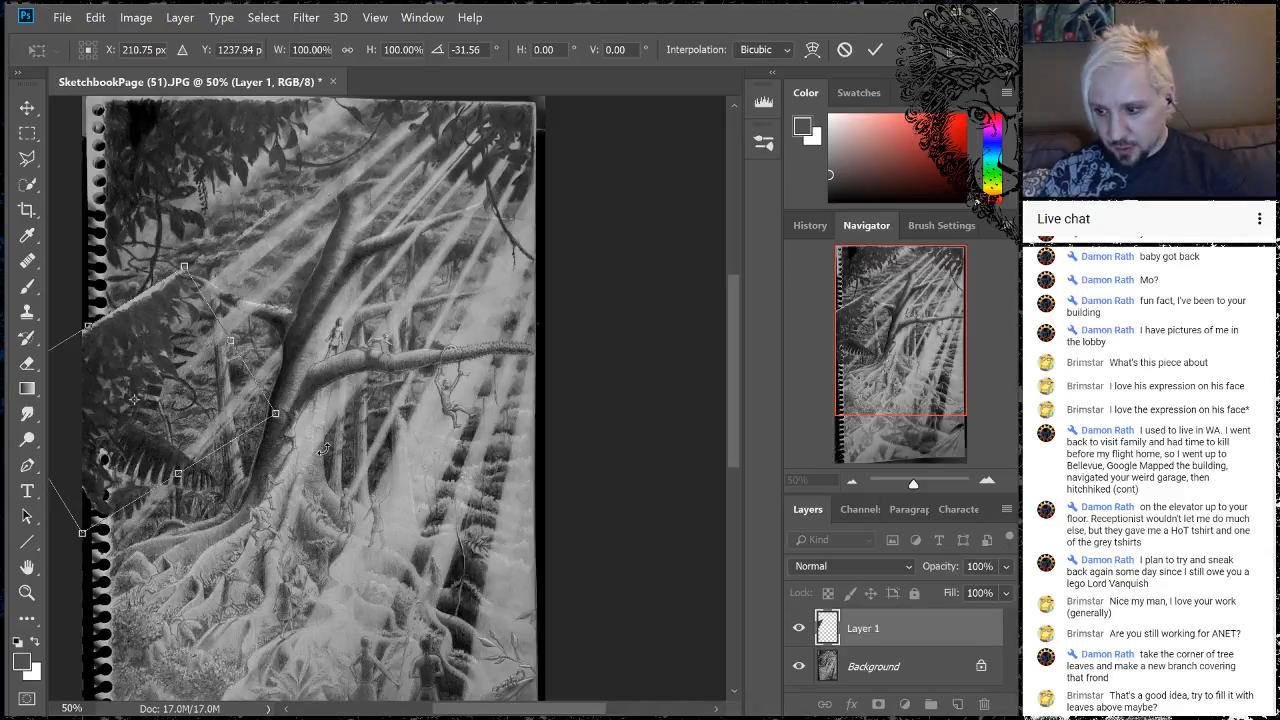
{"action": "key", "text": "Return"}
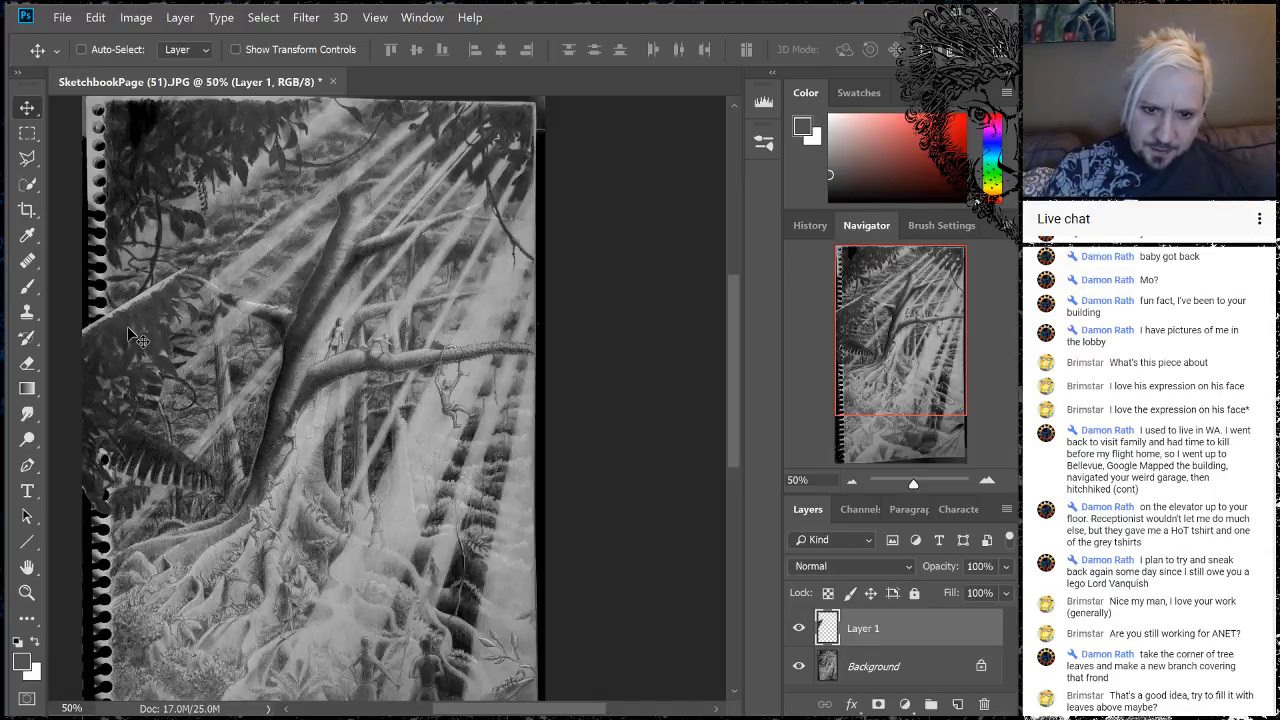
{"action": "left_click_drag", "start_coordinate": [132, 334], "coordinate": [150, 330]}
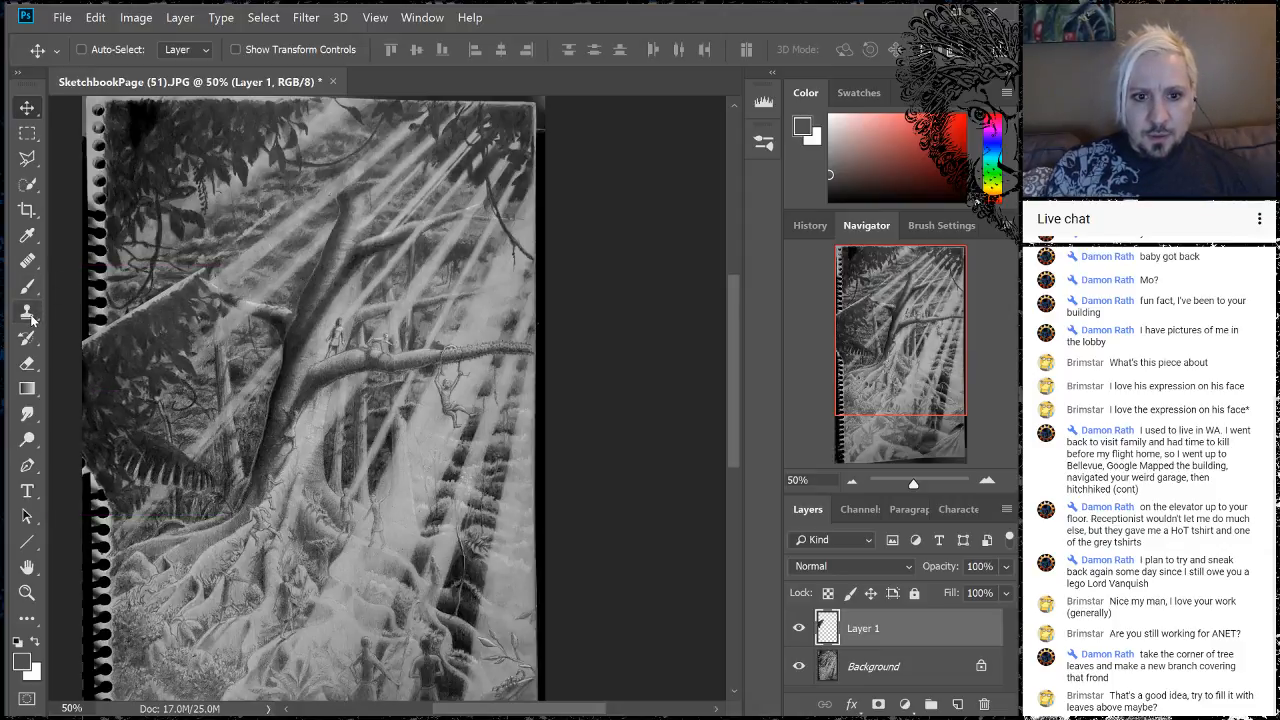
- Set the Eraser to the Scattered Maple leaf brush and erase the hard upper edge of the copied leaves on Layer 1
{"action": "left_click", "coordinate": [27, 363]}
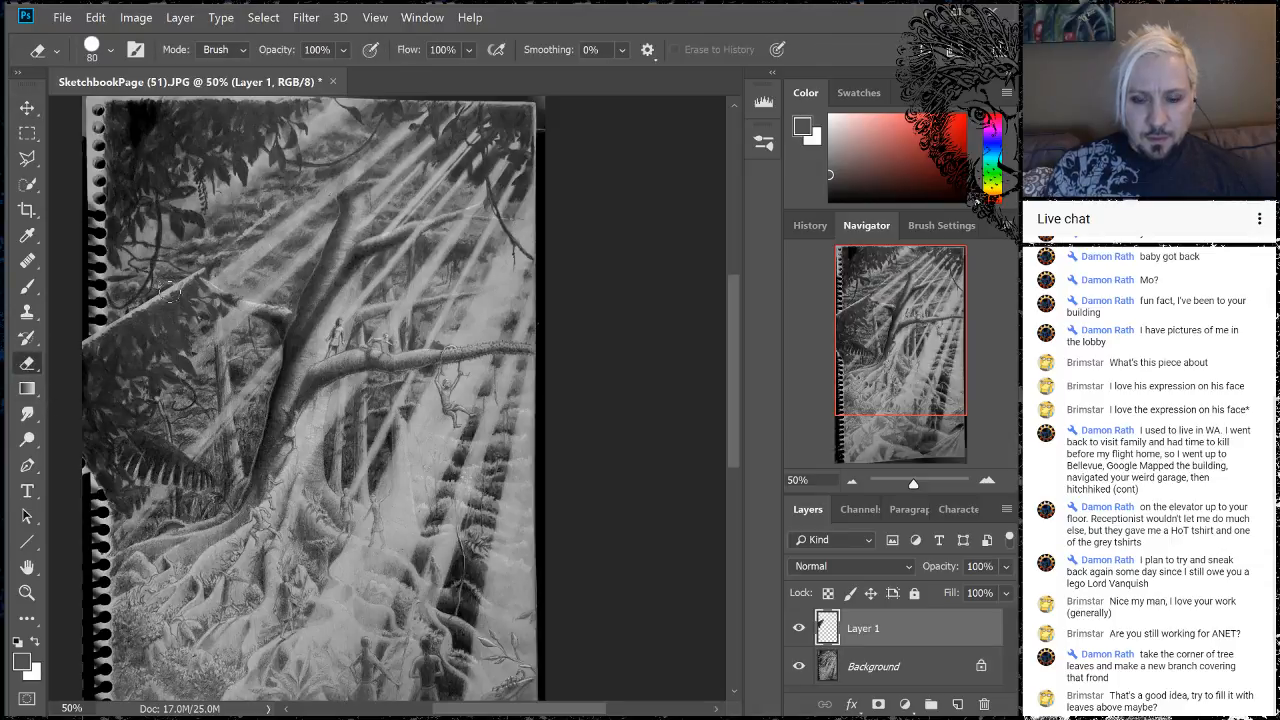
{"action": "right_click", "coordinate": [168, 298]}
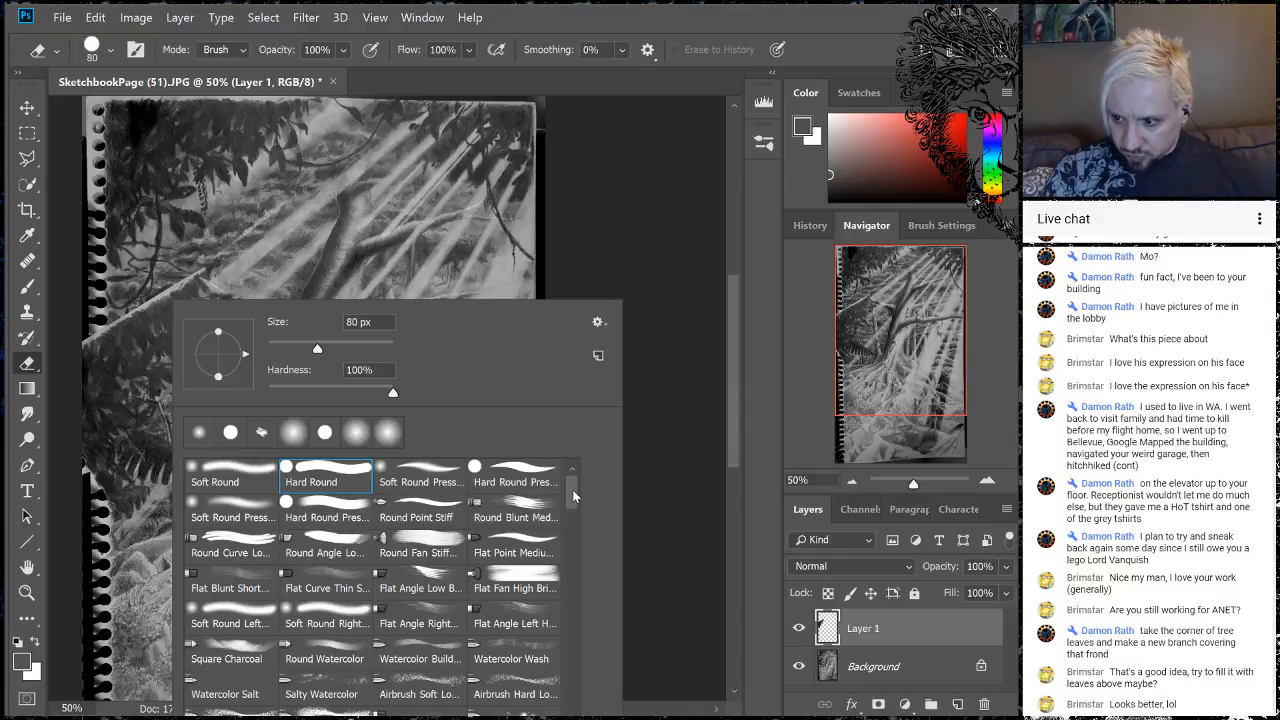
{"action": "left_click_drag", "start_coordinate": [572, 490], "coordinate": [572, 535]}
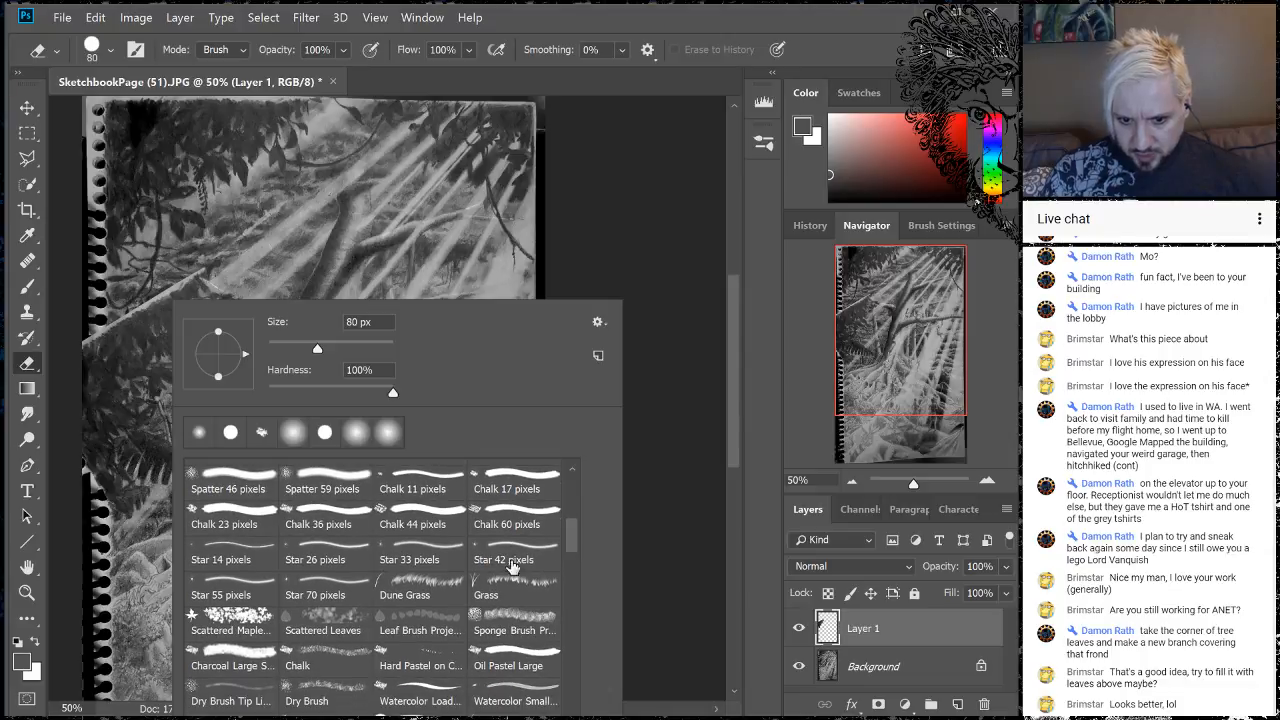
{"action": "left_click", "coordinate": [220, 616]}
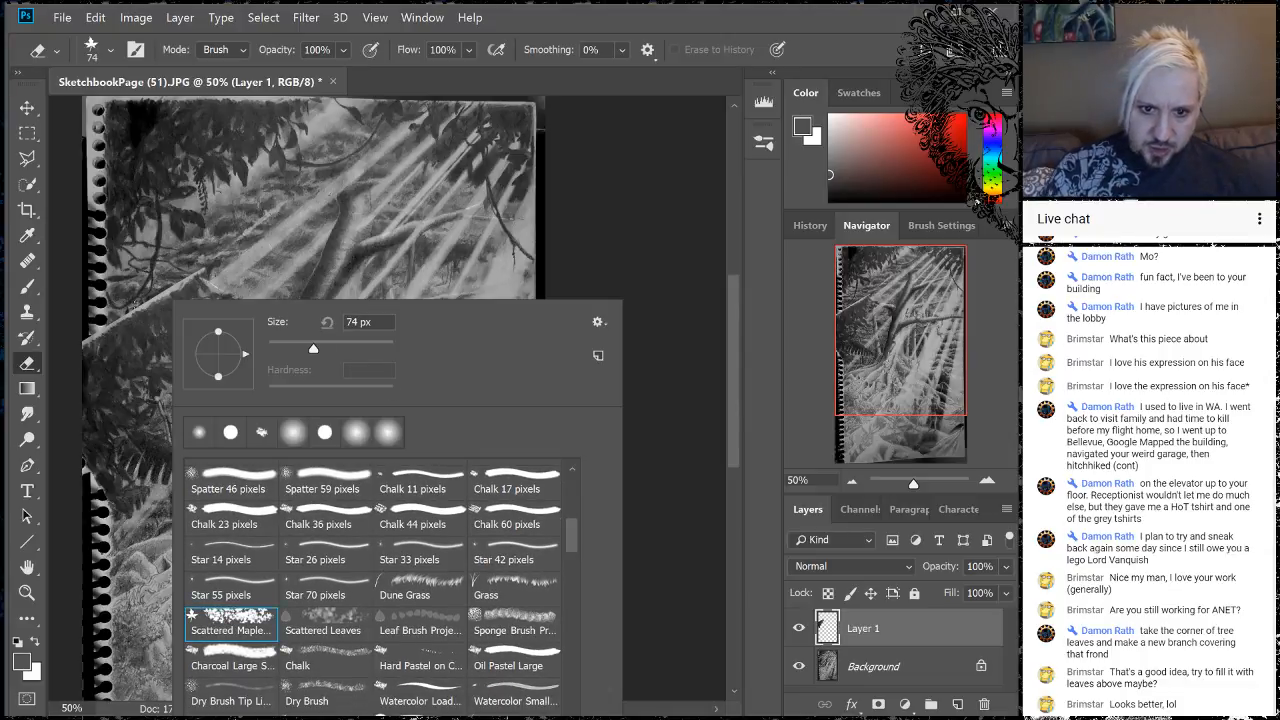
{"action": "left_click", "coordinate": [398, 284]}
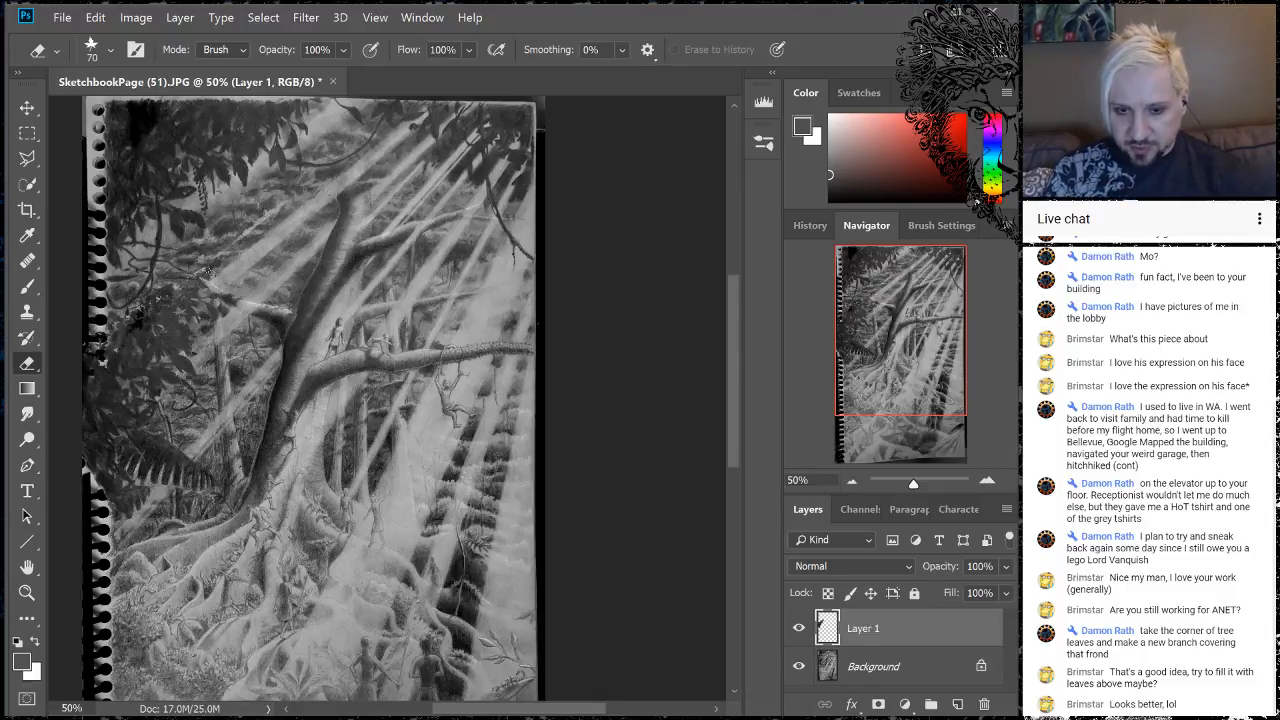
- Erase the lower-left end of the copied leaves beside the binding holes with the maple leaf eraser at 50 px
{"action": "scroll", "coordinate": [181, 273], "scroll_direction": "down", "scroll_amount": 10}
{"action": "left_click", "coordinate": [175, 287], "text": "alt"}
{"action": "left_click", "coordinate": [714, 294]}
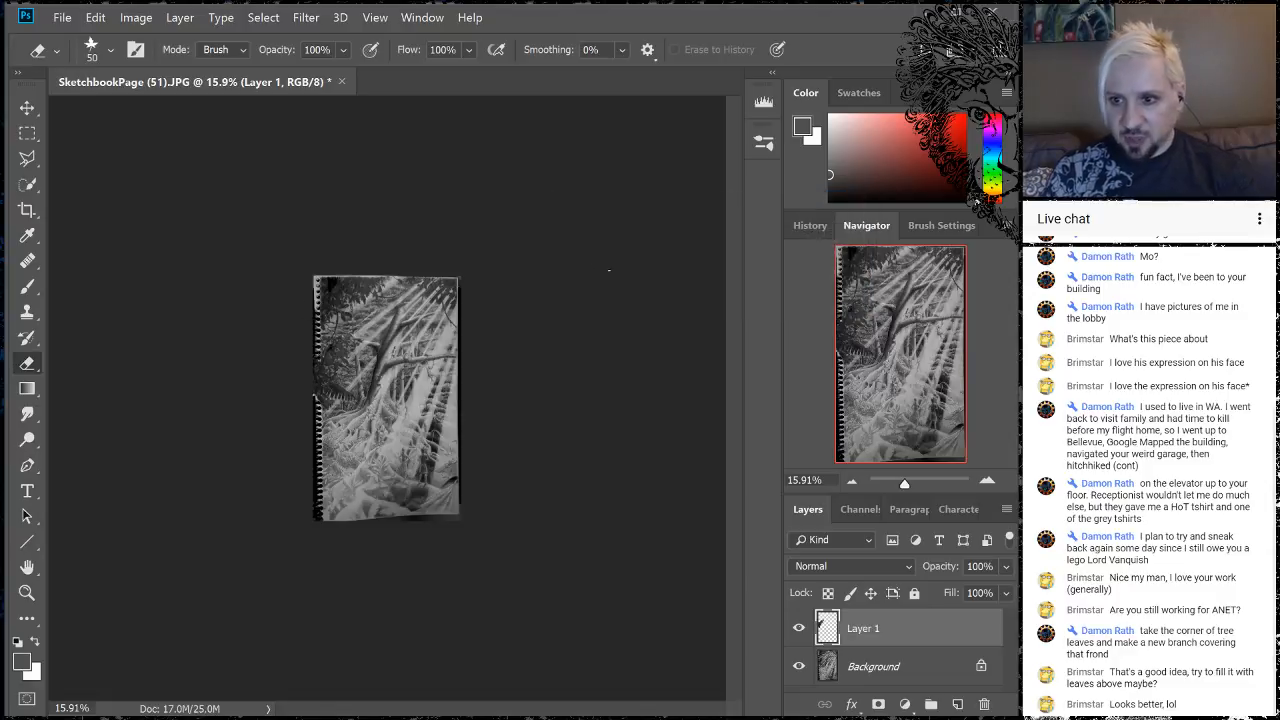
{"action": "left_click", "coordinate": [987, 481]}
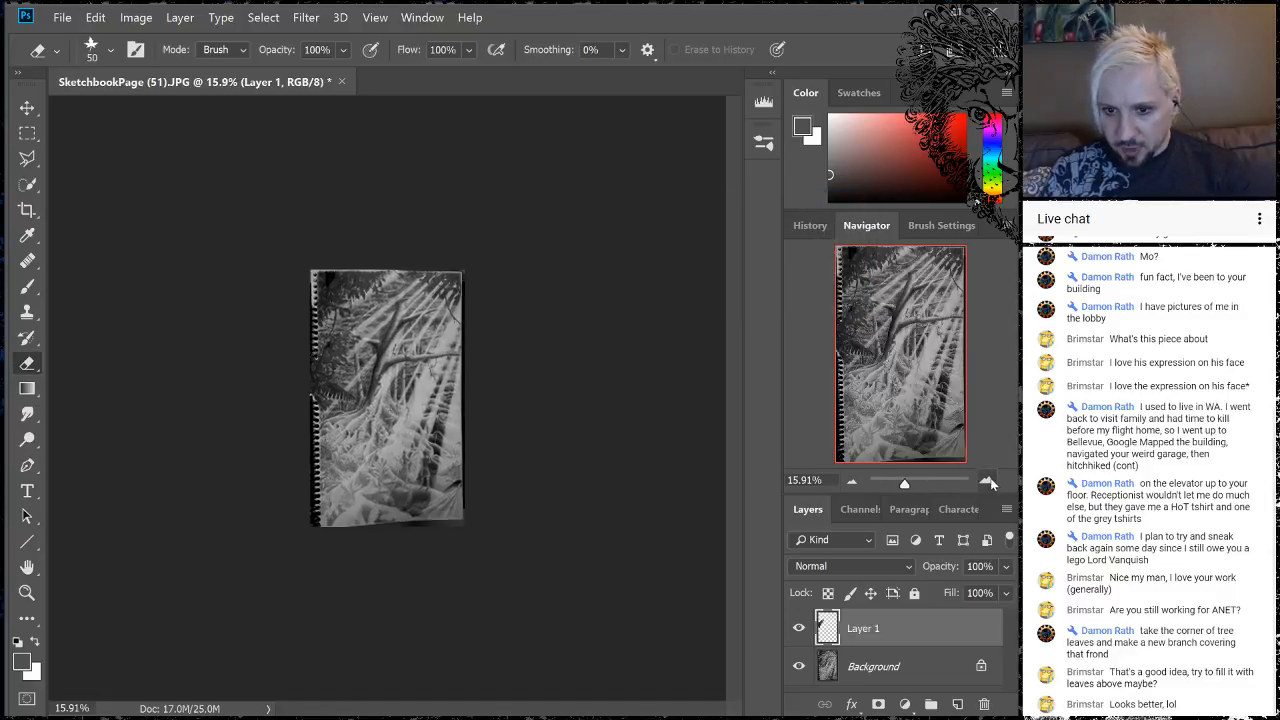
{"action": "left_click", "coordinate": [987, 481]}
{"action": "left_click", "coordinate": [987, 481]}
{"action": "left_click", "coordinate": [987, 481]}
{"action": "left_click", "coordinate": [987, 481]}
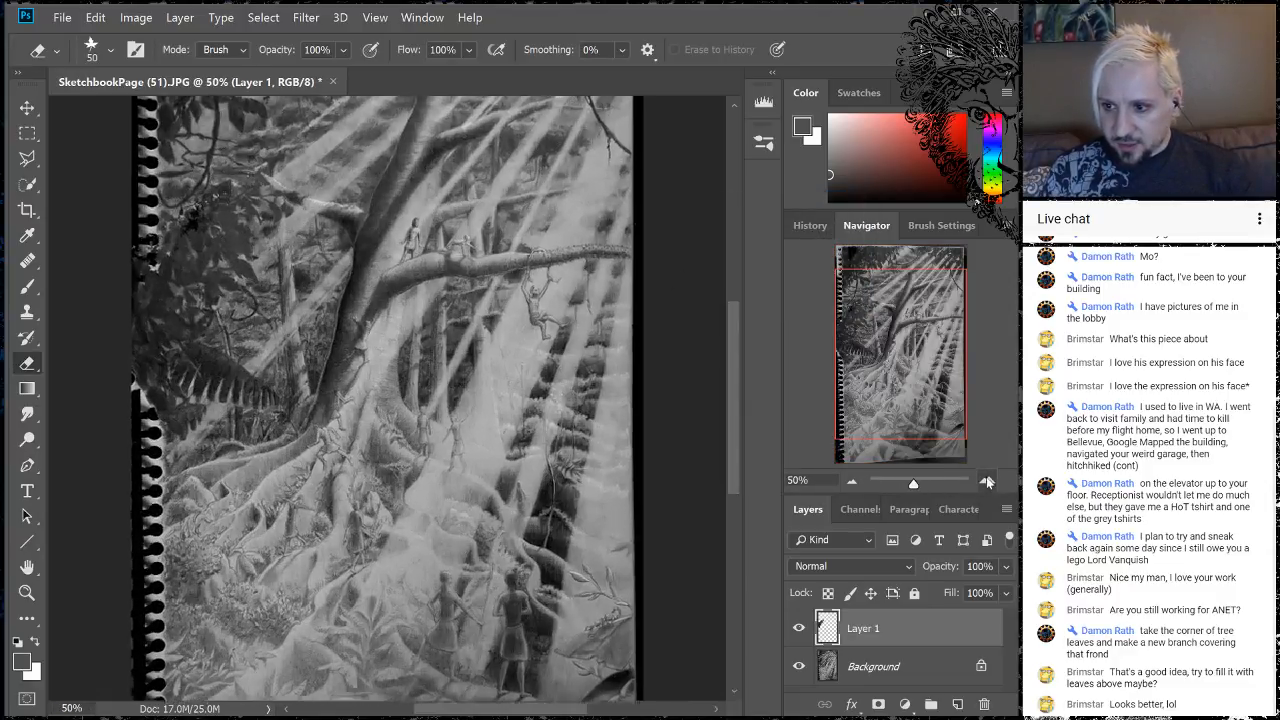
{"action": "left_click_drag", "start_coordinate": [885, 366], "coordinate": [829, 337]}
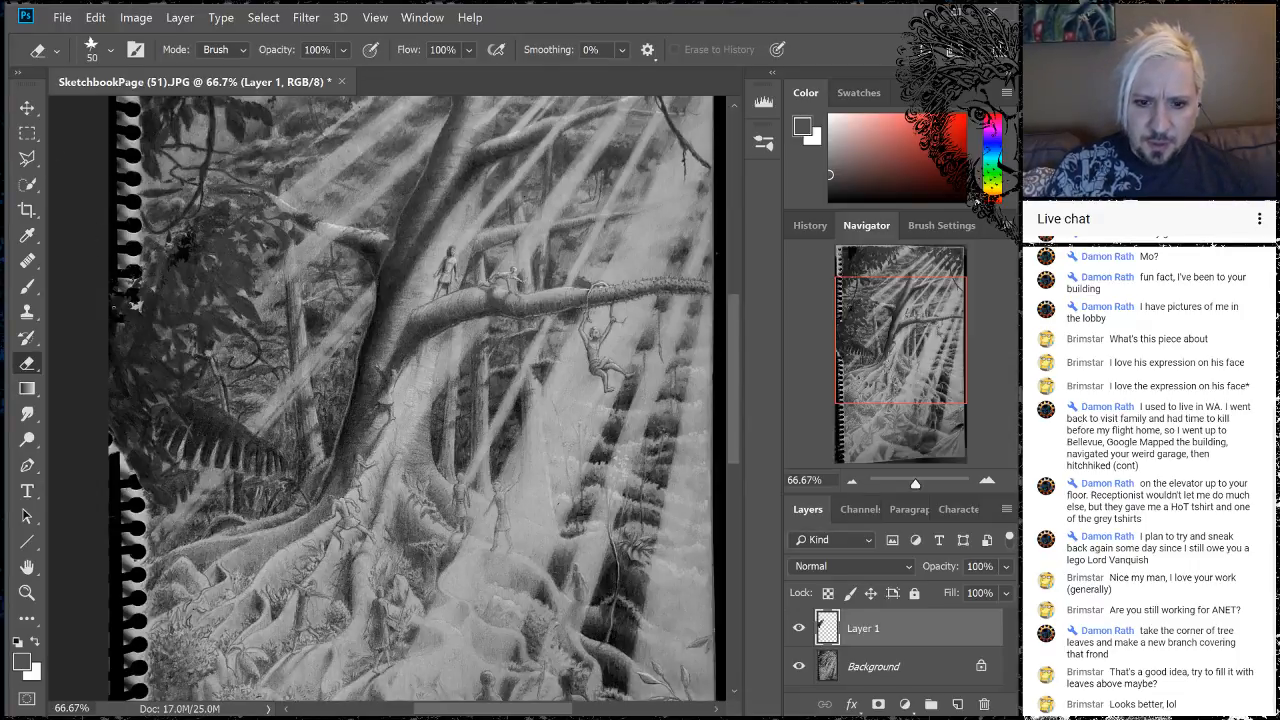
{"action": "left_click_drag", "start_coordinate": [120, 440], "coordinate": [143, 477]}
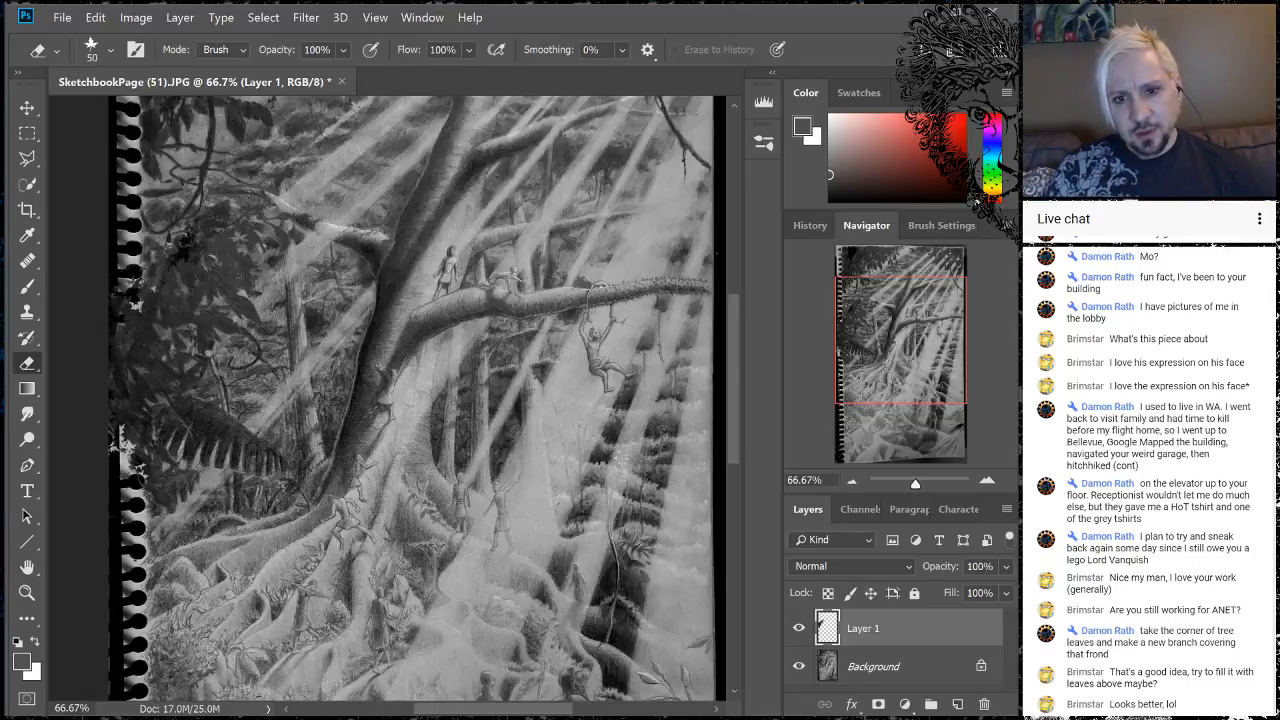
- Switch the Eraser to the Scattered Leaves brush at 95 px and break up the upper part of the copied leaves
{"action": "right_click", "coordinate": [200, 230]}
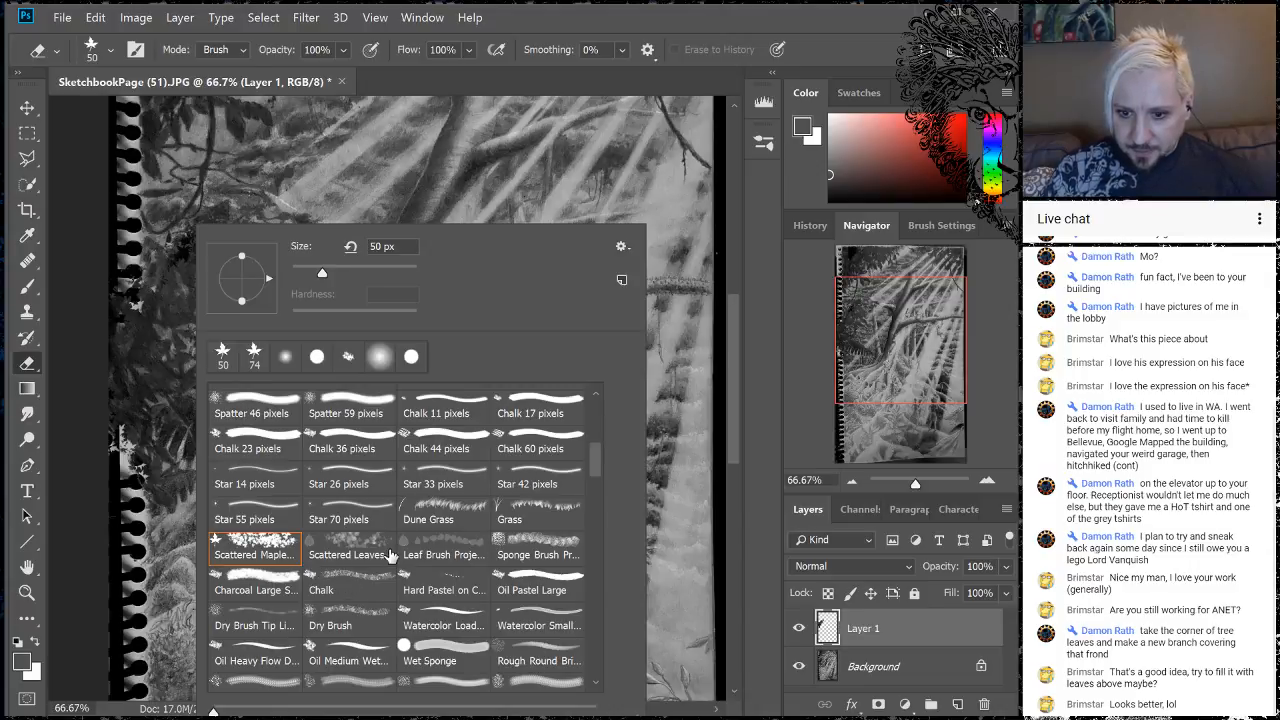
{"action": "left_click", "coordinate": [358, 545]}
{"action": "left_click", "coordinate": [154, 259]}
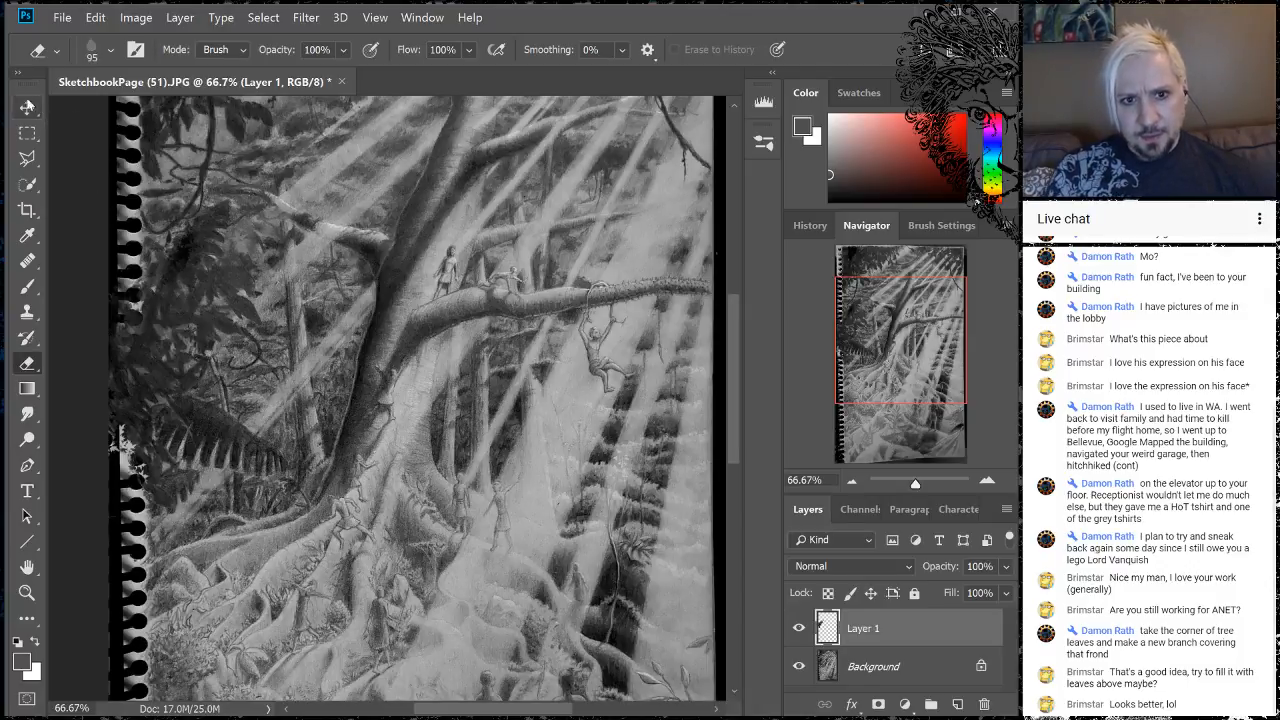
- Duplicate the leaf layer at the drawing's left edge, rotate the copy about -19.5° and position it over the foliage above the fern frond
{"action": "left_click", "coordinate": [27, 107]}
{"action": "left_click_drag", "start_coordinate": [210, 315], "coordinate": [224, 290]}
{"action": "key", "text": "ctrl+t"}
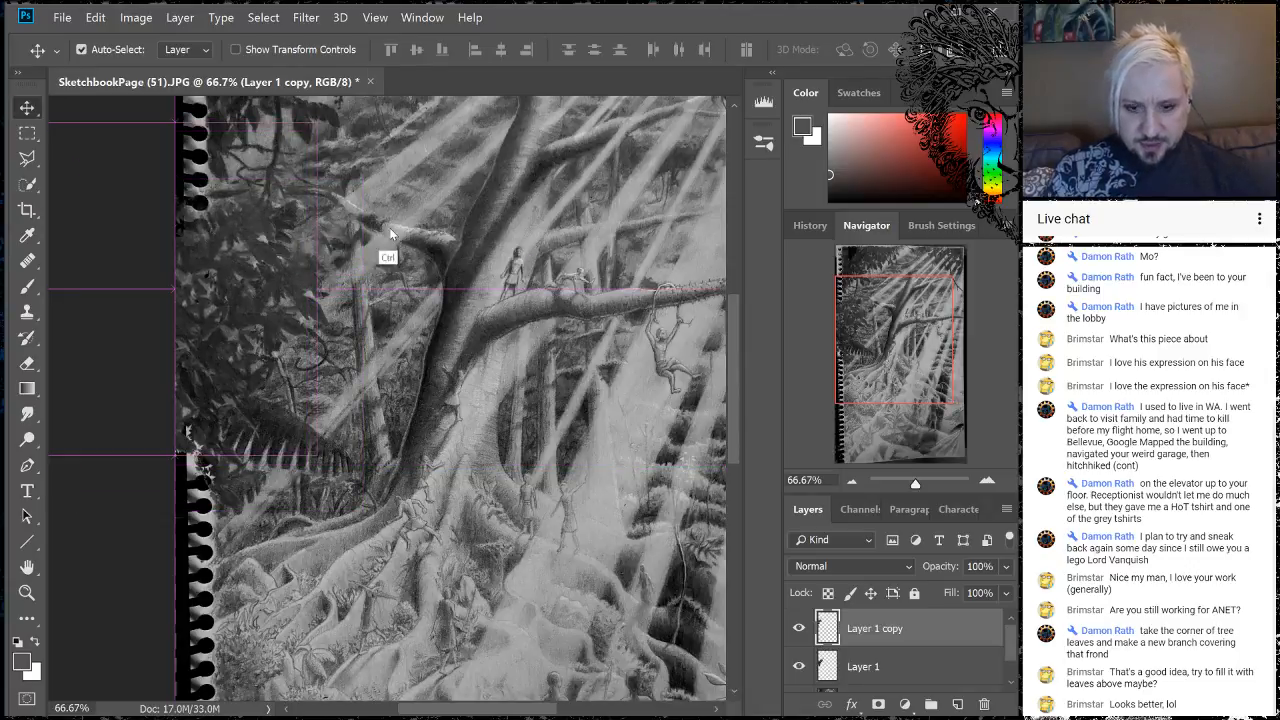
{"action": "left_click_drag", "start_coordinate": [410, 215], "coordinate": [341, 138]}
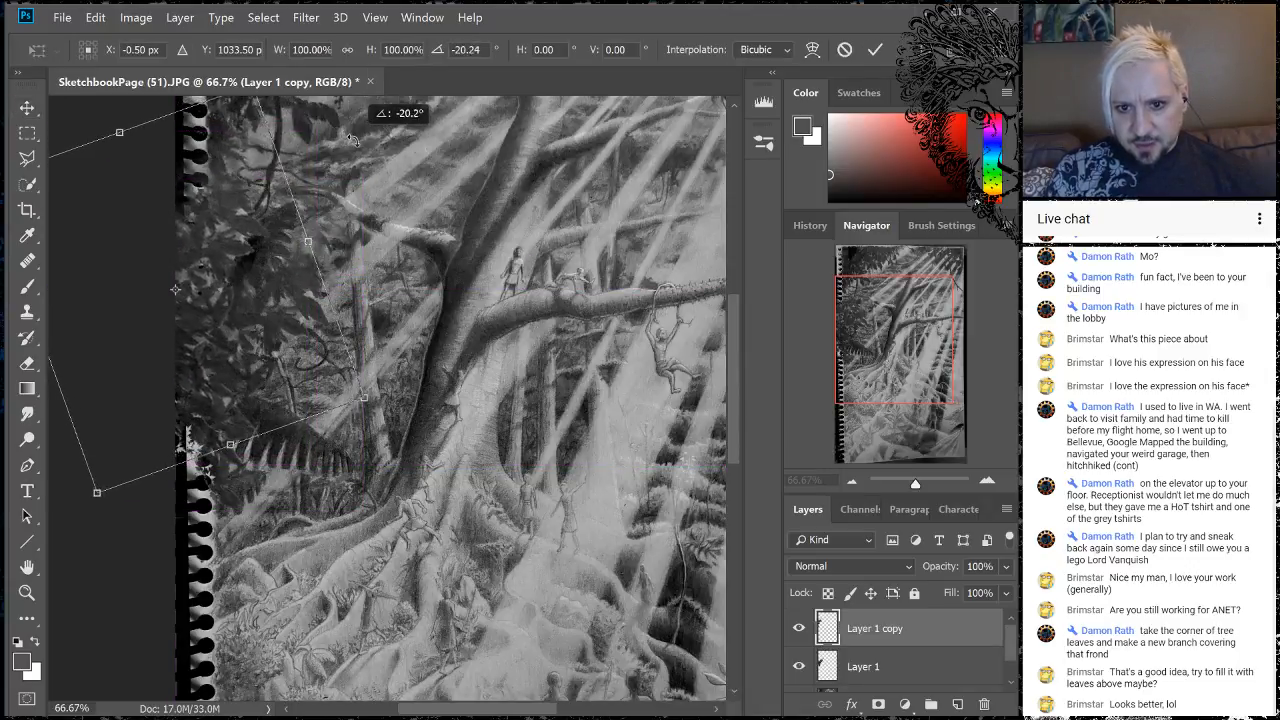
{"action": "mouse_move", "coordinate": [224, 298]}
{"action": "left_mouse_down"}
{"action": "mouse_move", "coordinate": [243, 308]}
{"action": "mouse_move", "coordinate": [230, 303]}
{"action": "left_mouse_up"}
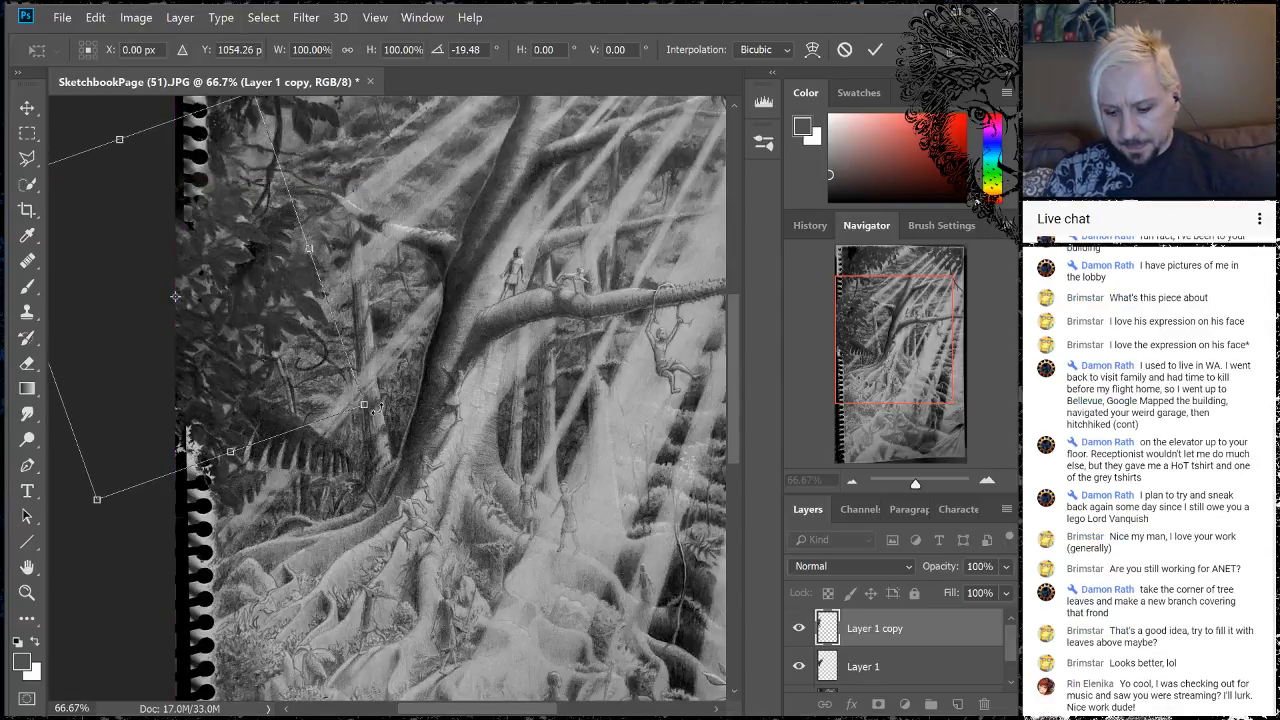
{"action": "key", "text": "Return"}
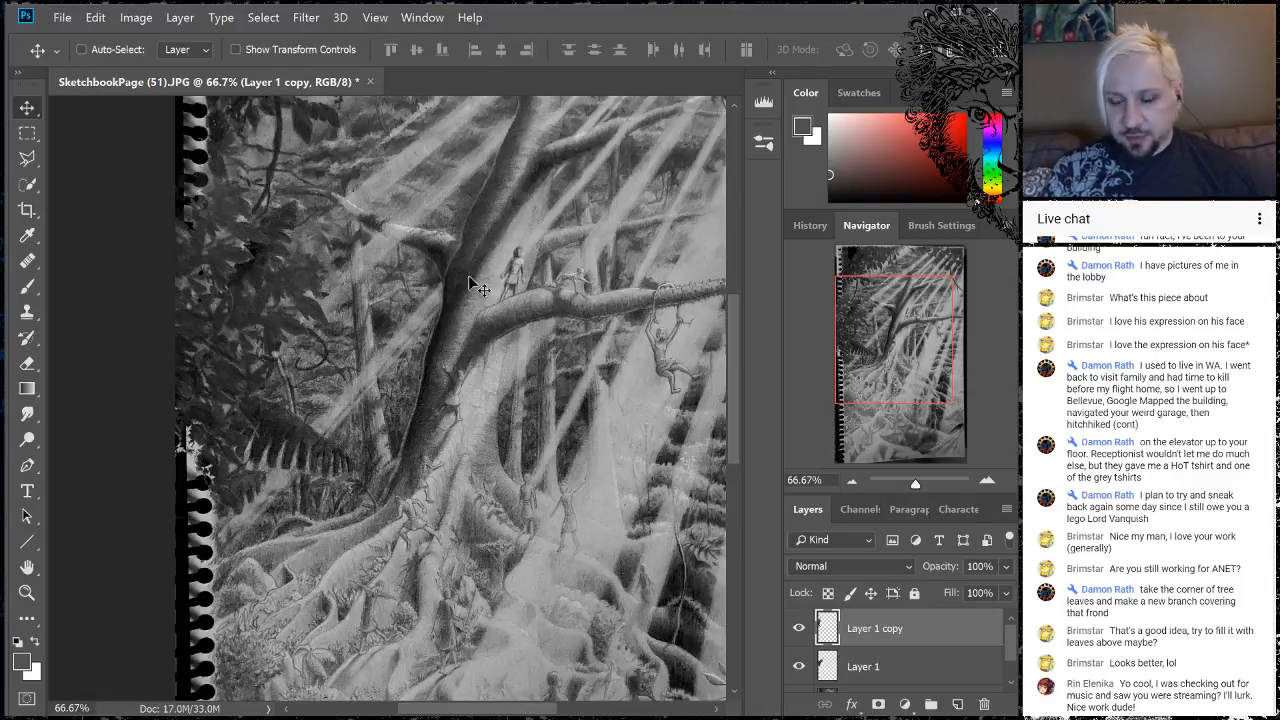
- Examine the blended foliage copies along the left edge up close, the canopy above them, and the composition as a whole
{"action": "left_click", "coordinate": [987, 483]}
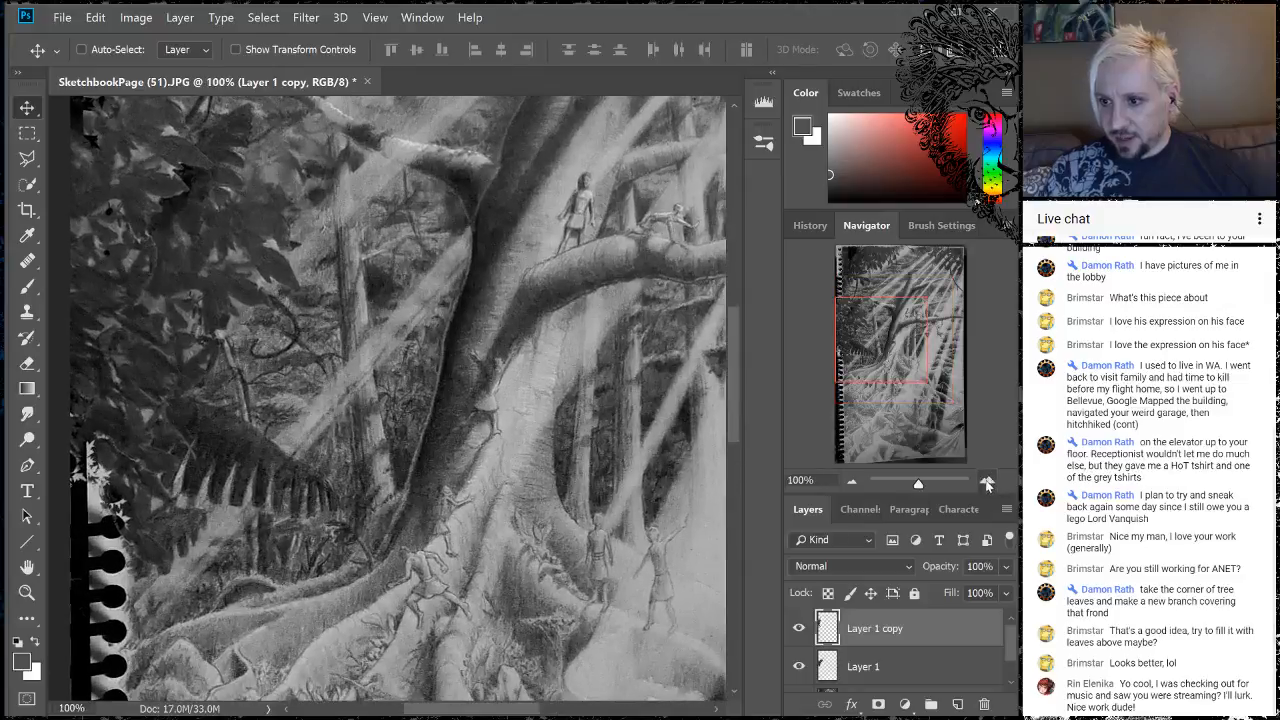
{"action": "left_click_drag", "start_coordinate": [856, 337], "coordinate": [823, 313]}
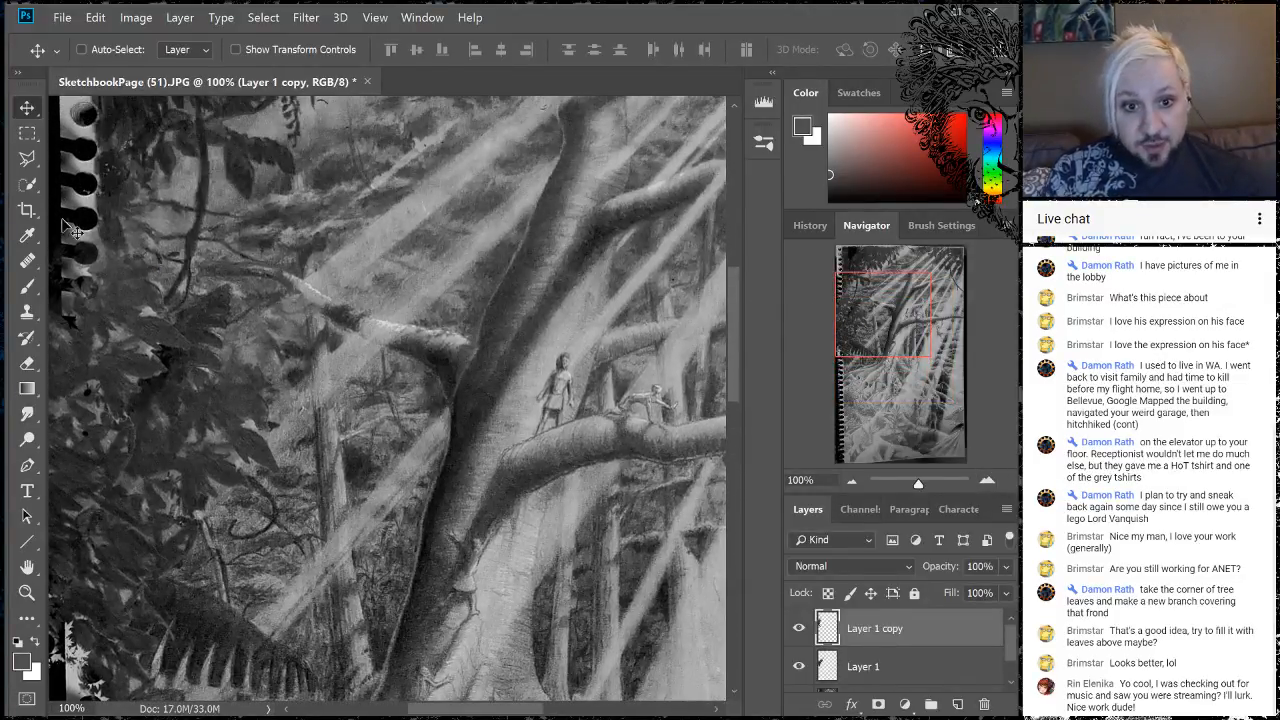
{"action": "left_click", "coordinate": [27, 363]}
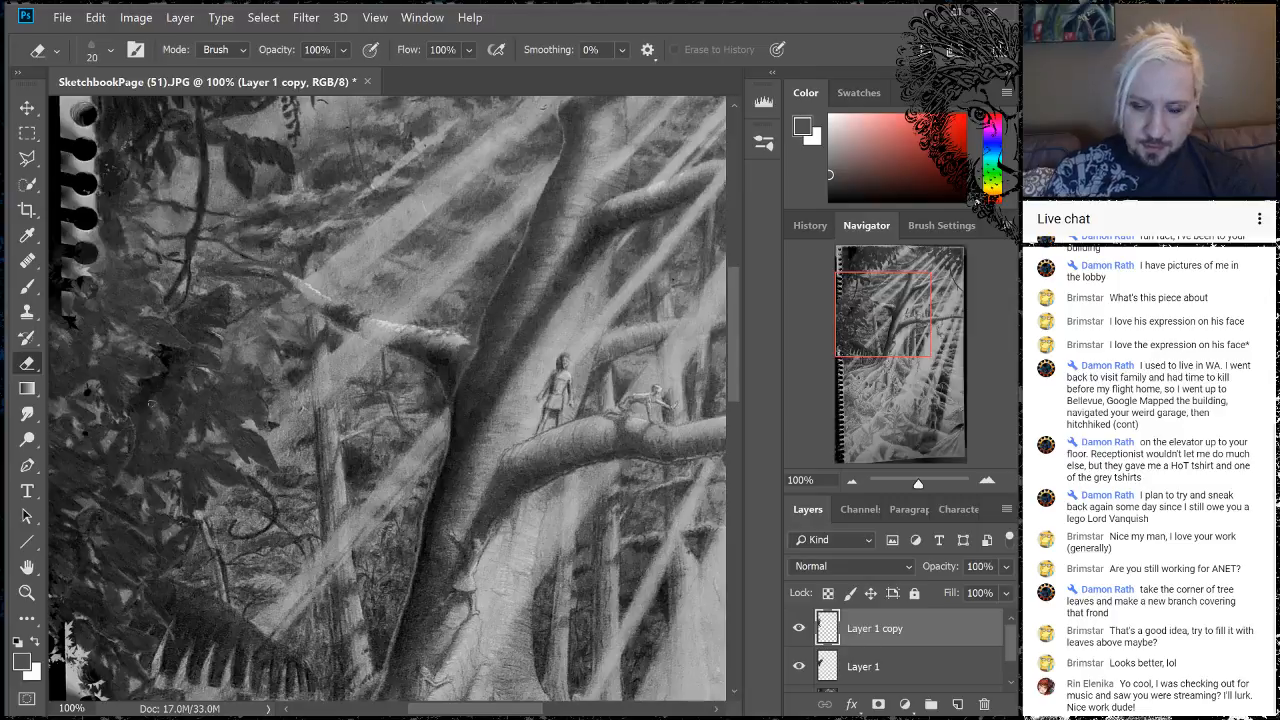
{"action": "left_click", "coordinate": [895, 666]}
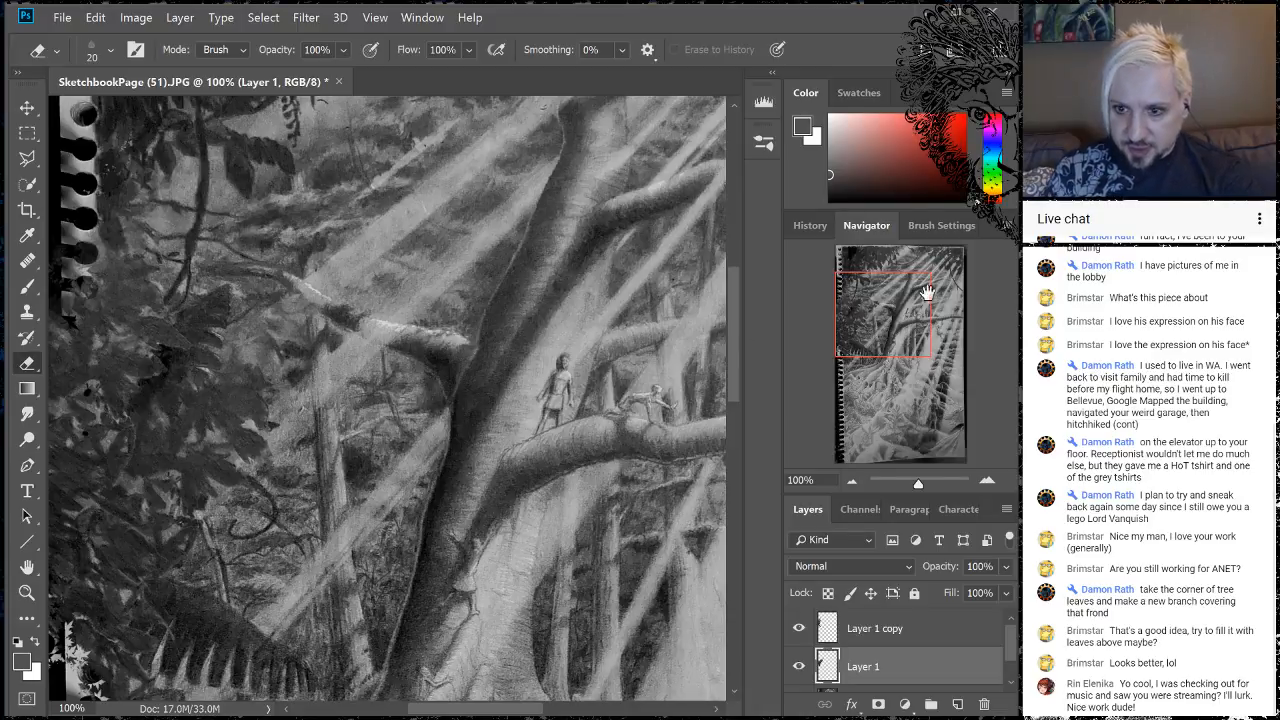
{"action": "left_click_drag", "start_coordinate": [892, 308], "coordinate": [894, 280]}
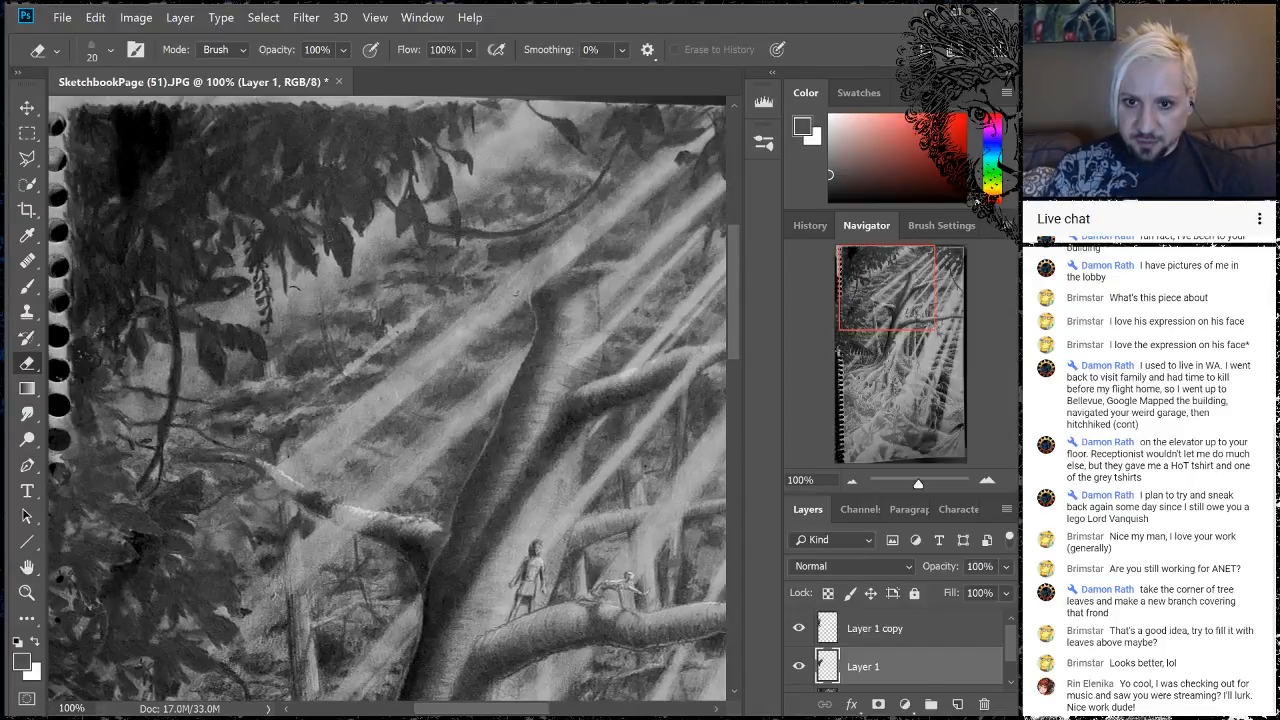
{"action": "left_click_drag", "start_coordinate": [912, 284], "coordinate": [802, 321]}
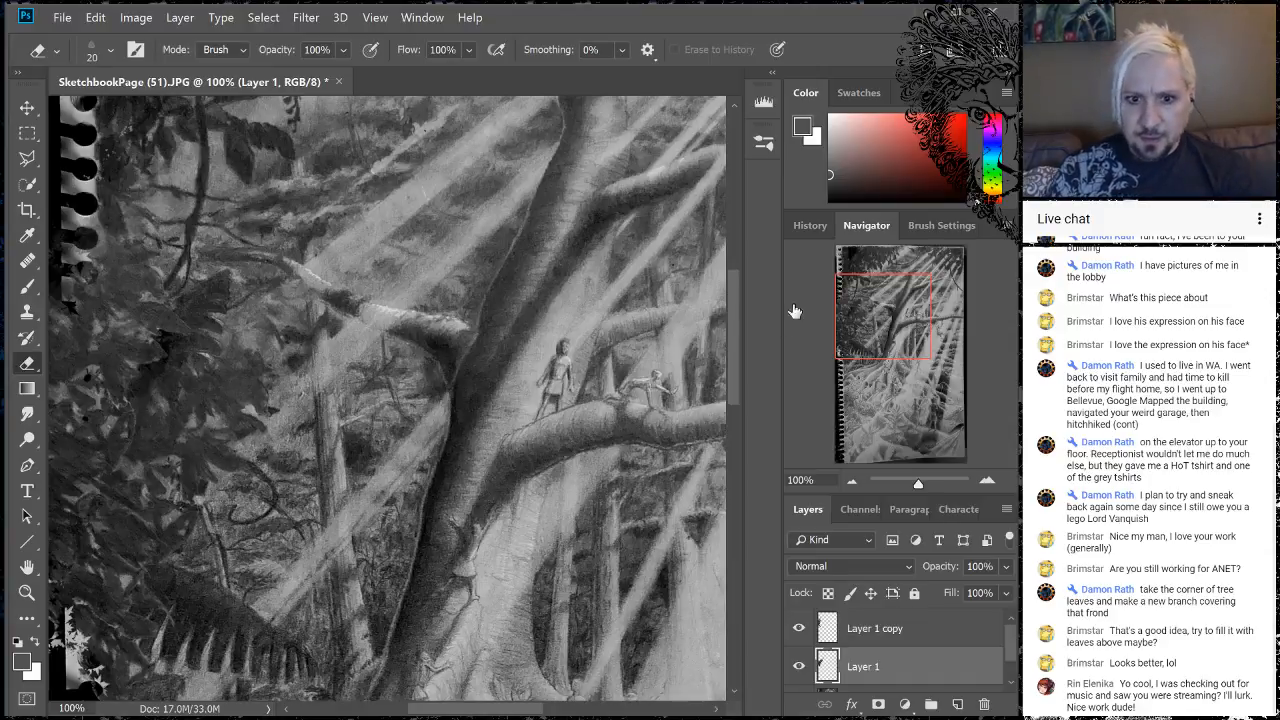
{"action": "left_click", "coordinate": [851, 485]}
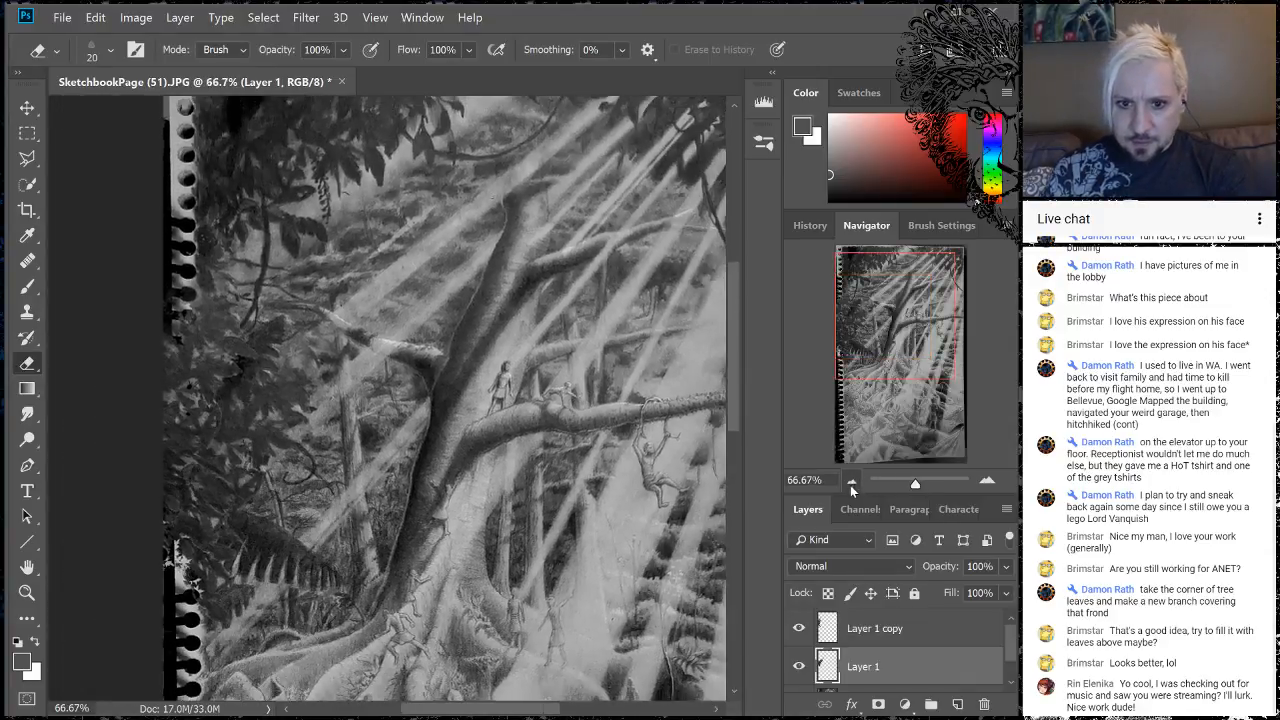
{"action": "left_click", "coordinate": [851, 485]}
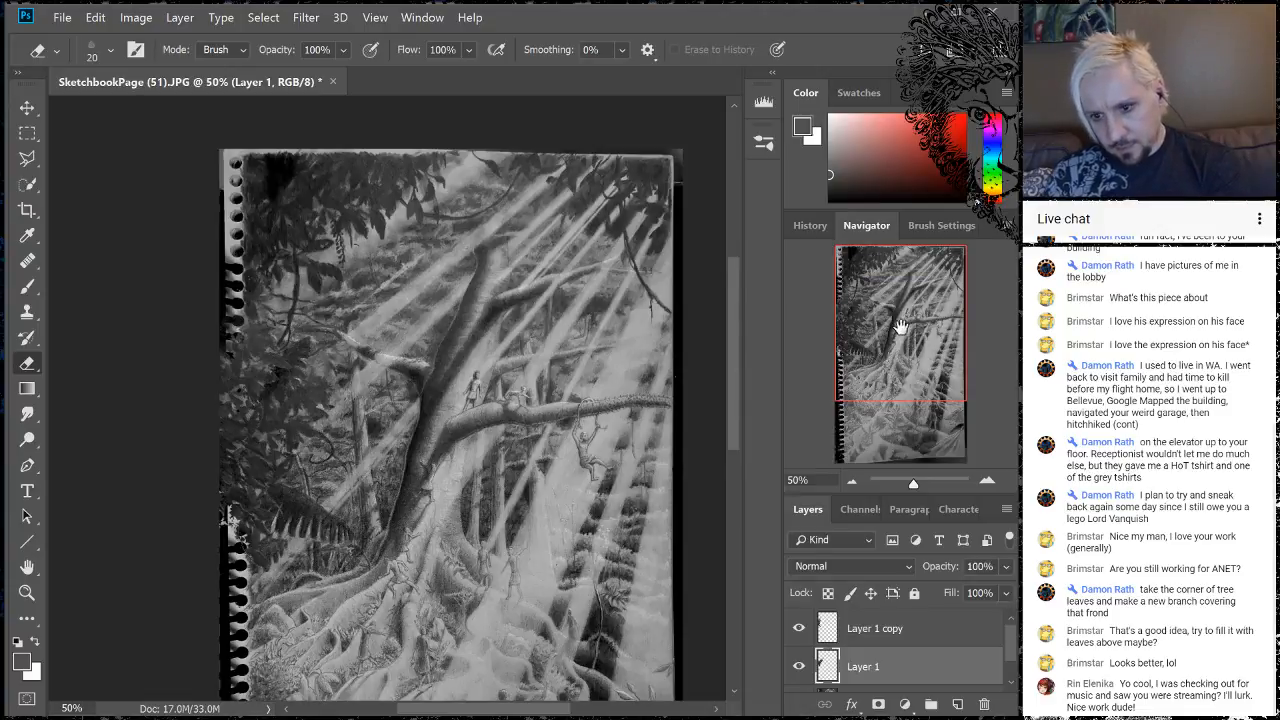
{"action": "mouse_move", "coordinate": [900, 327]}
{"action": "left_mouse_down"}
{"action": "mouse_move", "coordinate": [920, 337]}
{"action": "mouse_move", "coordinate": [849, 337]}
{"action": "left_mouse_up"}
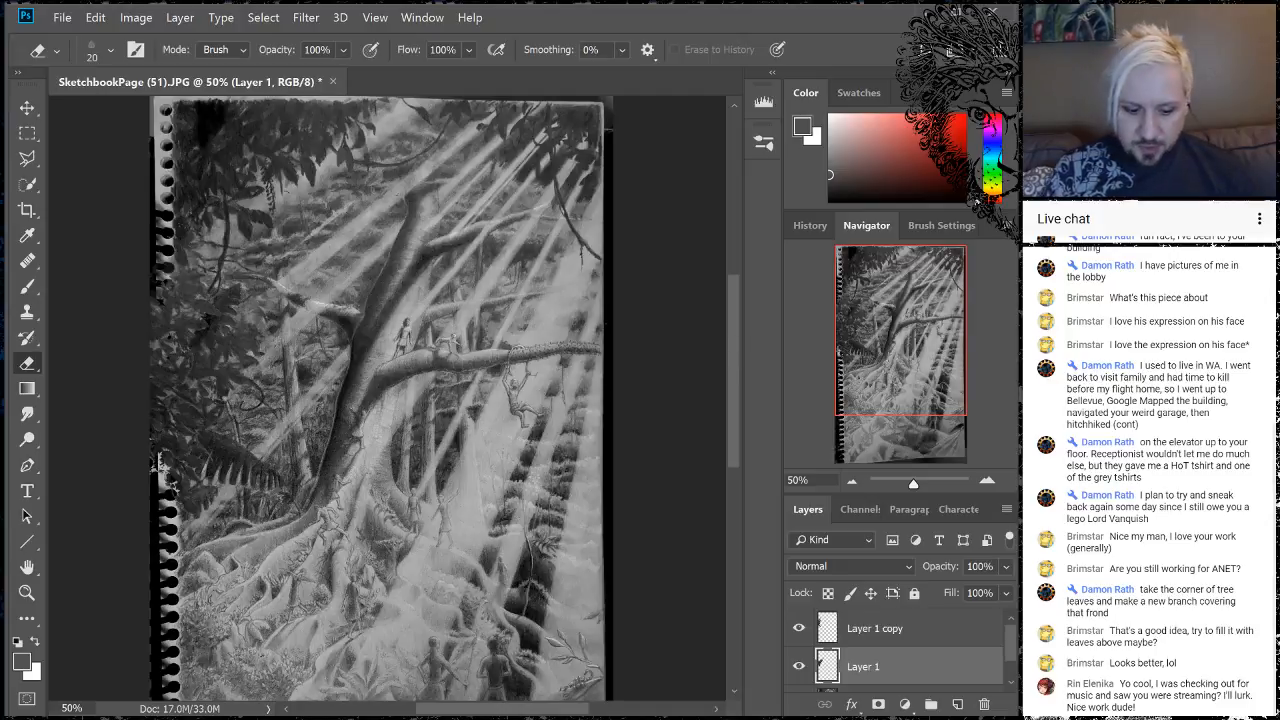
- Flatten both leaf layers into the background
{"action": "left_click", "coordinate": [27, 132]}
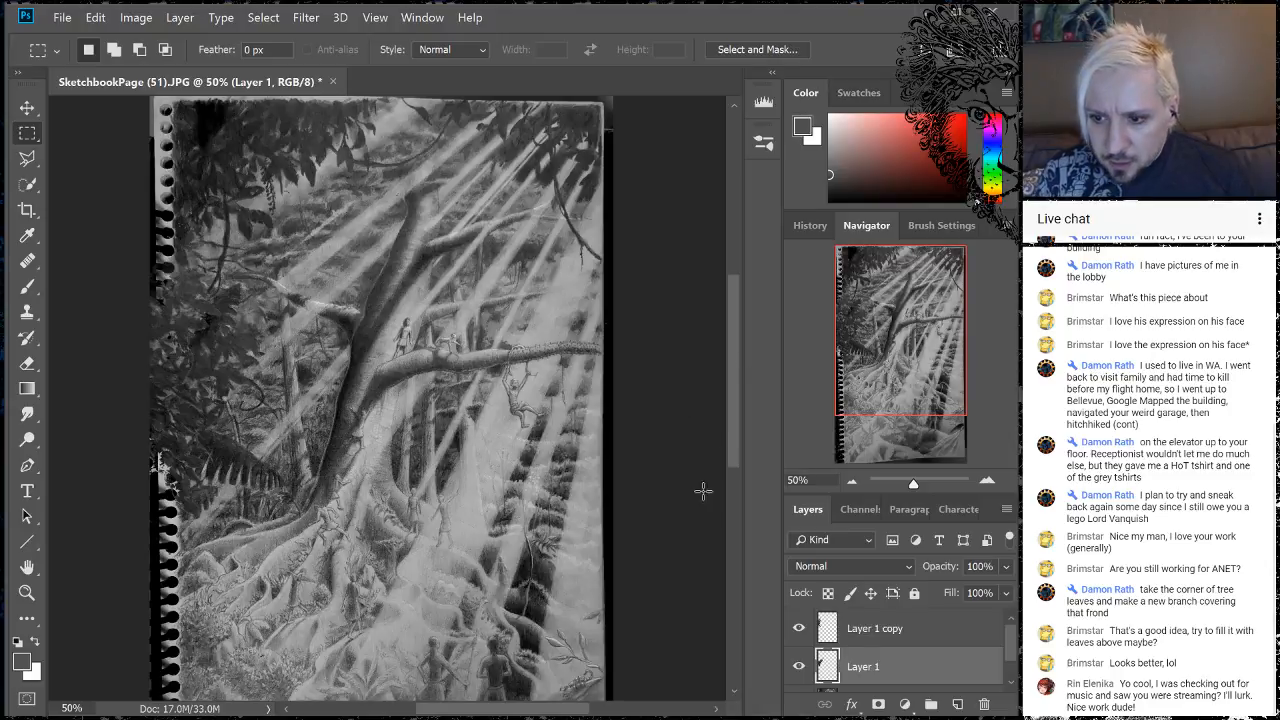
{"action": "left_click_drag", "start_coordinate": [738, 428], "coordinate": [741, 485]}
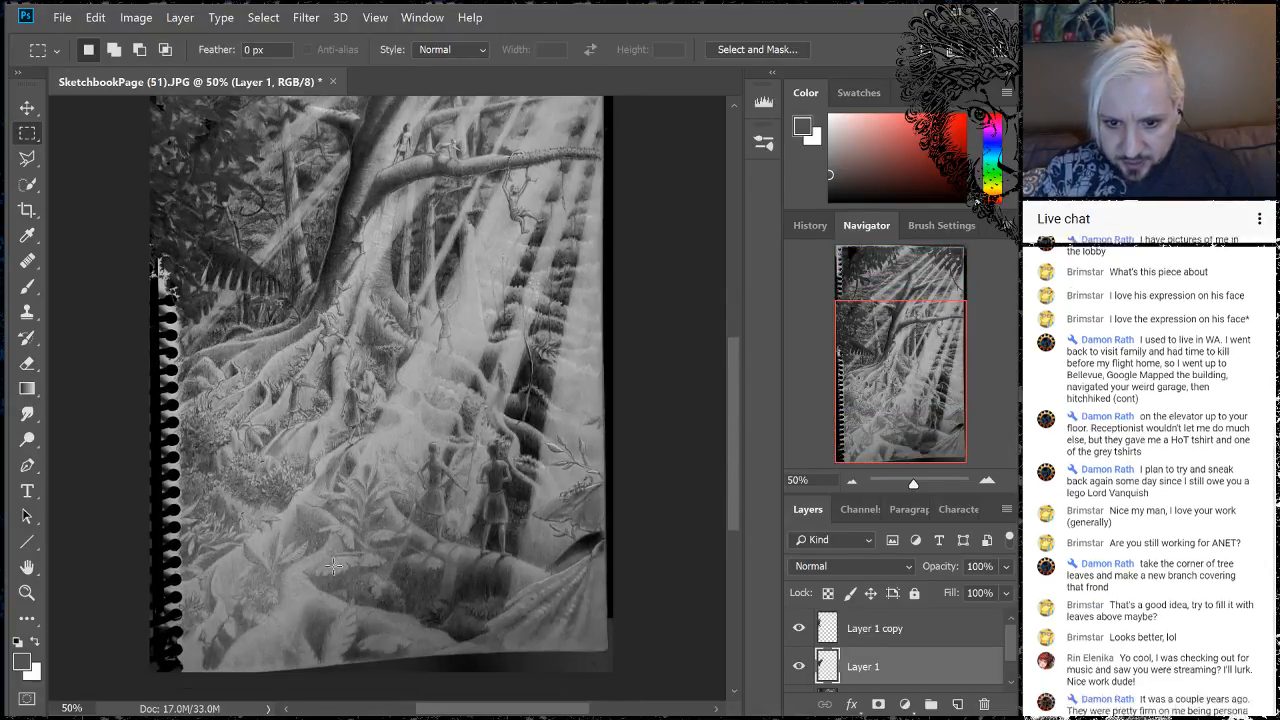
{"action": "left_click", "coordinate": [851, 481]}
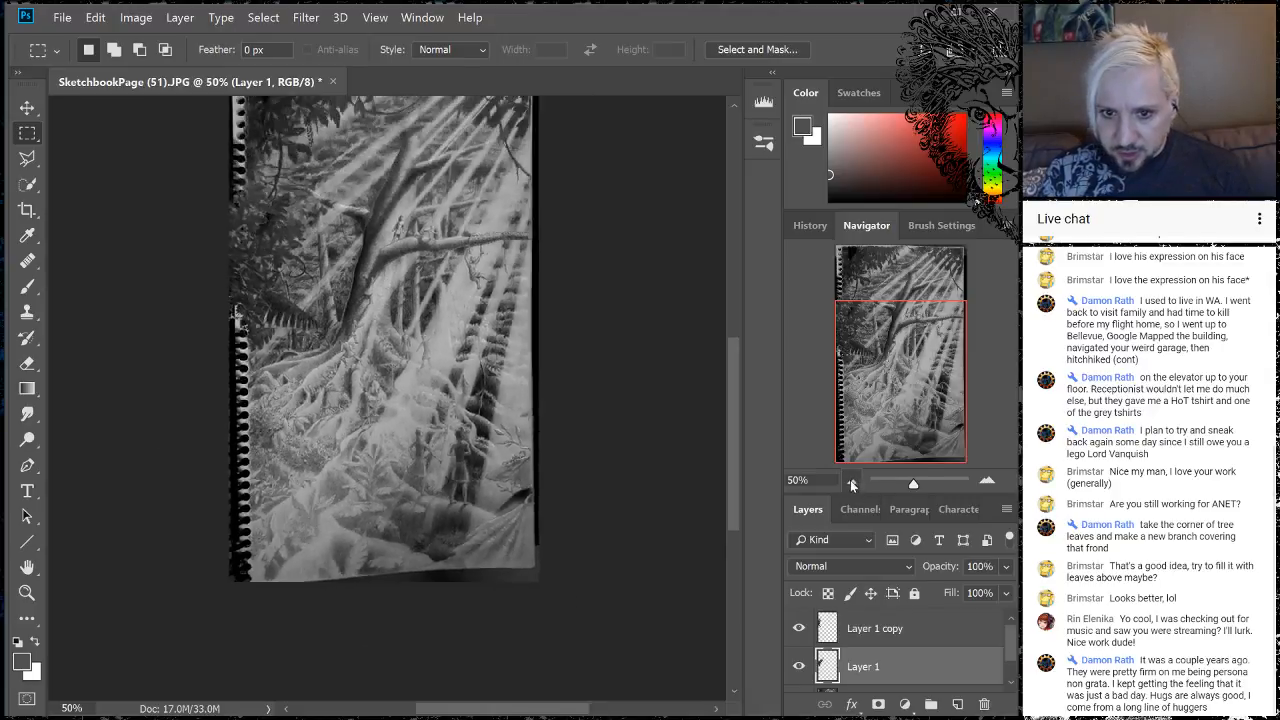
{"action": "right_click", "coordinate": [922, 622]}
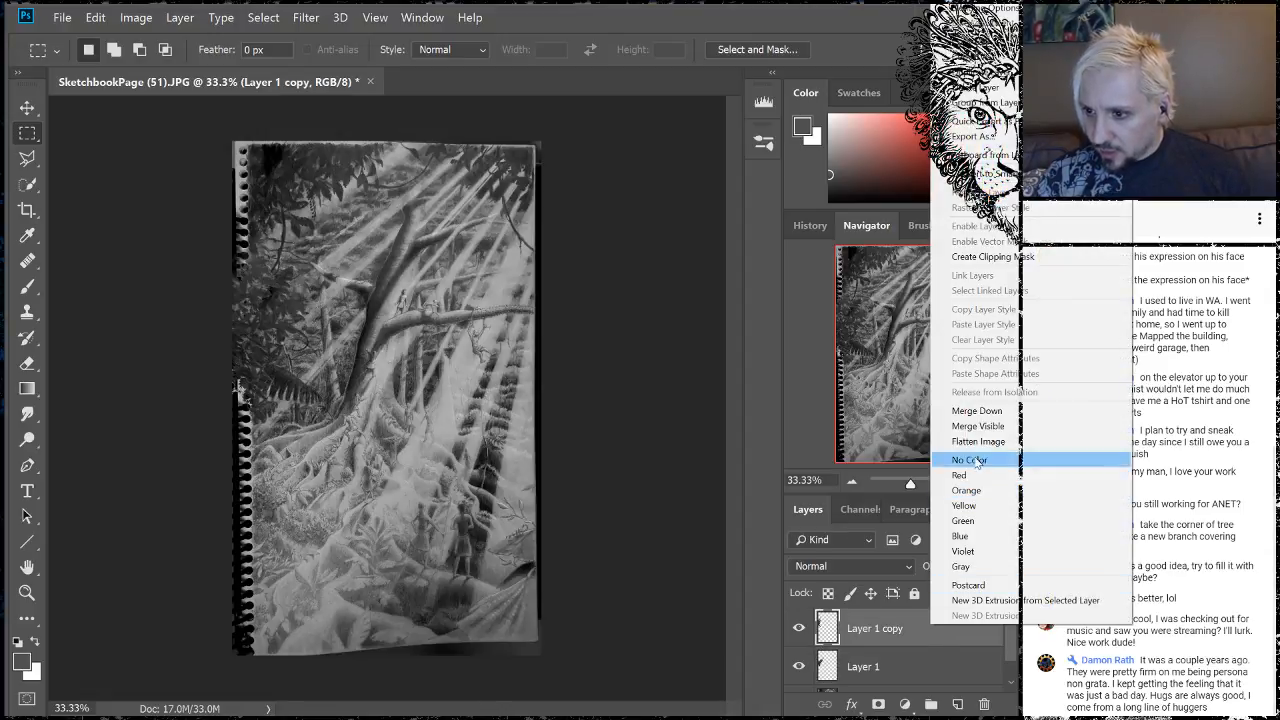
{"action": "left_click", "coordinate": [977, 442]}
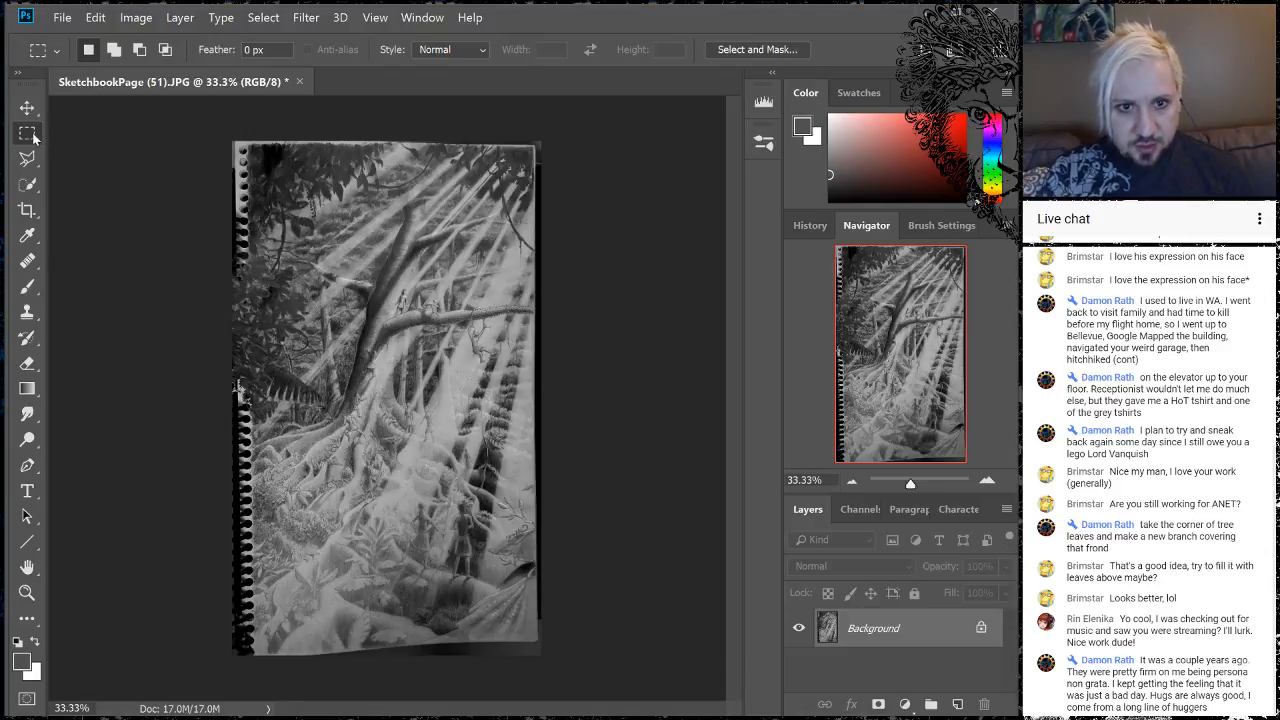
- Create a Quick Mask gradient selection across the whole drawing, strongest at the lower-left corner and fading toward the upper-right corner
{"action": "left_click", "coordinate": [28, 698]}
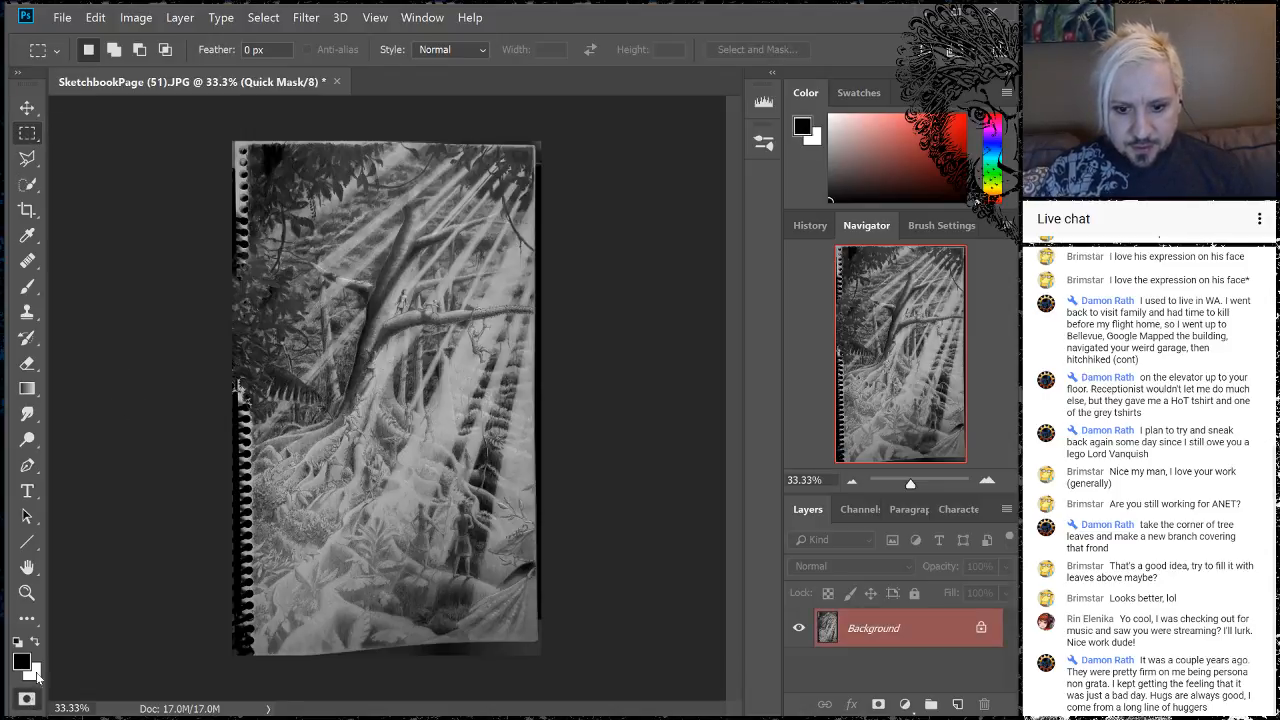
{"action": "left_click", "coordinate": [27, 388]}
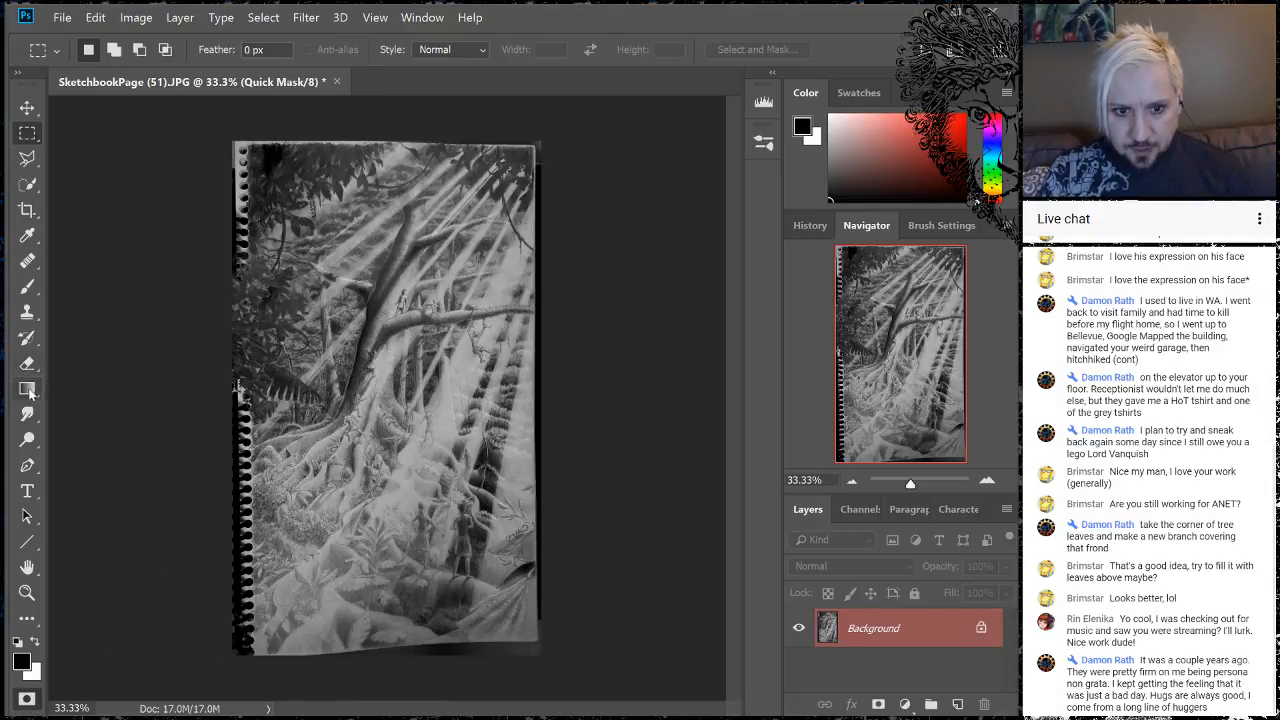
{"action": "left_click_drag", "start_coordinate": [236, 646], "coordinate": [543, 160]}
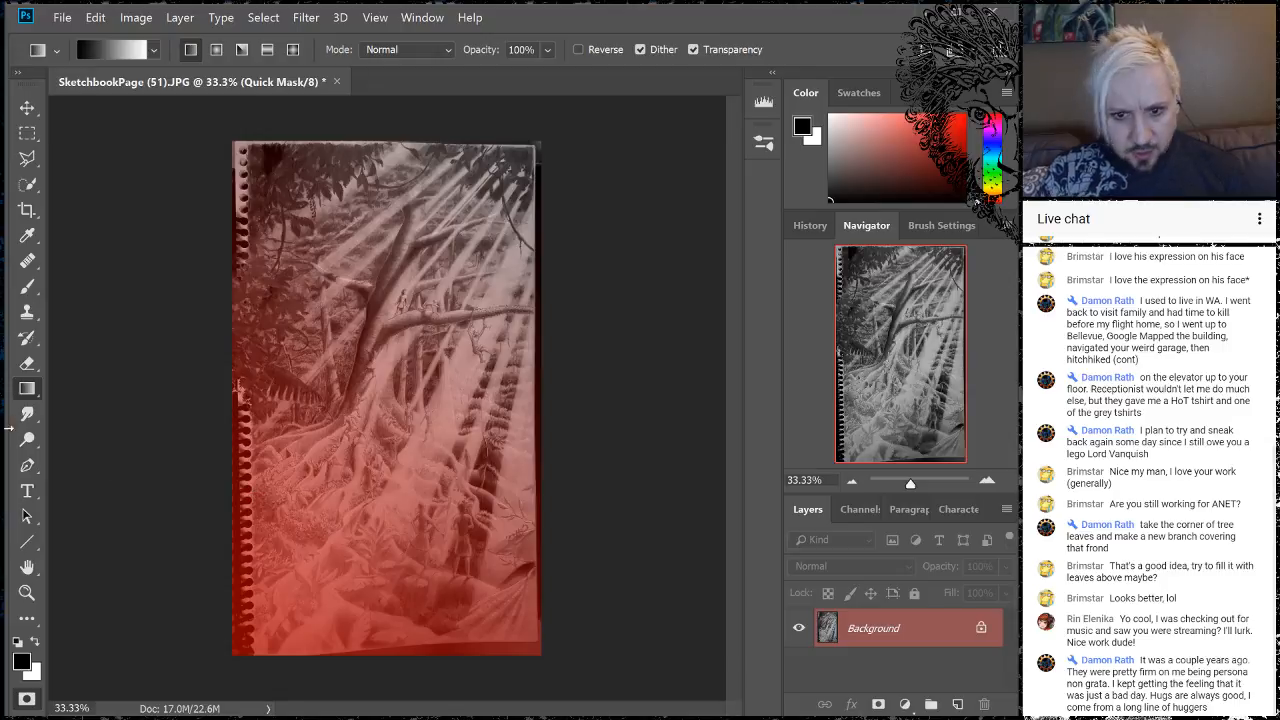
{"action": "left_click", "coordinate": [27, 699]}
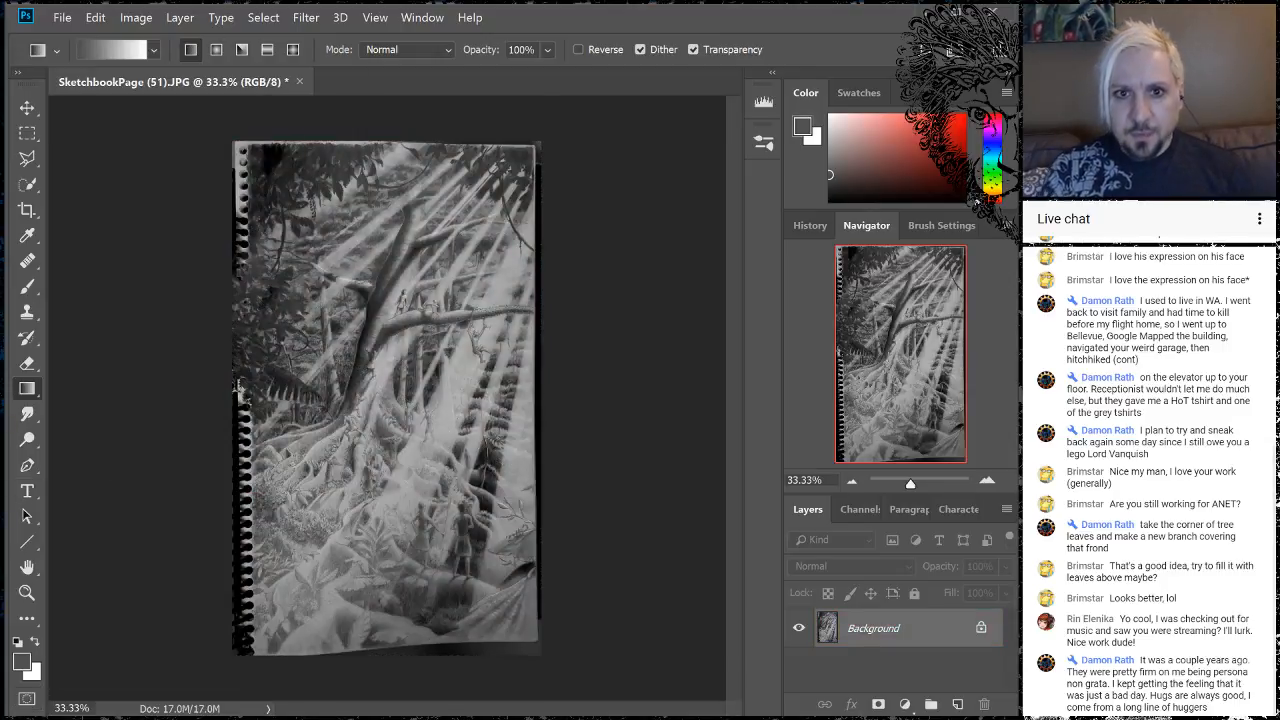
- Try a Brightness/Contrast adjustment on the gradient selection with brightness at its minimum and contrast at 99
{"action": "left_click", "coordinate": [136, 17]}
{"action": "mouse_move", "coordinate": [152, 60]}
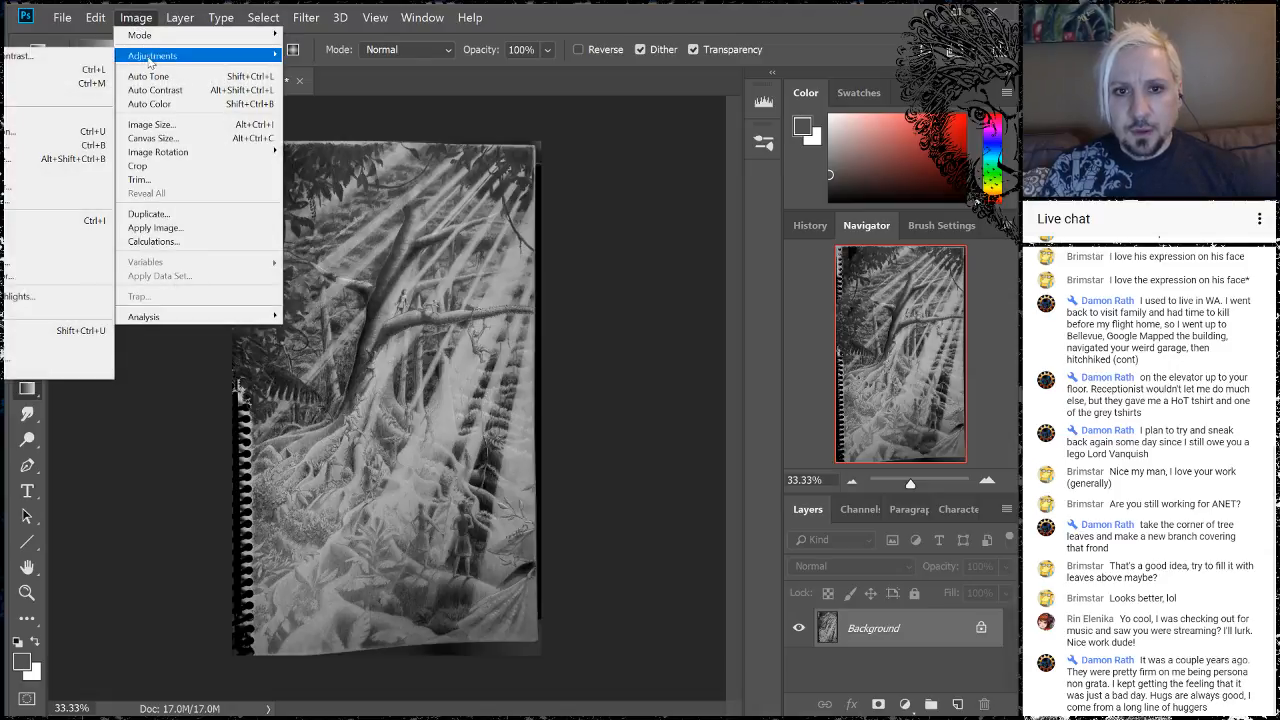
{"action": "left_click", "coordinate": [36, 58]}
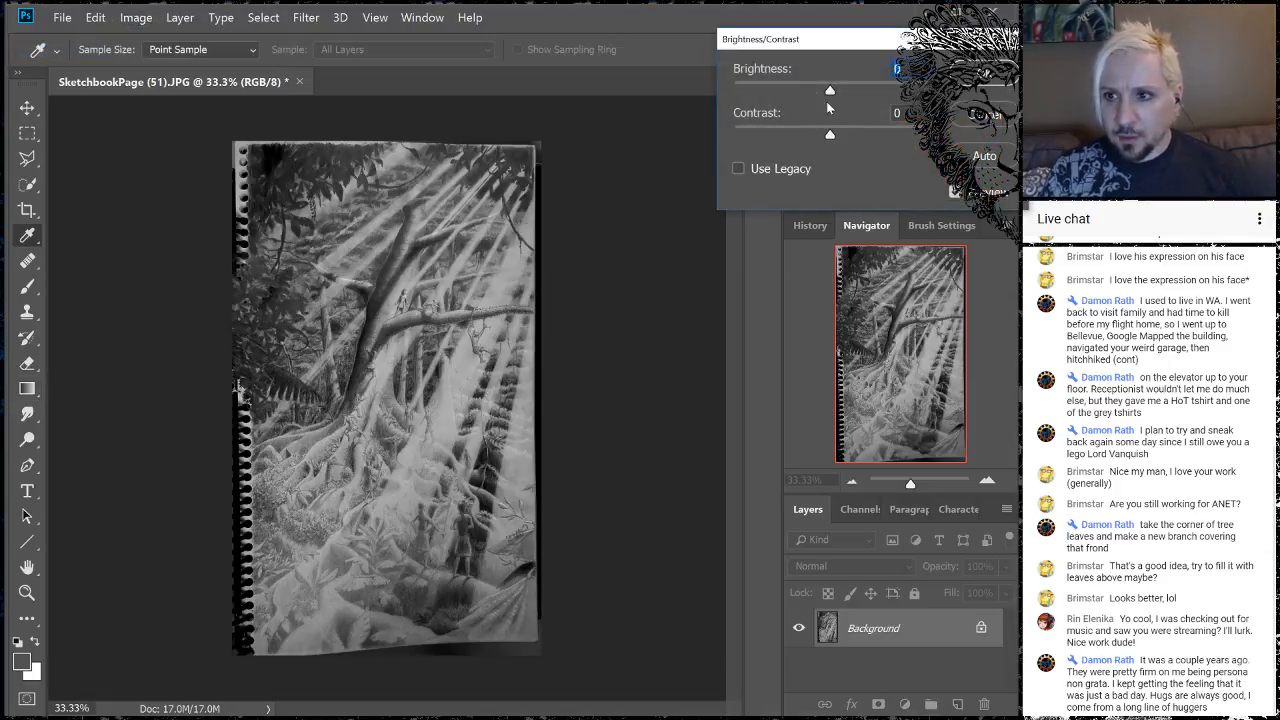
{"action": "left_click_drag", "start_coordinate": [829, 93], "coordinate": [693, 86]}
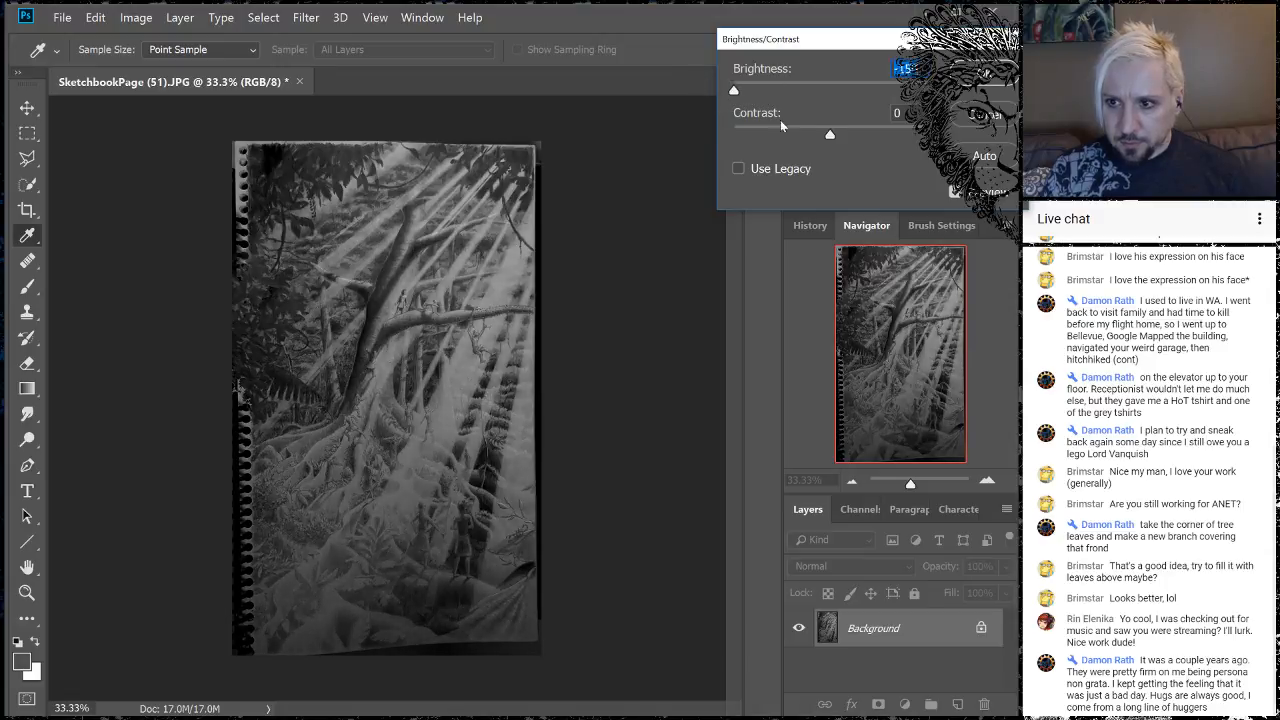
{"action": "left_click_drag", "start_coordinate": [830, 135], "coordinate": [861, 137]}
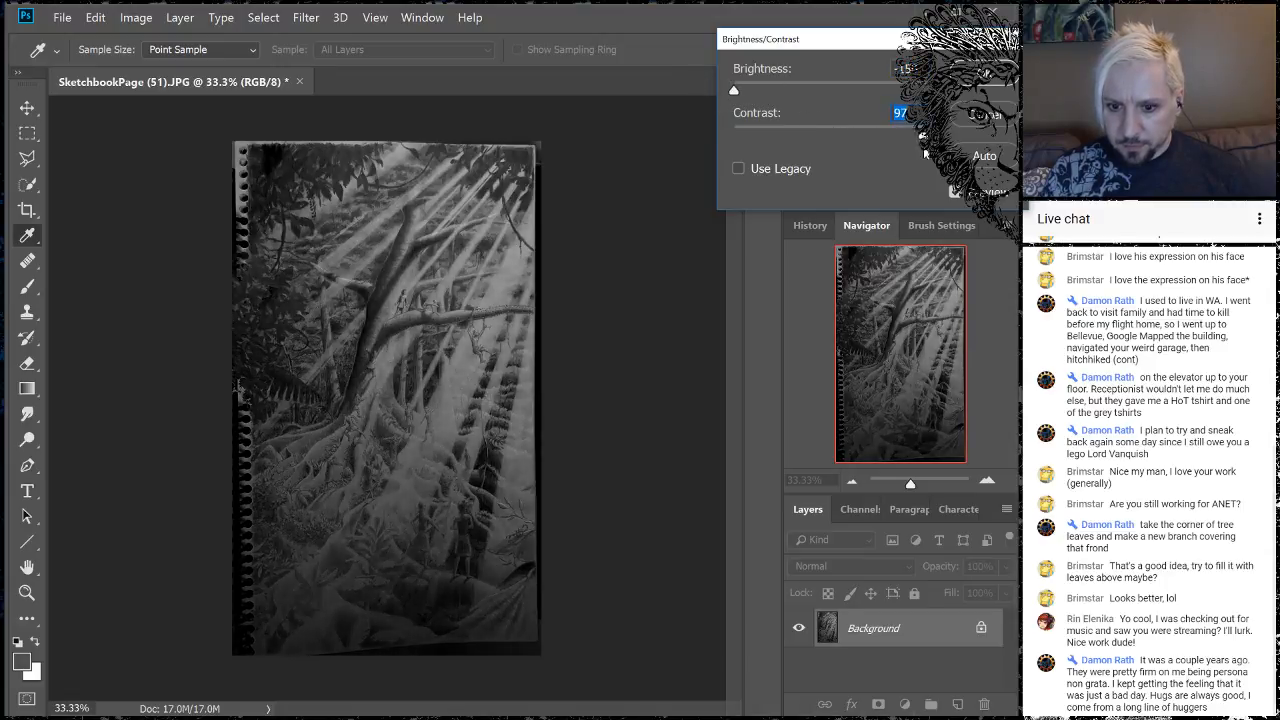
{"action": "mouse_move", "coordinate": [734, 92]}
{"action": "left_mouse_down"}
{"action": "mouse_move", "coordinate": [766, 92]}
{"action": "mouse_move", "coordinate": [730, 90]}
{"action": "left_mouse_up"}
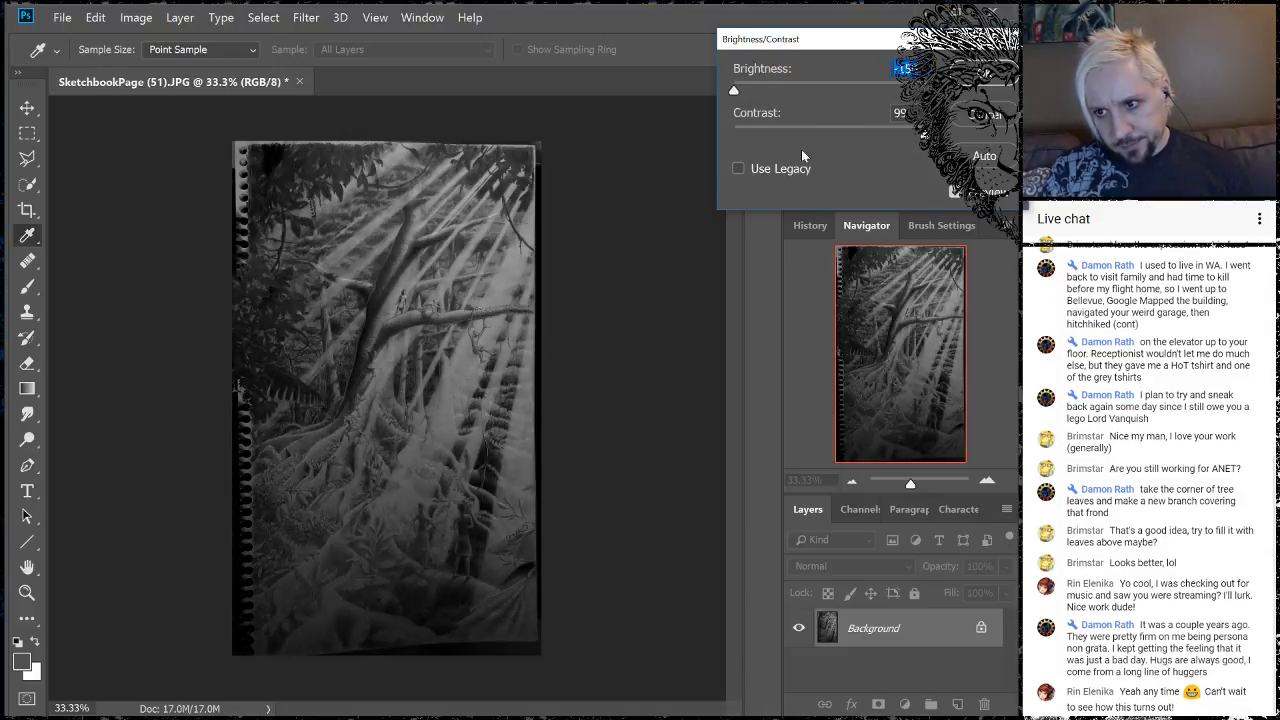
- Try the legacy Brightness/Contrast mode with brightness -40 and contrast 31, then cancel the adjustment
{"action": "left_click", "coordinate": [738, 171]}
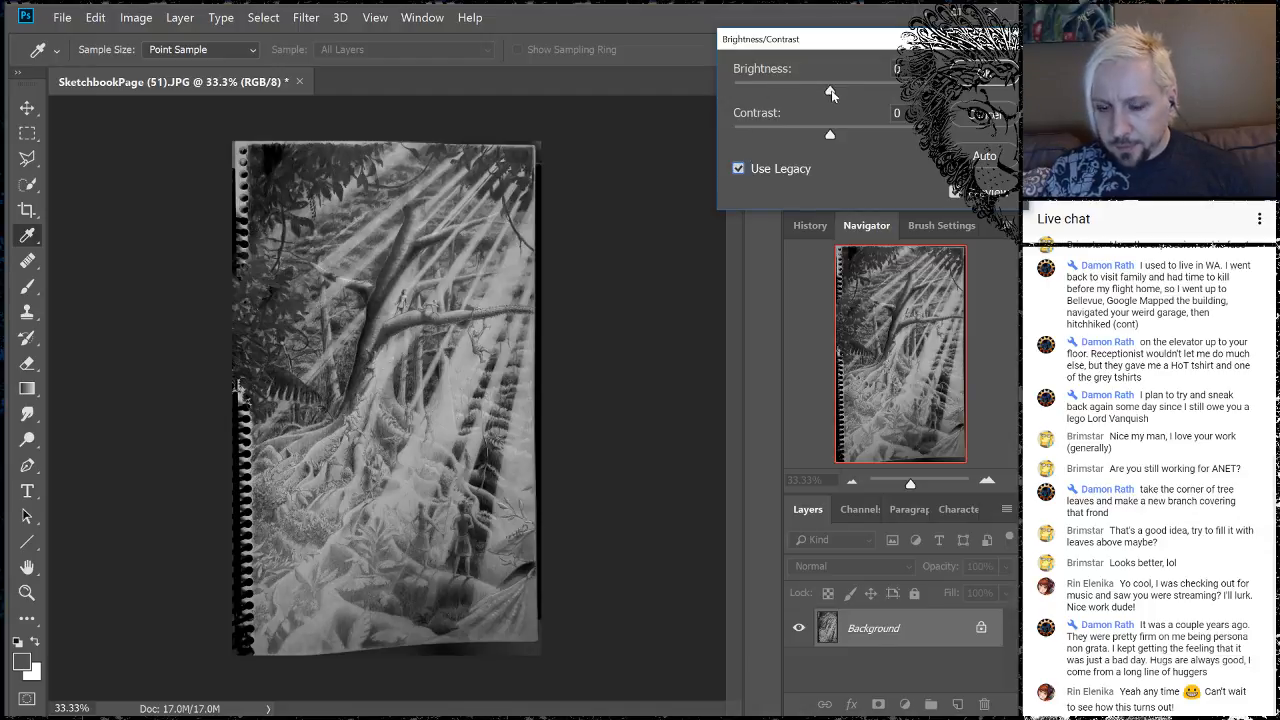
{"action": "left_click_drag", "start_coordinate": [831, 92], "coordinate": [792, 100]}
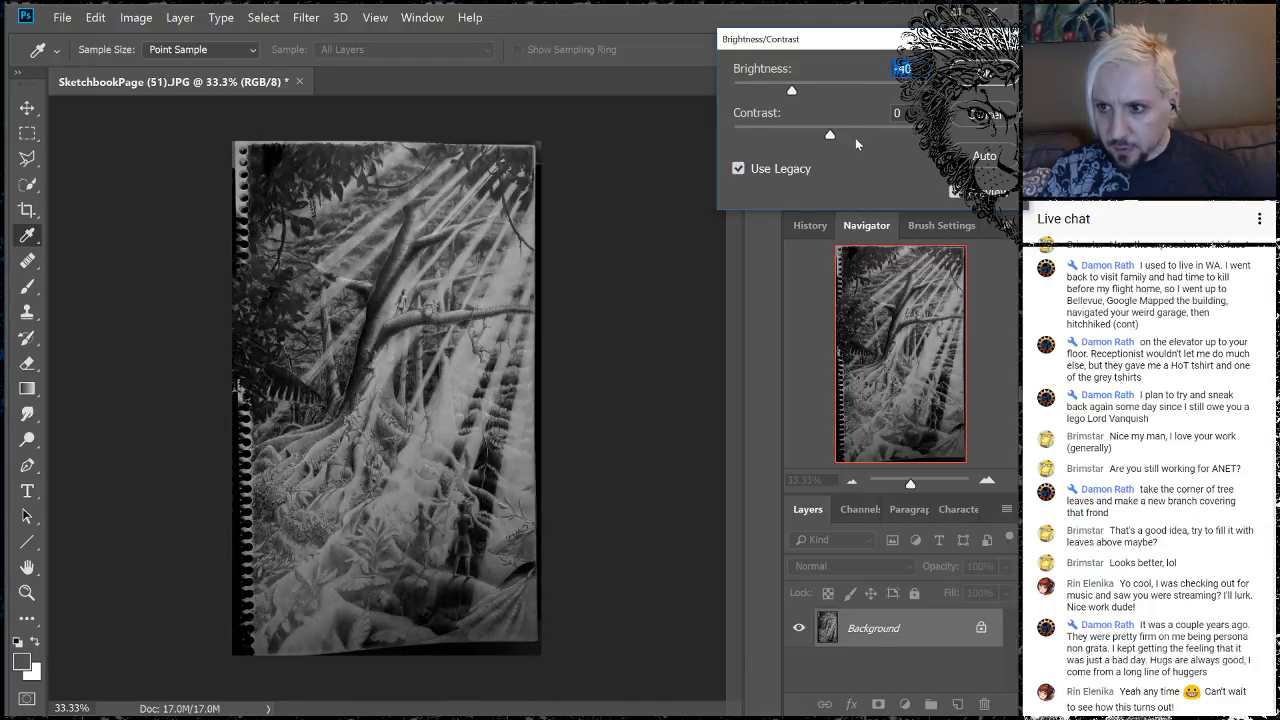
{"action": "mouse_move", "coordinate": [855, 135]}
{"action": "left_mouse_down"}
{"action": "mouse_move", "coordinate": [890, 135]}
{"action": "mouse_move", "coordinate": [859, 135]}
{"action": "left_mouse_up"}
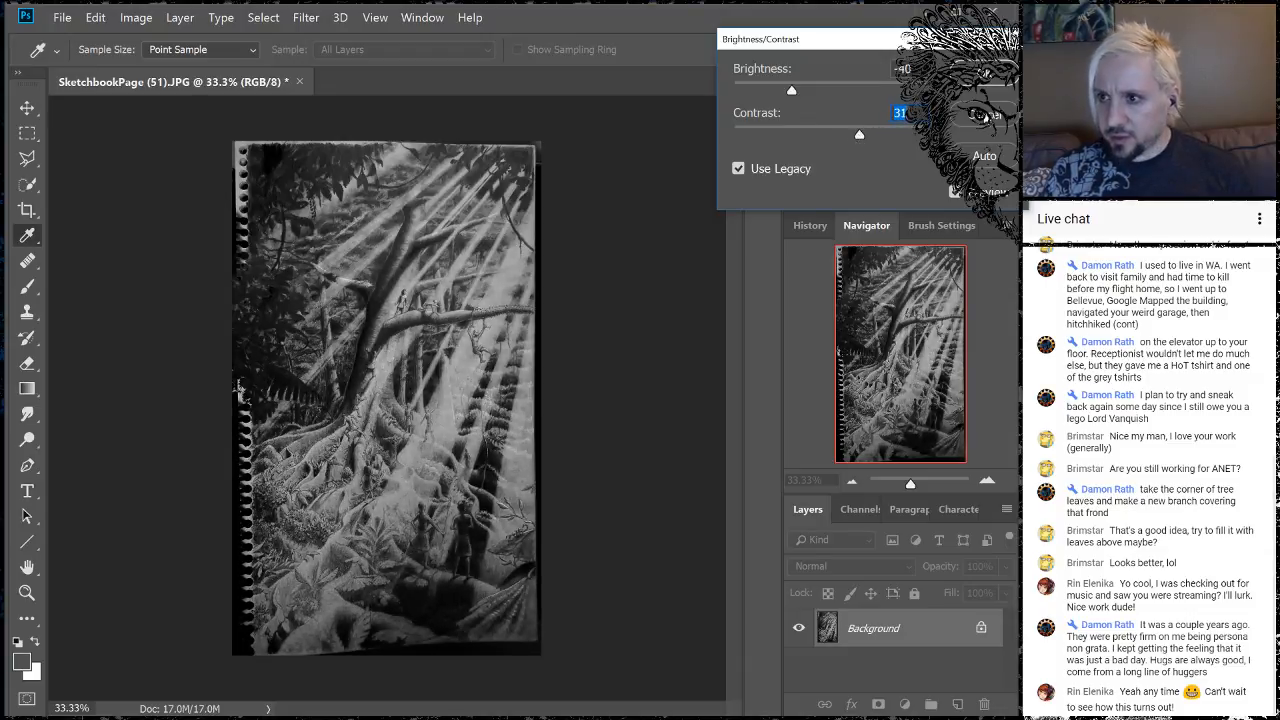
{"action": "left_click", "coordinate": [985, 117]}
- Mask out the upper and right parts of the drawing in Quick Mask with a soft 1000 px brush, then hide the lower-left selection's outline
{"action": "left_click", "coordinate": [32, 697]}
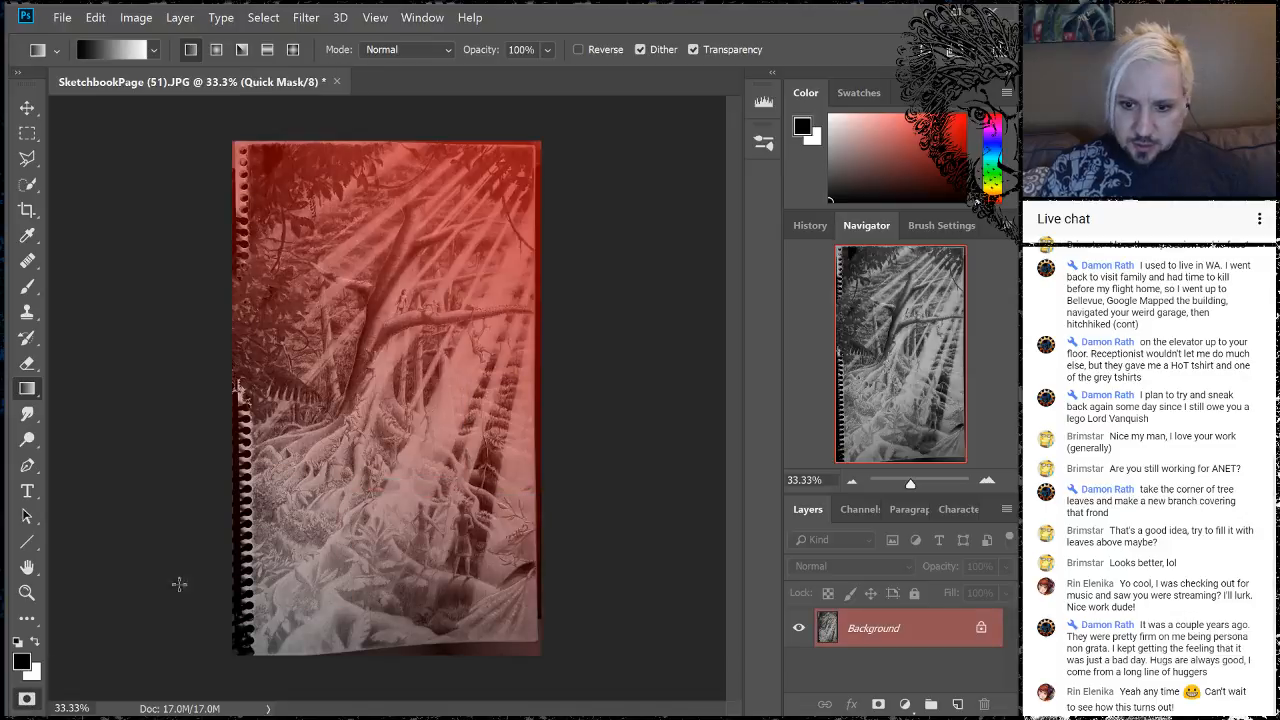
{"action": "left_click", "coordinate": [27, 286]}
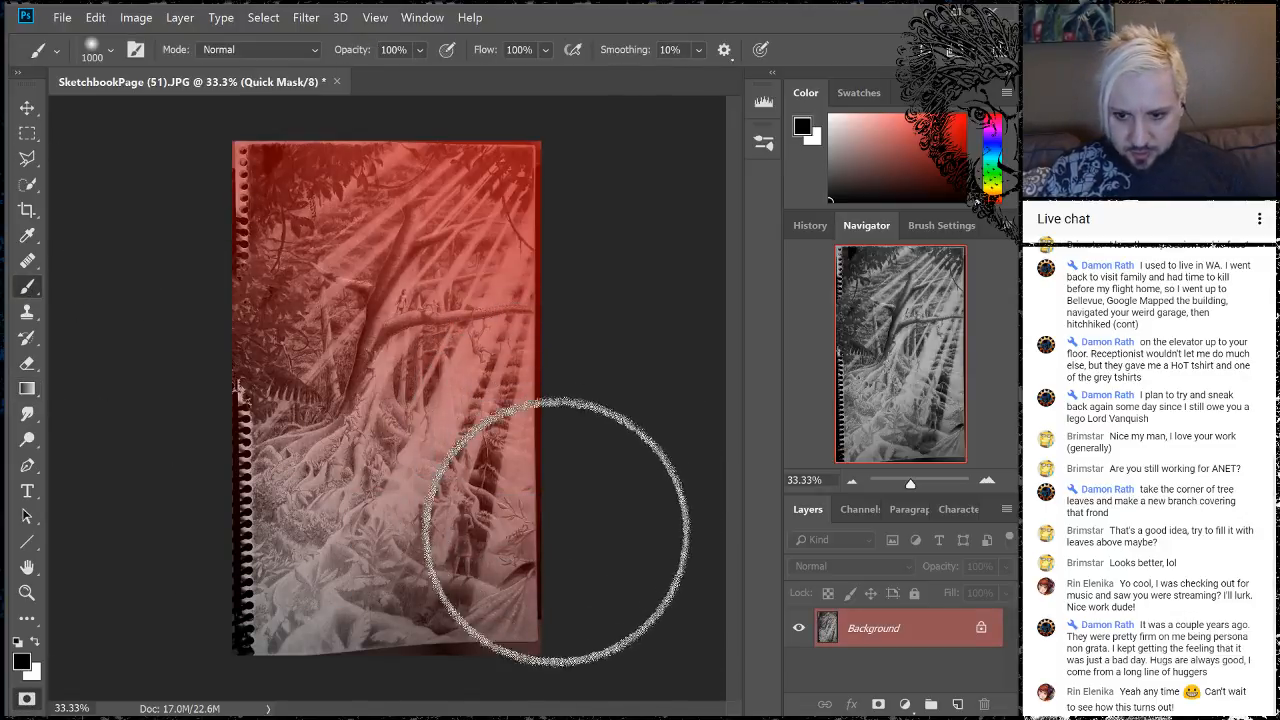
{"action": "mouse_move", "coordinate": [568, 497]}
{"action": "left_mouse_down"}
{"action": "mouse_move", "coordinate": [528, 366]}
{"action": "mouse_move", "coordinate": [525, 443]}
{"action": "mouse_move", "coordinate": [592, 599]}
{"action": "mouse_move", "coordinate": [493, 502]}
{"action": "mouse_move", "coordinate": [488, 363]}
{"action": "mouse_move", "coordinate": [493, 478]}
{"action": "mouse_move", "coordinate": [555, 596]}
{"action": "mouse_move", "coordinate": [514, 590]}
{"action": "mouse_move", "coordinate": [468, 415]}
{"action": "mouse_move", "coordinate": [523, 296]}
{"action": "mouse_move", "coordinate": [376, 190]}
{"action": "mouse_move", "coordinate": [314, 172]}
{"action": "mouse_move", "coordinate": [557, 228]}
{"action": "mouse_move", "coordinate": [384, 148]}
{"action": "mouse_move", "coordinate": [237, 110]}
{"action": "mouse_move", "coordinate": [237, 93]}
{"action": "mouse_move", "coordinate": [548, 278]}
{"action": "mouse_move", "coordinate": [628, 444]}
{"action": "mouse_move", "coordinate": [492, 290]}
{"action": "mouse_move", "coordinate": [347, 175]}
{"action": "mouse_move", "coordinate": [297, 235]}
{"action": "mouse_move", "coordinate": [271, 298]}
{"action": "mouse_move", "coordinate": [304, 169]}
{"action": "mouse_move", "coordinate": [290, 213]}
{"action": "mouse_move", "coordinate": [327, 217]}
{"action": "mouse_move", "coordinate": [293, 304]}
{"action": "mouse_move", "coordinate": [327, 224]}
{"action": "mouse_move", "coordinate": [373, 217]}
{"action": "mouse_move", "coordinate": [461, 168]}
{"action": "left_mouse_up"}
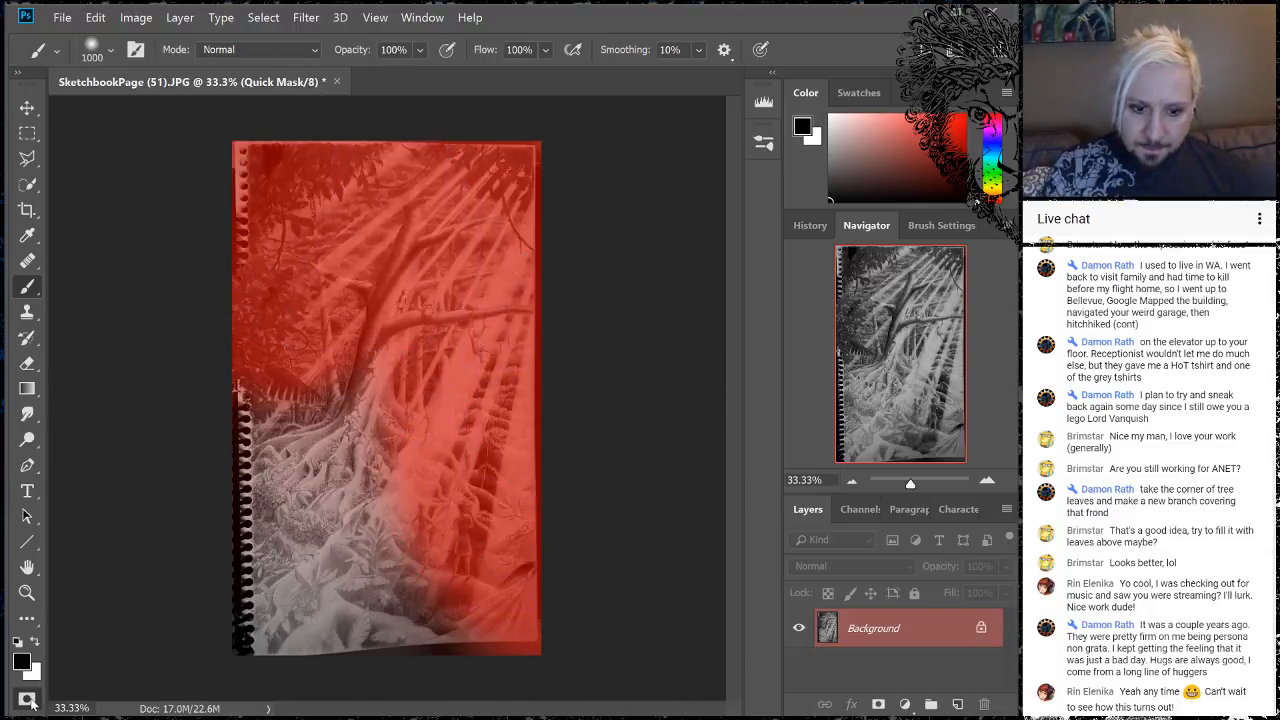
{"action": "left_click", "coordinate": [27, 701]}
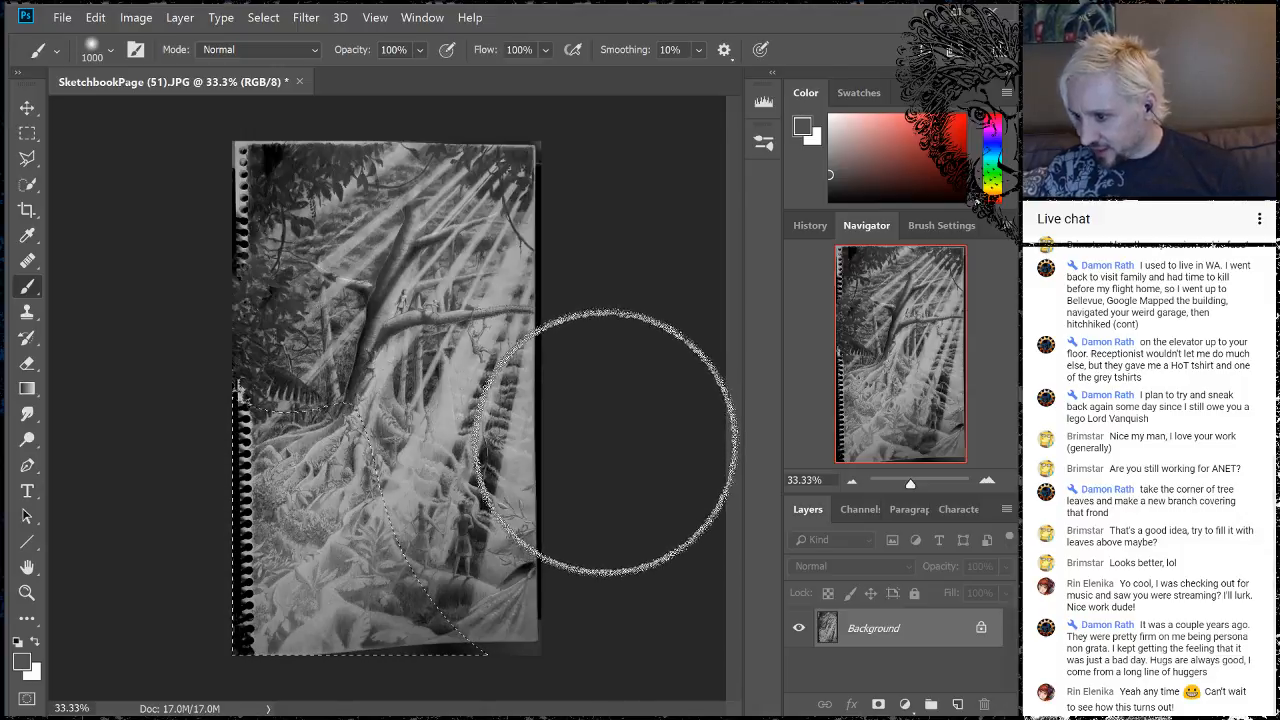
{"action": "left_click", "coordinate": [27, 699]}
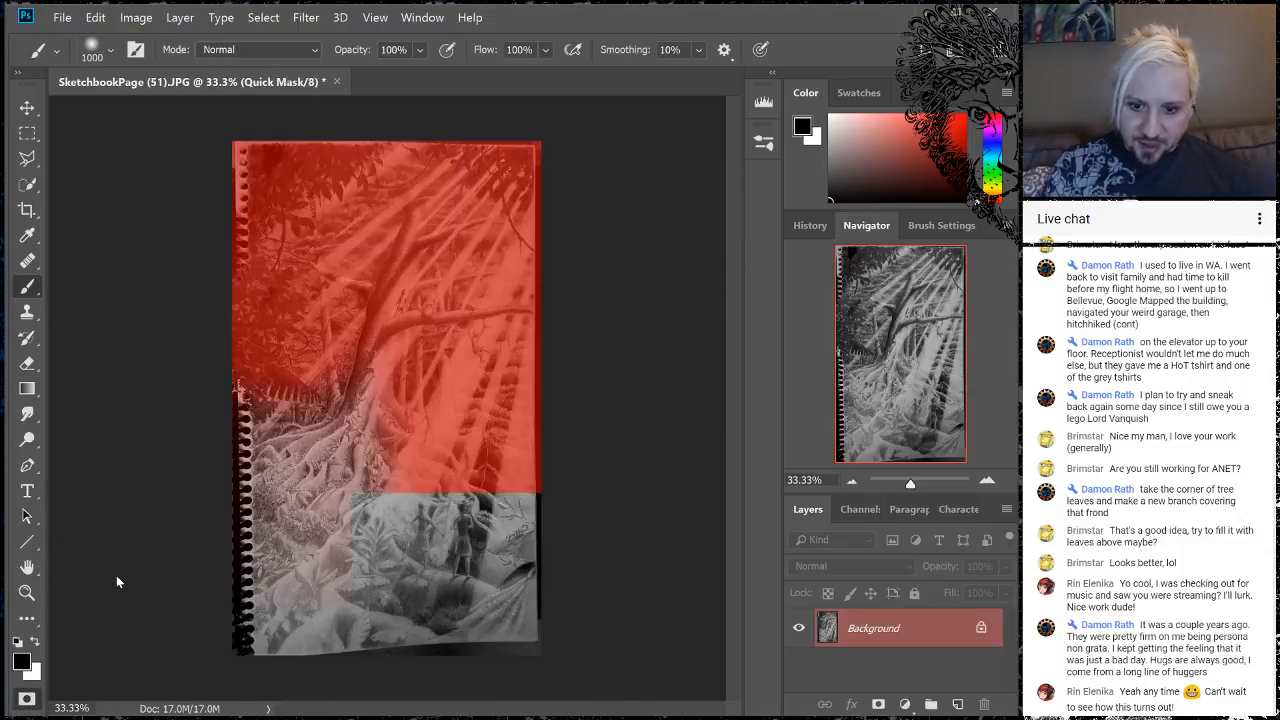
{"action": "left_click", "coordinate": [27, 699]}
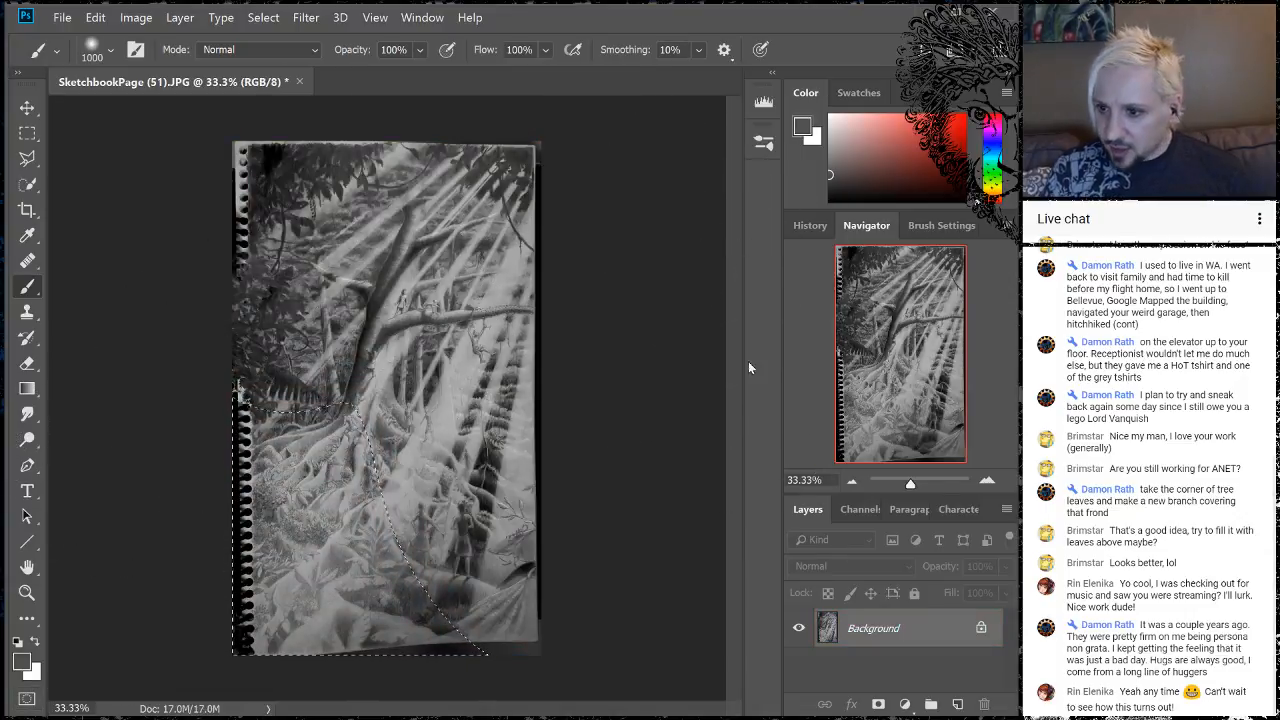
{"action": "key", "text": "ctrl+d"}
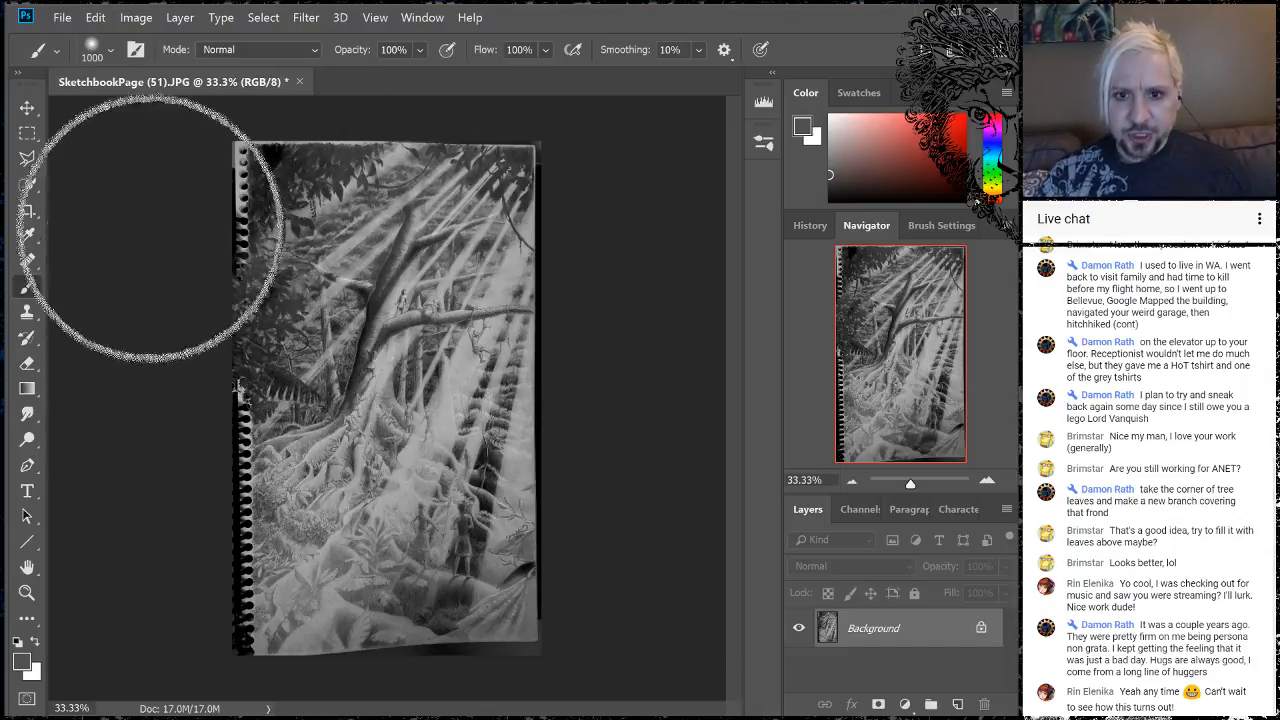
- Darken the lower-left selection with a legacy Brightness/Contrast adjustment at brightness -73 and contrast 16
{"action": "left_click", "coordinate": [146, 19]}
{"action": "mouse_move", "coordinate": [158, 56]}
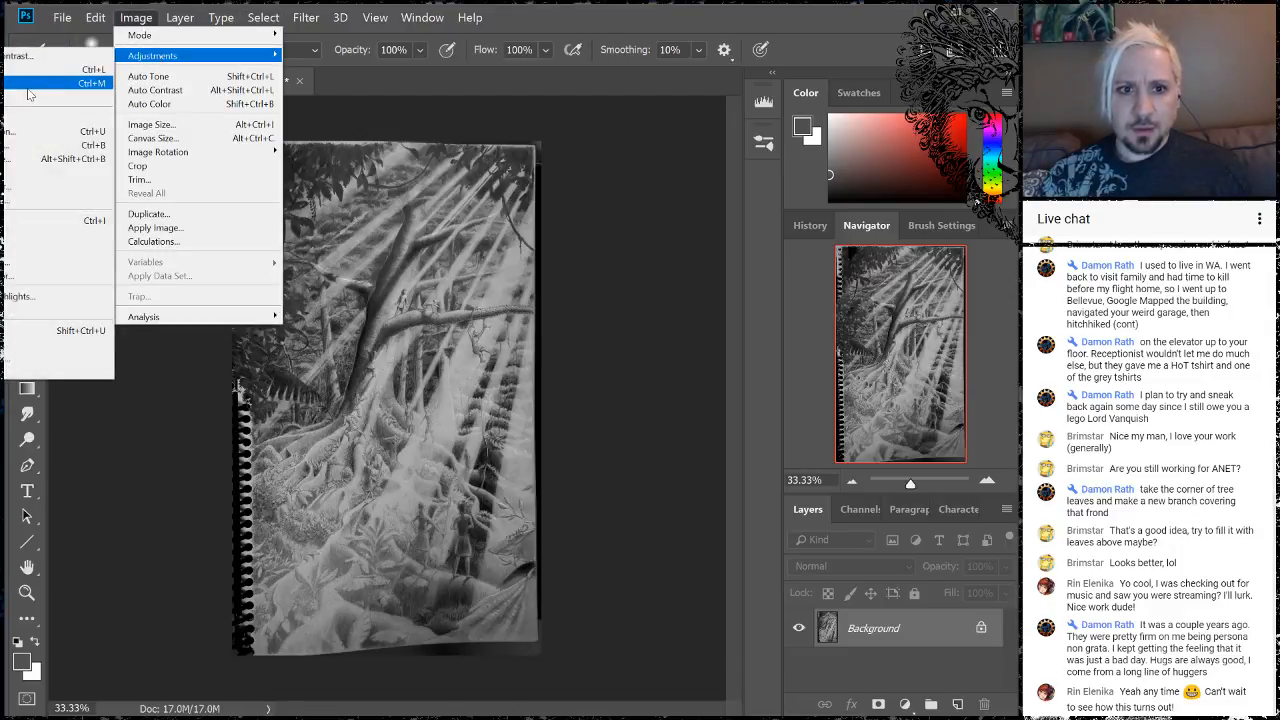
{"action": "left_click", "coordinate": [12, 57]}
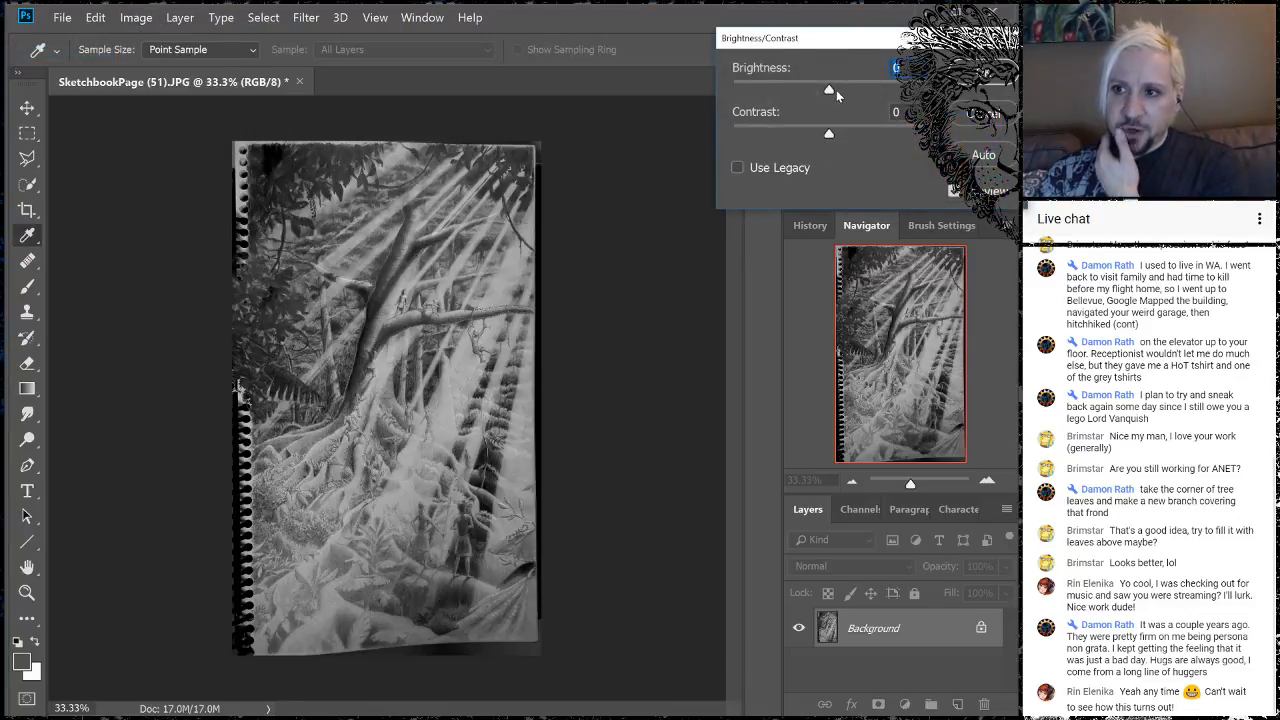
{"action": "left_click_drag", "start_coordinate": [827, 90], "coordinate": [850, 90]}
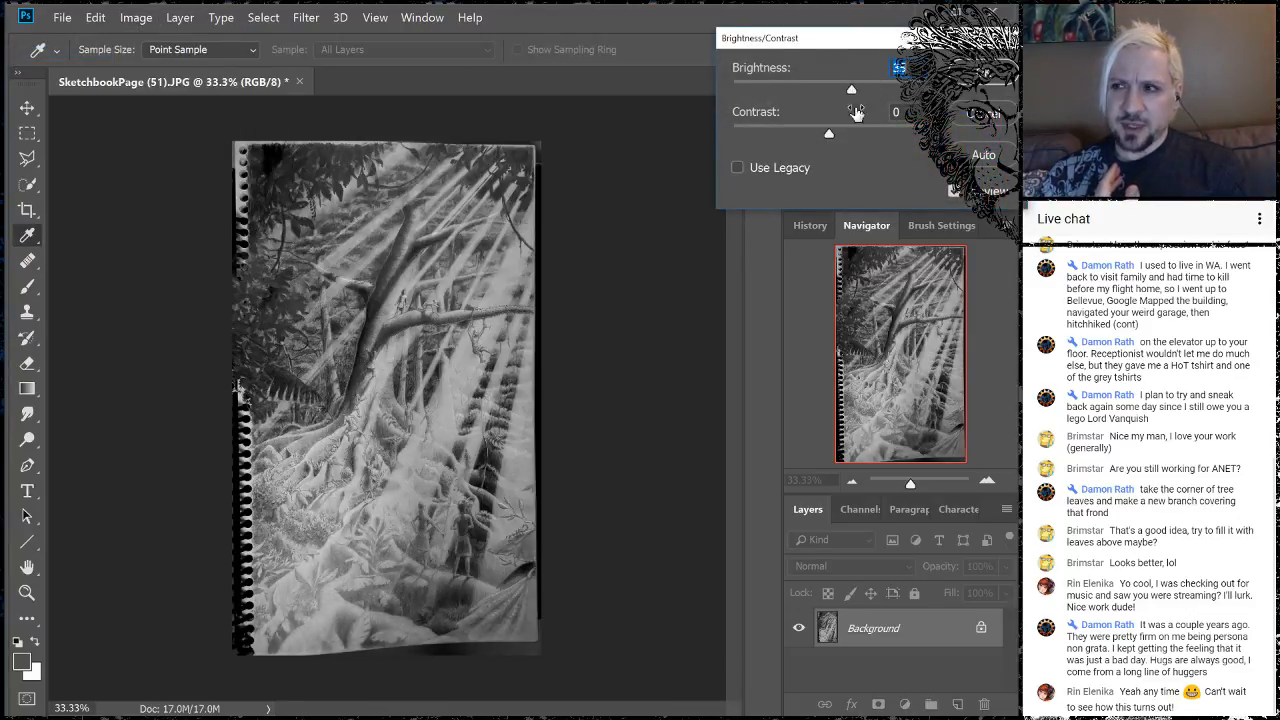
{"action": "left_click_drag", "start_coordinate": [829, 133], "coordinate": [864, 132]}
{"action": "left_click", "coordinate": [737, 168]}
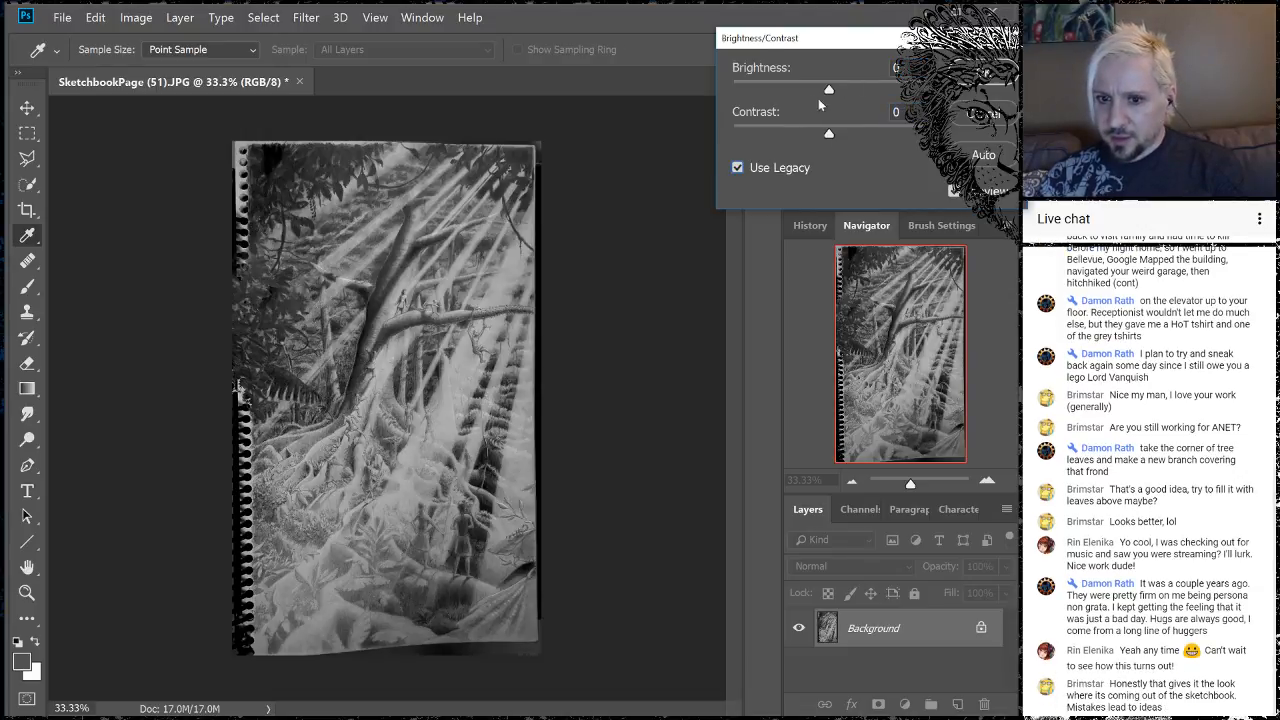
{"action": "left_click_drag", "start_coordinate": [829, 90], "coordinate": [764, 88]}
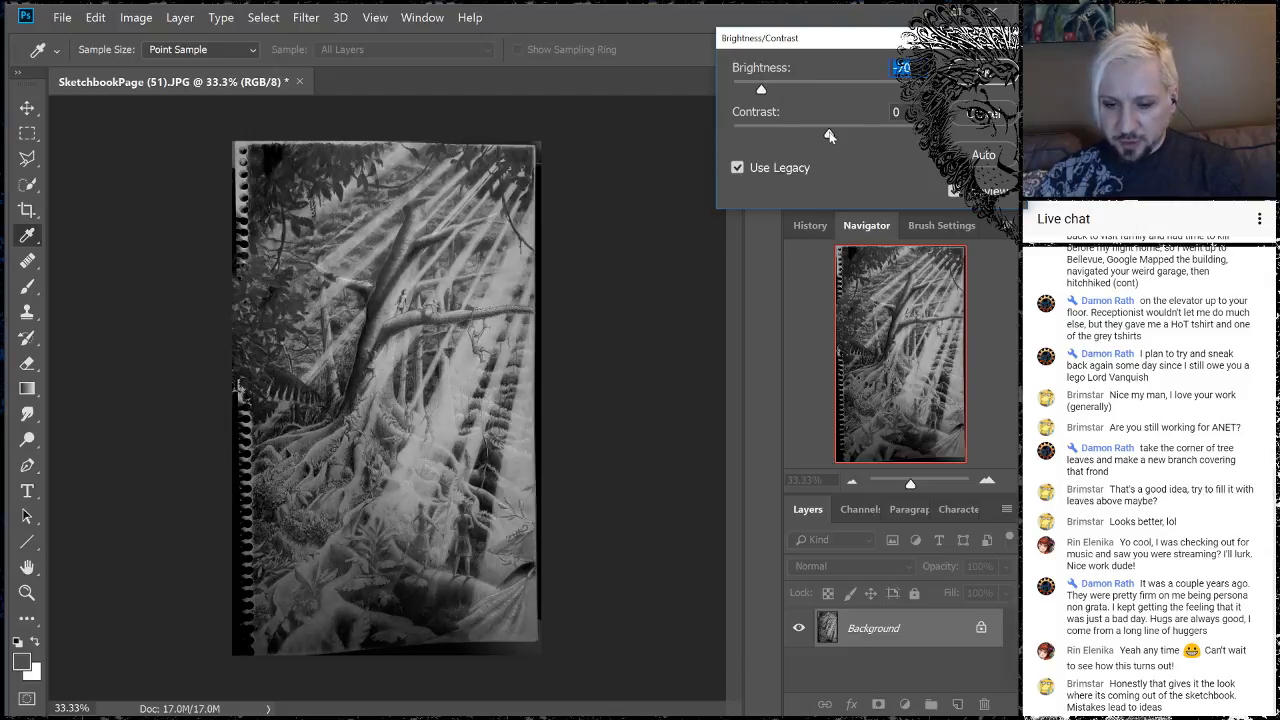
{"action": "left_click_drag", "start_coordinate": [829, 135], "coordinate": [842, 137]}
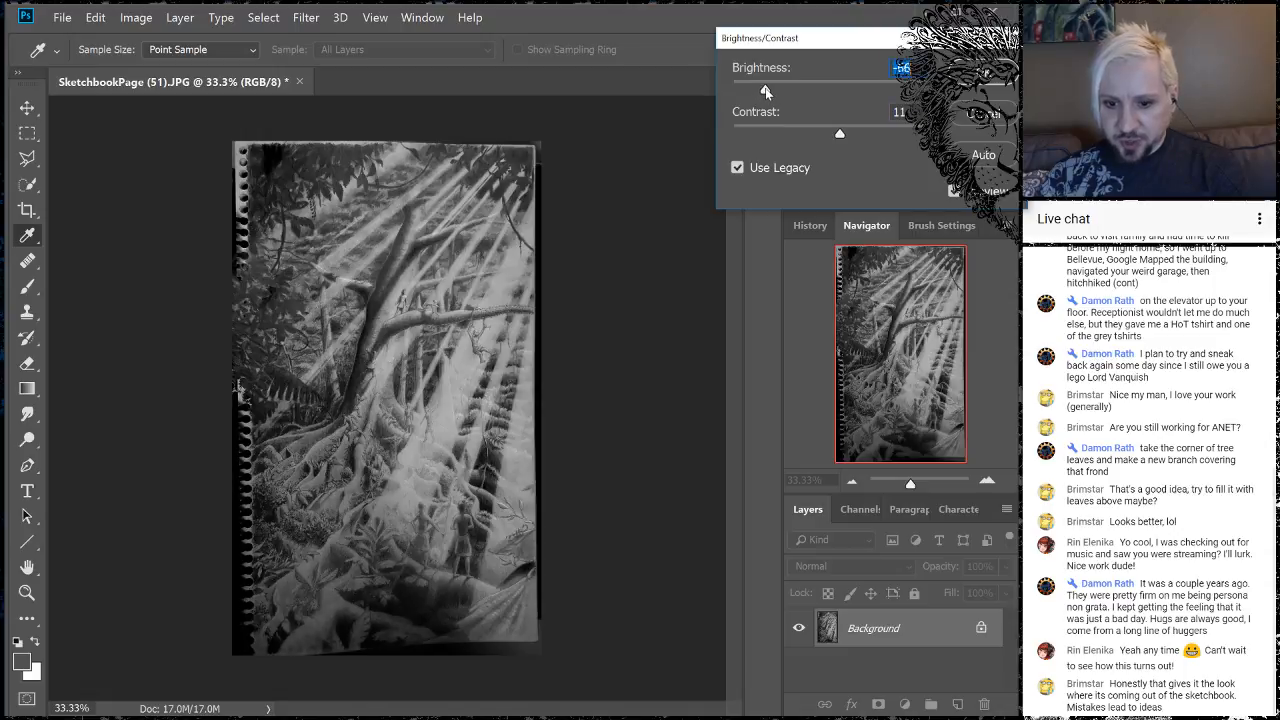
{"action": "left_click_drag", "start_coordinate": [766, 91], "coordinate": [759, 92]}
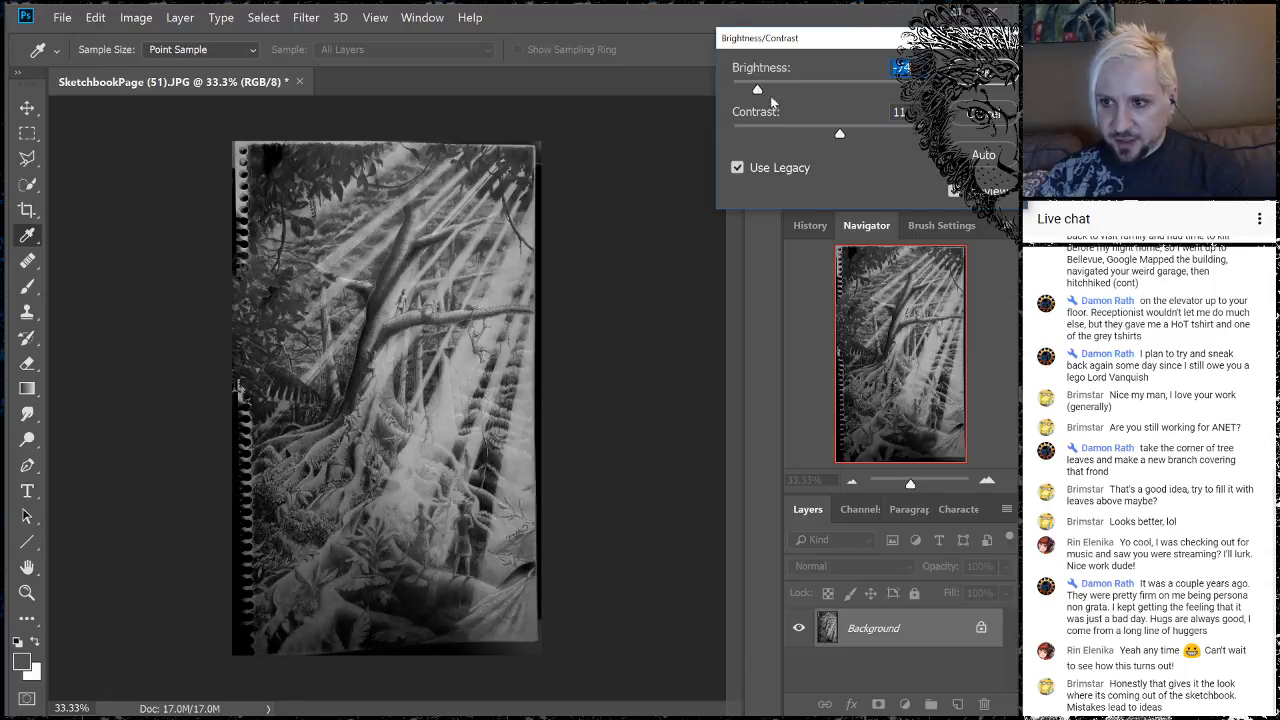
{"action": "left_click_drag", "start_coordinate": [840, 135], "coordinate": [850, 137]}
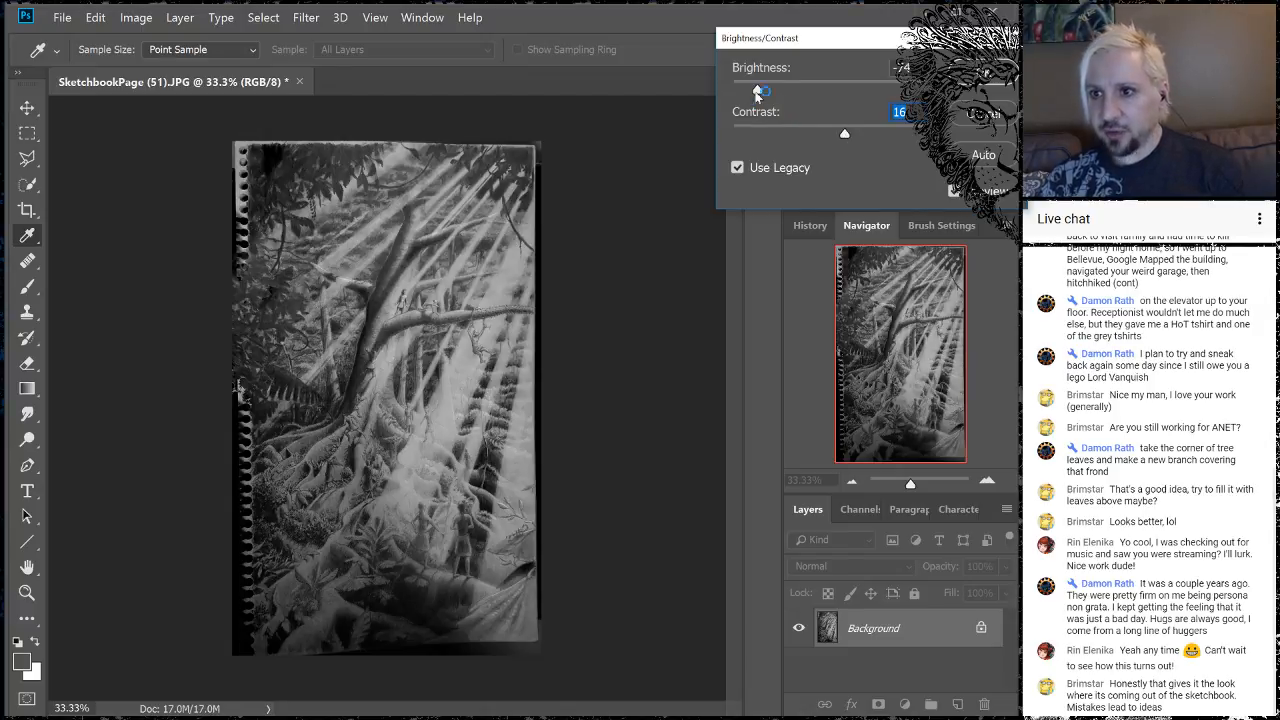
{"action": "left_click_drag", "start_coordinate": [759, 91], "coordinate": [758, 91]}
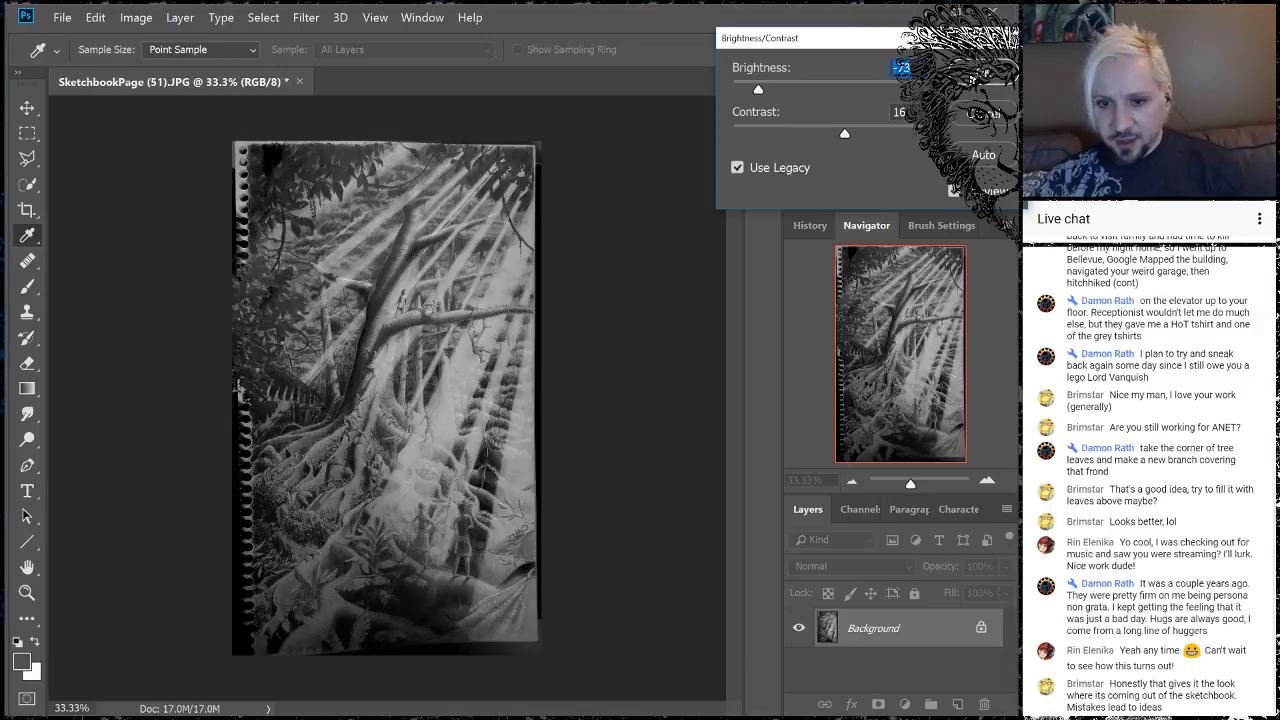
{"action": "left_click", "coordinate": [972, 78]}
{"action": "key", "text": "b"}
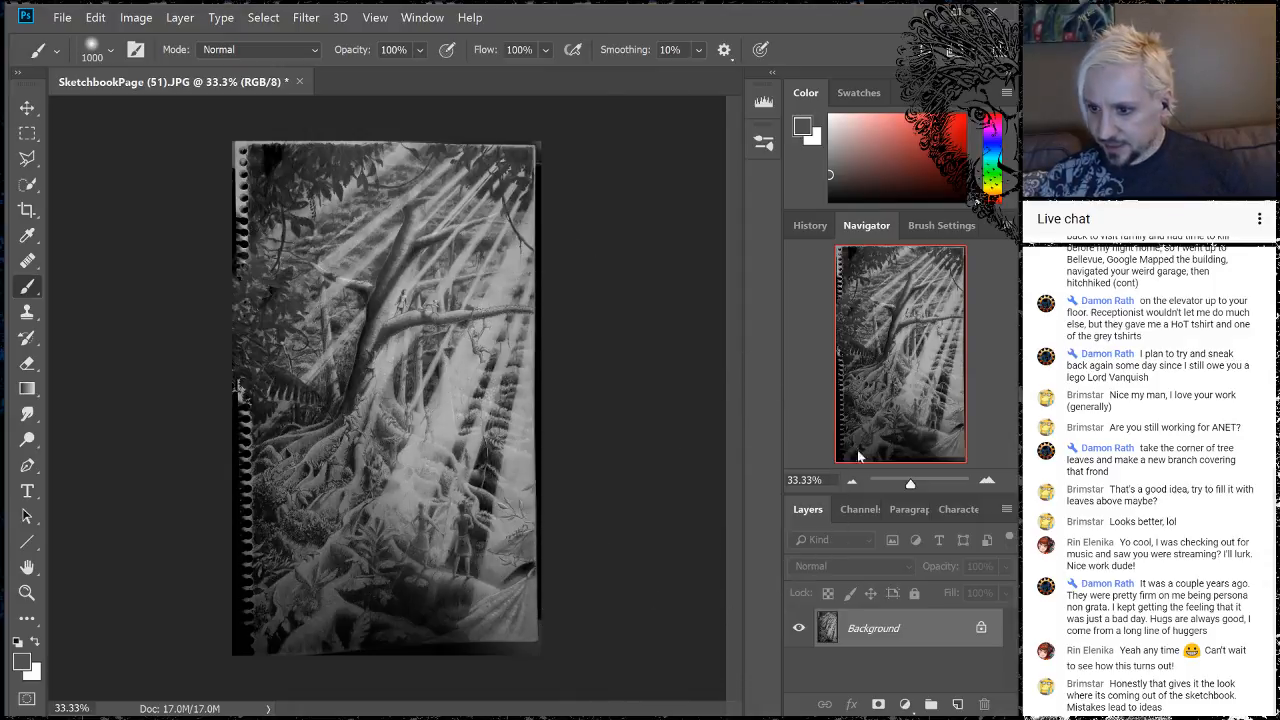
- Crop the image to a rectangle of about 9.6 × 16.7 in around the drawing, trimming off the spiral binding and page edges
{"action": "left_click", "coordinate": [988, 481]}
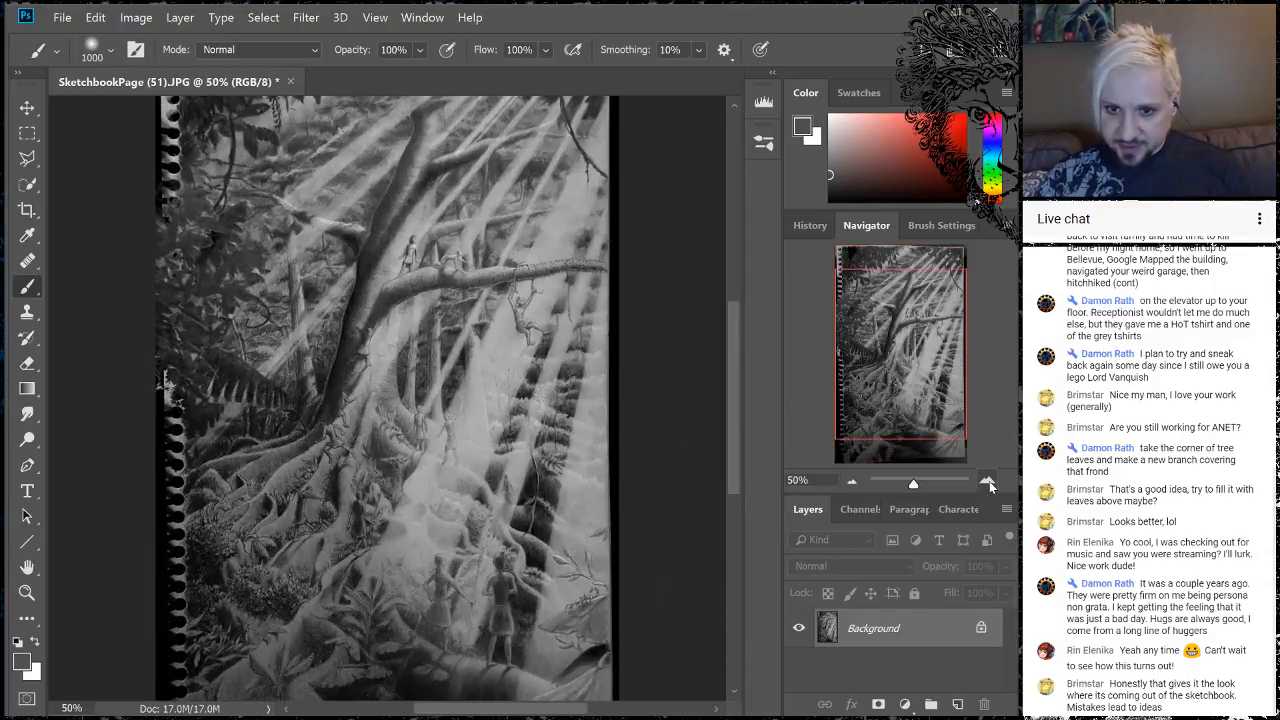
{"action": "left_click", "coordinate": [851, 482]}
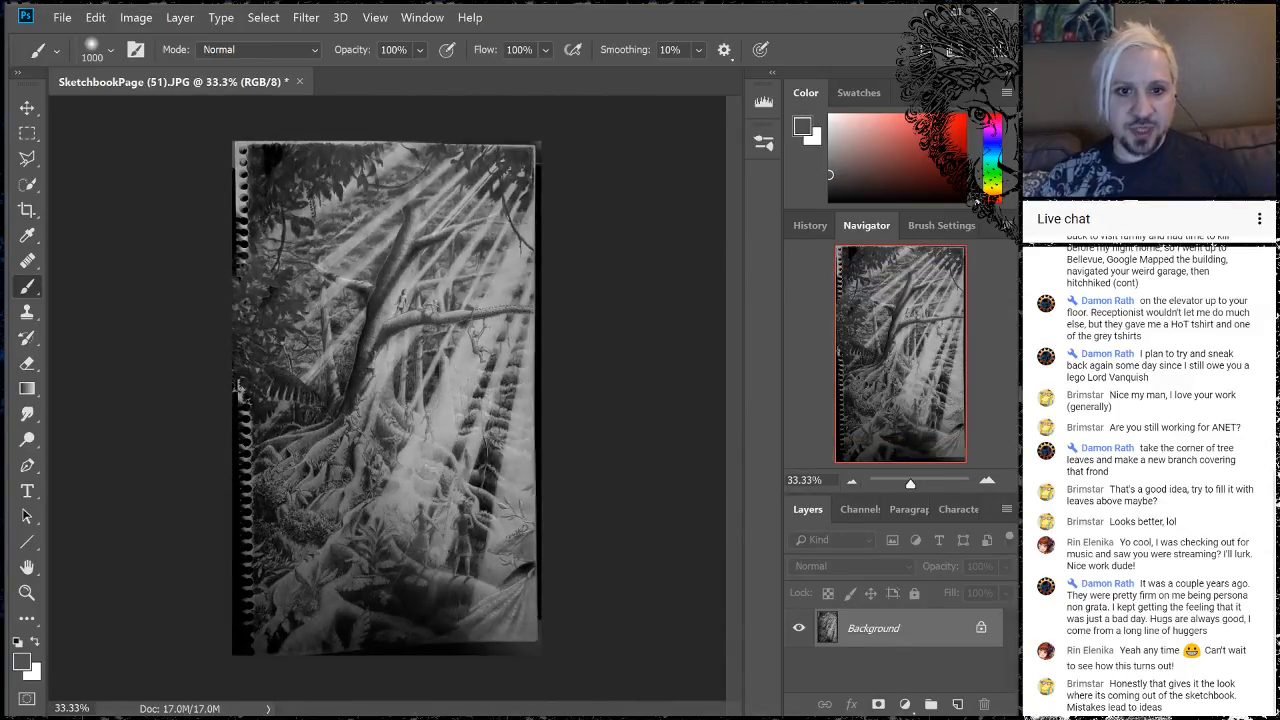
{"action": "left_click", "coordinate": [27, 133]}
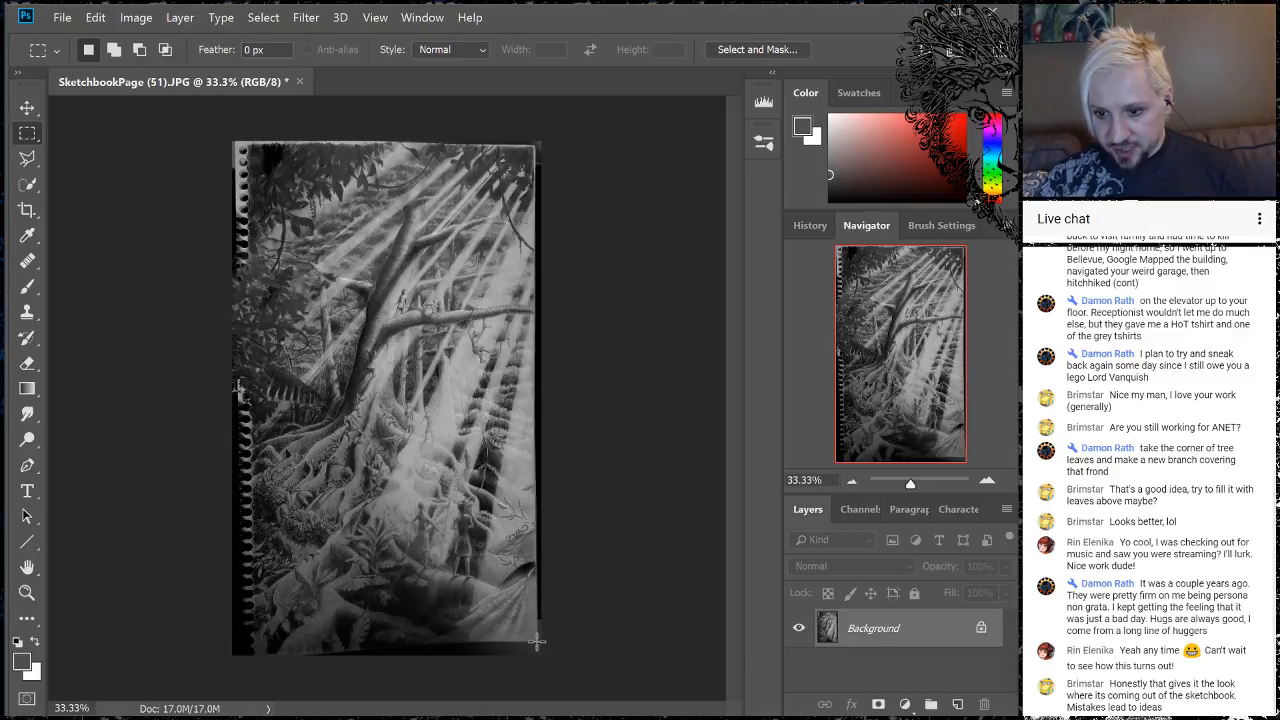
{"action": "left_click_drag", "start_coordinate": [537, 642], "coordinate": [253, 148]}
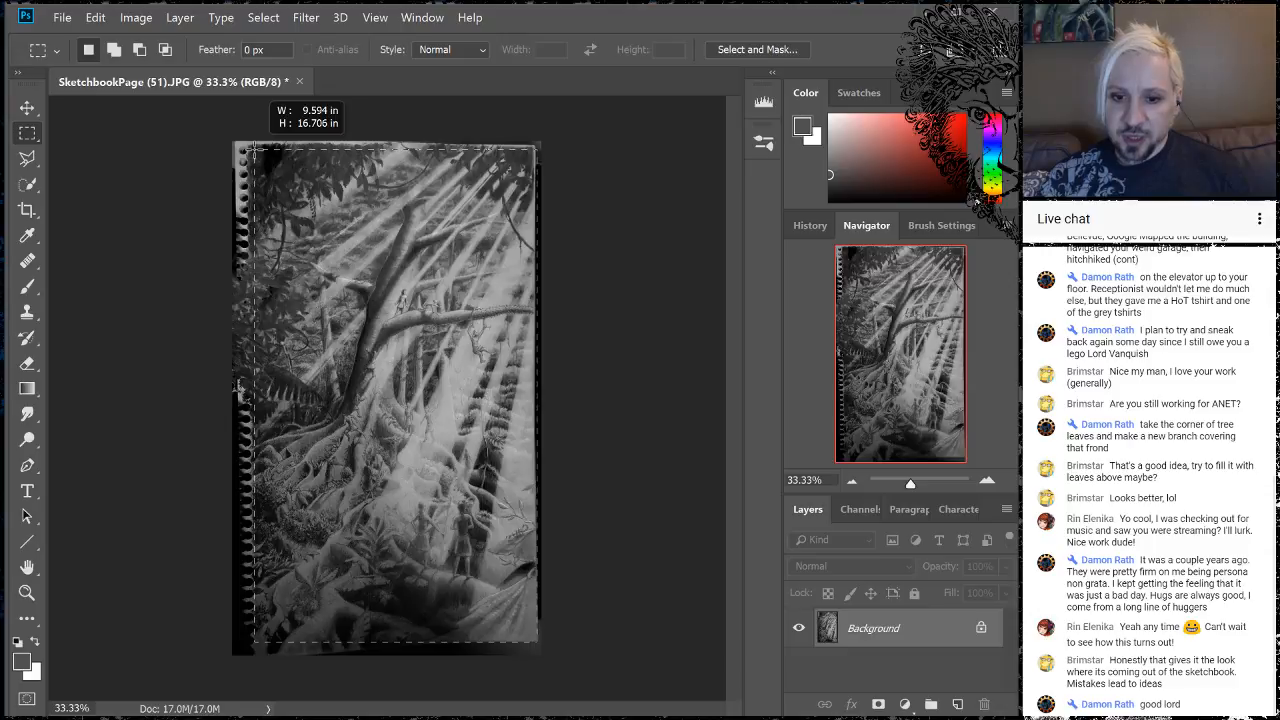
{"action": "left_click_drag", "start_coordinate": [254, 148], "coordinate": [253, 148]}
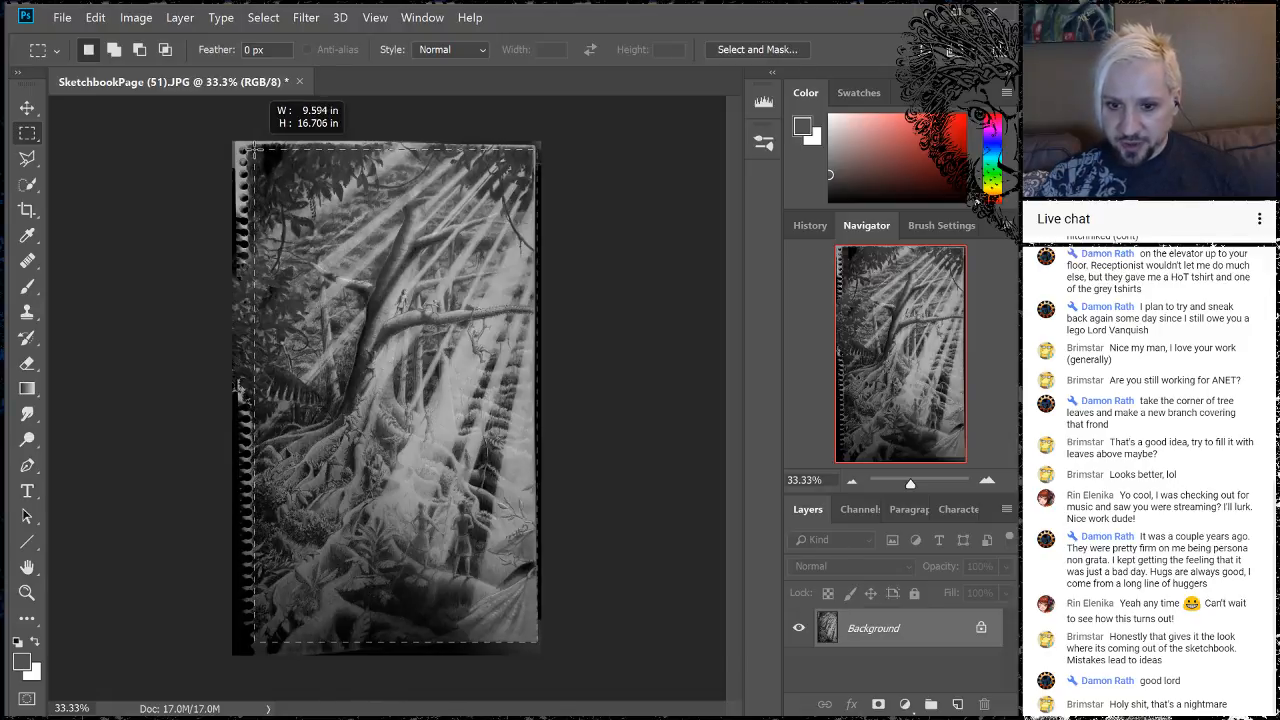
{"action": "left_click_drag", "start_coordinate": [253, 148], "coordinate": [253, 148]}
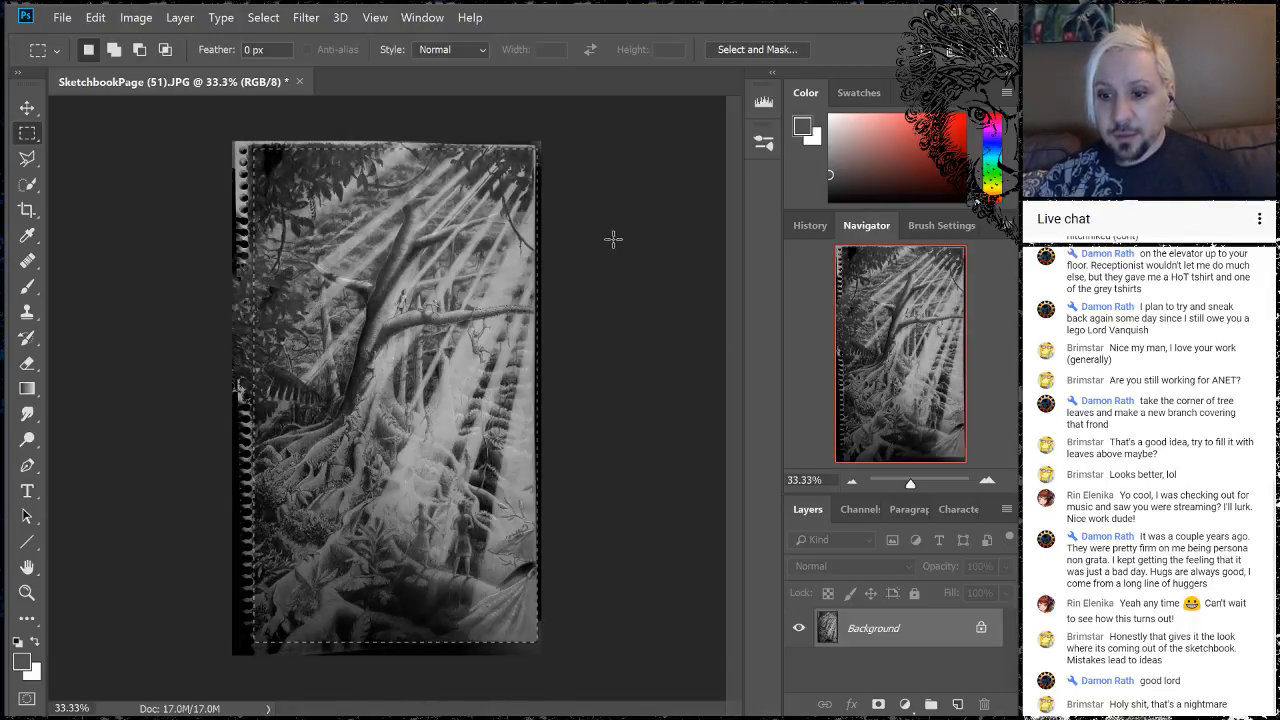
{"action": "key", "text": "alt"}
{"action": "left_click_drag", "start_coordinate": [617, 131], "coordinate": [531, 669]}
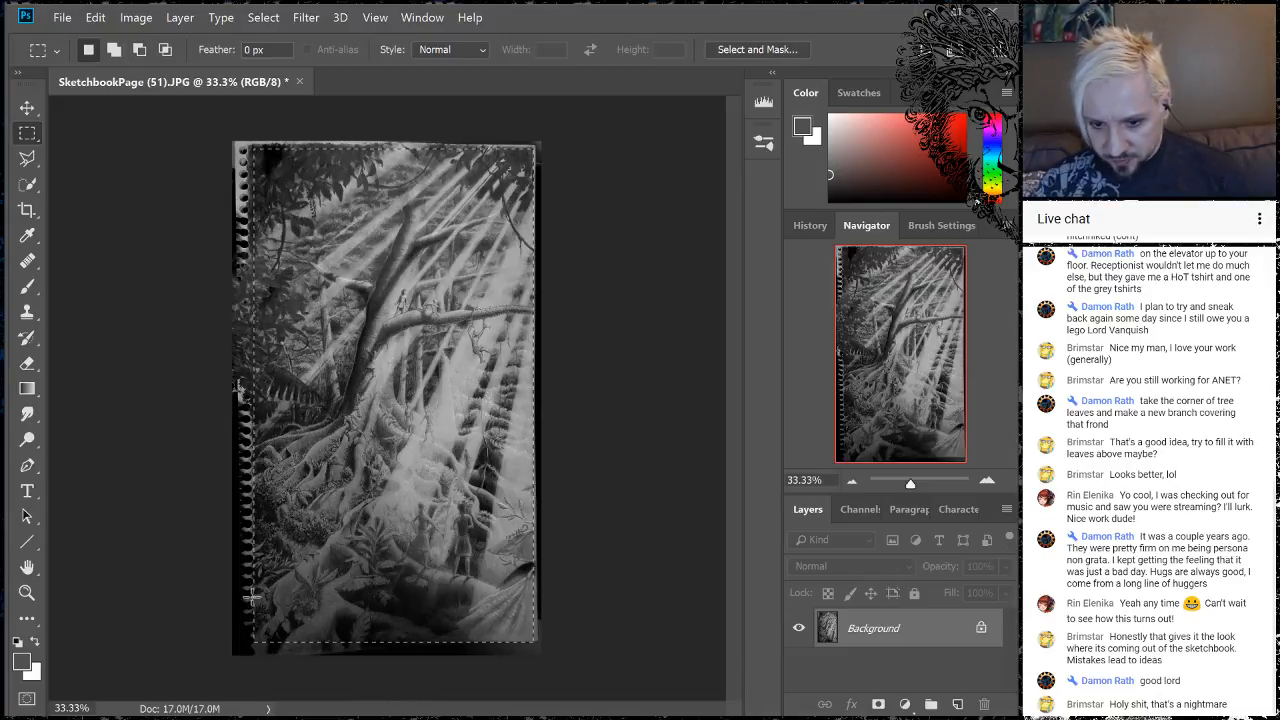
{"action": "left_click_drag", "start_coordinate": [288, 657], "coordinate": [572, 640]}
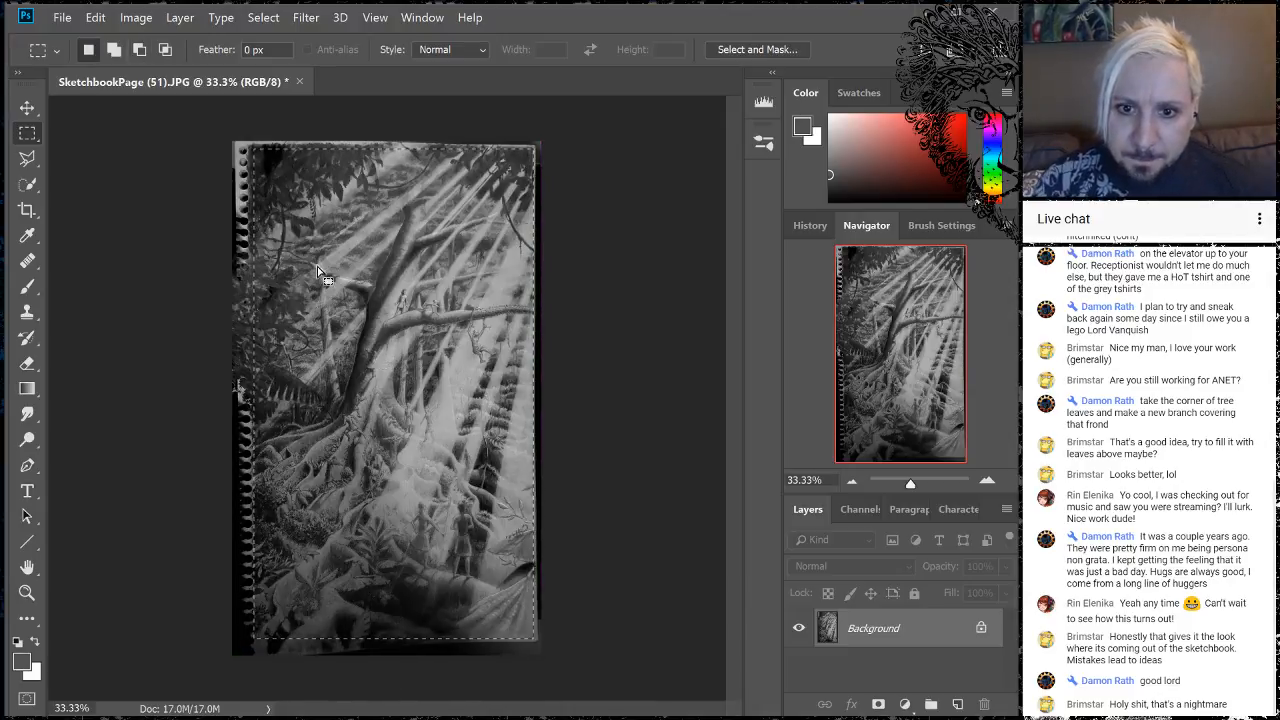
{"action": "left_click", "coordinate": [128, 22]}
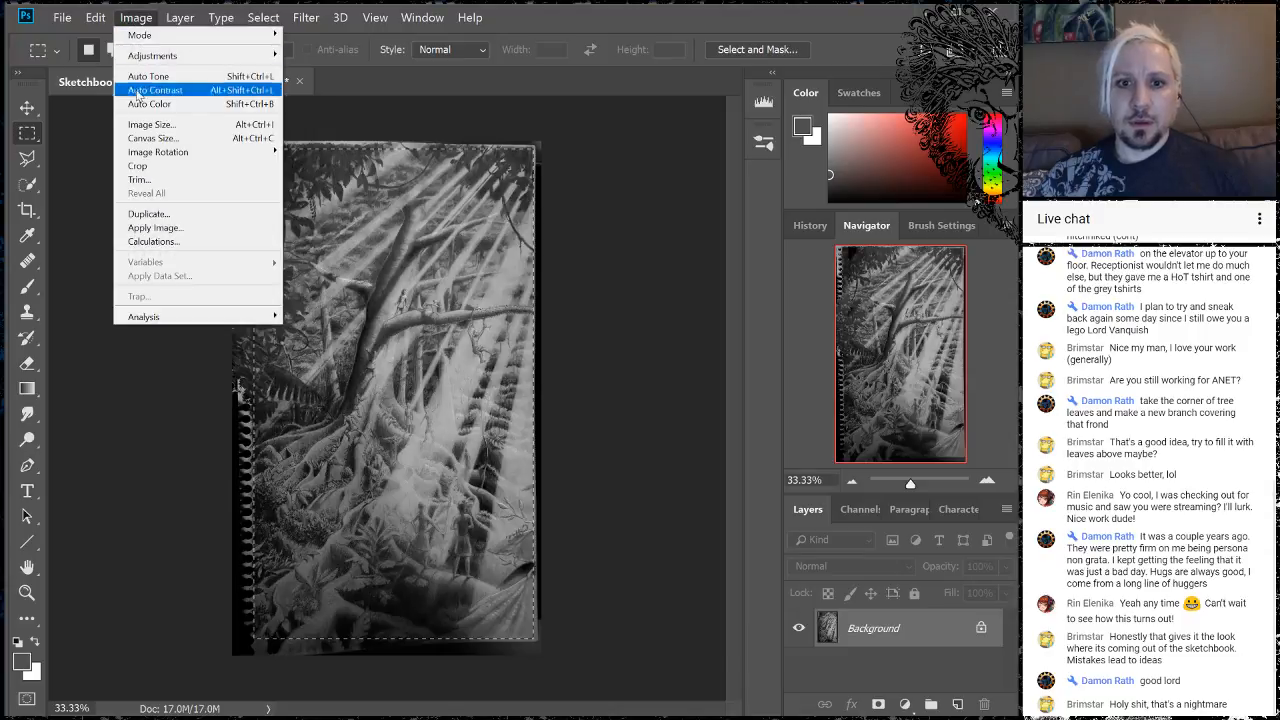
{"action": "left_click", "coordinate": [140, 166]}
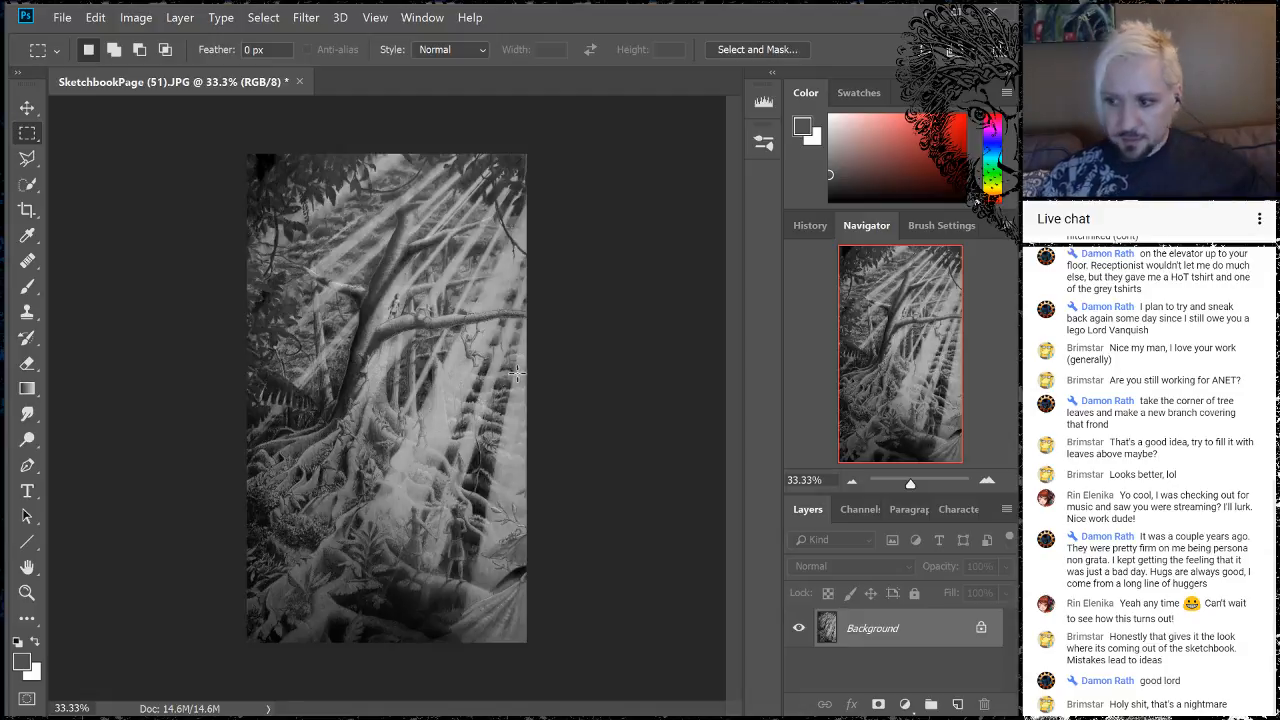
- Examine the cropped drawing's lower half up close, around the tree roots and the two standing figures
{"action": "left_click", "coordinate": [986, 481]}
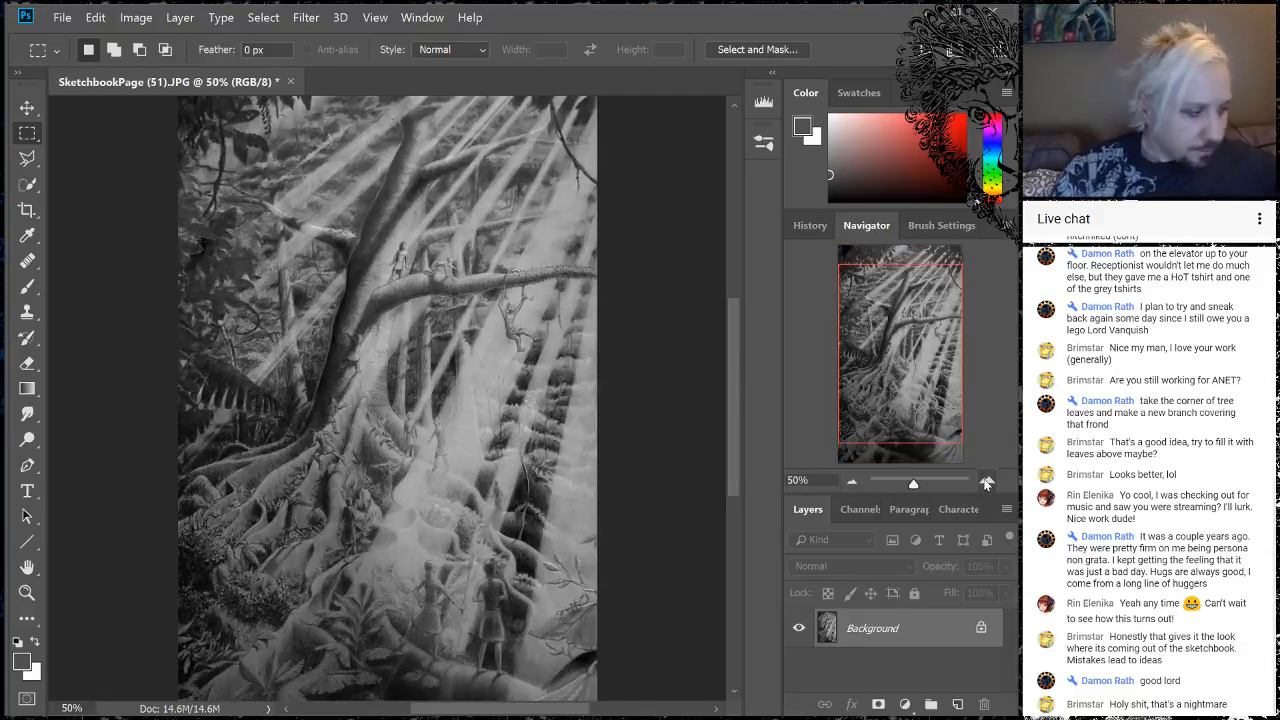
{"action": "left_click", "coordinate": [986, 481]}
{"action": "left_click_drag", "start_coordinate": [895, 351], "coordinate": [880, 395]}
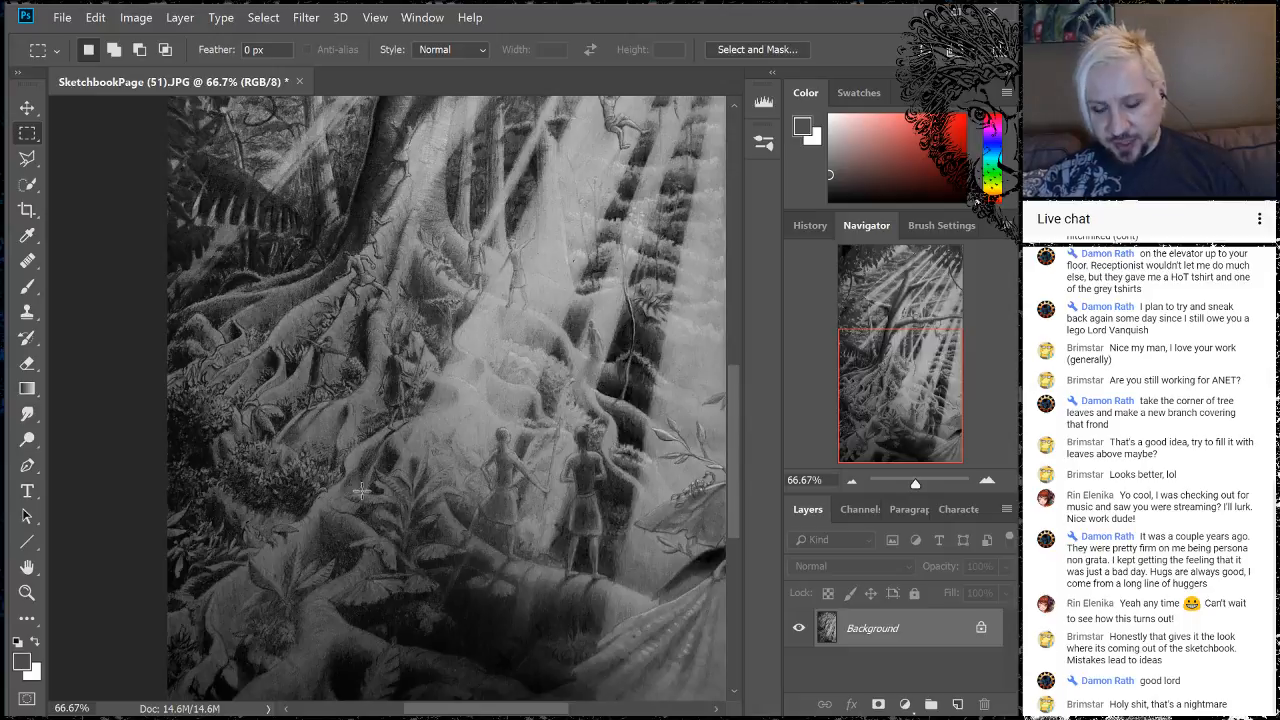
{"action": "left_click", "coordinate": [849, 486]}
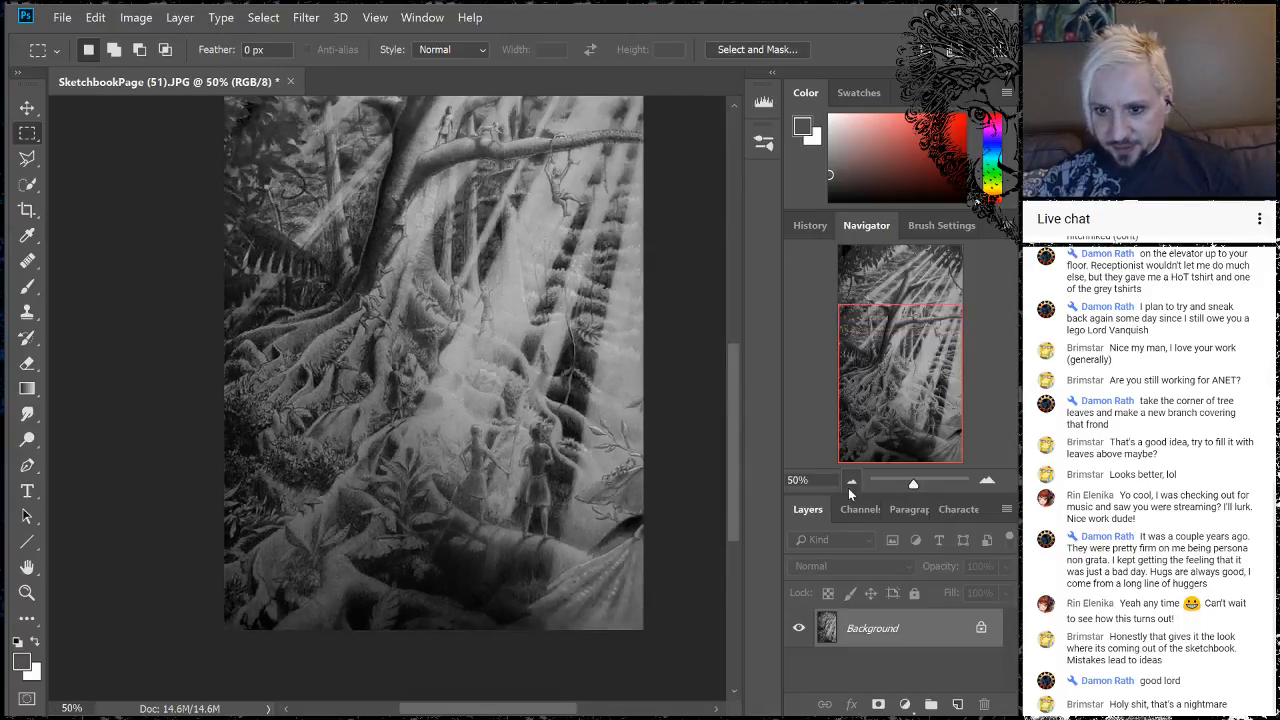
{"action": "left_click", "coordinate": [849, 486]}
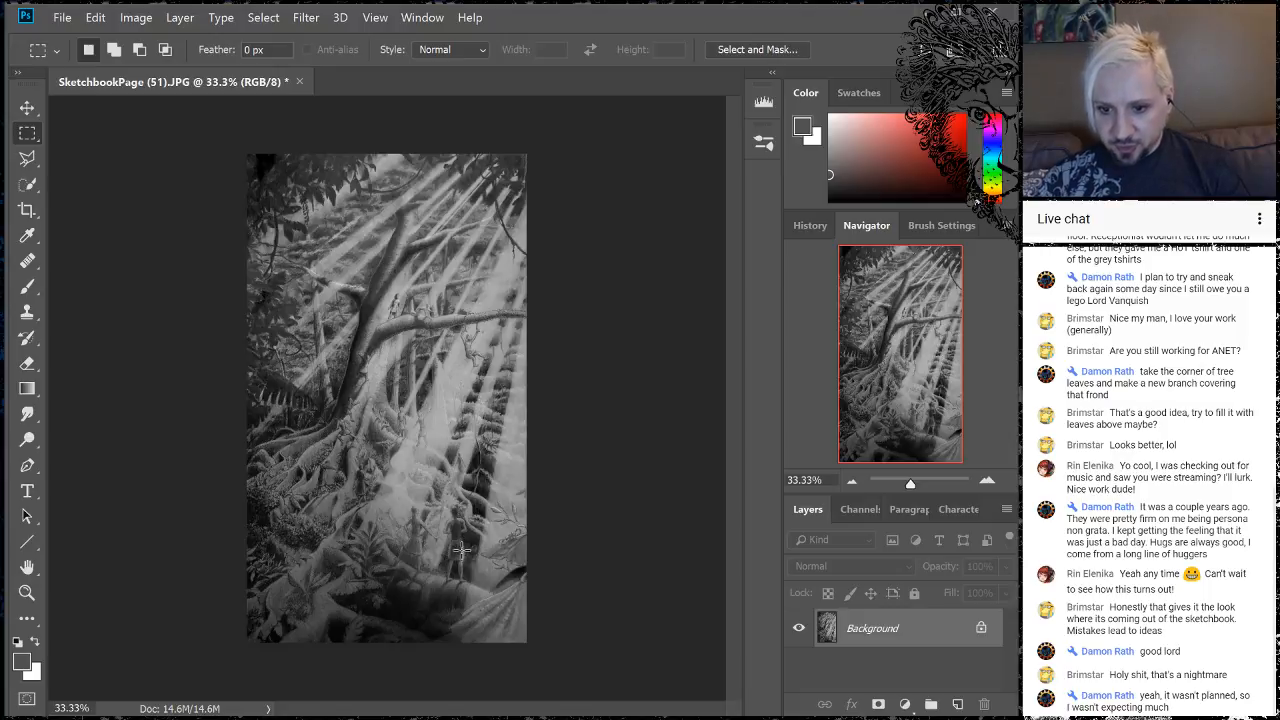
{"action": "left_click", "coordinate": [984, 480]}
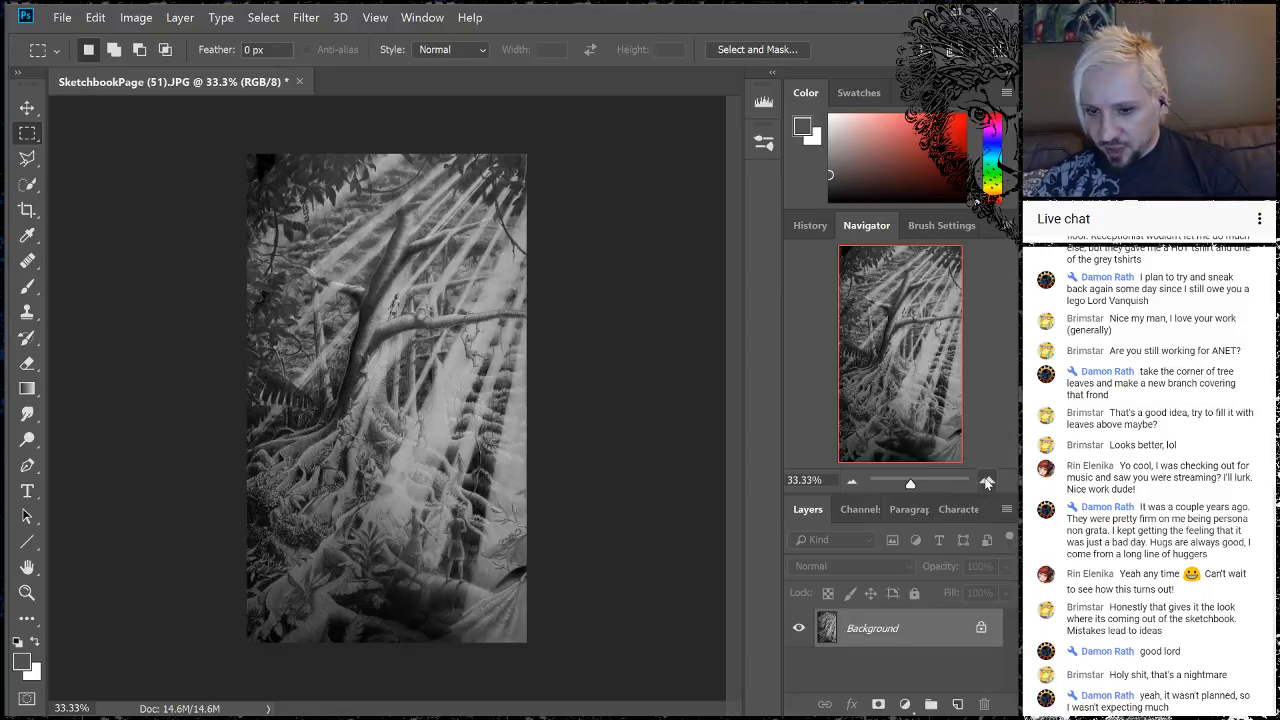
{"action": "left_click", "coordinate": [984, 480]}
{"action": "left_click_drag", "start_coordinate": [901, 363], "coordinate": [904, 386]}
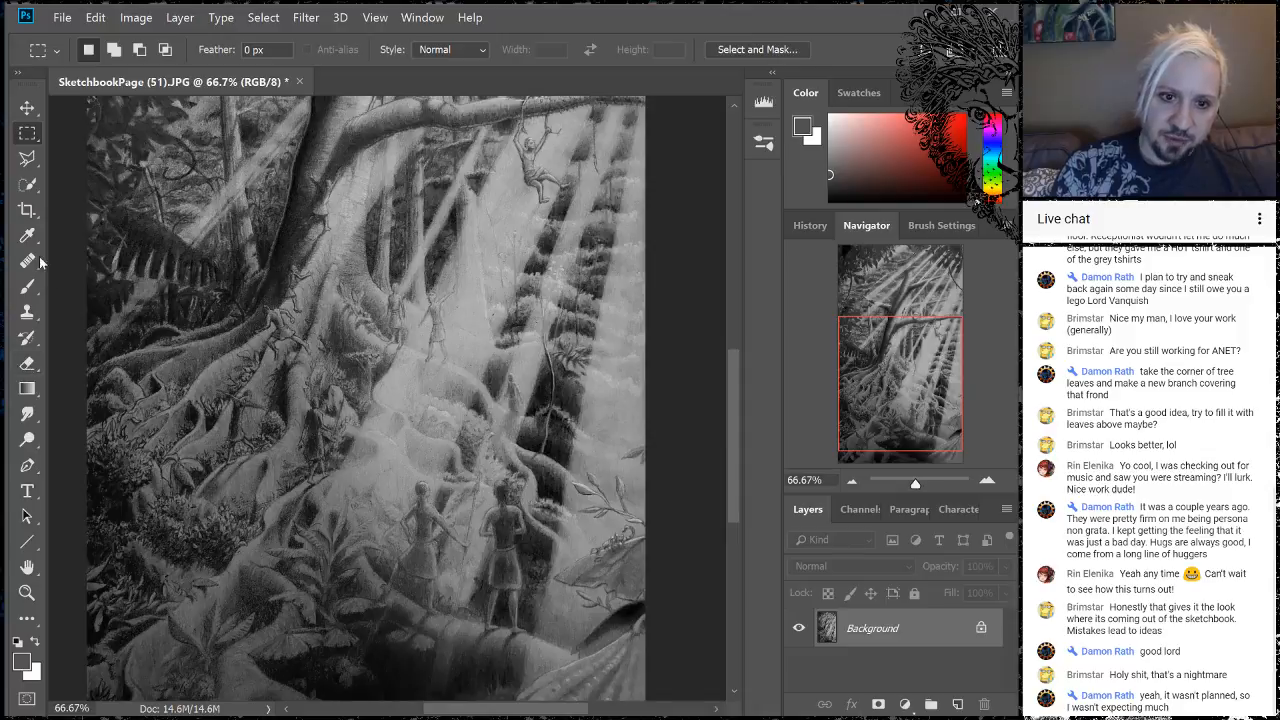
- Burn the shadows in the dark foliage beside the hanging vine above the two standing figures, using a 45 px brush at 50% exposure
{"action": "left_click", "coordinate": [28, 440]}
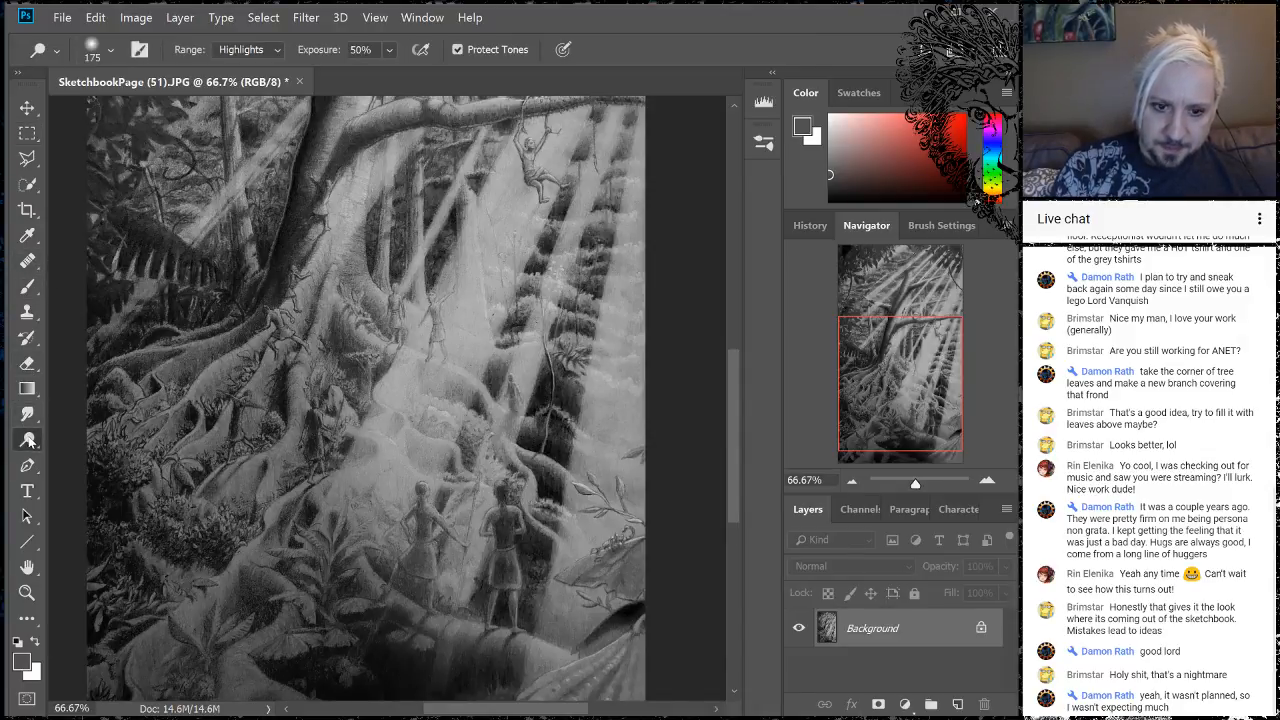
{"action": "right_click", "coordinate": [28, 440]}
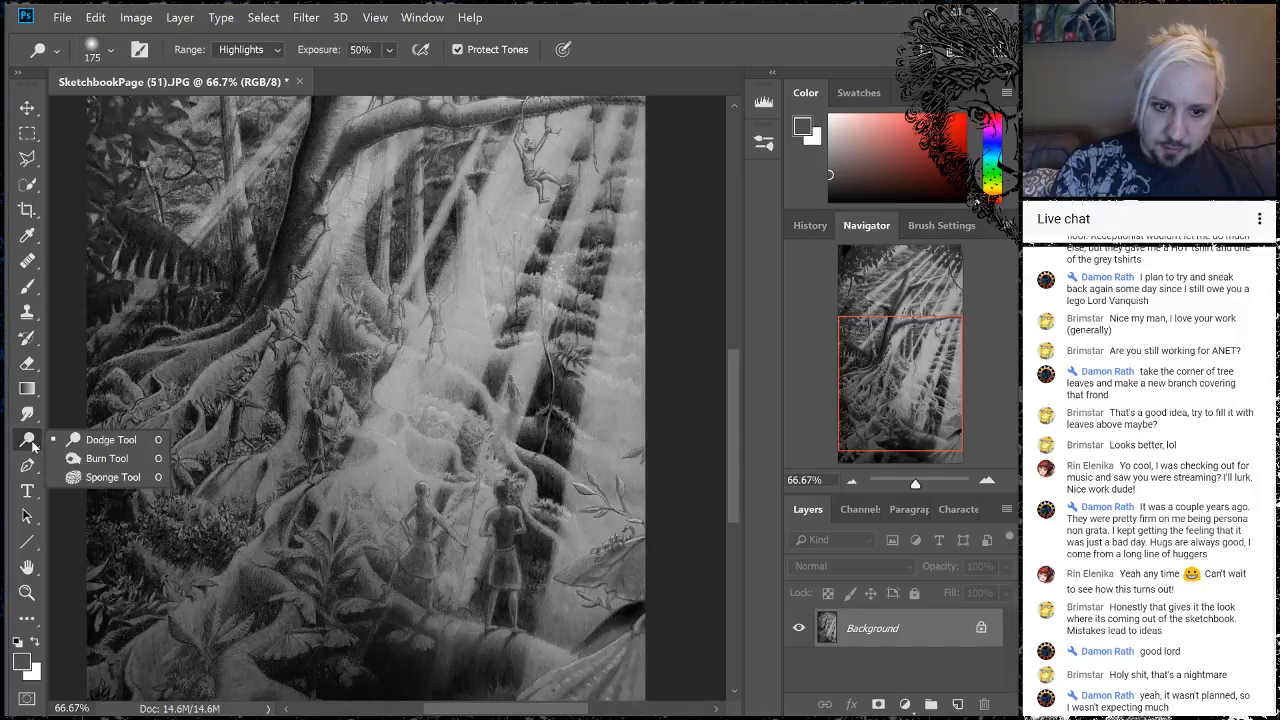
{"action": "left_click", "coordinate": [100, 458]}
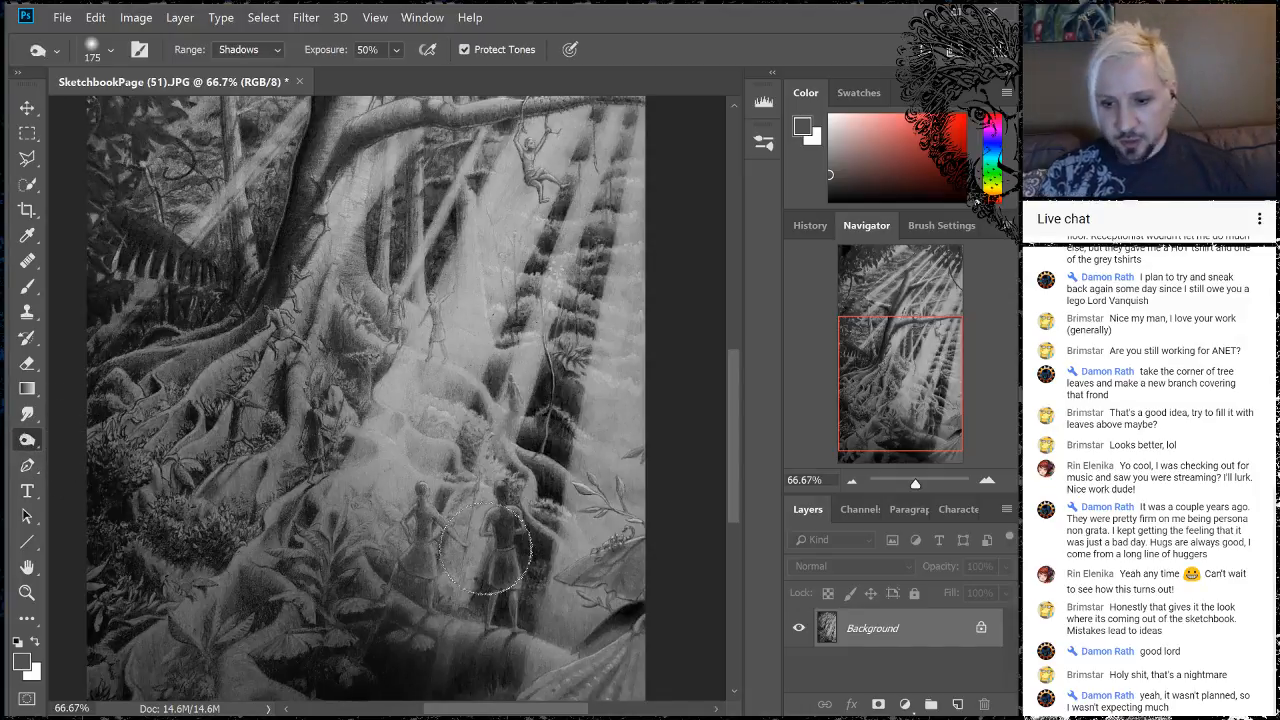
{"action": "key", "text": "bracketleft"}
{"action": "key", "text": "bracketleft"}
{"action": "key", "text": "bracketleft"}
{"action": "key", "text": "bracketleft"}
{"action": "key", "text": "bracketleft"}
{"action": "key", "text": "bracketleft"}
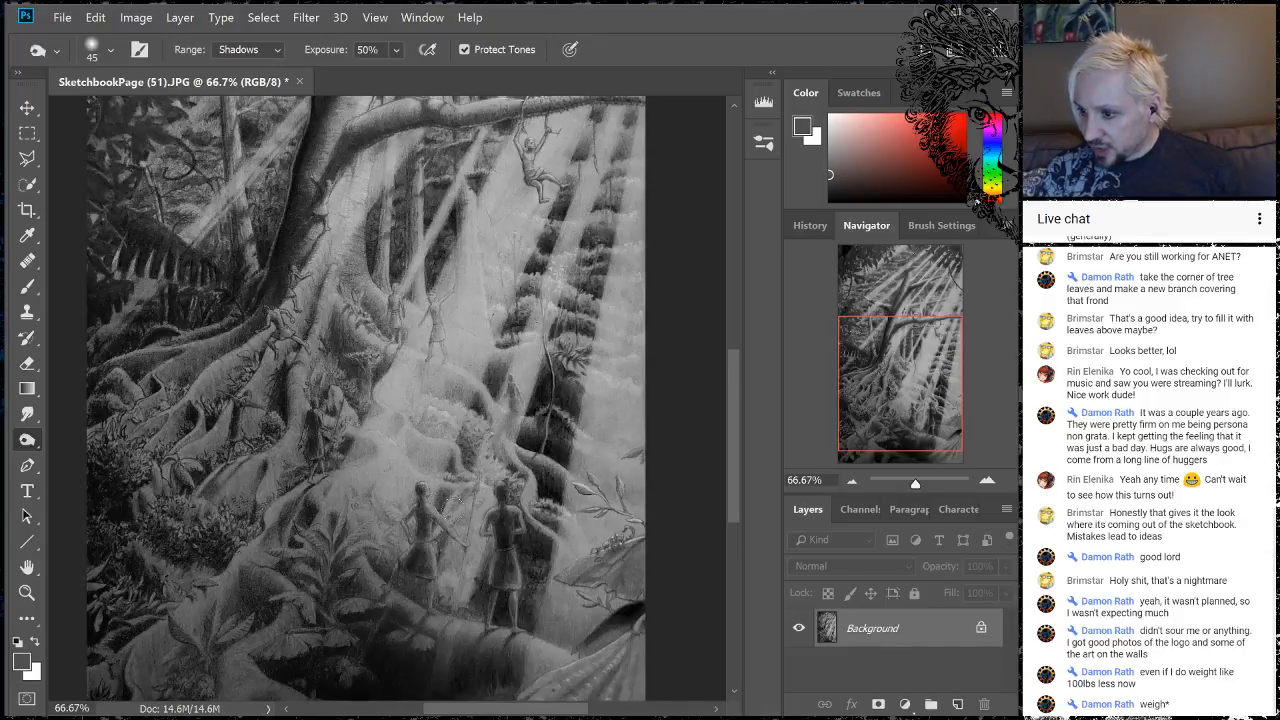
{"action": "left_click_drag", "start_coordinate": [563, 448], "coordinate": [529, 446]}
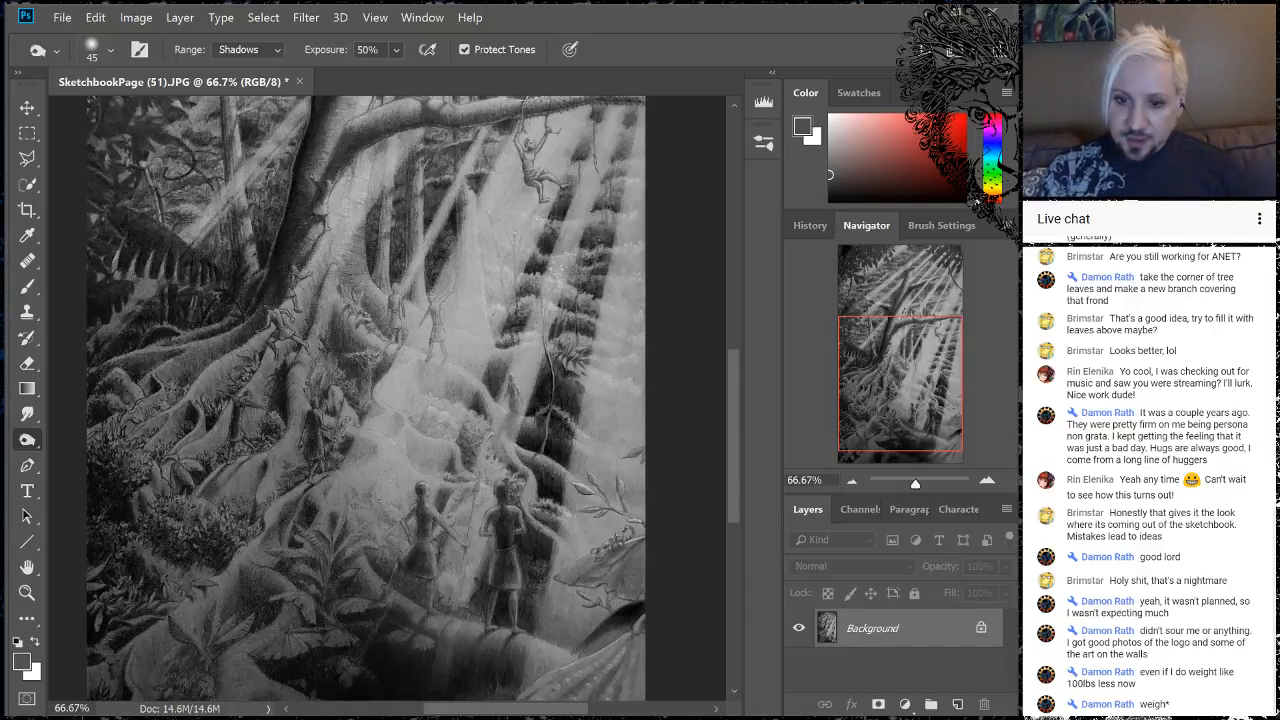
- Burn the shadows along the shaded side of the main tree trunk and the roots at its base
{"action": "left_click_drag", "start_coordinate": [891, 367], "coordinate": [848, 342]}
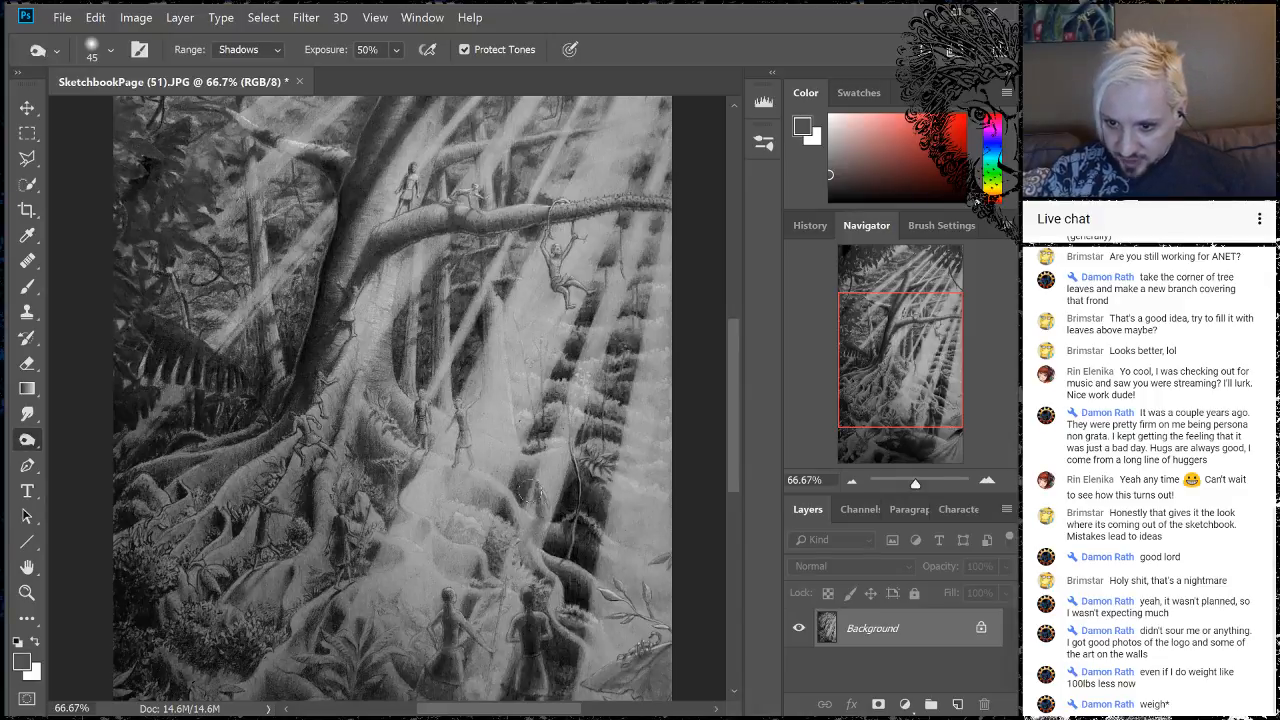
{"action": "mouse_move", "coordinate": [301, 436]}
{"action": "left_mouse_down"}
{"action": "mouse_move", "coordinate": [352, 279]}
{"action": "mouse_move", "coordinate": [335, 274]}
{"action": "left_mouse_up"}
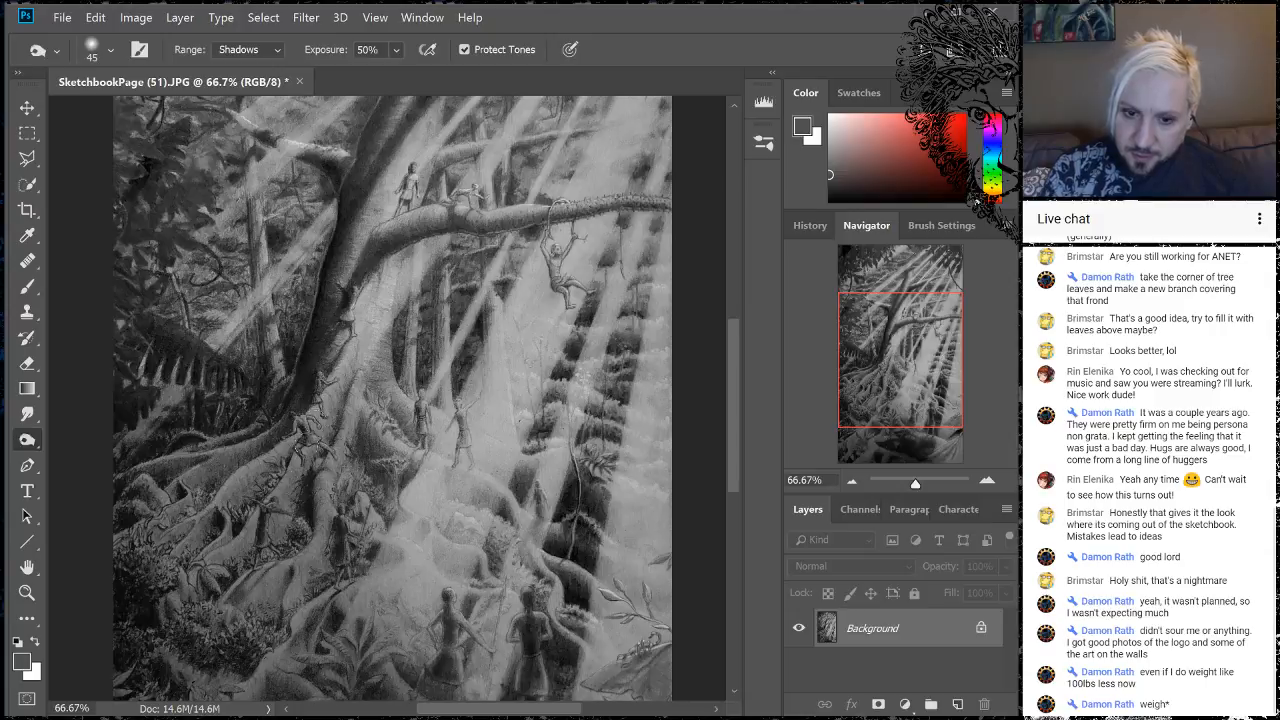
{"action": "left_click_drag", "start_coordinate": [272, 429], "coordinate": [245, 457]}
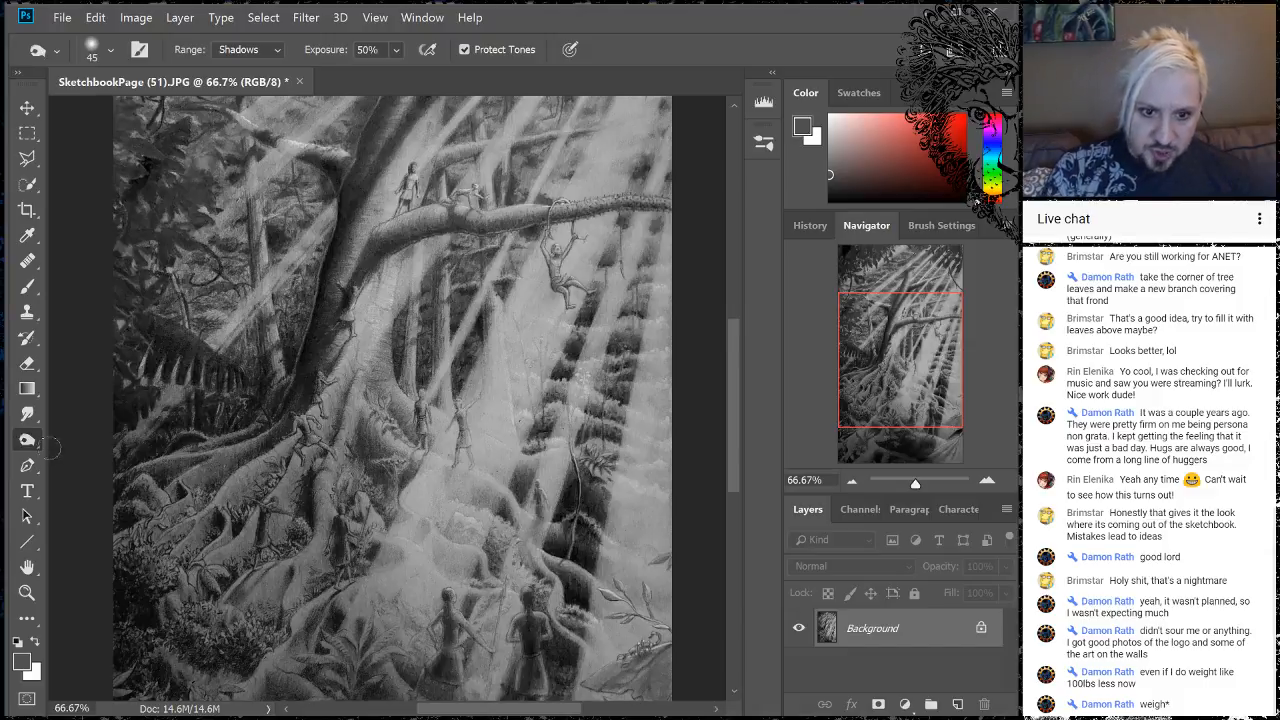
- Set up the Dodge tool for highlights with a 15 px brush at 50% exposure and try lightening the small figure among the roots
{"action": "right_click", "coordinate": [27, 441]}
{"action": "left_click", "coordinate": [80, 441]}
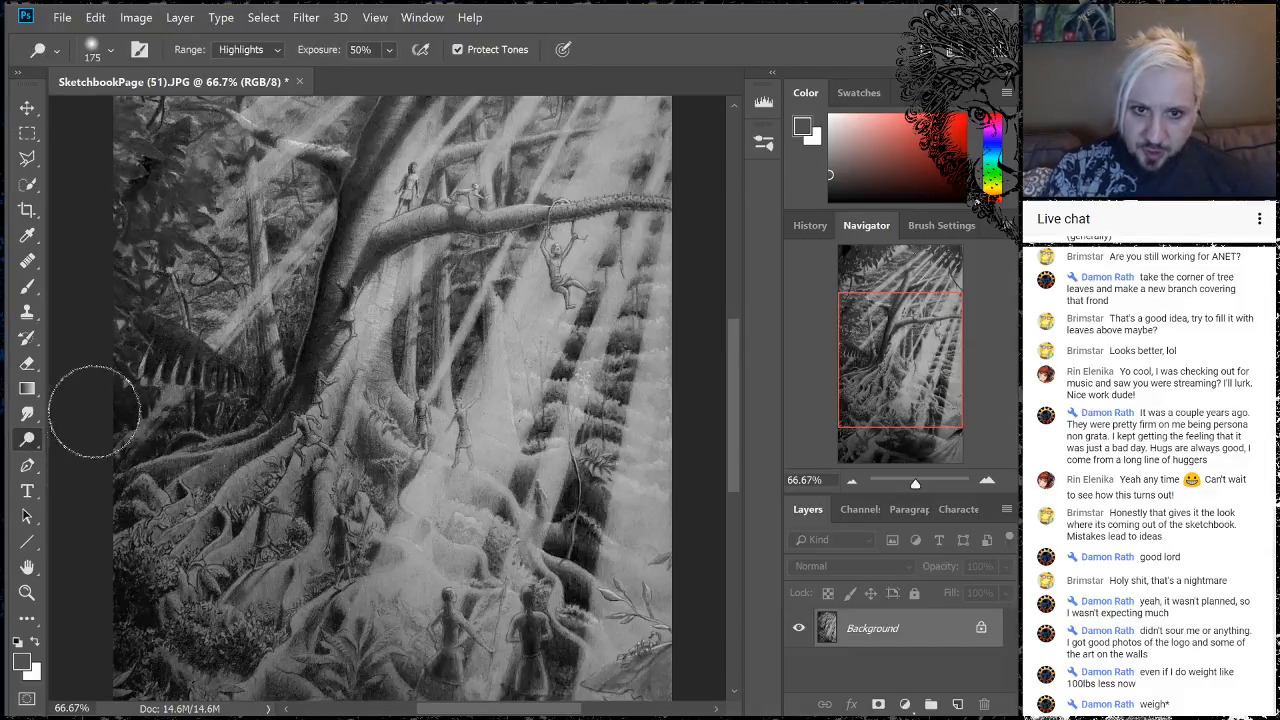
{"action": "key", "text": "bracketleft"}
{"action": "key", "text": "bracketleft"}
{"action": "key", "text": "bracketleft"}
{"action": "key", "text": "bracketleft"}
{"action": "key", "text": "bracketleft"}
{"action": "key", "text": "bracketleft"}
{"action": "key", "text": "bracketleft"}
{"action": "key", "text": "bracketleft"}
{"action": "key", "text": "bracketleft"}
{"action": "key", "text": "bracketleft"}
{"action": "key", "text": "bracketleft"}
{"action": "key", "text": "bracketleft"}
{"action": "key", "text": "bracketleft"}
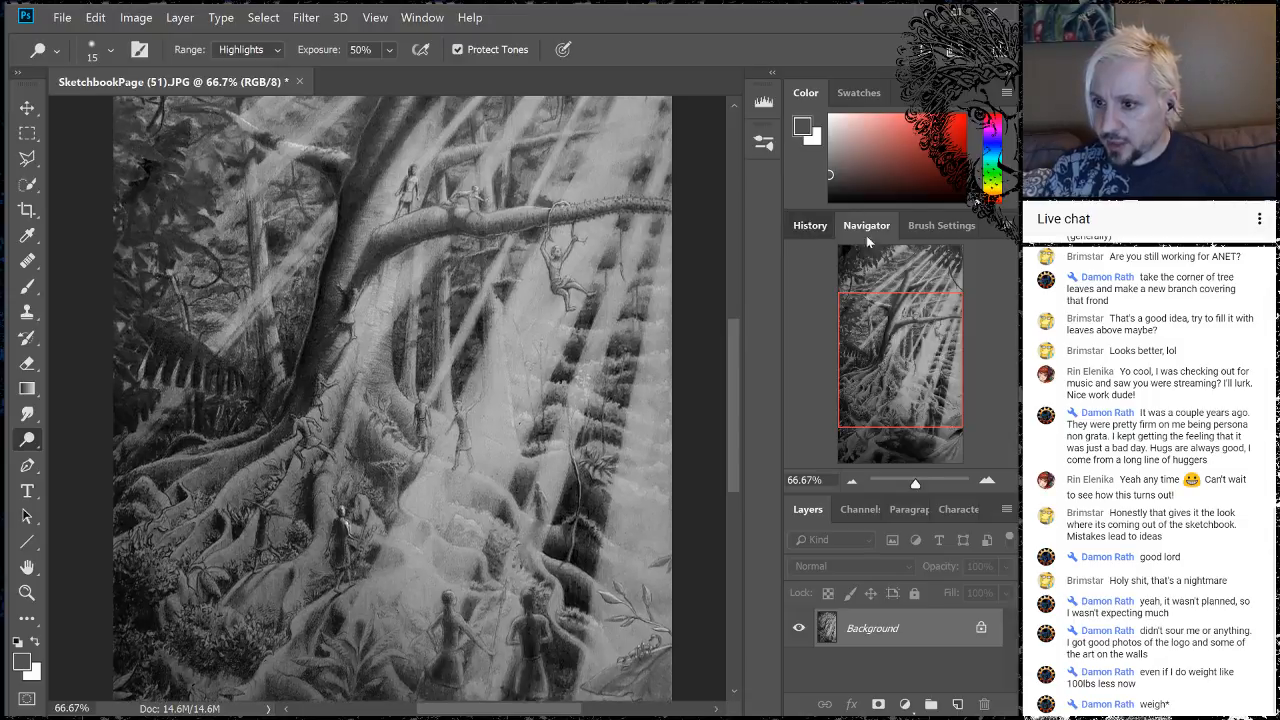
- Revert the dodge strokes back to the last burn state and duplicate the Background layer
{"action": "left_click", "coordinate": [810, 225]}
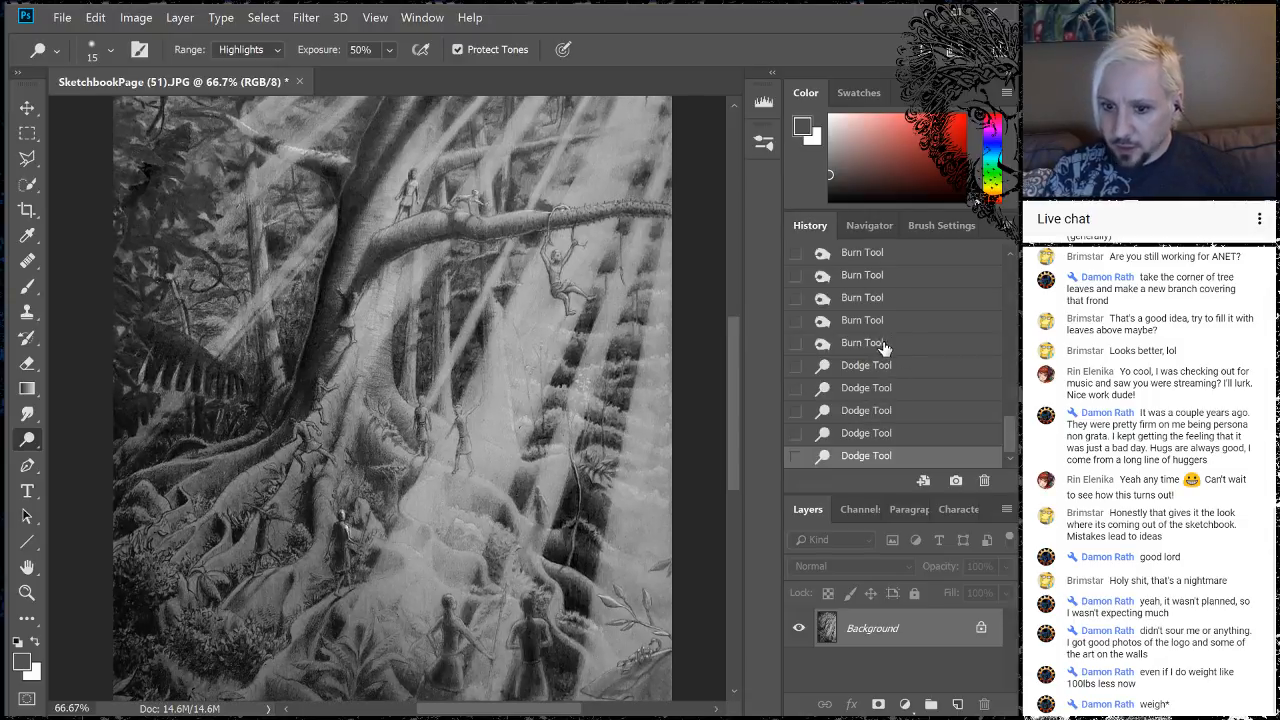
{"action": "left_click", "coordinate": [884, 346]}
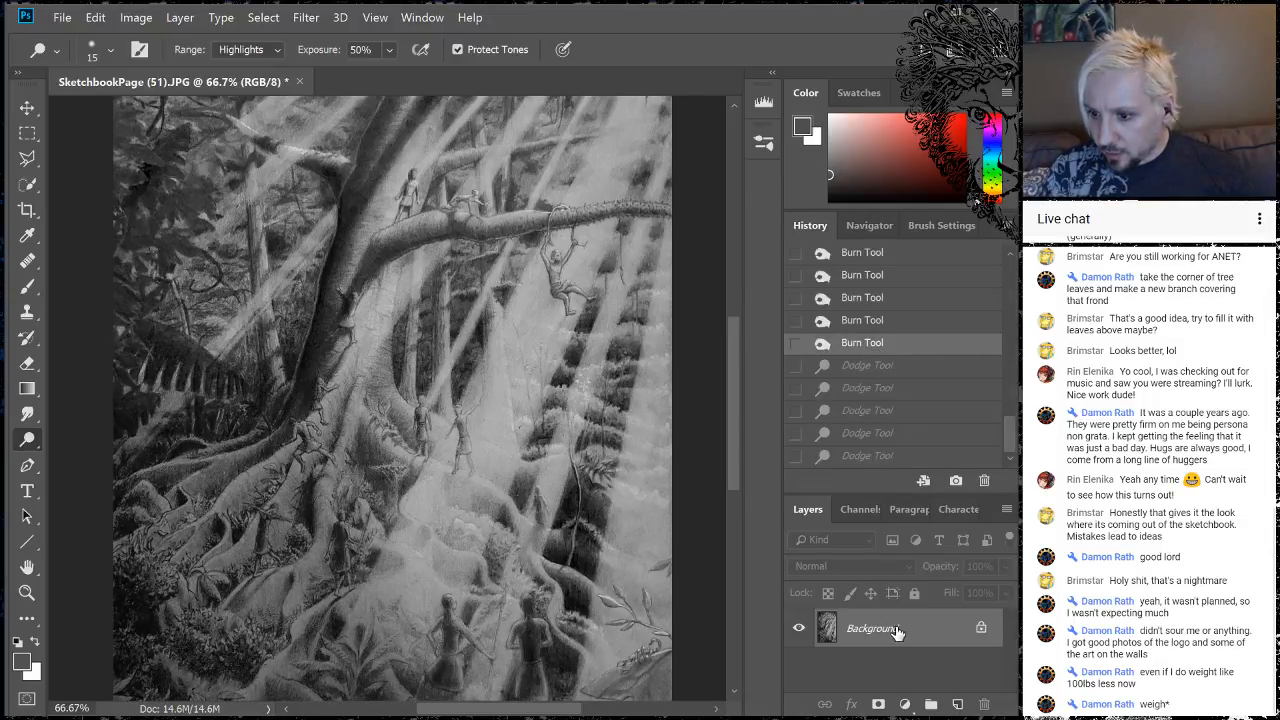
{"action": "left_click_drag", "start_coordinate": [897, 630], "coordinate": [957, 704]}
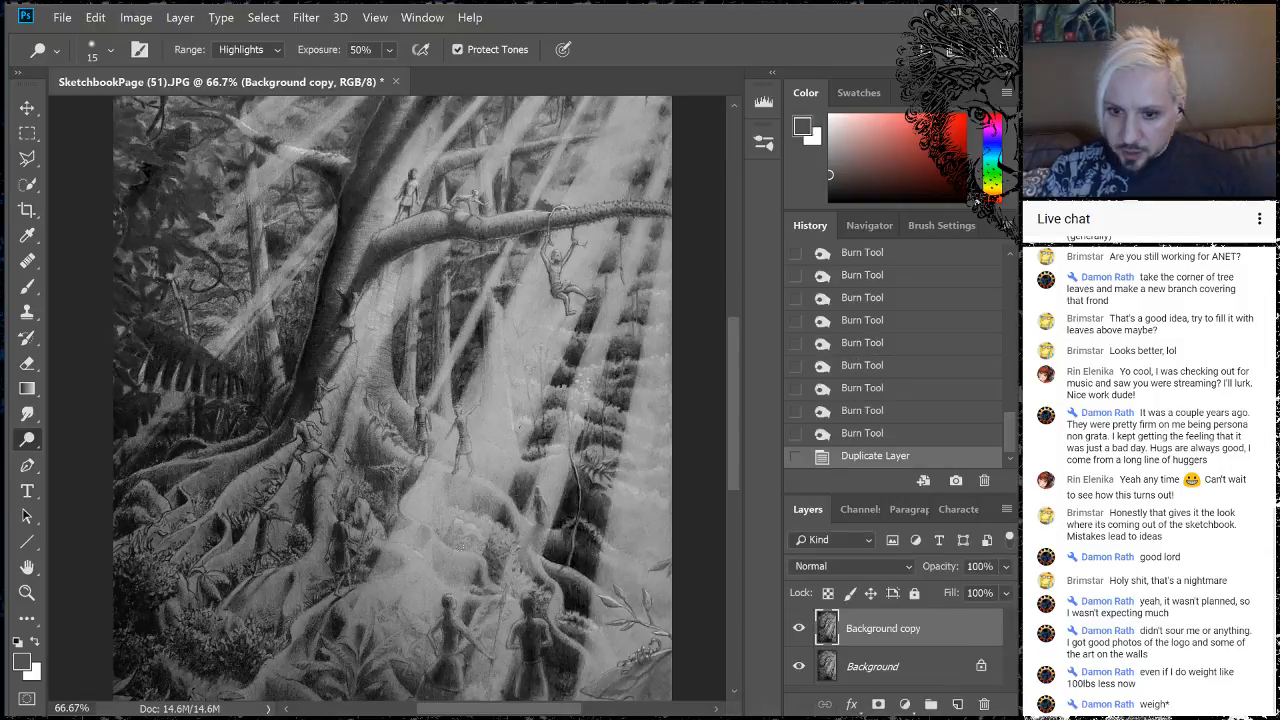
- Dodge highlights on the two foreground figures, the figure on the far root and the pair beside the trunk on the duplicated layer
{"action": "left_click", "coordinate": [869, 226]}
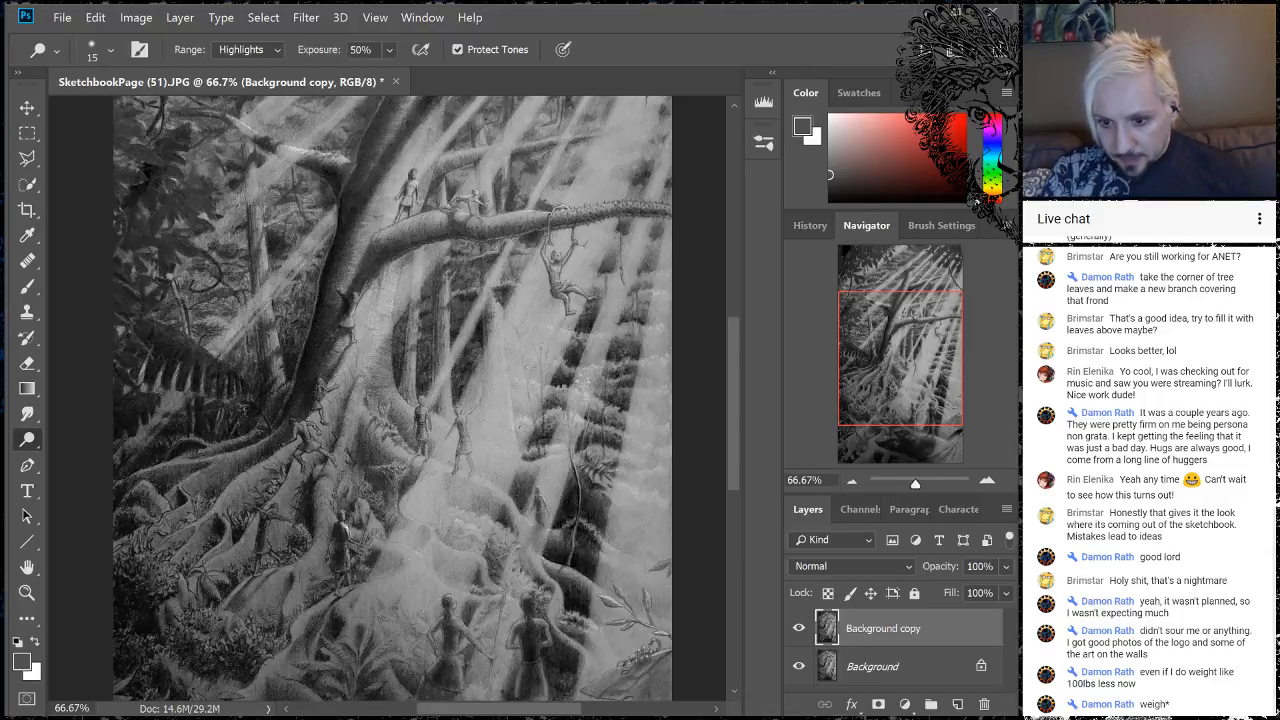
{"action": "mouse_move", "coordinate": [446, 606]}
{"action": "left_mouse_down"}
{"action": "mouse_move", "coordinate": [453, 598]}
{"action": "mouse_move", "coordinate": [489, 656]}
{"action": "left_mouse_up"}
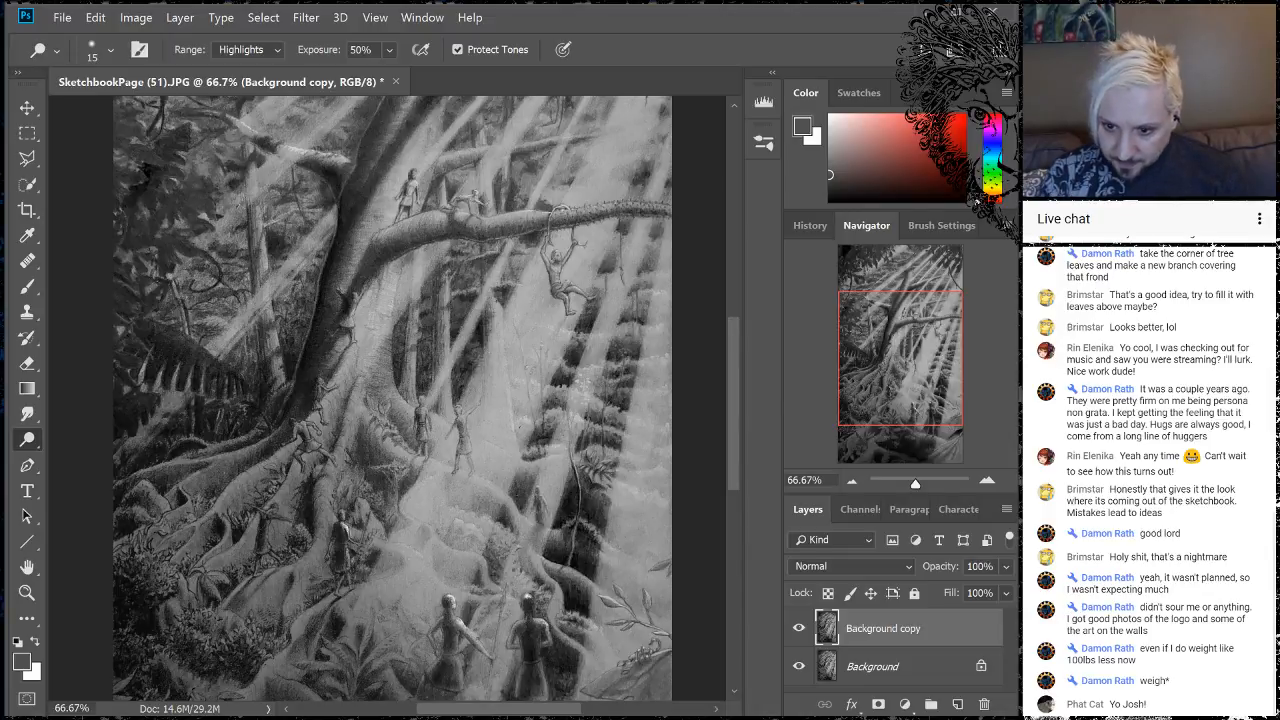
{"action": "left_click_drag", "start_coordinate": [522, 616], "coordinate": [512, 640]}
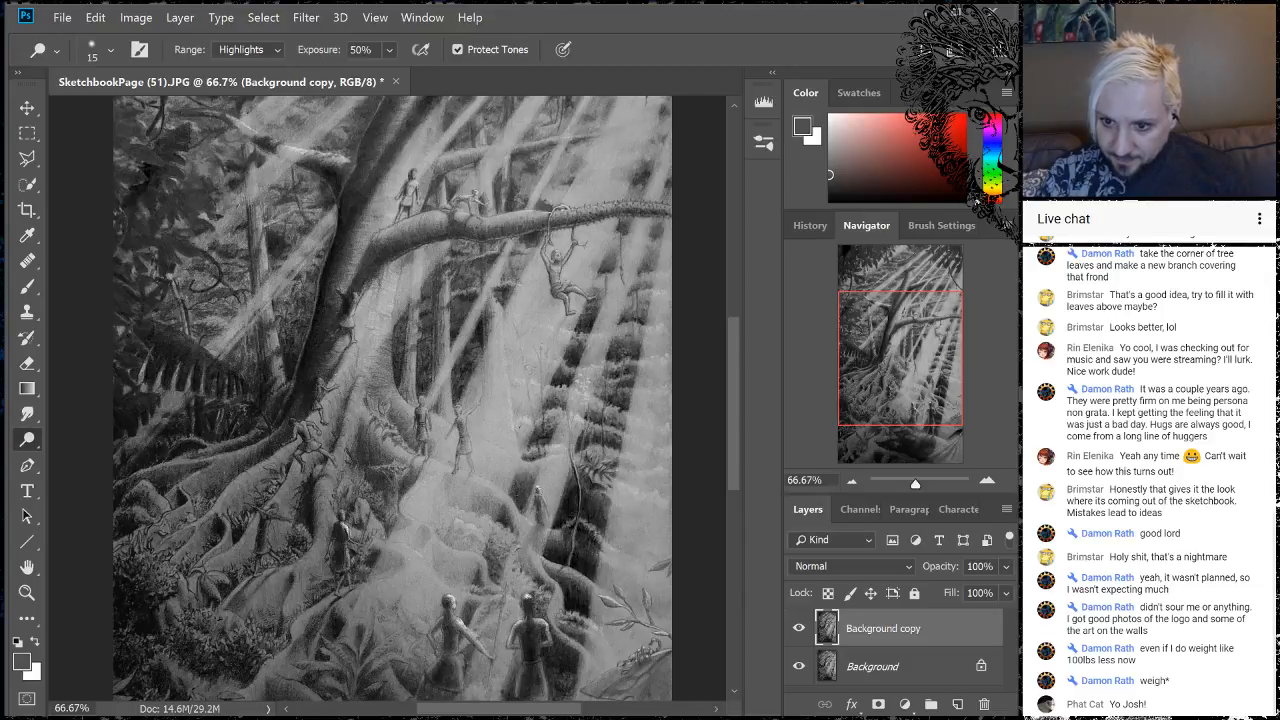
{"action": "left_click_drag", "start_coordinate": [541, 499], "coordinate": [546, 510]}
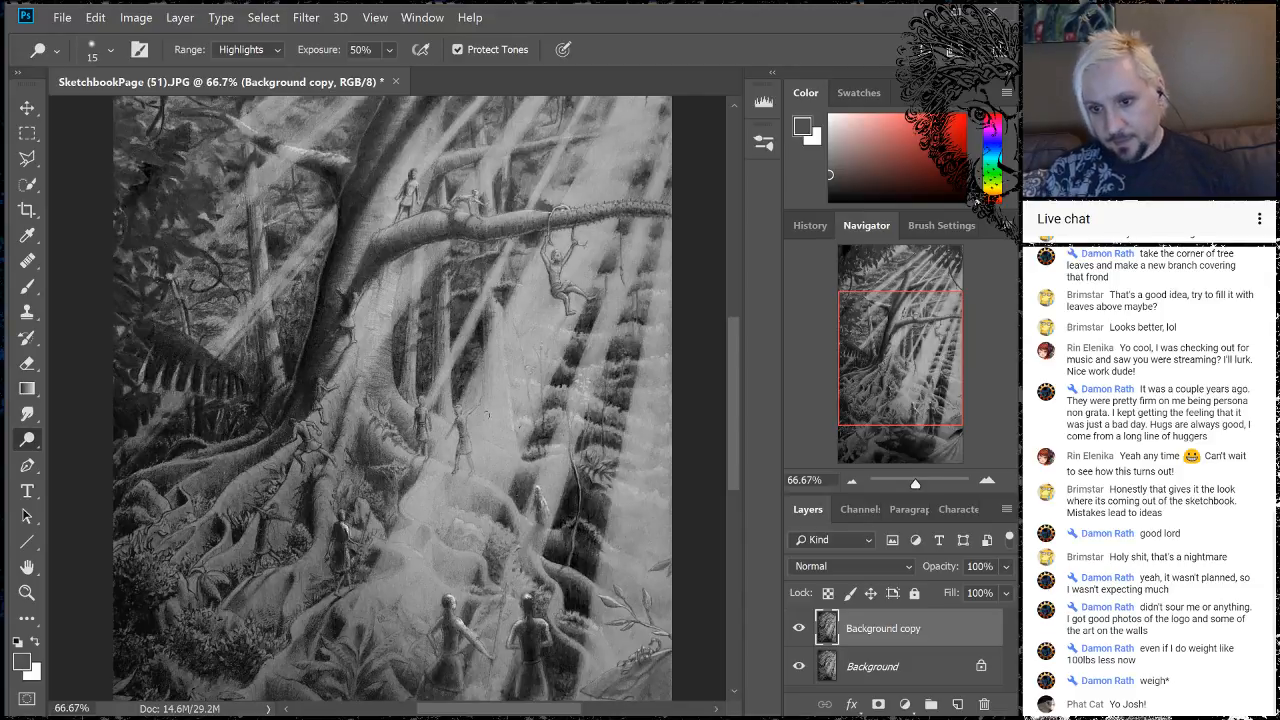
{"action": "left_click_drag", "start_coordinate": [464, 406], "coordinate": [474, 418]}
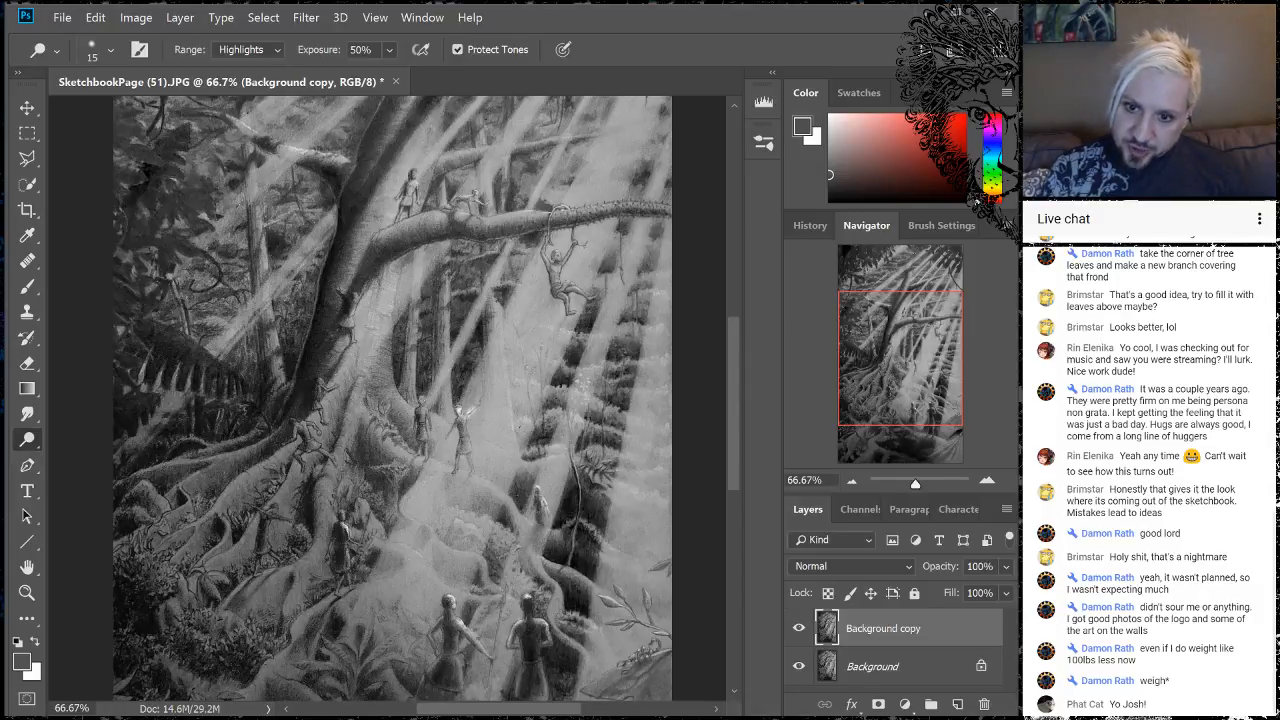
{"action": "left_click_drag", "start_coordinate": [424, 397], "coordinate": [430, 429]}
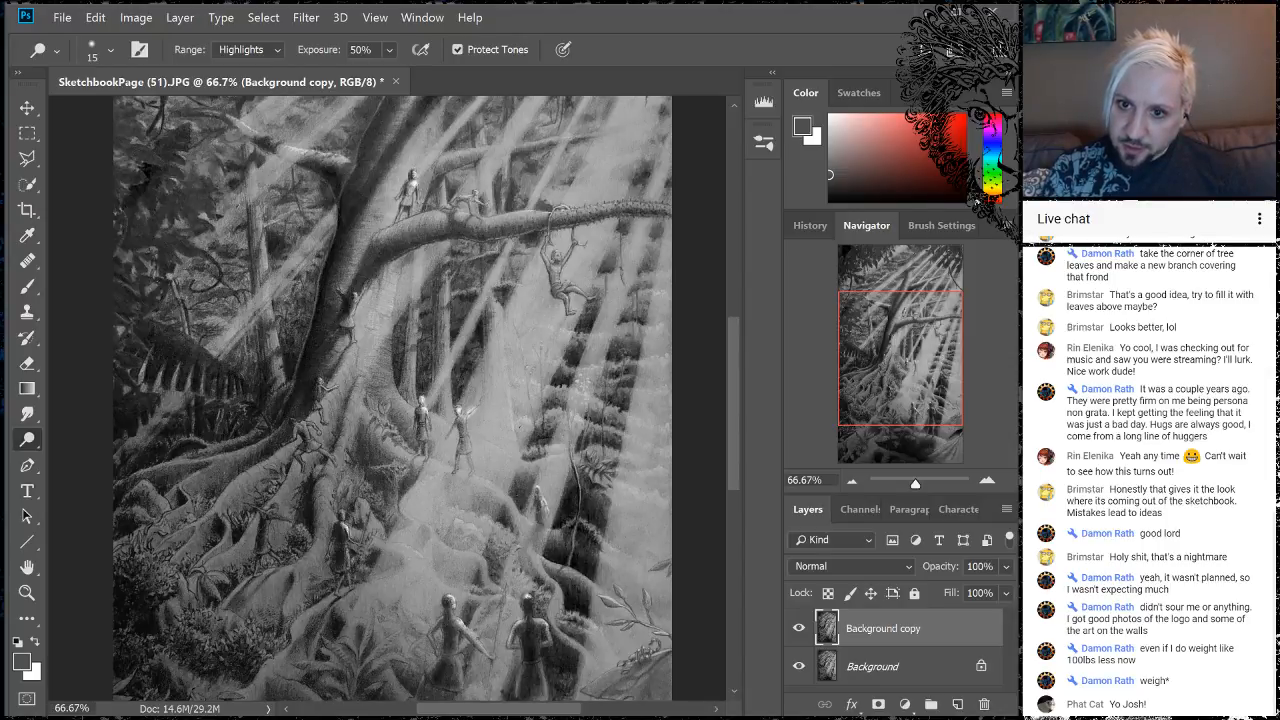
- Dodge highlights on the figures on the large branch and the one swinging below it, reducing the brush to 8 px for finer details
{"action": "left_click_drag", "start_coordinate": [413, 186], "coordinate": [465, 197]}
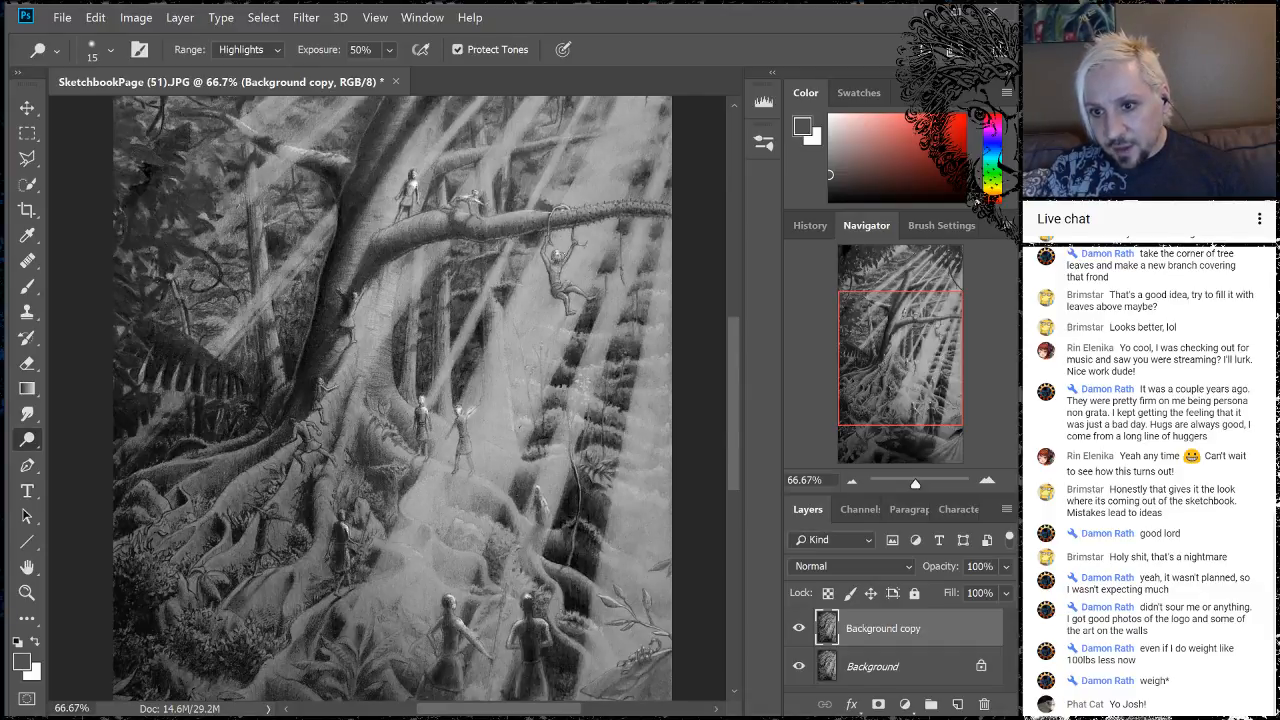
{"action": "mouse_move", "coordinate": [559, 254]}
{"action": "left_mouse_down"}
{"action": "mouse_move", "coordinate": [541, 247]}
{"action": "mouse_move", "coordinate": [577, 242]}
{"action": "left_mouse_up"}
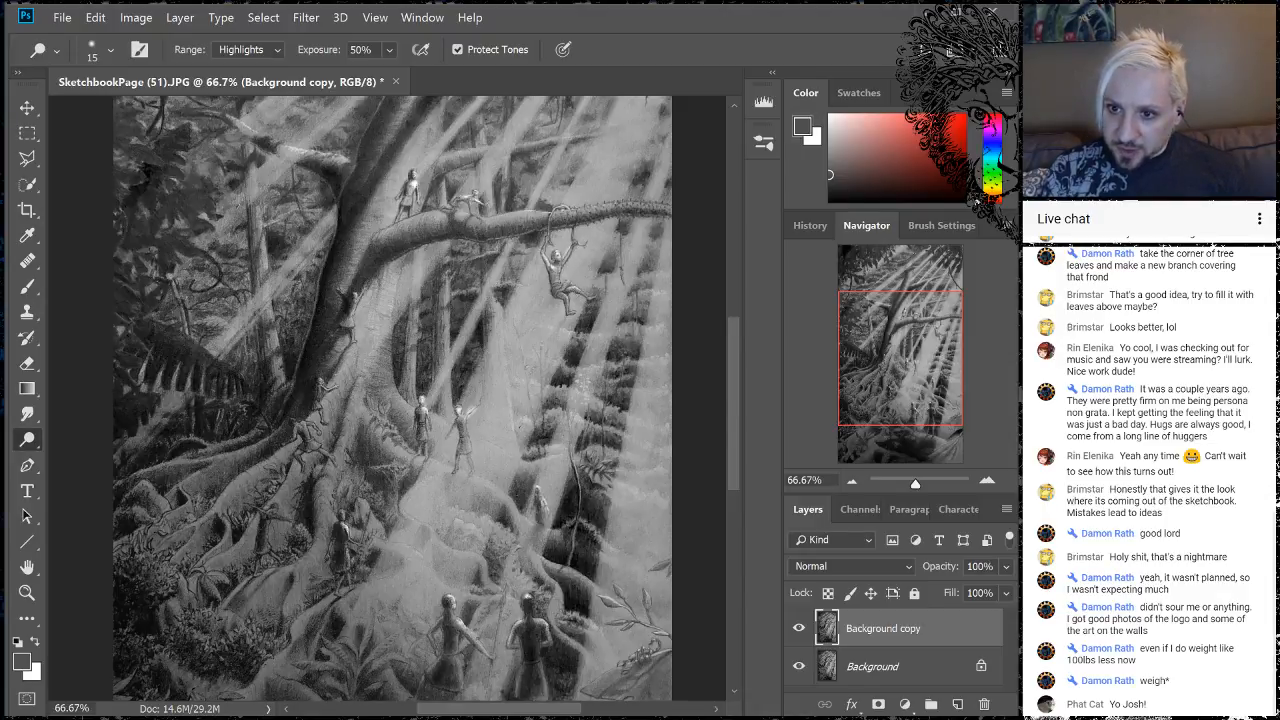
{"action": "key", "text": "bracketleft"}
{"action": "key", "text": "bracketleft"}
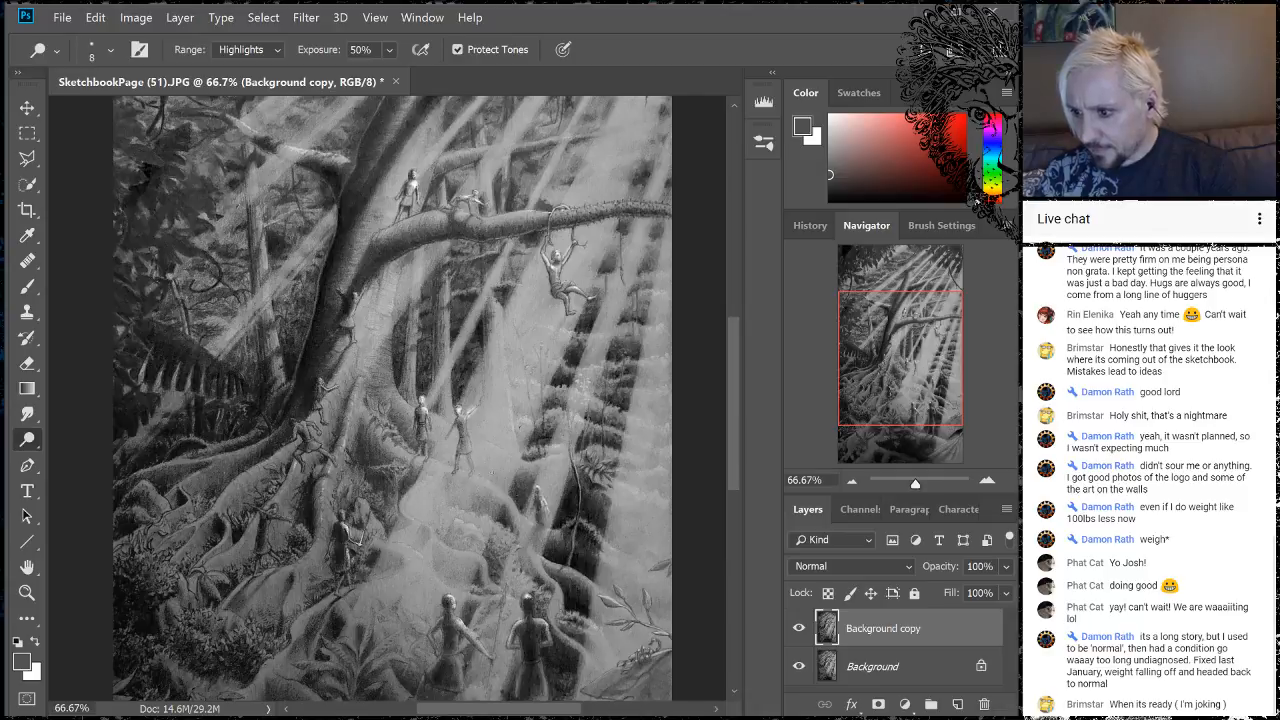
- Dodge the upper edge of the arched root below the central figures with a 30 px brush, then reduce the brush to 10 px
{"action": "key", "text": "bracketright"}
{"action": "key", "text": "bracketright"}
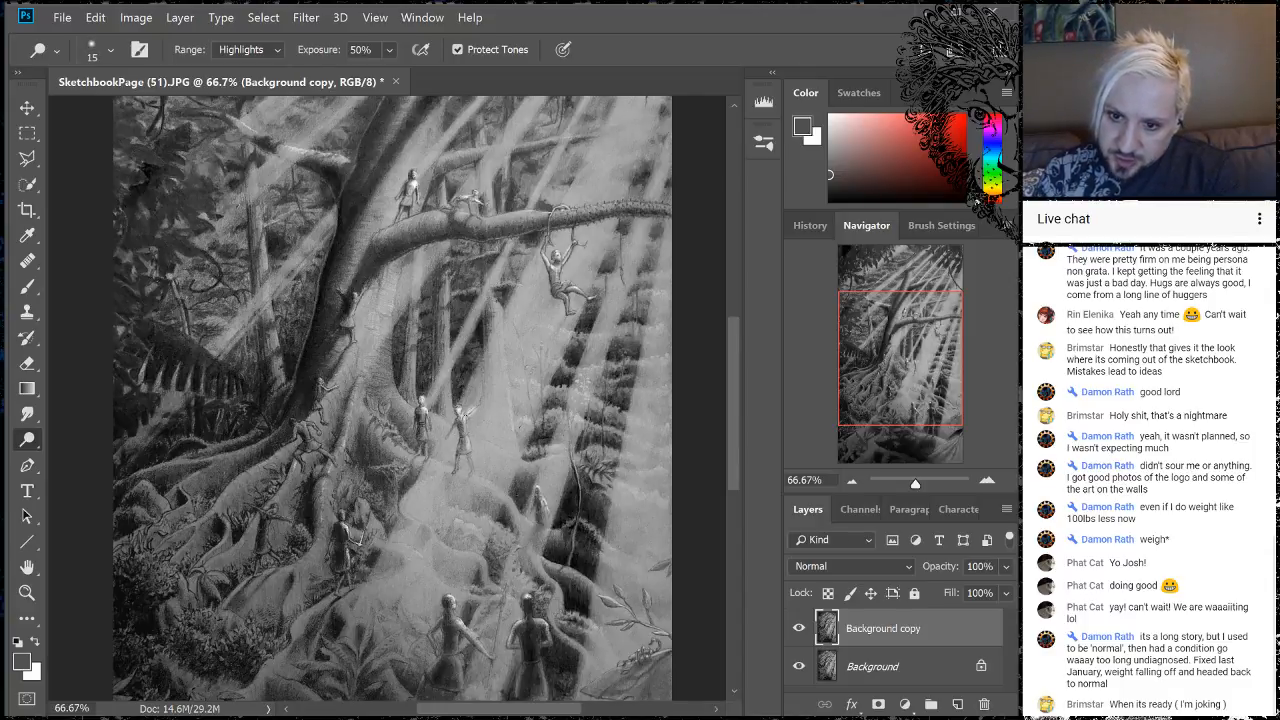
{"action": "key", "text": "bracketright"}
{"action": "key", "text": "bracketright"}
{"action": "key", "text": "bracketright"}
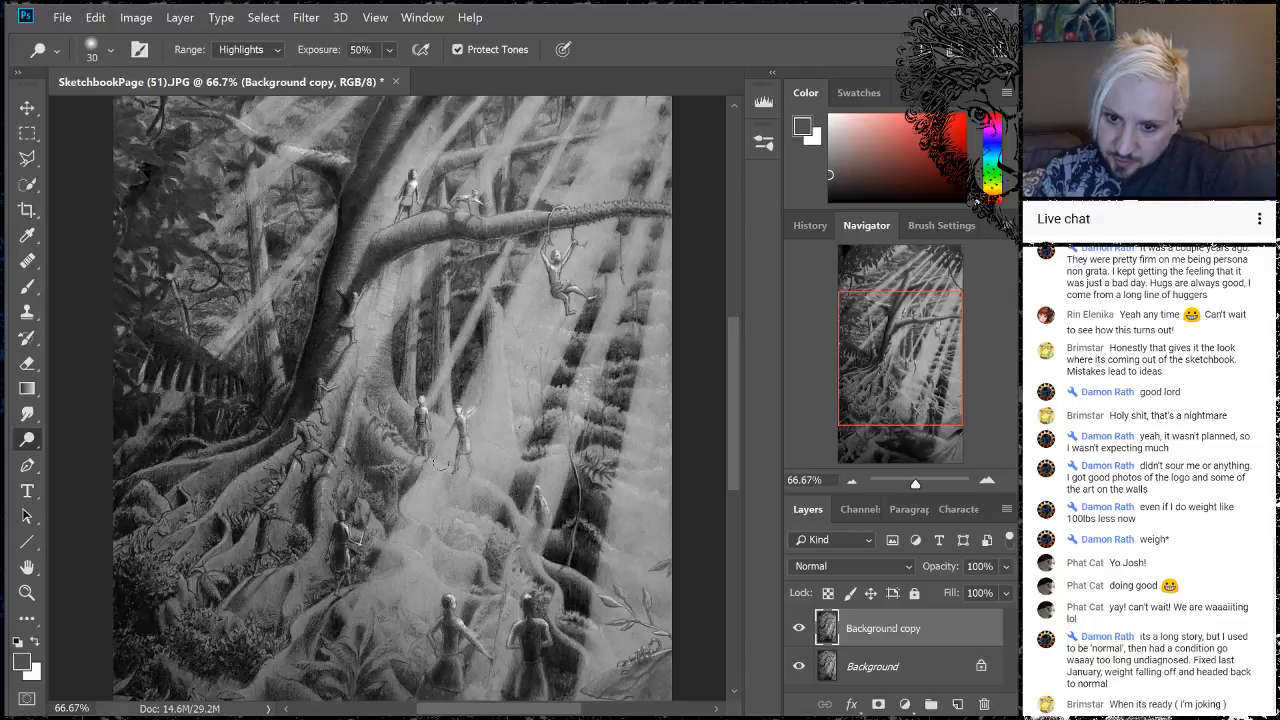
{"action": "mouse_move", "coordinate": [435, 463]}
{"action": "left_mouse_down"}
{"action": "mouse_move", "coordinate": [470, 470]}
{"action": "mouse_move", "coordinate": [518, 514]}
{"action": "left_mouse_up"}
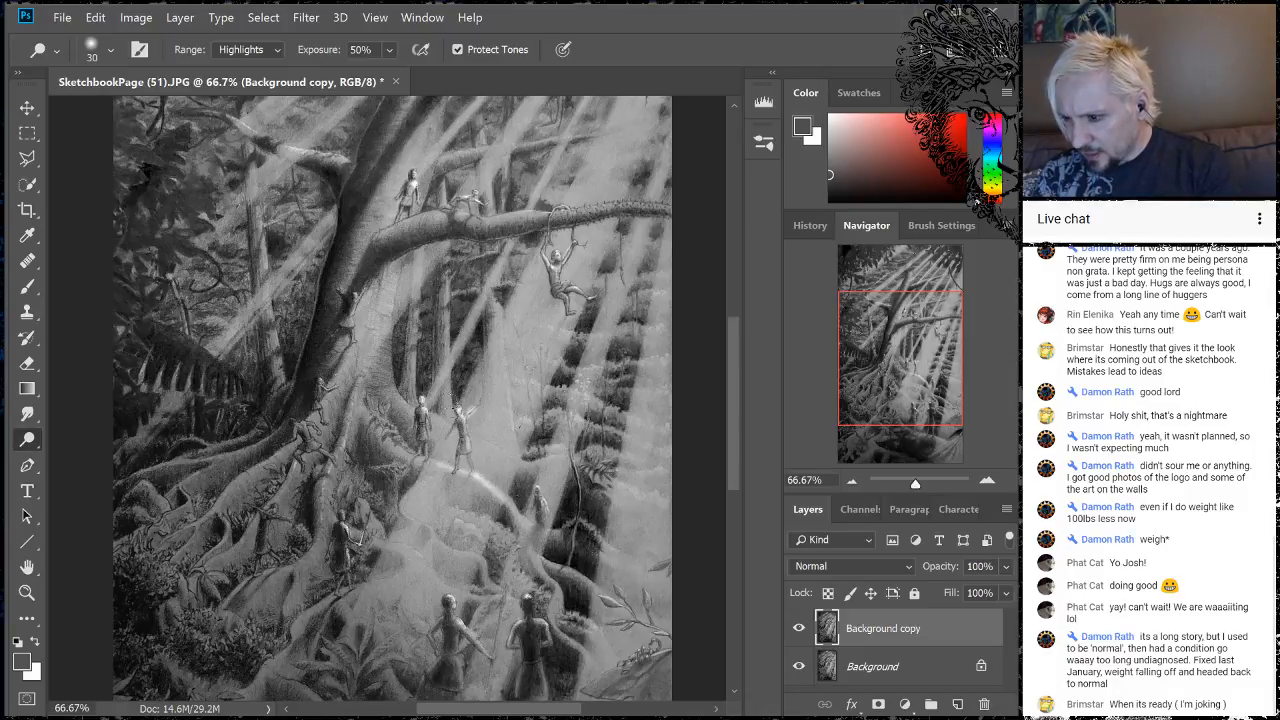
{"action": "key", "text": "bracketleft"}
{"action": "key", "text": "bracketleft"}
{"action": "key", "text": "bracketleft"}
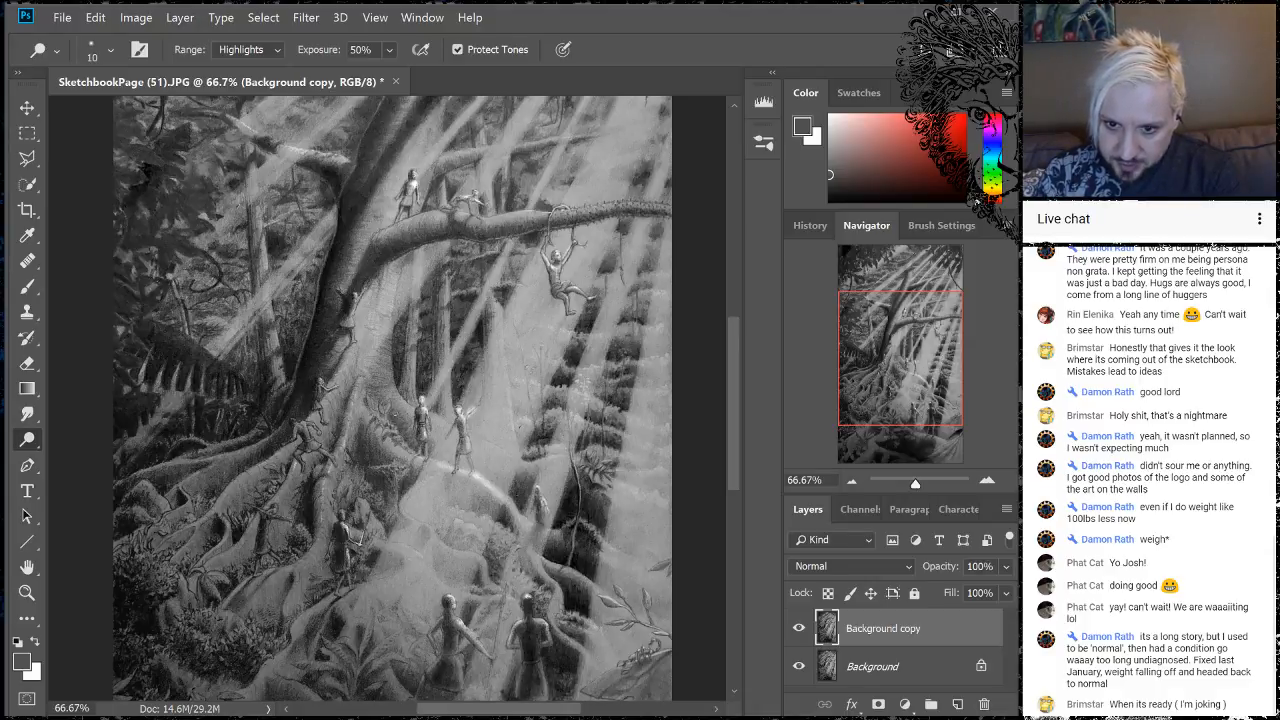
- Dodge the sunlit edge of the main trunk with a 45 px brush and the figure standing on the branch with a 15 px brush
{"action": "key", "text": "bracketright"}
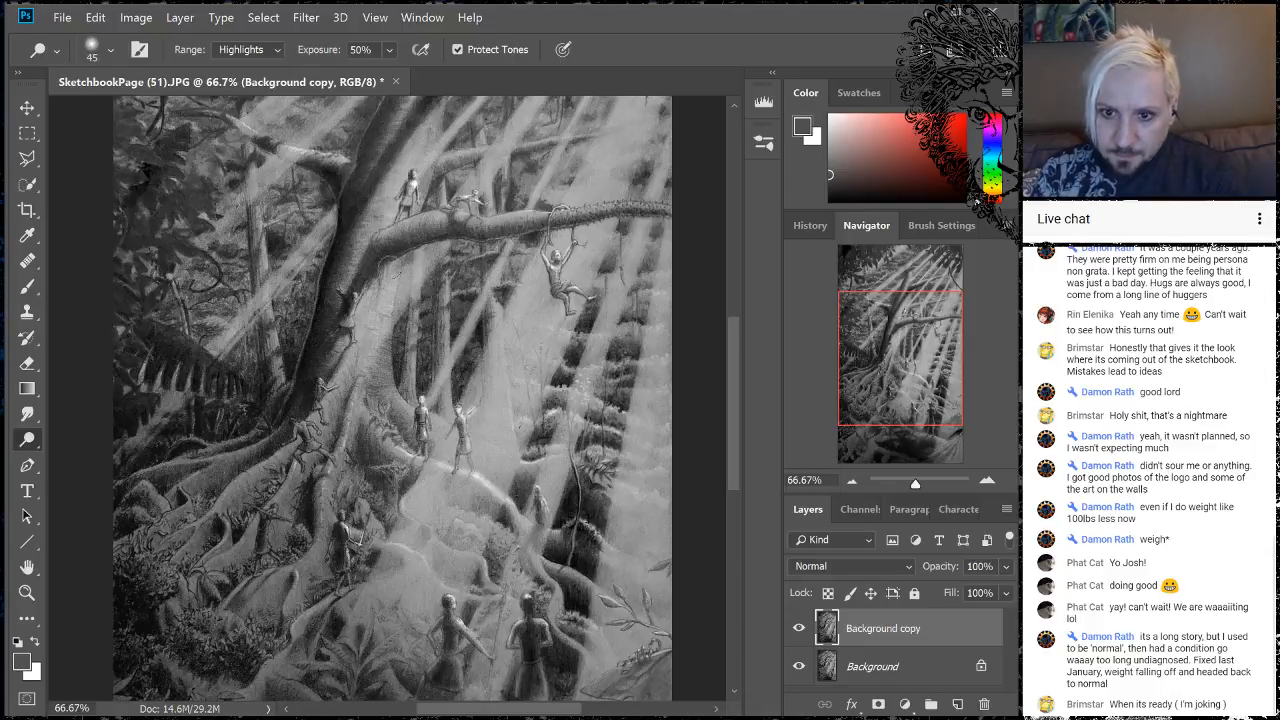
{"action": "left_click_drag", "start_coordinate": [385, 272], "coordinate": [385, 394]}
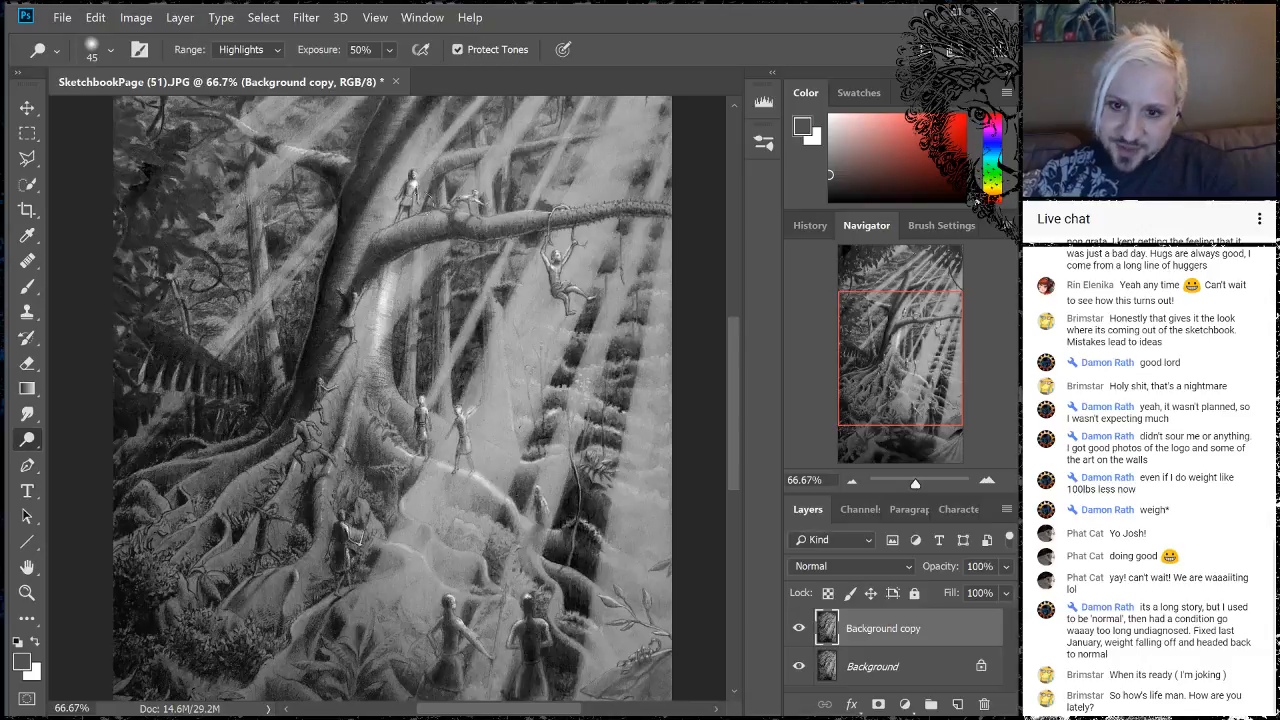
{"action": "left_click_drag", "start_coordinate": [418, 148], "coordinate": [410, 174]}
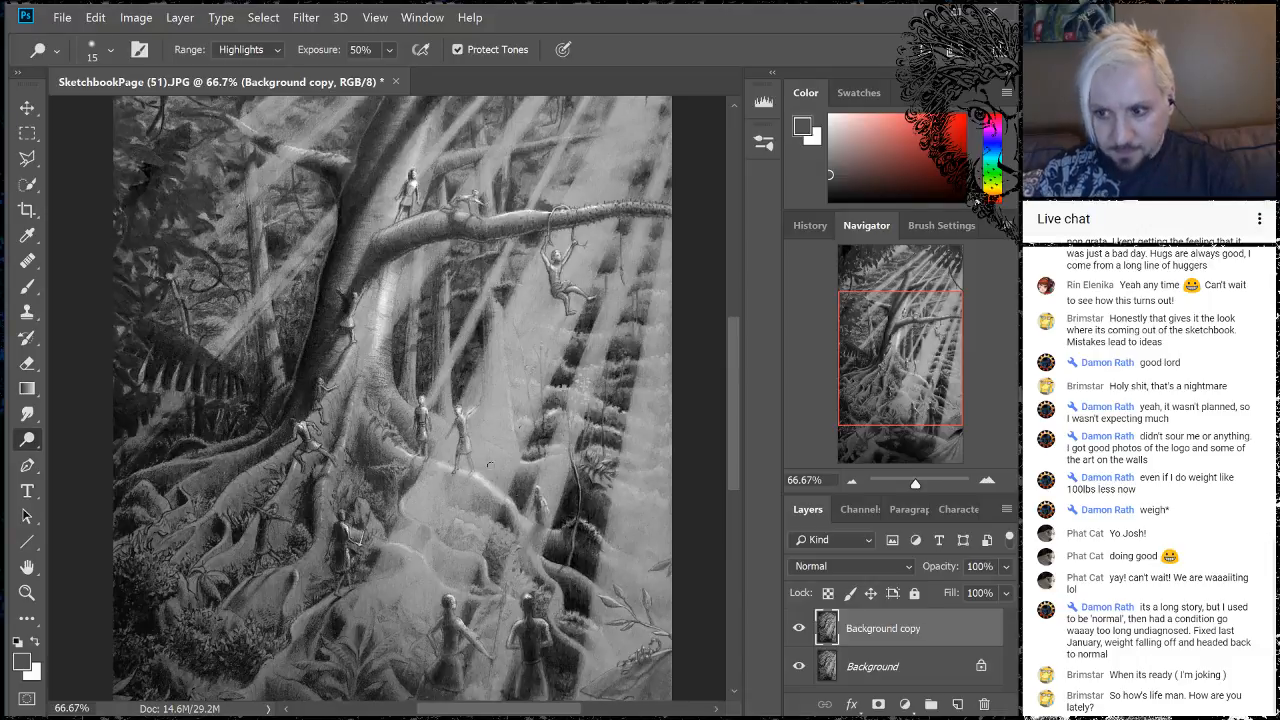
- Examine the whole drawing at 25% and 33.3% zoom, then the trunk and branch figures at 66.7%
{"action": "left_click", "coordinate": [852, 481]}
{"action": "left_click", "coordinate": [852, 481]}
{"action": "left_click", "coordinate": [852, 481]}
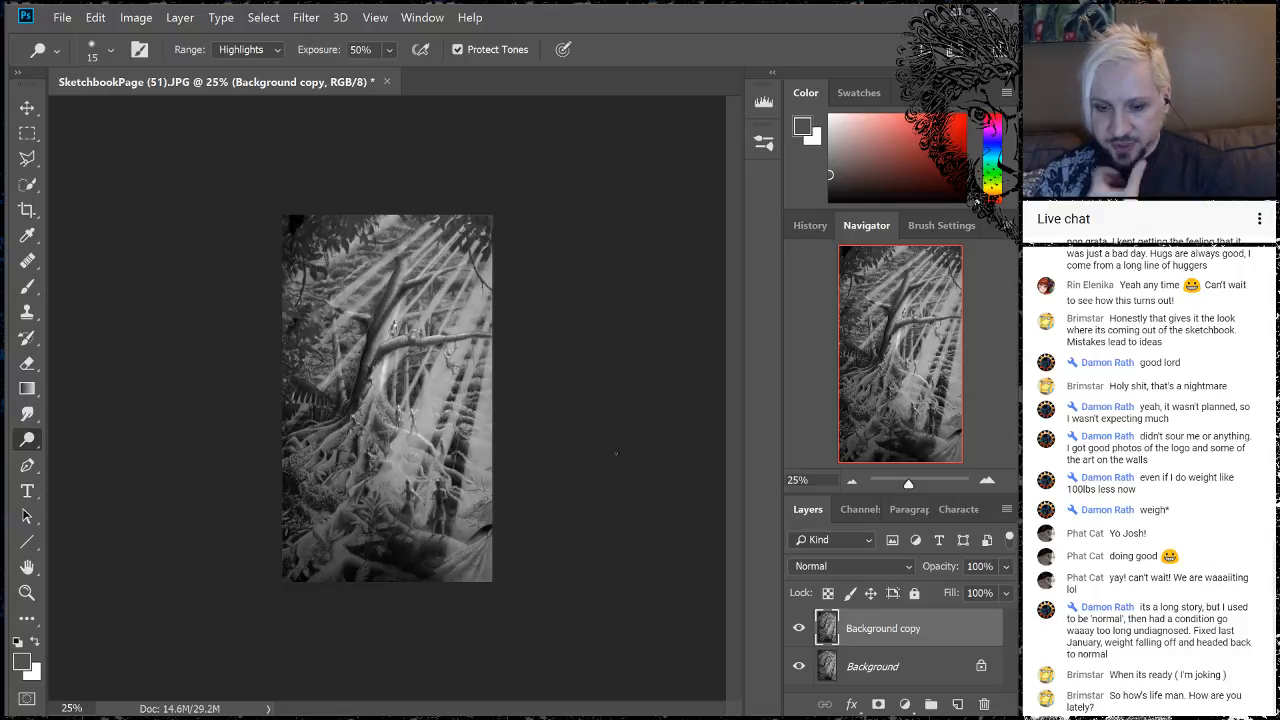
{"action": "left_click", "coordinate": [989, 482]}
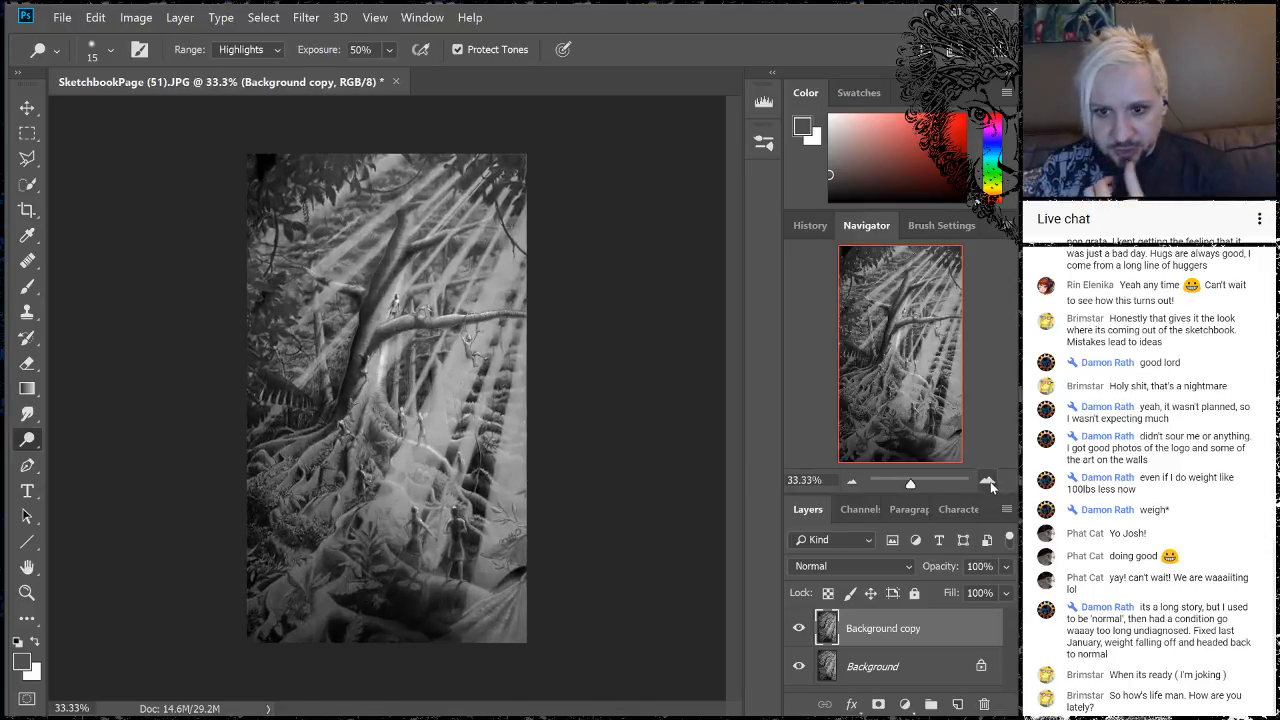
{"action": "left_click", "coordinate": [988, 482]}
{"action": "left_click", "coordinate": [988, 482]}
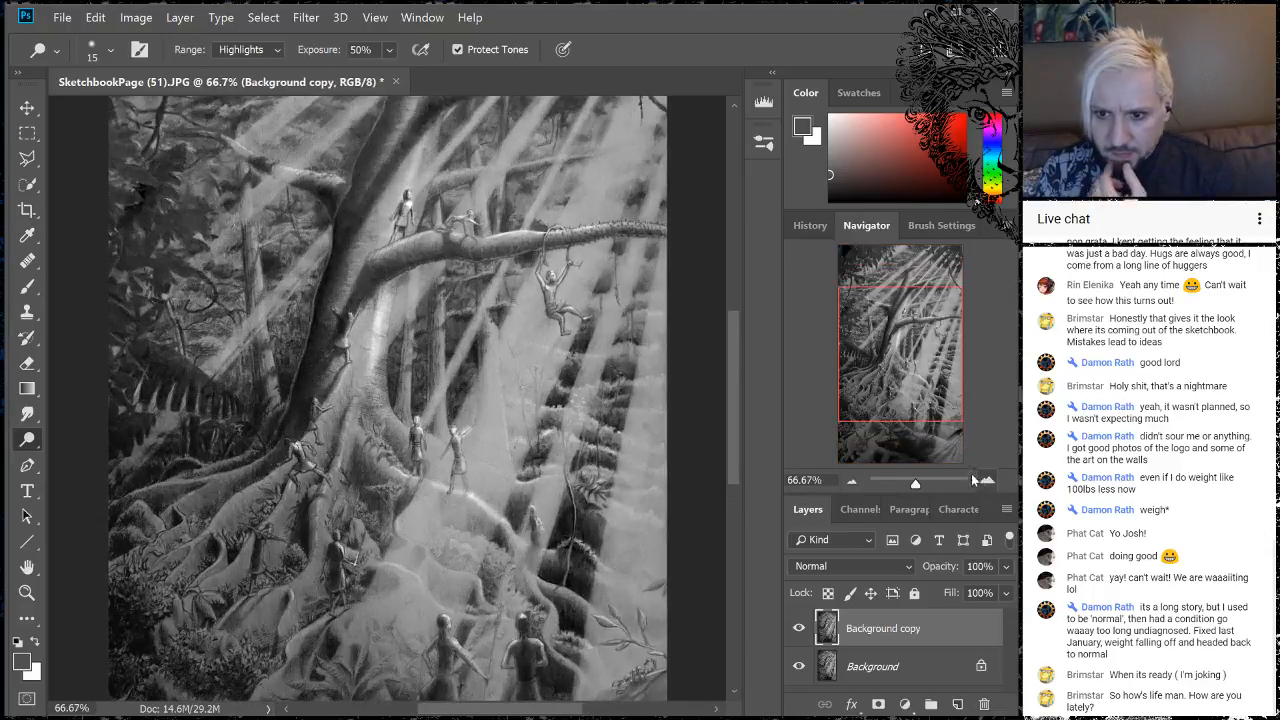
{"action": "left_click_drag", "start_coordinate": [900, 362], "coordinate": [928, 356]}
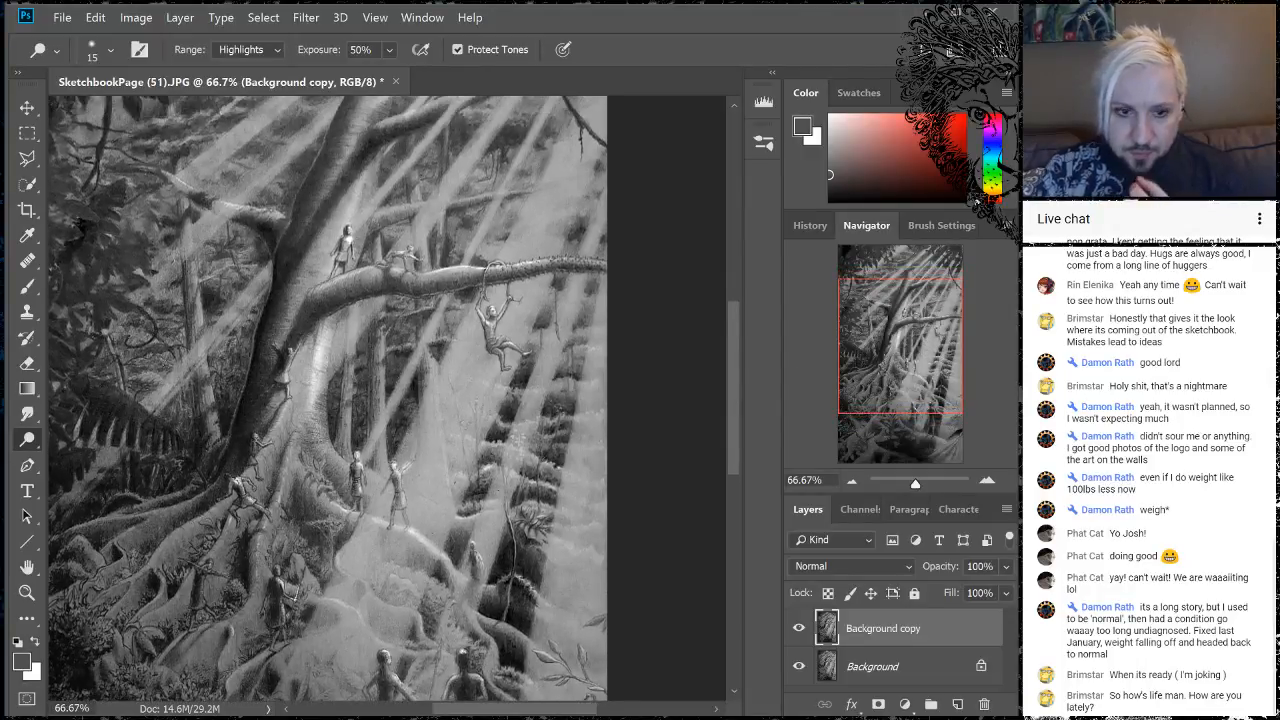
{"action": "left_click", "coordinate": [27, 364]}
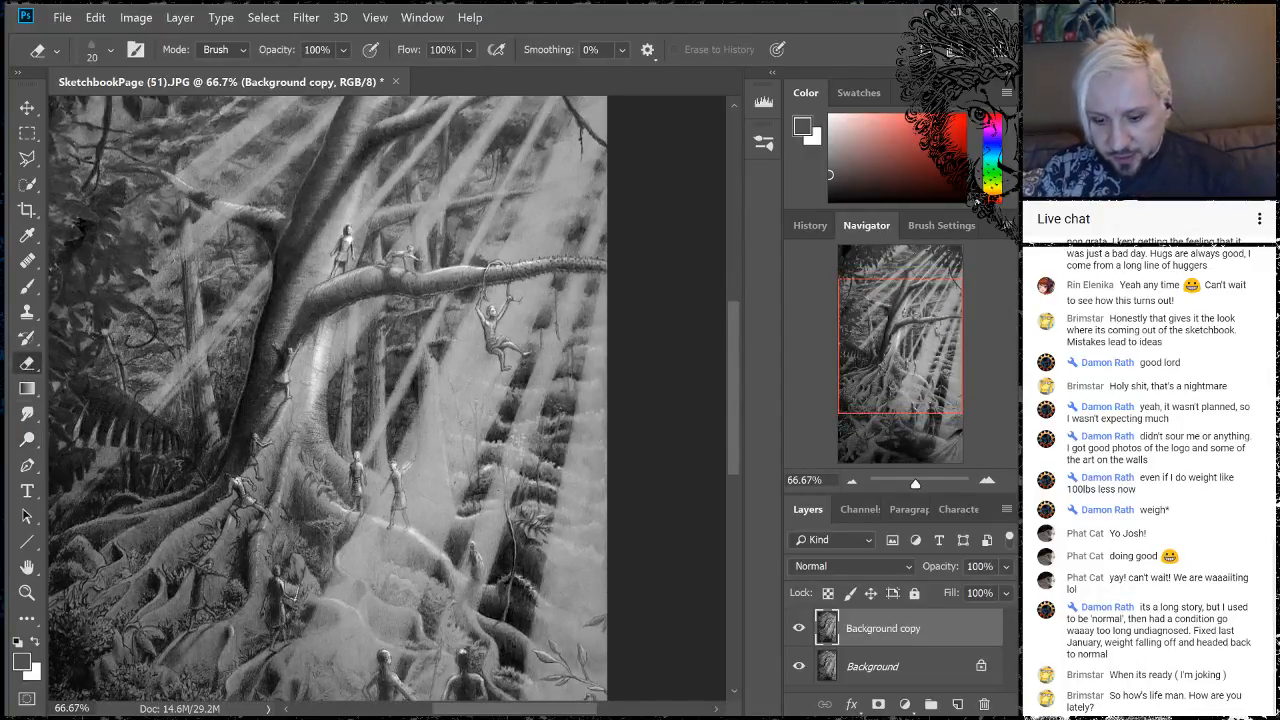
{"action": "right_click", "coordinate": [338, 378]}
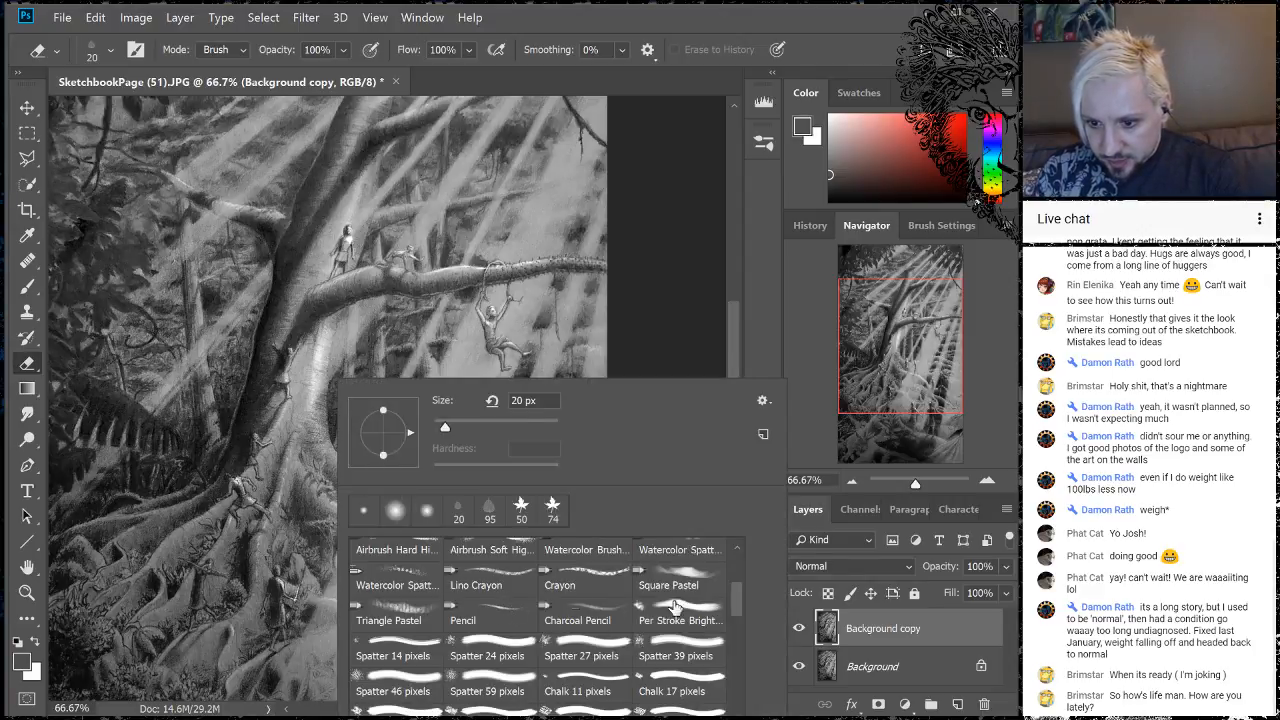
{"action": "left_click", "coordinate": [503, 610]}
{"action": "left_click", "coordinate": [304, 362]}
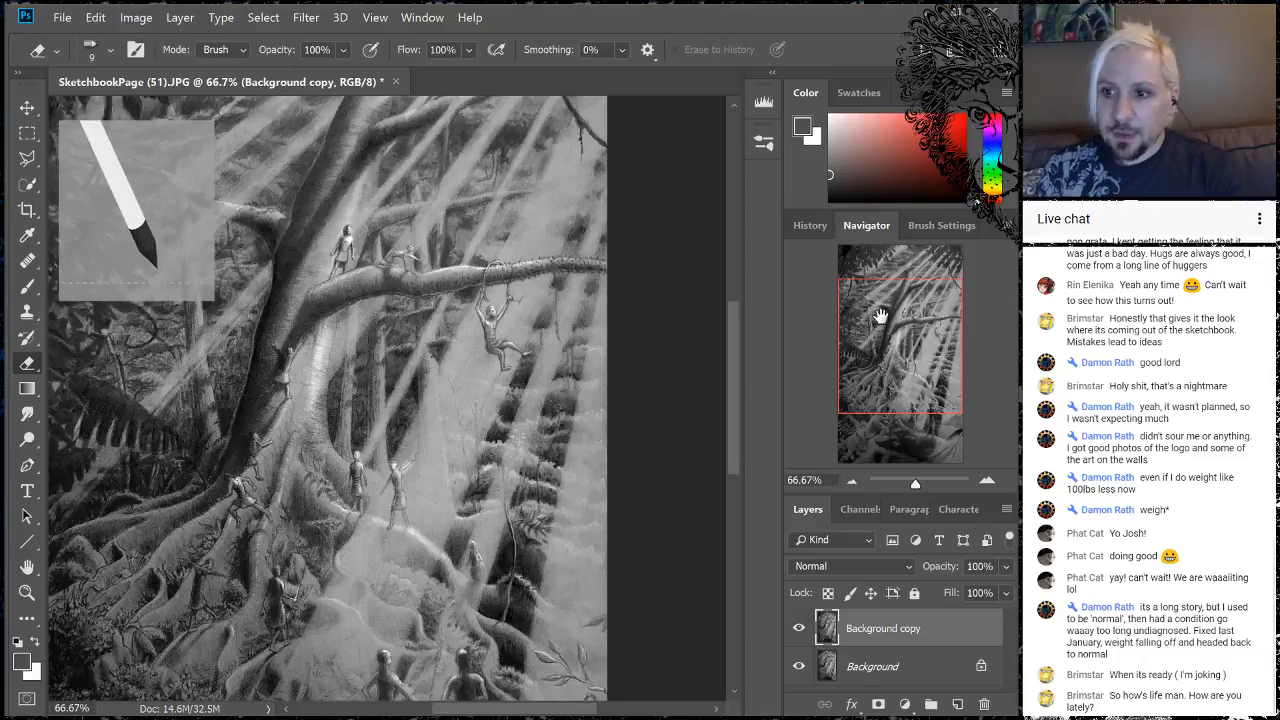
- Enter Quick Mask mode with default black and white colors and try a 100 px brush stroke along the light ray by the drawing's right edge
{"action": "mouse_move", "coordinate": [880, 316]}
{"action": "left_mouse_down"}
{"action": "mouse_move", "coordinate": [918, 352]}
{"action": "mouse_move", "coordinate": [946, 310]}
{"action": "mouse_move", "coordinate": [907, 278]}
{"action": "left_mouse_up"}
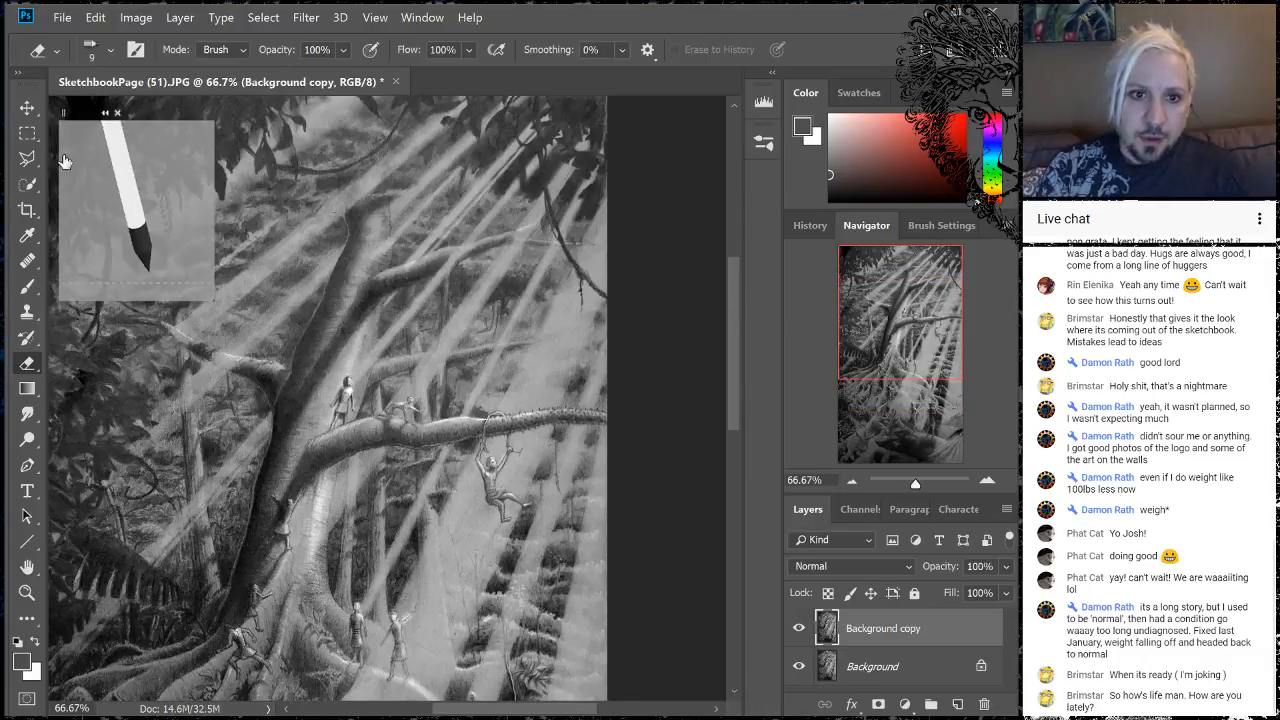
{"action": "left_click", "coordinate": [27, 286]}
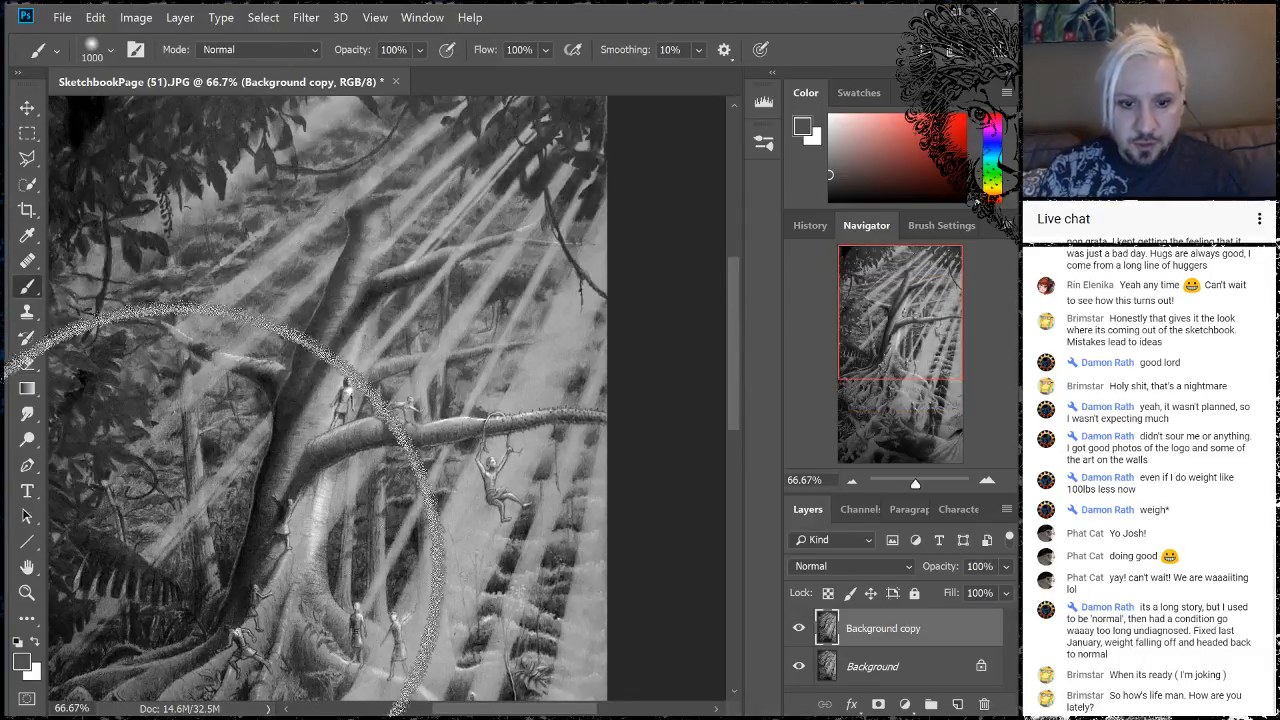
{"action": "key", "text": "bracketleft"}
{"action": "key", "text": "bracketleft"}
{"action": "key", "text": "bracketleft"}
{"action": "key", "text": "bracketleft"}
{"action": "key", "text": "bracketleft"}
{"action": "key", "text": "bracketleft"}
{"action": "key", "text": "bracketleft"}
{"action": "key", "text": "bracketleft"}
{"action": "key", "text": "bracketleft"}
{"action": "key", "text": "bracketleft"}
{"action": "key", "text": "bracketleft"}
{"action": "key", "text": "bracketleft"}
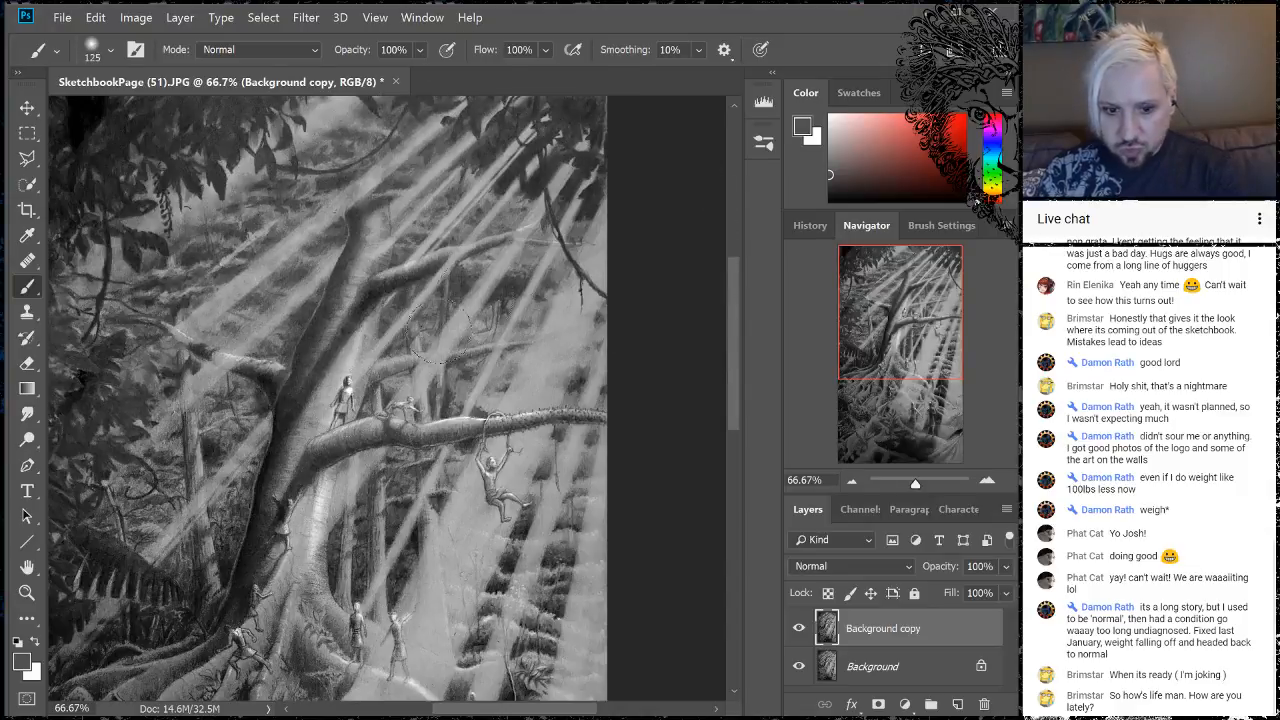
{"action": "left_click", "coordinate": [27, 698]}
{"action": "key", "text": "d"}
{"action": "key", "text": "bracketleft"}
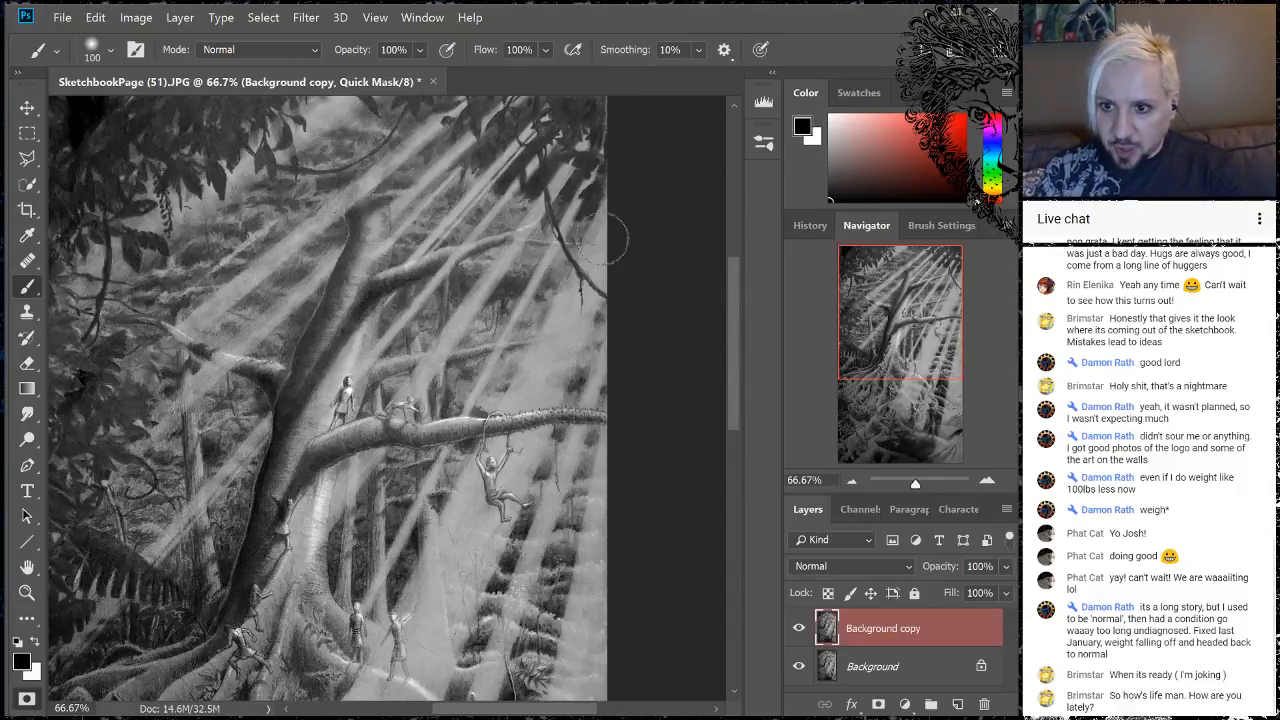
{"action": "left_click_drag", "start_coordinate": [600, 240], "coordinate": [556, 350]}
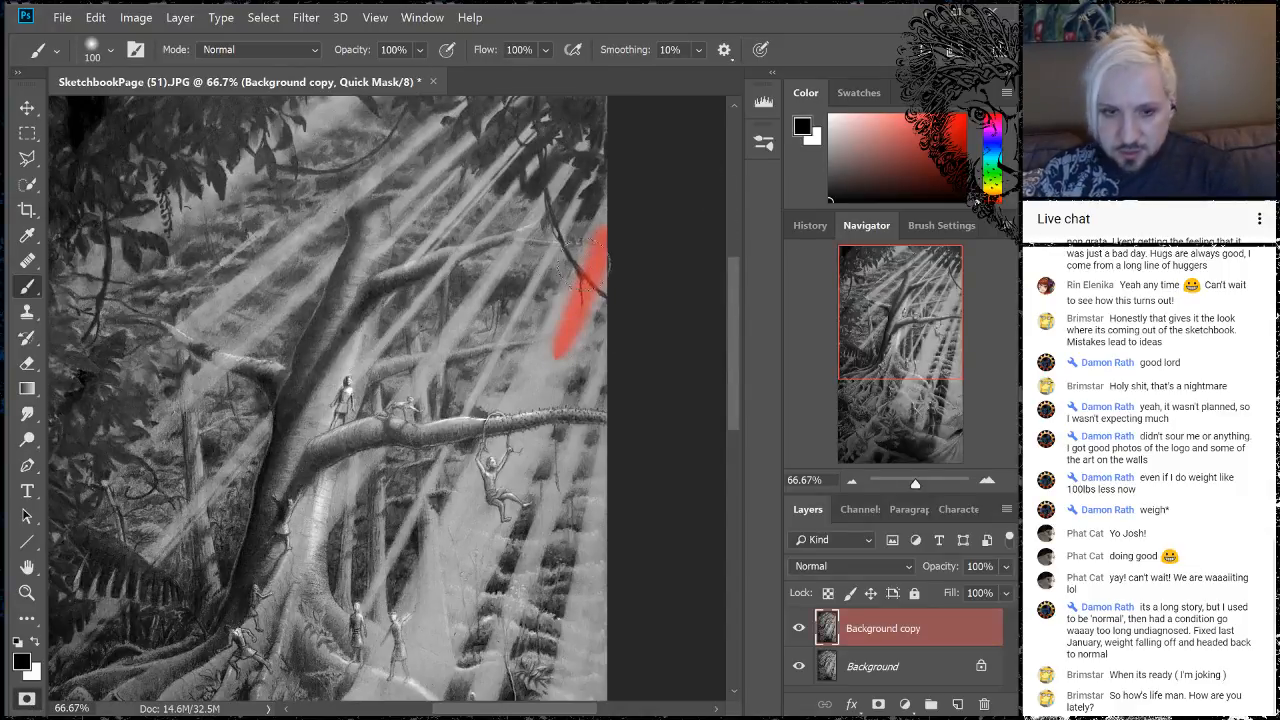
{"action": "key", "text": "ctrl+z"}
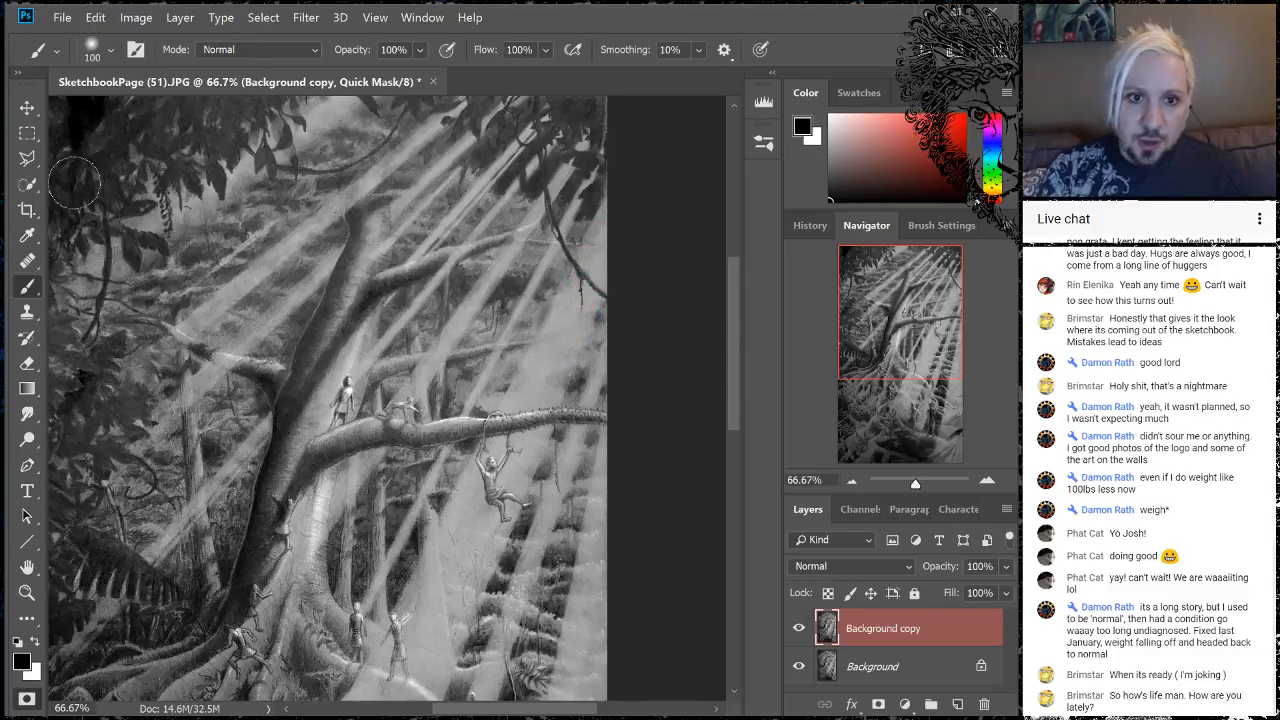
- Outline the wide light ray behind the swinging figure with the Polygonal Lasso, from the drawing's right edge down to the roots
{"action": "left_click", "coordinate": [27, 158]}
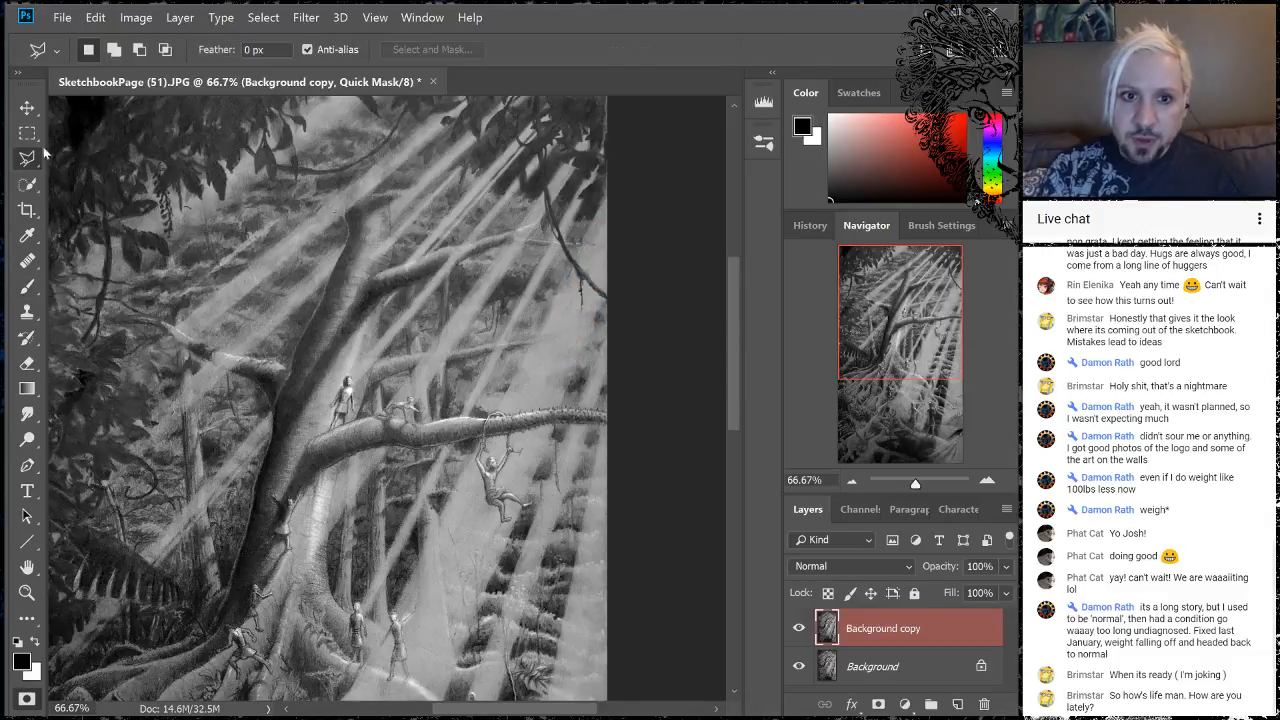
{"action": "left_click", "coordinate": [612, 178]}
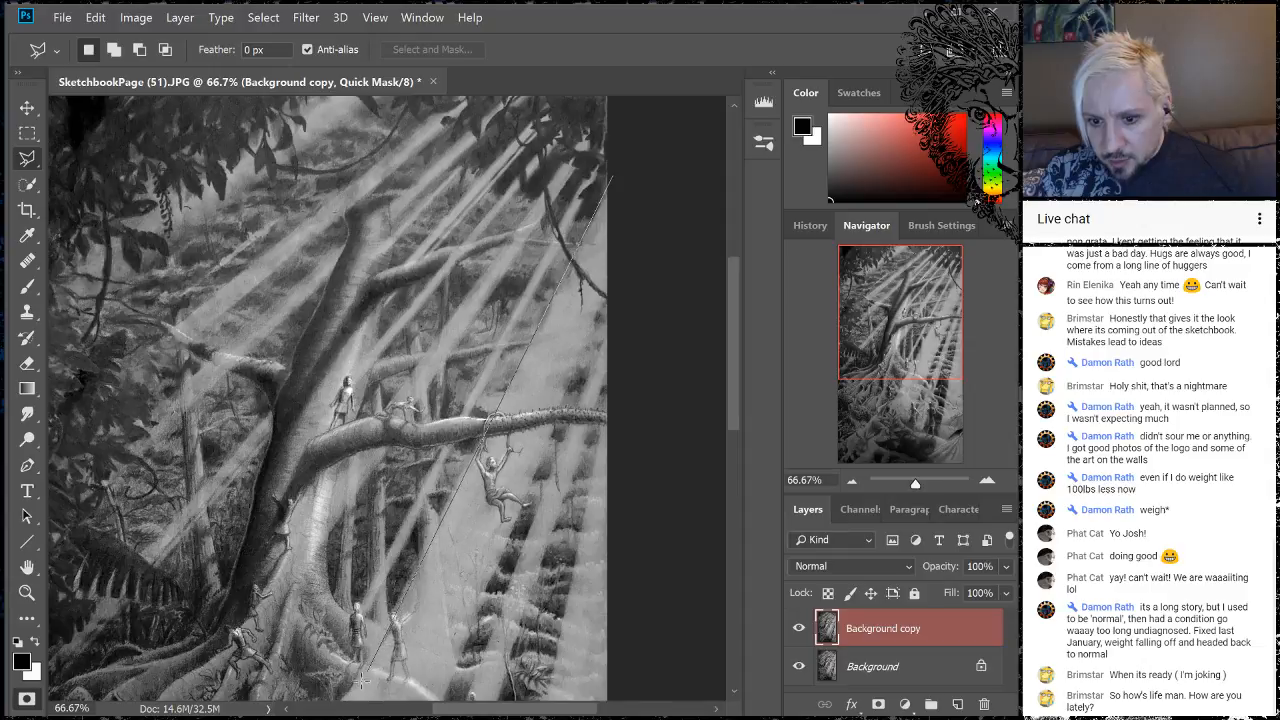
{"action": "scroll", "coordinate": [344, 700], "scroll_direction": "down", "scroll_amount": 2}
{"action": "scroll", "coordinate": [330, 690], "scroll_direction": "down", "scroll_amount": 2}
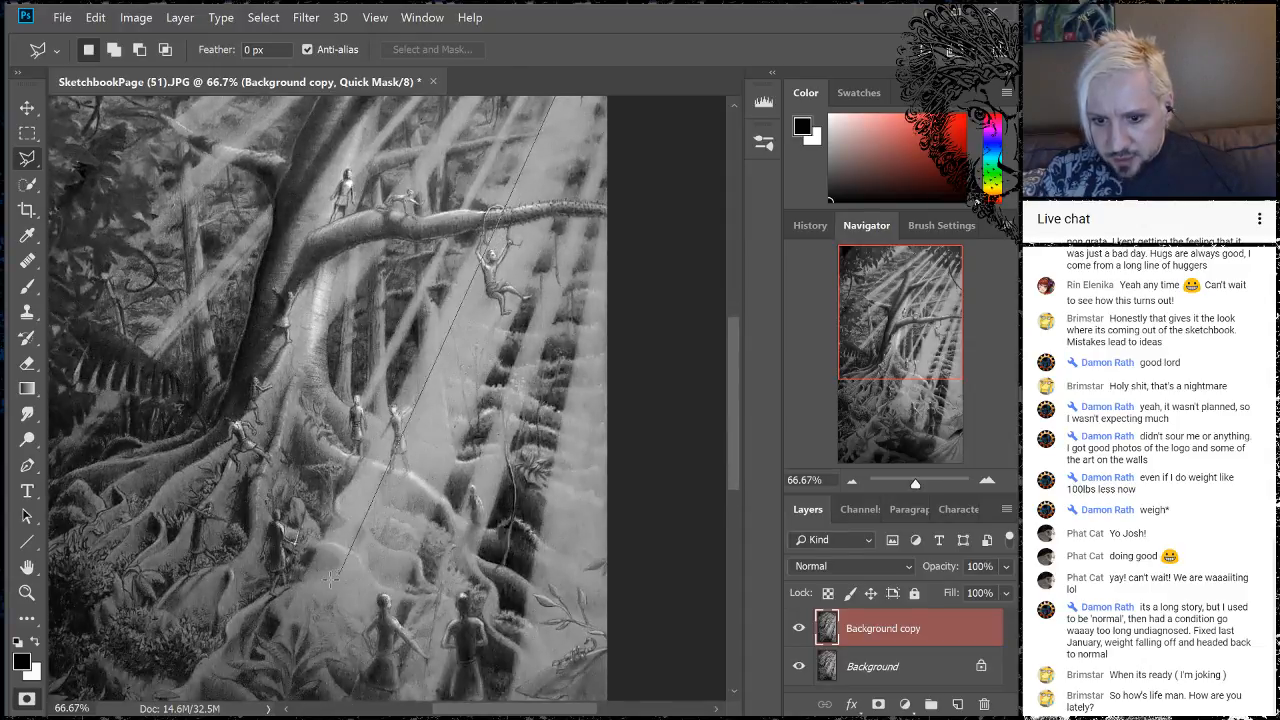
{"action": "left_click", "coordinate": [253, 677]}
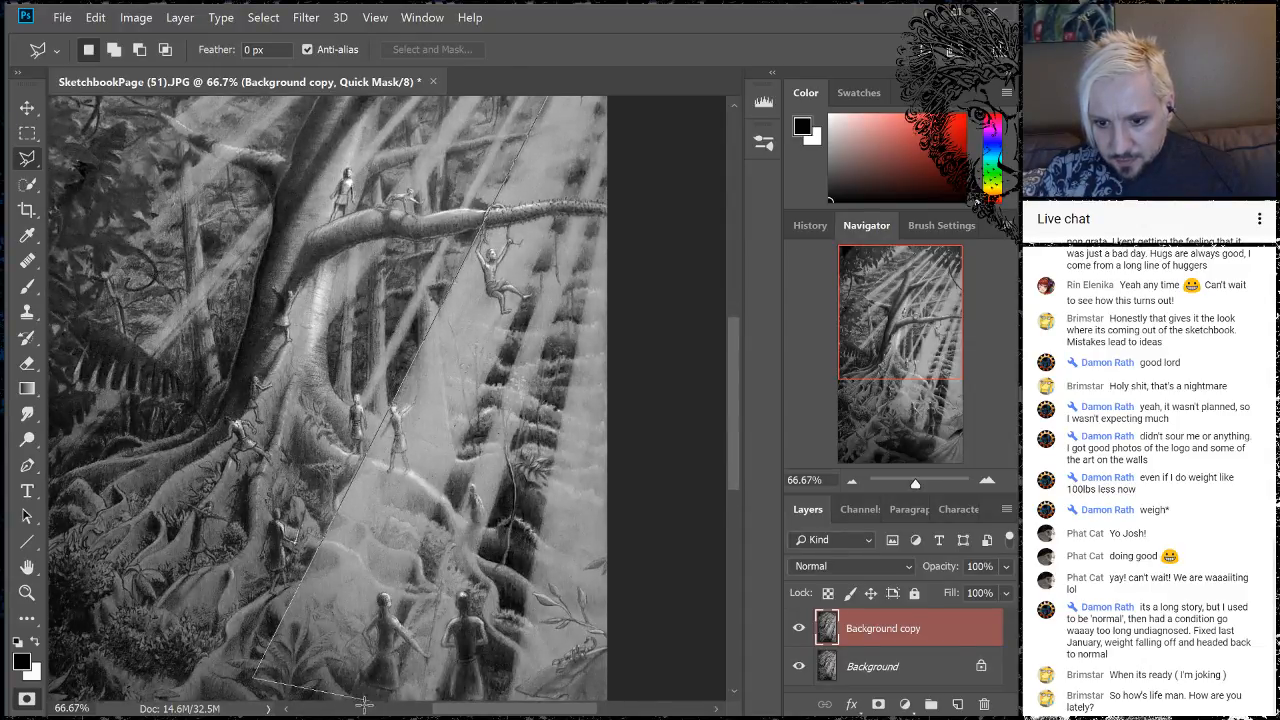
{"action": "scroll", "coordinate": [615, 300], "scroll_direction": "up", "scroll_amount": 4}
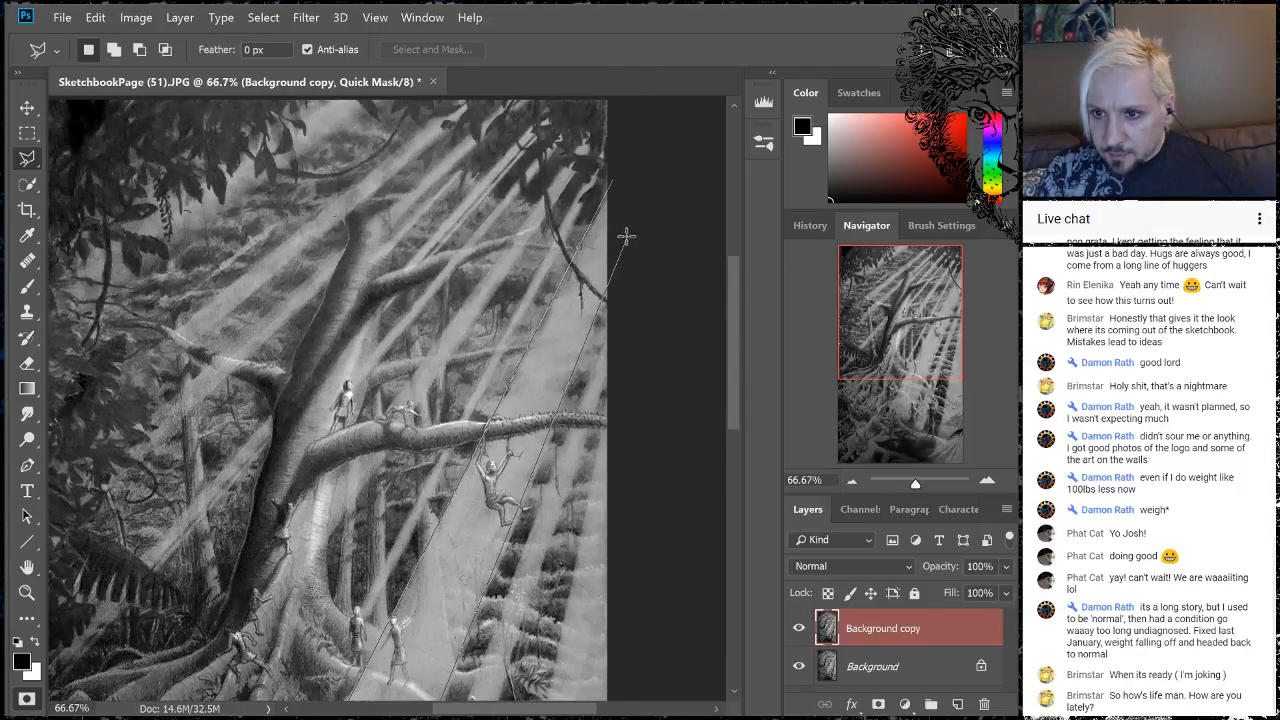
{"action": "left_click", "coordinate": [606, 202]}
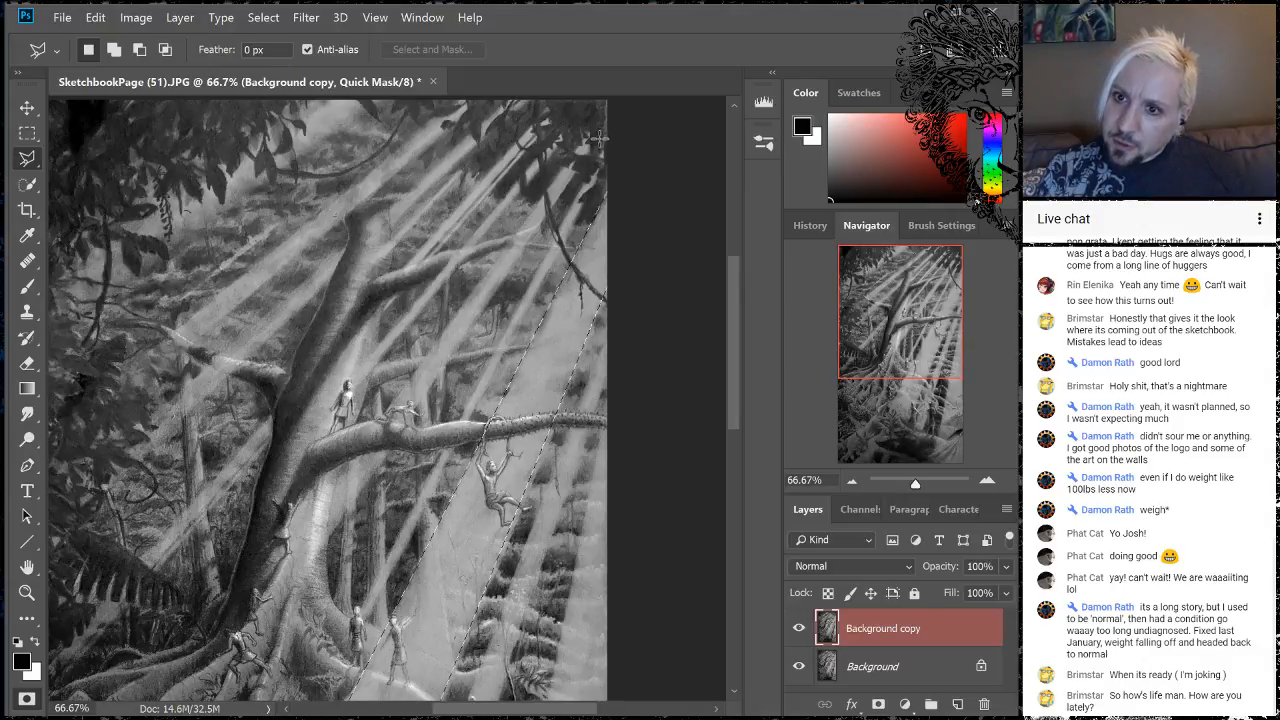
- Select the narrow light ray running from the upper right foliage past the reclining branch figure to the trunk's base with the Polygonal Lasso
{"action": "left_click", "coordinate": [606, 130]}
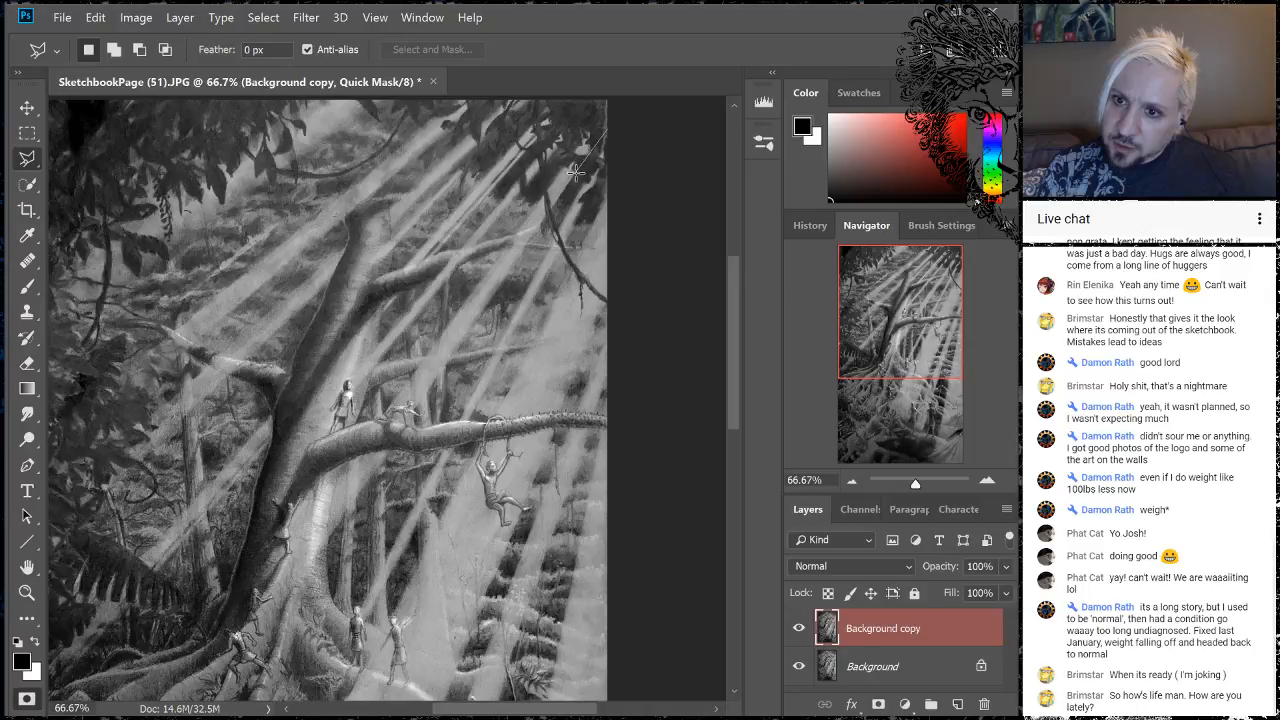
{"action": "left_click", "coordinate": [257, 641]}
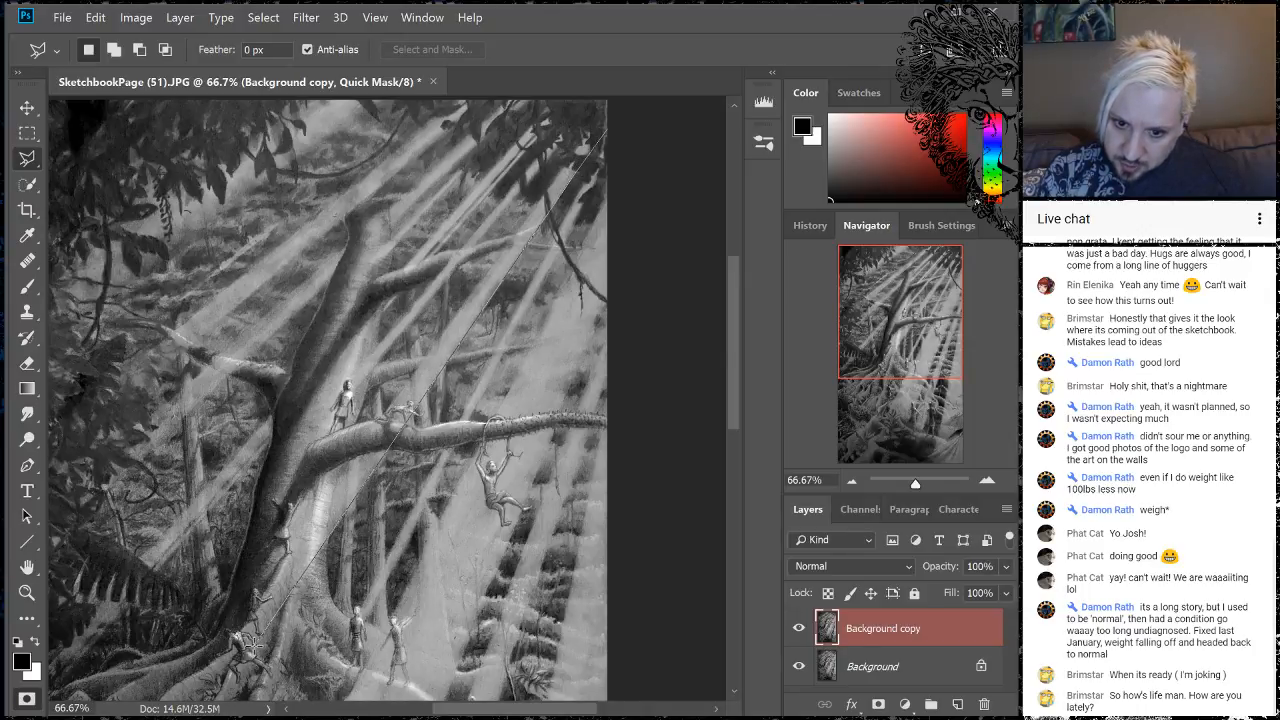
{"action": "left_click", "coordinate": [199, 668]}
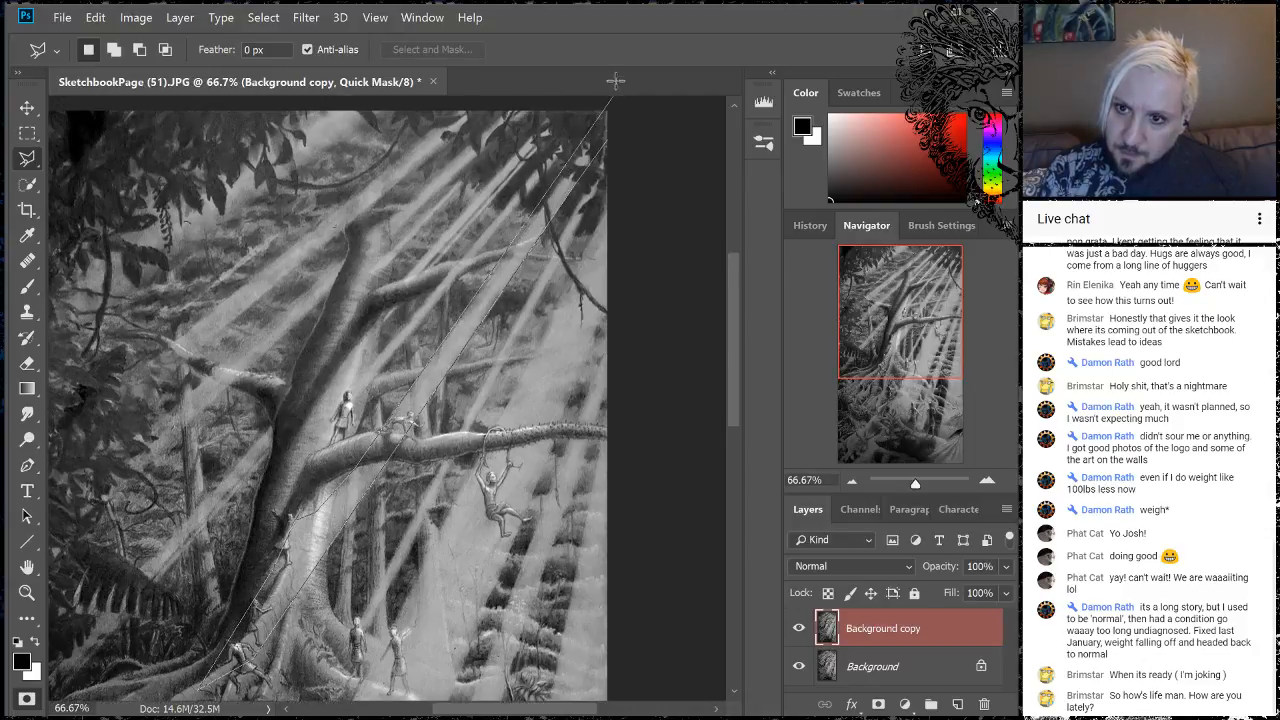
{"action": "left_click", "coordinate": [605, 128]}
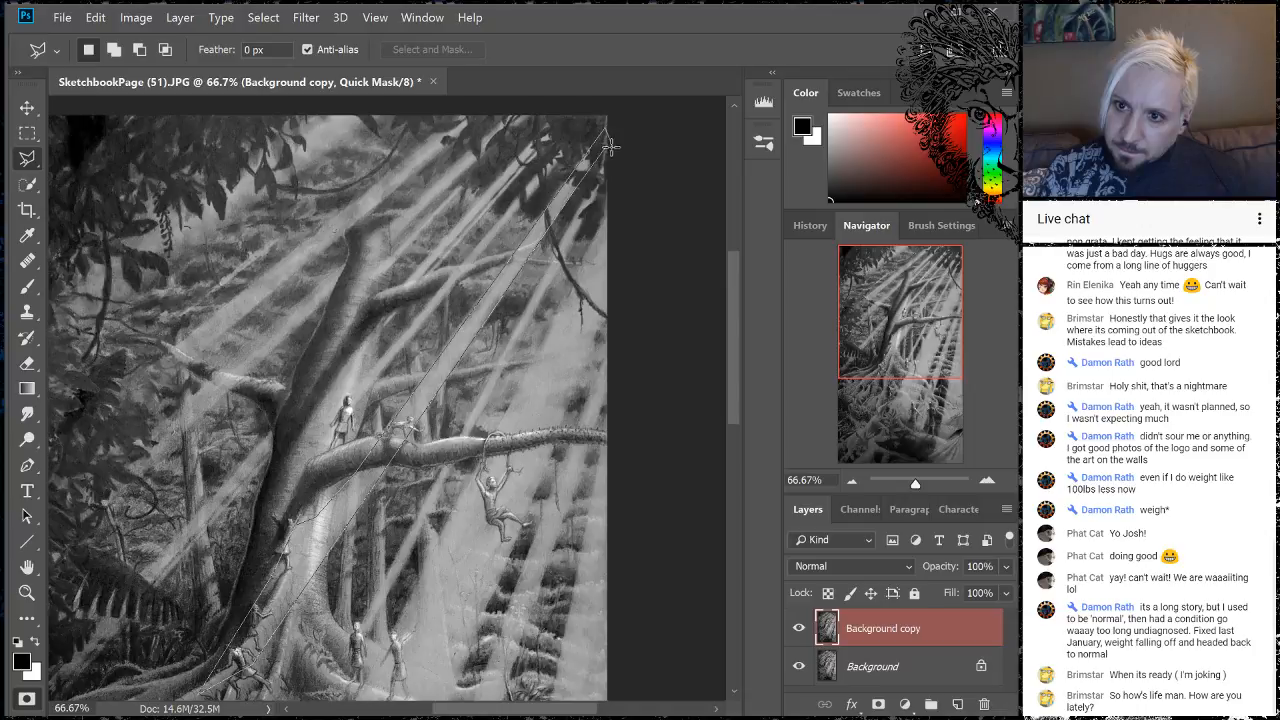
{"action": "left_click", "coordinate": [608, 143]}
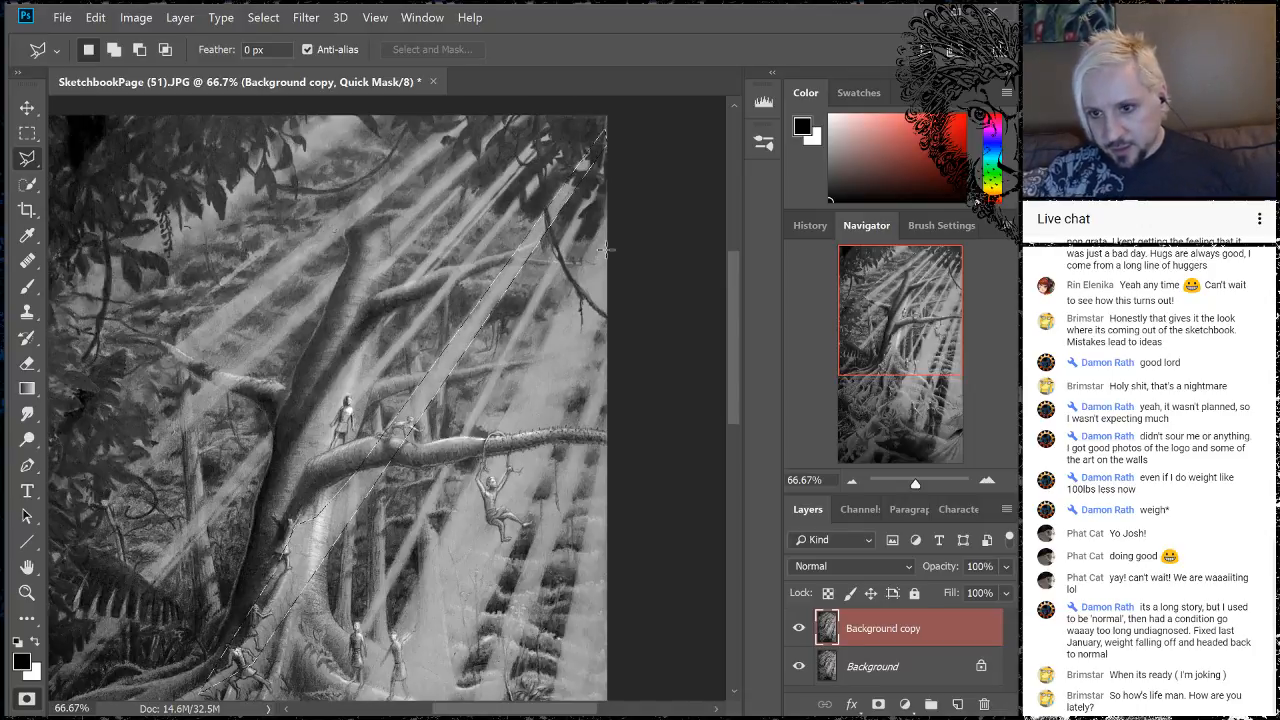
- Add the wide light ray behind the swinging figure to the selection, from the drawing's right edge down to the foreground roots
{"action": "left_click", "coordinate": [610, 205], "text": "shift"}
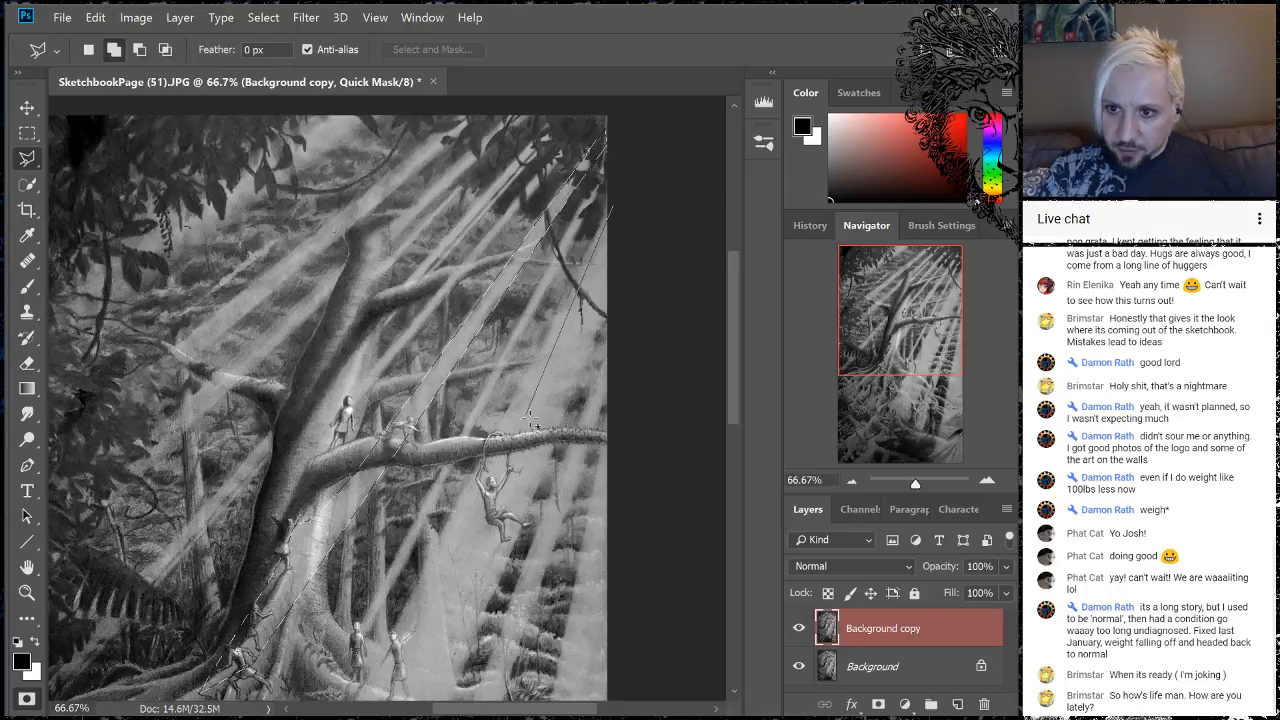
{"action": "scroll", "coordinate": [450, 460], "scroll_direction": "down", "scroll_amount": 3}
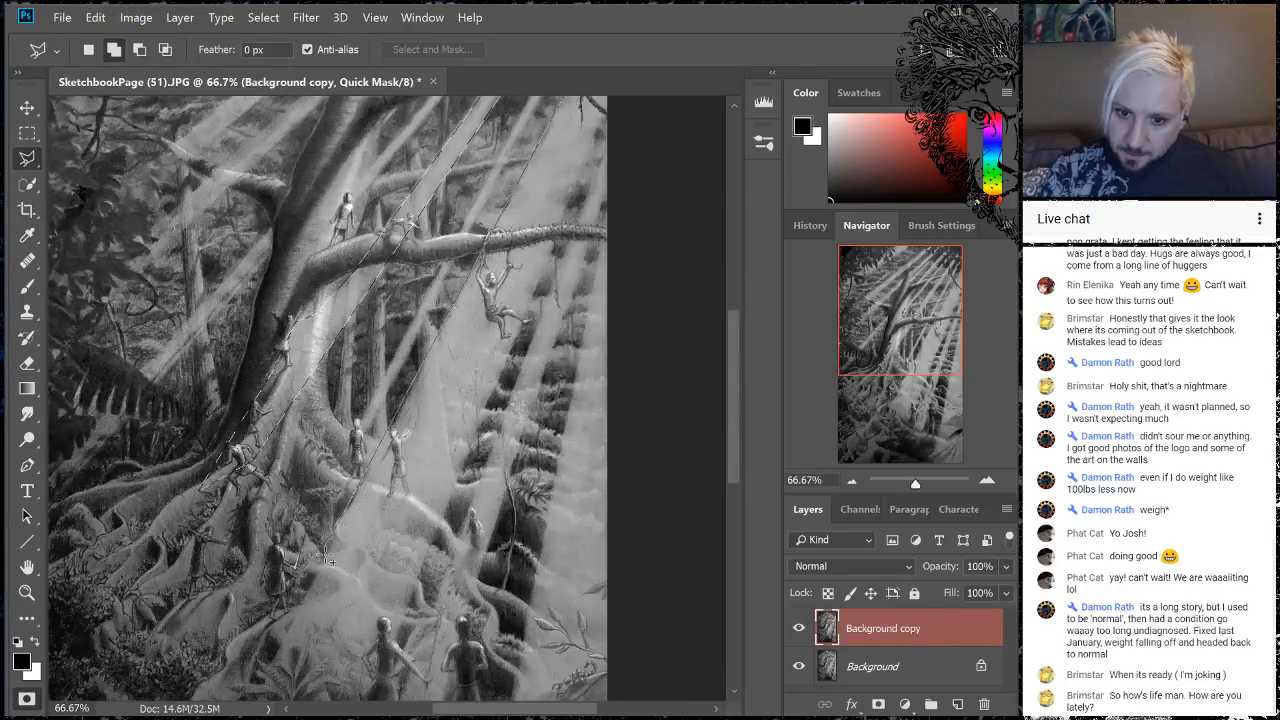
{"action": "left_click", "coordinate": [263, 686]}
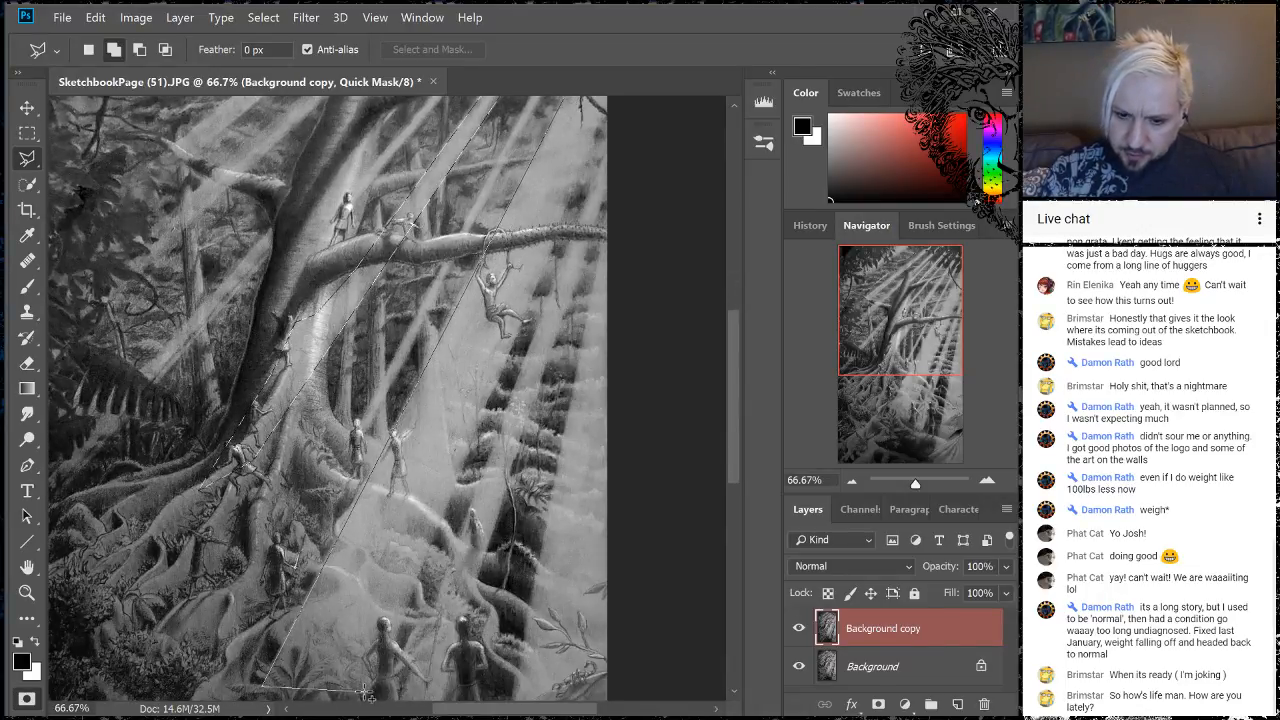
{"action": "left_click", "coordinate": [364, 689]}
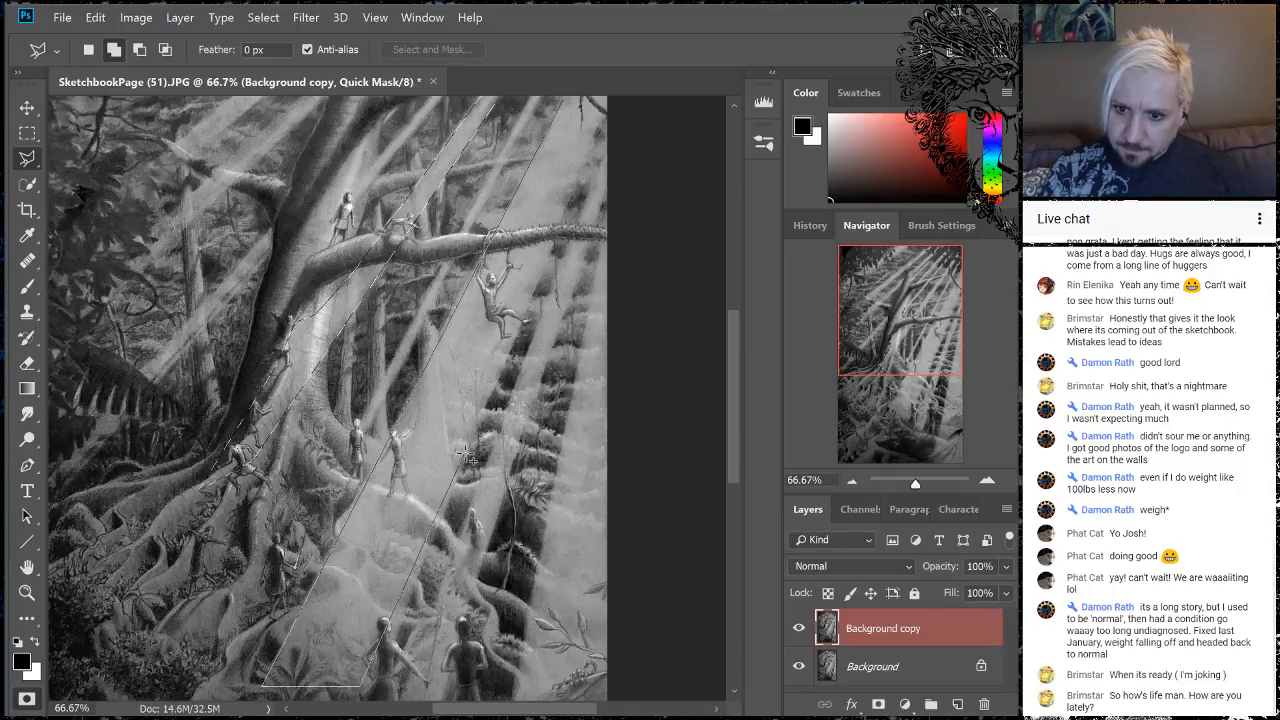
{"action": "scroll", "coordinate": [560, 280], "scroll_direction": "up", "scroll_amount": 1}
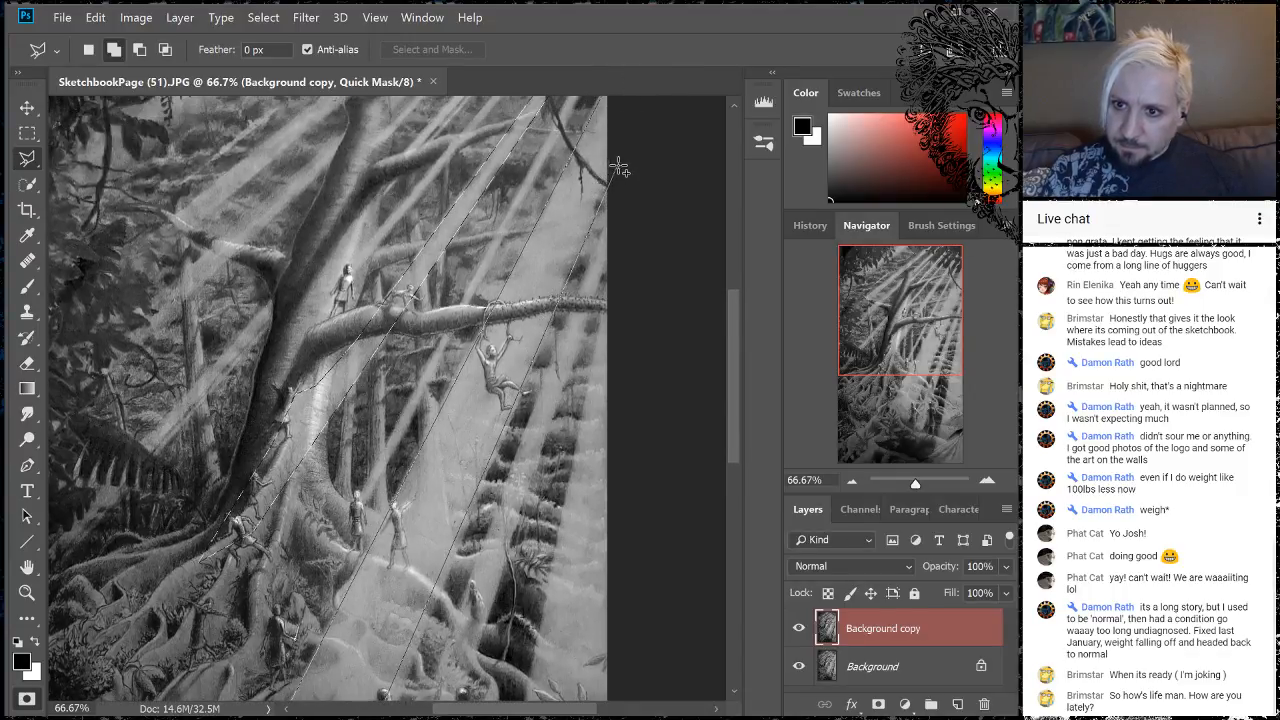
{"action": "left_click", "coordinate": [623, 142]}
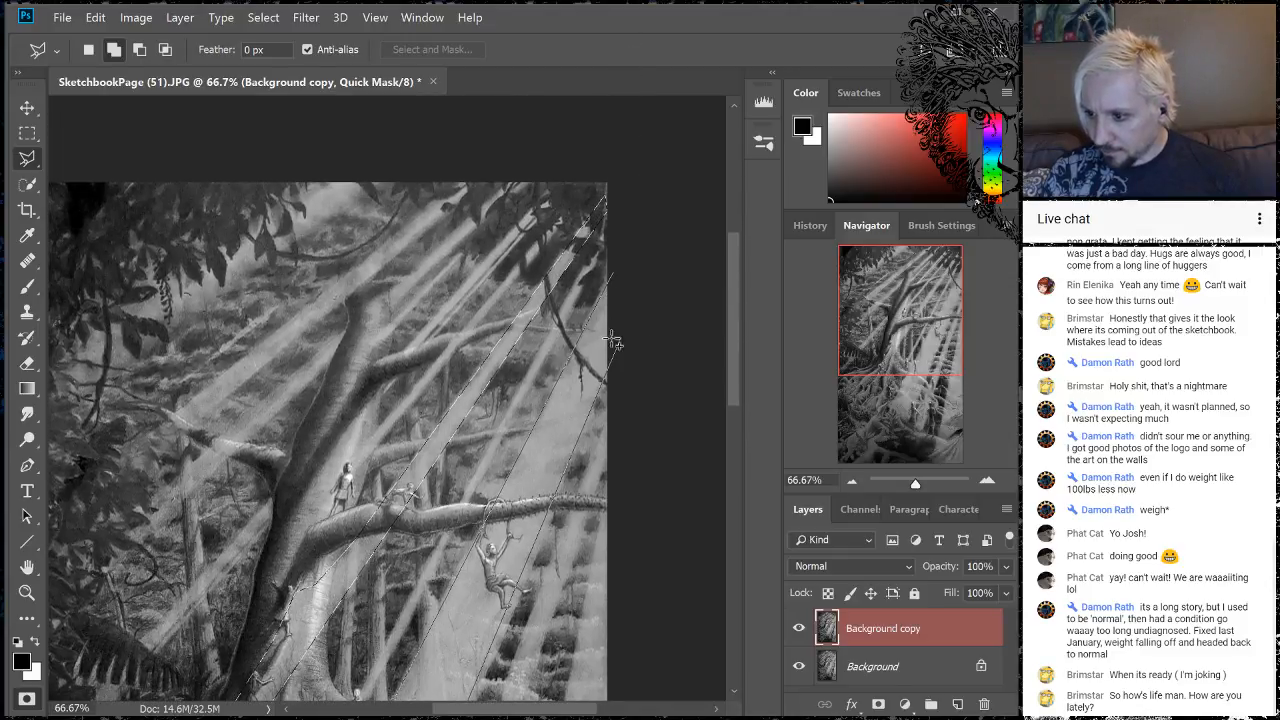
{"action": "left_click", "coordinate": [620, 352]}
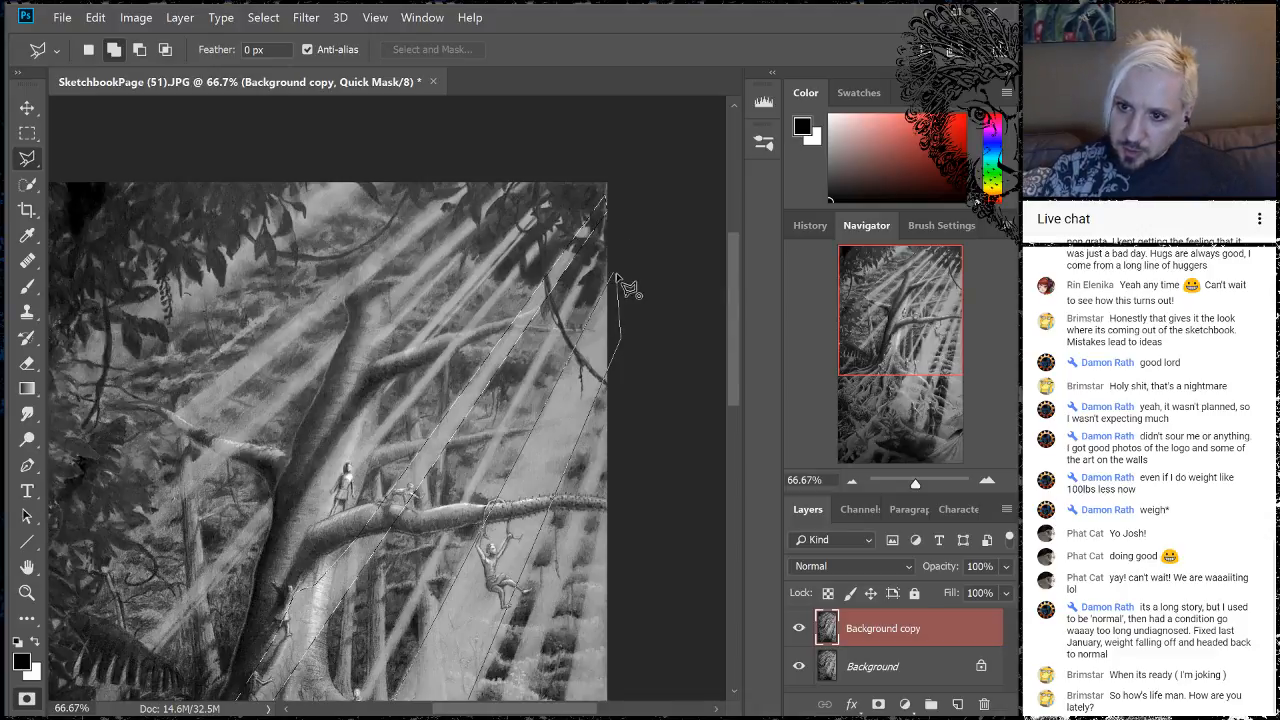
{"action": "double_click", "coordinate": [614, 271]}
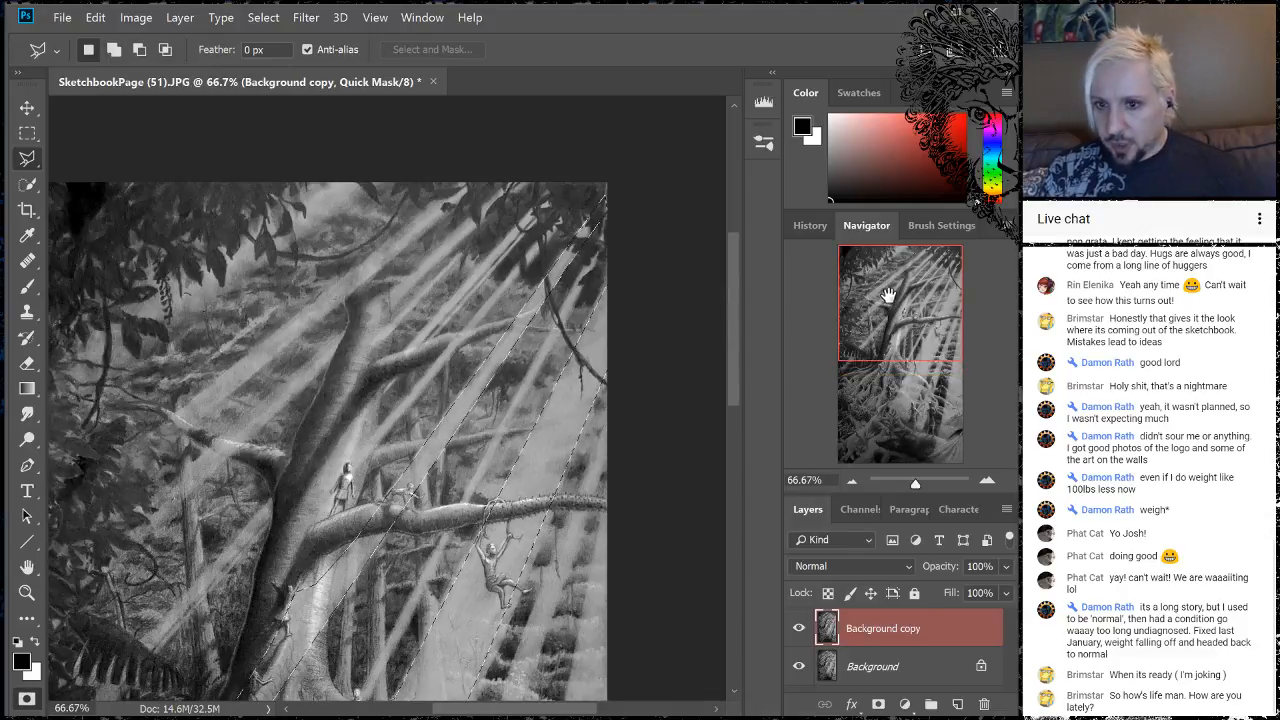
- Add the light ray running from the upper right foliage down to the figure standing on the large branch to the selection
{"action": "left_click_drag", "start_coordinate": [888, 295], "coordinate": [902, 298]}
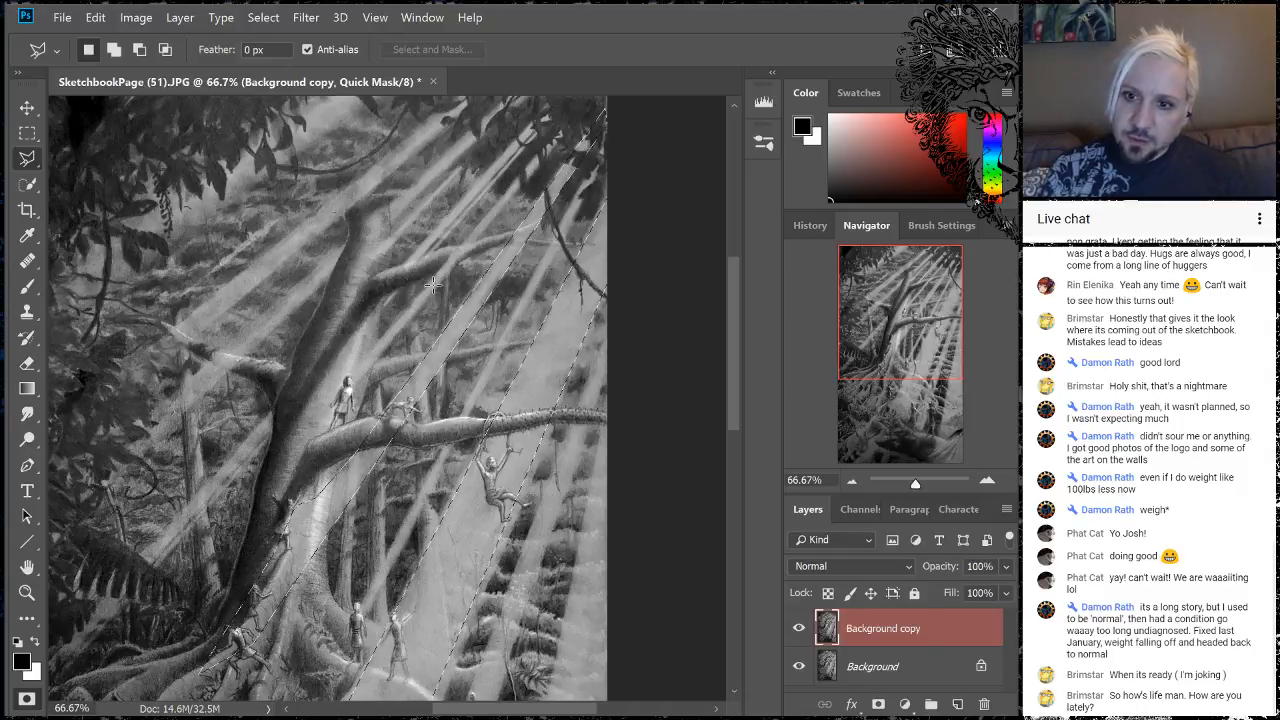
{"action": "key", "text": "shift"}
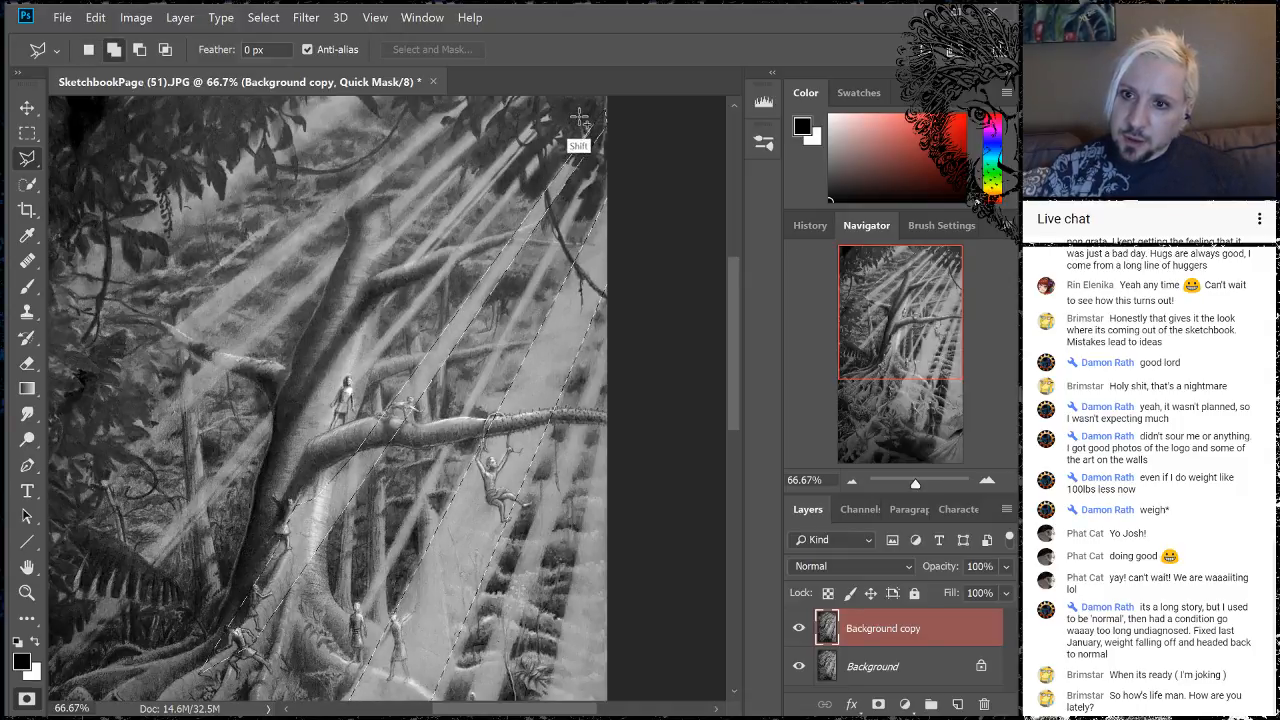
{"action": "left_click", "coordinate": [575, 128], "text": "shift"}
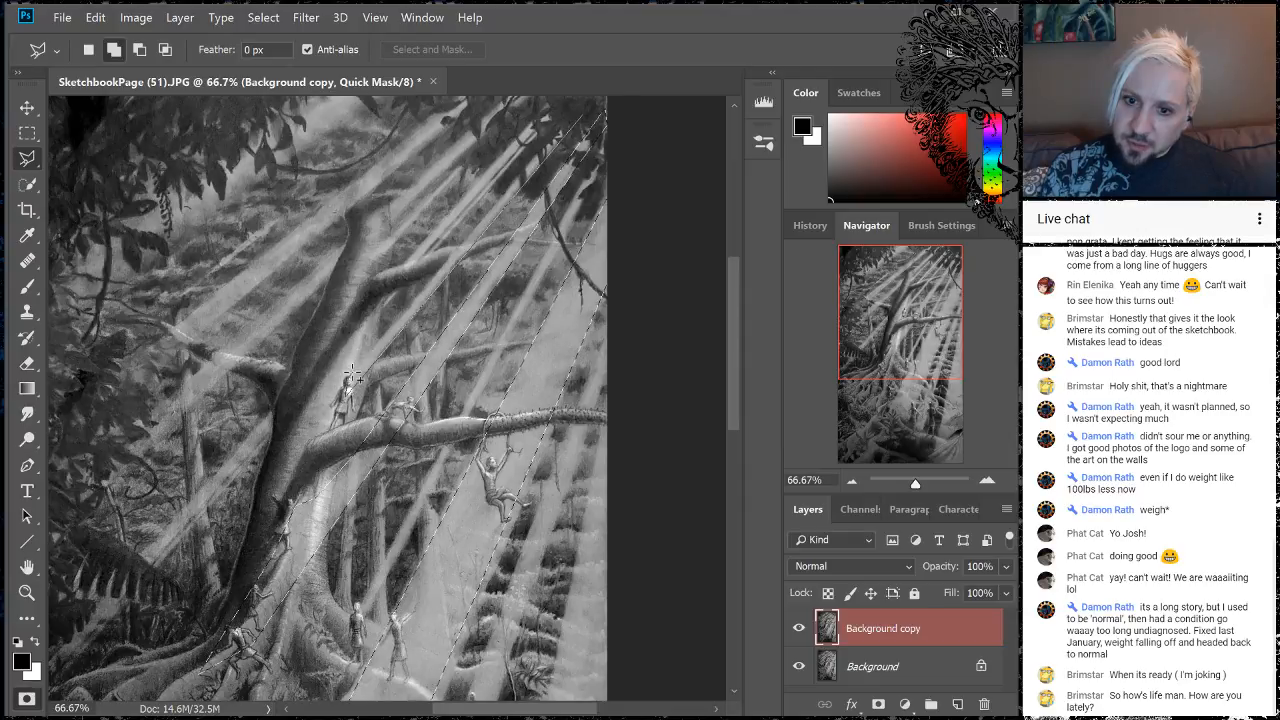
{"action": "left_click", "coordinate": [351, 375]}
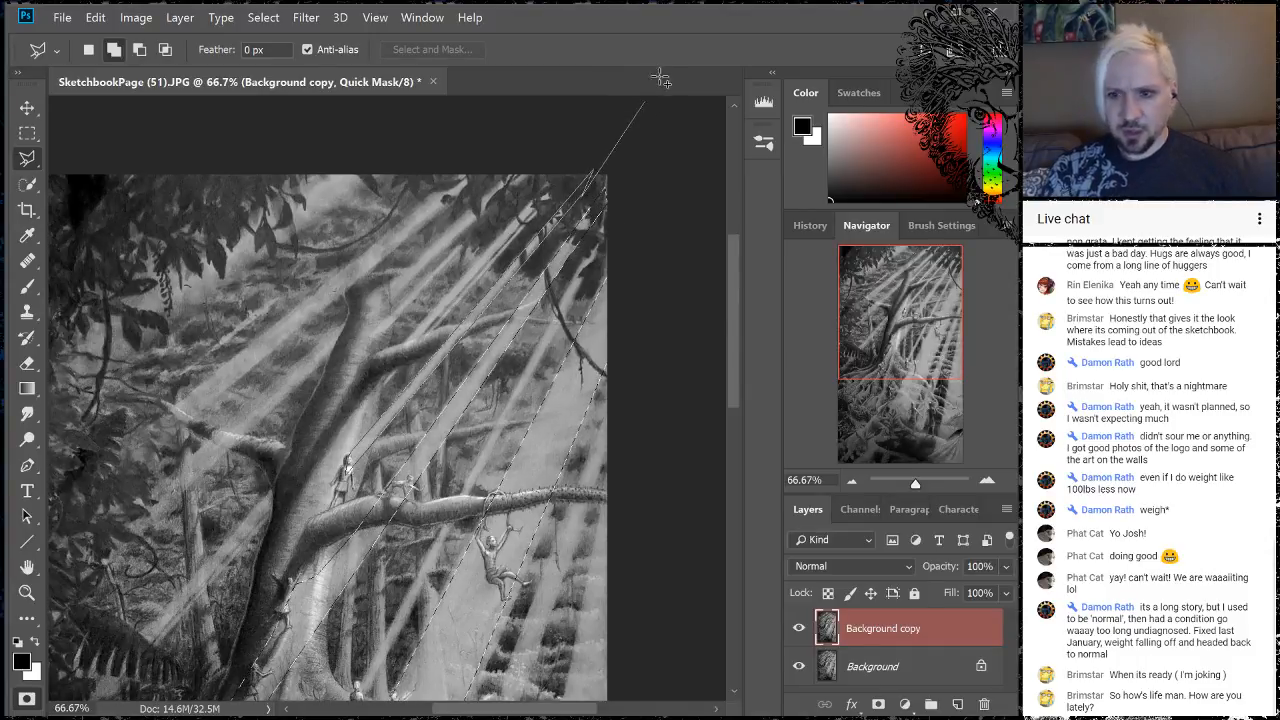
{"action": "double_click", "coordinate": [609, 235]}
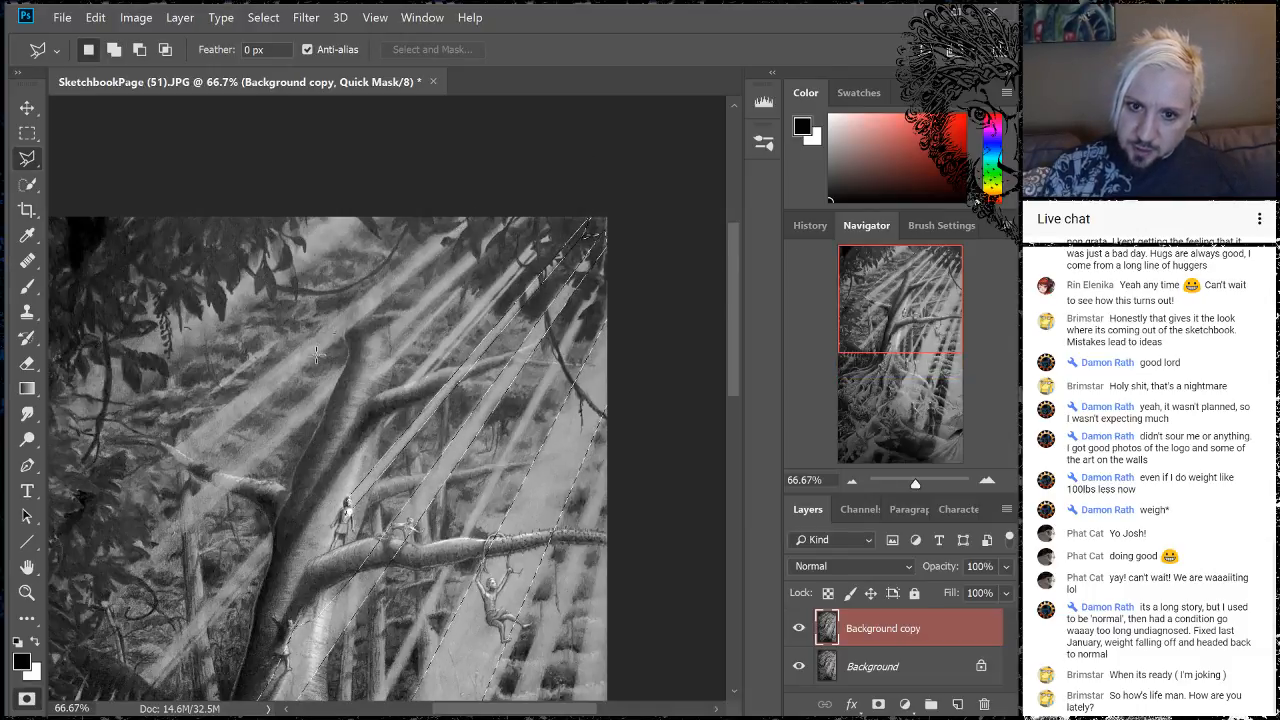
- Add the light ray running from the drawing's upper edge diagonally down to the foliage beside the thin left-hand branch to the selection
{"action": "left_click", "coordinate": [495, 212], "text": "shift"}
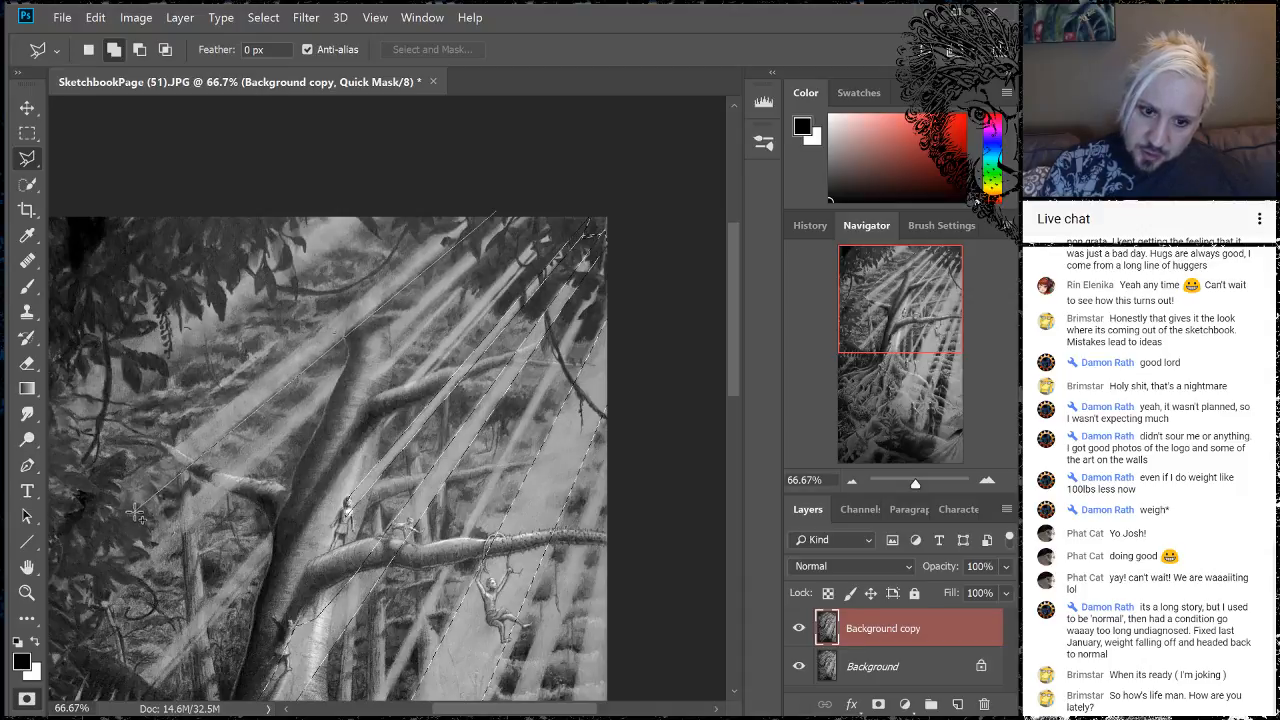
{"action": "left_click", "coordinate": [132, 505]}
{"action": "left_click", "coordinate": [116, 494]}
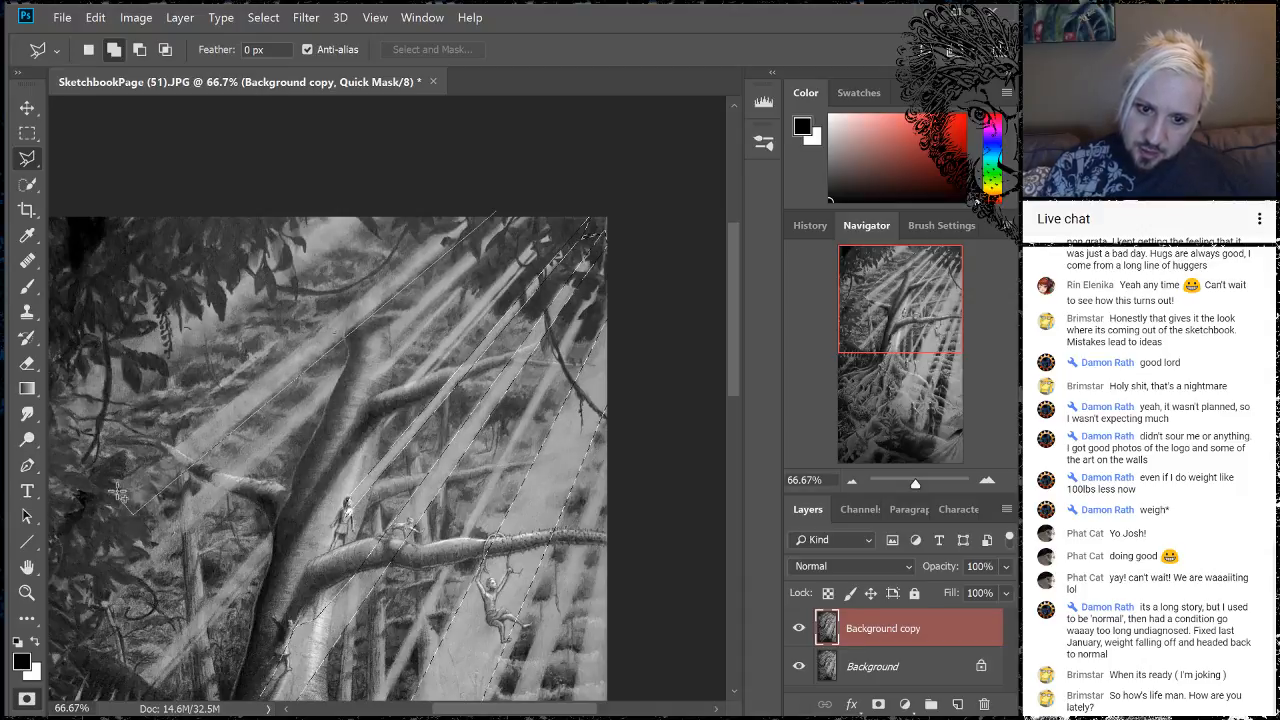
{"action": "left_click", "coordinate": [483, 203]}
{"action": "left_click", "coordinate": [507, 220]}
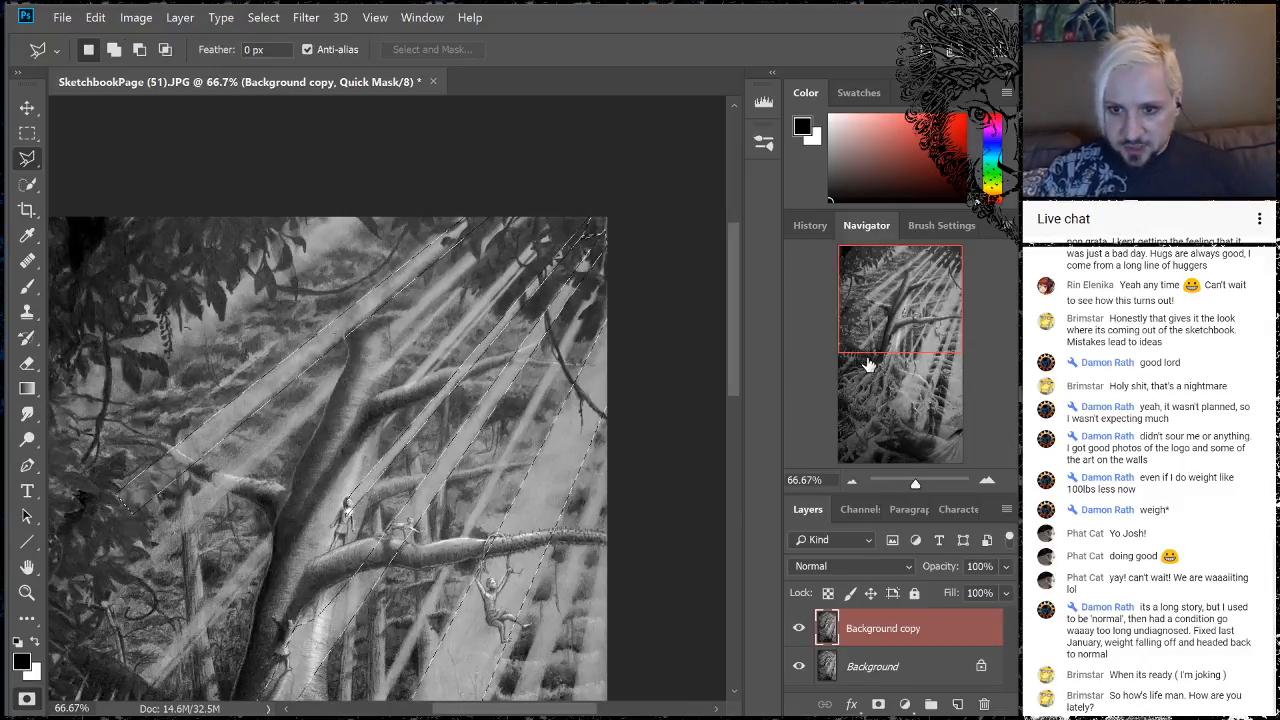
- Try to convert the light ray outlines into a selection by switching Quick Mask mode off and on
{"action": "left_click", "coordinate": [27, 698]}
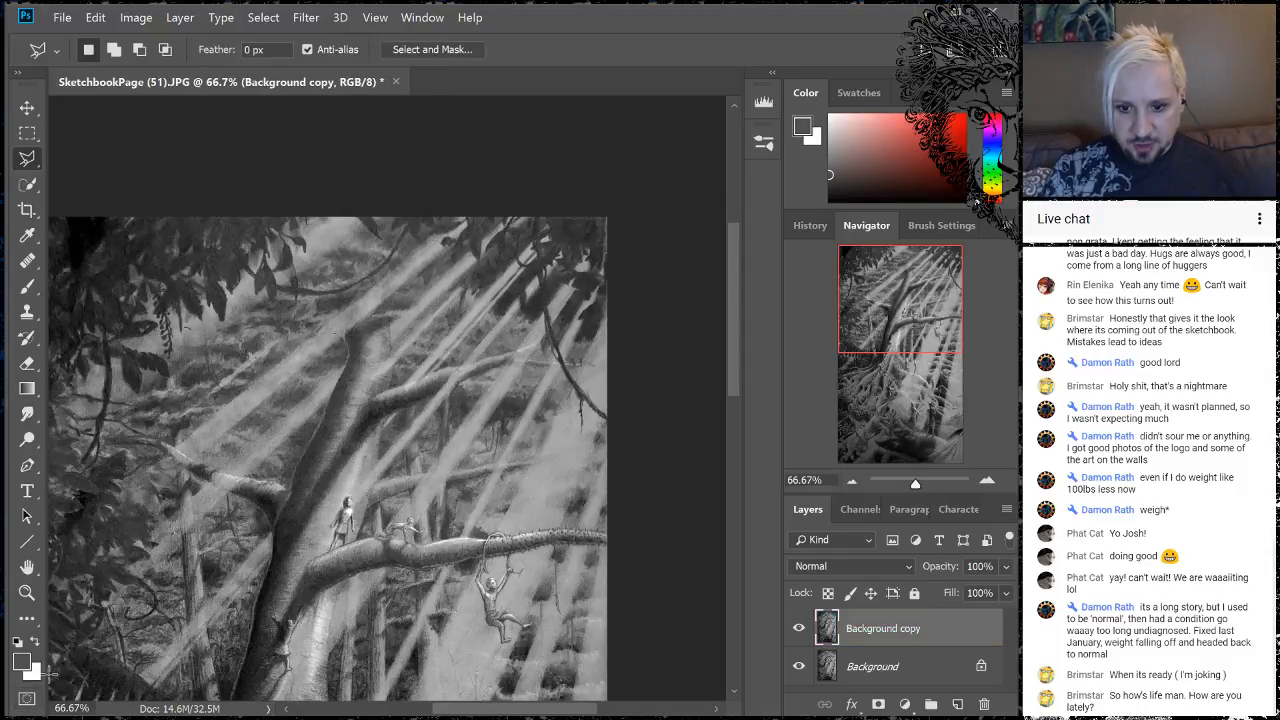
{"action": "left_click_drag", "start_coordinate": [903, 287], "coordinate": [904, 314]}
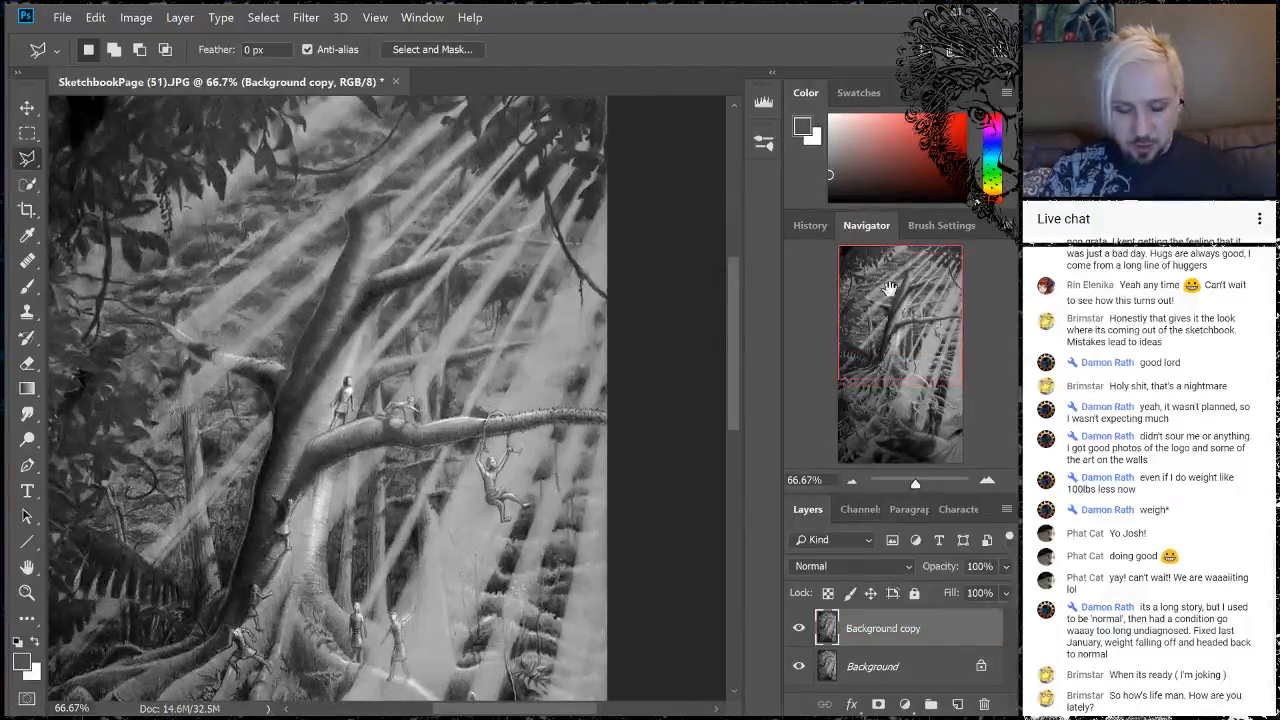
{"action": "key", "text": "q"}
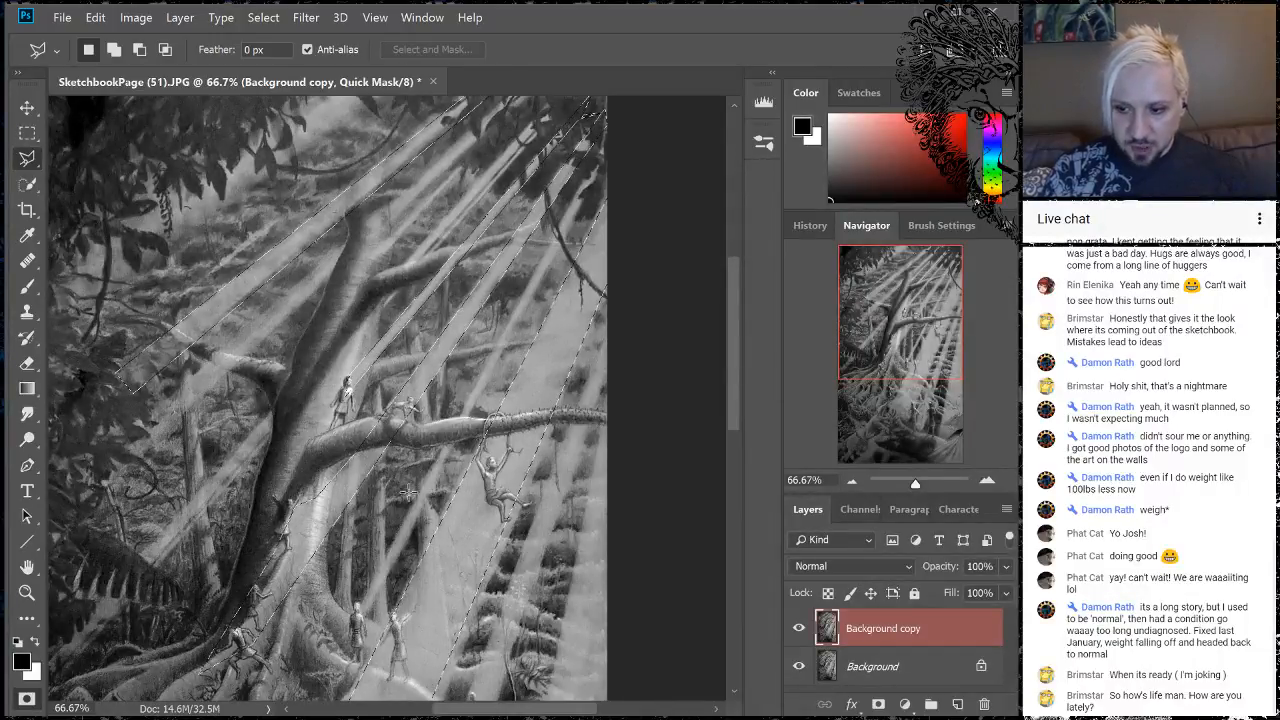
{"action": "left_click", "coordinate": [27, 698]}
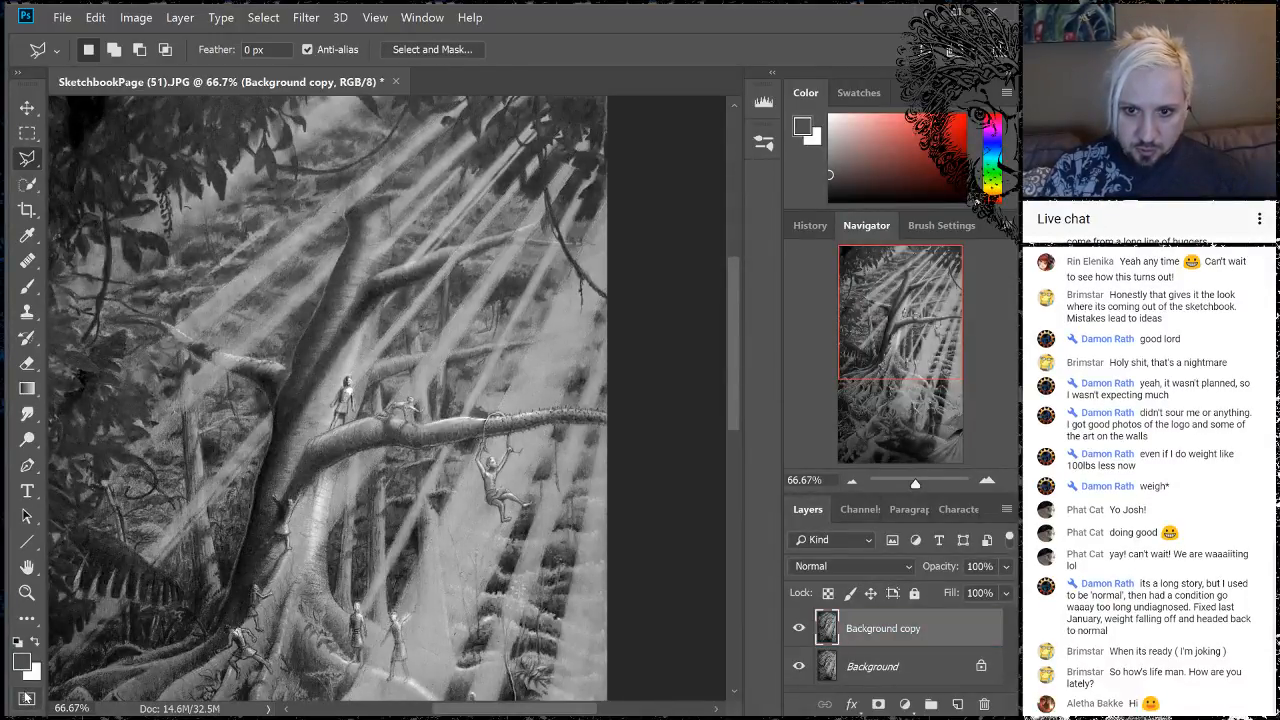
{"action": "left_click", "coordinate": [27, 698]}
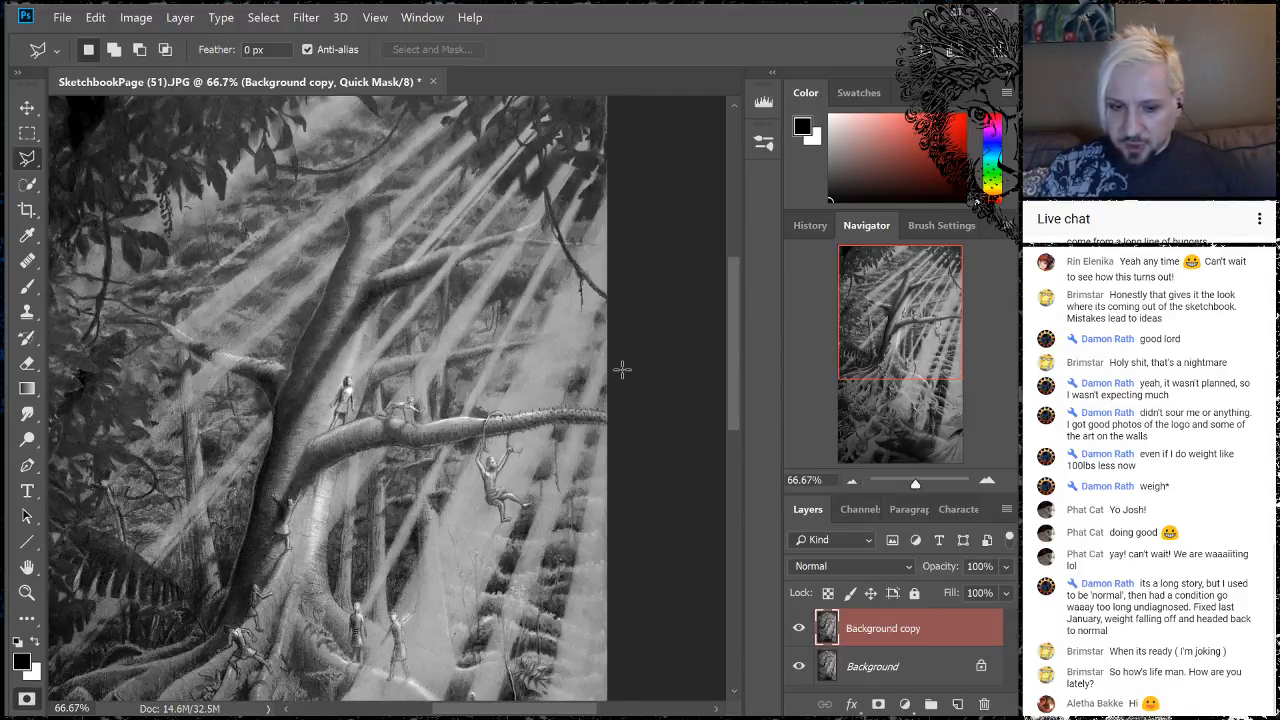
{"action": "left_click", "coordinate": [27, 700]}
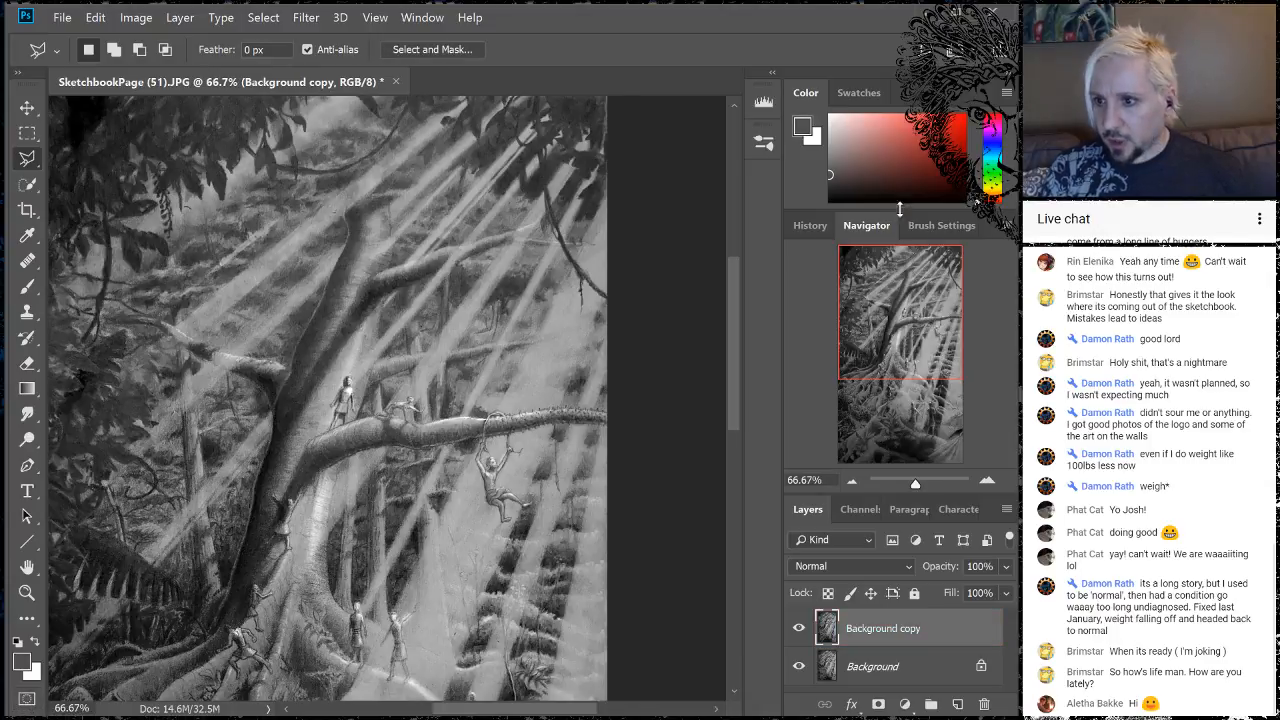
- Revert the document history to the last Polygonal Lasso state, before Quick Mask mode was exited
{"action": "left_click", "coordinate": [808, 226]}
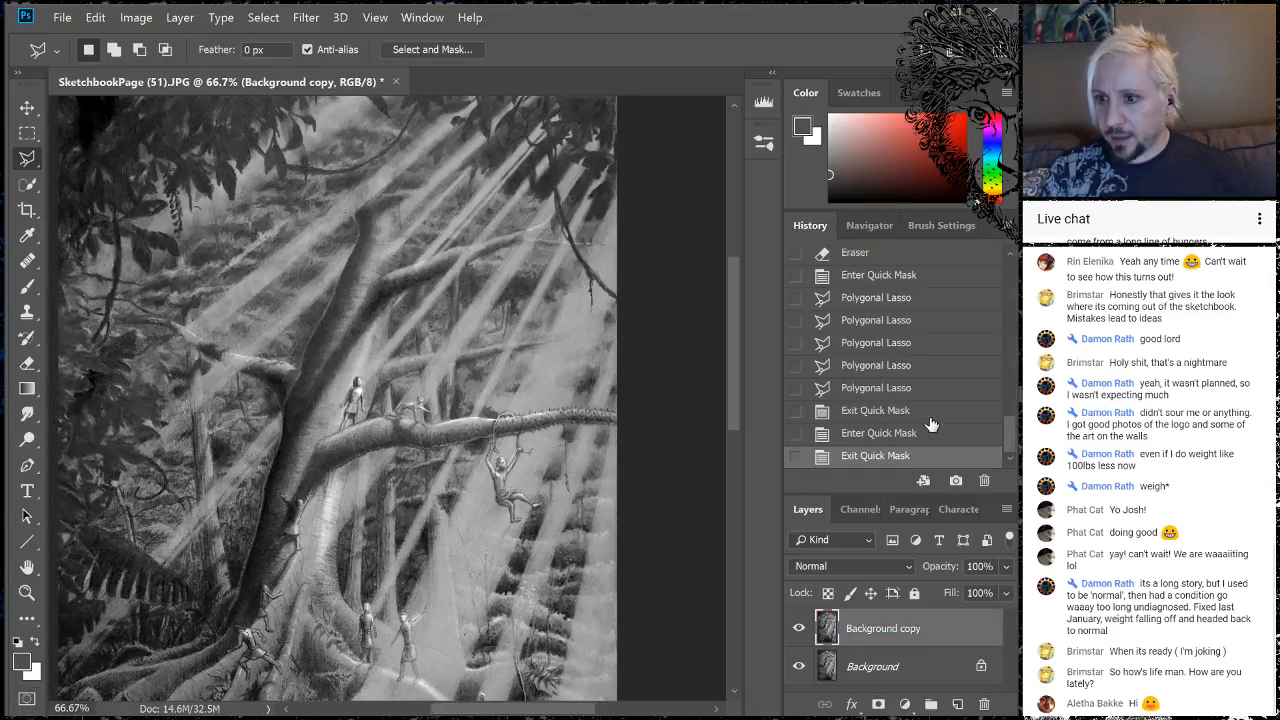
{"action": "left_click", "coordinate": [876, 433]}
{"action": "left_click", "coordinate": [878, 411]}
{"action": "left_click", "coordinate": [877, 389]}
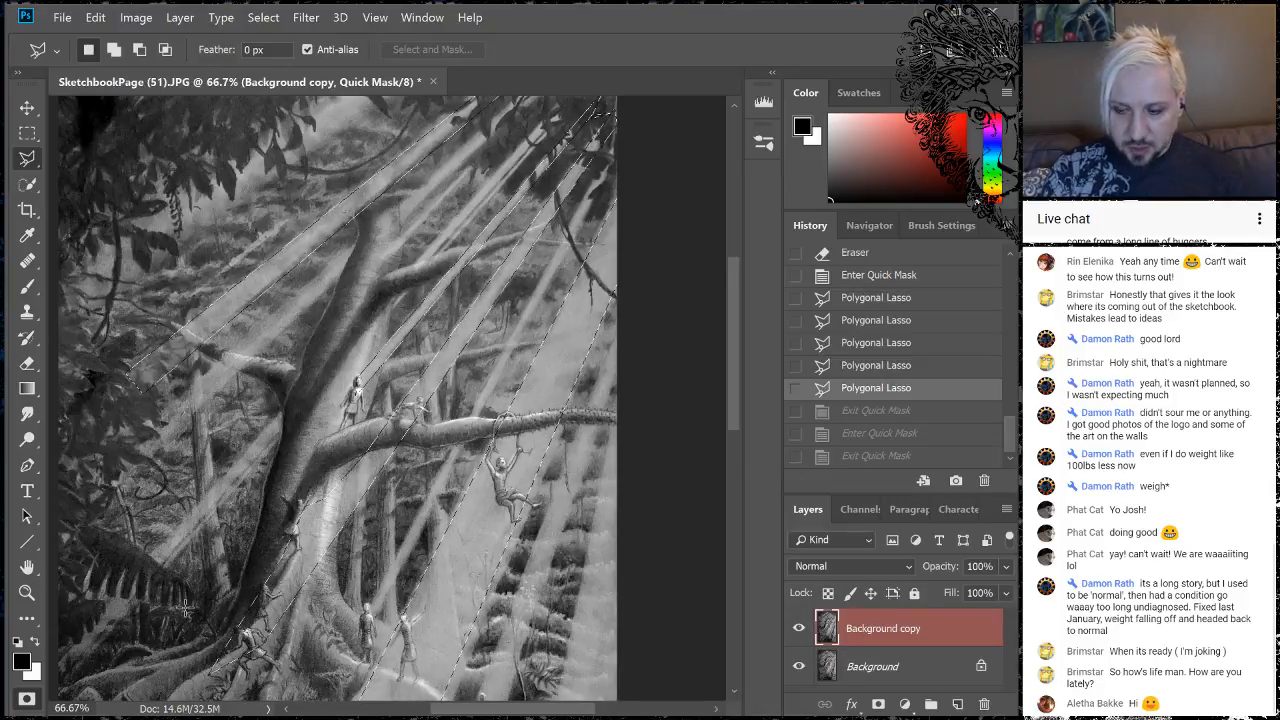
- Fill the selected light rays in the Quick Mask with a black-to-white linear gradient fading from the upper right corner to the roots, and deselect
{"action": "left_click", "coordinate": [27, 390]}
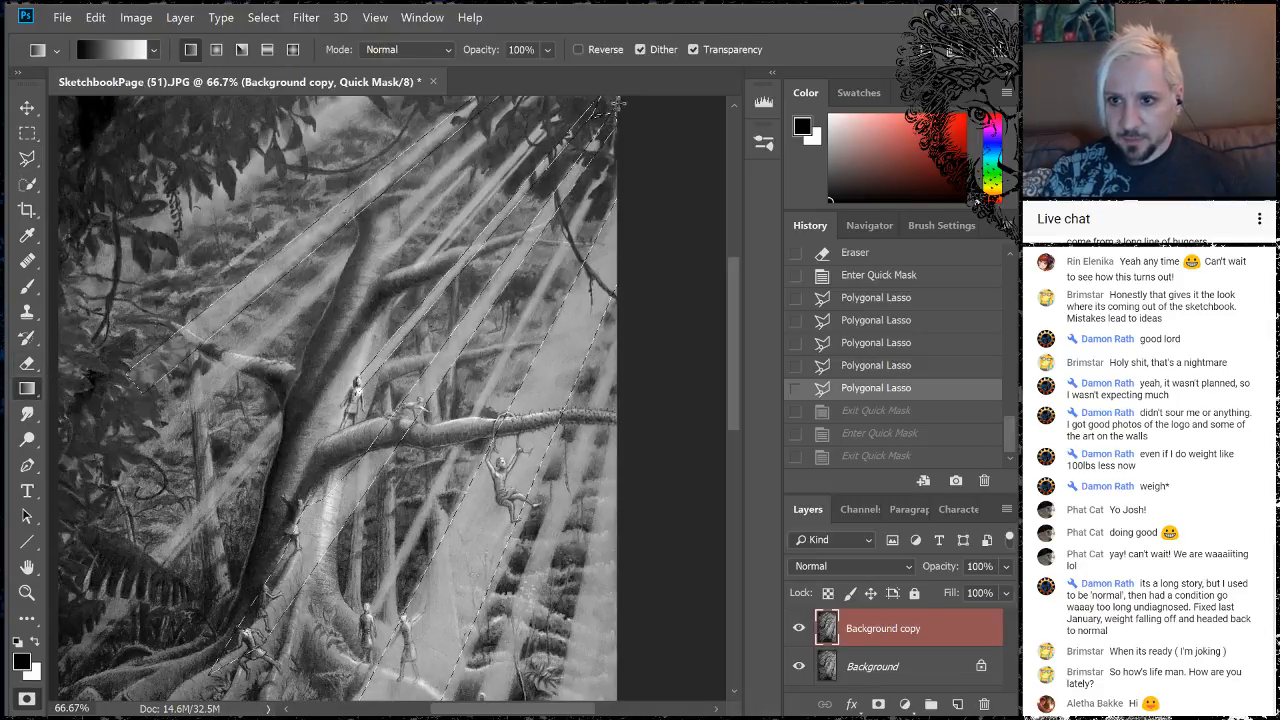
{"action": "left_click_drag", "start_coordinate": [623, 104], "coordinate": [208, 674]}
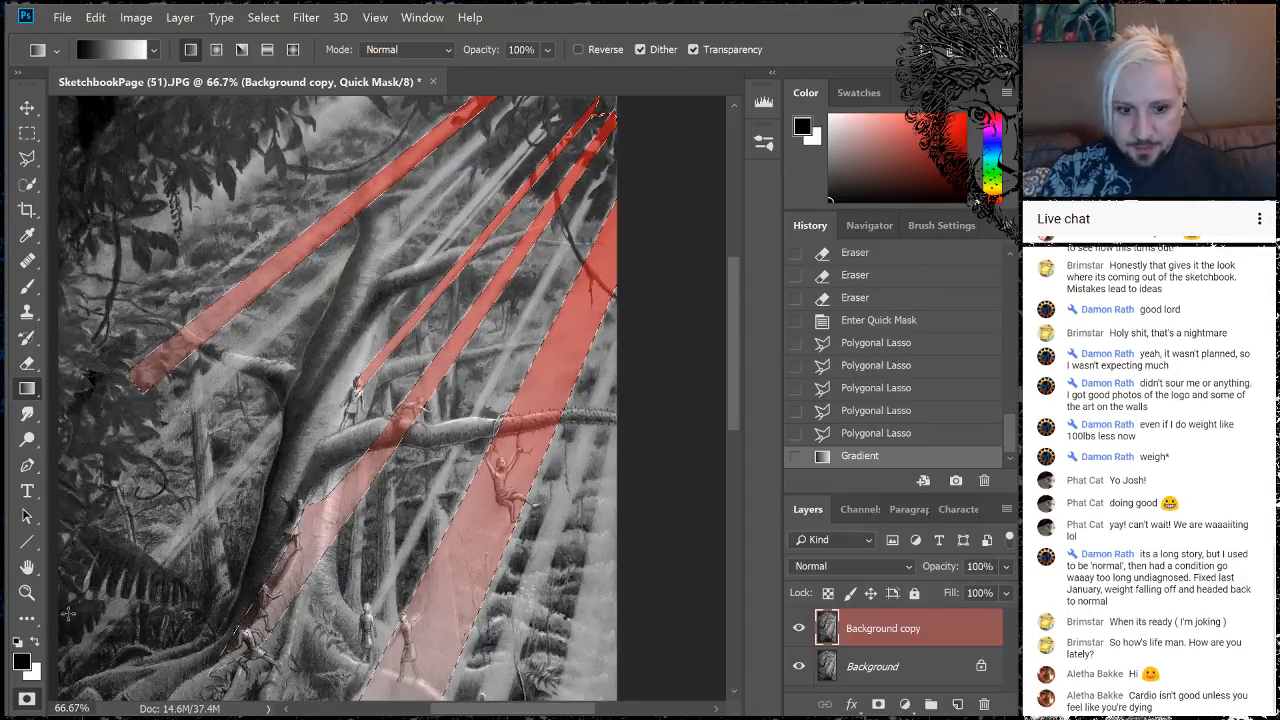
{"action": "key", "text": "ctrl+d"}
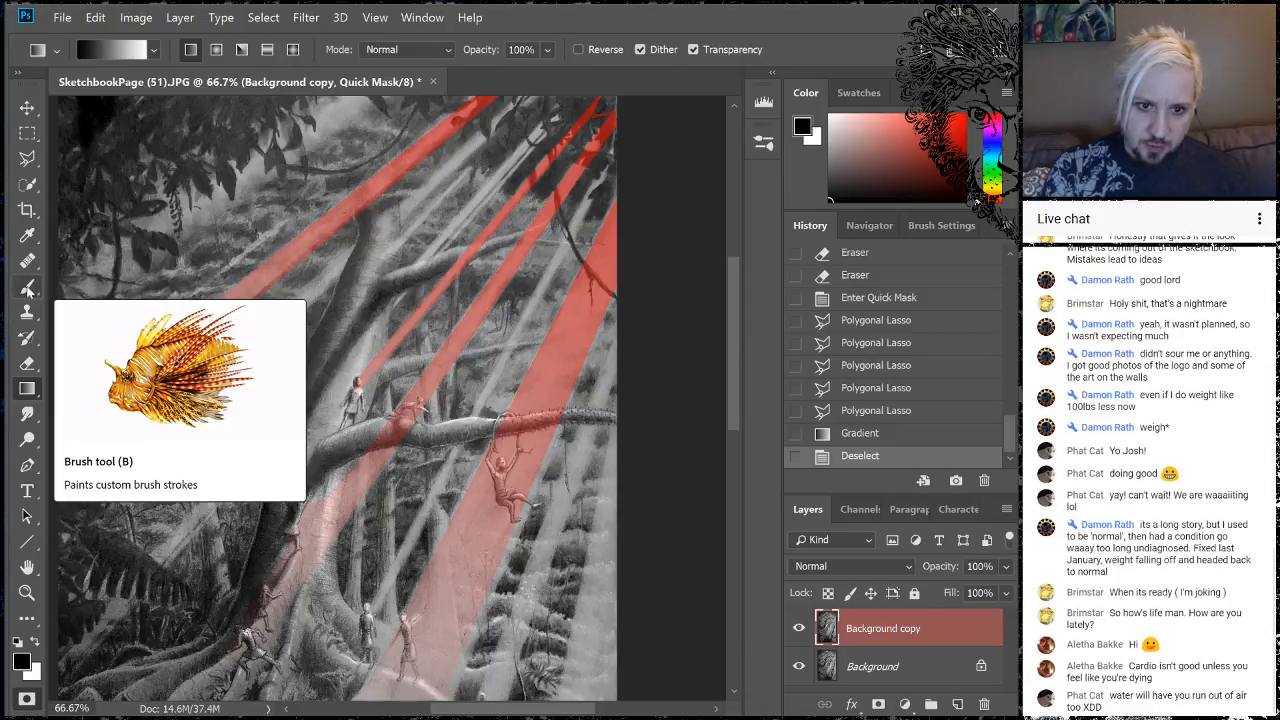
- Set up the soft Brush at 40 px with white as the foreground colour for editing the Quick Mask
{"action": "left_click", "coordinate": [27, 287]}
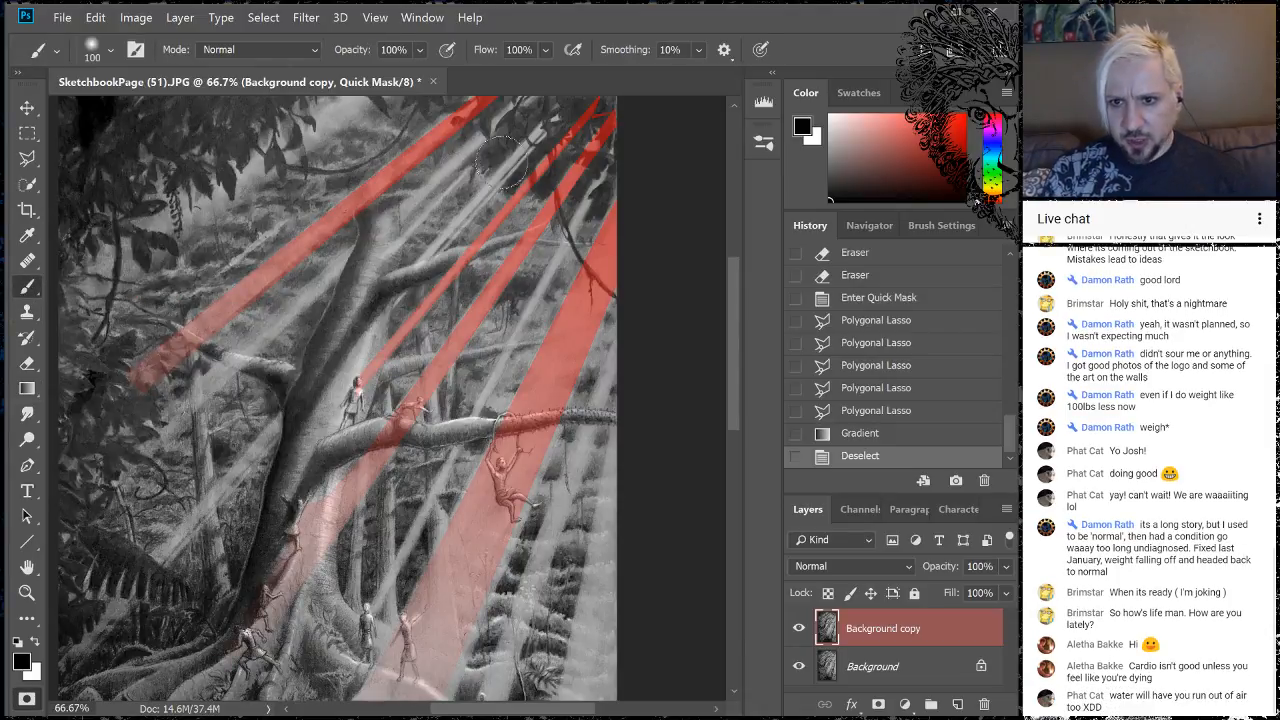
{"action": "key", "text": "bracketleft"}
{"action": "key", "text": "bracketleft"}
{"action": "key", "text": "bracketleft"}
{"action": "key", "text": "bracketleft"}
{"action": "key", "text": "bracketleft"}
{"action": "key", "text": "bracketleft"}
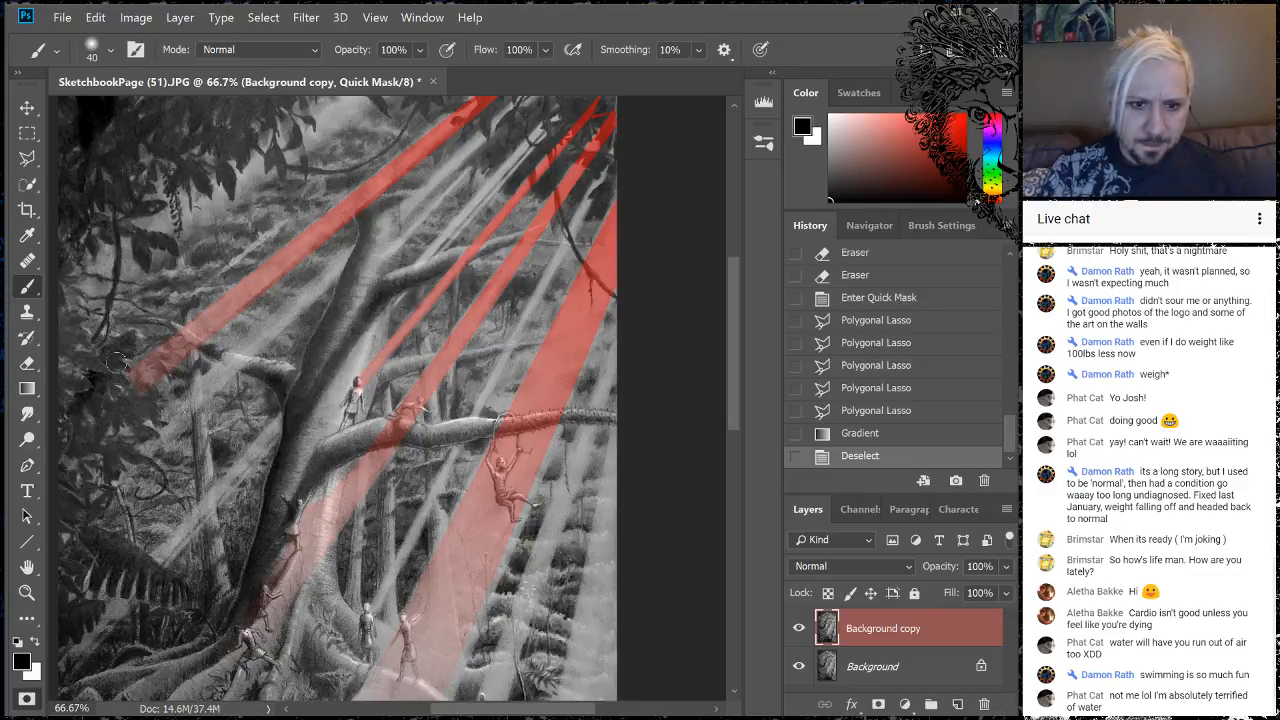
{"action": "left_click", "coordinate": [27, 363]}
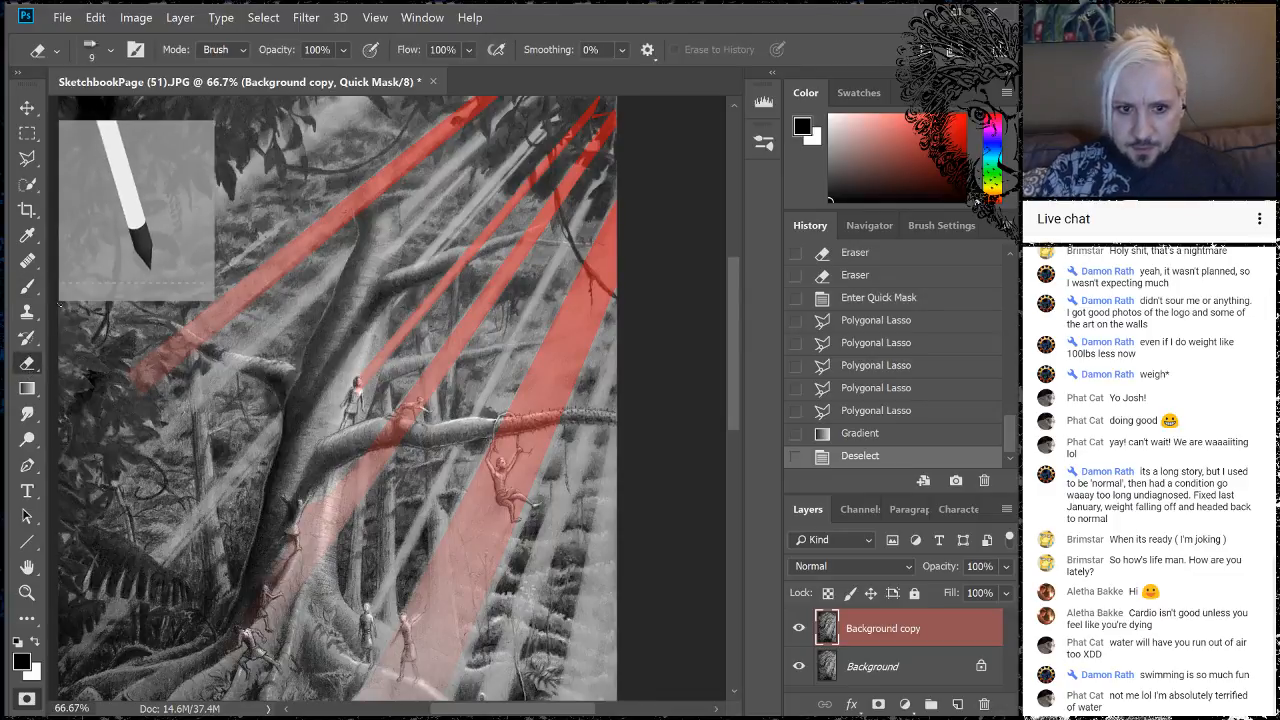
{"action": "left_click", "coordinate": [27, 286]}
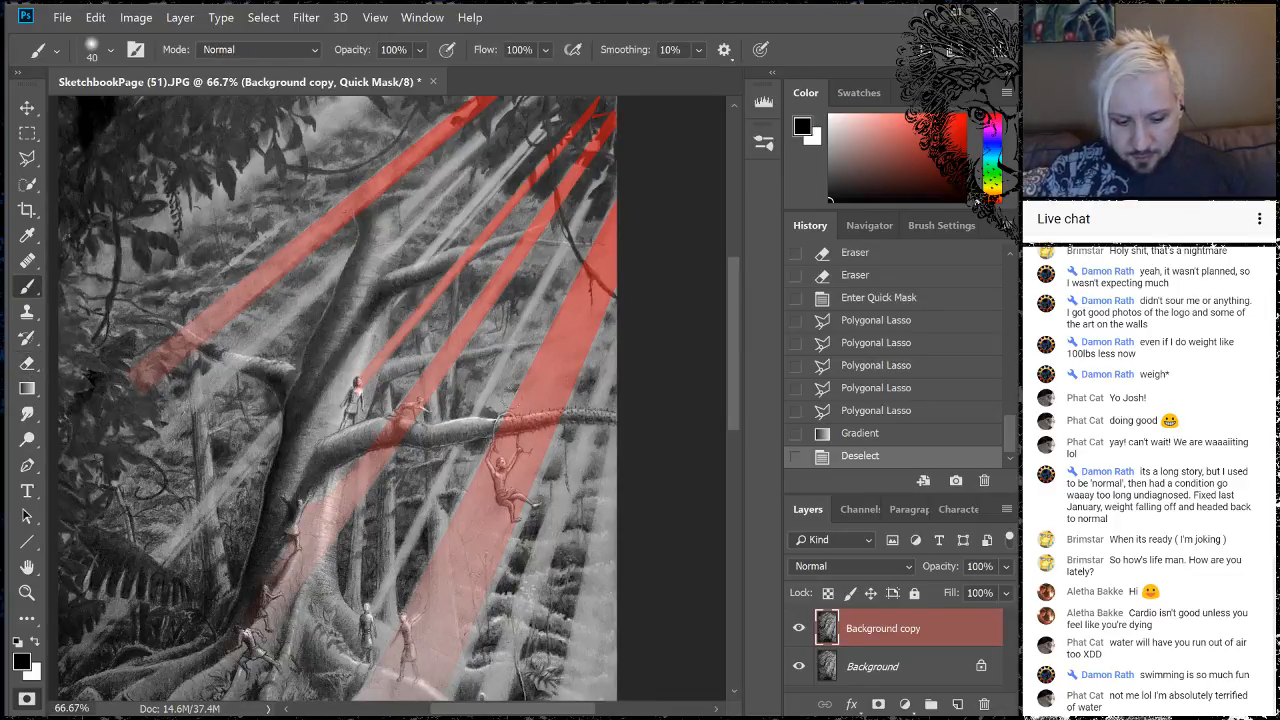
{"action": "key", "text": "x"}
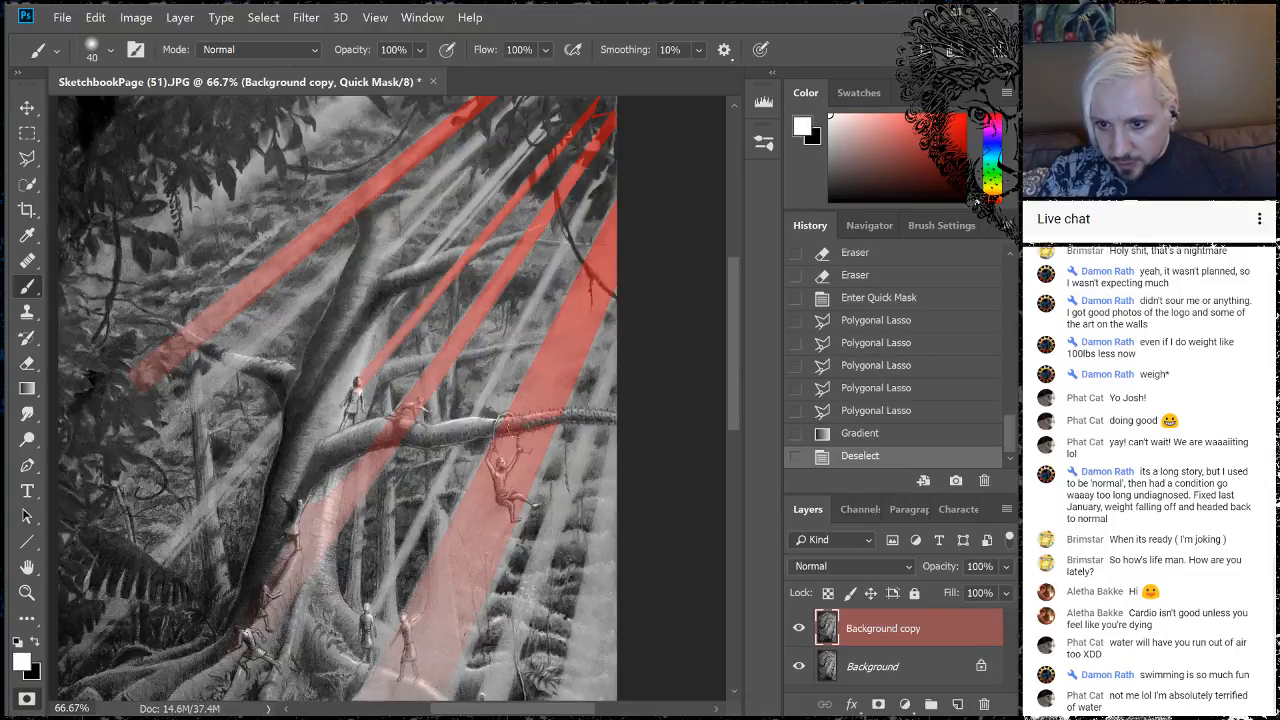
- Paint white over the large branch above the swinging figure to lighten the mask where the wide light ray crosses it
{"action": "left_click", "coordinate": [485, 430]}
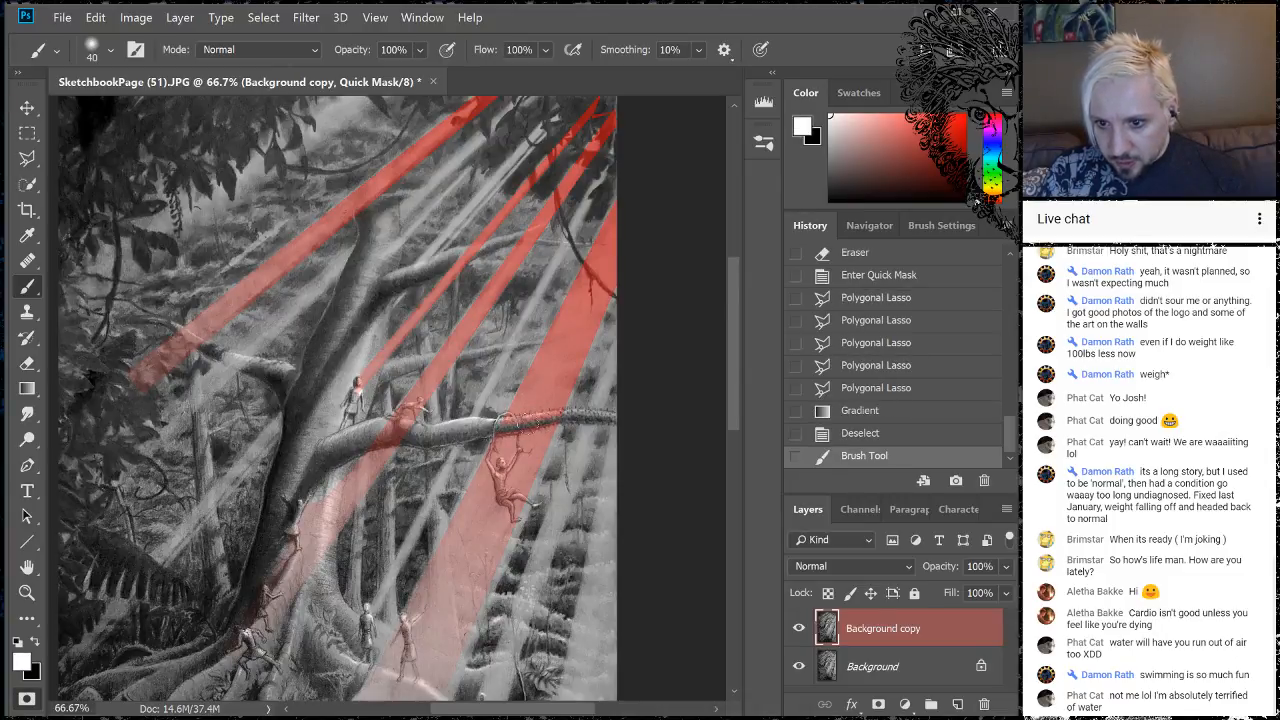
{"action": "left_click_drag", "start_coordinate": [570, 415], "coordinate": [574, 412]}
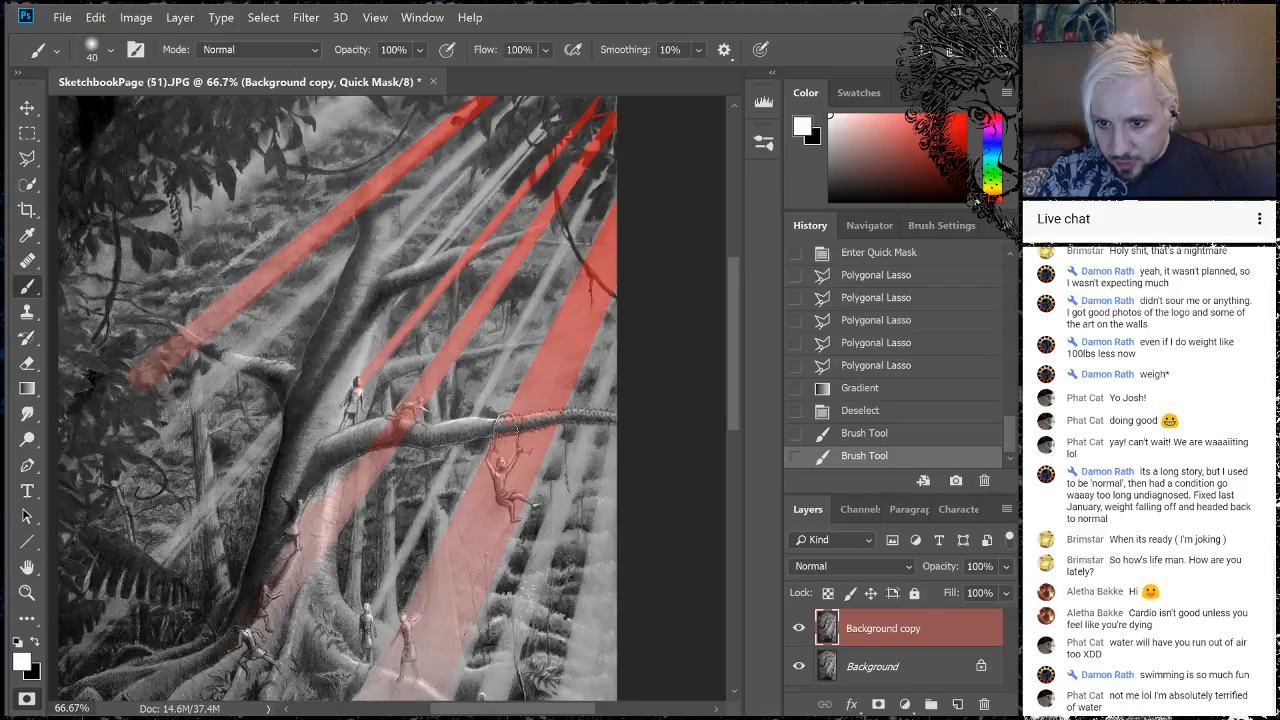
{"action": "left_click", "coordinate": [497, 424]}
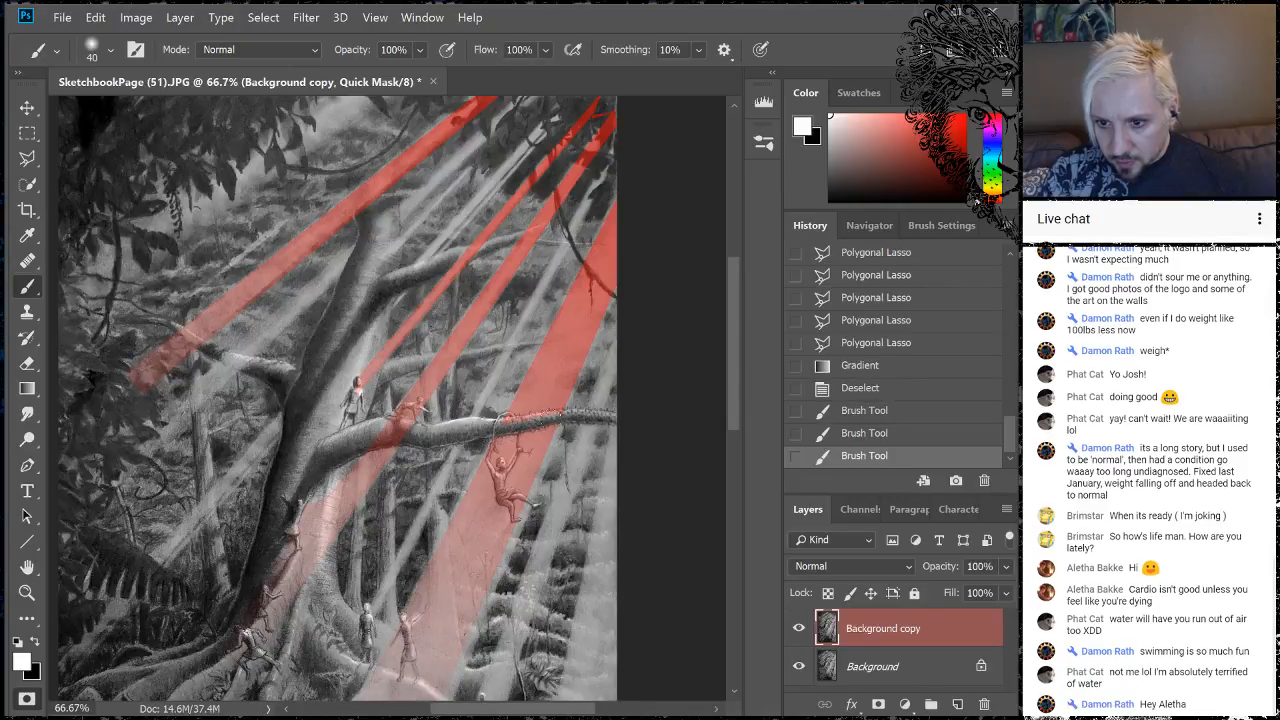
{"action": "left_click_drag", "start_coordinate": [562, 413], "coordinate": [489, 424]}
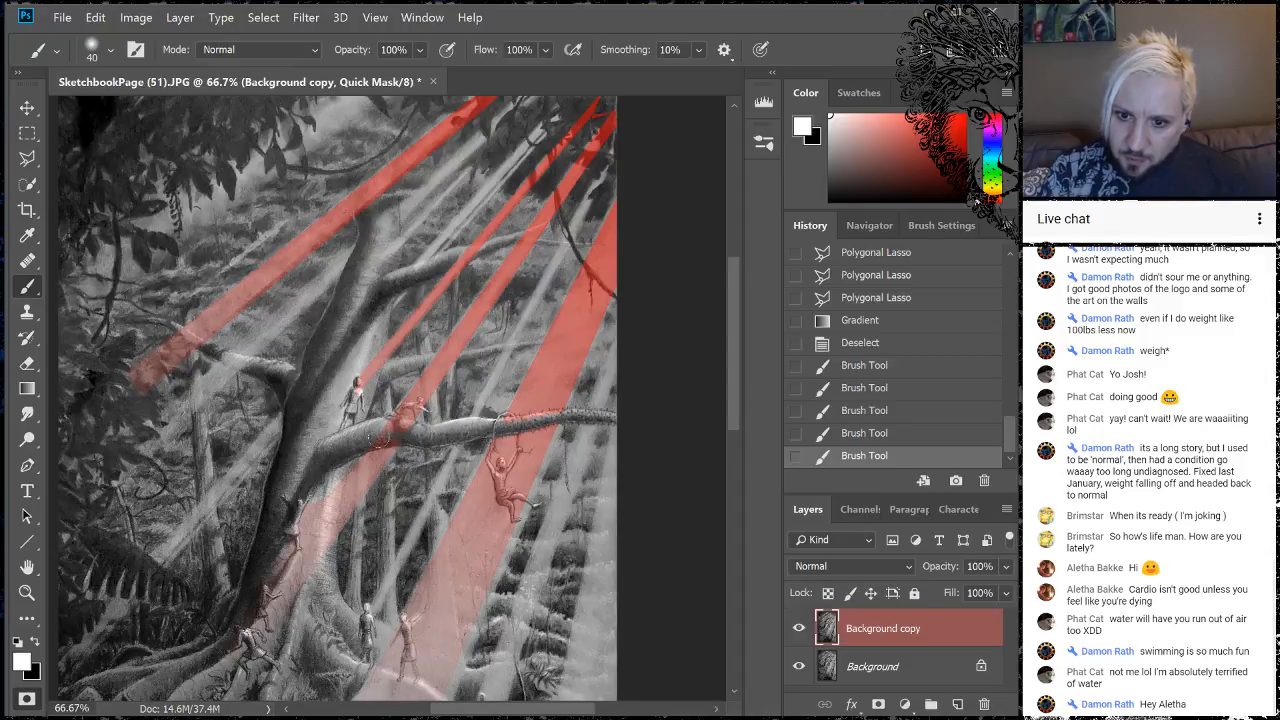
- Paint the mask off the large branch beneath the reclining figure, the thin left-hand branch and the dark upper right foliage
{"action": "left_click_drag", "start_coordinate": [379, 438], "coordinate": [390, 436]}
{"action": "left_click", "coordinate": [384, 439]}
{"action": "left_click", "coordinate": [393, 436]}
{"action": "left_click", "coordinate": [402, 434]}
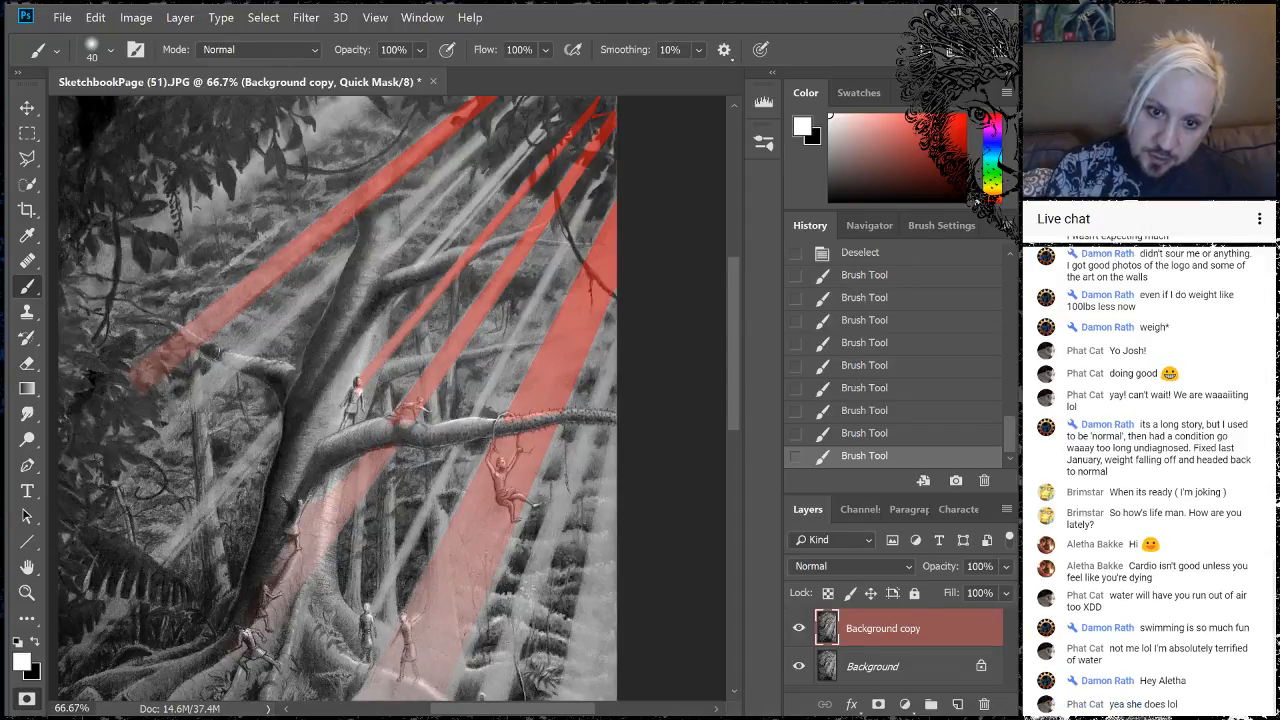
{"action": "left_click_drag", "start_coordinate": [188, 331], "coordinate": [204, 348]}
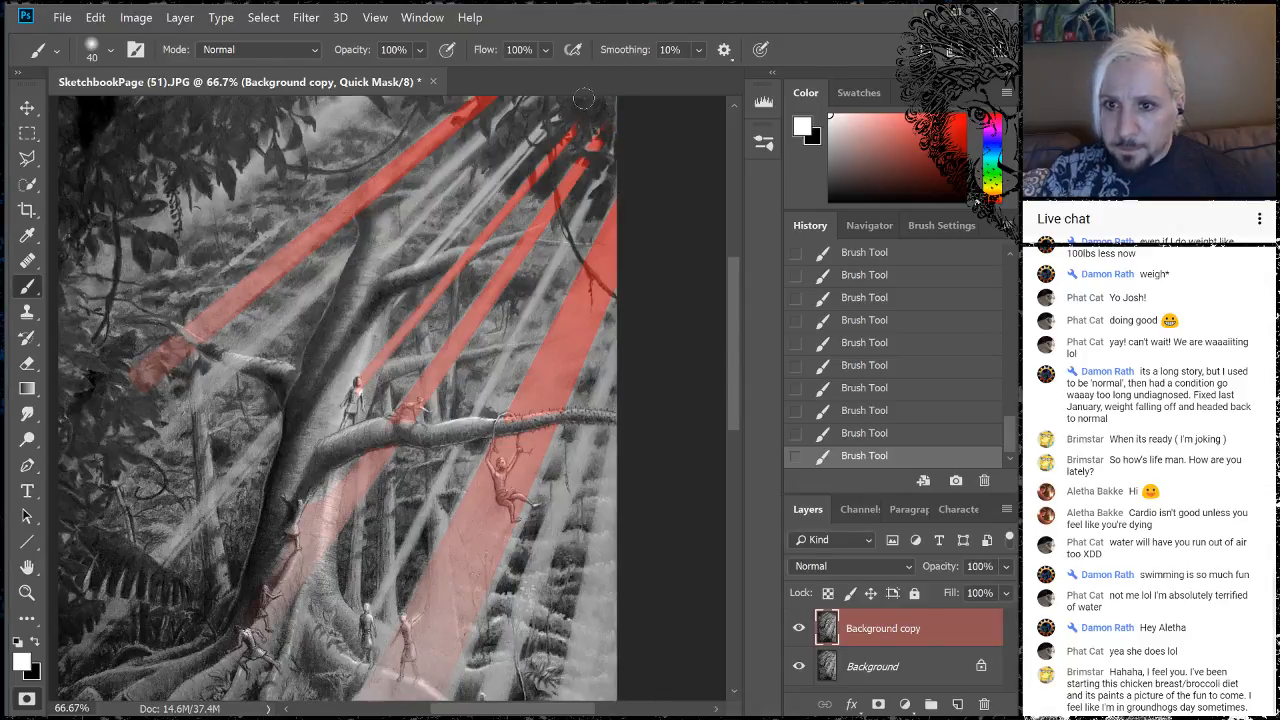
- Switch to the hard round pressure brush with 100% hardness for cleaning the mask around the upper right foliage at 200% zoom
{"action": "left_click_drag", "start_coordinate": [492, 92], "coordinate": [490, 78]}
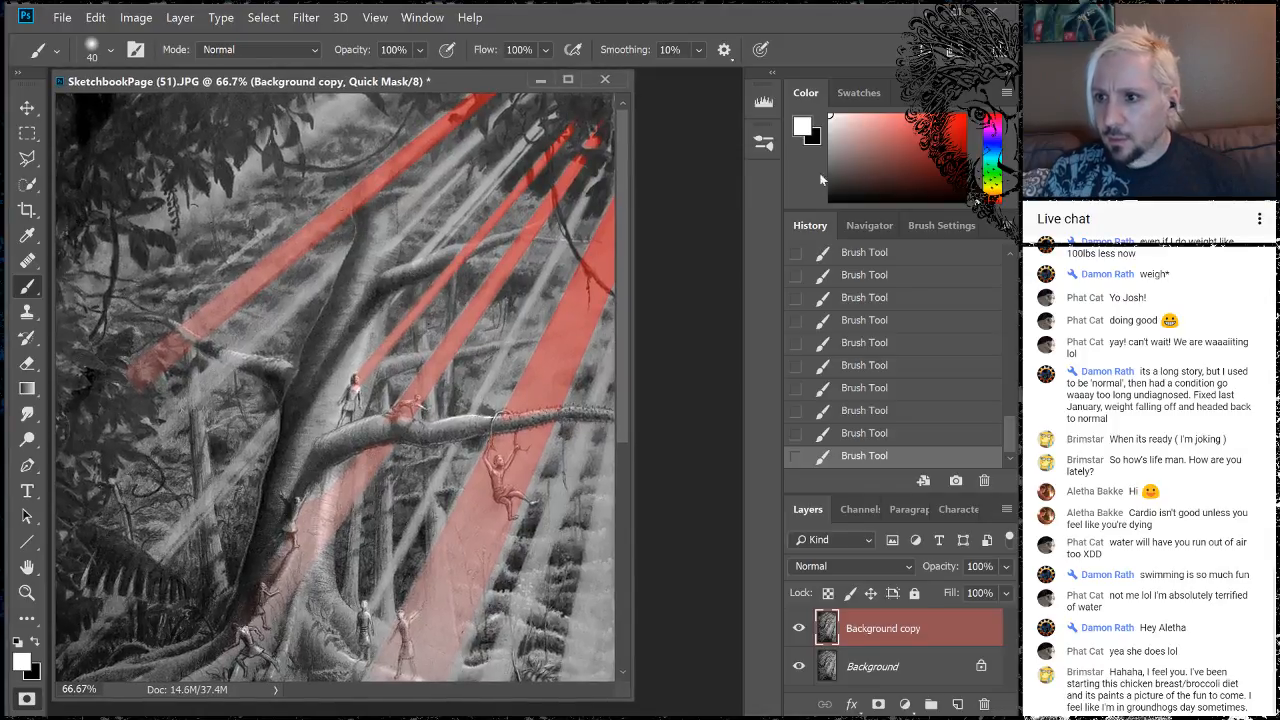
{"action": "left_click", "coordinate": [866, 227]}
{"action": "left_click", "coordinate": [986, 482]}
{"action": "left_click", "coordinate": [986, 482]}
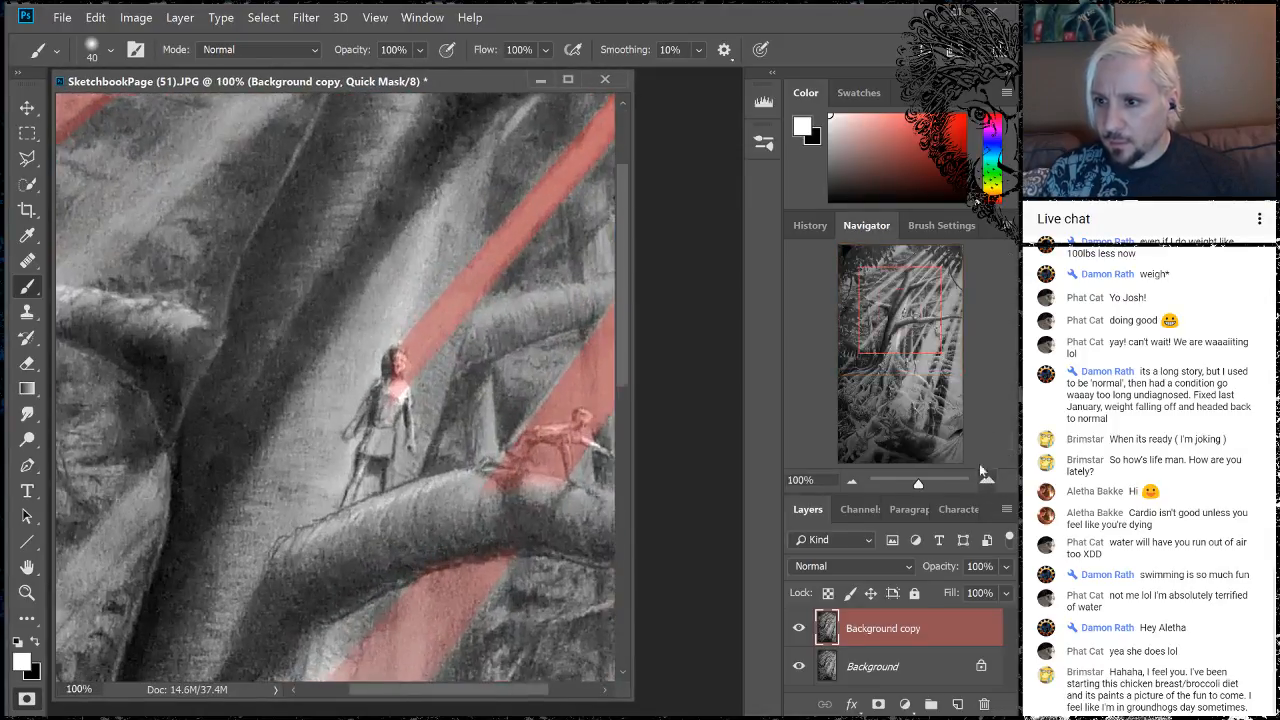
{"action": "left_click_drag", "start_coordinate": [897, 298], "coordinate": [936, 213]}
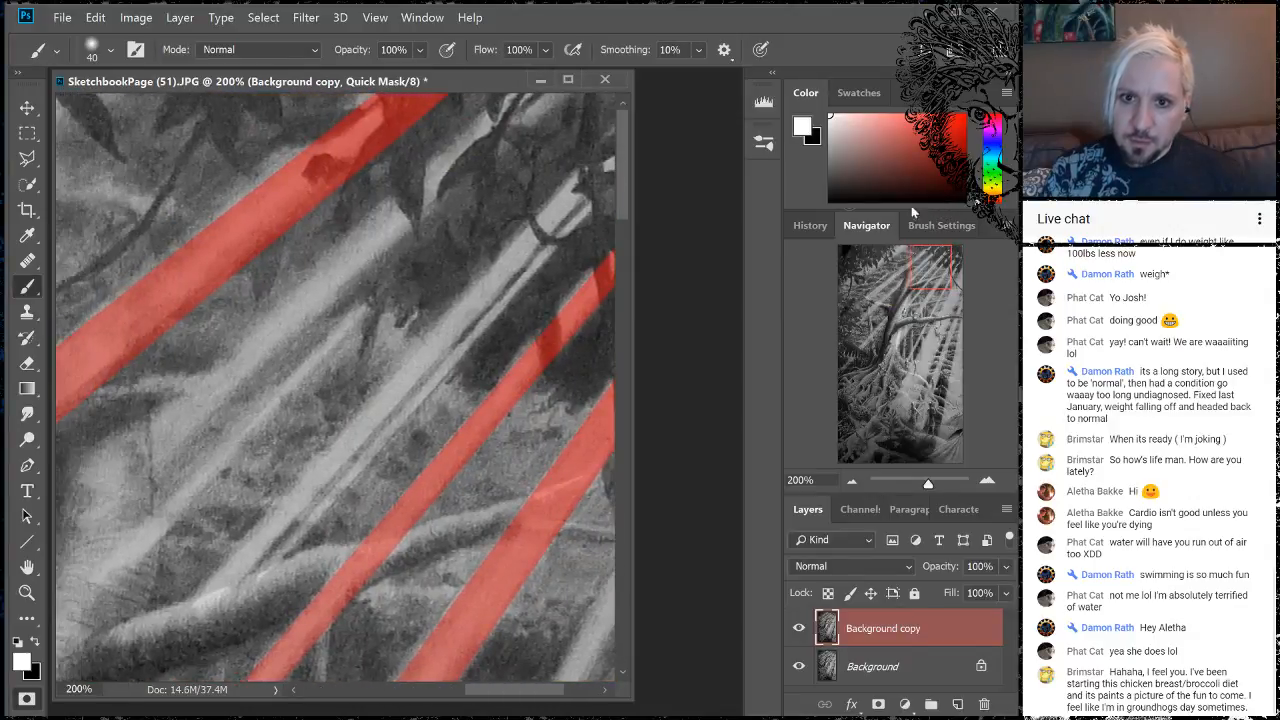
{"action": "right_click", "coordinate": [390, 155]}
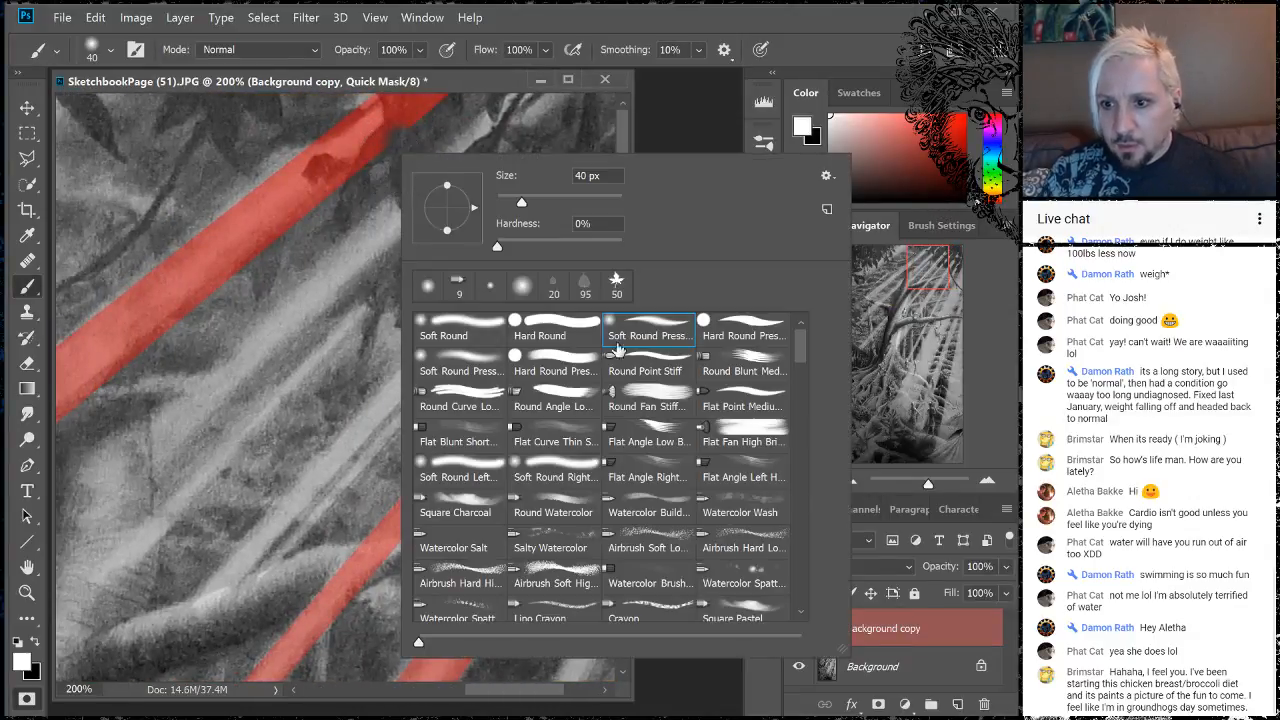
{"action": "left_click", "coordinate": [738, 330]}
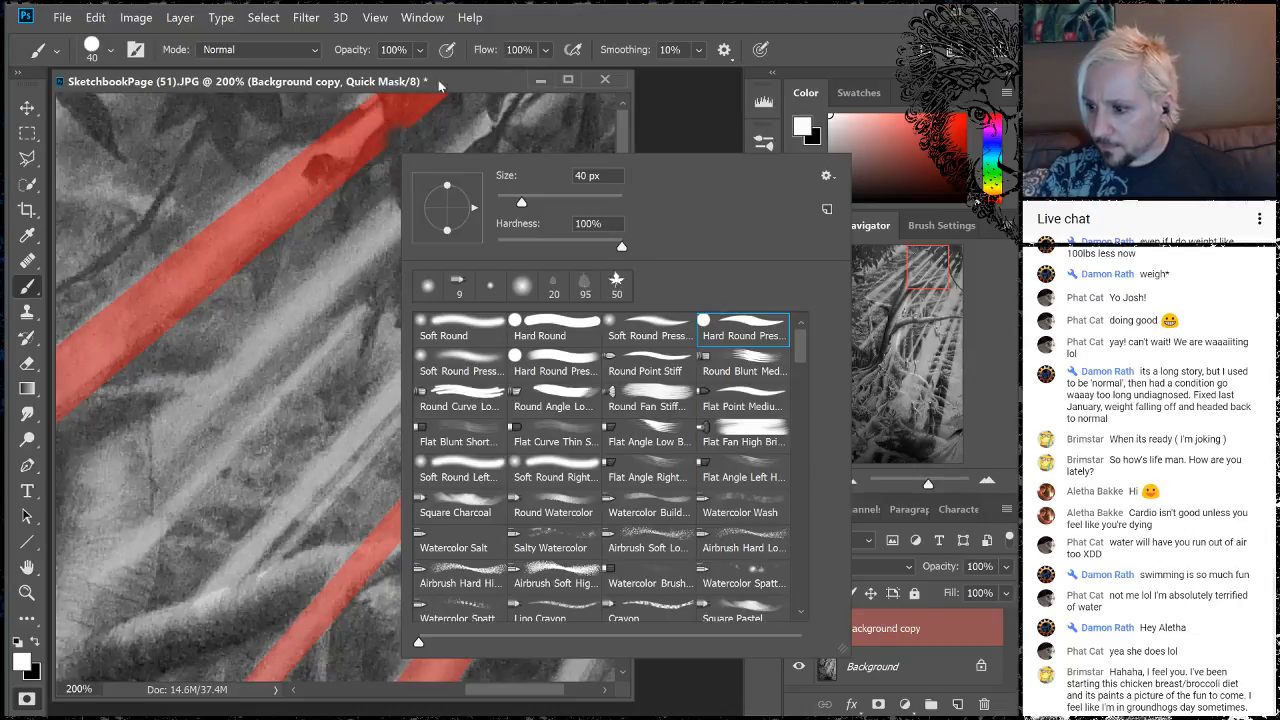
{"action": "left_click", "coordinate": [346, 165]}
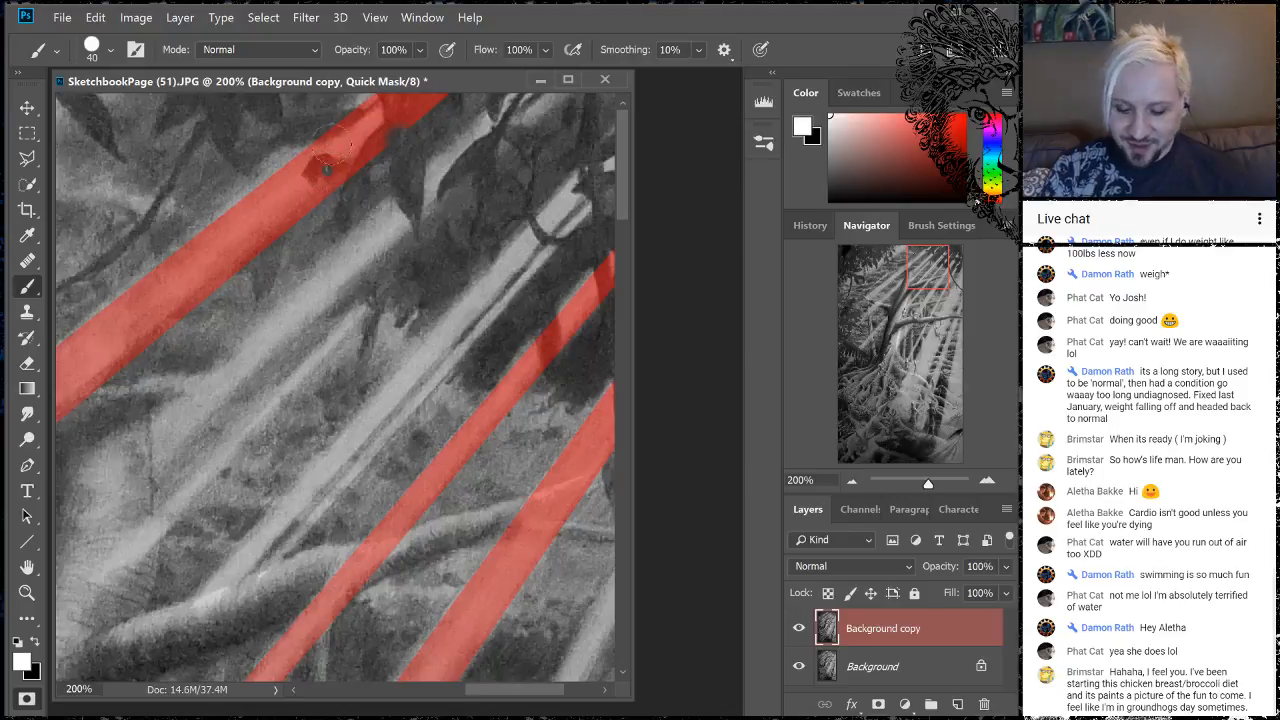
- Reduce the hard brush to 9 px and clear the mask from the leaves and hanging stems crossing the upper light rays
{"action": "key", "text": "bracketleft"}
{"action": "key", "text": "bracketleft"}
{"action": "key", "text": "bracketleft"}
{"action": "key", "text": "bracketleft"}
{"action": "key", "text": "bracketleft"}
{"action": "key", "text": "bracketleft"}
{"action": "key", "text": "bracketleft"}
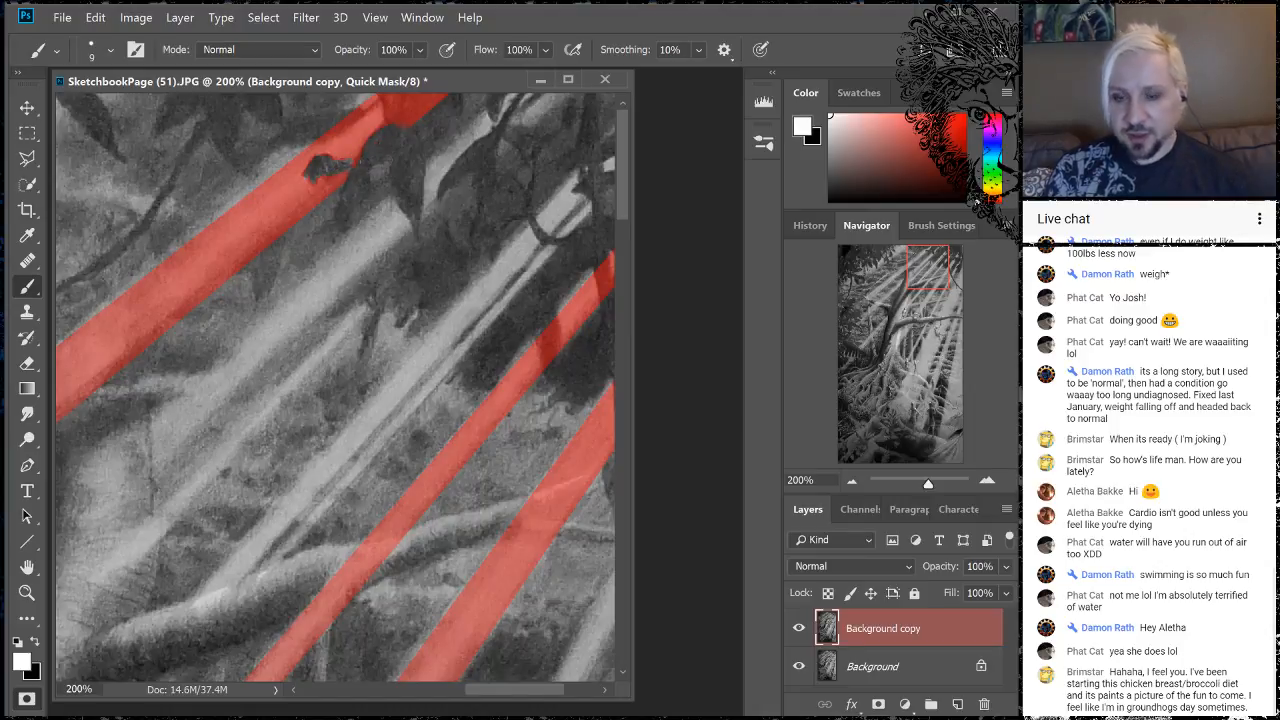
{"action": "left_click_drag", "start_coordinate": [456, 150], "coordinate": [418, 248]}
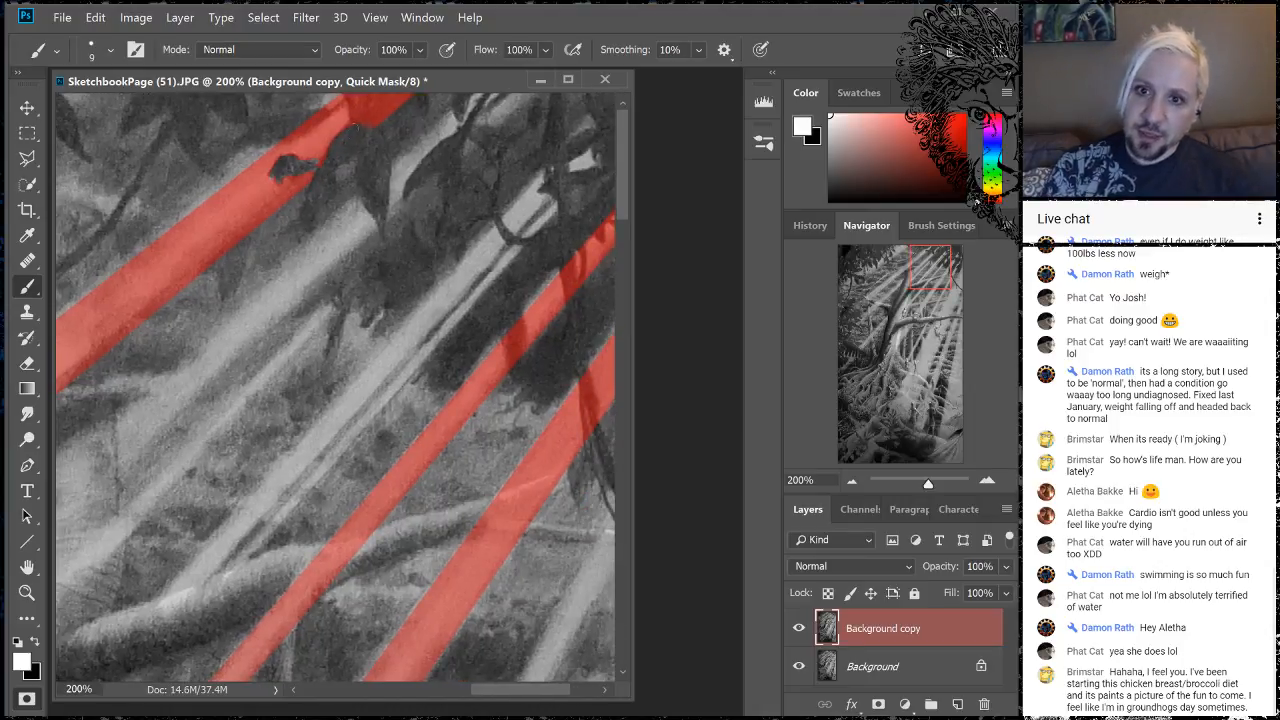
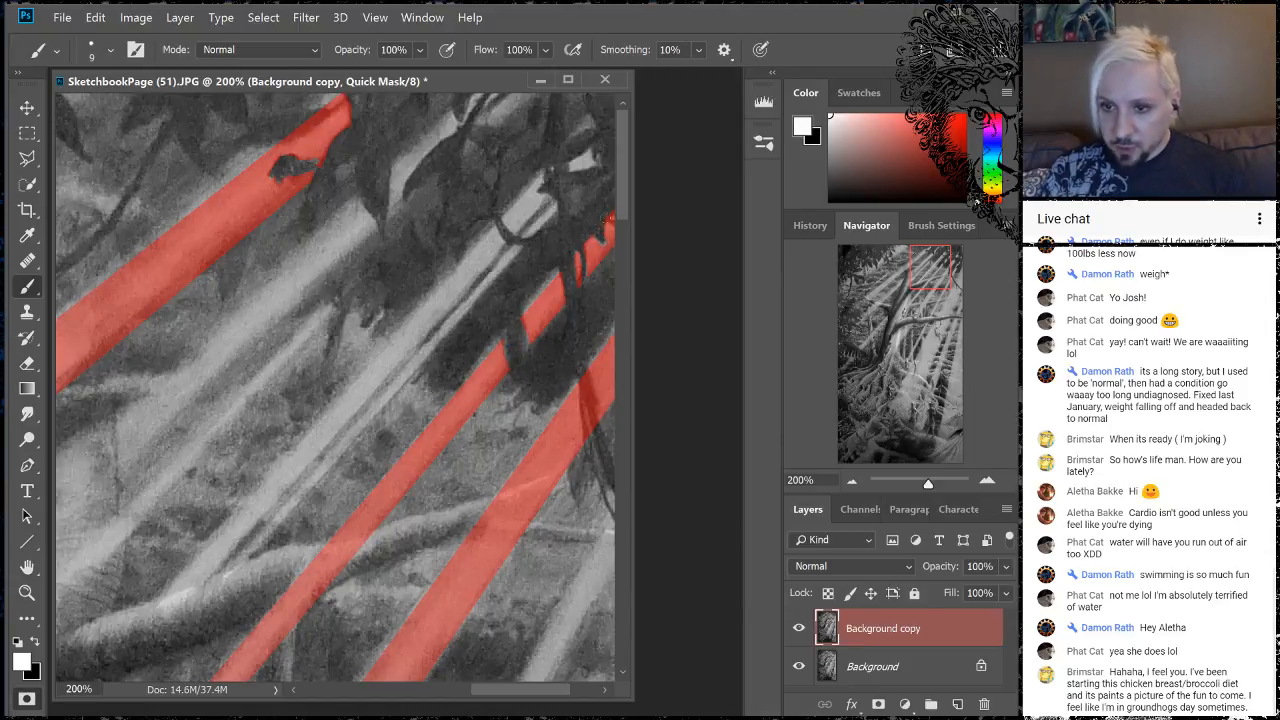
- Paint white to clear the mask from the dark upper right foliage and the thin hanging branch crossing the rays
{"action": "left_click_drag", "start_coordinate": [930, 278], "coordinate": [958, 276]}
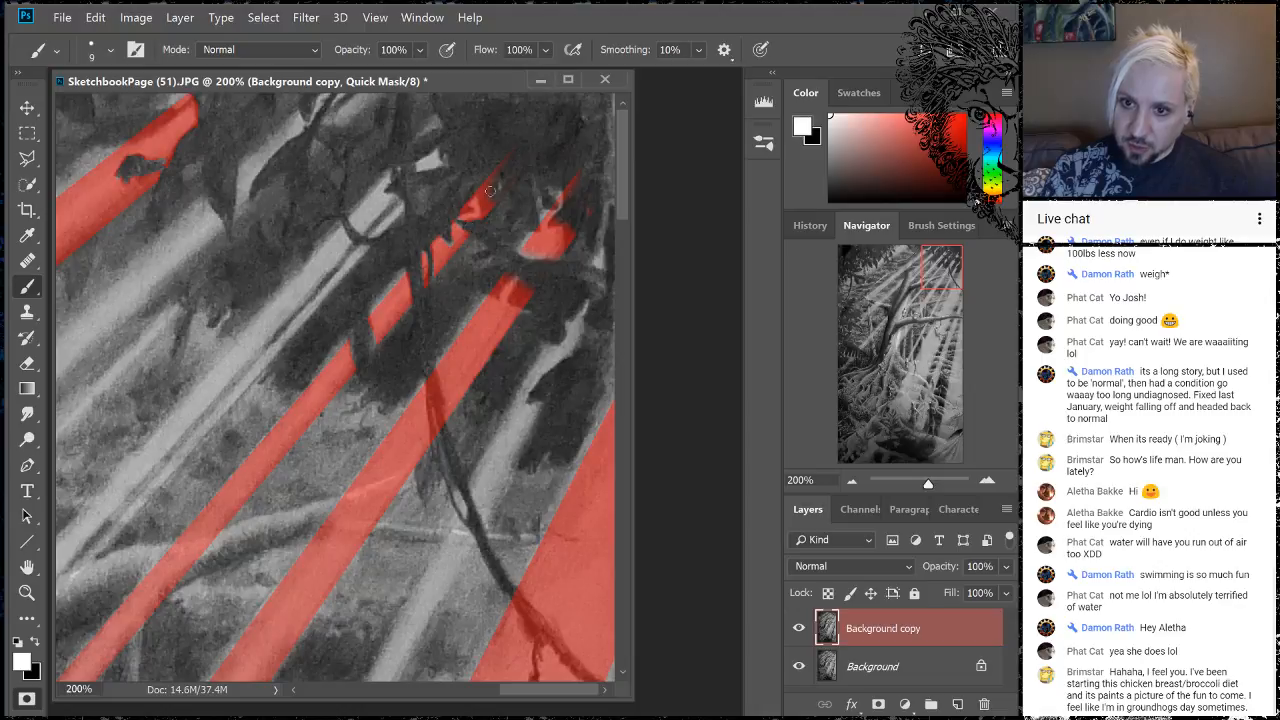
{"action": "left_click_drag", "start_coordinate": [489, 218], "coordinate": [482, 176]}
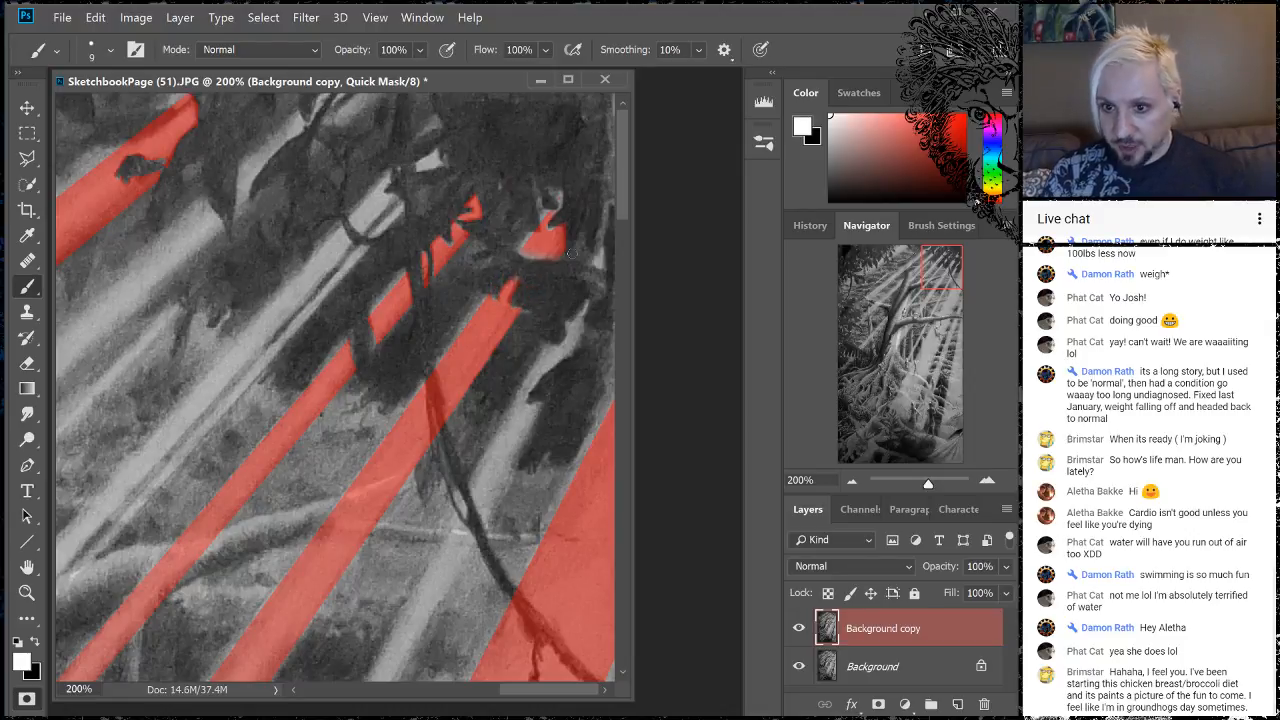
{"action": "key", "text": "x"}
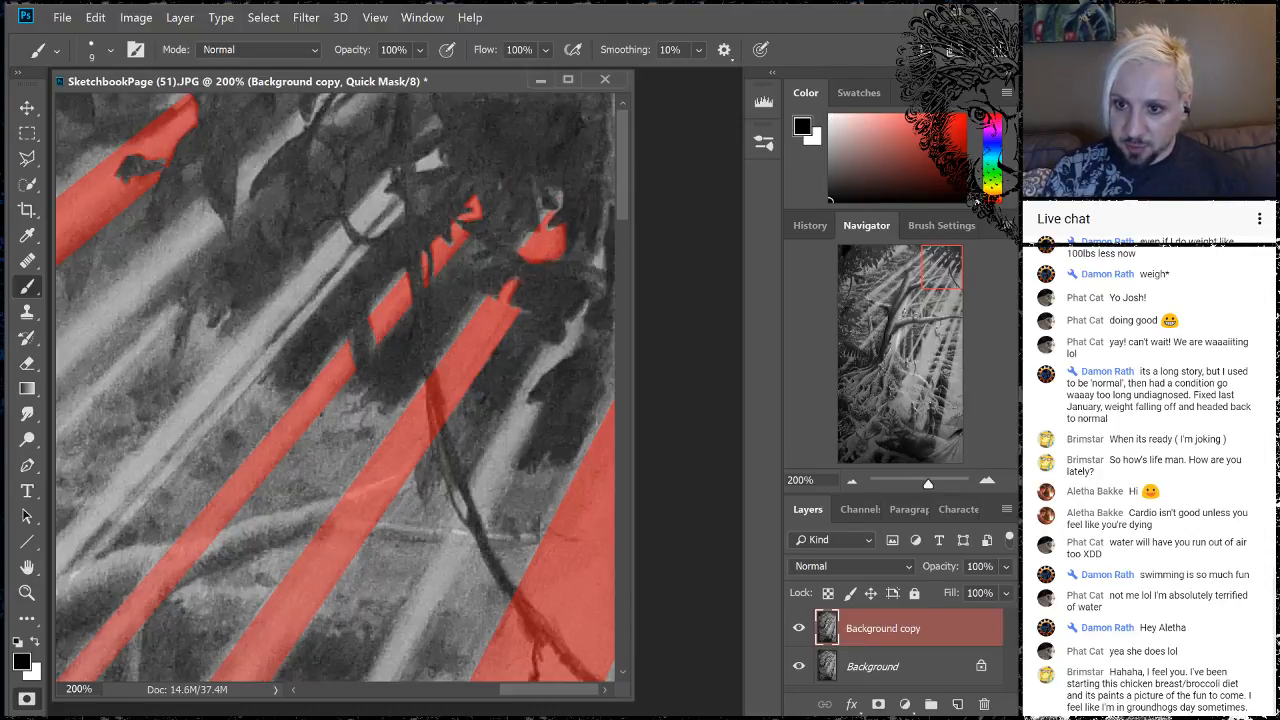
{"action": "key", "text": "x"}
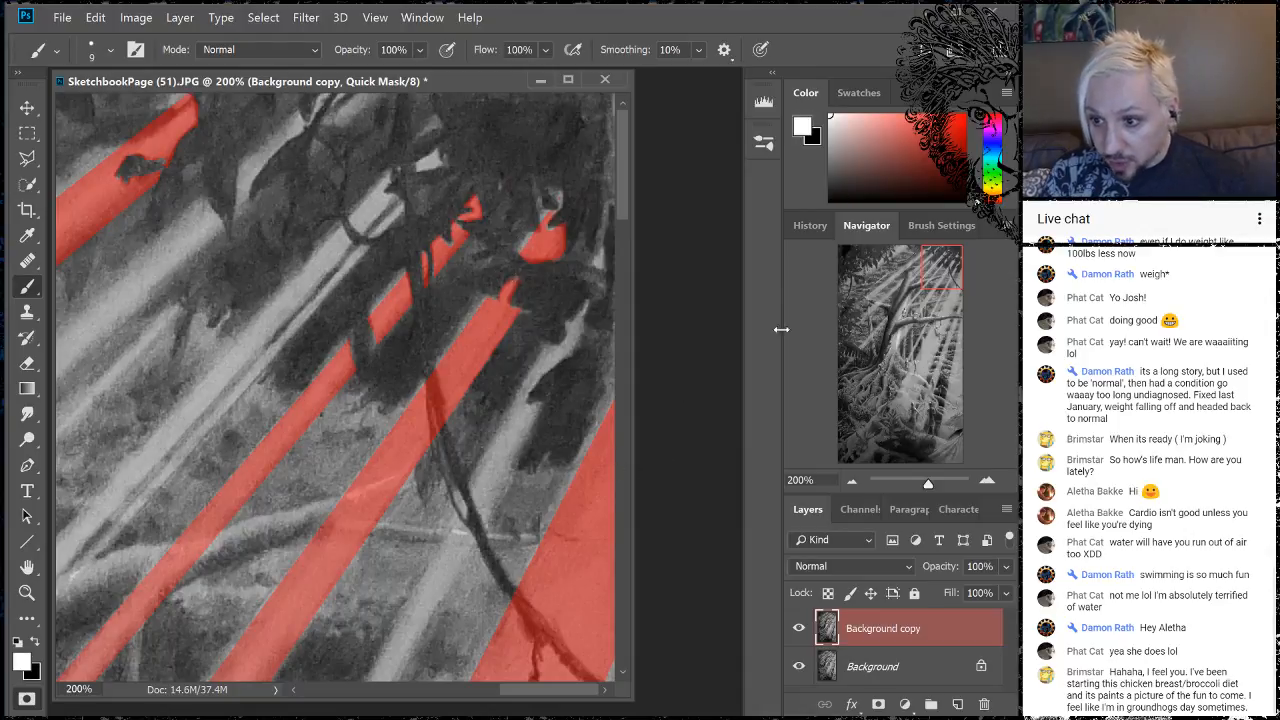
{"action": "left_click_drag", "start_coordinate": [935, 266], "coordinate": [935, 280]}
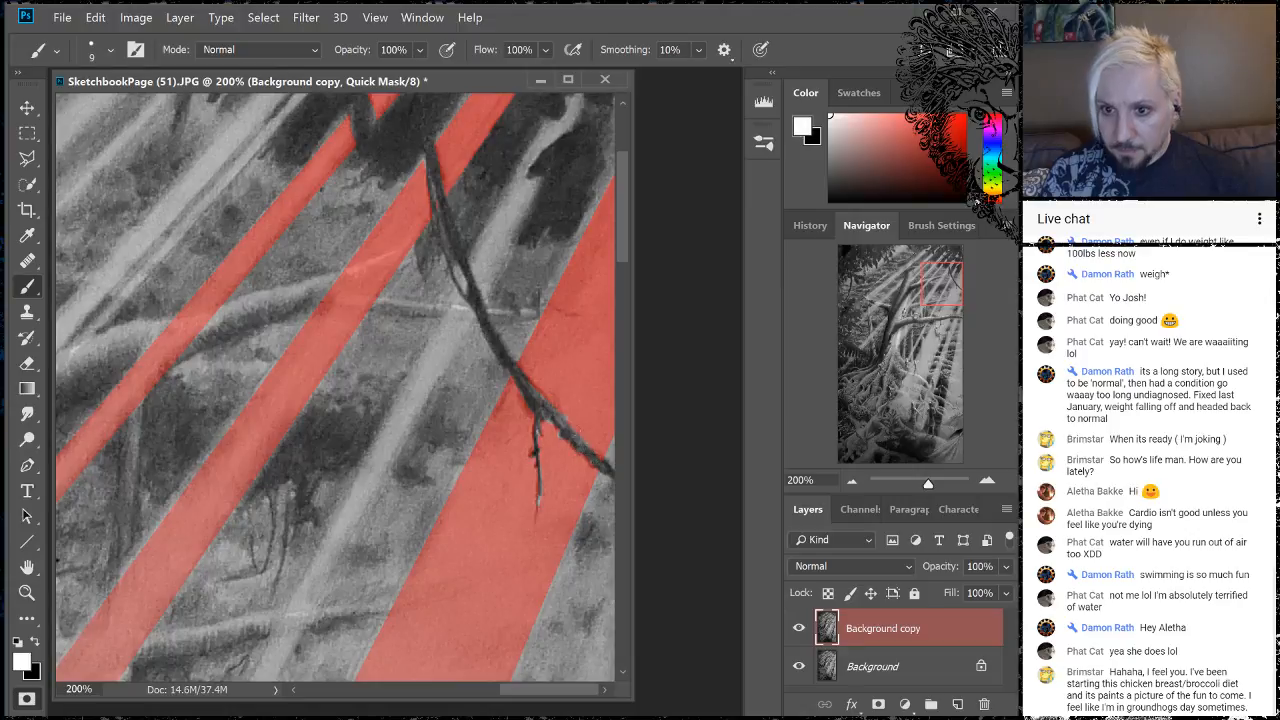
- Touch up the mask edges of the broken ray segments among the upper right leaves with black, and return the foreground colour to white
{"action": "left_click", "coordinate": [849, 482]}
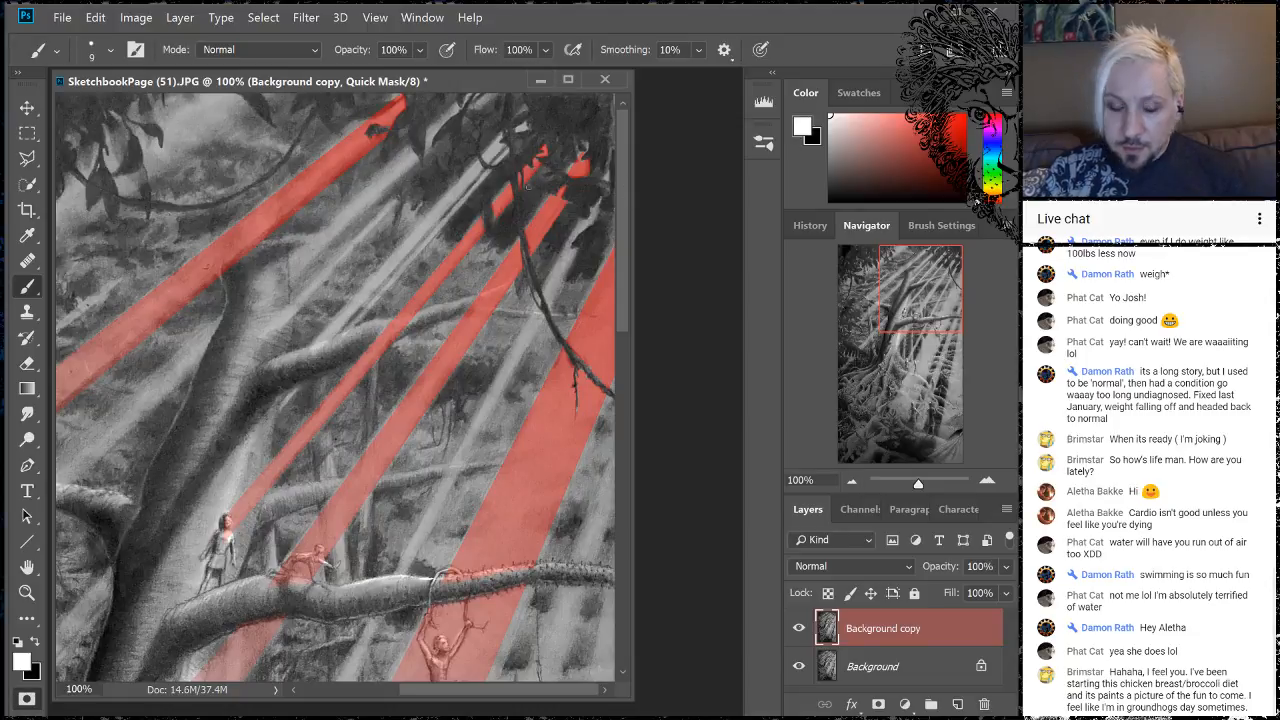
{"action": "key", "text": "x"}
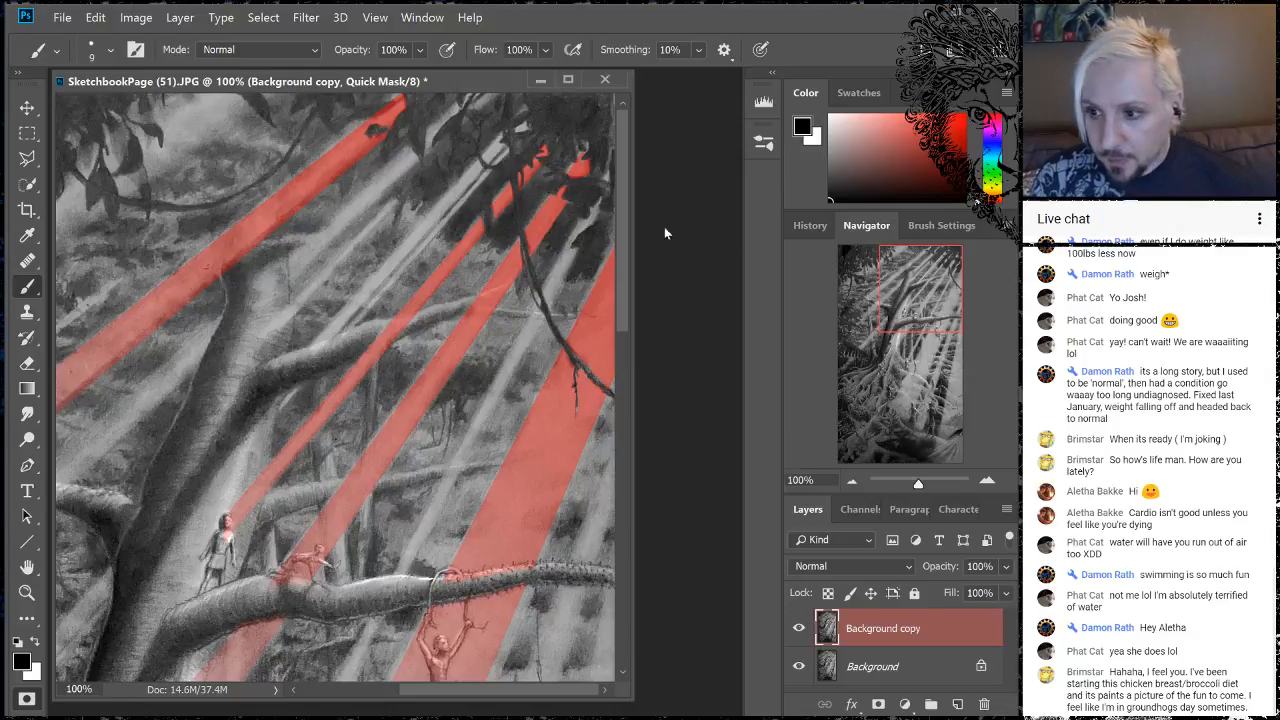
{"action": "left_click", "coordinate": [987, 481]}
{"action": "left_click", "coordinate": [987, 481]}
{"action": "left_click", "coordinate": [987, 481]}
{"action": "left_click", "coordinate": [987, 481]}
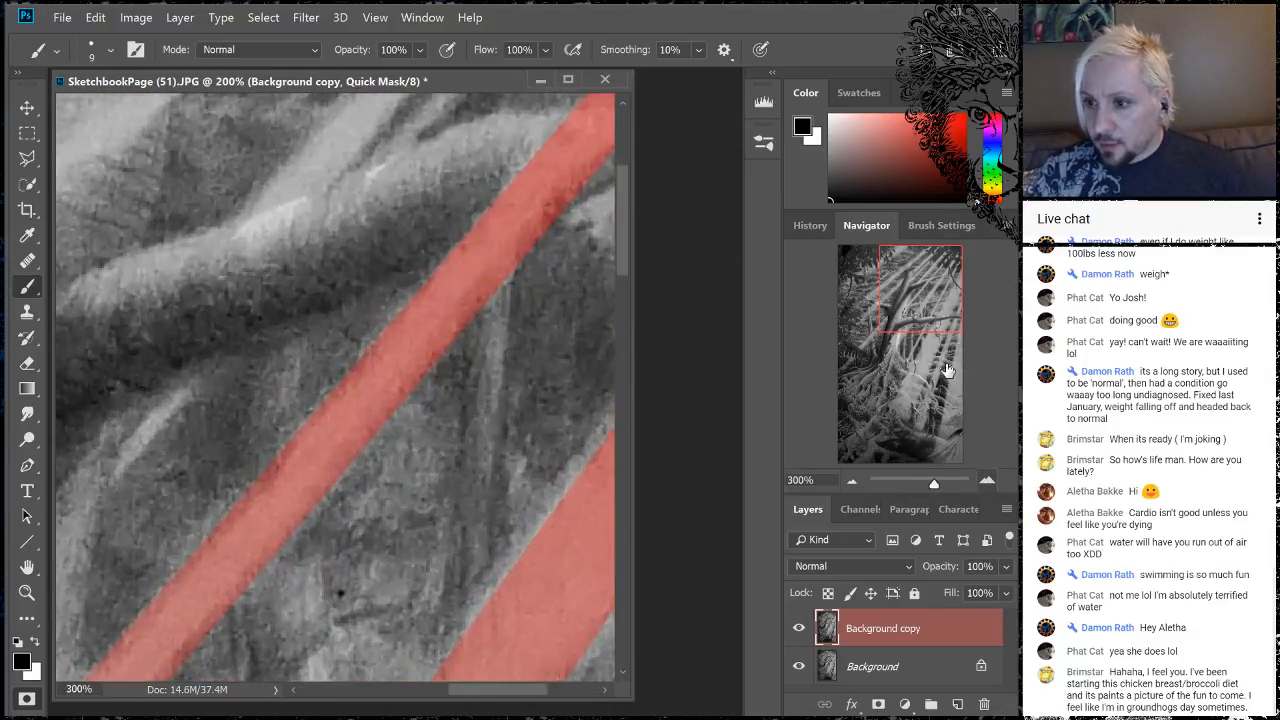
{"action": "left_click_drag", "start_coordinate": [916, 289], "coordinate": [947, 258]}
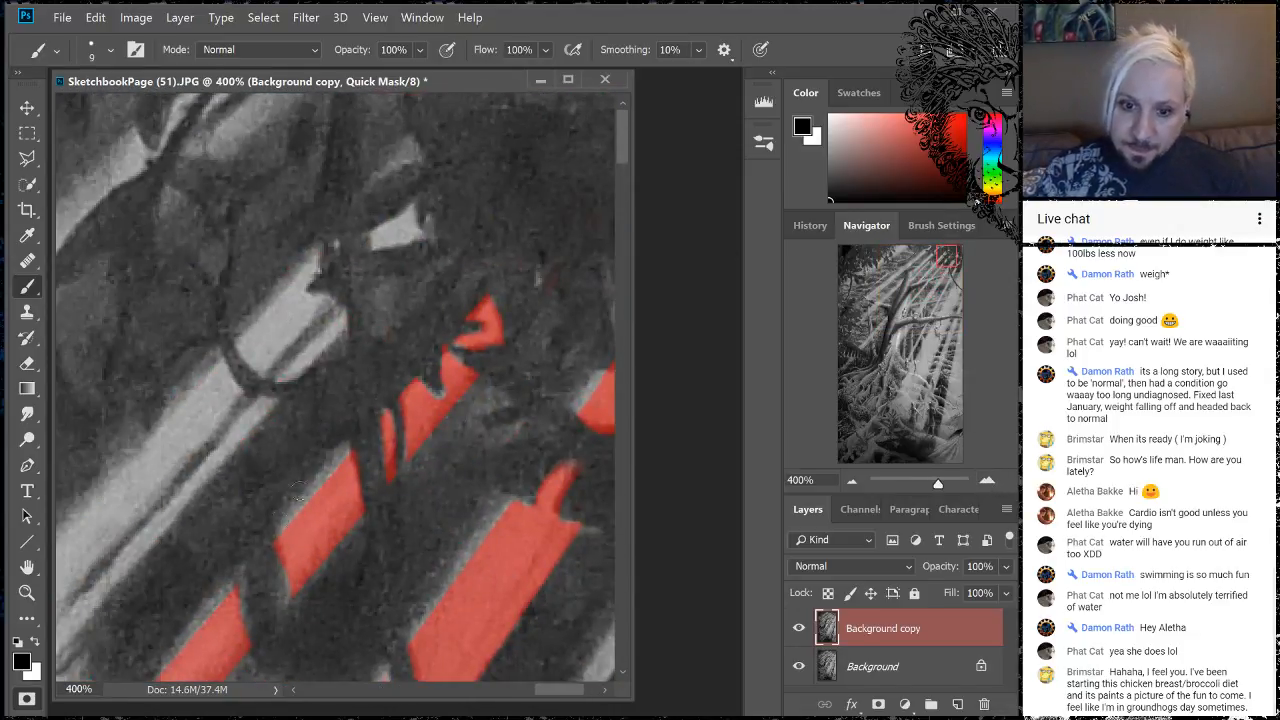
{"action": "left_click_drag", "start_coordinate": [291, 549], "coordinate": [290, 597]}
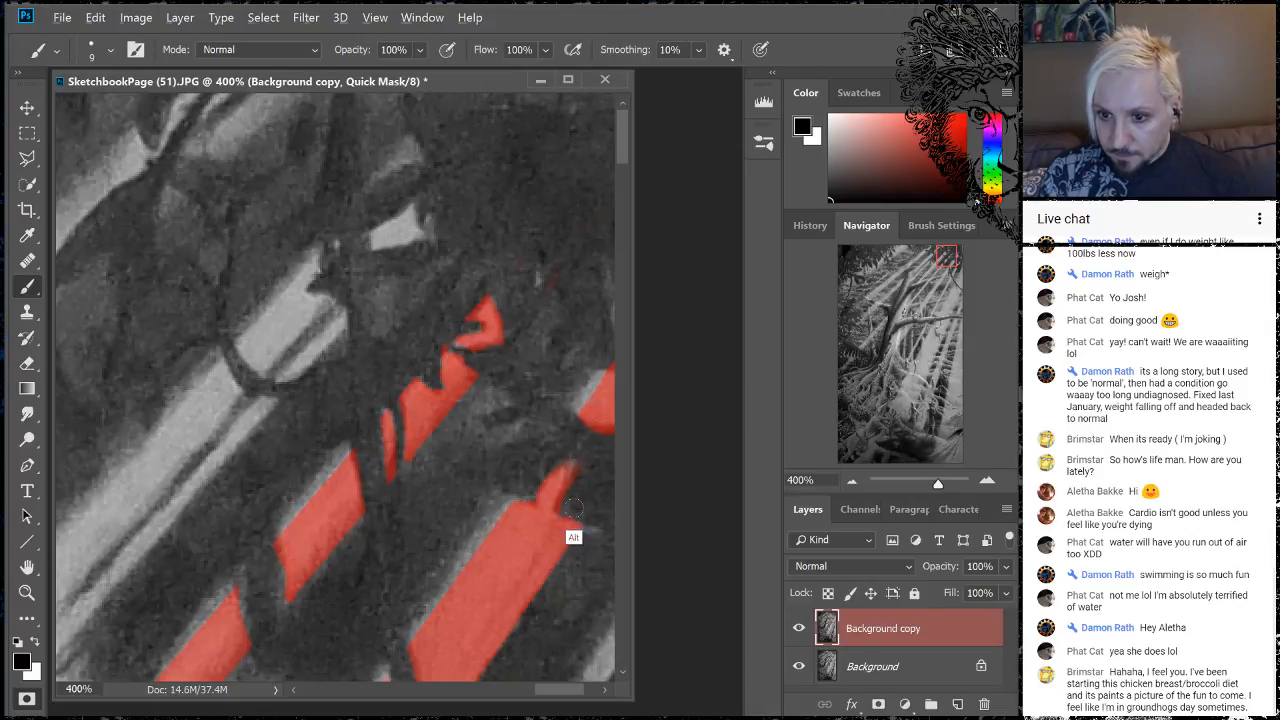
{"action": "mouse_move", "coordinate": [568, 511]}
{"action": "left_mouse_down"}
{"action": "mouse_move", "coordinate": [589, 471]}
{"action": "mouse_move", "coordinate": [579, 505]}
{"action": "left_mouse_up"}
{"action": "key", "text": "x"}
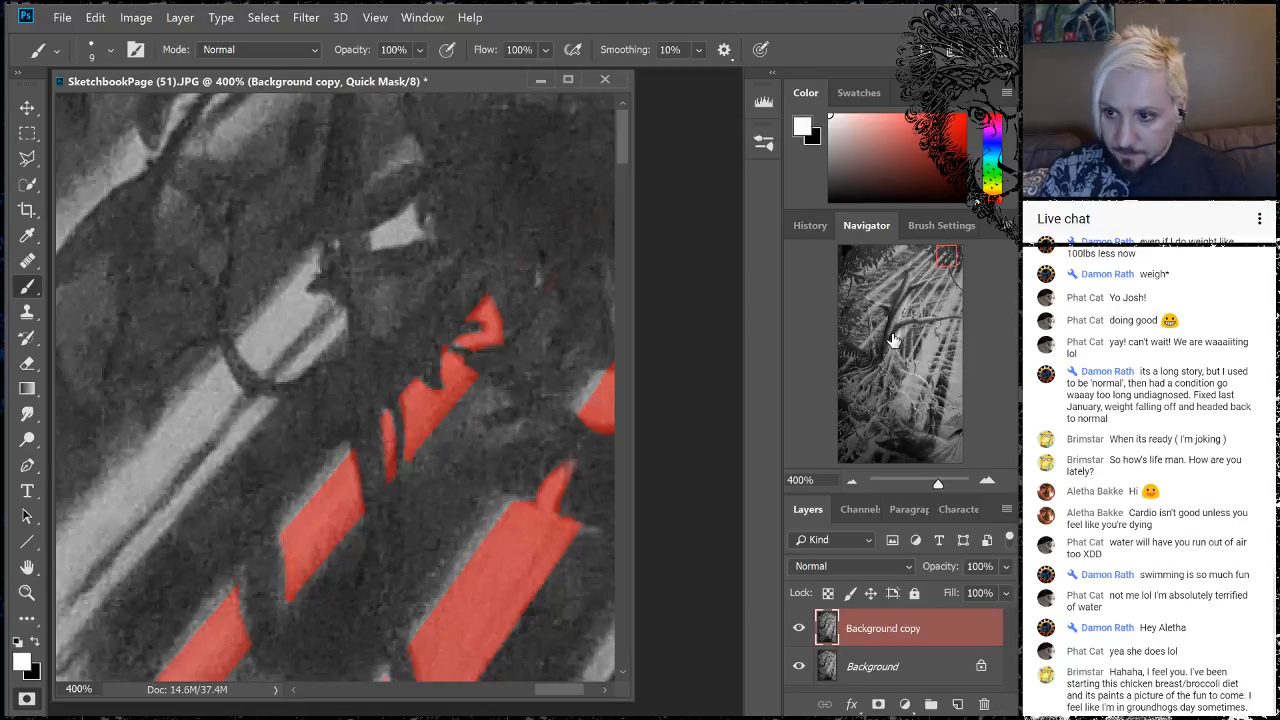
- Try to clear the mask from the swinging figure with a 150 px brush, and undo the stroke
{"action": "left_click_drag", "start_coordinate": [949, 256], "coordinate": [954, 270]}
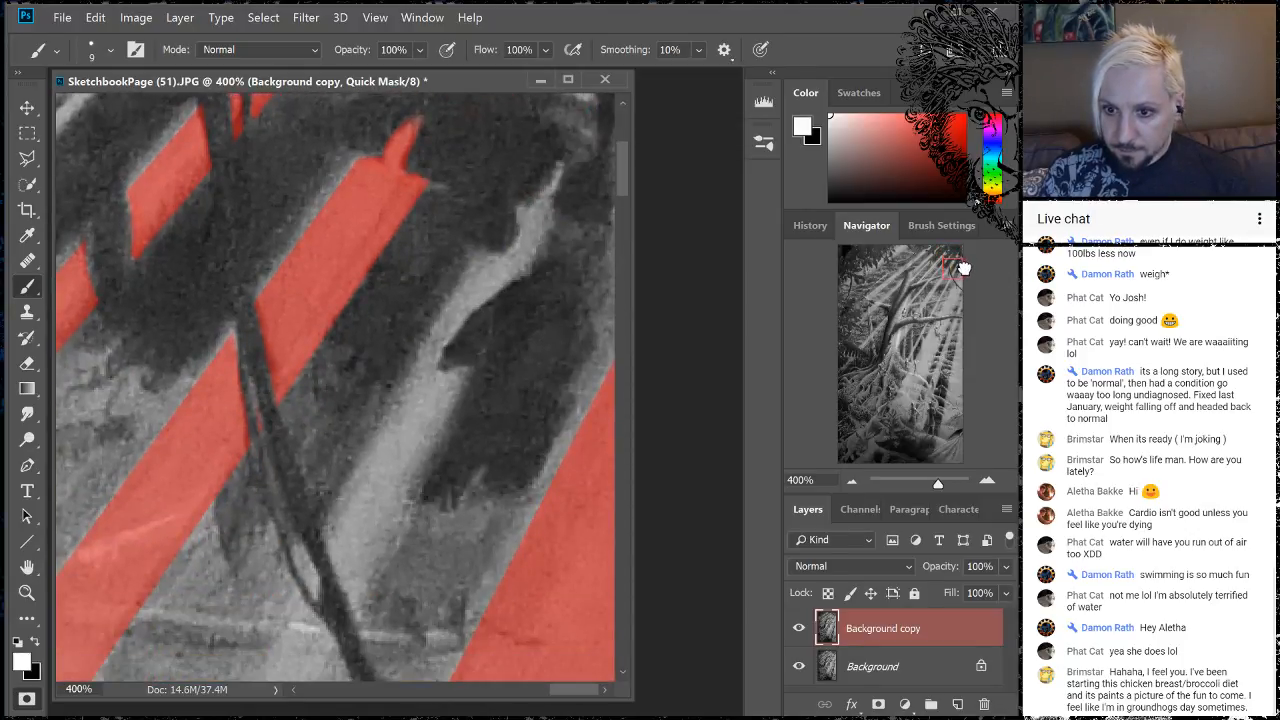
{"action": "left_click", "coordinate": [851, 484]}
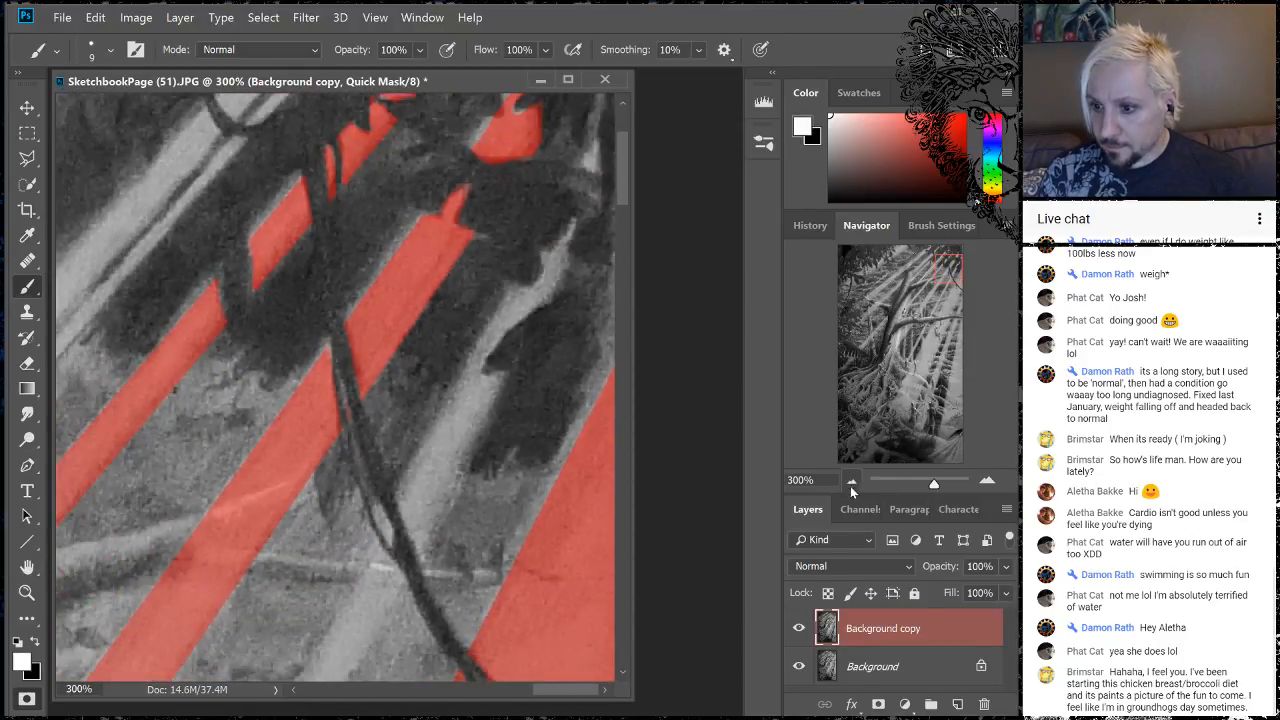
{"action": "left_click", "coordinate": [851, 484]}
{"action": "left_click", "coordinate": [852, 484]}
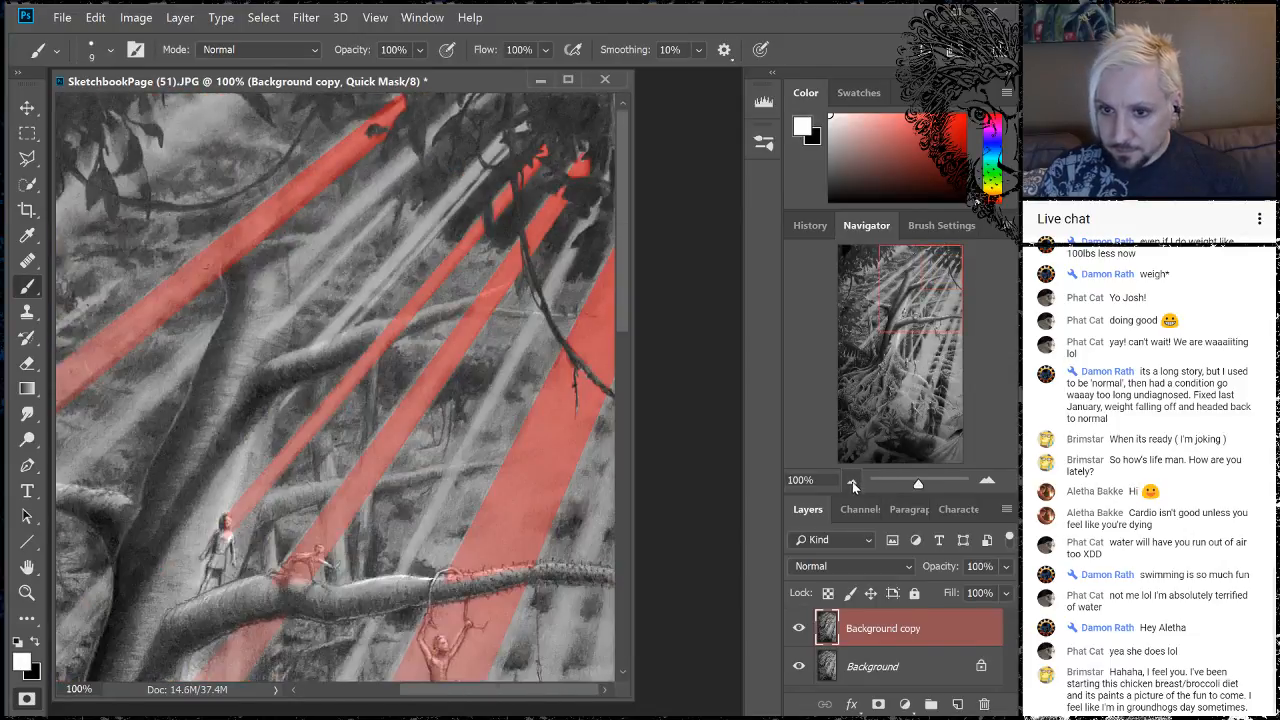
{"action": "left_click", "coordinate": [851, 481]}
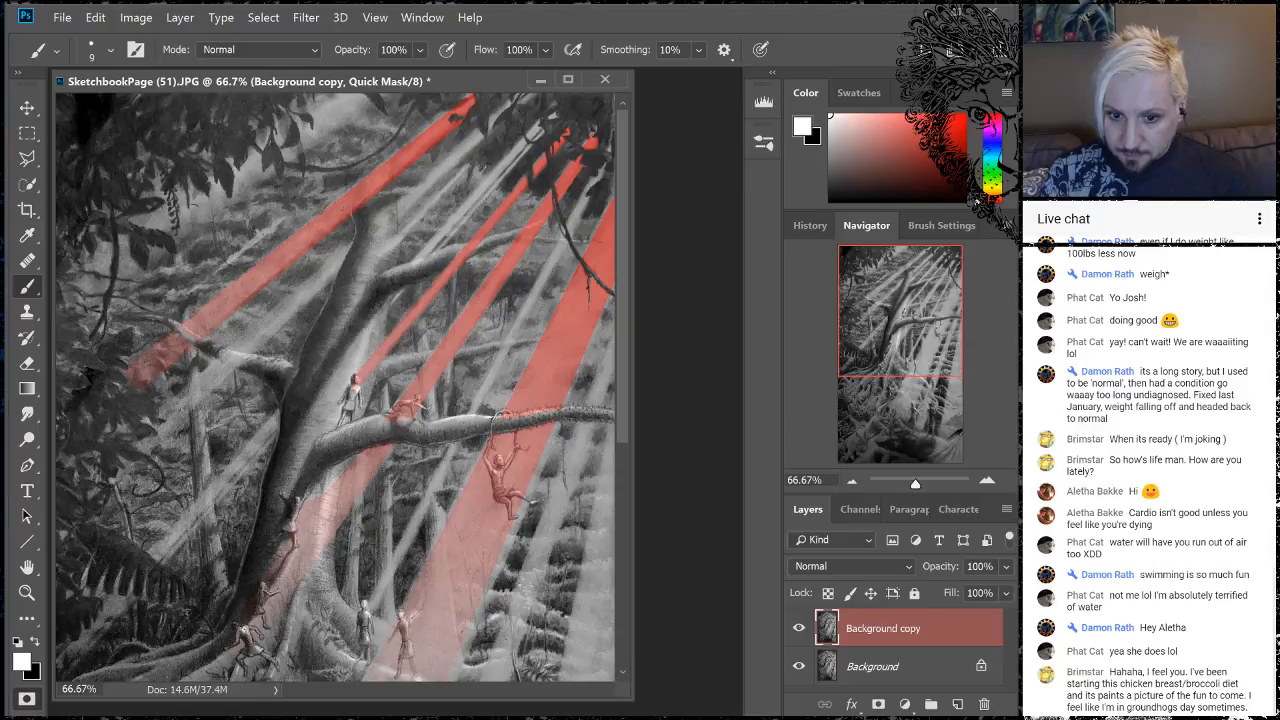
{"action": "left_click_drag", "start_coordinate": [896, 300], "coordinate": [904, 325]}
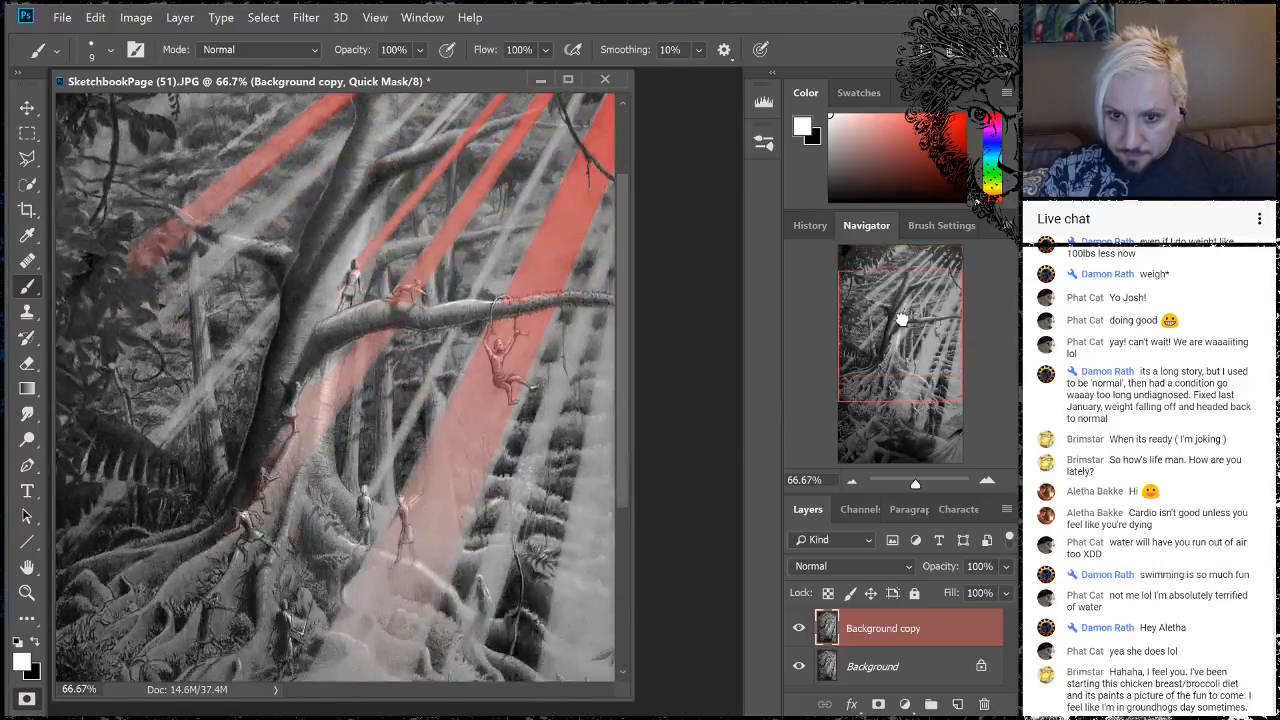
{"action": "left_click", "coordinate": [27, 363]}
{"action": "left_click", "coordinate": [28, 287]}
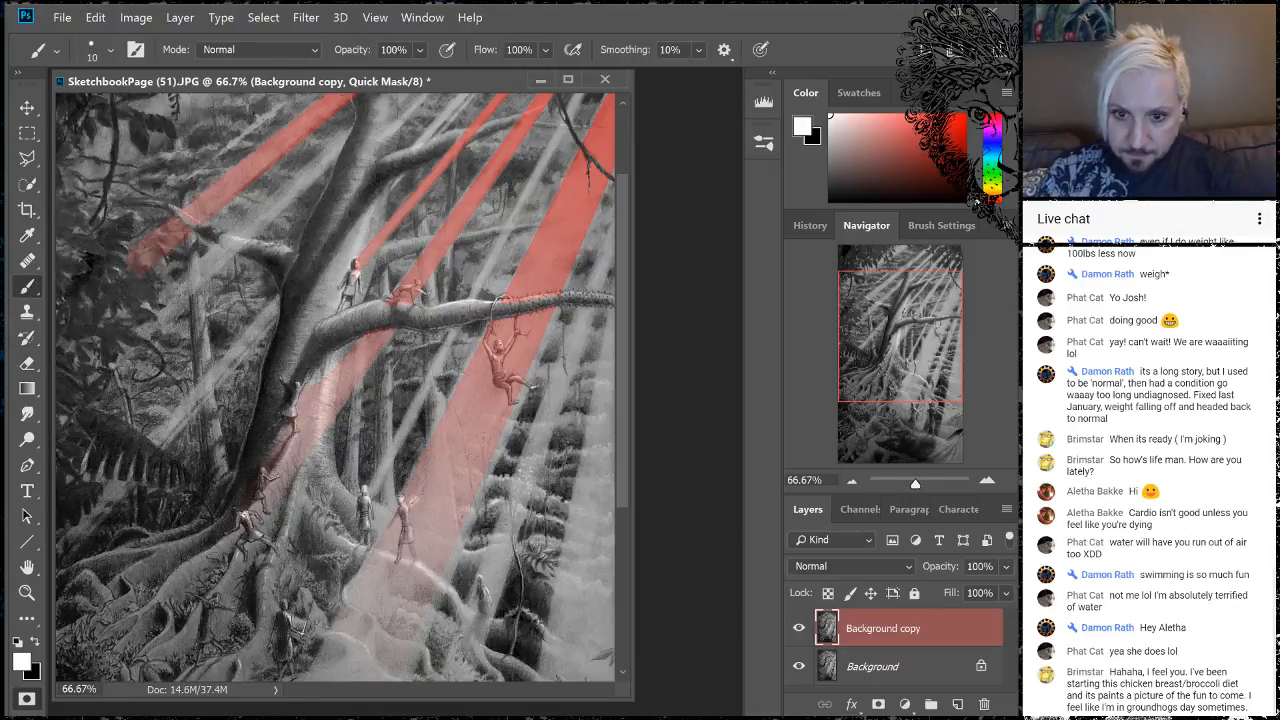
{"action": "key", "text": "bracketright"}
{"action": "key", "text": "bracketright"}
{"action": "key", "text": "bracketright"}
{"action": "key", "text": "bracketright"}
{"action": "key", "text": "bracketright"}
{"action": "key", "text": "bracketright"}
{"action": "key", "text": "bracketright"}
{"action": "key", "text": "bracketright"}
{"action": "key", "text": "bracketright"}
{"action": "key", "text": "bracketright"}
{"action": "key", "text": "bracketright"}
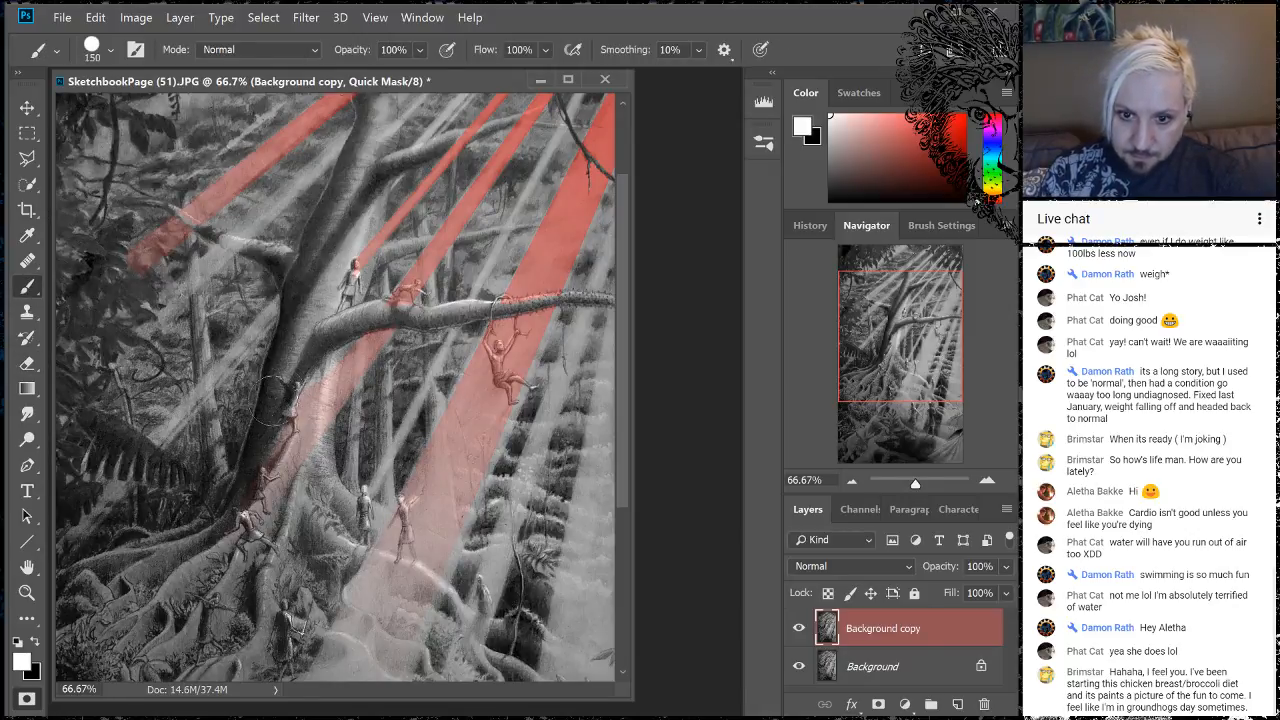
{"action": "scroll", "coordinate": [285, 385], "scroll_direction": "up", "scroll_amount": 2}
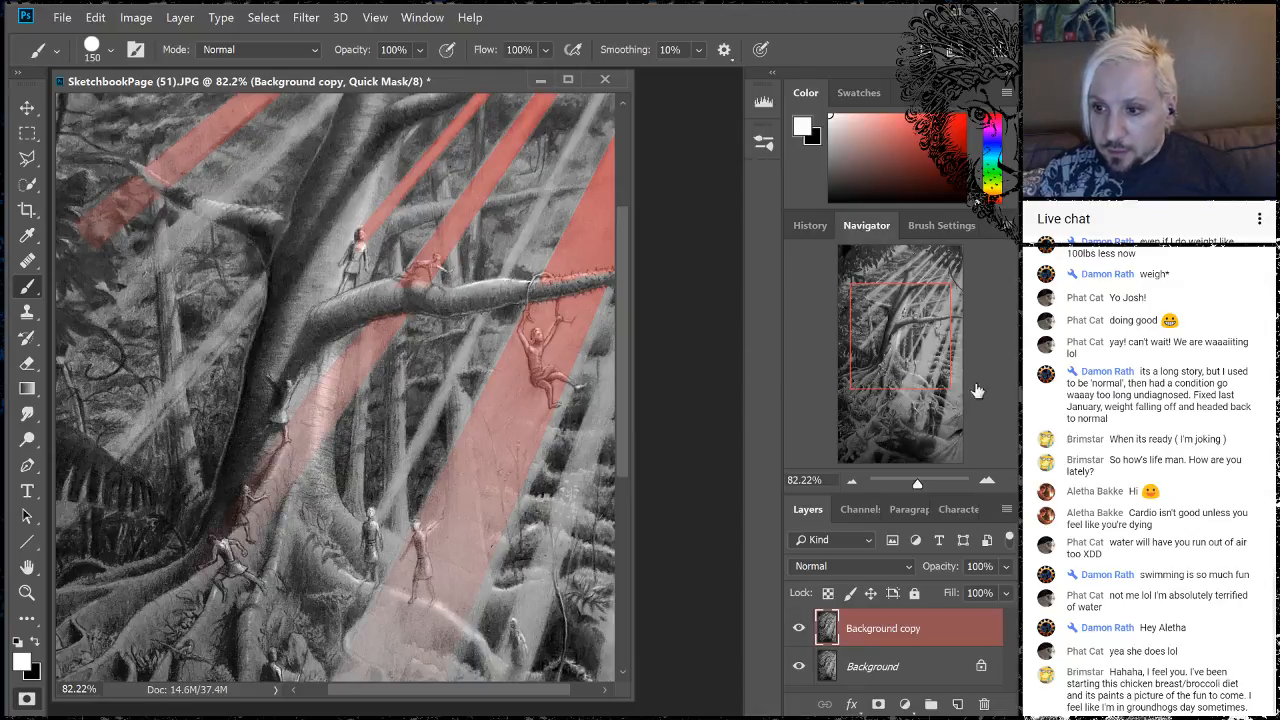
{"action": "left_click", "coordinate": [986, 480]}
{"action": "left_click", "coordinate": [986, 479]}
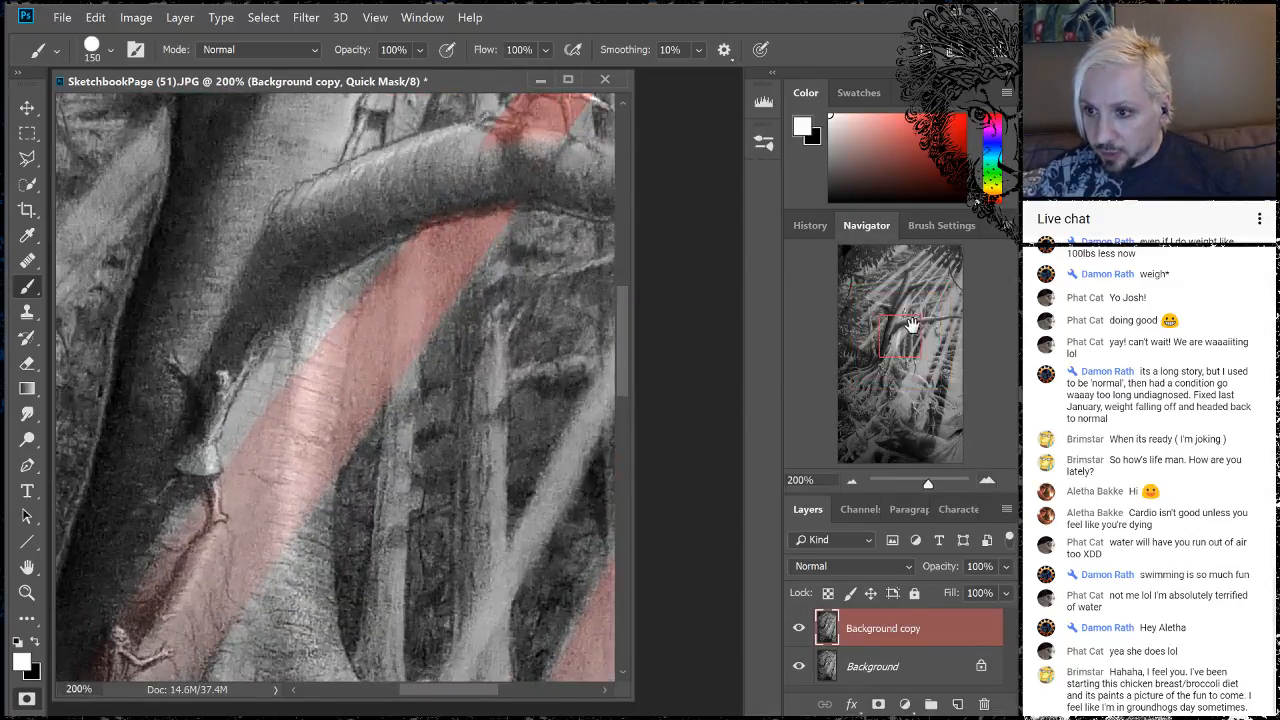
{"action": "left_click_drag", "start_coordinate": [903, 341], "coordinate": [928, 333]}
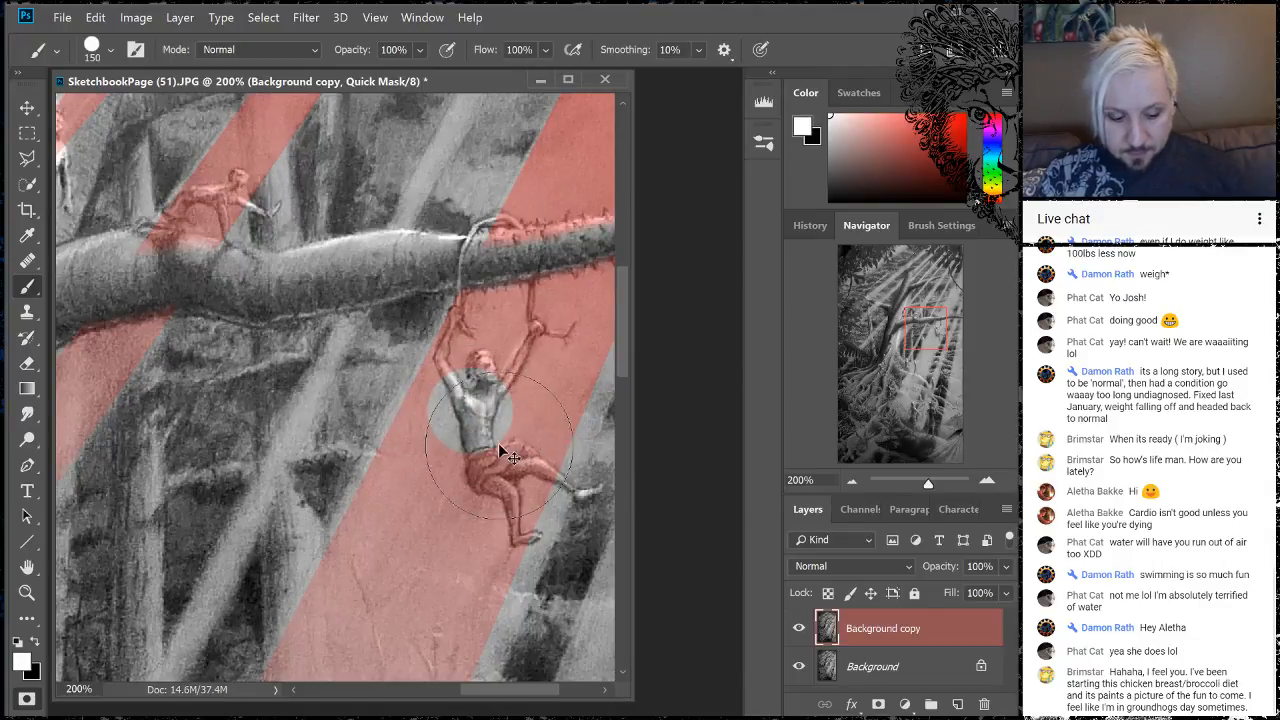
{"action": "key", "text": "ctrl+z"}
- Reduce the brush to 10 px and clear the mask from the swinging figure's head, left-hand arm and the looped vine
{"action": "key", "text": "bracketleft"}
{"action": "key", "text": "bracketleft"}
{"action": "key", "text": "bracketleft"}
{"action": "key", "text": "bracketleft"}
{"action": "key", "text": "bracketleft"}
{"action": "key", "text": "bracketleft"}
{"action": "key", "text": "bracketleft"}
{"action": "key", "text": "bracketleft"}
{"action": "key", "text": "bracketleft"}
{"action": "key", "text": "bracketleft"}
{"action": "key", "text": "bracketleft"}
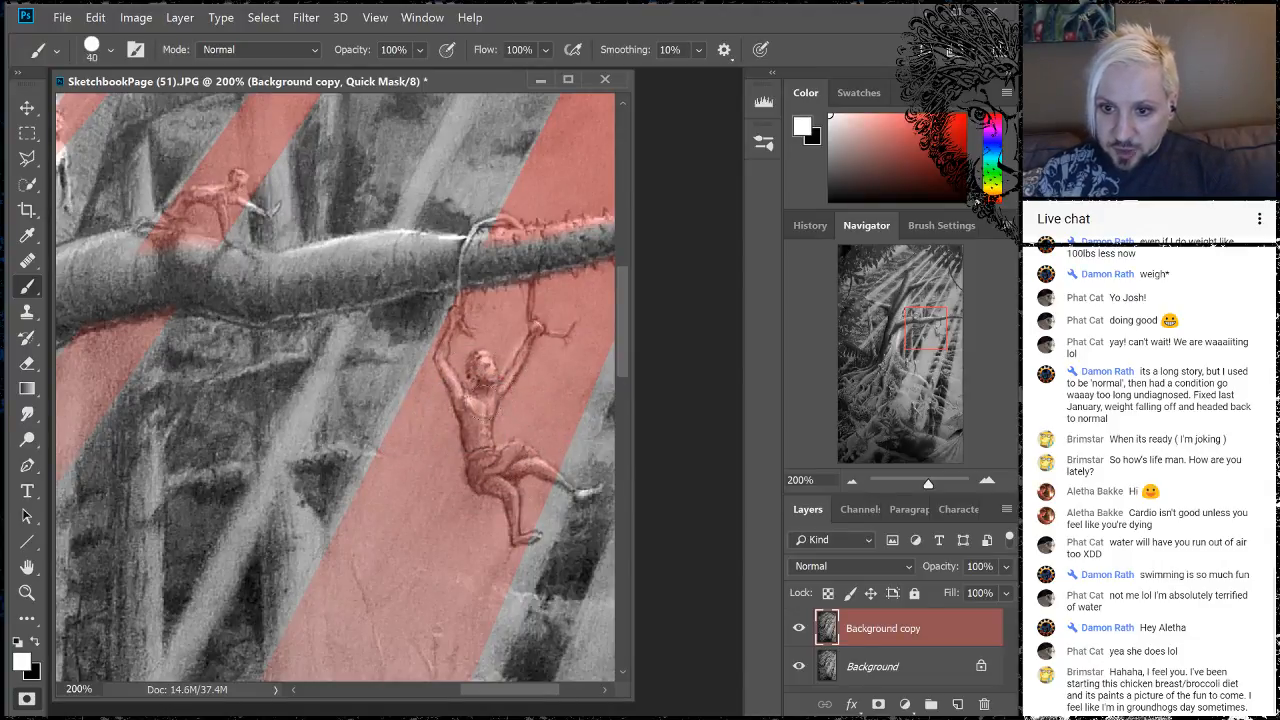
{"action": "mouse_move", "coordinate": [482, 376]}
{"action": "left_mouse_down"}
{"action": "mouse_move", "coordinate": [480, 358]}
{"action": "mouse_move", "coordinate": [484, 402]}
{"action": "mouse_move", "coordinate": [462, 396]}
{"action": "mouse_move", "coordinate": [440, 362]}
{"action": "left_mouse_up"}
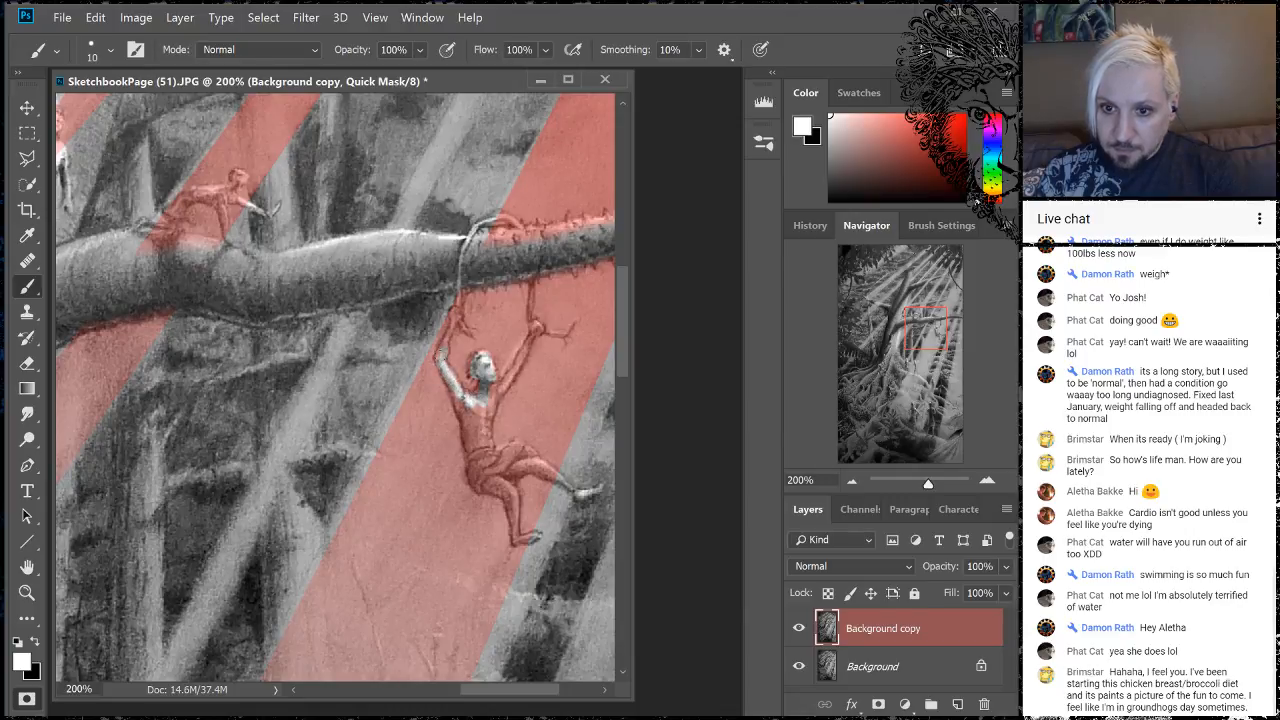
{"action": "left_click_drag", "start_coordinate": [452, 305], "coordinate": [455, 312]}
{"action": "left_click_drag", "start_coordinate": [487, 222], "coordinate": [521, 228]}
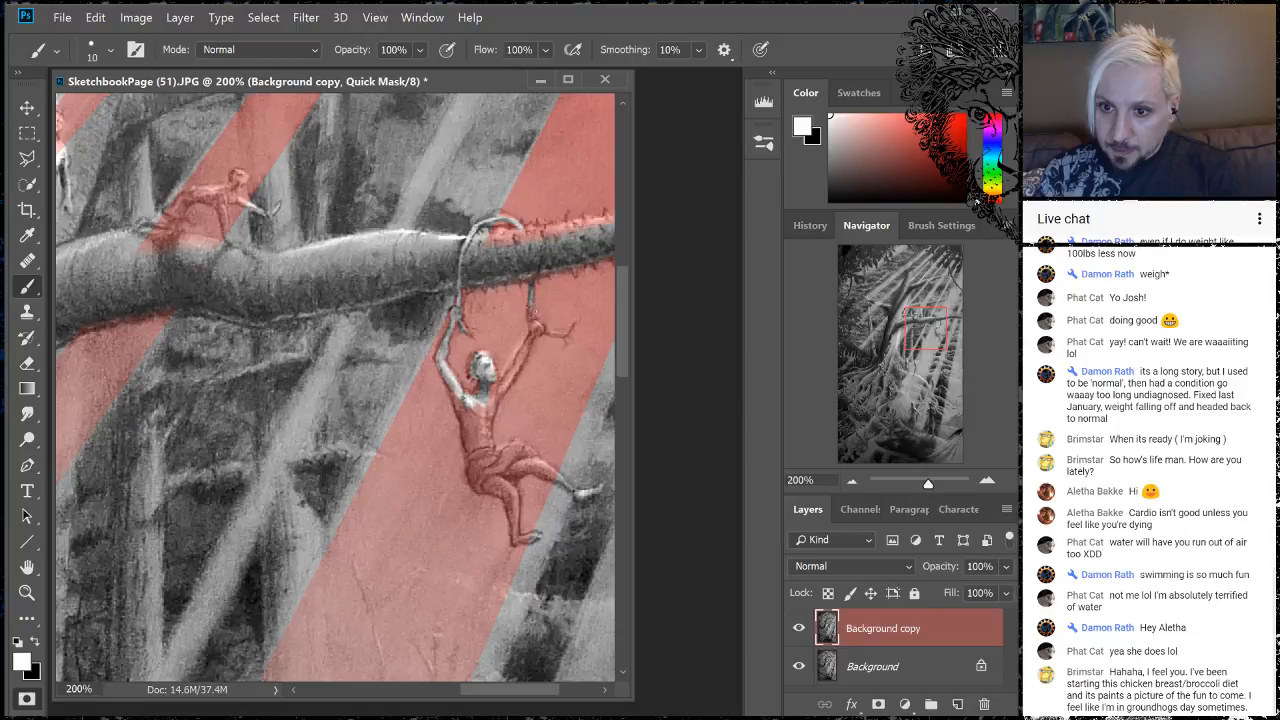
- Clear the mask from the swinging figure's right-hand arm, torso and legs
{"action": "left_click_drag", "start_coordinate": [532, 320], "coordinate": [537, 325]}
{"action": "mouse_move", "coordinate": [521, 356]}
{"action": "left_mouse_down"}
{"action": "mouse_move", "coordinate": [469, 419]}
{"action": "mouse_move", "coordinate": [482, 444]}
{"action": "mouse_move", "coordinate": [490, 404]}
{"action": "left_mouse_up"}
{"action": "mouse_move", "coordinate": [480, 458]}
{"action": "left_mouse_down"}
{"action": "mouse_move", "coordinate": [524, 448]}
{"action": "mouse_move", "coordinate": [536, 462]}
{"action": "mouse_move", "coordinate": [490, 474]}
{"action": "mouse_move", "coordinate": [514, 476]}
{"action": "mouse_move", "coordinate": [543, 463]}
{"action": "left_mouse_up"}
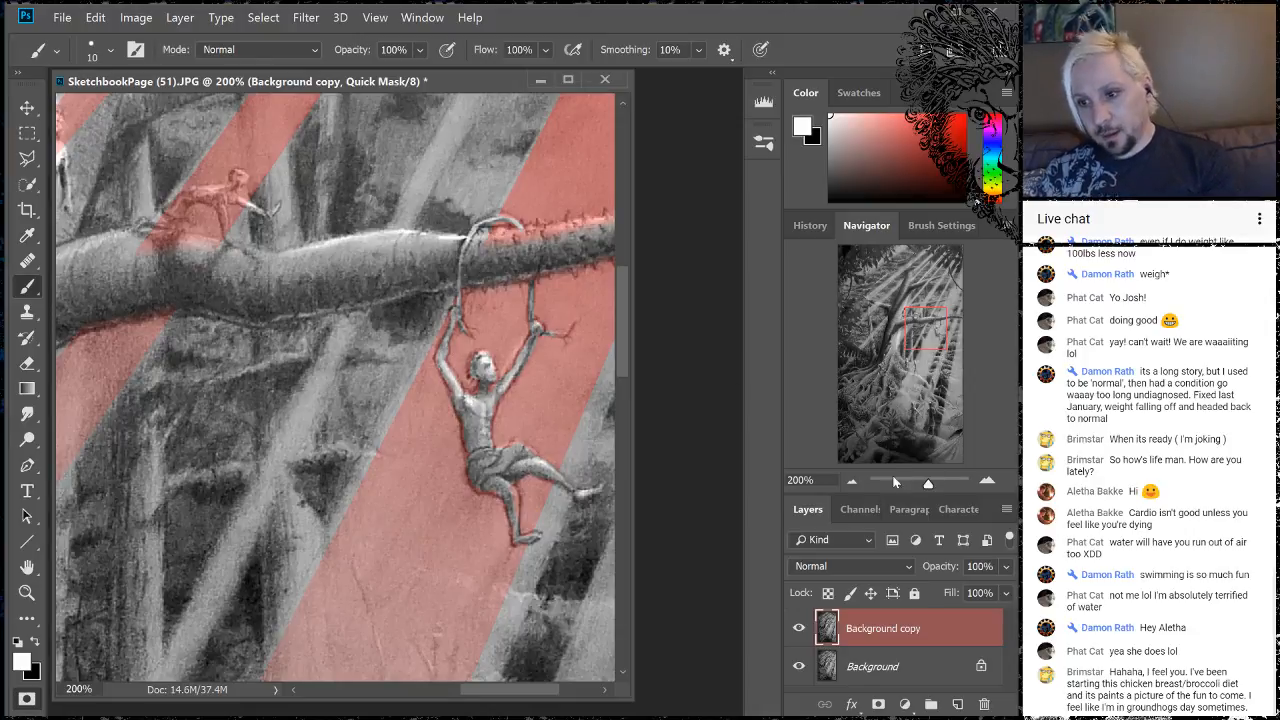
- Soften the Quick Mask by reapplying the last Gaussian Blur filter twice
{"action": "left_click", "coordinate": [852, 485]}
{"action": "left_click", "coordinate": [852, 485]}
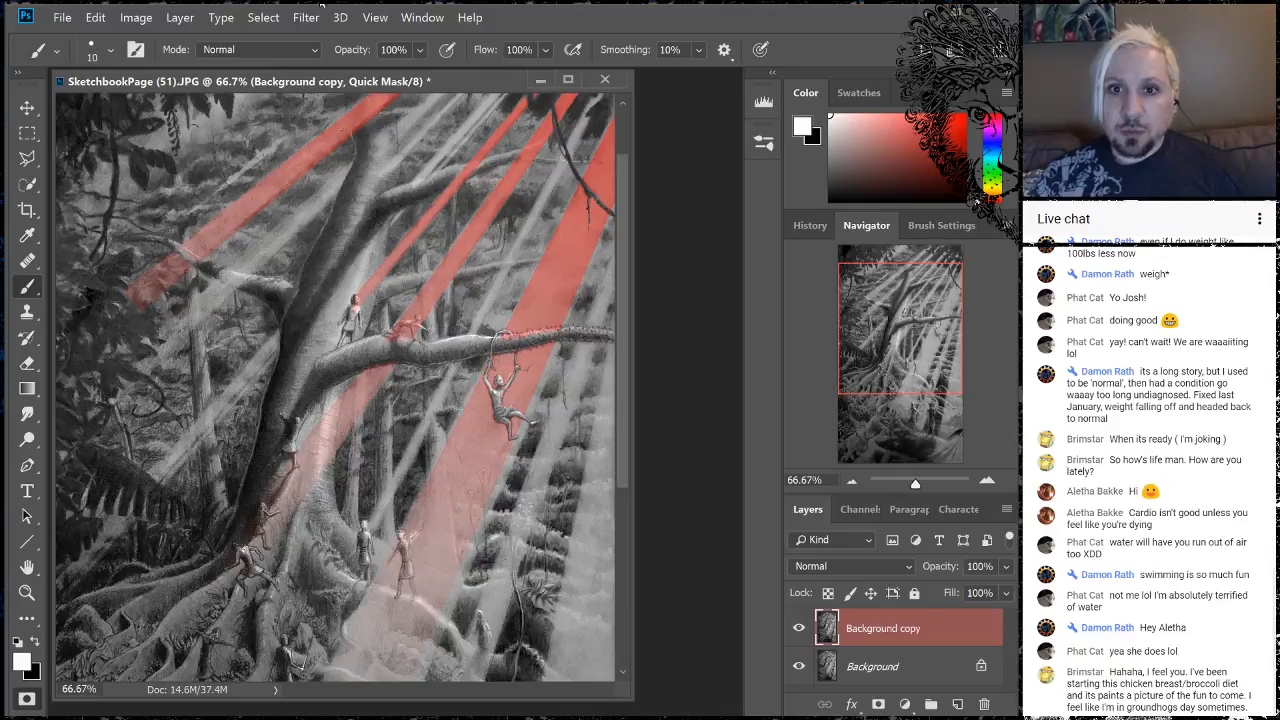
{"action": "left_click", "coordinate": [306, 17]}
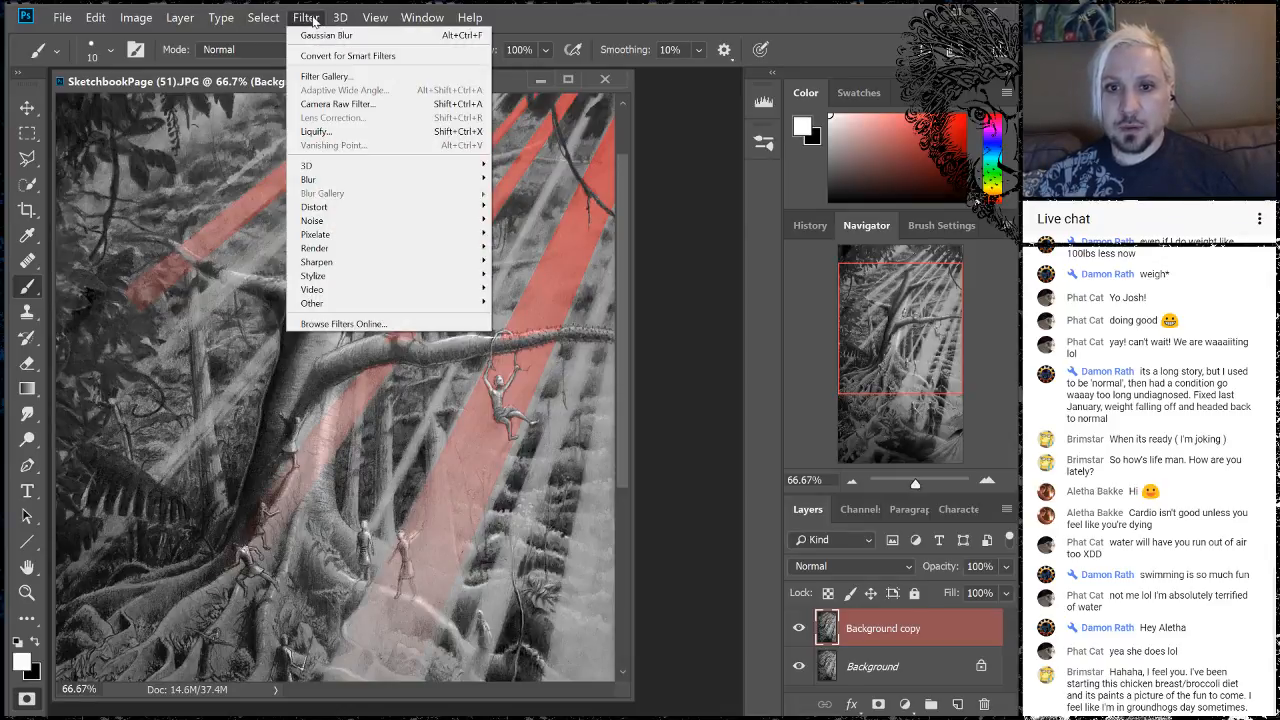
{"action": "left_click", "coordinate": [334, 41]}
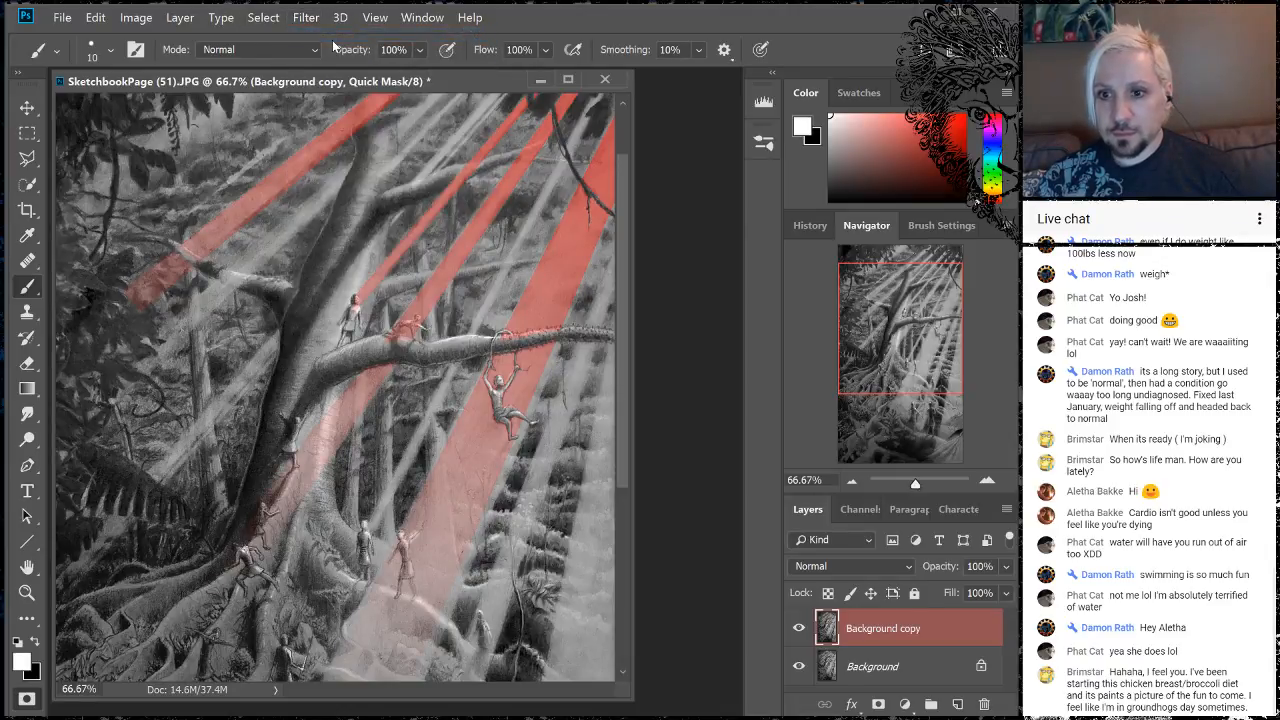
{"action": "left_click", "coordinate": [312, 21]}
{"action": "left_click", "coordinate": [330, 38]}
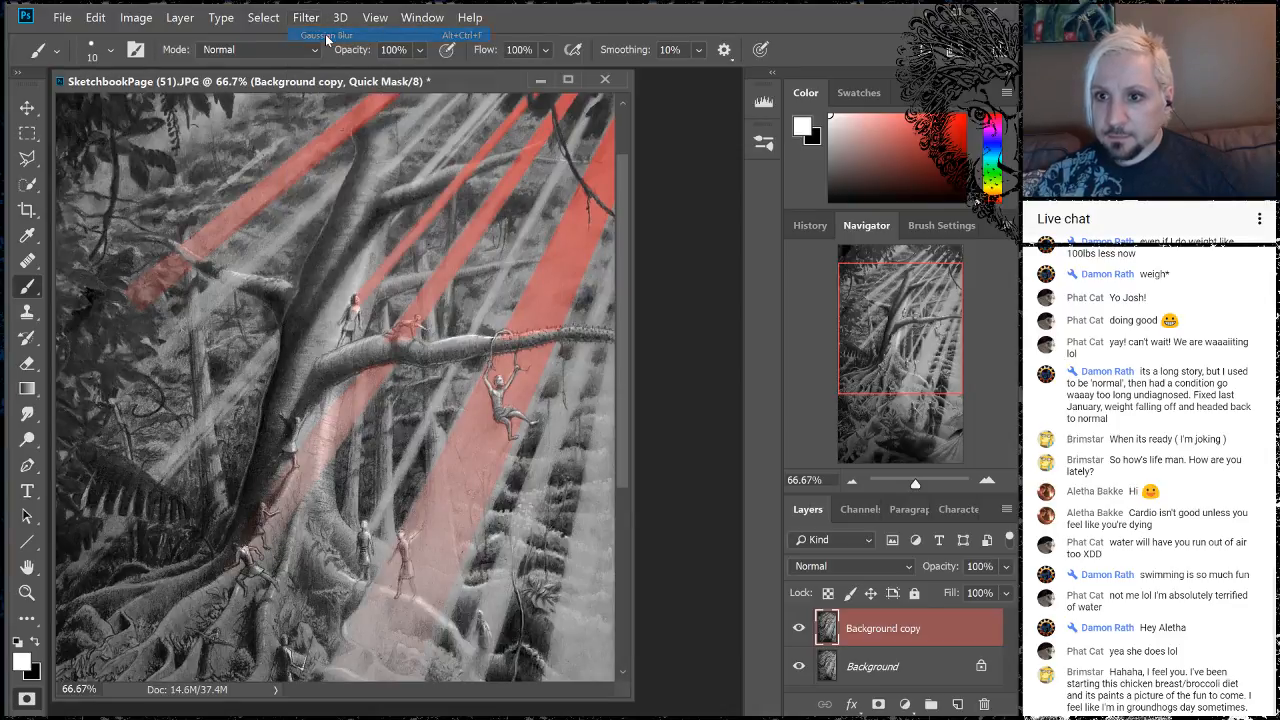
- Exit Quick Mask mode and deselect the resulting selection to view the rays over the artwork
{"action": "left_click", "coordinate": [27, 698]}
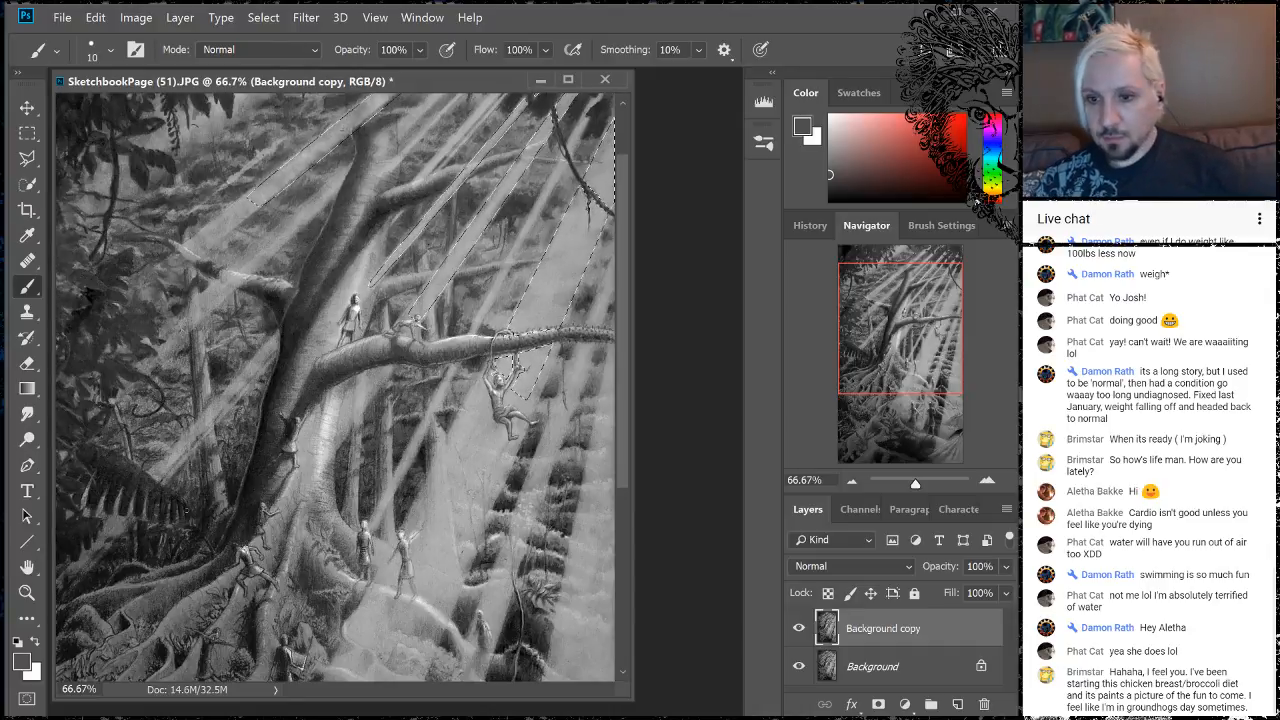
{"action": "key", "text": "ctrl+d"}
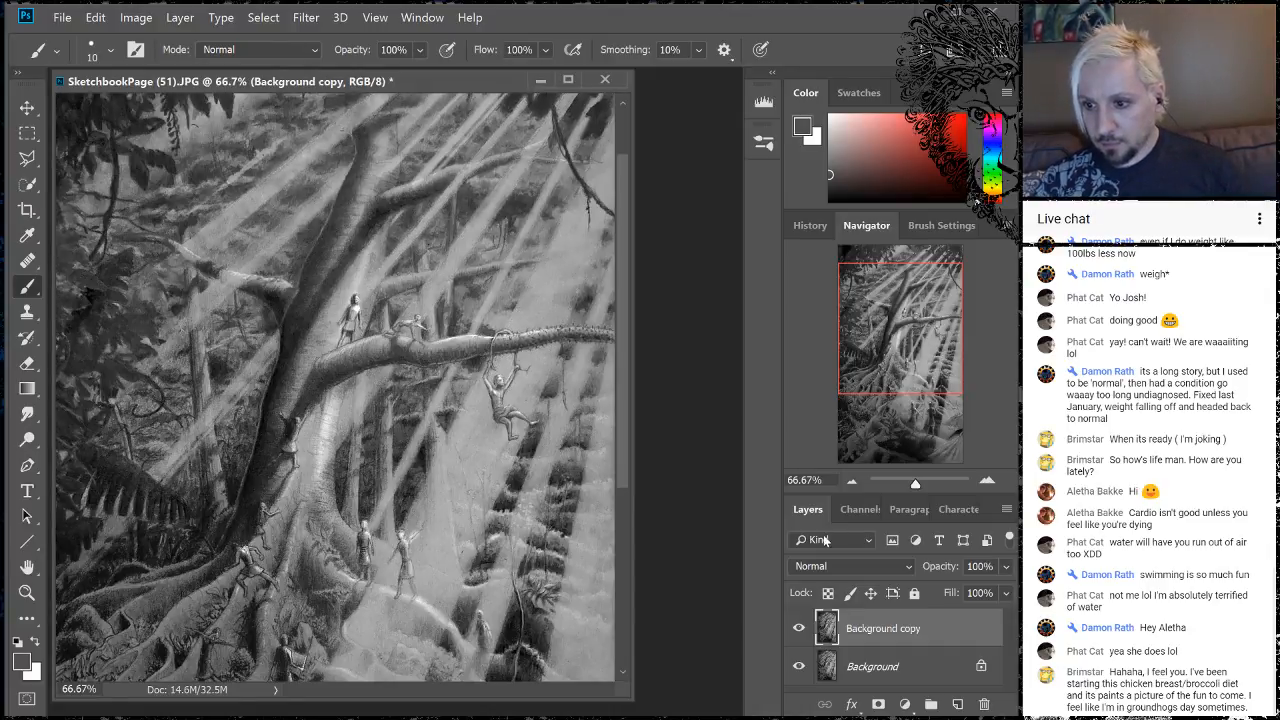
{"action": "left_click", "coordinate": [852, 487]}
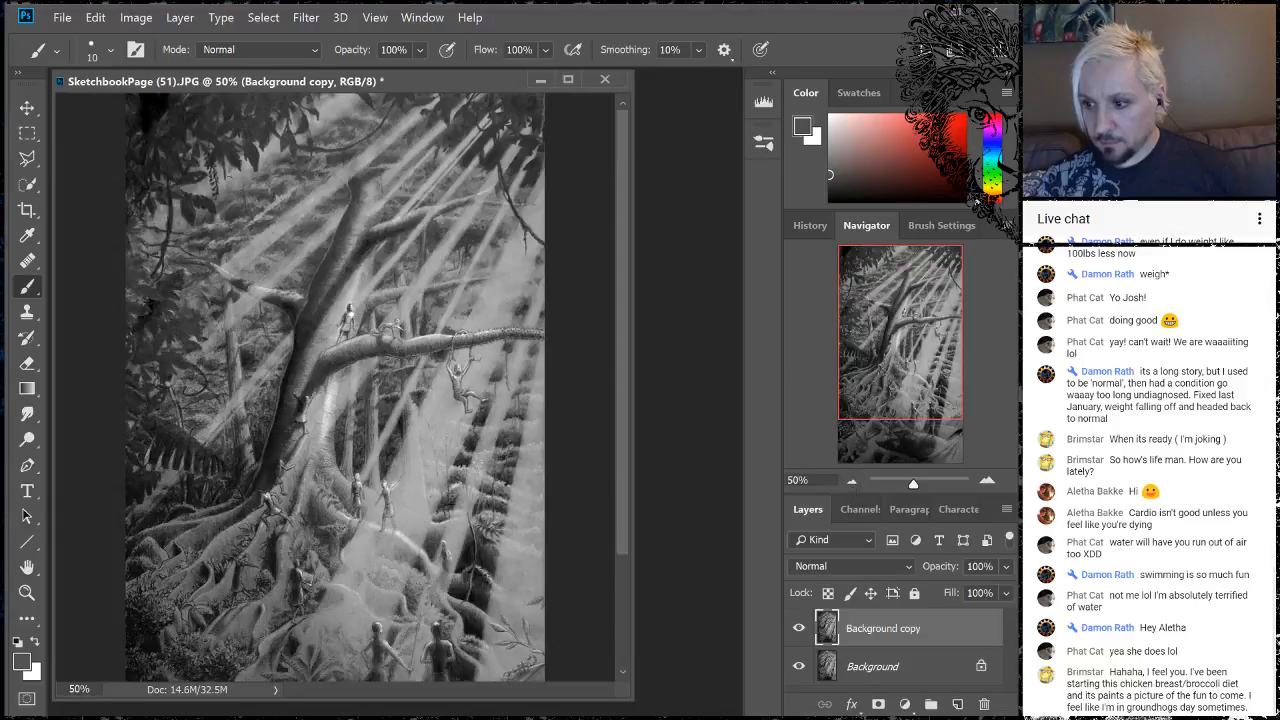
- Apply a Brightness/Contrast adjustment to the Background copy with brightness about 58 and contrast about 35
{"action": "left_click", "coordinate": [137, 18]}
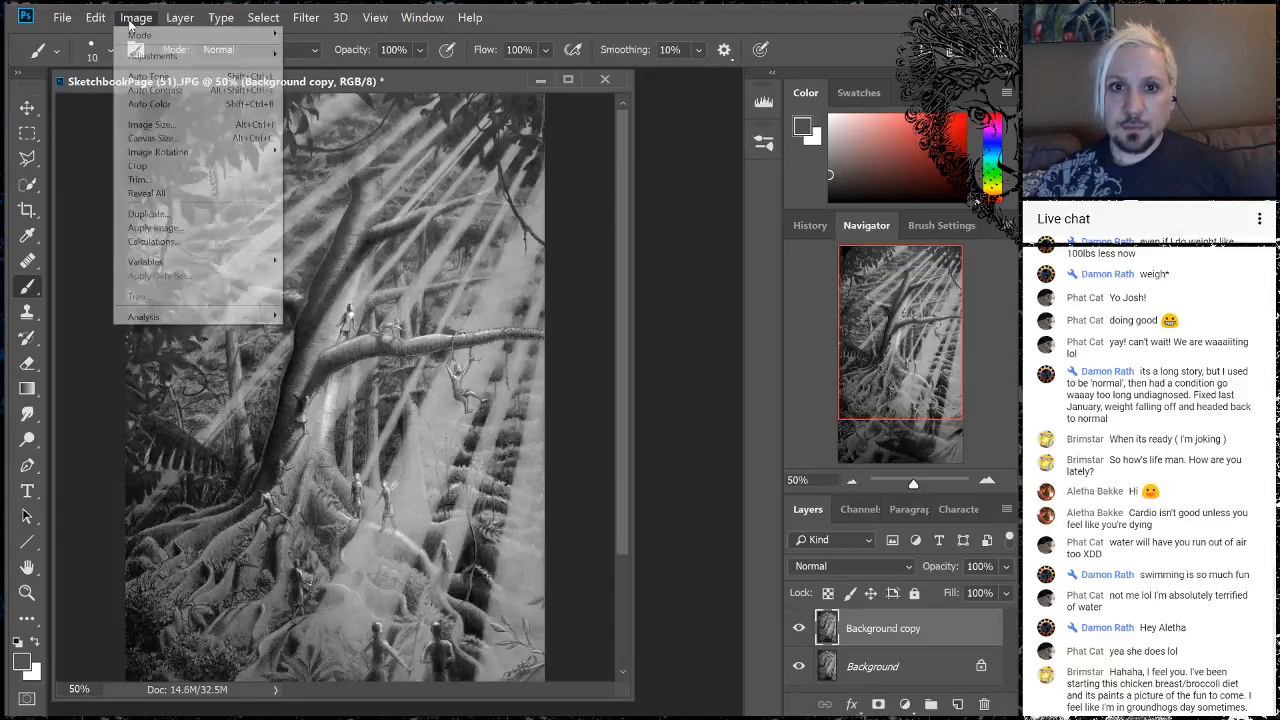
{"action": "mouse_move", "coordinate": [144, 55]}
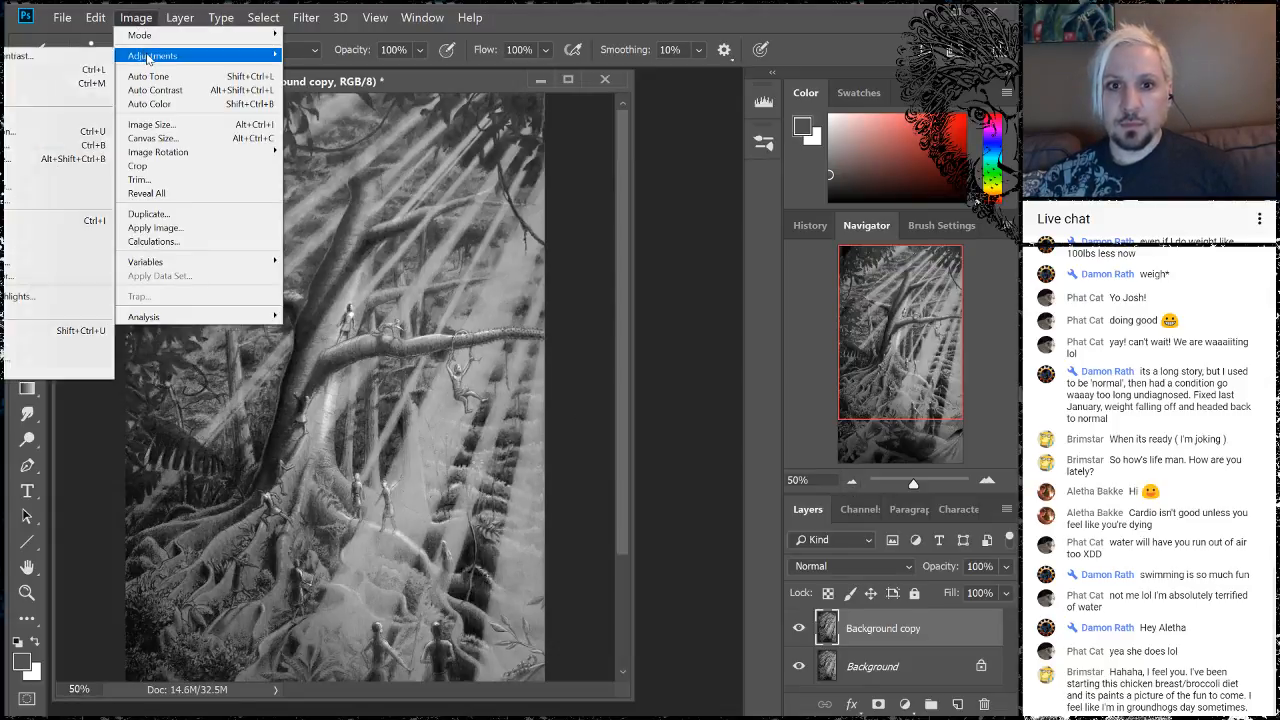
{"action": "left_click", "coordinate": [28, 66]}
{"action": "left_click_drag", "start_coordinate": [830, 92], "coordinate": [900, 88]}
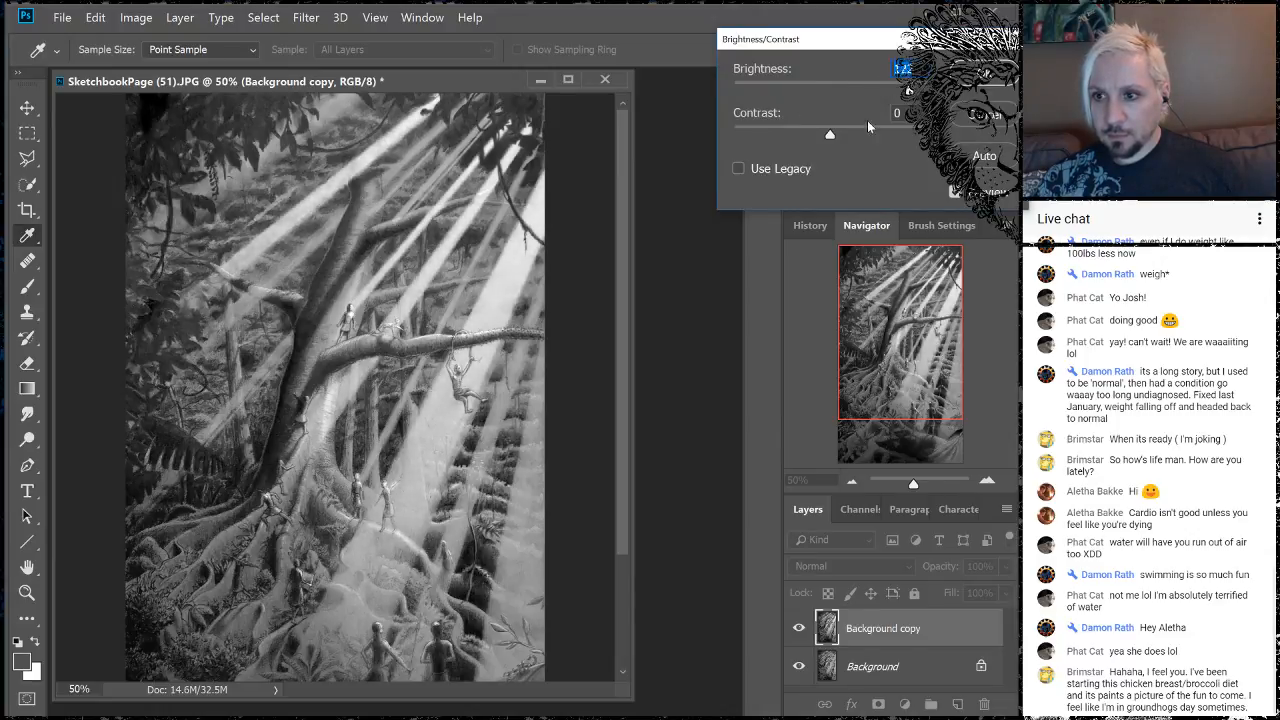
{"action": "left_click_drag", "start_coordinate": [831, 136], "coordinate": [876, 135]}
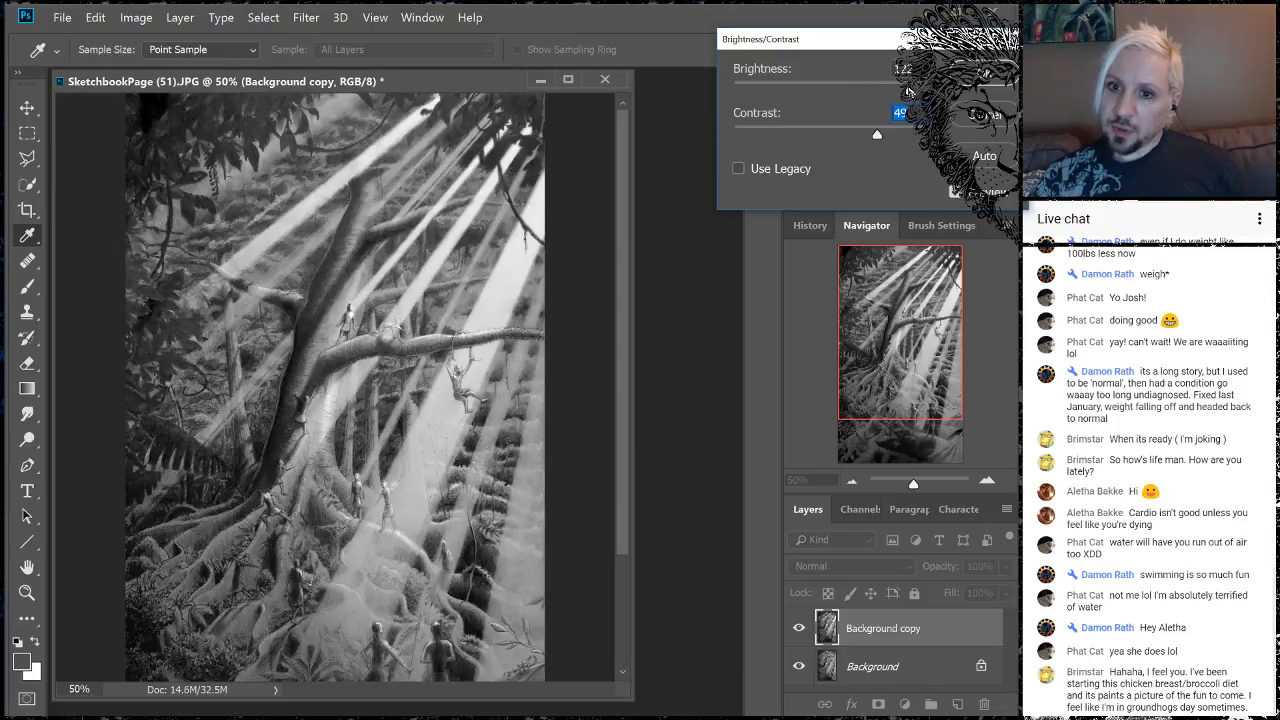
{"action": "left_click_drag", "start_coordinate": [908, 92], "coordinate": [867, 88]}
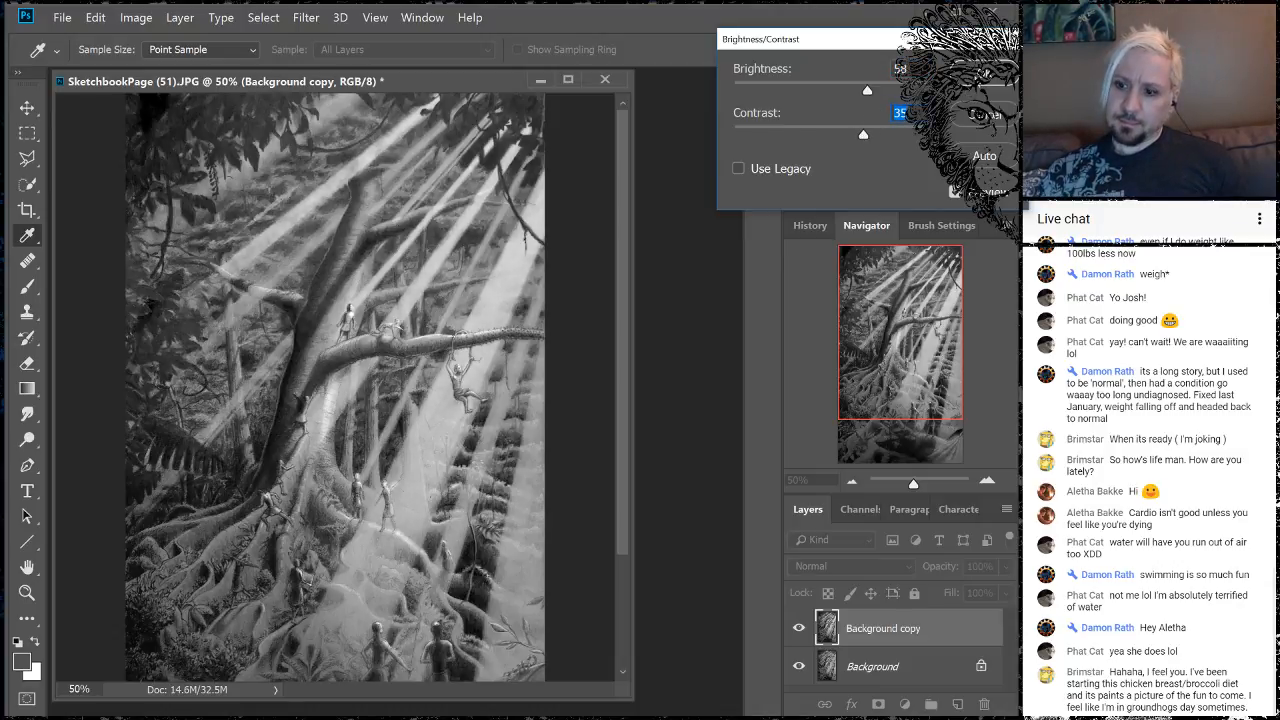
{"action": "left_click", "coordinate": [980, 76]}
- Compare the artwork with and without the Background copy by toggling its visibility repeatedly, and check the whole page
{"action": "left_click", "coordinate": [799, 628]}
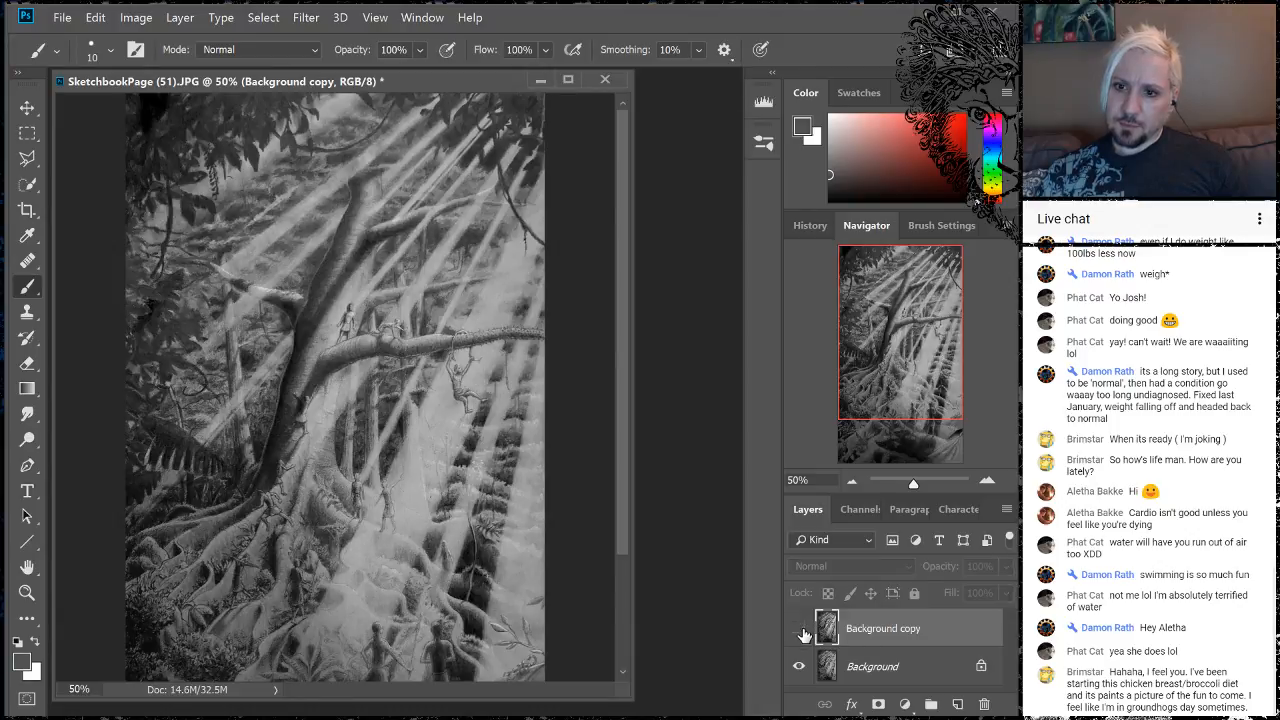
{"action": "left_click", "coordinate": [800, 629]}
{"action": "left_click", "coordinate": [800, 629]}
{"action": "left_click", "coordinate": [800, 629]}
{"action": "left_click", "coordinate": [800, 629]}
{"action": "left_click", "coordinate": [800, 629]}
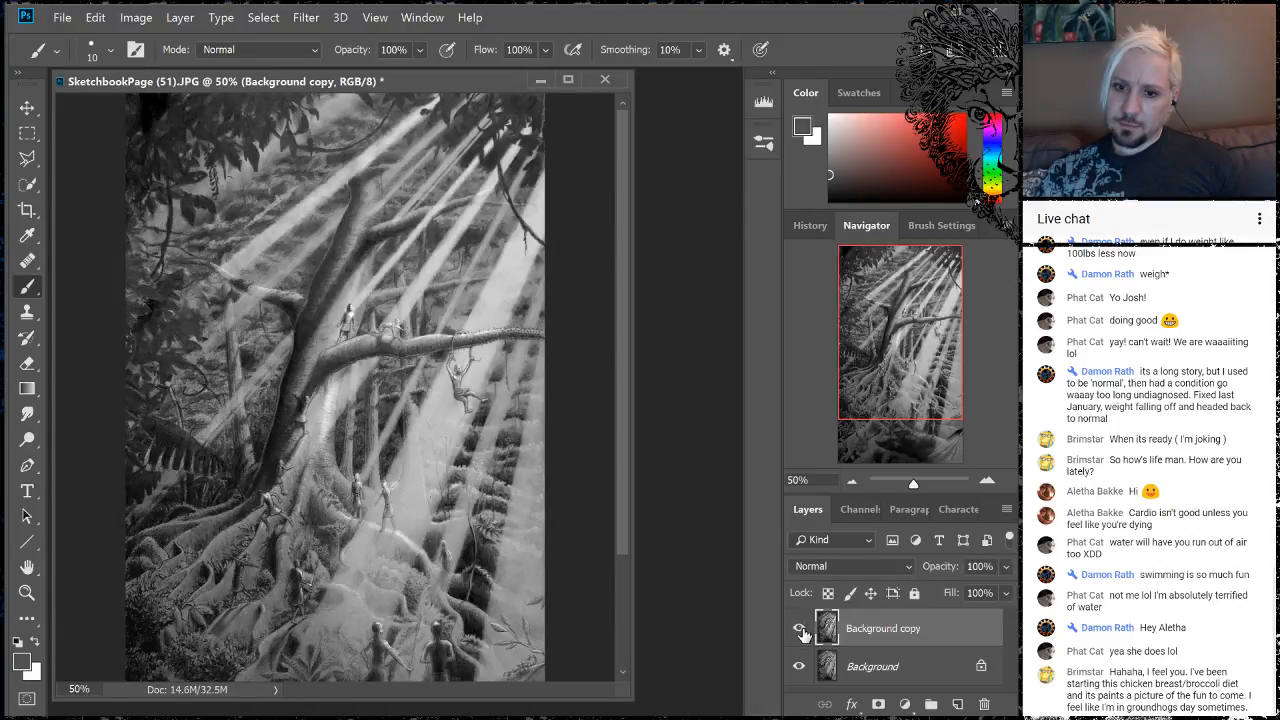
{"action": "left_click", "coordinate": [800, 629]}
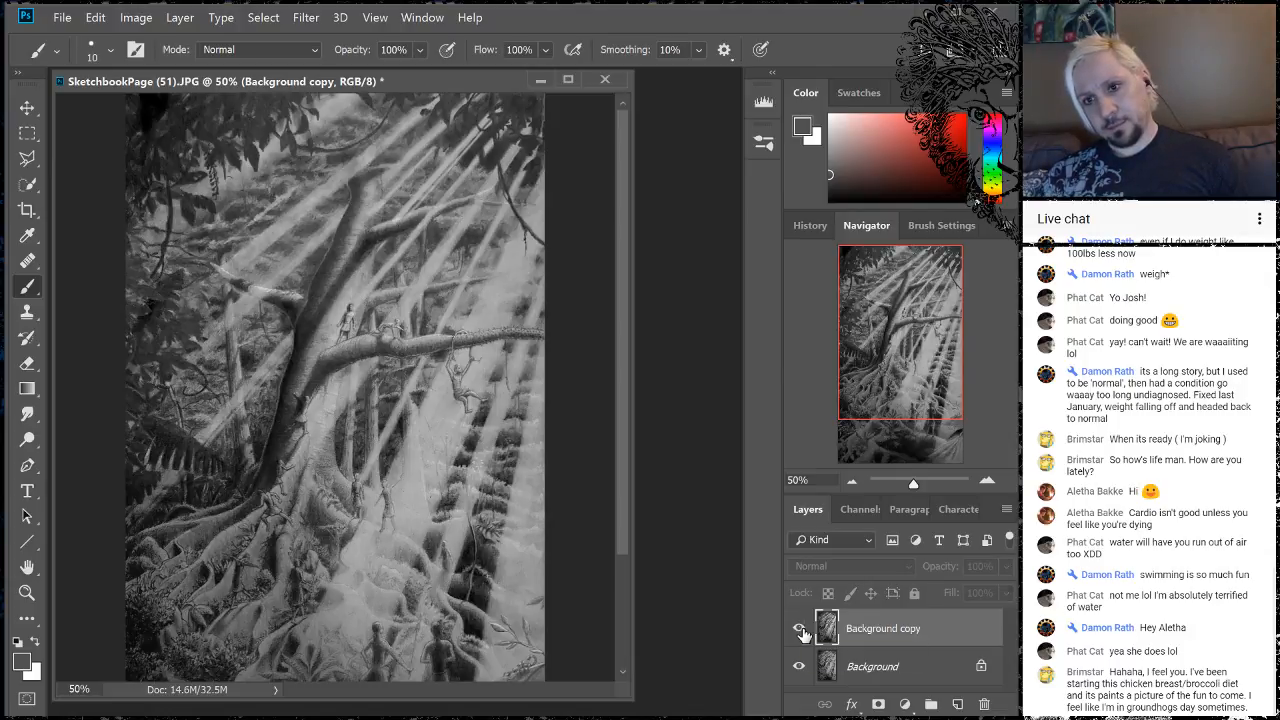
{"action": "left_click", "coordinate": [800, 629]}
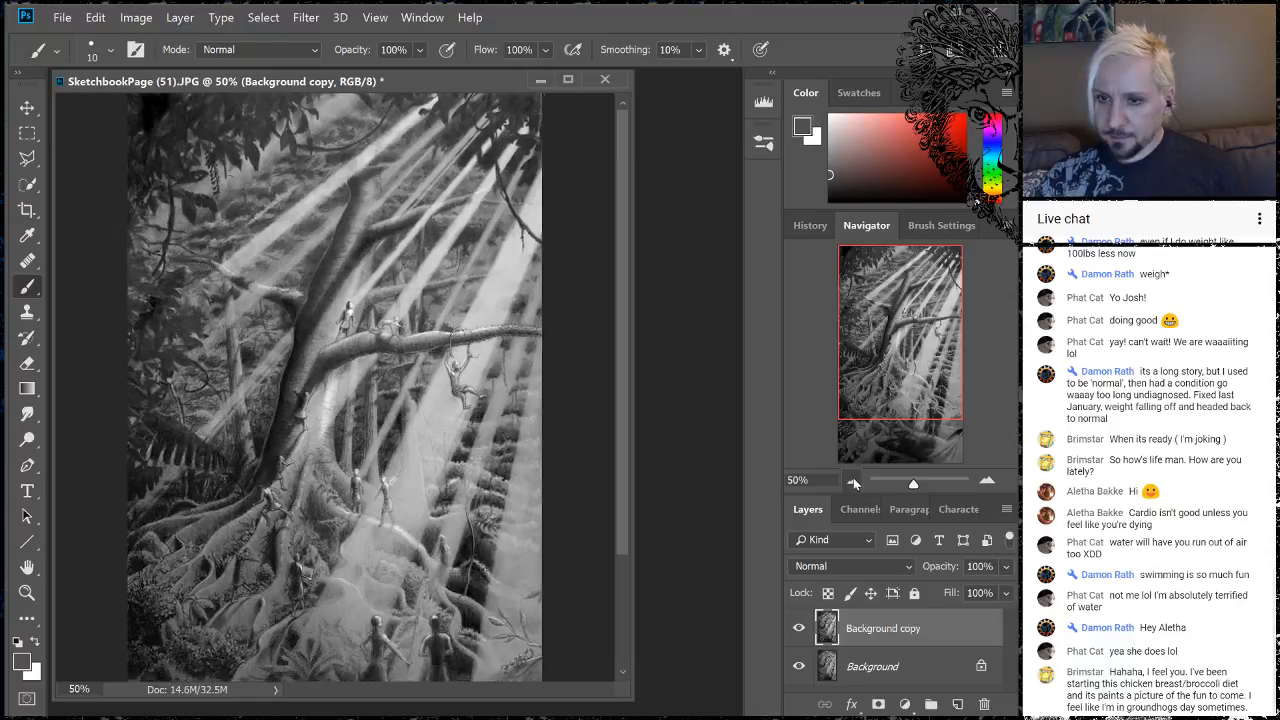
{"action": "left_click", "coordinate": [853, 480]}
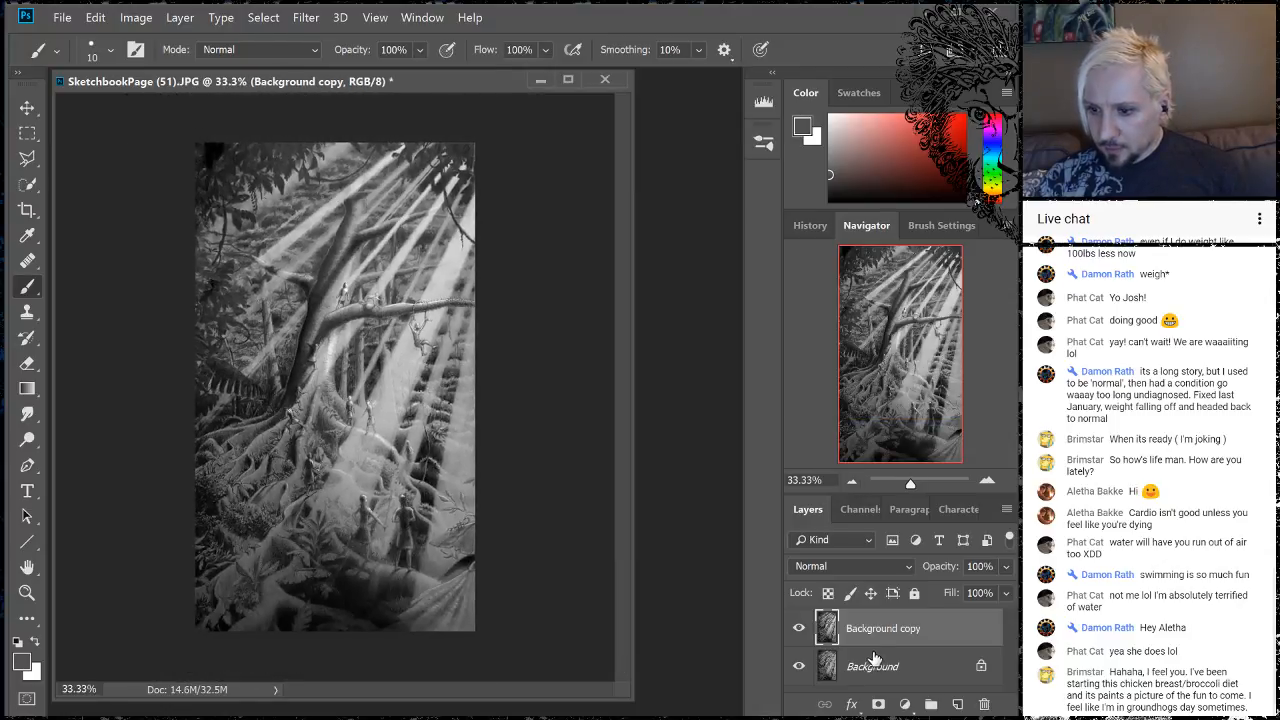
- Burn the shadows among the upper-left leaves with a 45 px brush at 50% exposure, undoing the first stroke
{"action": "left_click", "coordinate": [27, 388]}
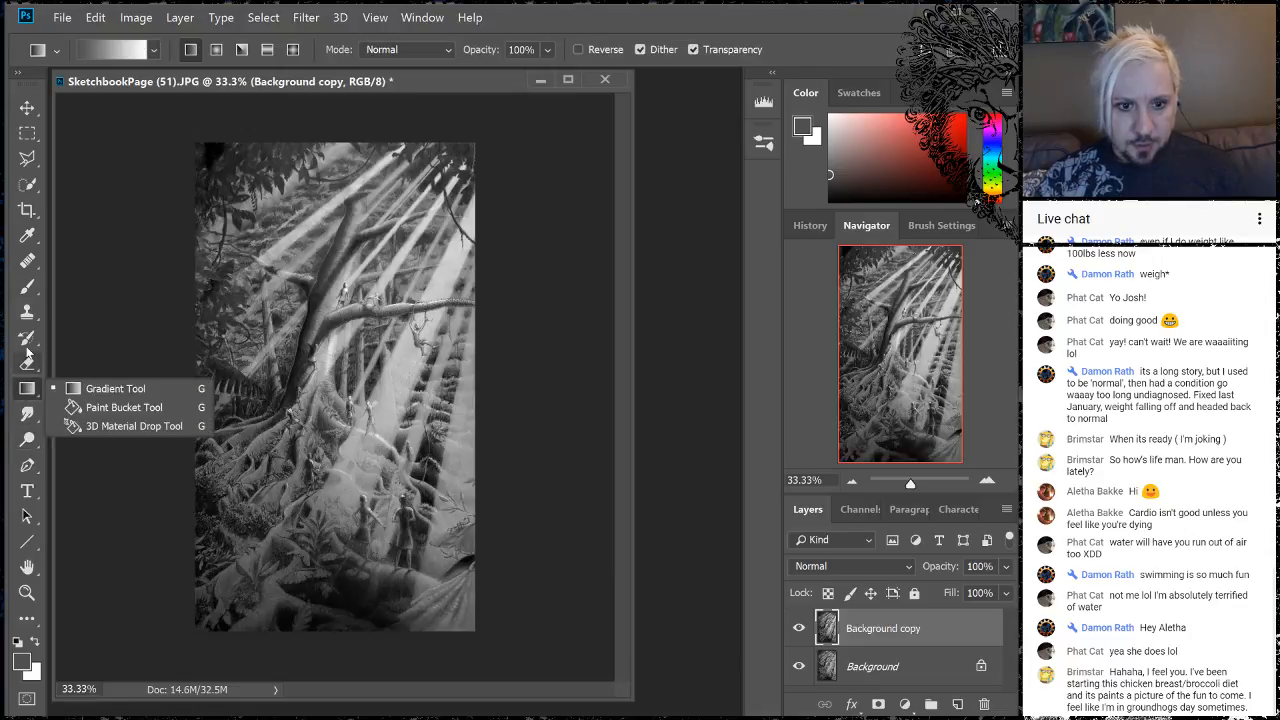
{"action": "left_click", "coordinate": [27, 440]}
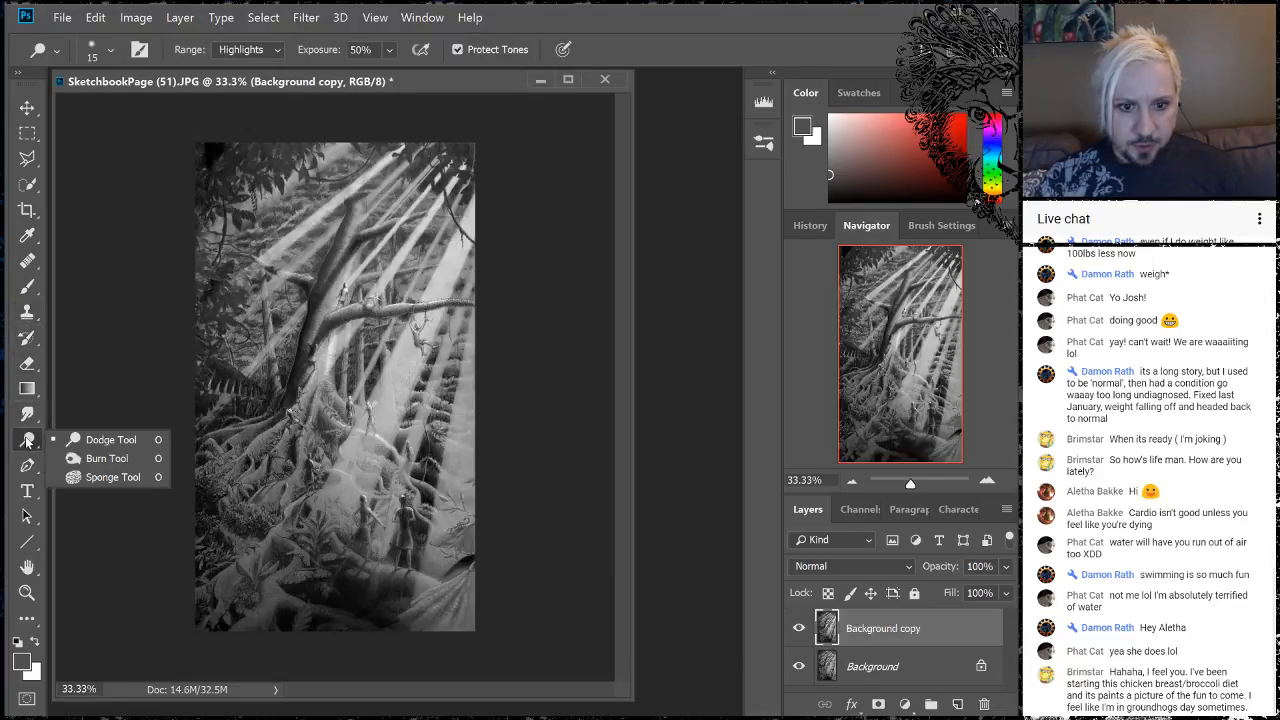
{"action": "left_click", "coordinate": [92, 458]}
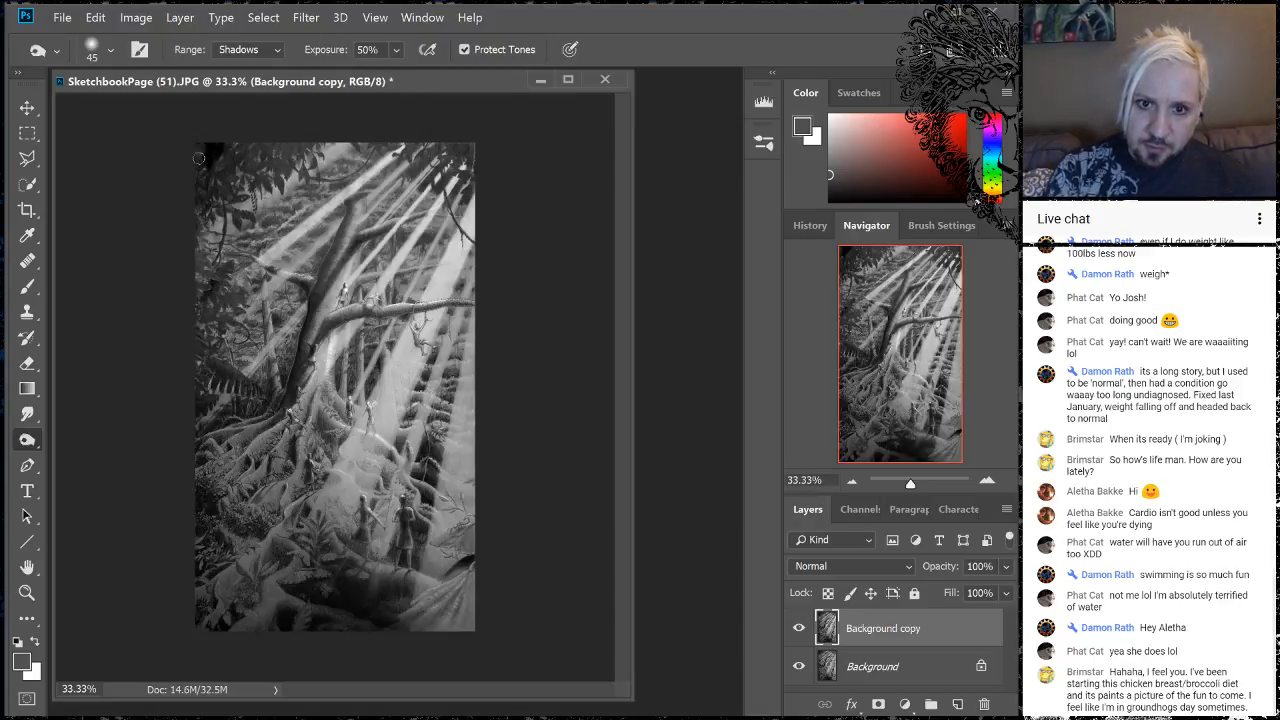
{"action": "key", "text": "ctrl+z"}
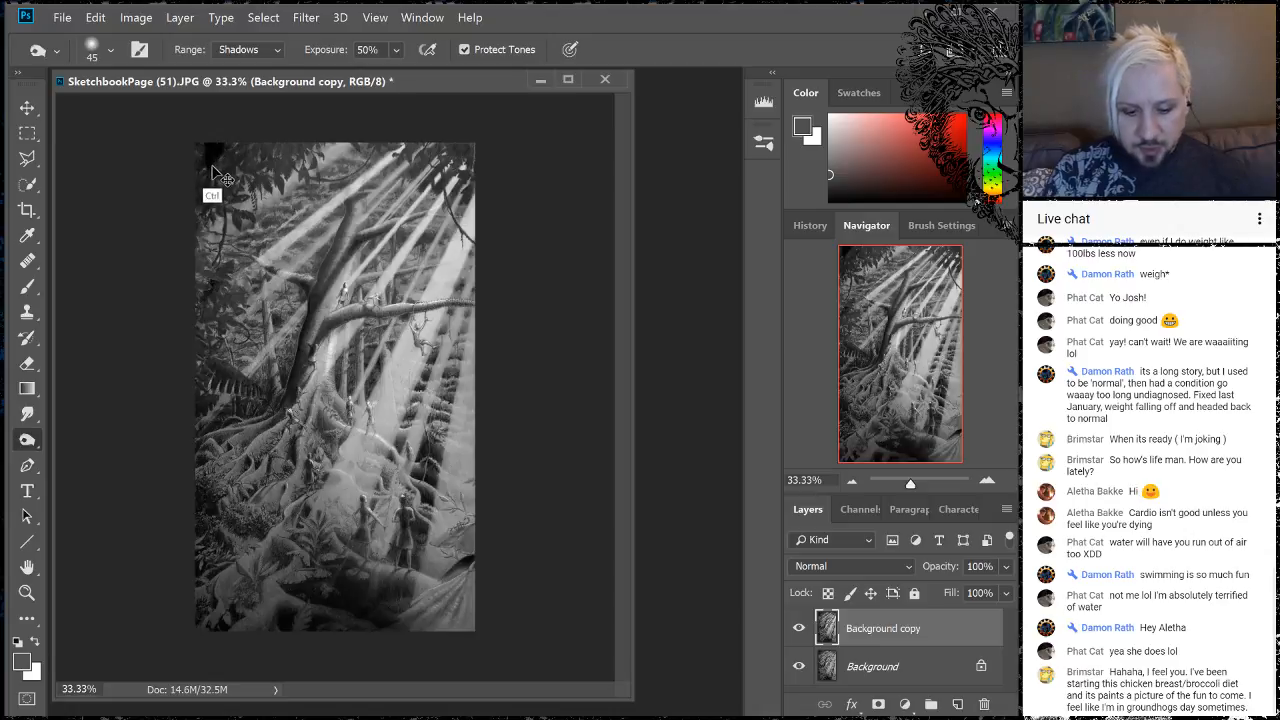
{"action": "mouse_move", "coordinate": [193, 164]}
{"action": "left_mouse_down"}
{"action": "mouse_move", "coordinate": [183, 173]}
{"action": "mouse_move", "coordinate": [236, 140]}
{"action": "left_mouse_up"}
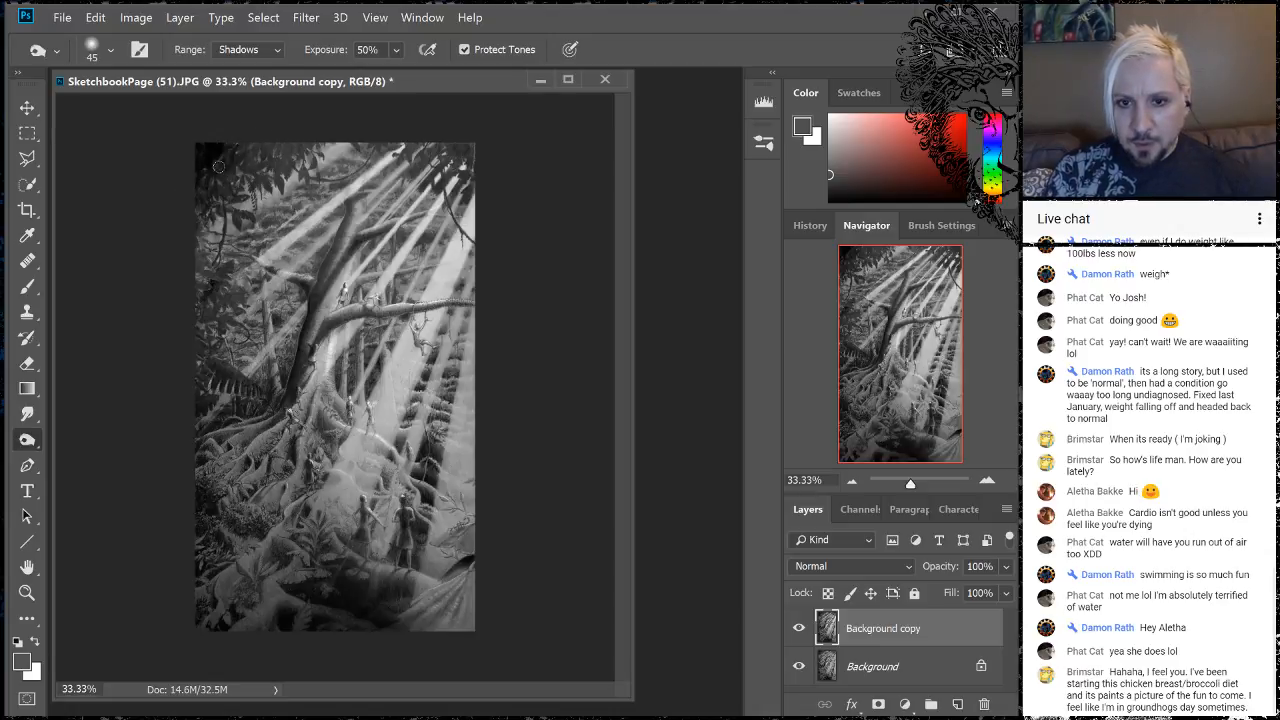
- Switch the Burn tool's brush to the Scattered Leaves preset at 95 px
{"action": "right_click", "coordinate": [218, 166]}
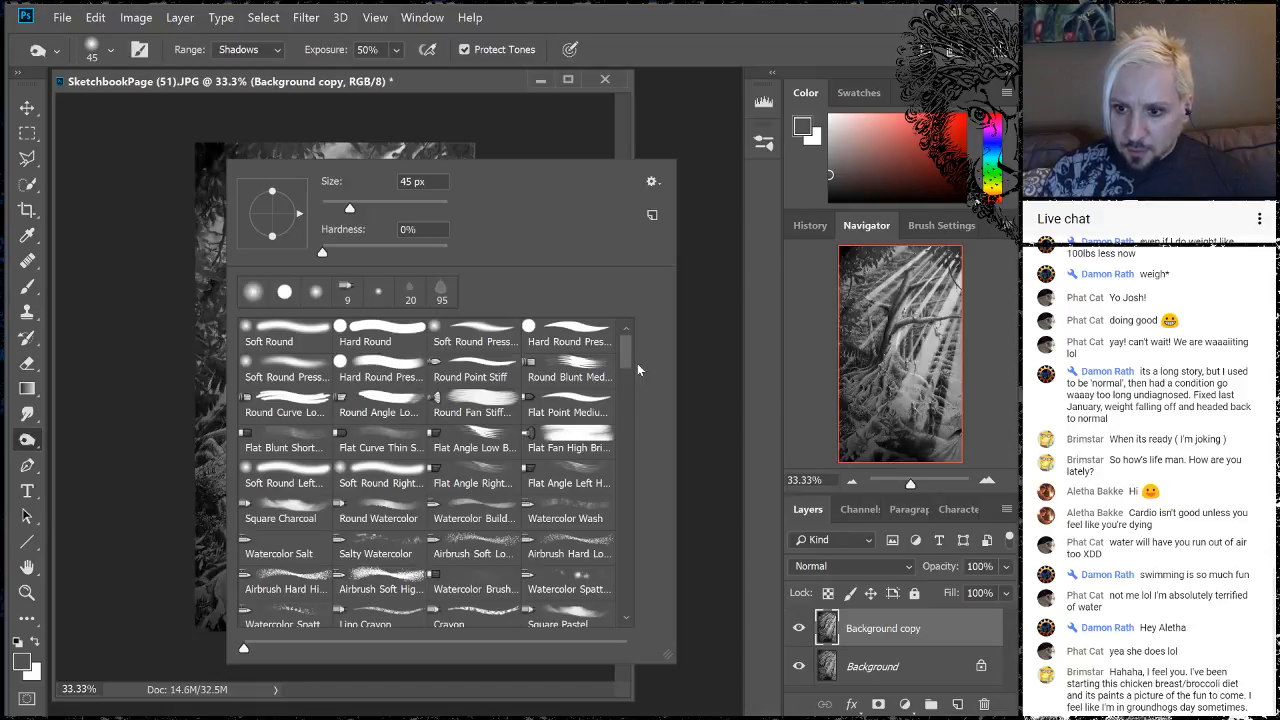
{"action": "scroll", "coordinate": [626, 380], "scroll_direction": "down", "scroll_amount": 6}
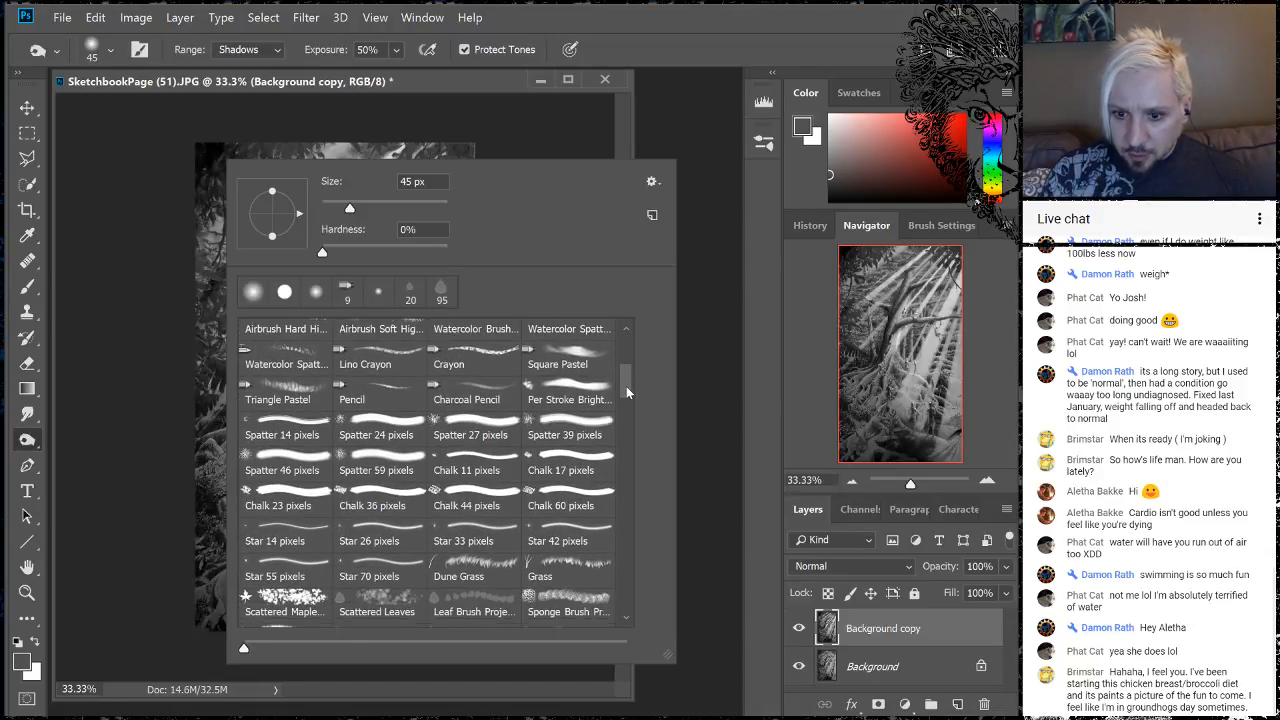
{"action": "scroll", "coordinate": [626, 392], "scroll_direction": "down", "scroll_amount": 1}
{"action": "left_click", "coordinate": [385, 541]}
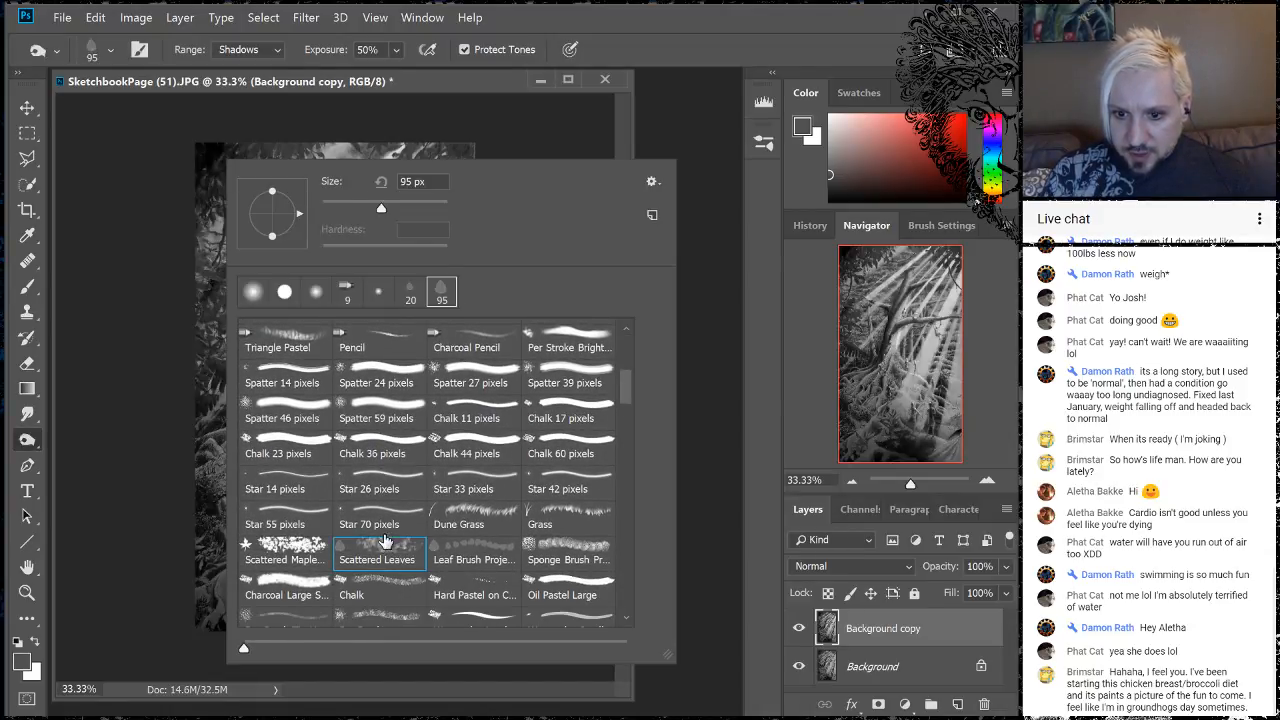
{"action": "left_click", "coordinate": [234, 135]}
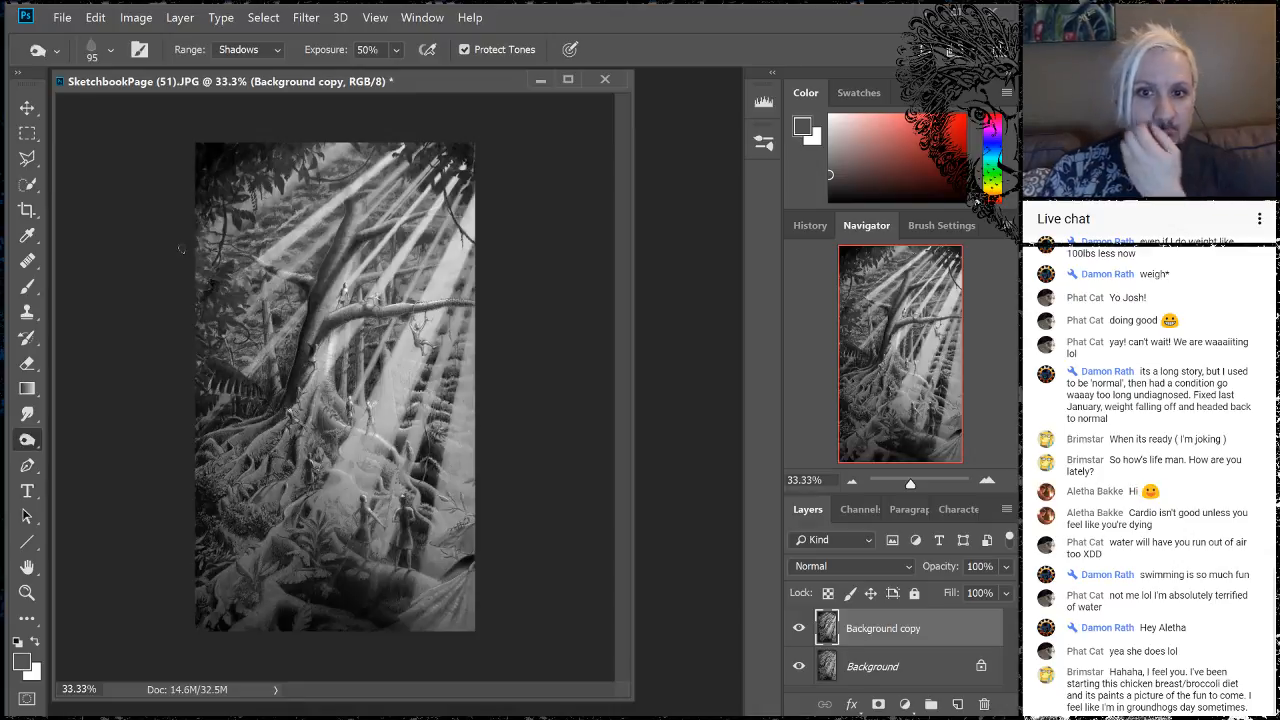
- Select the entire canvas and add a new layer above the Background copy for the border
{"action": "key", "text": "ctrl+a"}
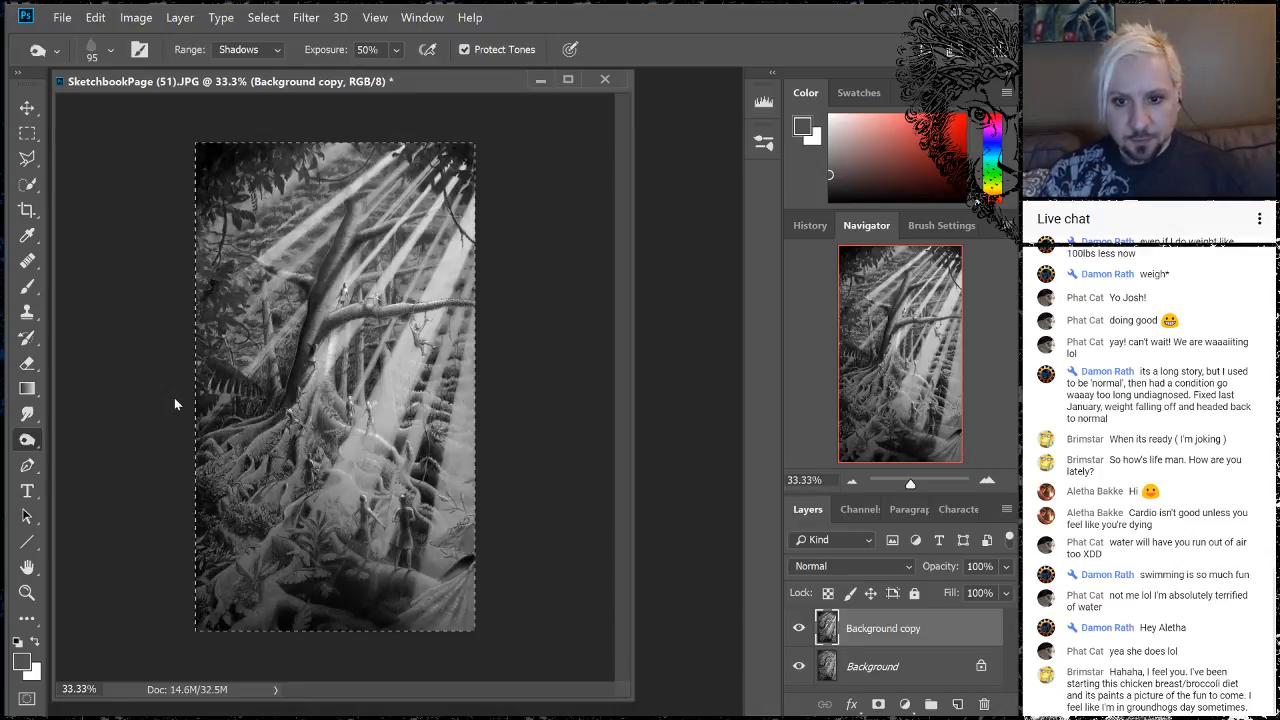
{"action": "left_click", "coordinate": [957, 704]}
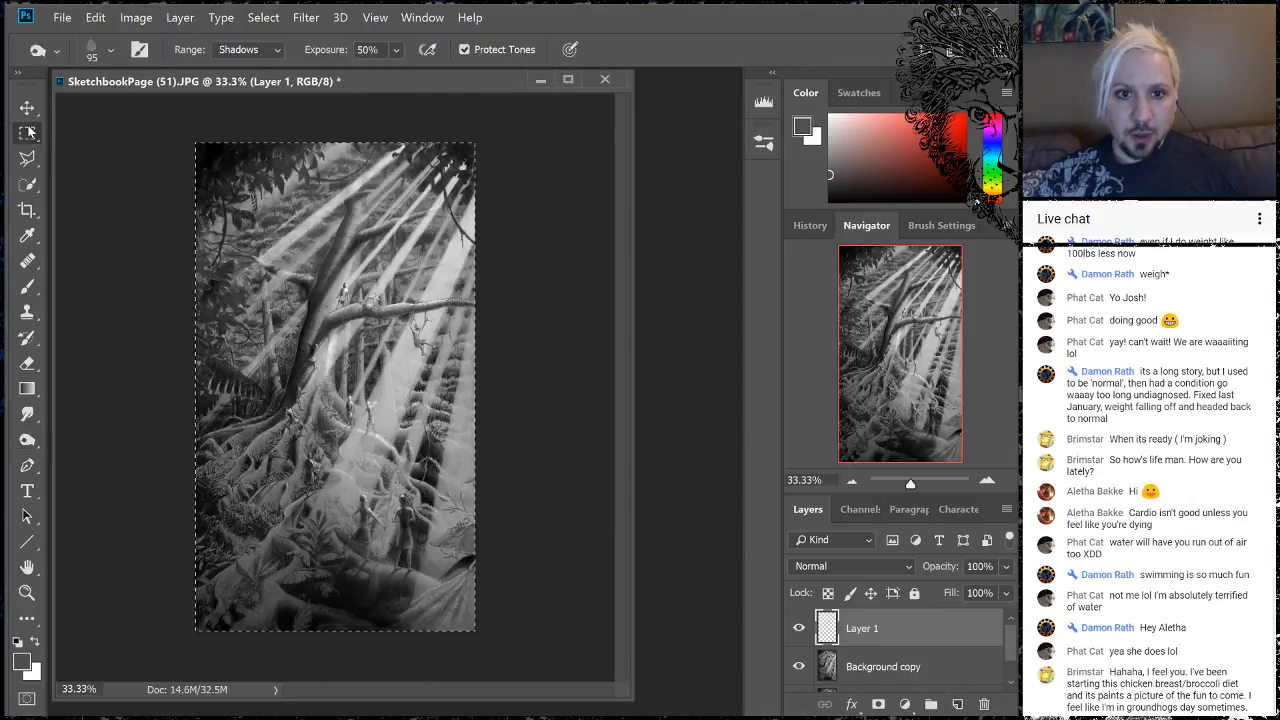
{"action": "key", "text": "m"}
- Try a 12 px dark grey inside stroke around the canvas selection on the new layer
{"action": "right_click", "coordinate": [326, 254]}
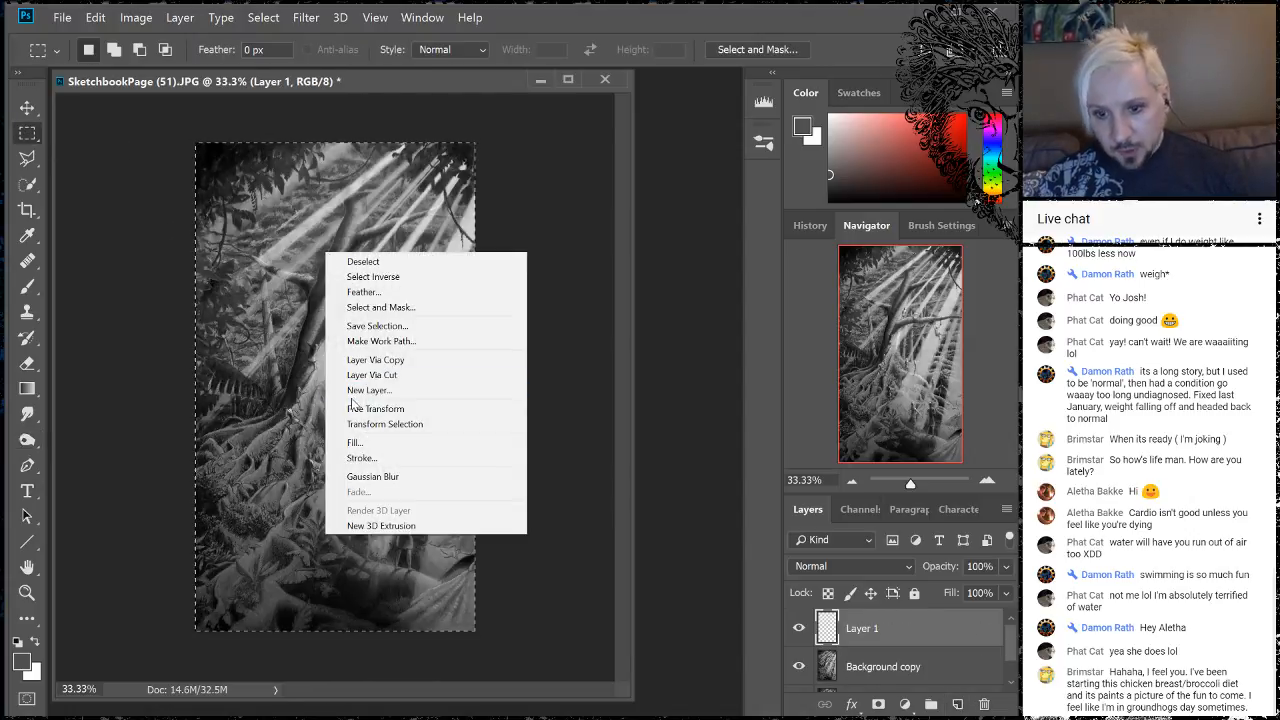
{"action": "left_click", "coordinate": [360, 458]}
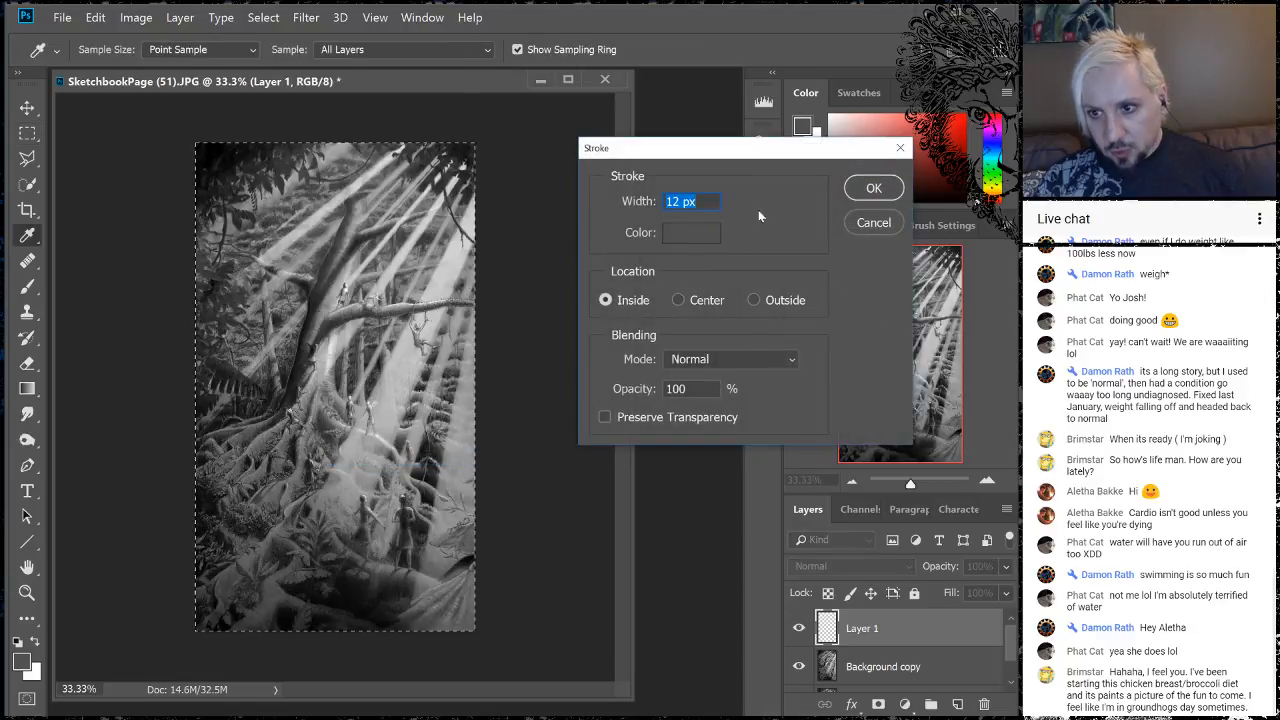
{"action": "left_click", "coordinate": [849, 192]}
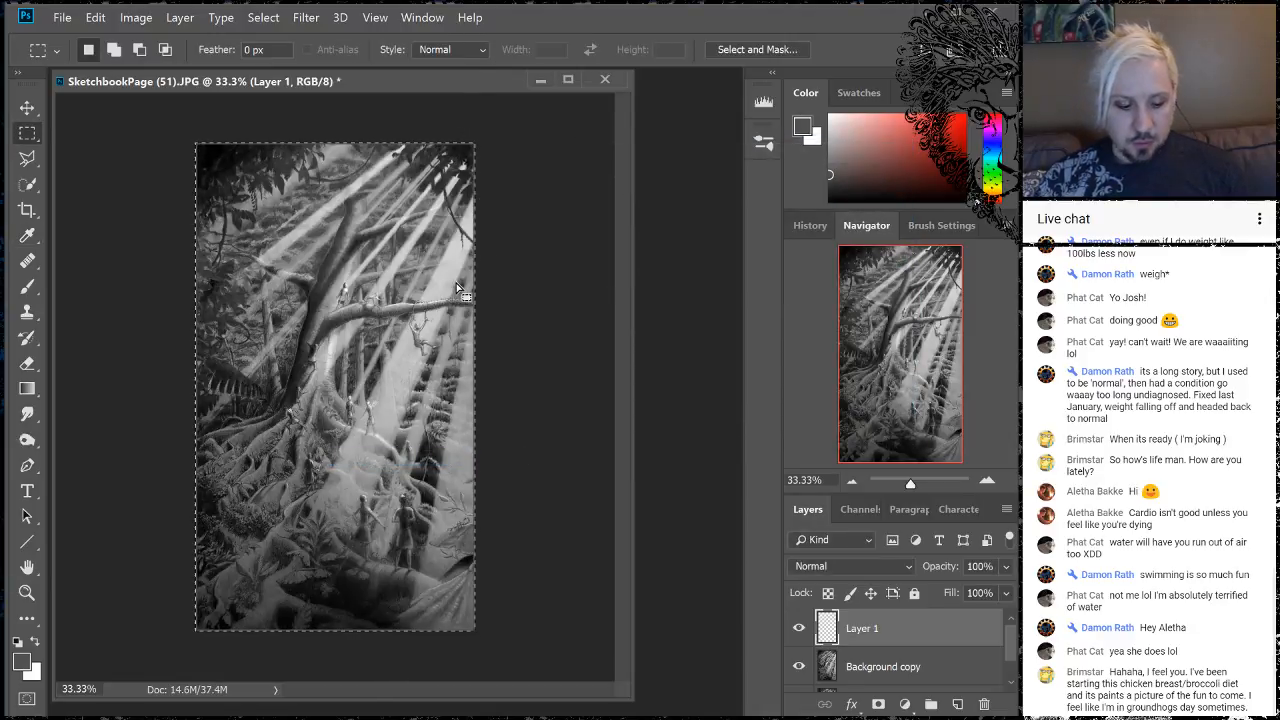
- Stroke the canvas selection with a 12 px black (#000000) border placed inside at 100% opacity, and deselect
{"action": "right_click", "coordinate": [346, 241]}
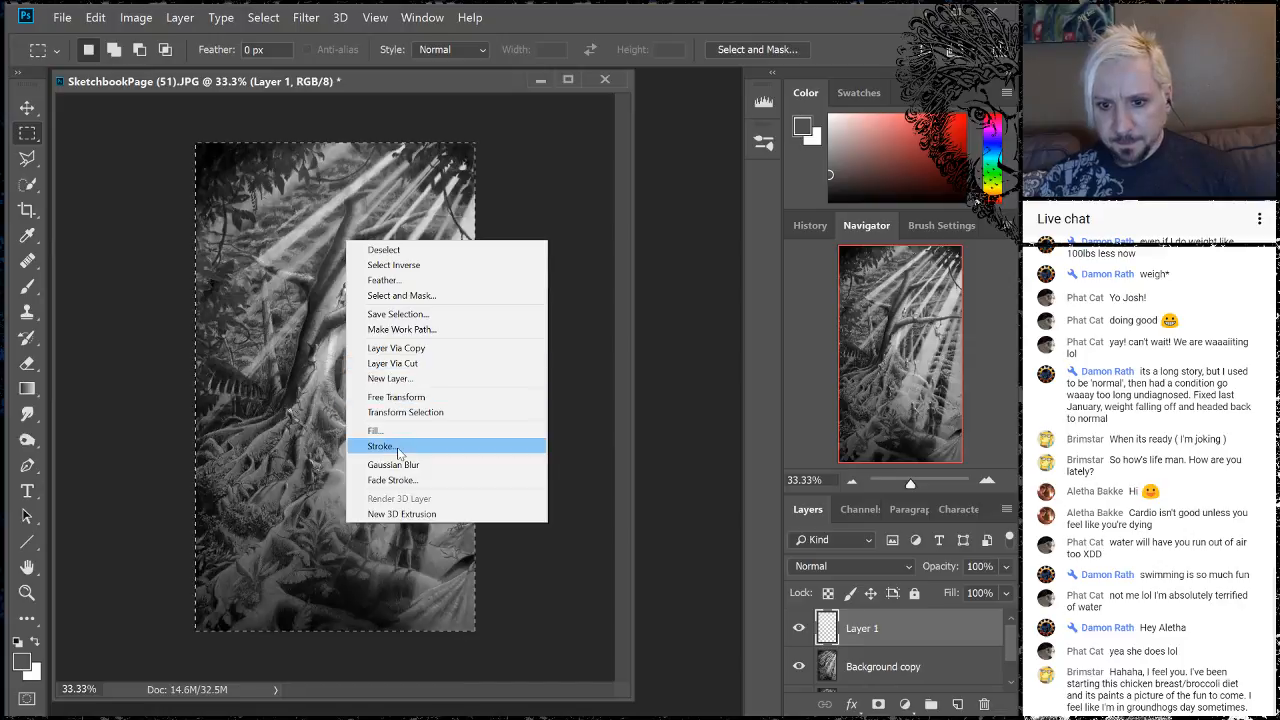
{"action": "left_click", "coordinate": [380, 446]}
{"action": "left_click", "coordinate": [678, 236]}
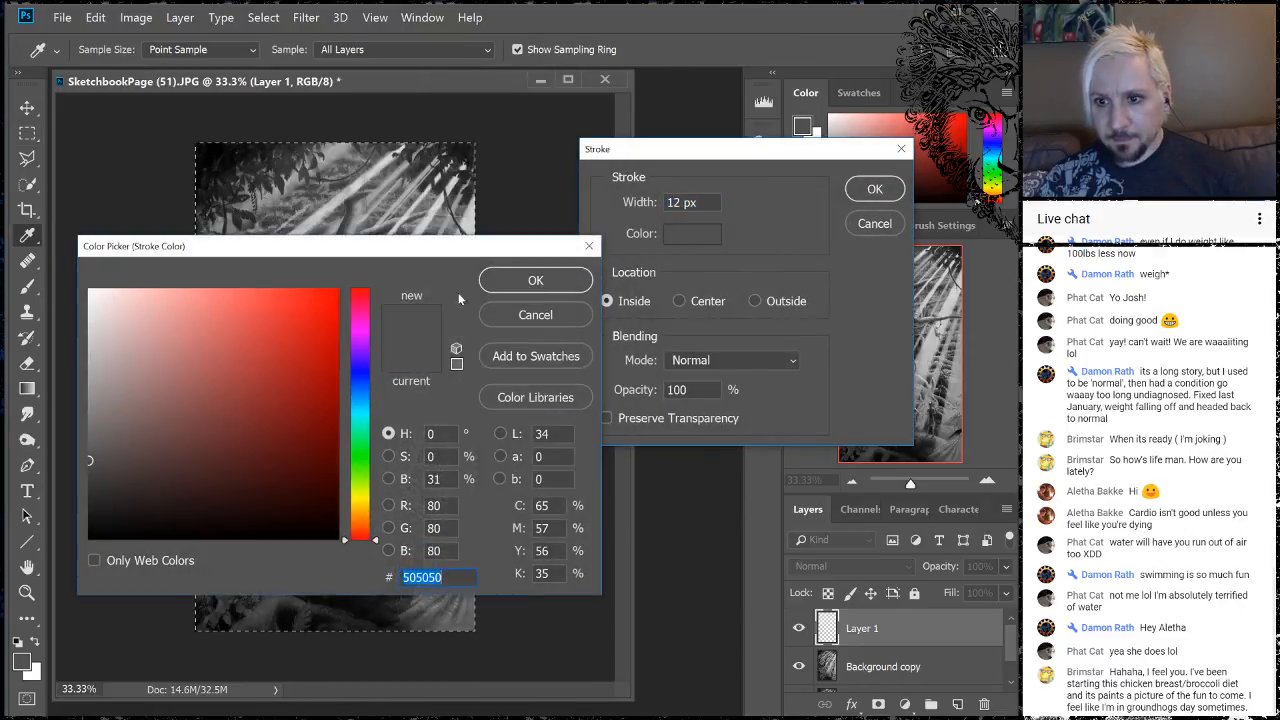
{"action": "mouse_move", "coordinate": [208, 327]}
{"action": "left_mouse_down"}
{"action": "mouse_move", "coordinate": [188, 422]}
{"action": "mouse_move", "coordinate": [88, 538]}
{"action": "left_mouse_up"}
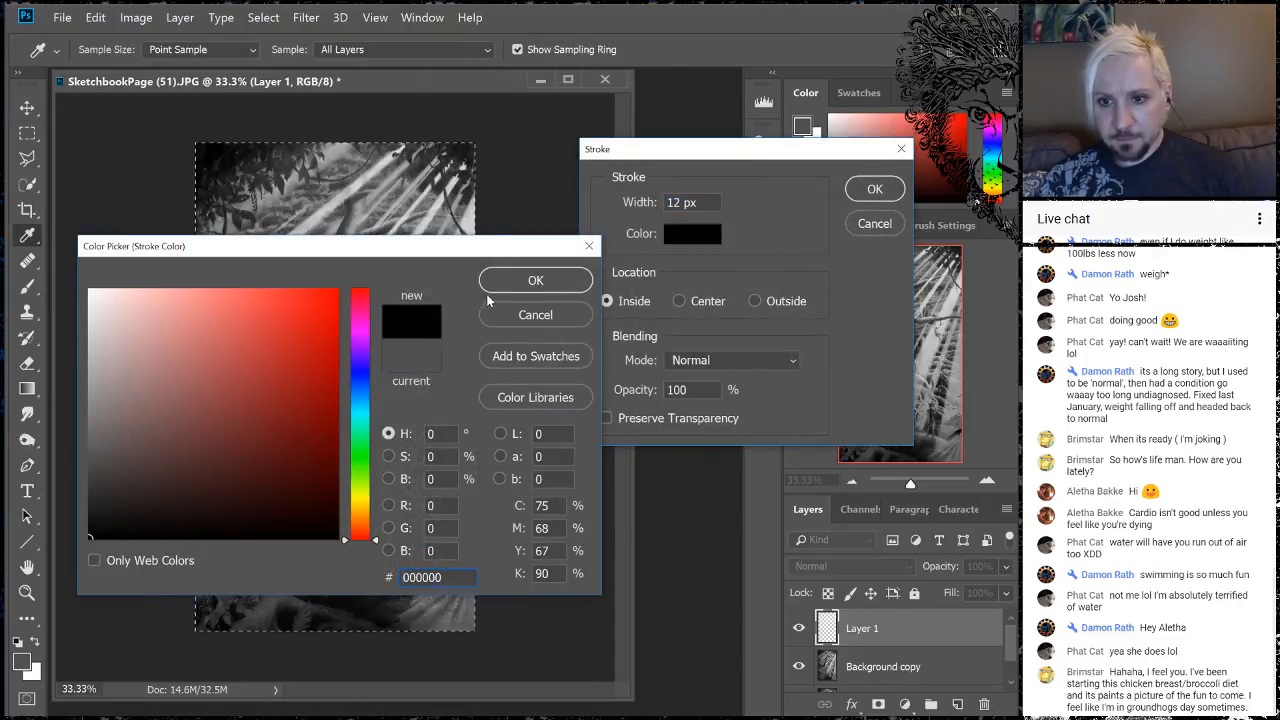
{"action": "left_click", "coordinate": [535, 280]}
{"action": "left_click", "coordinate": [892, 197]}
{"action": "key", "text": "m"}
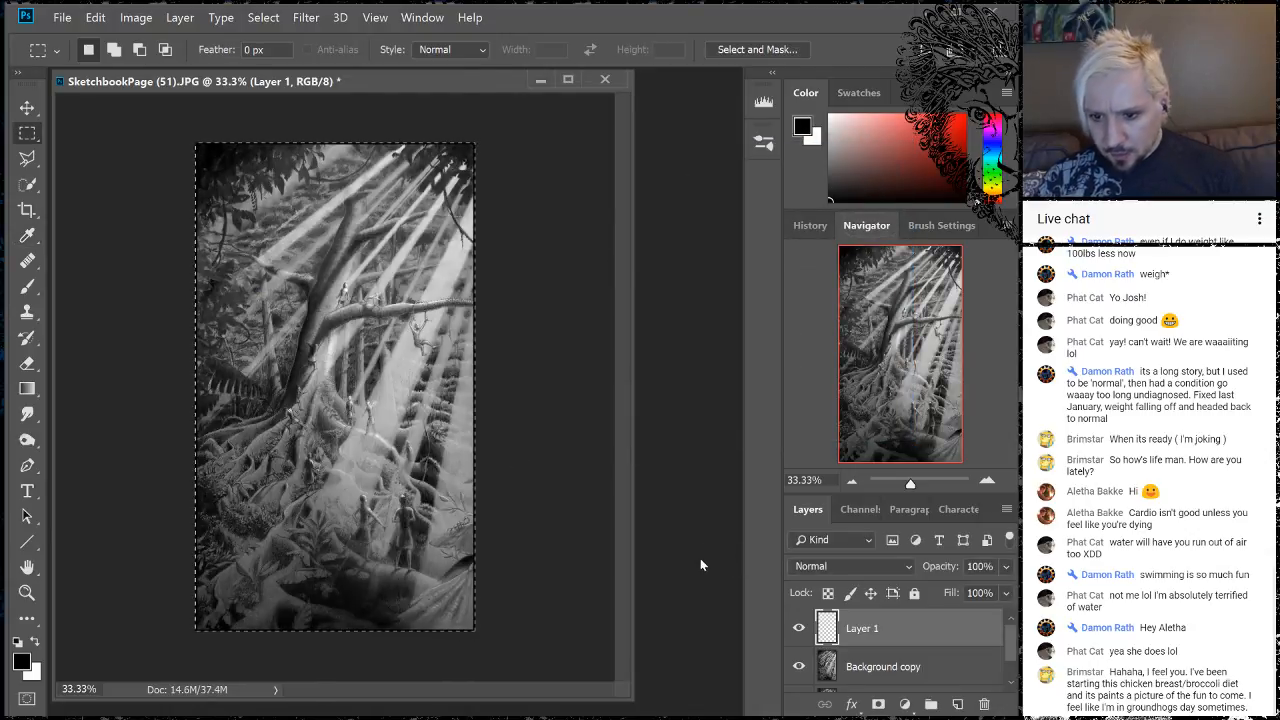
{"action": "key", "text": "ctrl+d"}
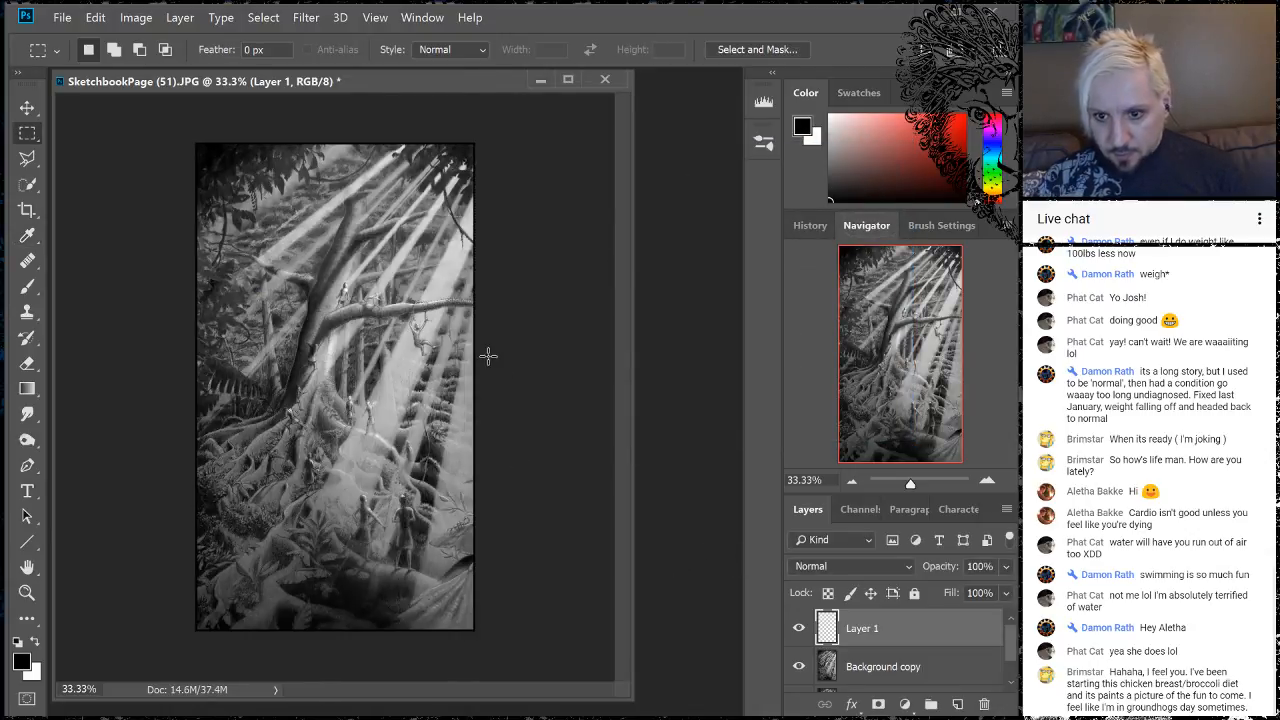
- Copy the Grit texture from the other open document and paste it above the border layer in the sketch
{"action": "key", "text": "ctrl+Tab"}
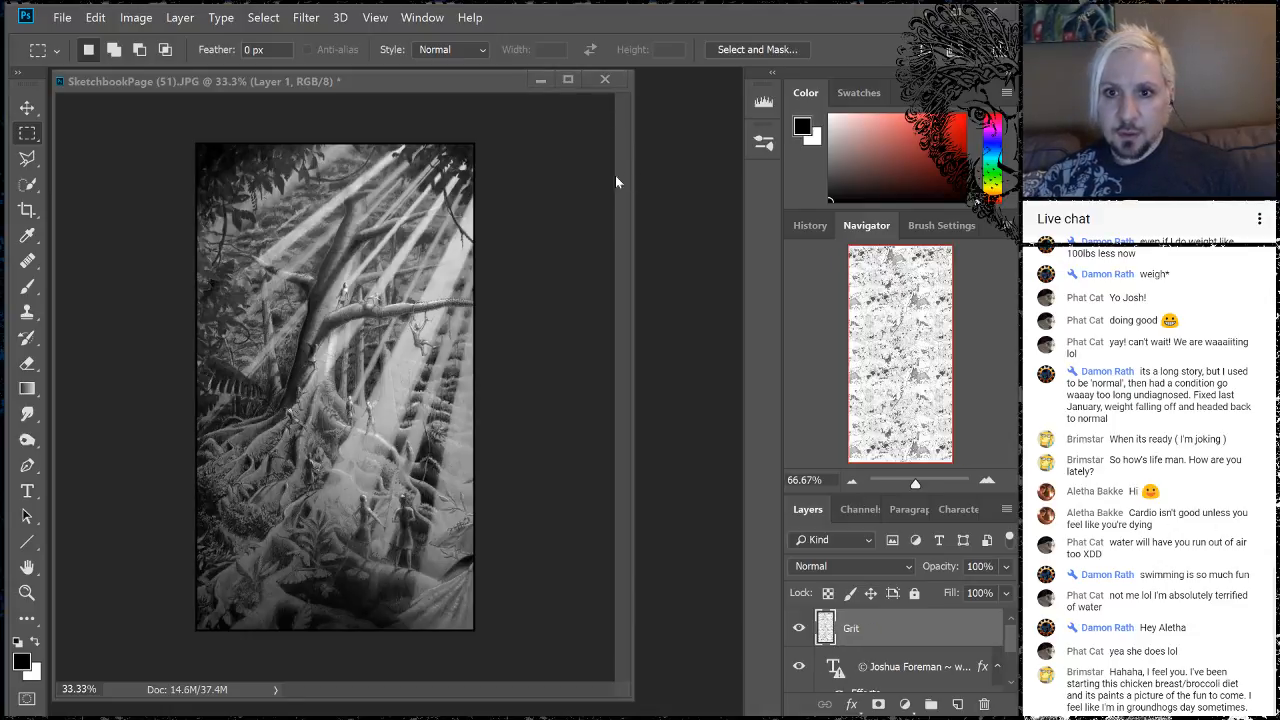
{"action": "left_click", "coordinate": [430, 84]}
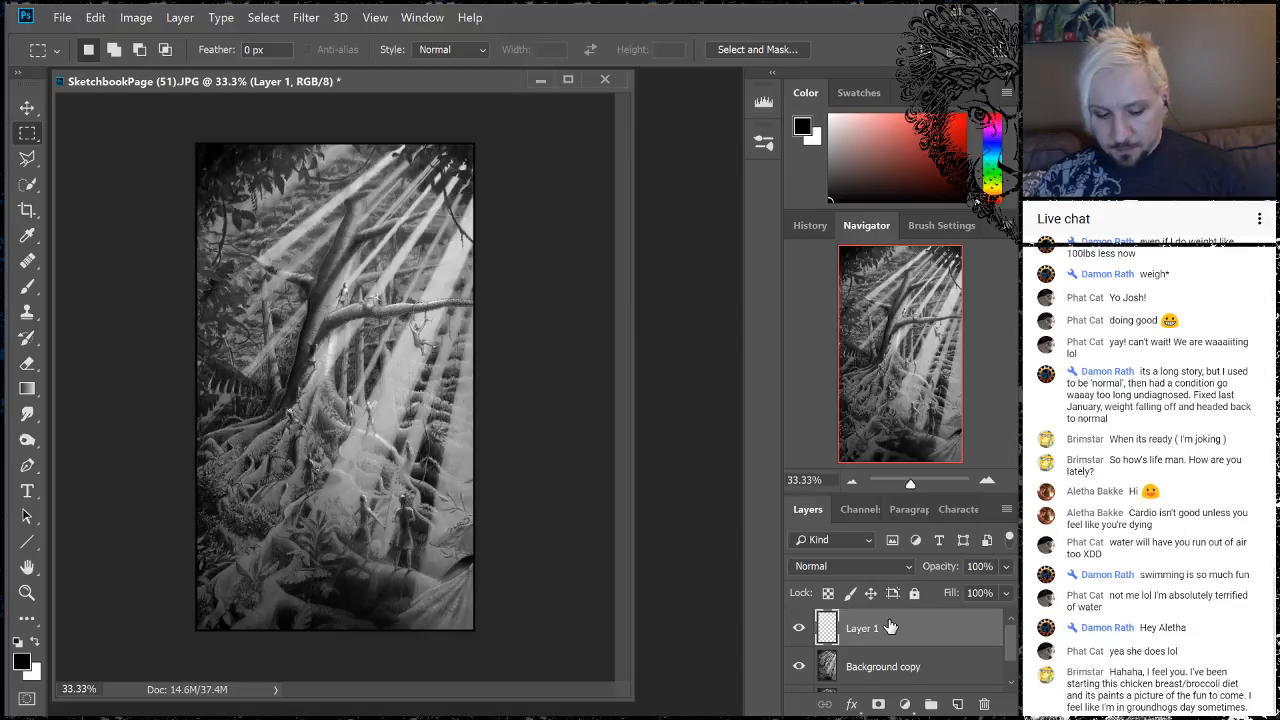
{"action": "key", "text": "ctrl+v"}
- Scale the pasted grit texture to about 244%, reposition it and rotate it about 5.23° so it covers the whole canvas
{"action": "key", "text": "ctrl+t"}
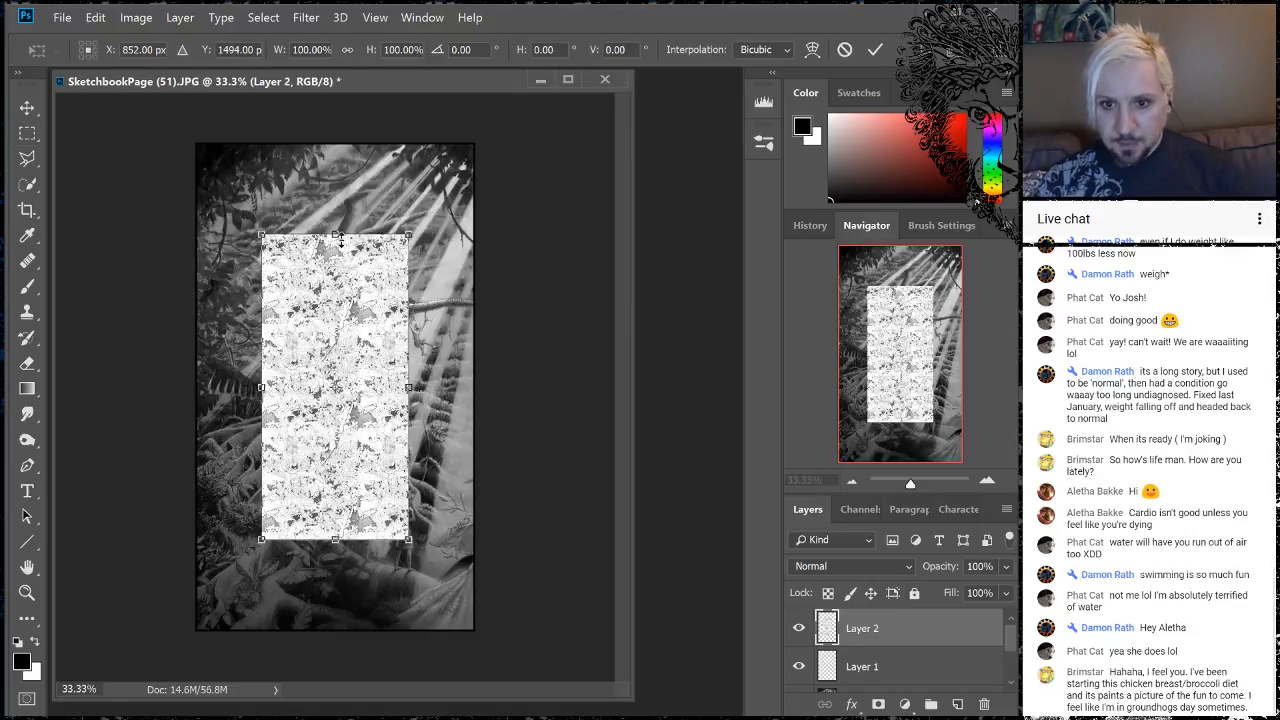
{"action": "left_click_drag", "start_coordinate": [406, 234], "coordinate": [591, 50]}
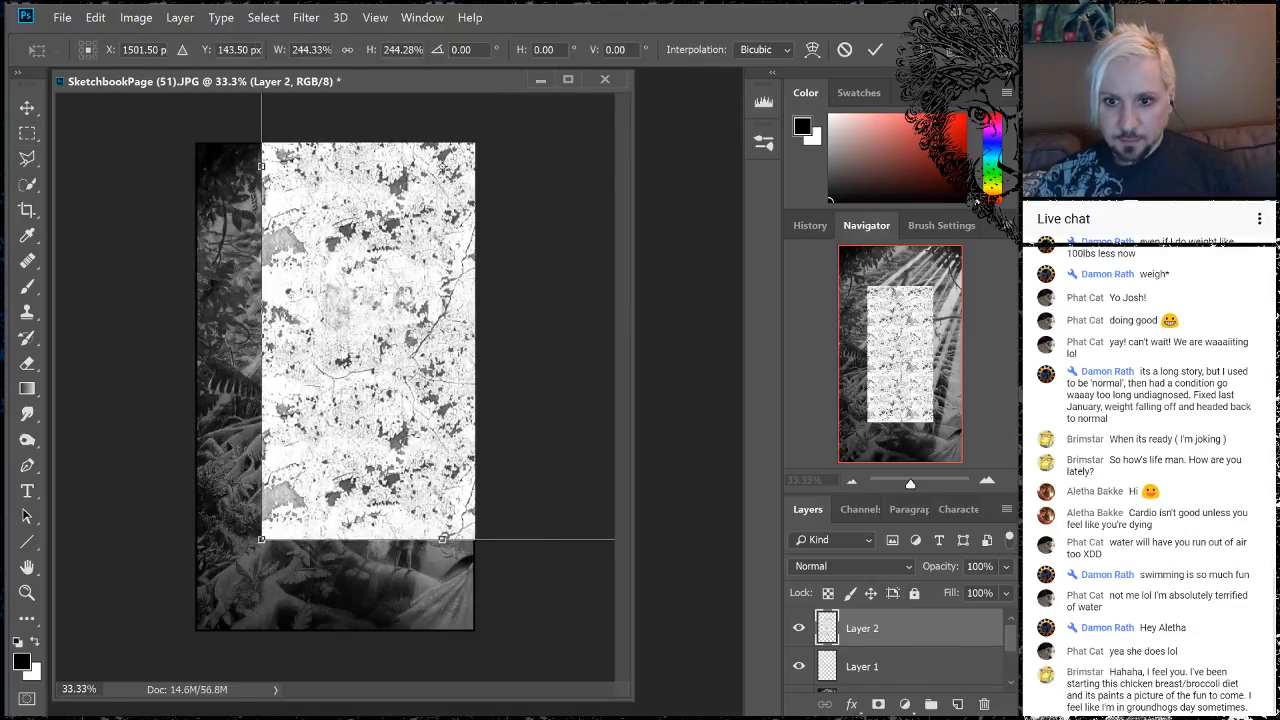
{"action": "left_click_drag", "start_coordinate": [392, 344], "coordinate": [263, 467]}
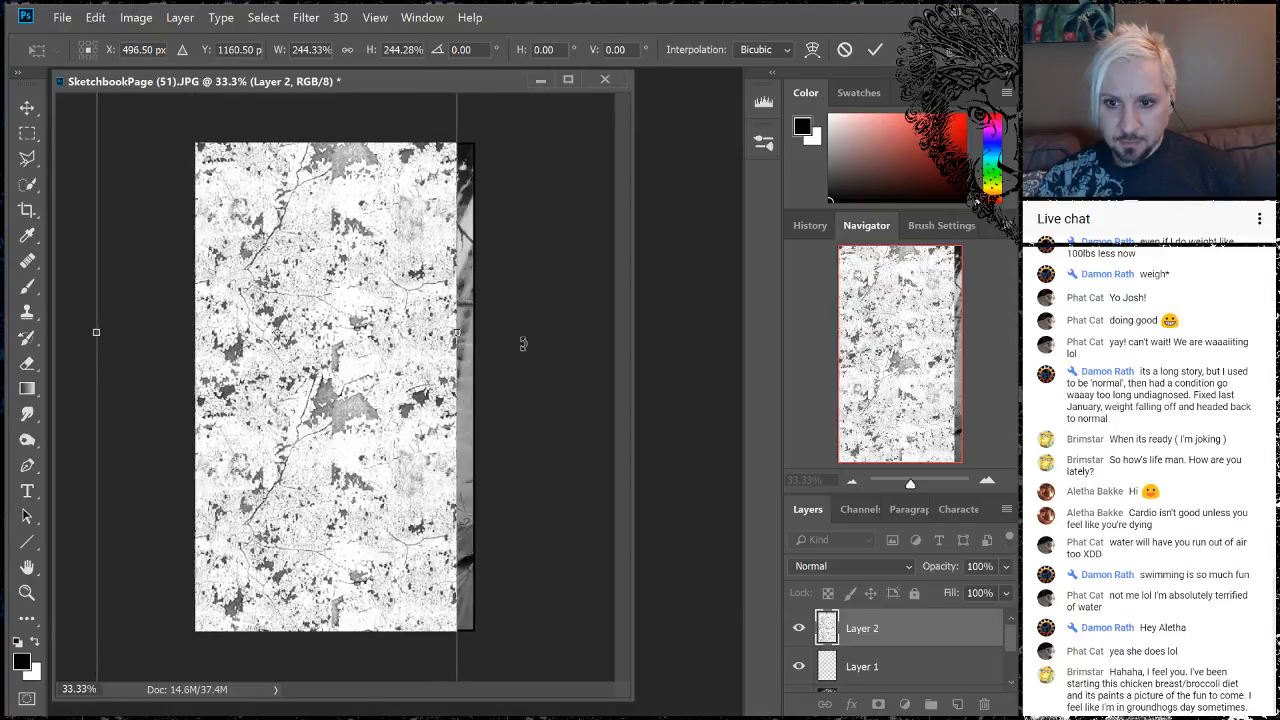
{"action": "left_click_drag", "start_coordinate": [523, 343], "coordinate": [520, 364]}
{"action": "left_click_drag", "start_coordinate": [280, 385], "coordinate": [347, 370]}
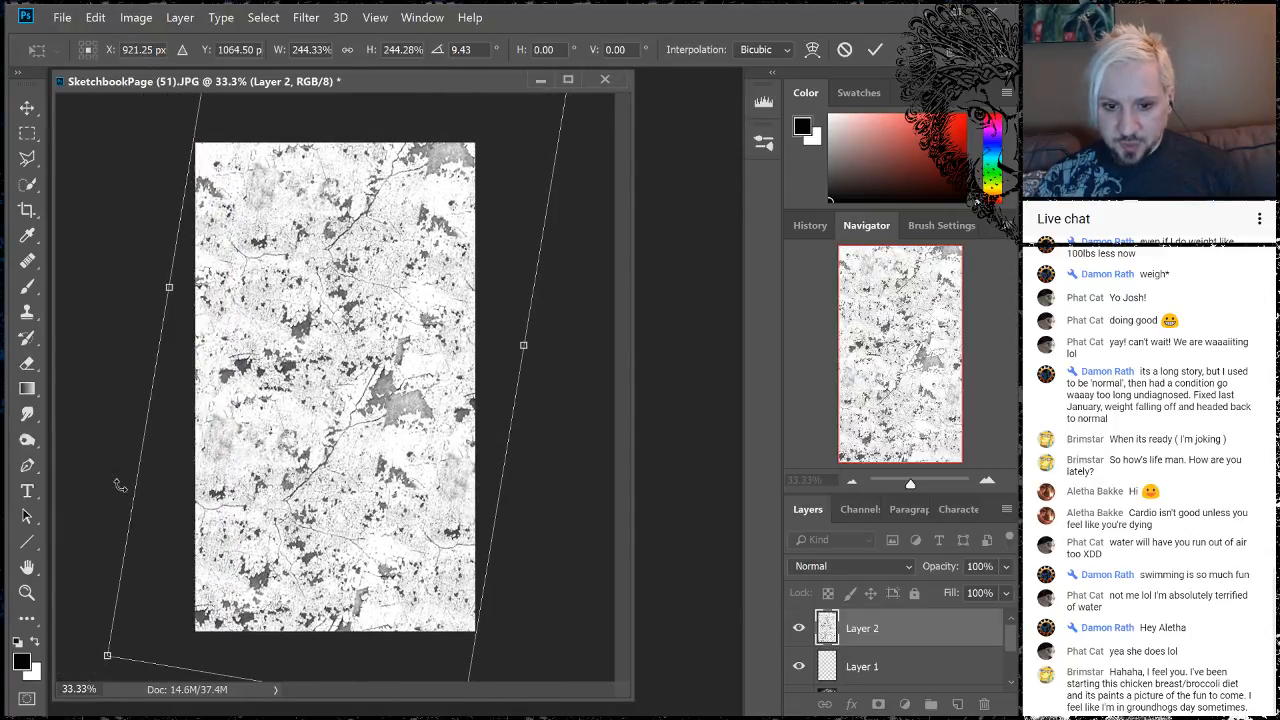
{"action": "left_click_drag", "start_coordinate": [113, 467], "coordinate": [134, 486]}
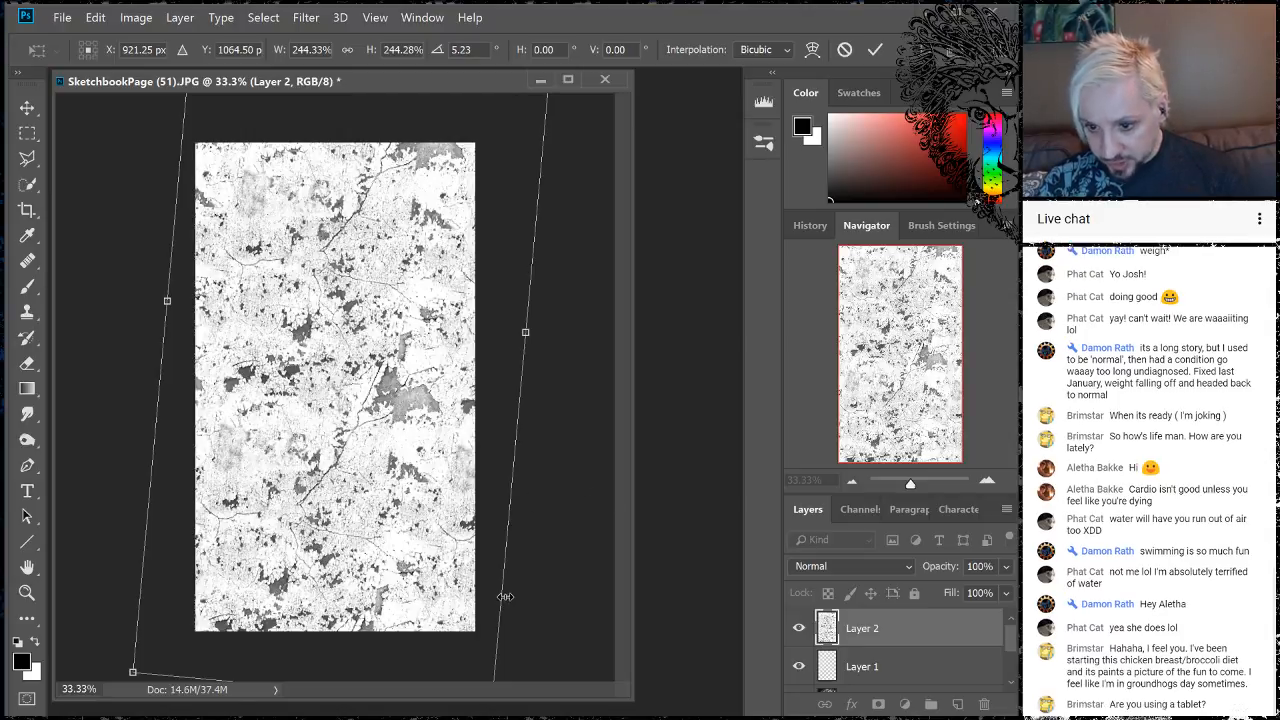
{"action": "key", "text": "Escape"}
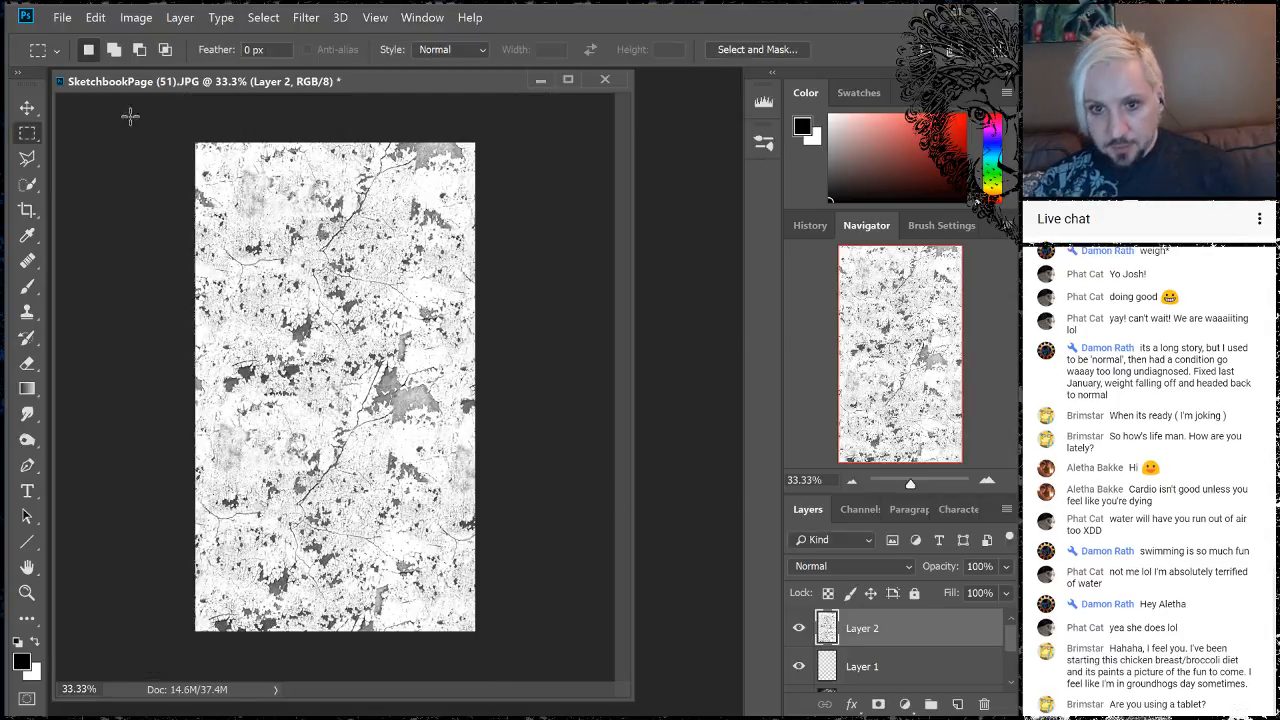
- Select the dark specks of the grit layer with Color Range, sampling a dark grey patch at fuzziness 167
{"action": "left_click", "coordinate": [136, 17]}
{"action": "mouse_move", "coordinate": [195, 18]}
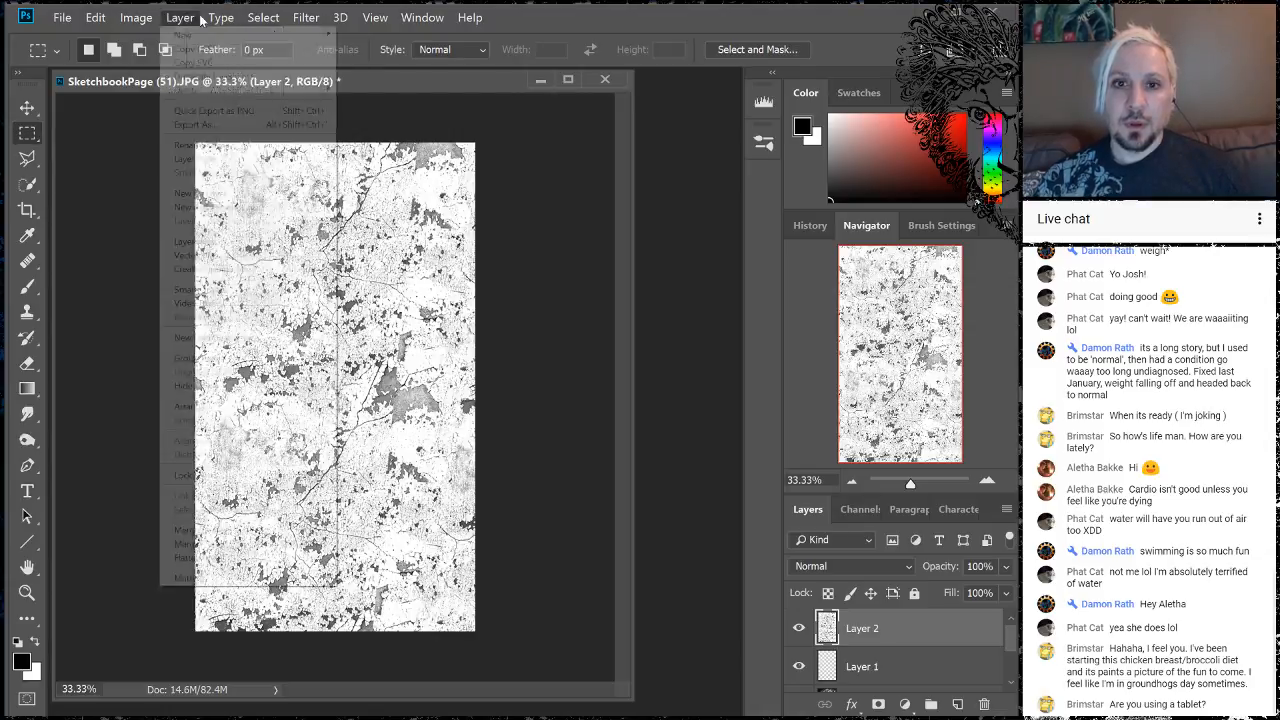
{"action": "left_click", "coordinate": [280, 160]}
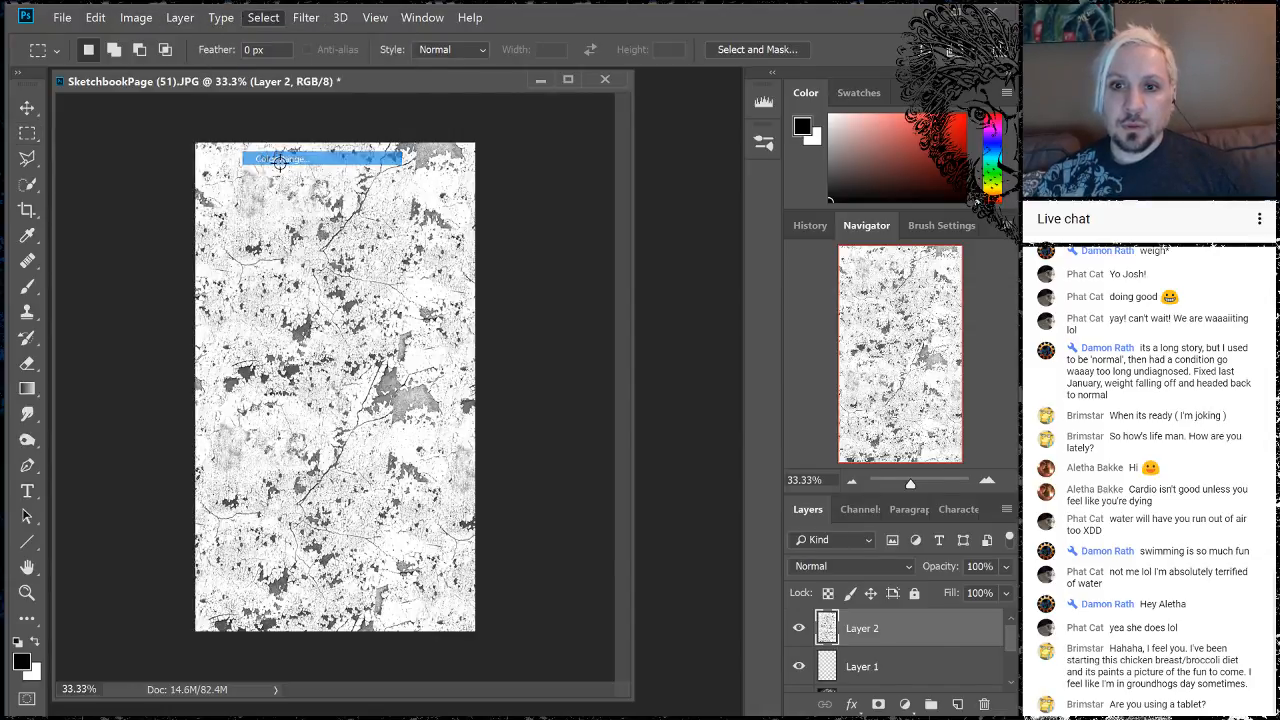
{"action": "left_click", "coordinate": [297, 366]}
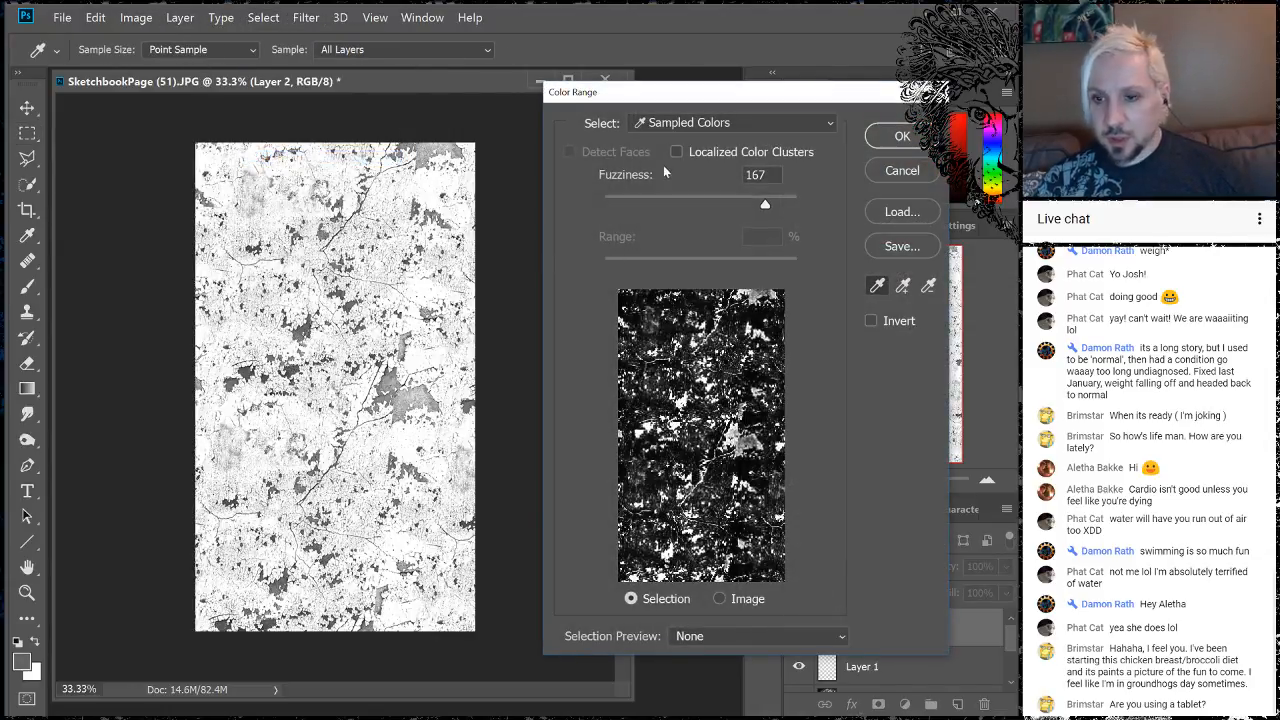
{"action": "left_click", "coordinate": [898, 137]}
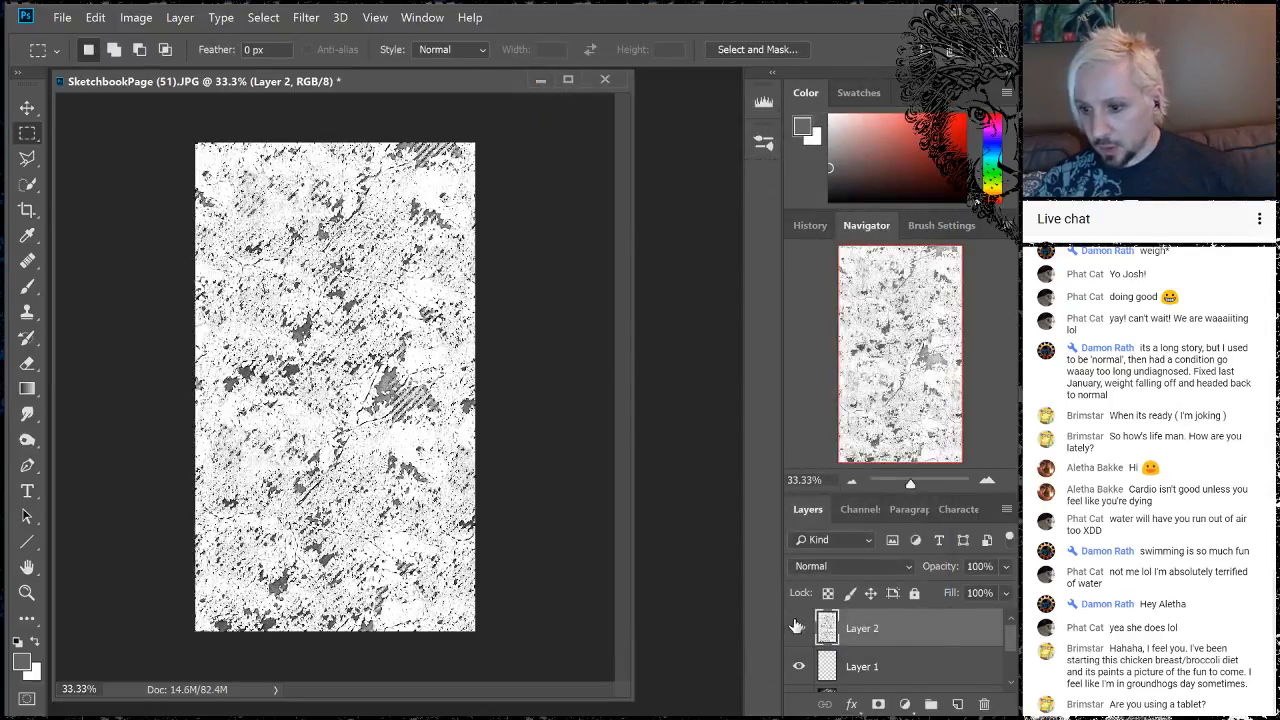
- Hide the grit layer, make the border layer active with its visibility on, and drop the speck selection
{"action": "left_click", "coordinate": [798, 629]}
{"action": "left_click", "coordinate": [798, 667]}
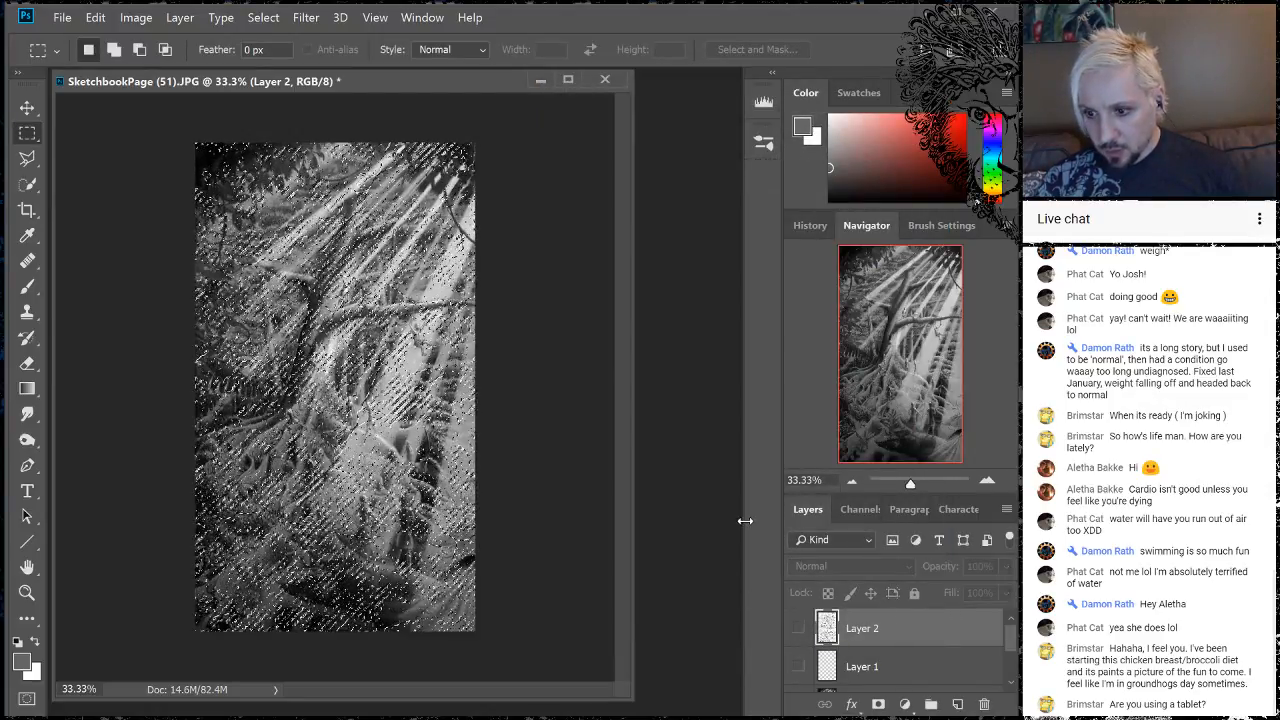
{"action": "left_click", "coordinate": [798, 667]}
{"action": "left_click", "coordinate": [840, 666]}
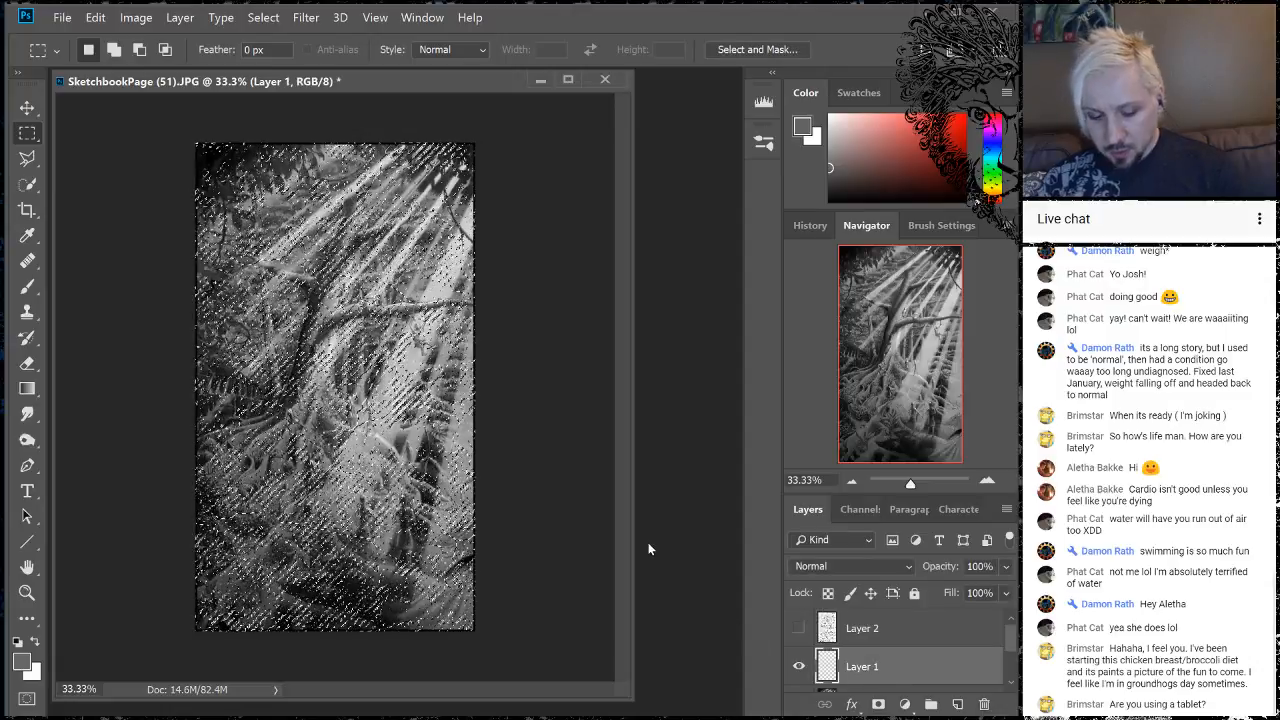
{"action": "key", "text": "ctrl+d"}
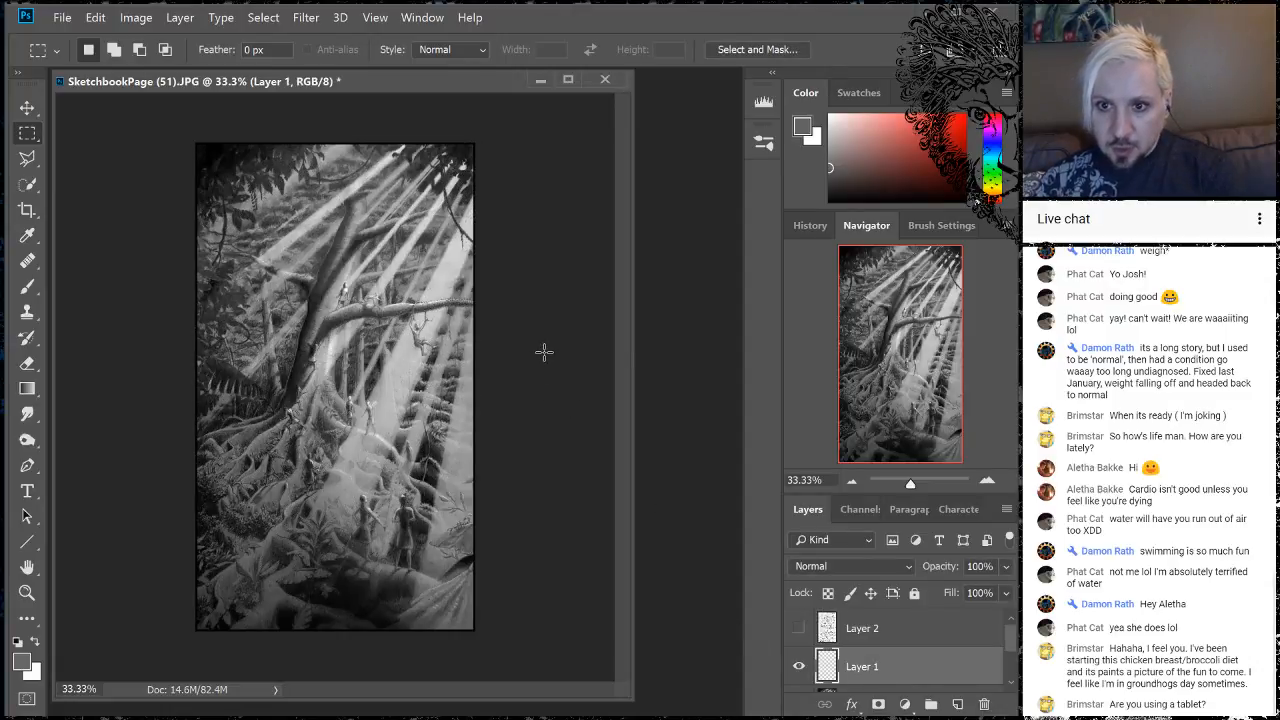
{"action": "key", "text": "ctrl+a"}
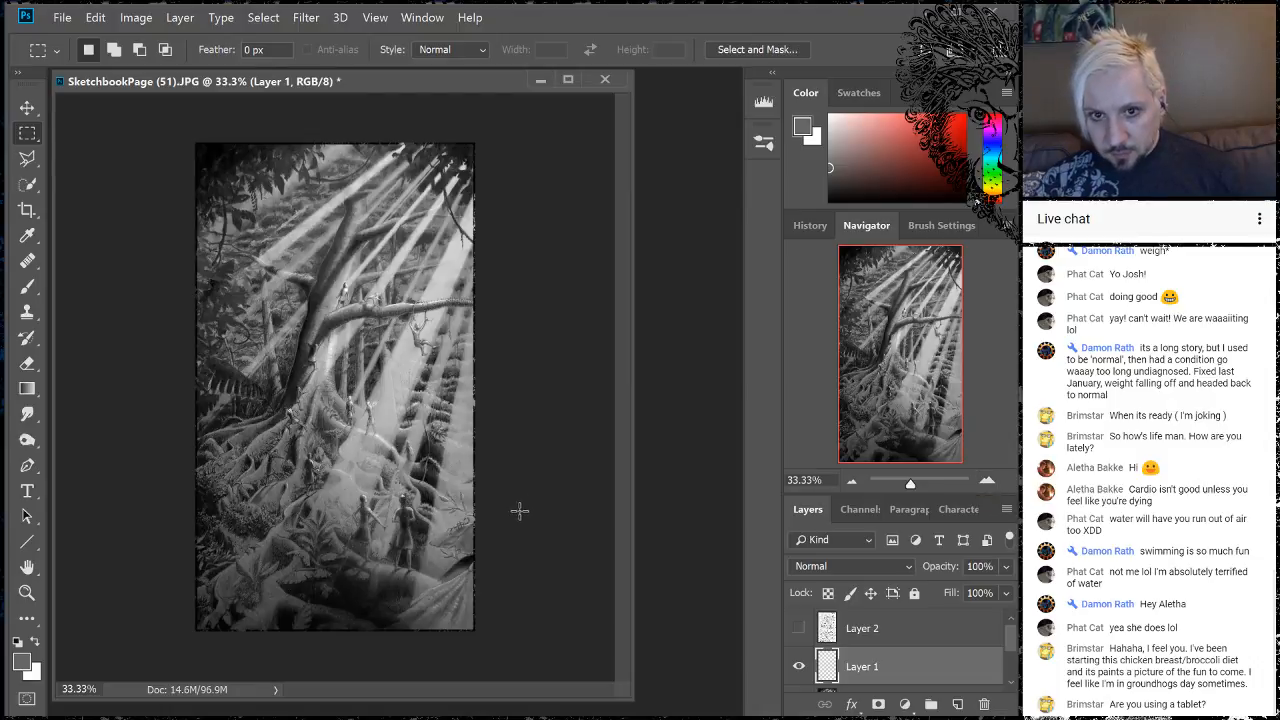
- Flatten the jungle image to a single background, discarding the hidden grit layer
{"action": "right_click", "coordinate": [900, 657]}
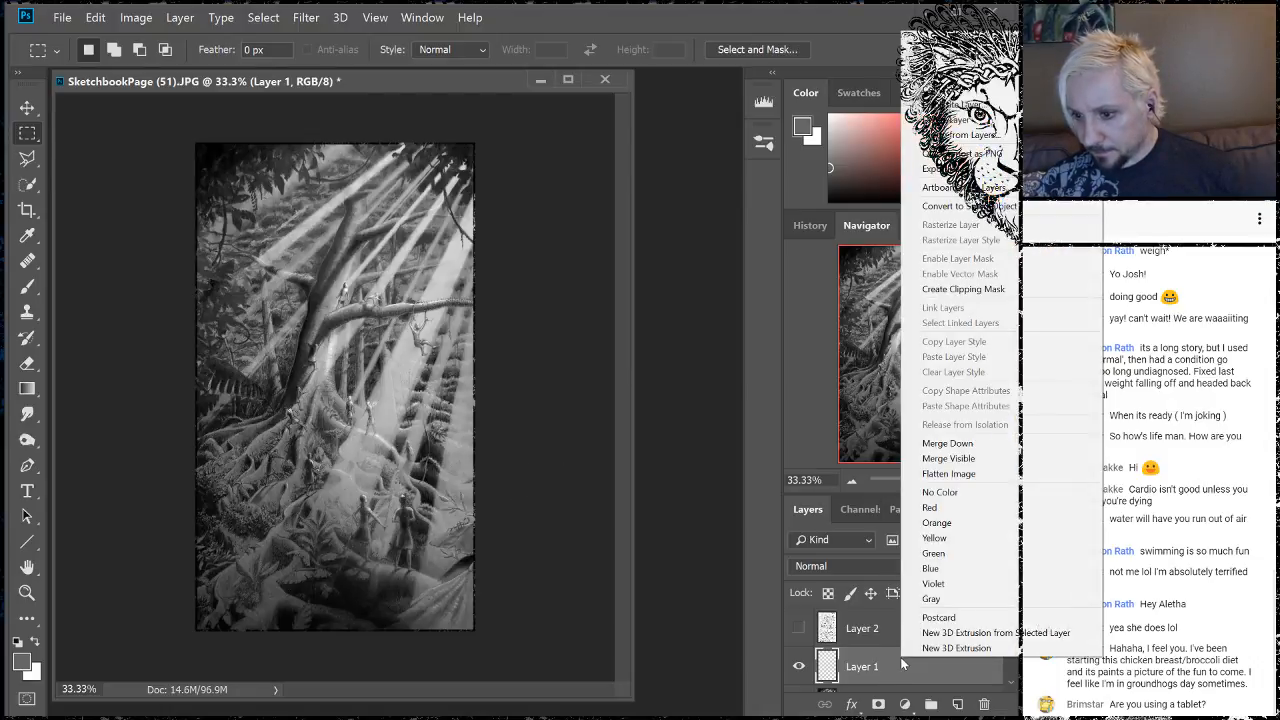
{"action": "left_click", "coordinate": [948, 473]}
{"action": "left_click", "coordinate": [627, 288]}
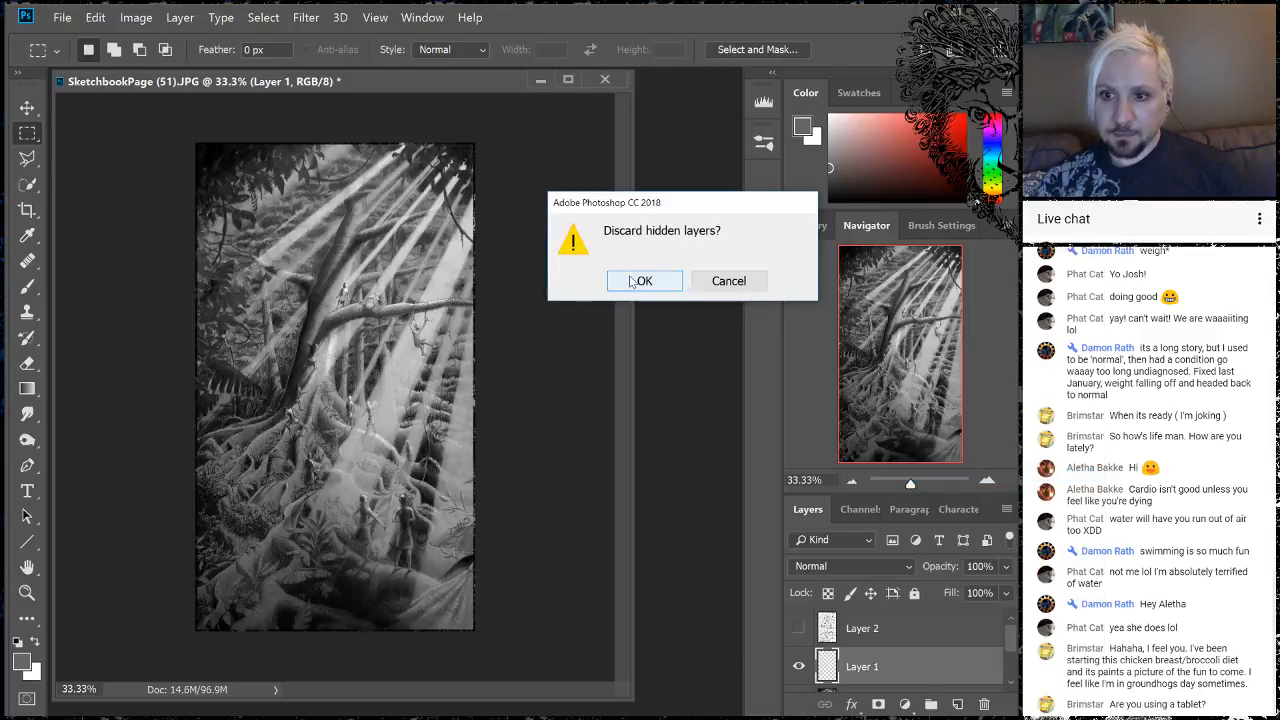
- Save the image as a JPEG named JungleRace in the ScarredKing1 folder at quality 12, Baseline ("Standard"), and close it
{"action": "left_click", "coordinate": [56, 18]}
{"action": "left_click", "coordinate": [92, 180]}
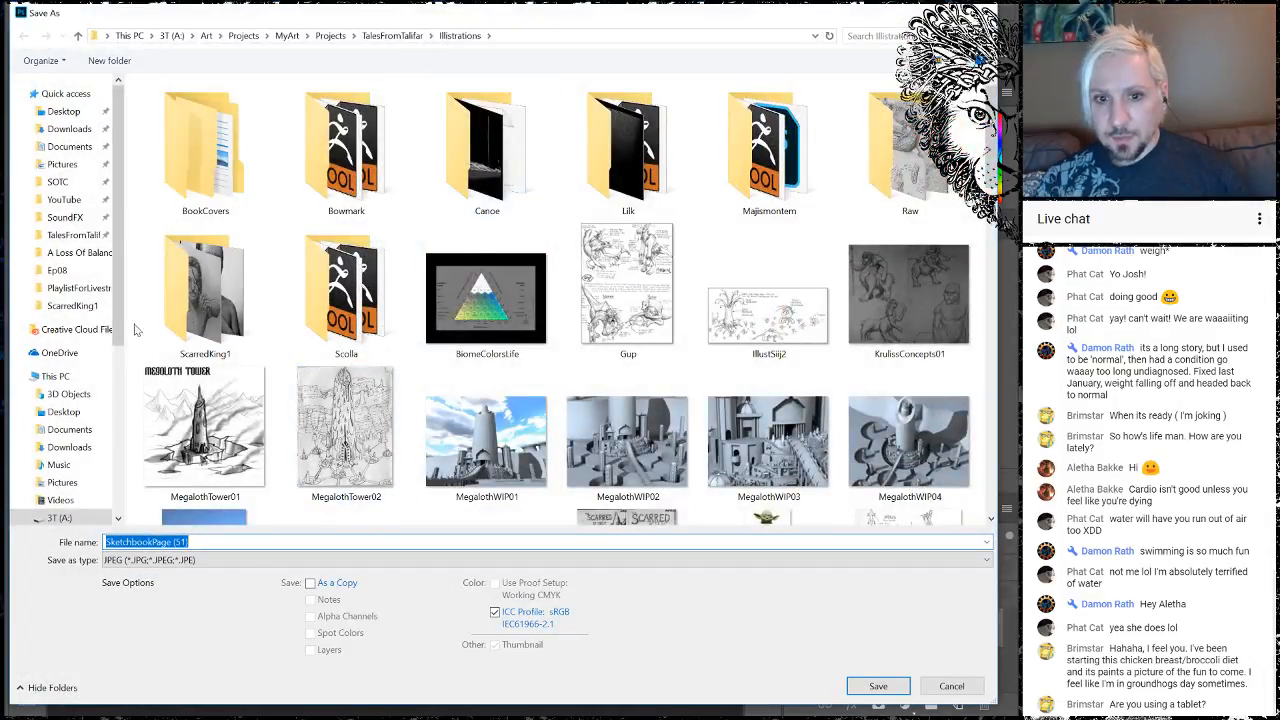
{"action": "double_click", "coordinate": [195, 300]}
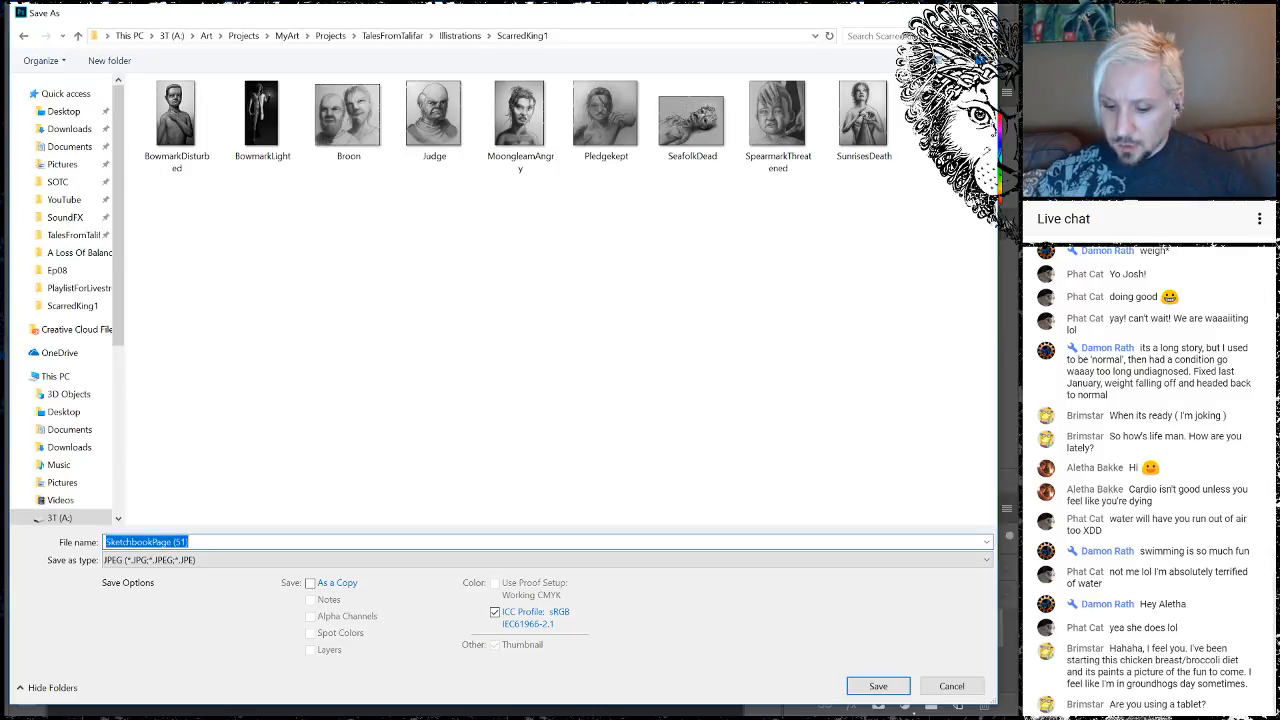
{"action": "type", "text": "JungleRace"}
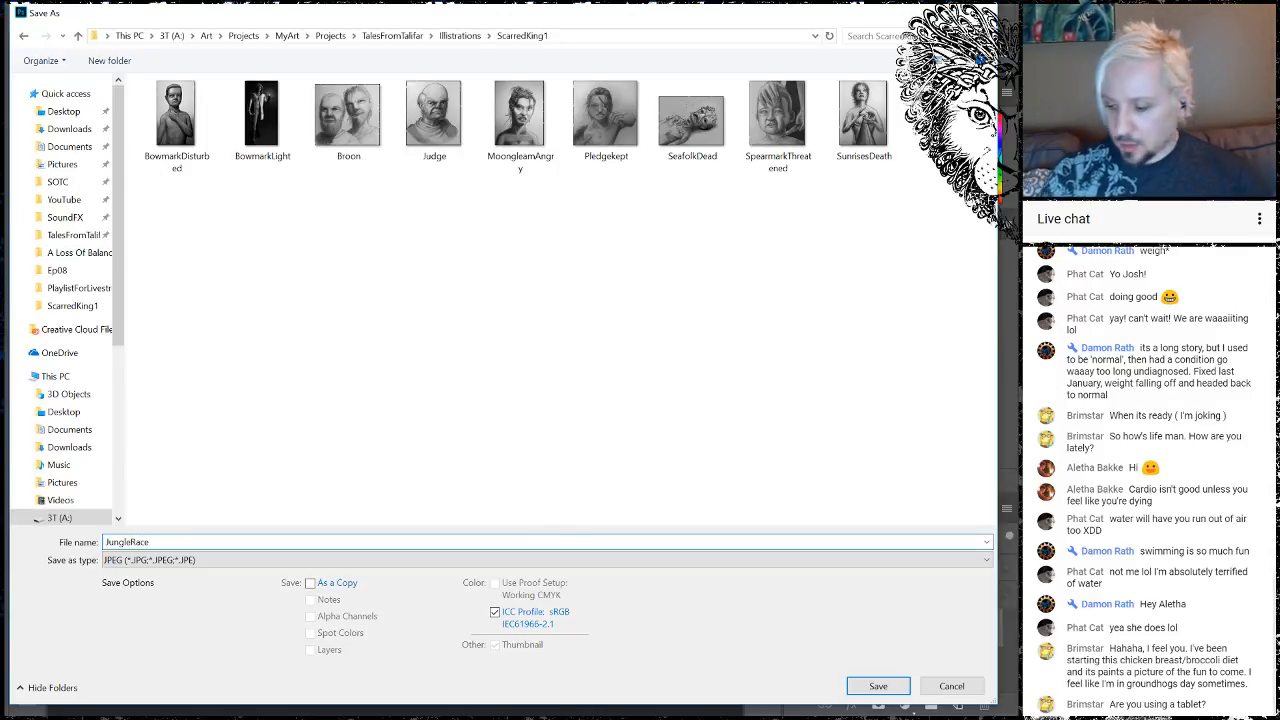
{"action": "left_click", "coordinate": [877, 685]}
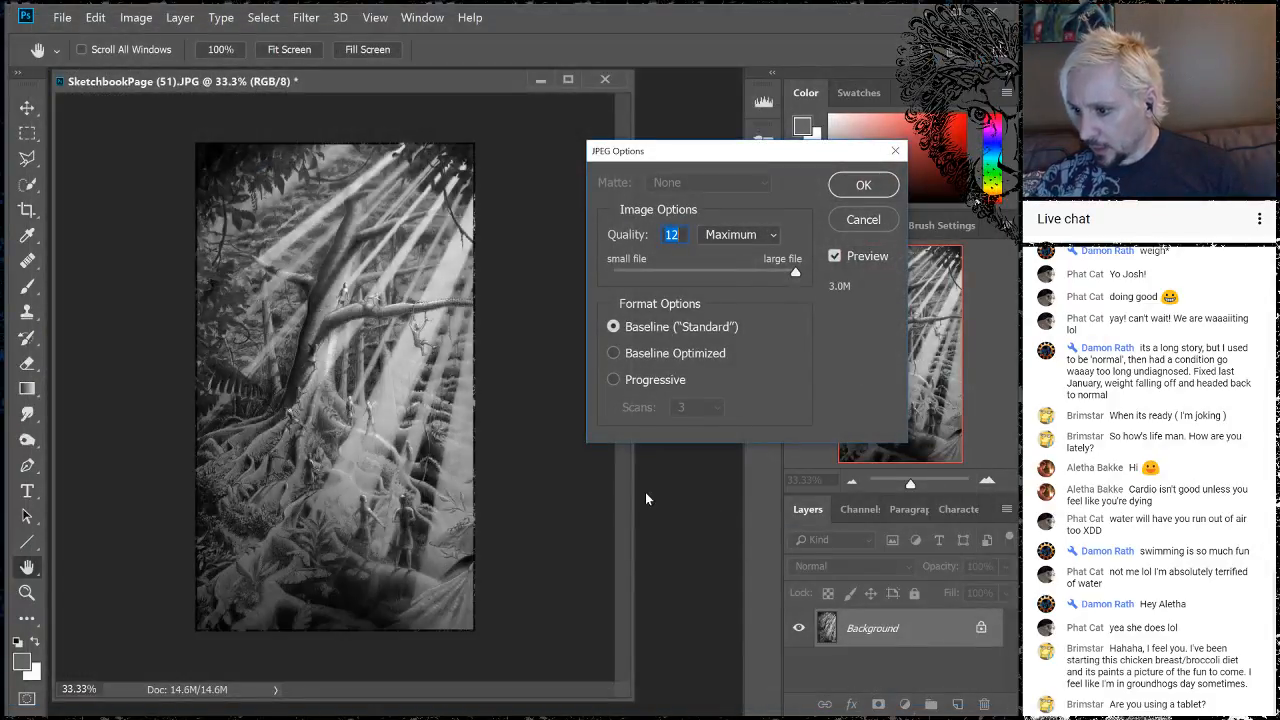
{"action": "left_click", "coordinate": [865, 186]}
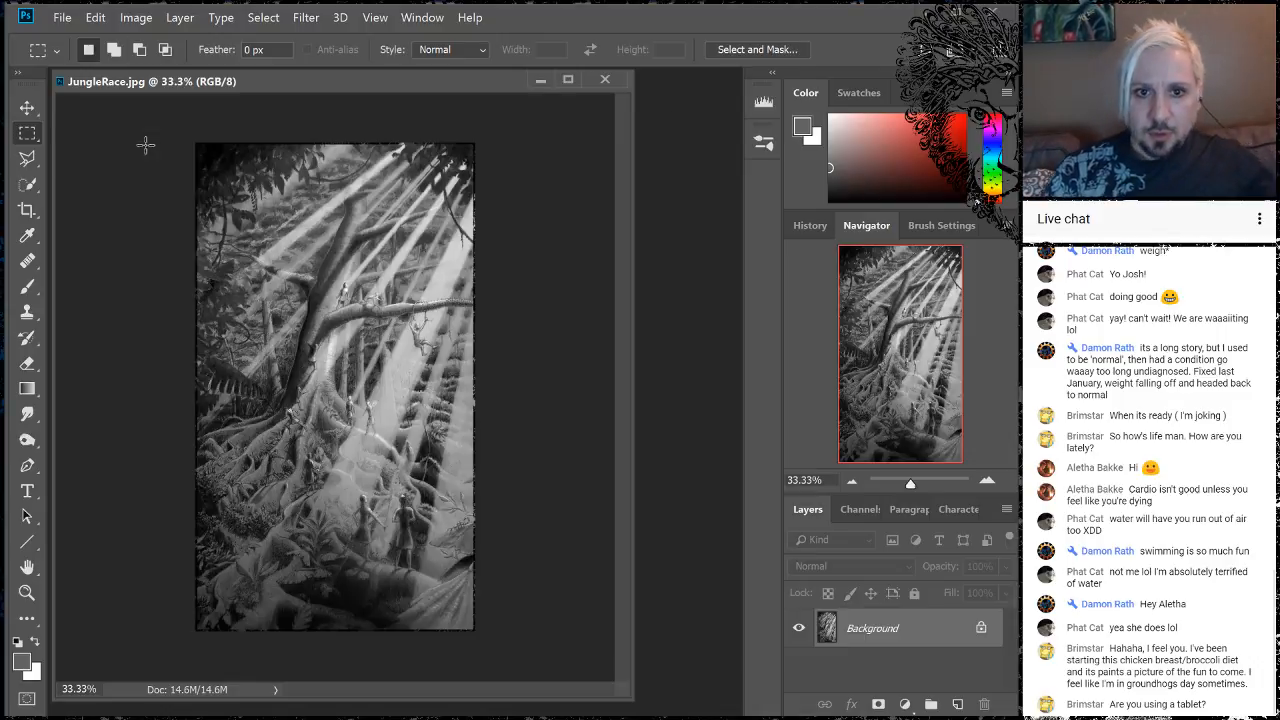
{"action": "left_click", "coordinate": [612, 80]}
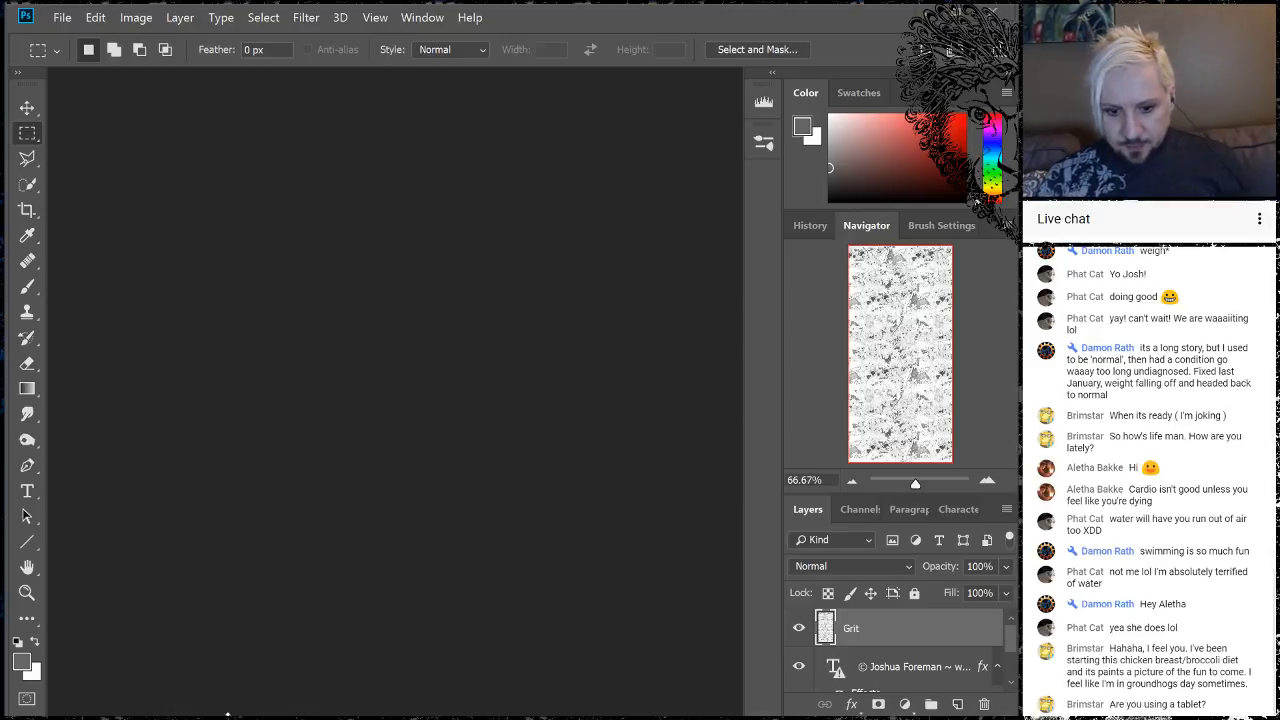
- Bring up SketchbookPage (56).JPG, rotate the image 90° counter clockwise, and enlarge its window to show the whole page
{"action": "left_click_drag", "start_coordinate": [401, 289], "coordinate": [386, 201]}
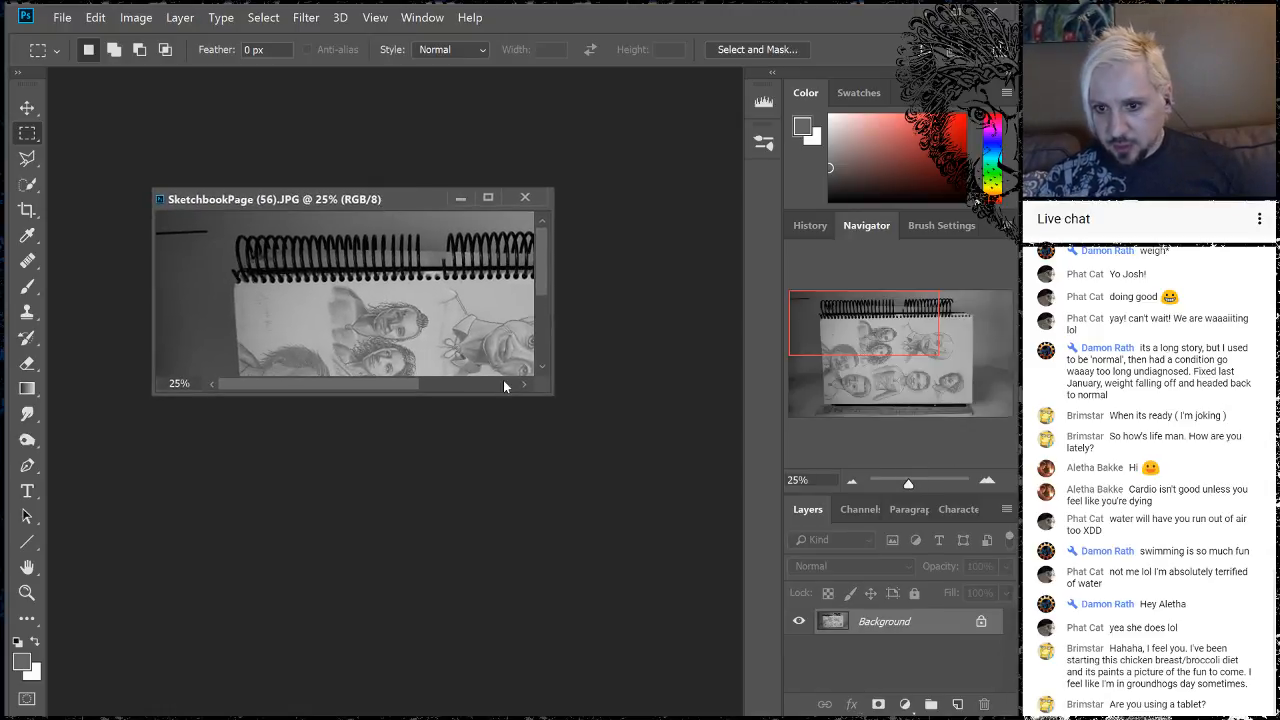
{"action": "left_click_drag", "start_coordinate": [463, 393], "coordinate": [495, 573]}
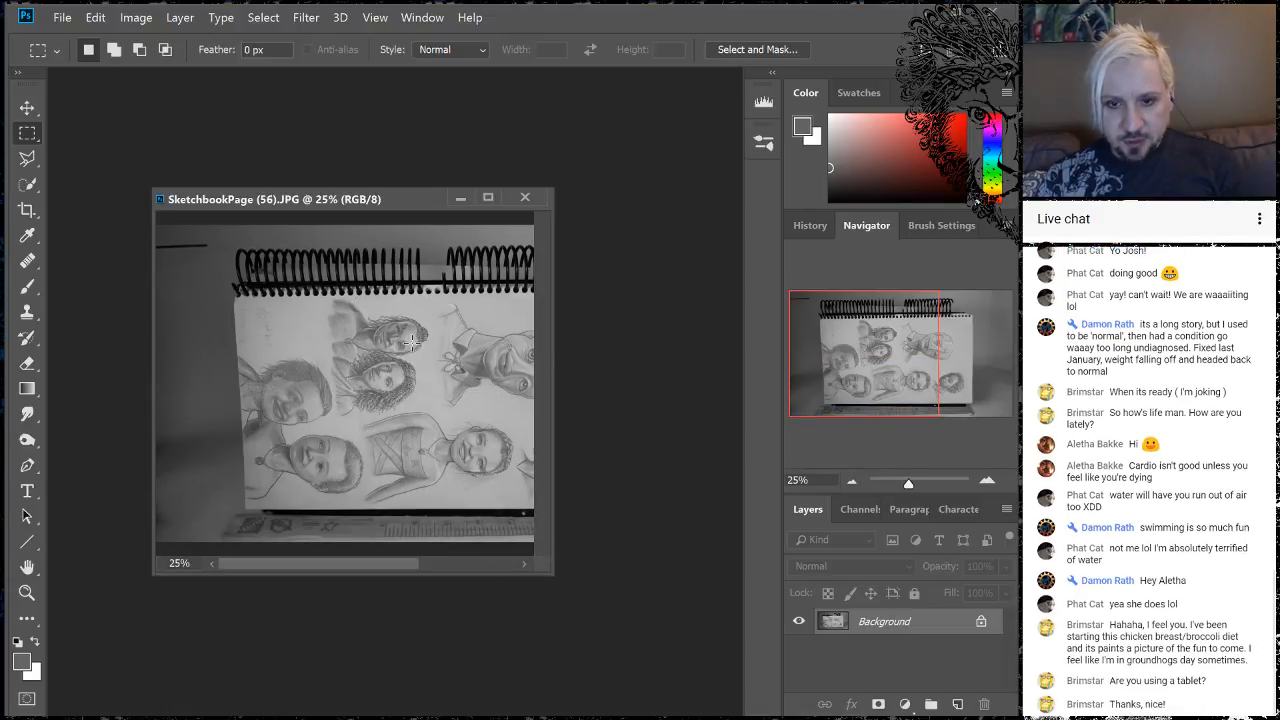
{"action": "left_click", "coordinate": [137, 18]}
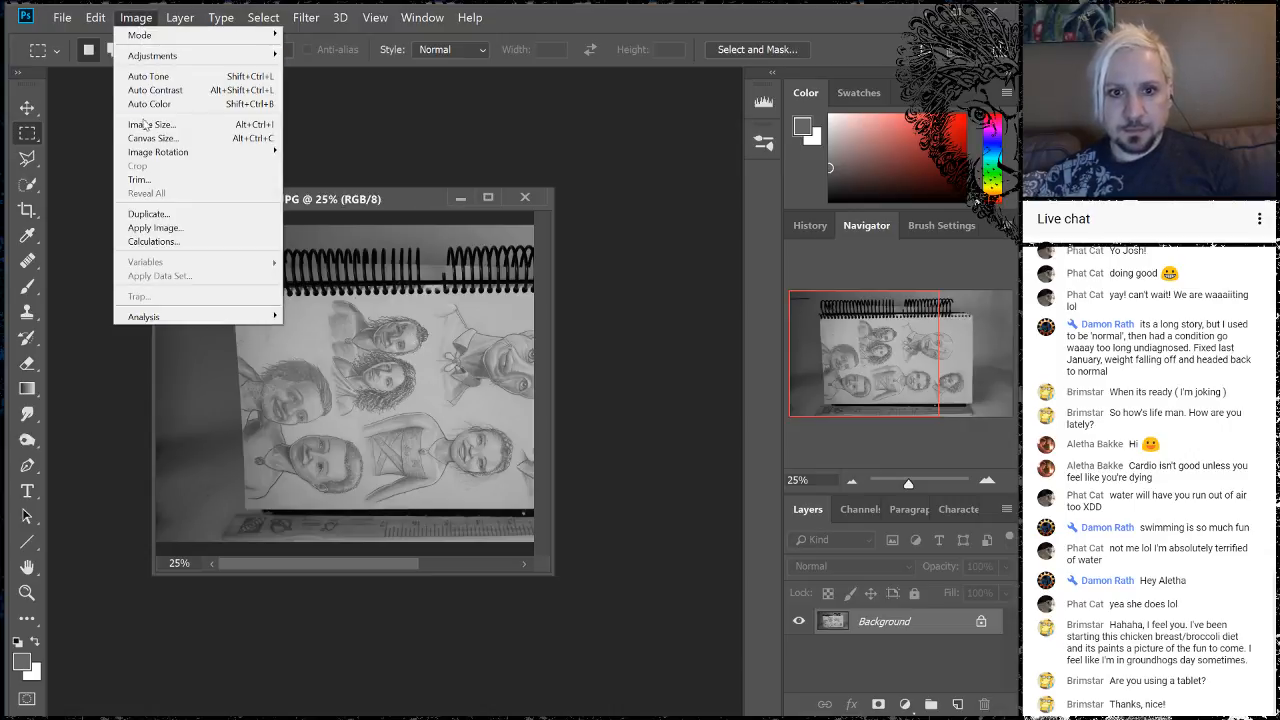
{"action": "mouse_move", "coordinate": [166, 152]}
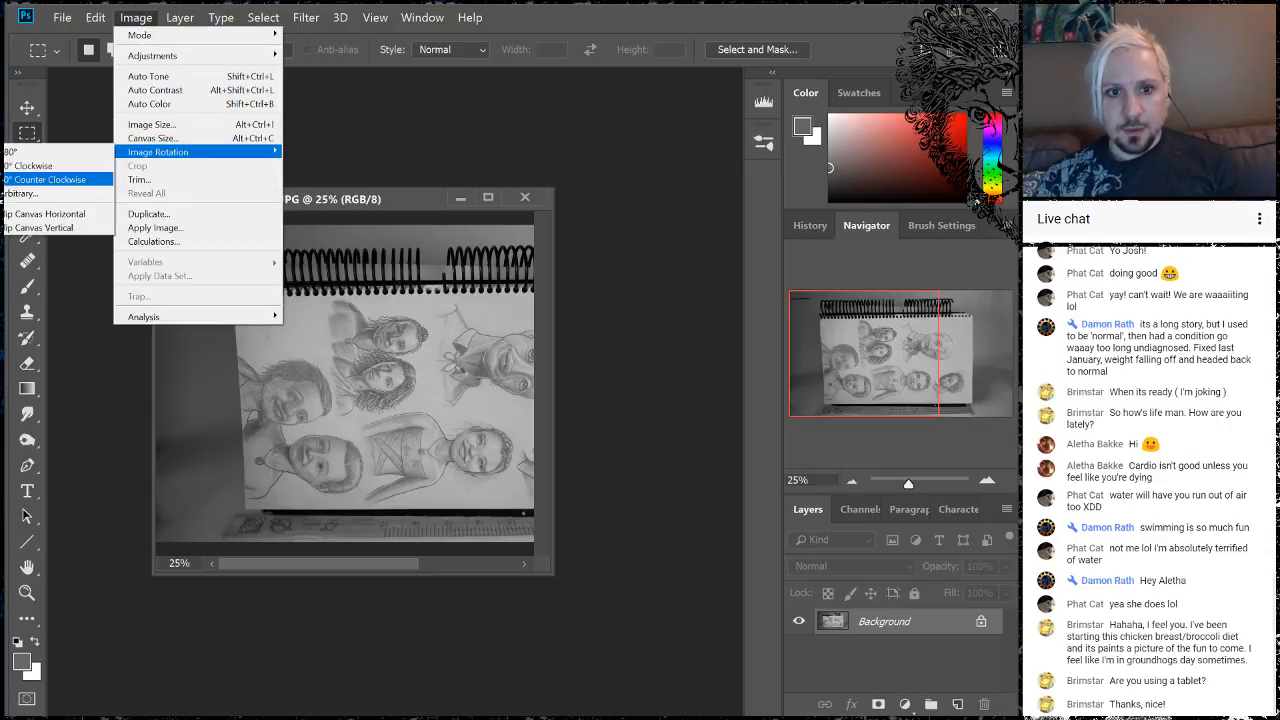
{"action": "left_click", "coordinate": [6, 179]}
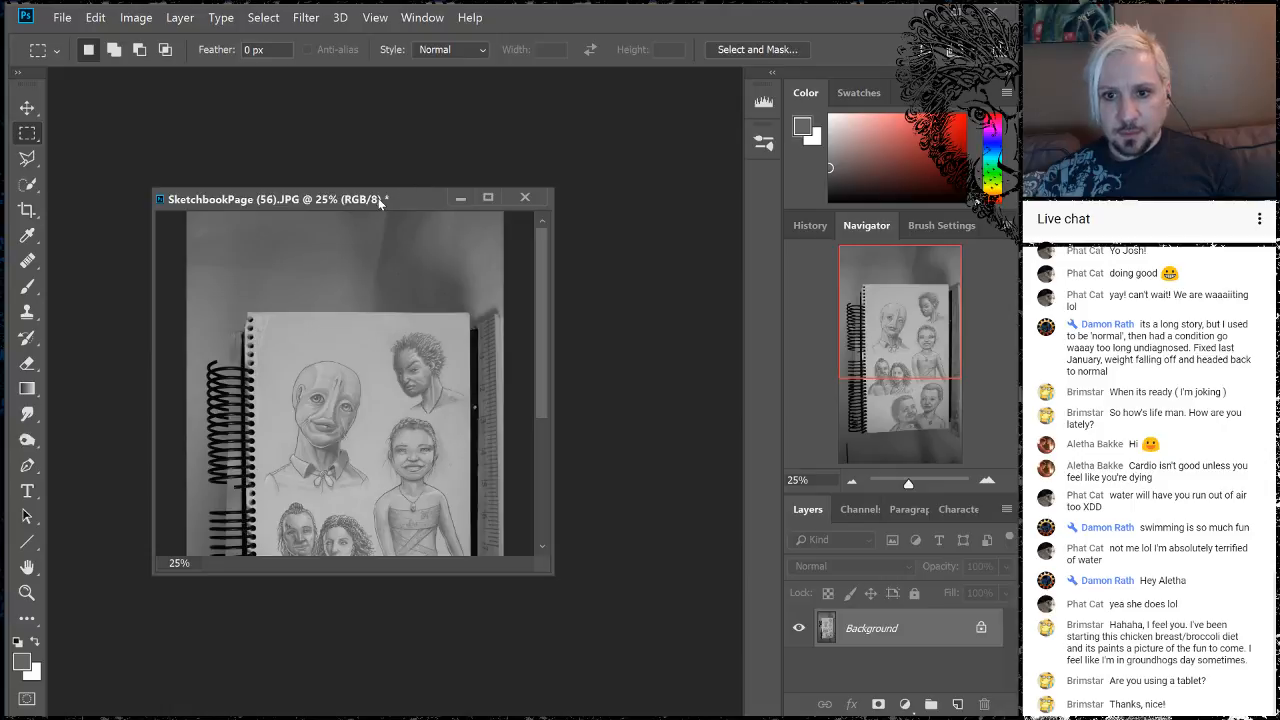
{"action": "left_click_drag", "start_coordinate": [379, 201], "coordinate": [287, 91]}
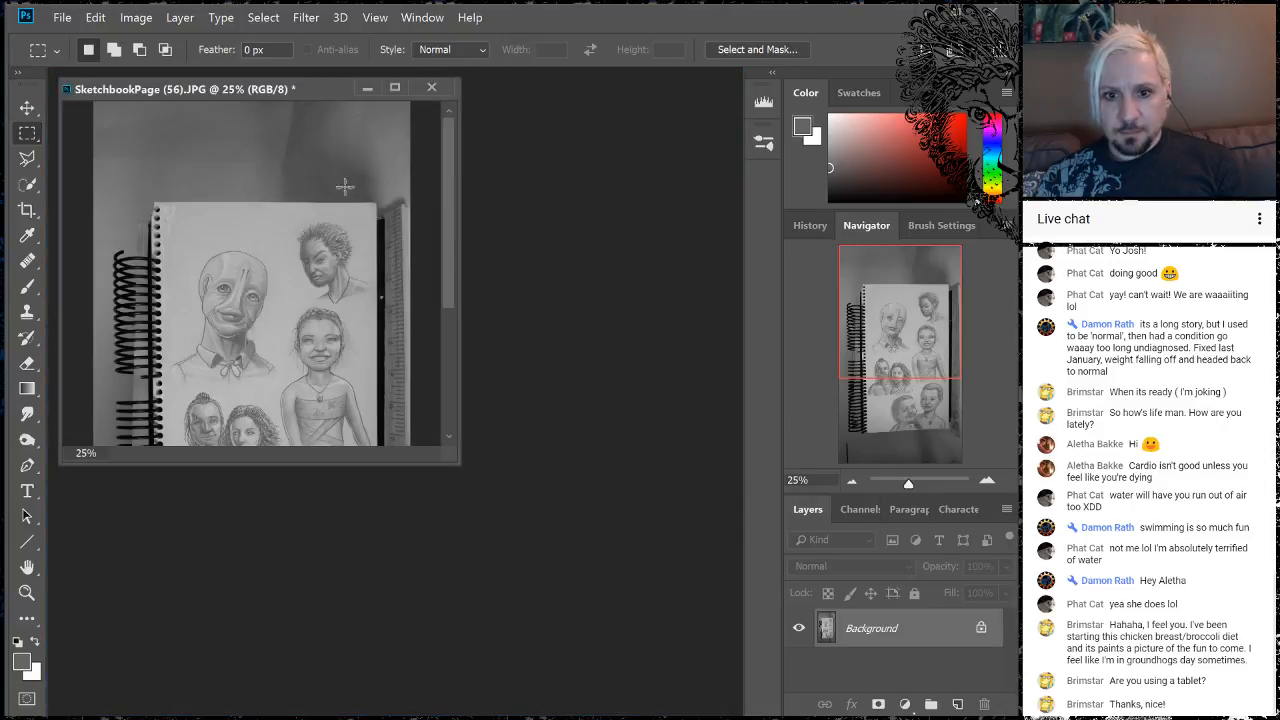
{"action": "left_click_drag", "start_coordinate": [457, 459], "coordinate": [738, 712]}
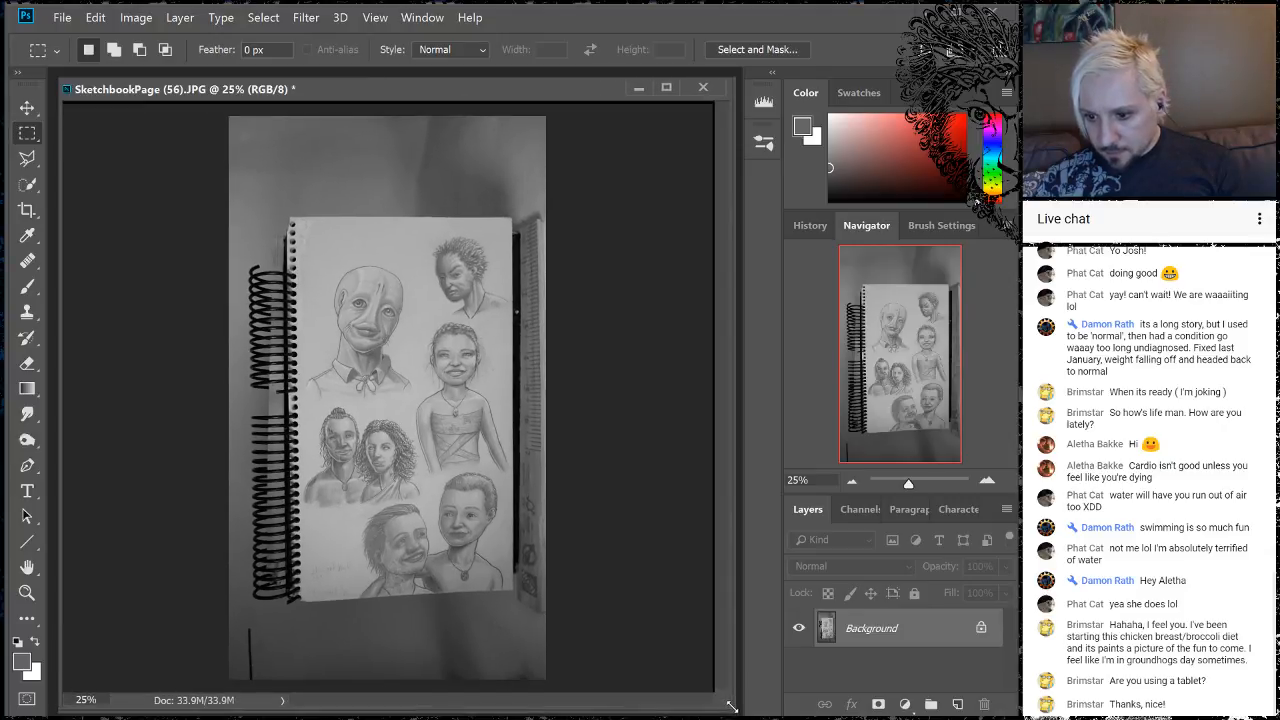
- Copy a rectangular selection of the bald man's portrait into a new white 766 x 1134 px document at 180 ppi
{"action": "left_click", "coordinate": [987, 482]}
{"action": "left_click", "coordinate": [987, 482]}
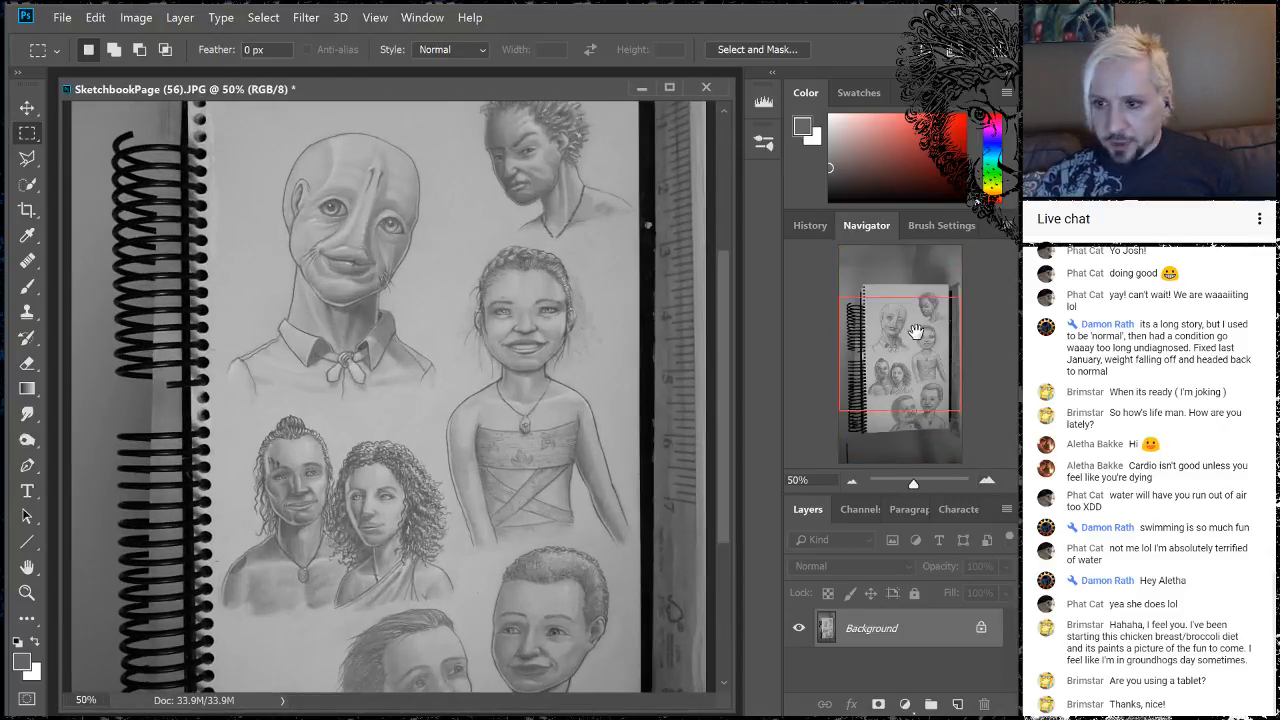
{"action": "left_click_drag", "start_coordinate": [916, 350], "coordinate": [921, 336]}
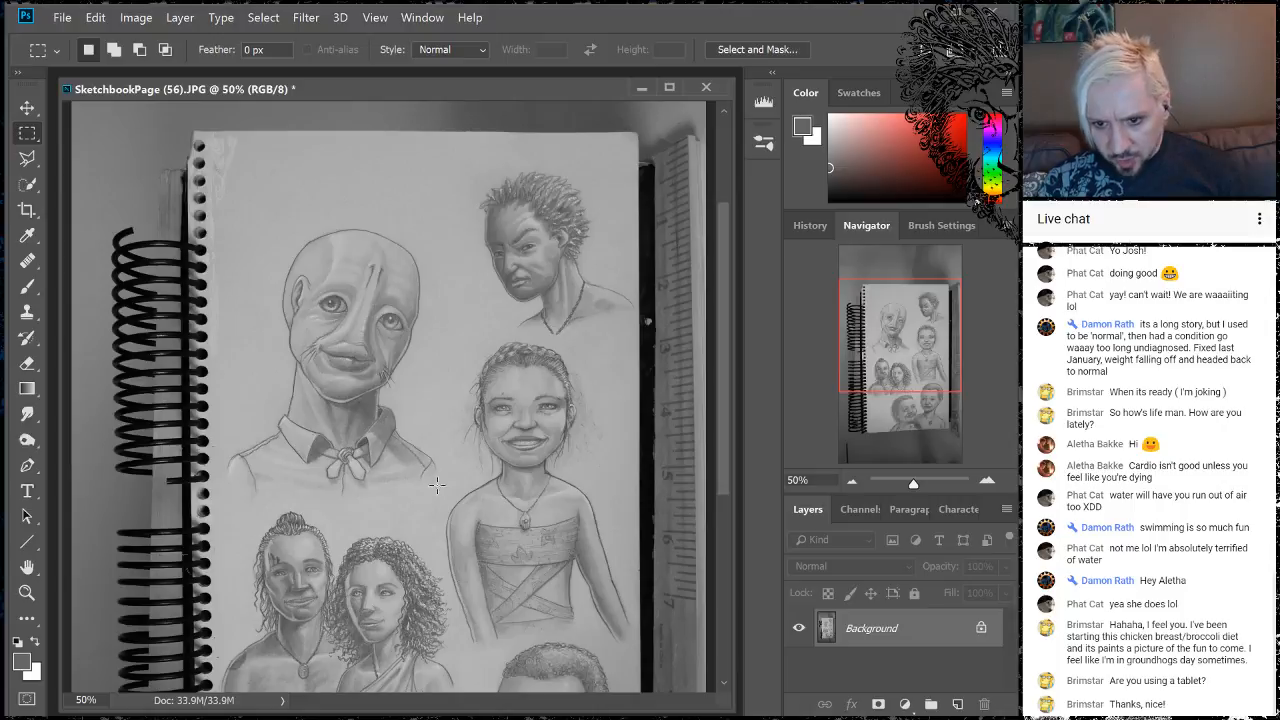
{"action": "left_click_drag", "start_coordinate": [442, 495], "coordinate": [254, 216]}
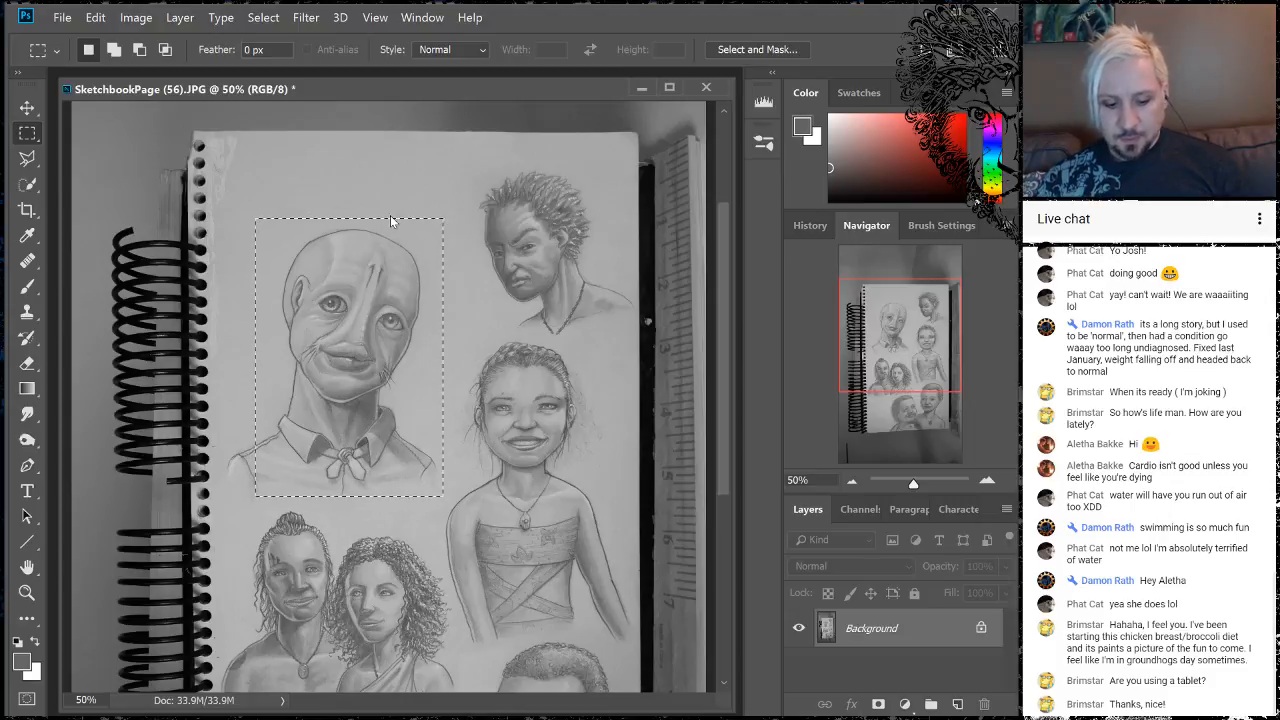
{"action": "key", "text": "ctrl+n"}
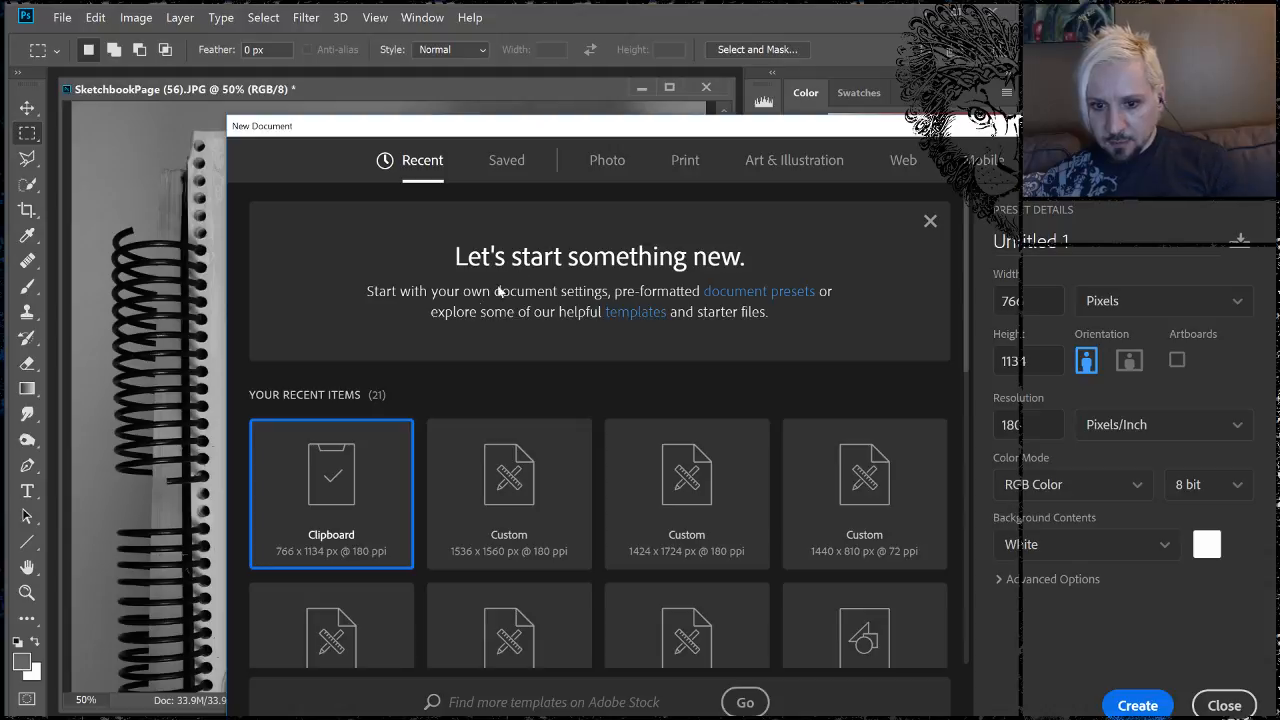
{"action": "left_click", "coordinate": [1134, 703]}
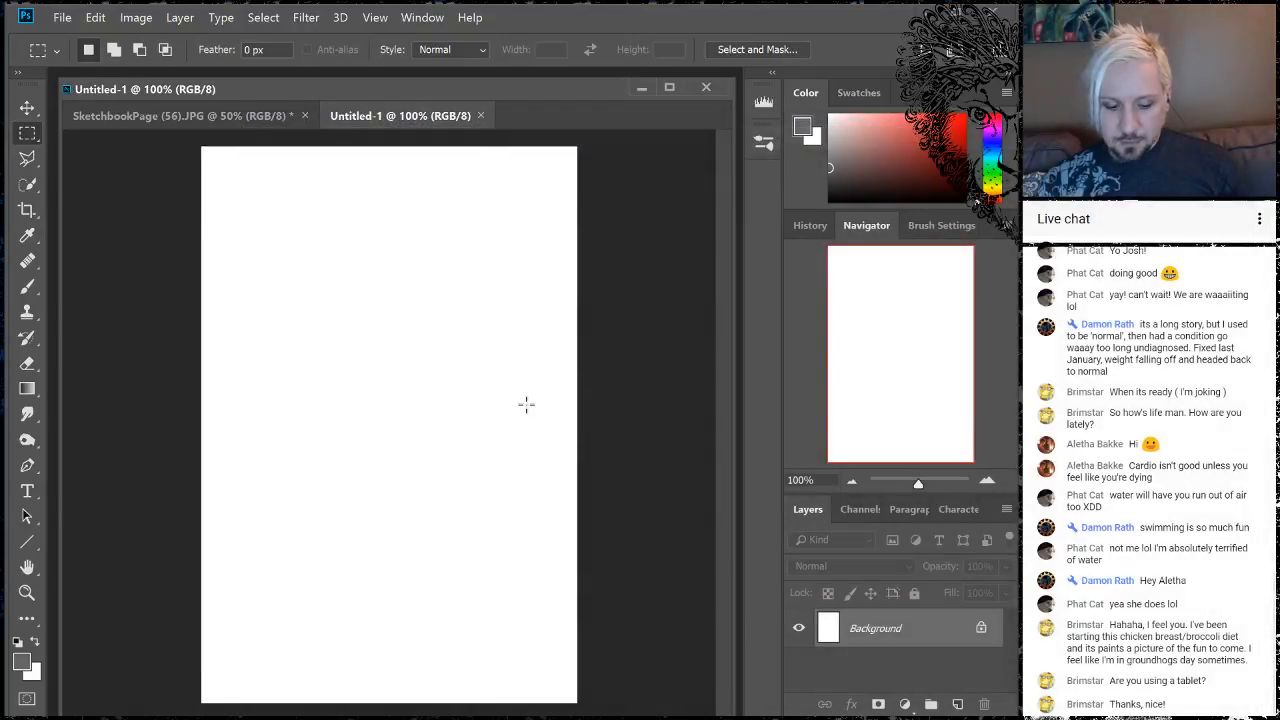
{"action": "key", "text": "ctrl+v"}
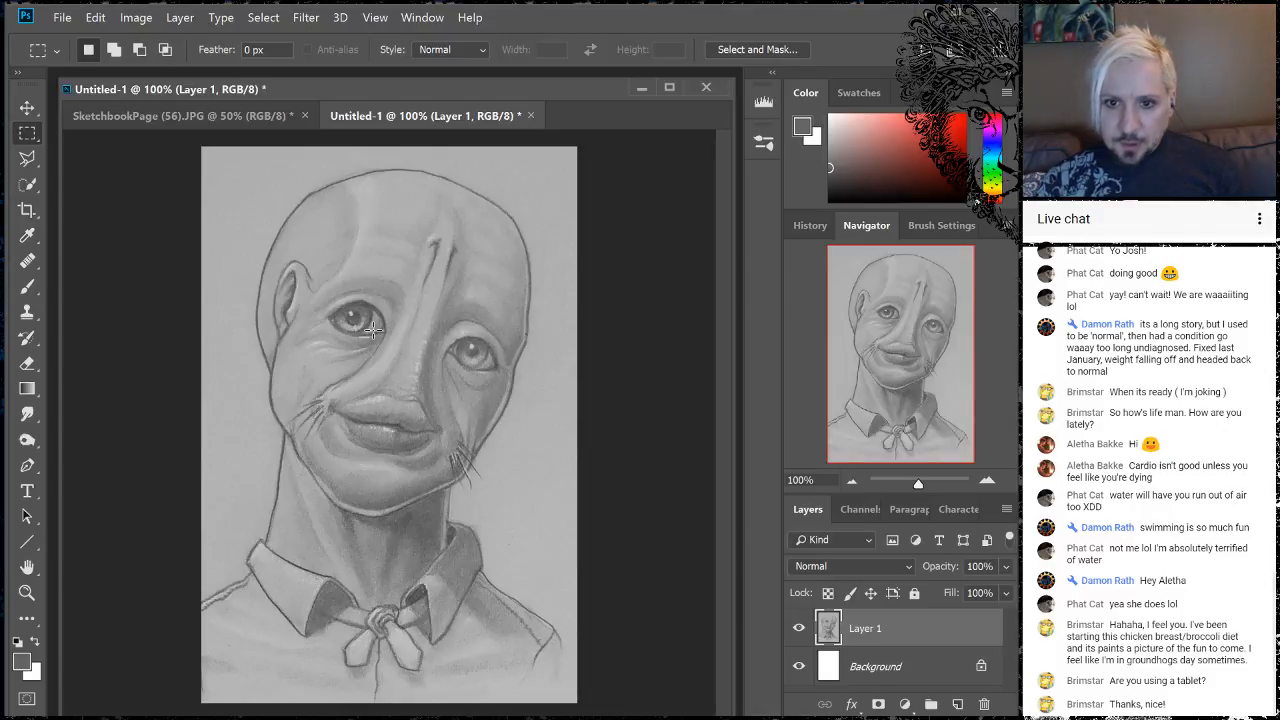
- Apply a legacy Brightness/Contrast adjustment to the portrait layer with brightness -16 and contrast 41
{"action": "left_click", "coordinate": [136, 17]}
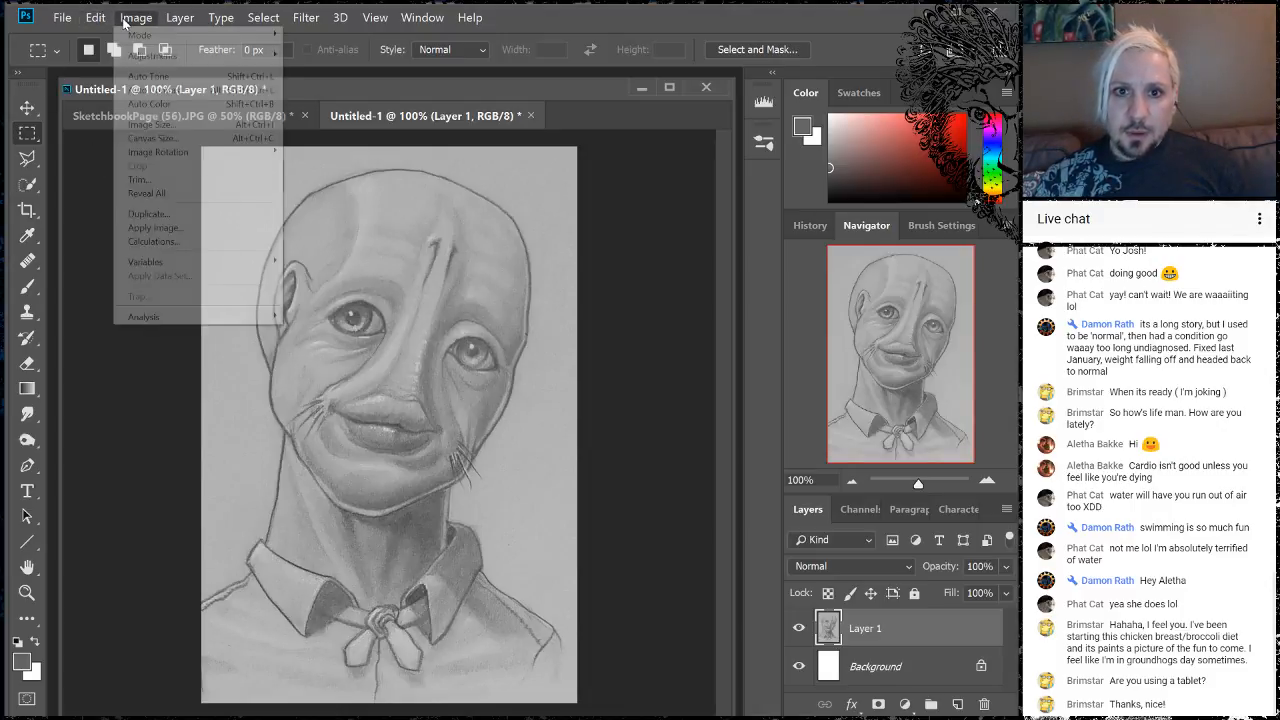
{"action": "mouse_move", "coordinate": [152, 56]}
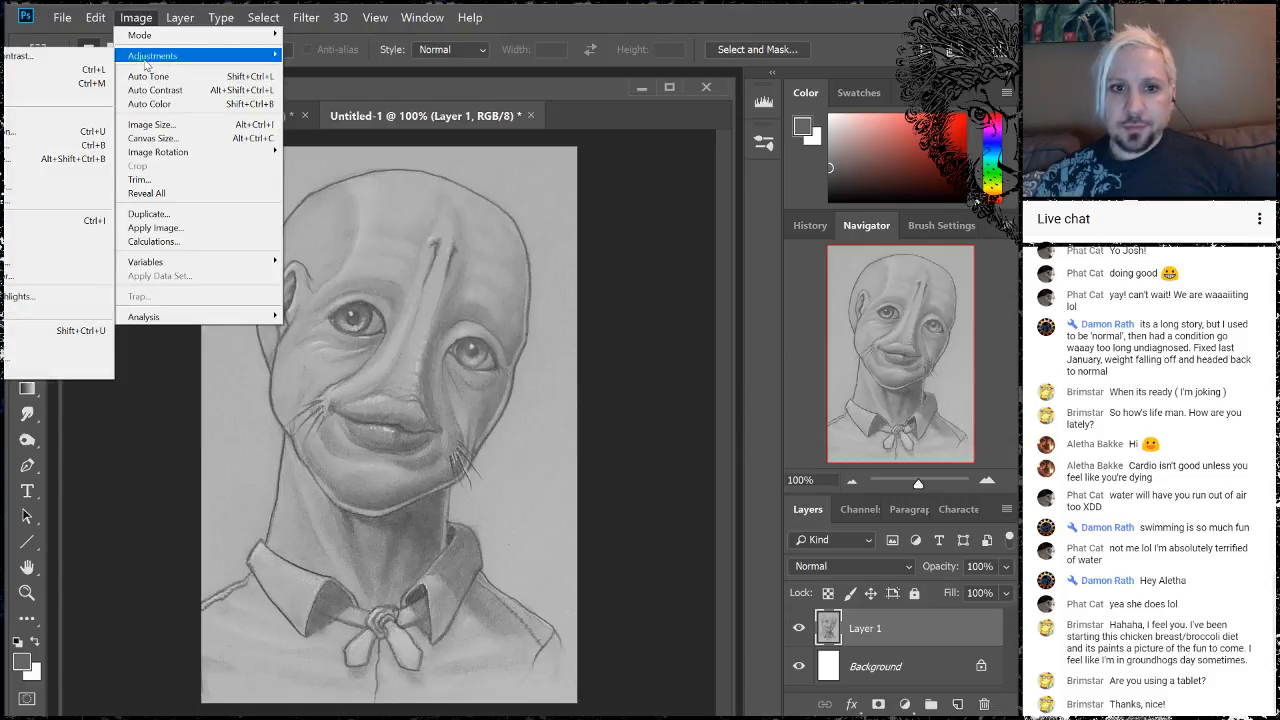
{"action": "left_click", "coordinate": [32, 58]}
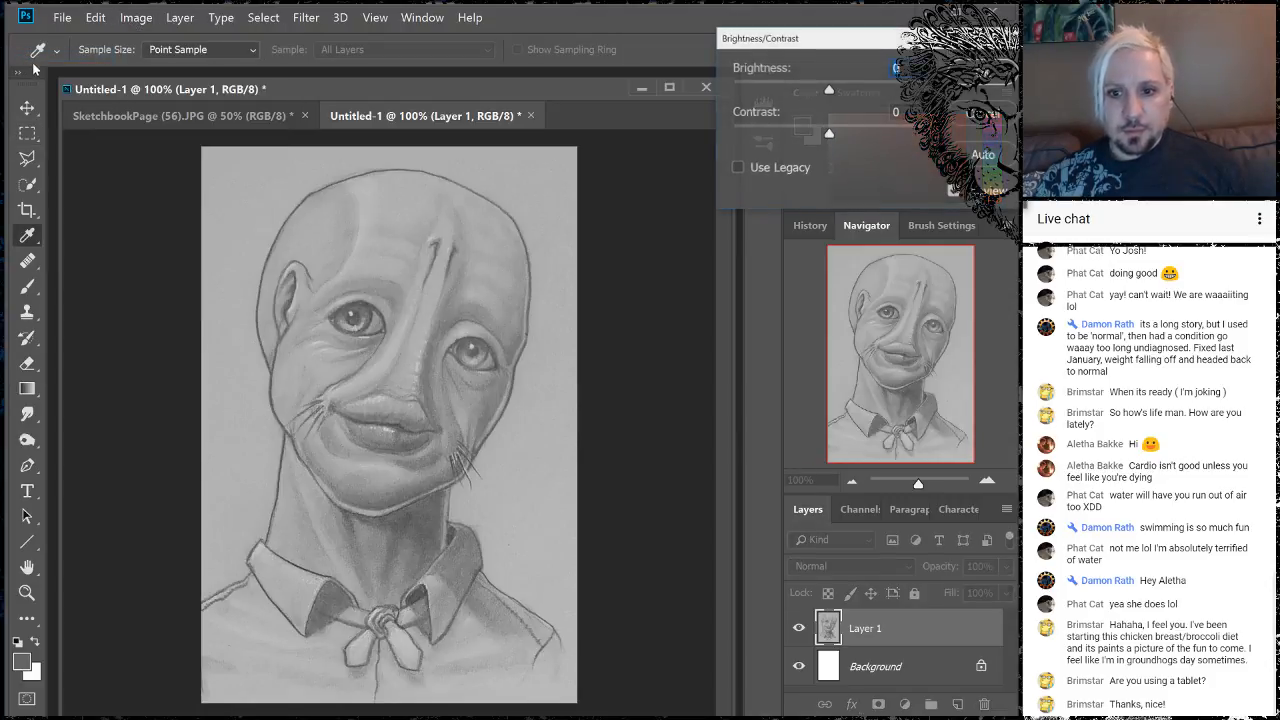
{"action": "left_click", "coordinate": [738, 168]}
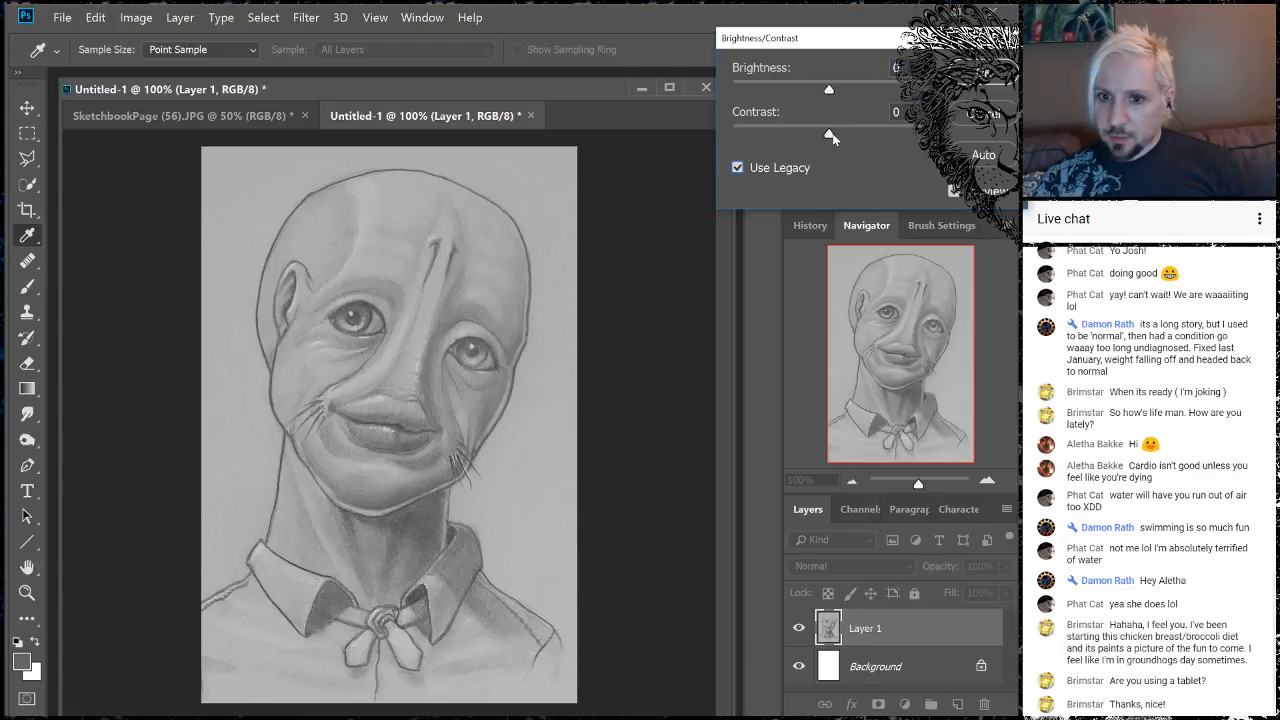
{"action": "left_click_drag", "start_coordinate": [831, 136], "coordinate": [845, 138]}
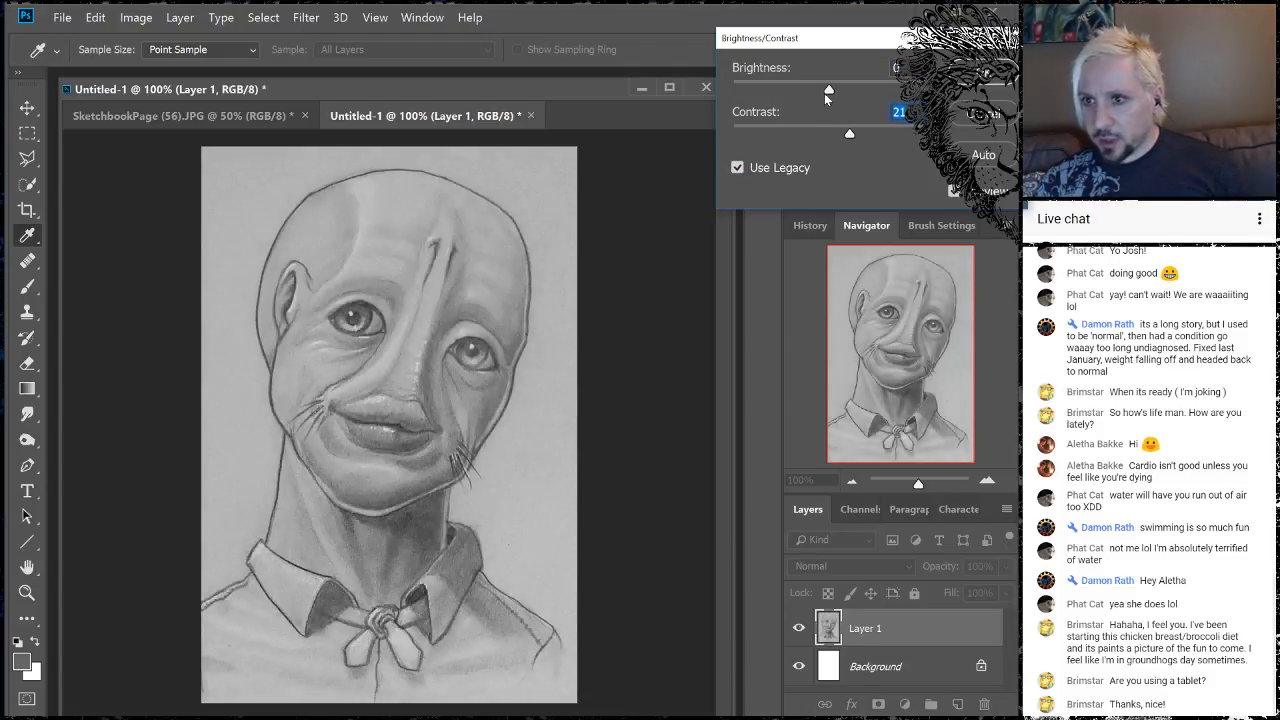
{"action": "left_click_drag", "start_coordinate": [828, 92], "coordinate": [814, 88]}
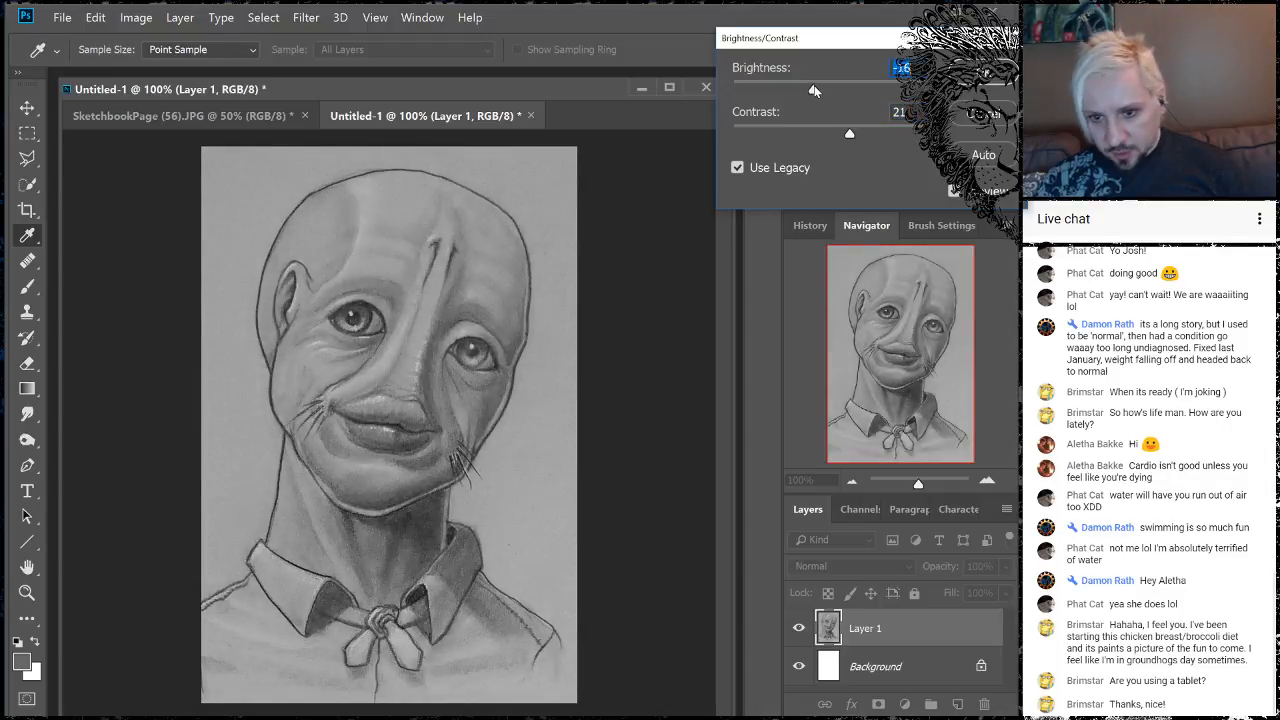
{"action": "left_click_drag", "start_coordinate": [853, 133], "coordinate": [859, 133]}
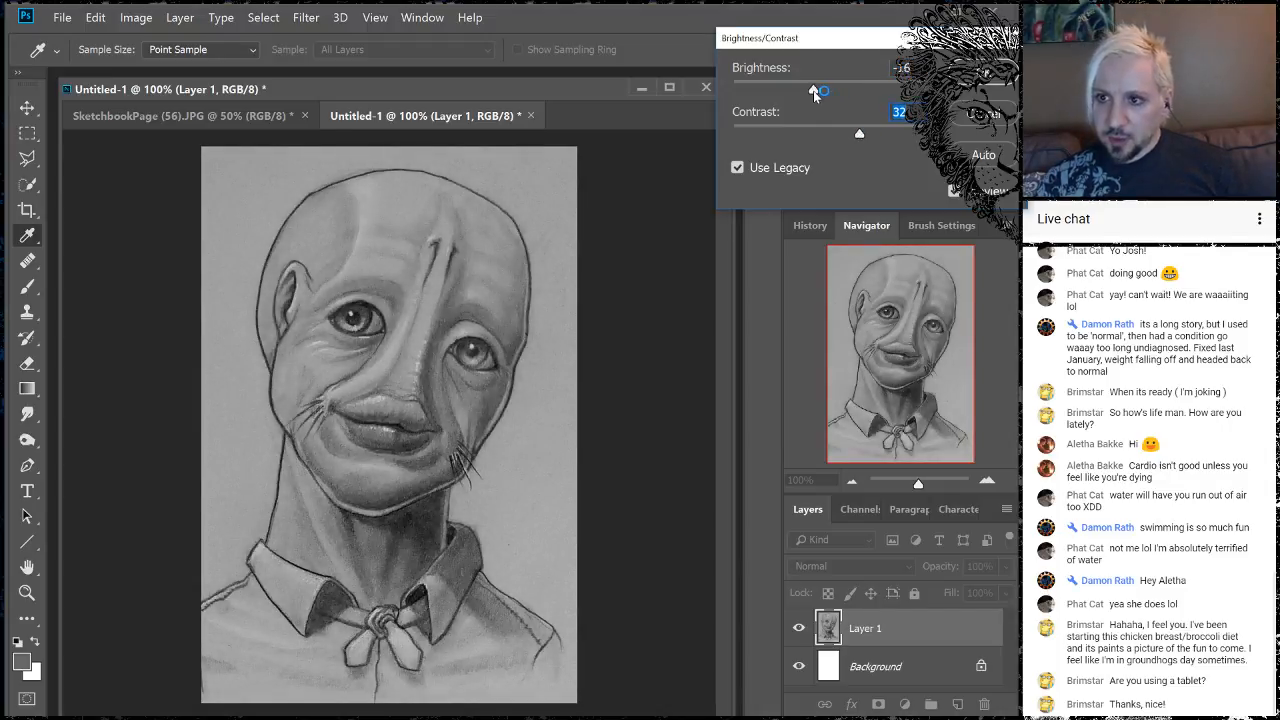
{"action": "left_click_drag", "start_coordinate": [815, 92], "coordinate": [812, 93]}
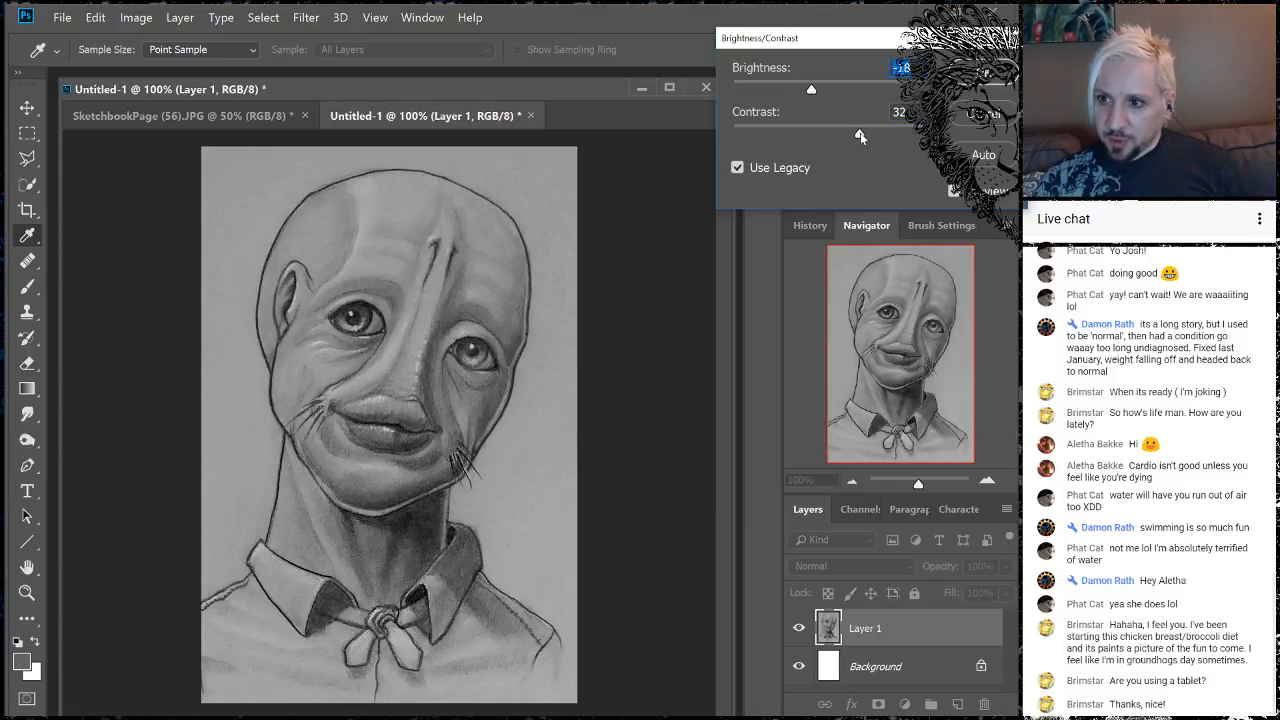
{"action": "left_click_drag", "start_coordinate": [859, 133], "coordinate": [864, 136]}
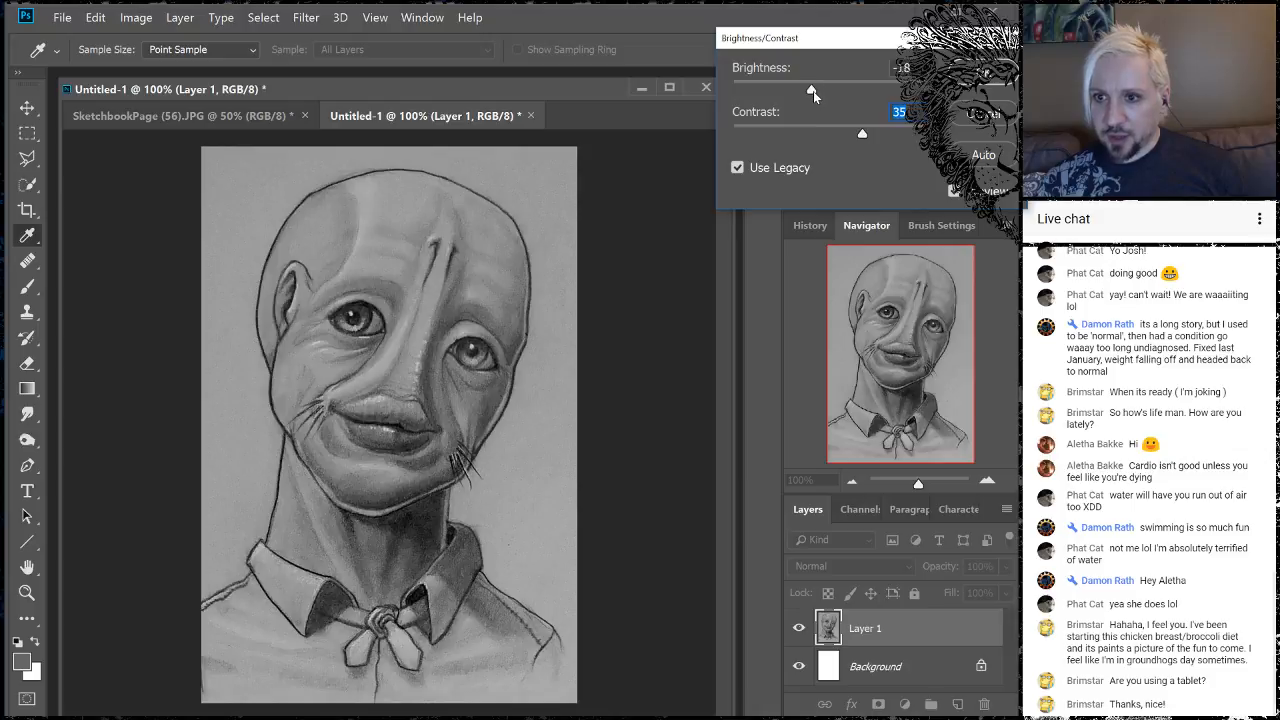
{"action": "left_click_drag", "start_coordinate": [813, 91], "coordinate": [810, 93]}
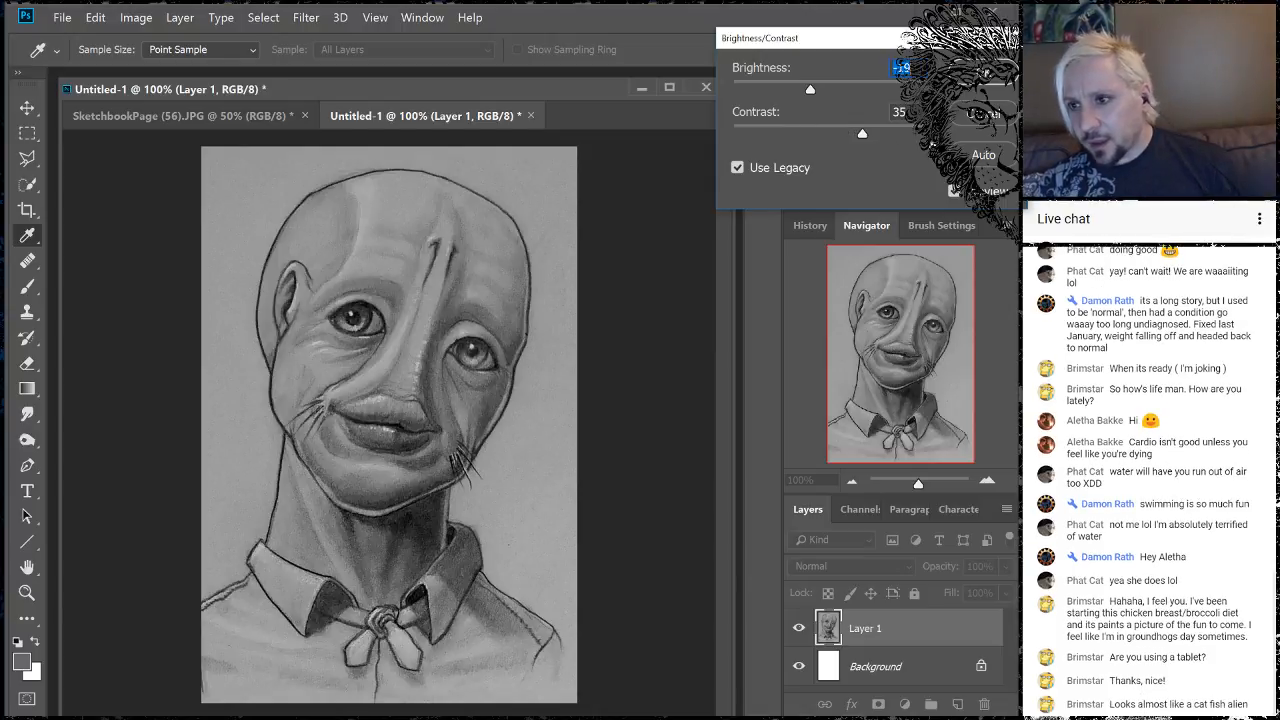
{"action": "left_click_drag", "start_coordinate": [866, 133], "coordinate": [868, 137]}
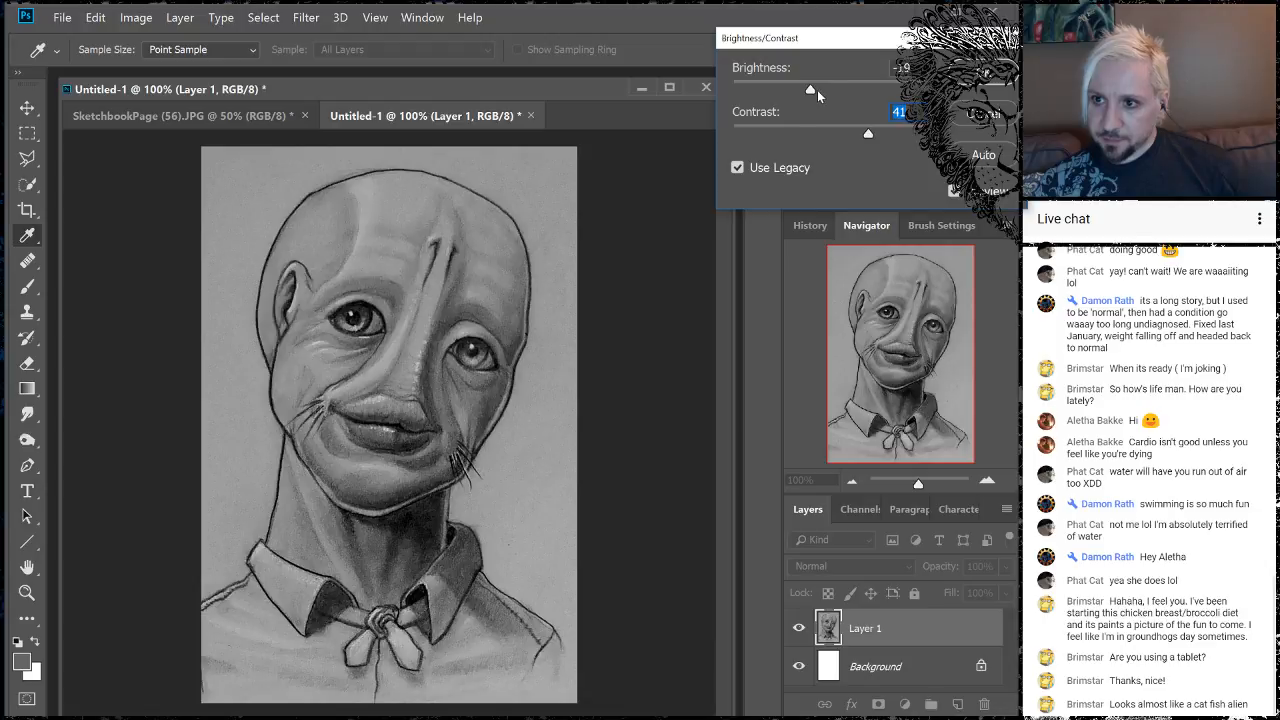
{"action": "left_click_drag", "start_coordinate": [811, 89], "coordinate": [814, 91]}
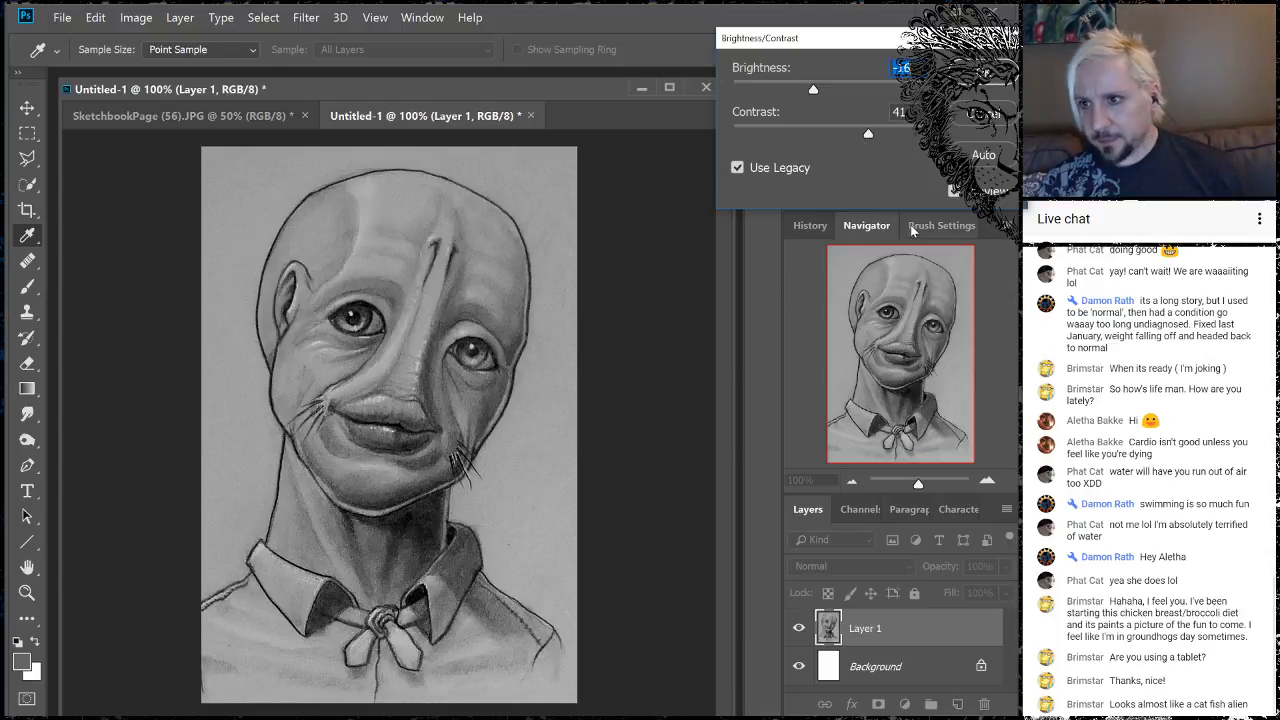
{"action": "left_click", "coordinate": [985, 73]}
{"action": "key", "text": "m"}
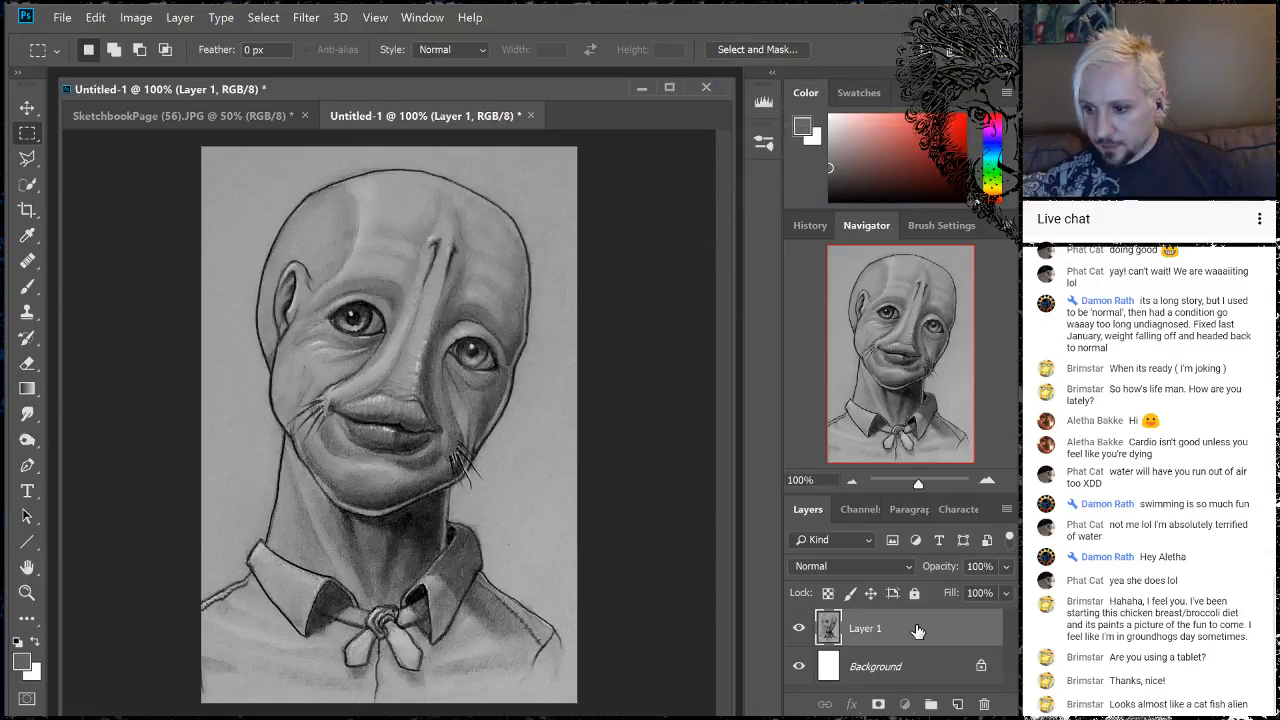
- Duplicate the portrait layer and switch to the Dodge tool
{"action": "left_click_drag", "start_coordinate": [916, 624], "coordinate": [957, 704]}
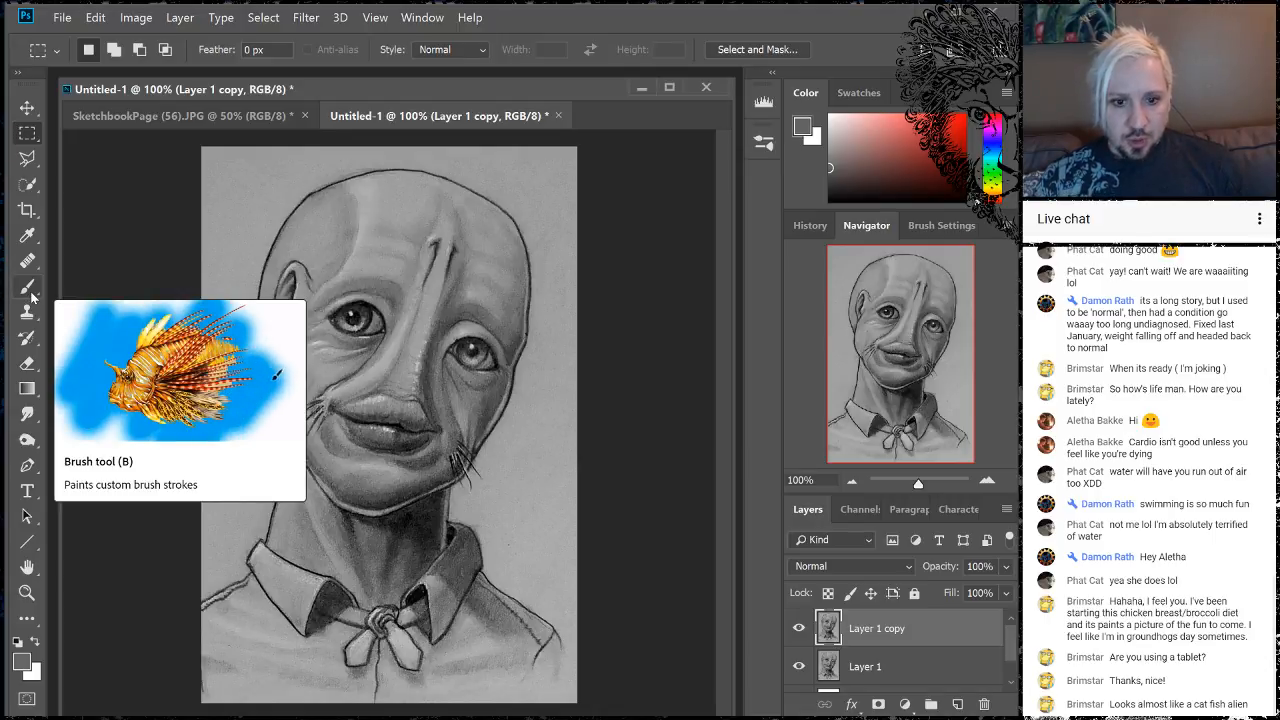
{"action": "left_click", "coordinate": [28, 443]}
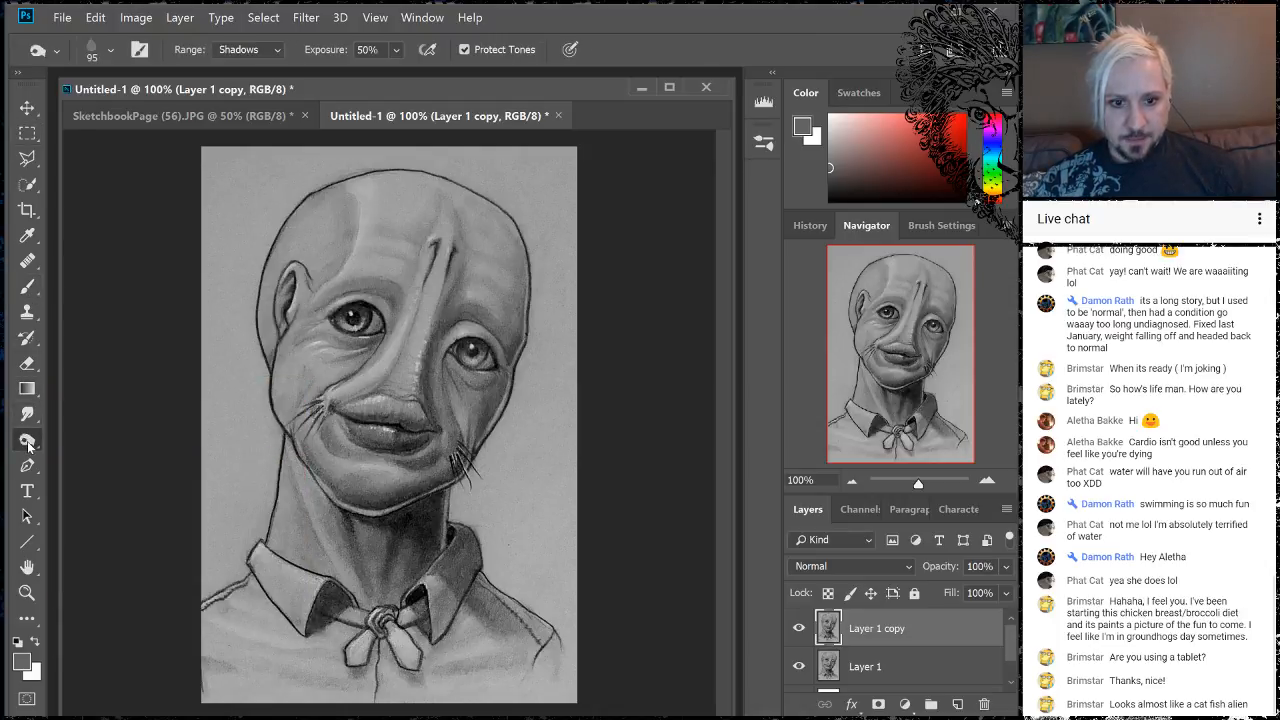
{"action": "right_click", "coordinate": [28, 443]}
{"action": "left_click", "coordinate": [98, 436]}
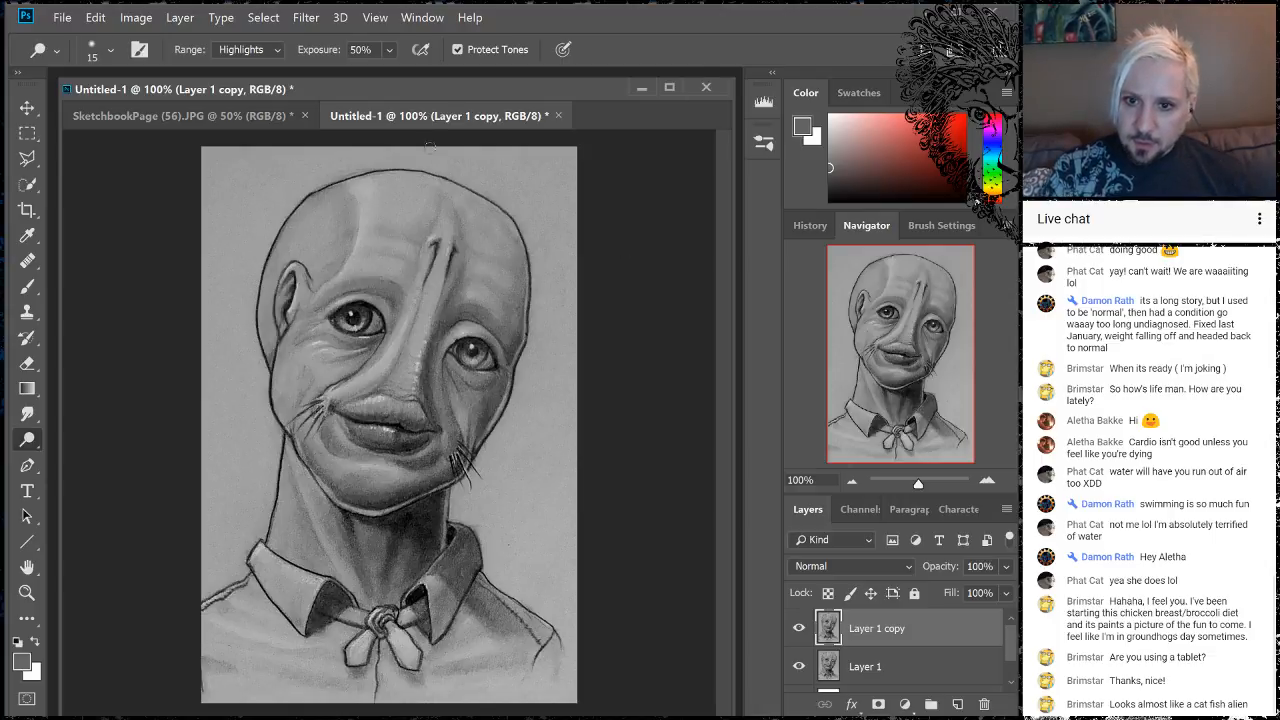
- Undo a trial dodge stroke, enlarge the brush to 150 px, and dodge a highlight onto the upper forehead
{"action": "left_click_drag", "start_coordinate": [360, 192], "coordinate": [359, 190]}
{"action": "key", "text": "ctrl+z"}
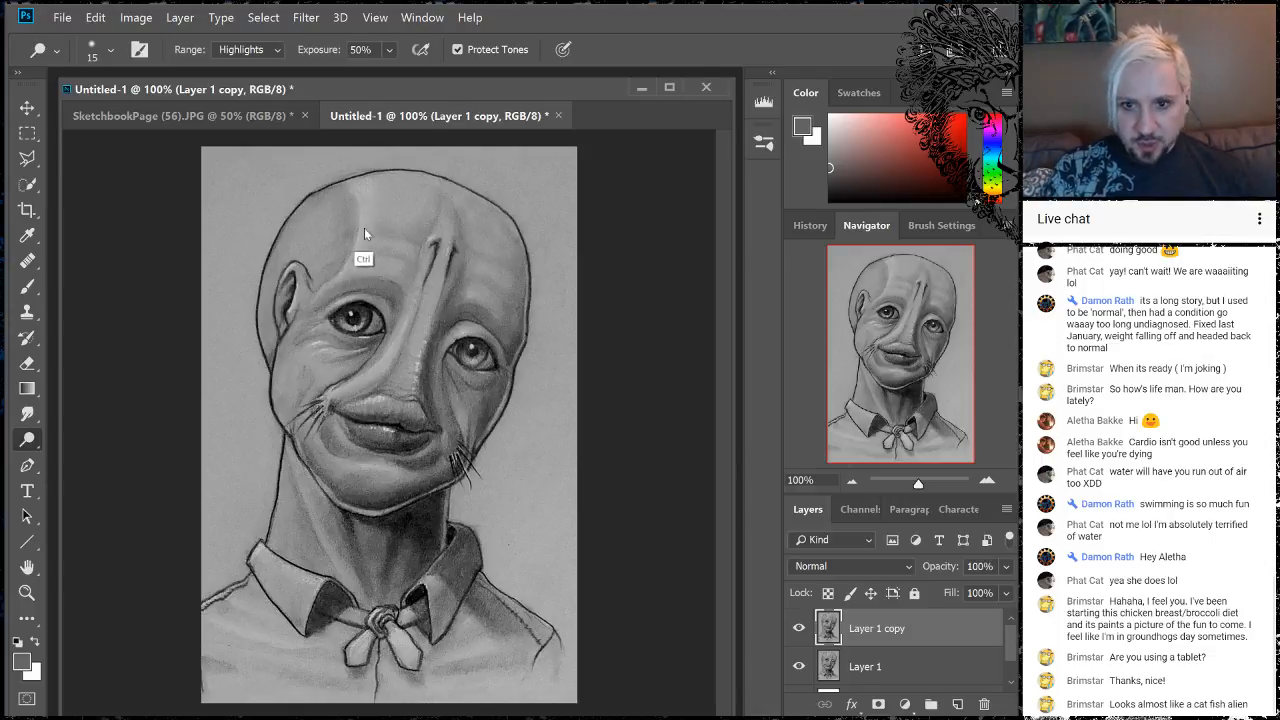
{"action": "key", "text": "bracketright"}
{"action": "key", "text": "bracketright"}
{"action": "key", "text": "bracketright"}
{"action": "key", "text": "bracketright"}
{"action": "key", "text": "bracketright"}
{"action": "key", "text": "bracketright"}
{"action": "key", "text": "bracketright"}
{"action": "key", "text": "bracketright"}
{"action": "key", "text": "bracketright"}
{"action": "key", "text": "bracketright"}
{"action": "key", "text": "bracketright"}
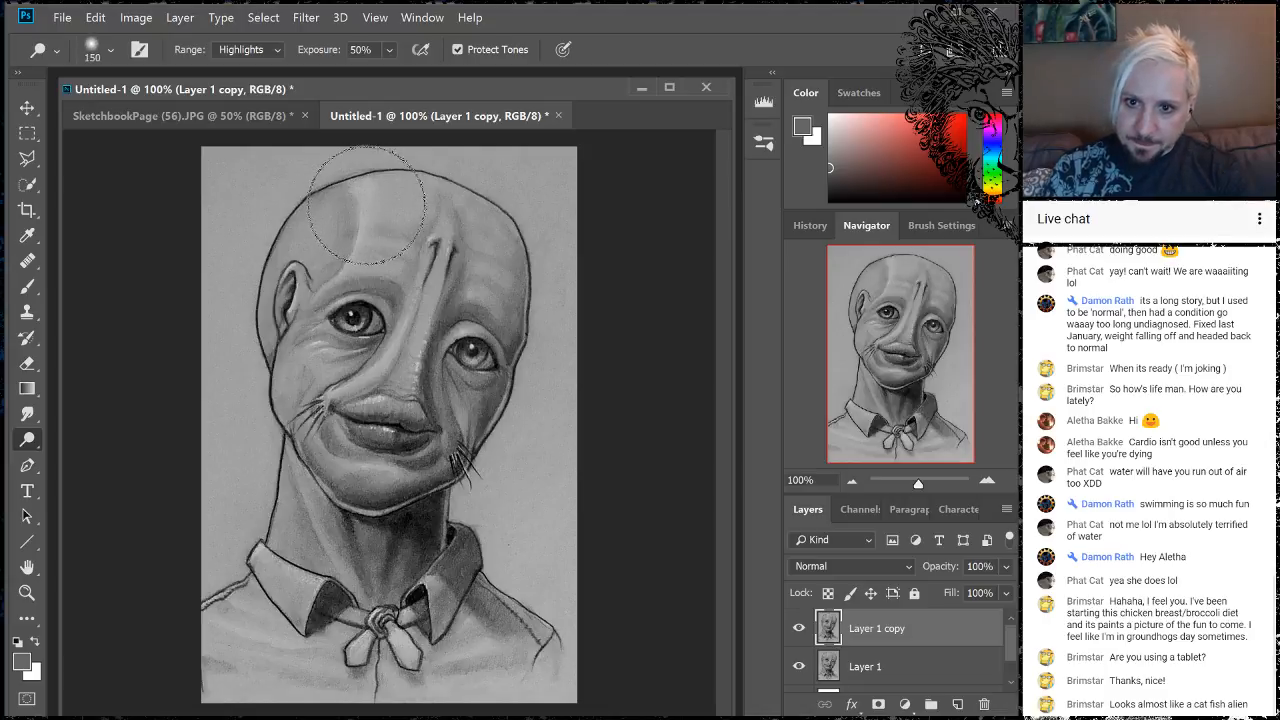
{"action": "left_click_drag", "start_coordinate": [355, 205], "coordinate": [352, 212]}
- Lighten the whole portrait and its paper background using the Dodge tool with a 1500 px brush
{"action": "key", "text": "bracketright"}
{"action": "key", "text": "bracketright"}
{"action": "key", "text": "bracketright"}
{"action": "key", "text": "bracketright"}
{"action": "key", "text": "bracketright"}
{"action": "key", "text": "bracketright"}
{"action": "key", "text": "bracketright"}
{"action": "key", "text": "bracketright"}
{"action": "key", "text": "bracketright"}
{"action": "key", "text": "bracketright"}
{"action": "key", "text": "bracketright"}
{"action": "key", "text": "bracketright"}
{"action": "key", "text": "bracketright"}
{"action": "key", "text": "bracketright"}
{"action": "key", "text": "bracketright"}
{"action": "key", "text": "bracketright"}
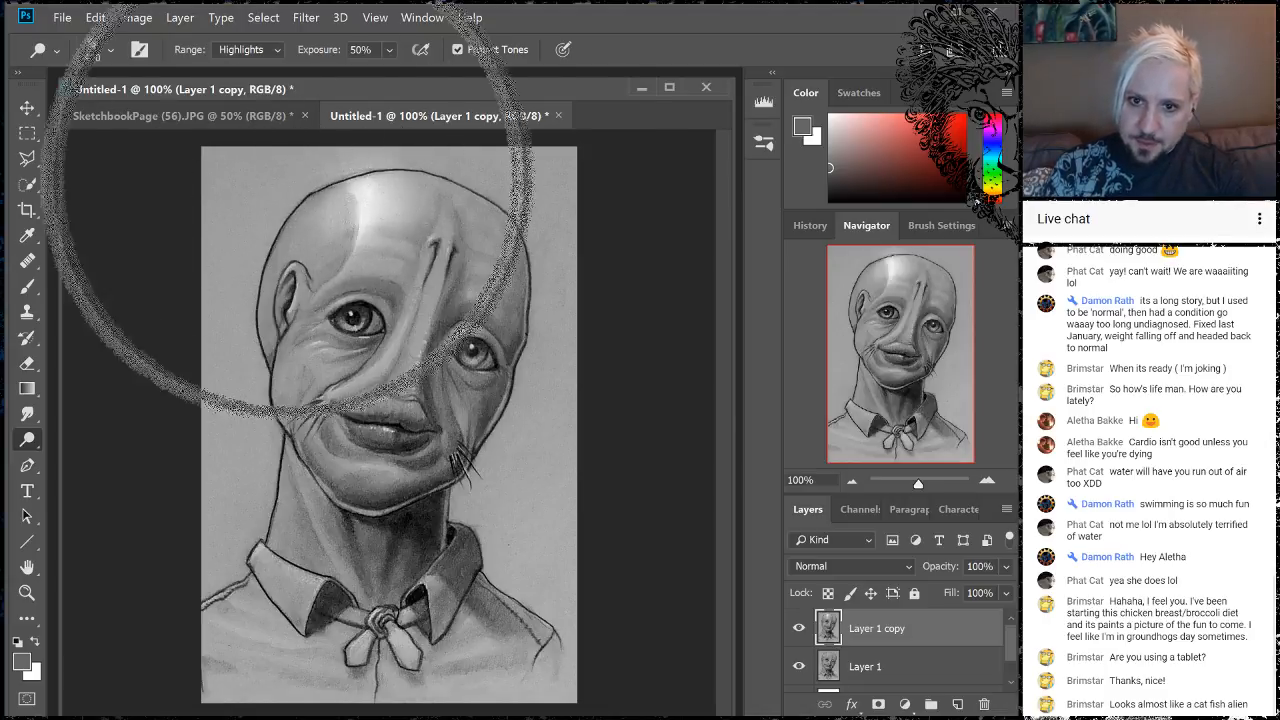
{"action": "key", "text": "bracketleft"}
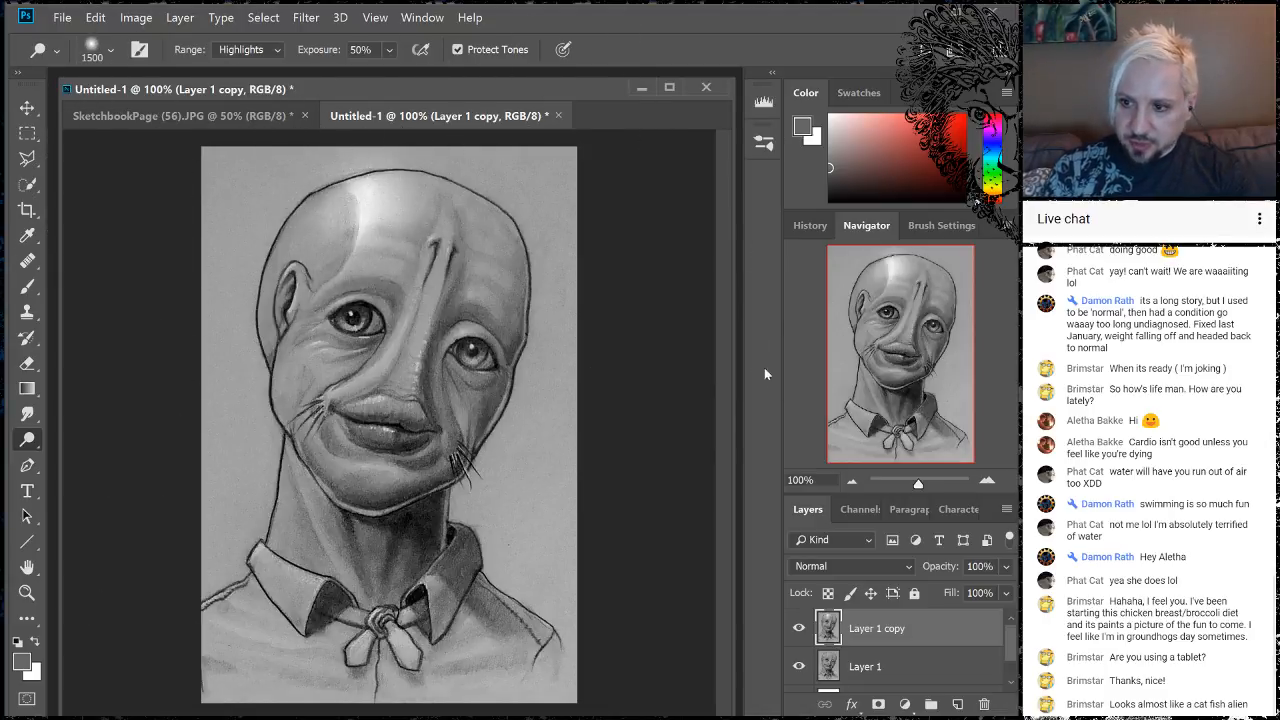
{"action": "left_click", "coordinate": [851, 481]}
{"action": "key", "text": "bracketleft"}
{"action": "key", "text": "bracketleft"}
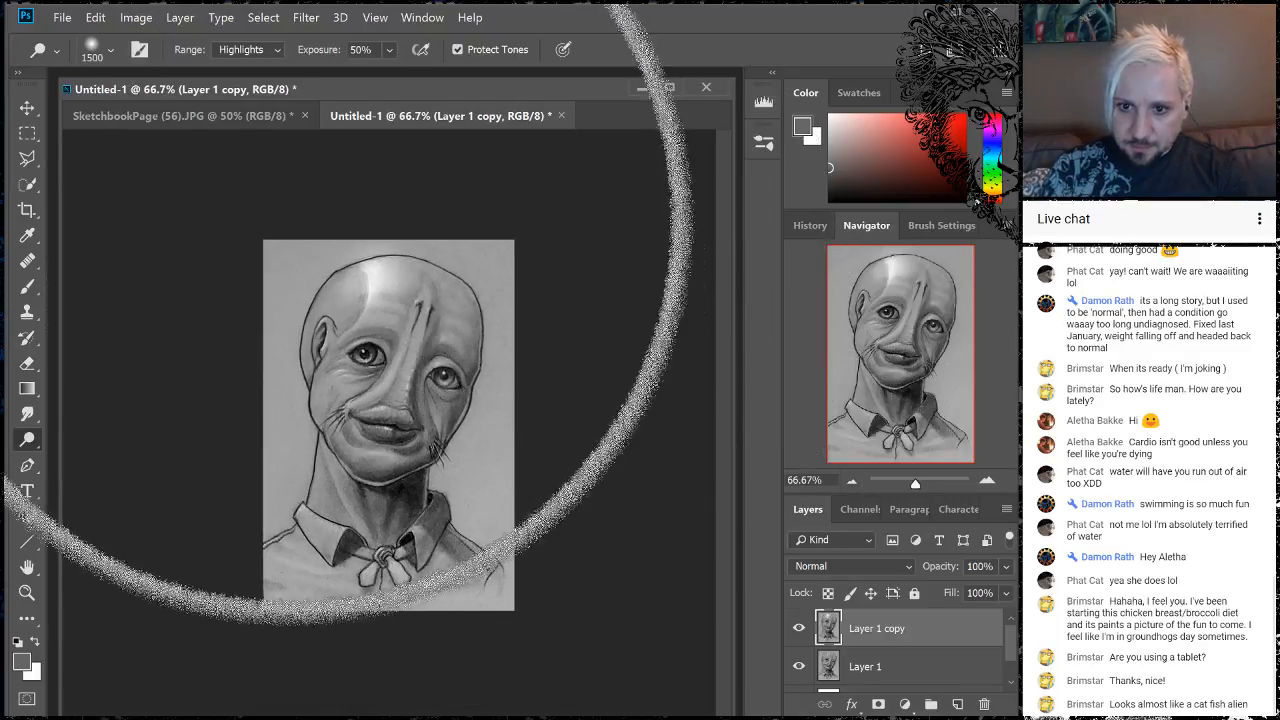
{"action": "left_click", "coordinate": [357, 291]}
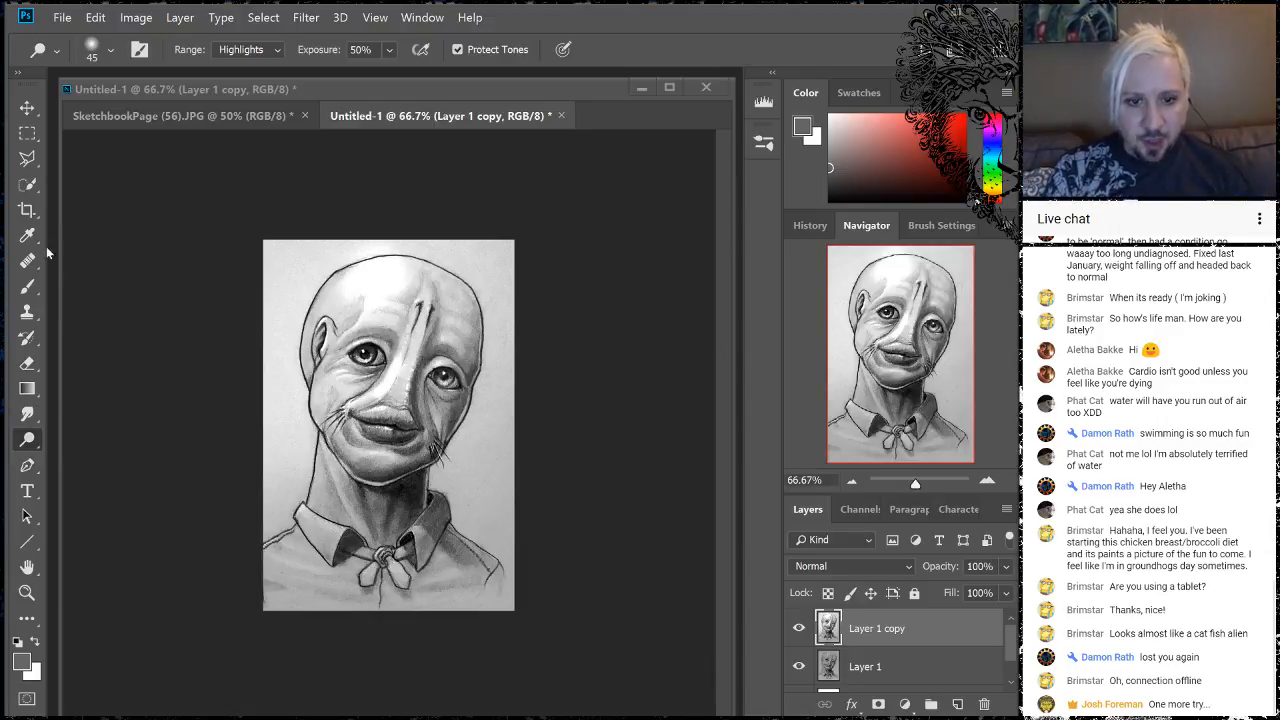
- Dodge both sides of the shirt collar with a 45 px brush and brighten the eye beside the nose
{"action": "mouse_move", "coordinate": [324, 530]}
{"action": "left_mouse_down"}
{"action": "mouse_move", "coordinate": [303, 508]}
{"action": "mouse_move", "coordinate": [396, 570]}
{"action": "mouse_move", "coordinate": [350, 532]}
{"action": "left_mouse_up"}
{"action": "left_click_drag", "start_coordinate": [404, 548], "coordinate": [413, 531]}
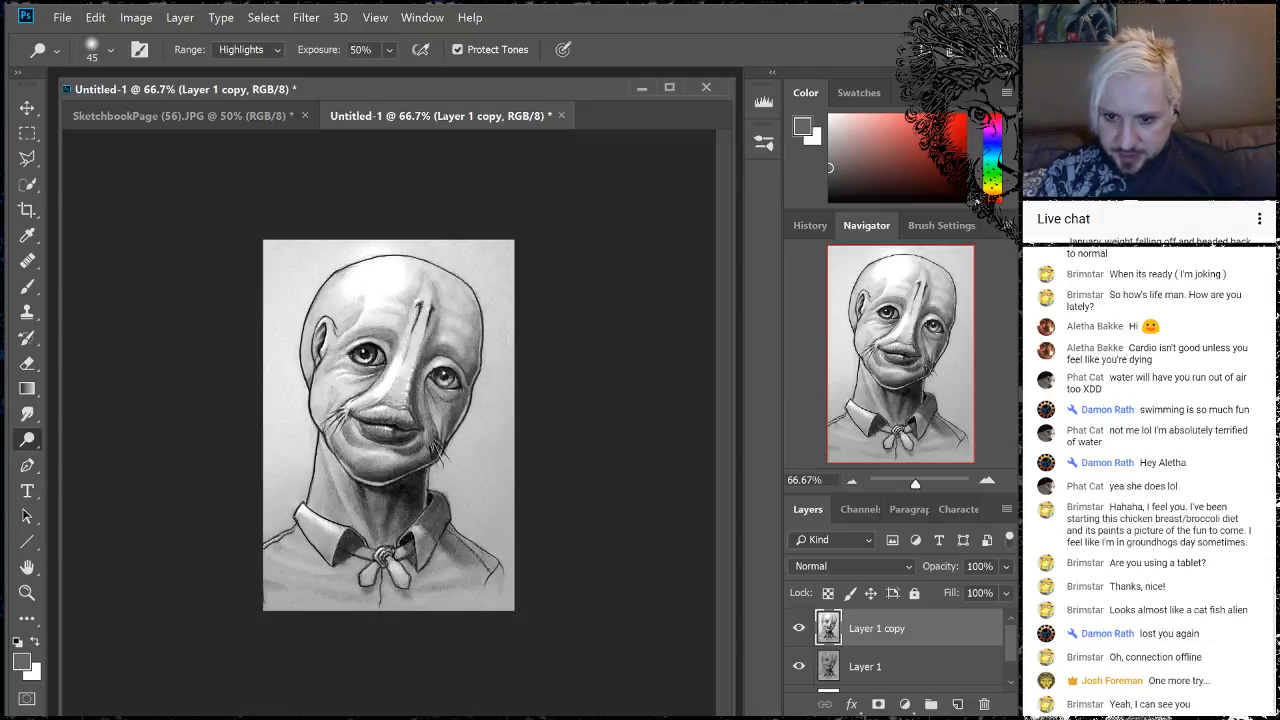
{"action": "left_click_drag", "start_coordinate": [447, 369], "coordinate": [438, 369]}
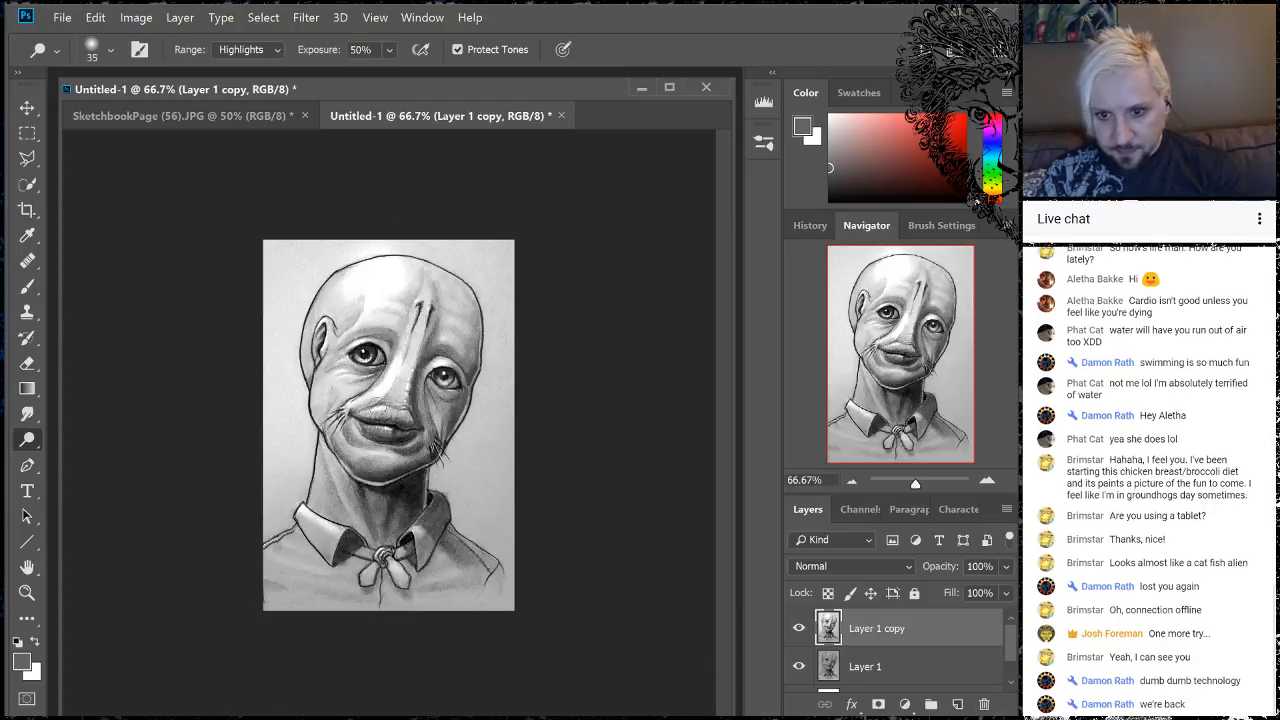
- Dodge highlights along the upper lip with a 30 px brush and the lower lip with a 25 px brush
{"action": "key", "text": "bracketleft"}
{"action": "key", "text": "bracketleft"}
{"action": "key", "text": "bracketleft"}
{"action": "mouse_move", "coordinate": [374, 421]}
{"action": "left_mouse_down"}
{"action": "mouse_move", "coordinate": [366, 414]}
{"action": "mouse_move", "coordinate": [392, 414]}
{"action": "left_mouse_up"}
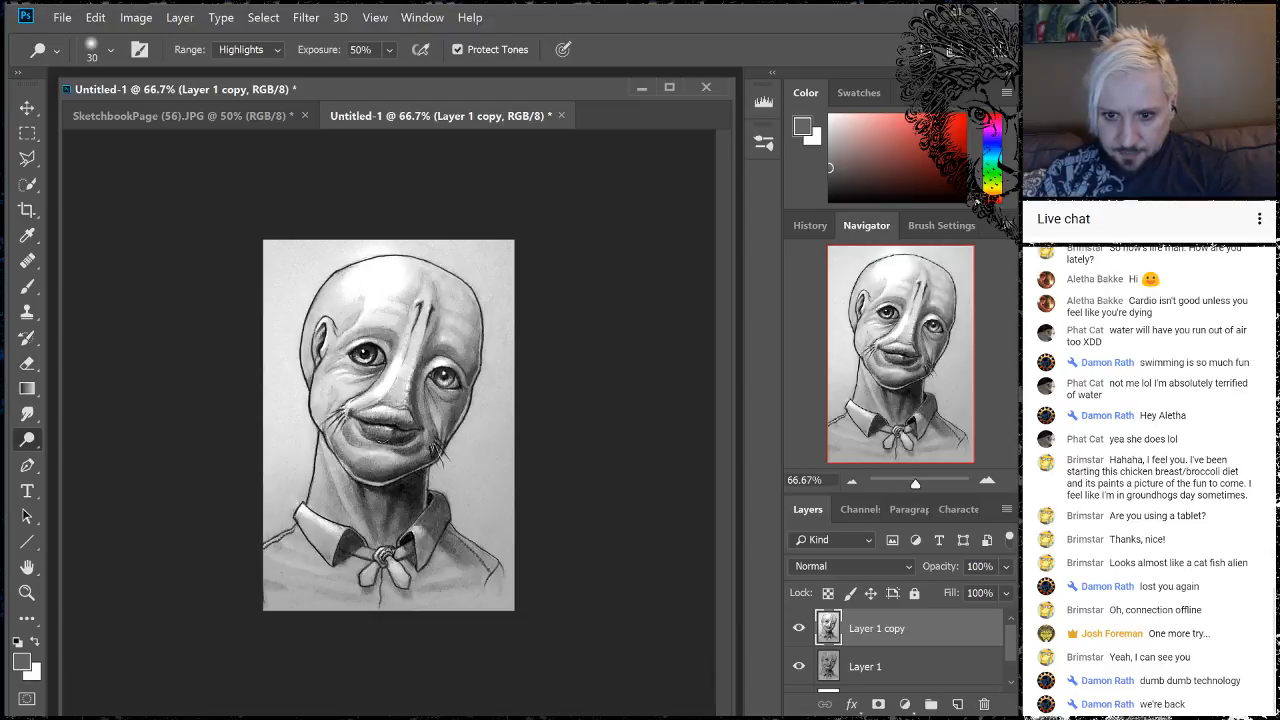
{"action": "key", "text": "bracketleft"}
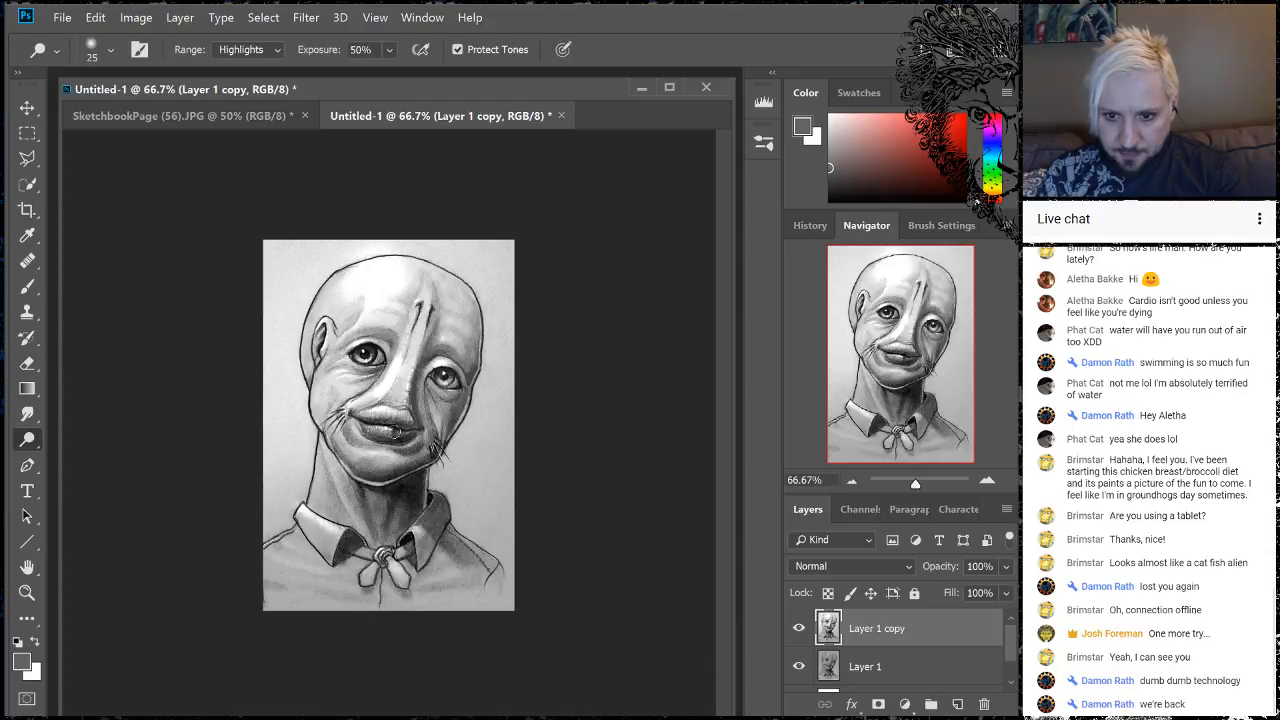
{"action": "left_click_drag", "start_coordinate": [395, 432], "coordinate": [376, 426]}
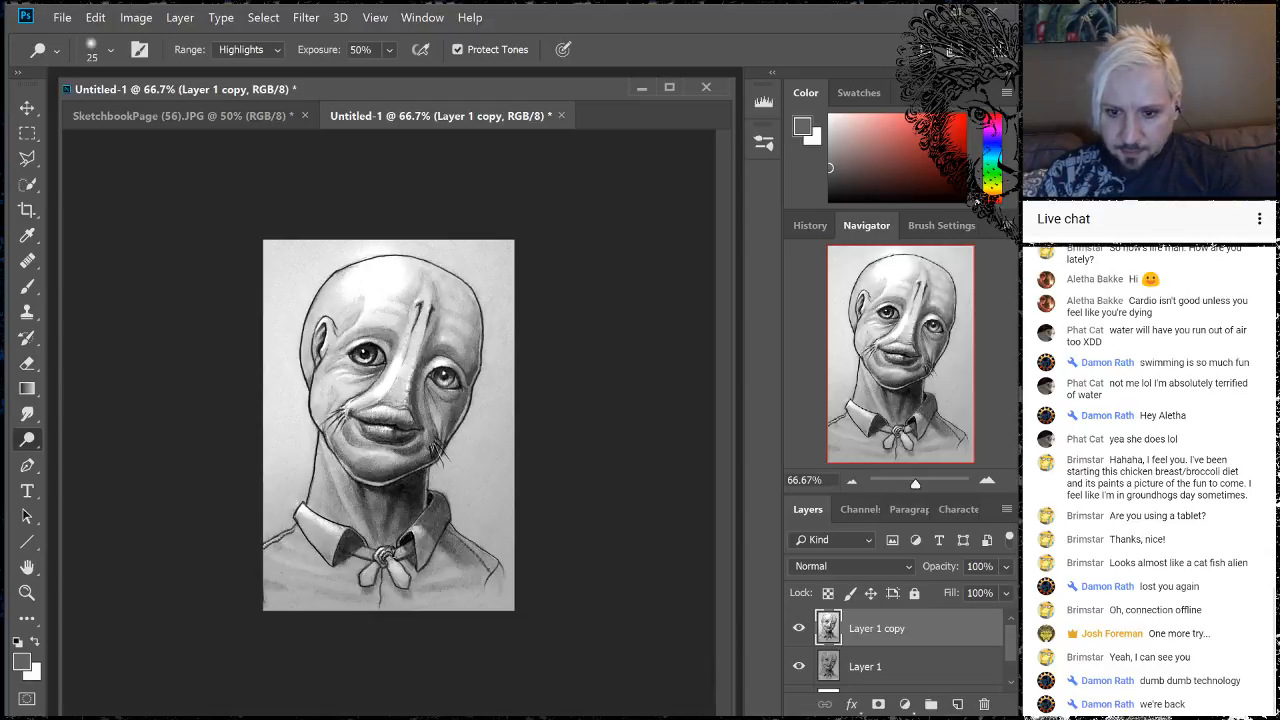
- Lighten the side of the head down to the ear using a 70 px Dodge brush
{"action": "key", "text": "bracketright"}
{"action": "key", "text": "bracketright"}
{"action": "key", "text": "bracketright"}
{"action": "key", "text": "bracketright"}
{"action": "key", "text": "bracketright"}
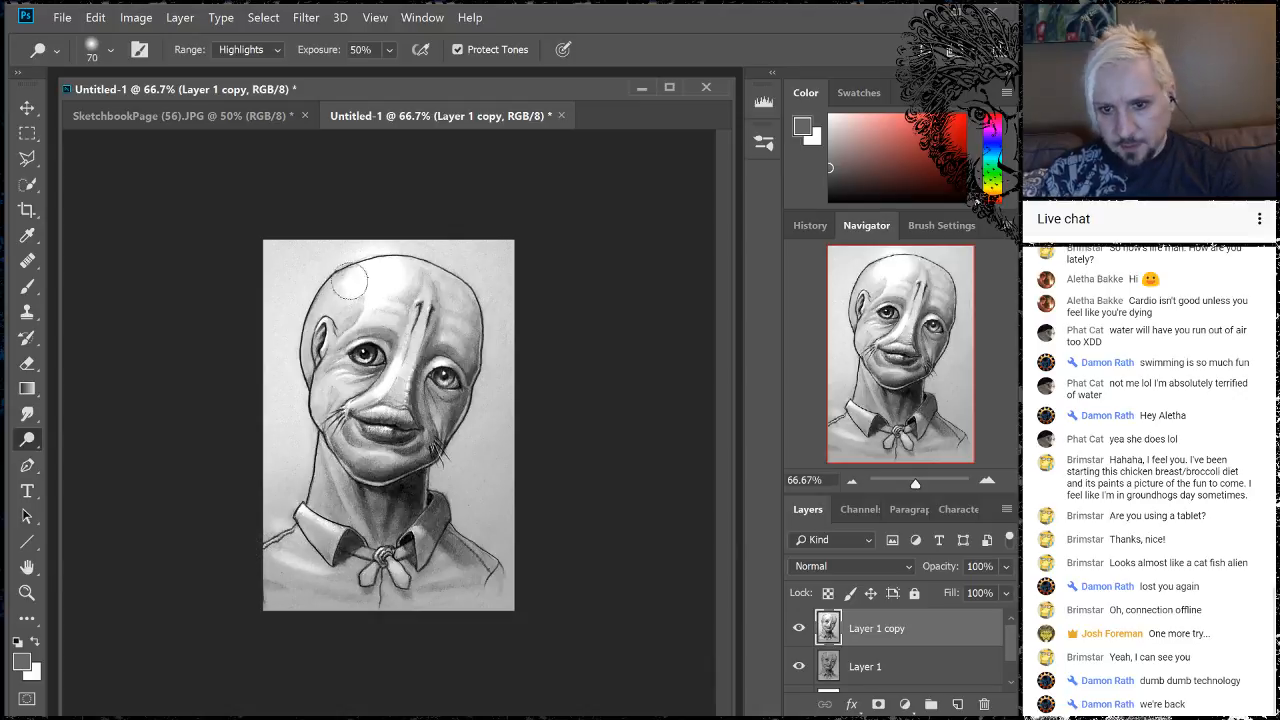
{"action": "left_click_drag", "start_coordinate": [324, 294], "coordinate": [318, 338]}
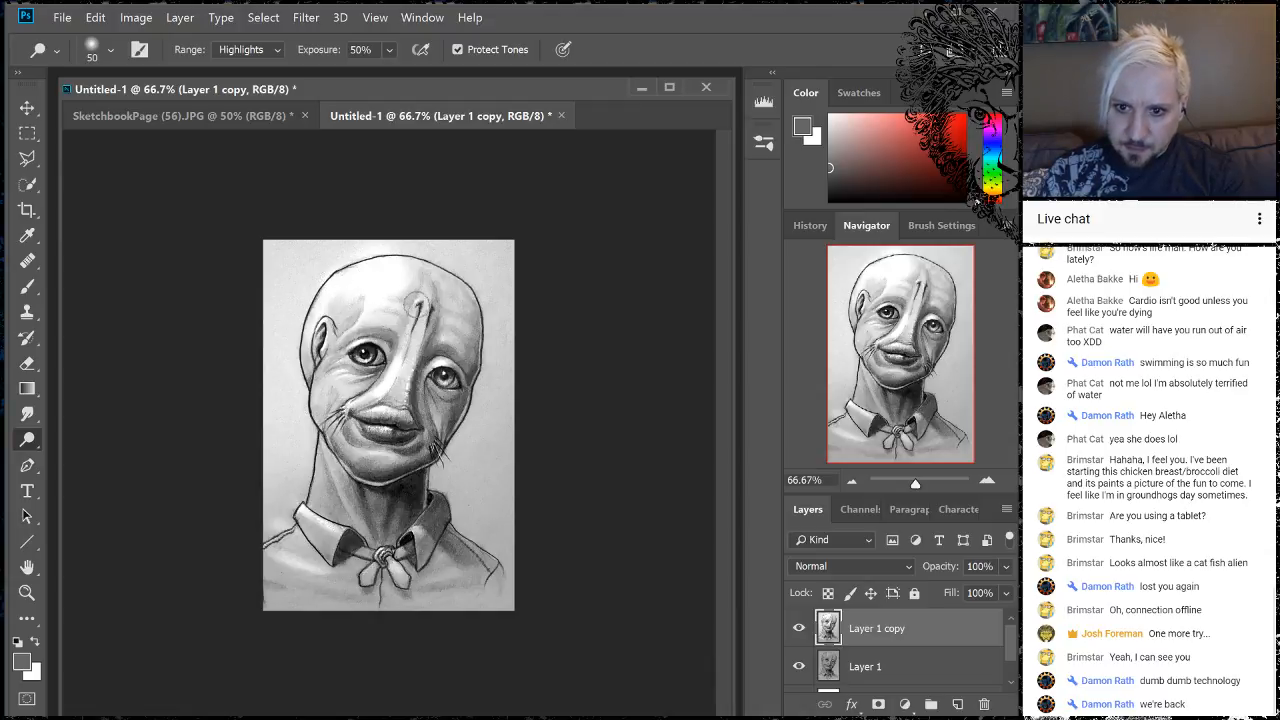
- Dodge the forehead around the top of the long nose ridge with a 45 px brush
{"action": "key", "text": "bracketleft"}
{"action": "key", "text": "bracketleft"}
{"action": "key", "text": "bracketleft"}
{"action": "left_click_drag", "start_coordinate": [423, 267], "coordinate": [411, 322]}
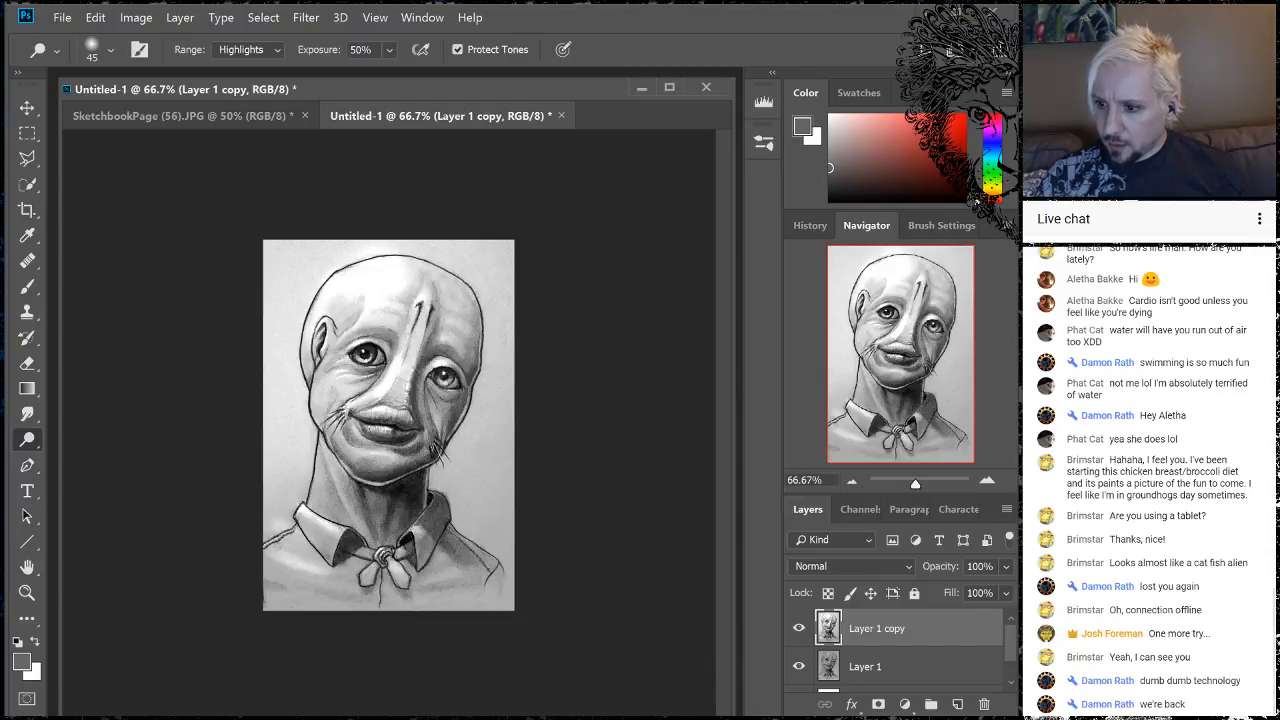
- Set the dodged layer copy's opacity to 63% and hide it to compare with the layer beneath
{"action": "left_click", "coordinate": [1005, 568]}
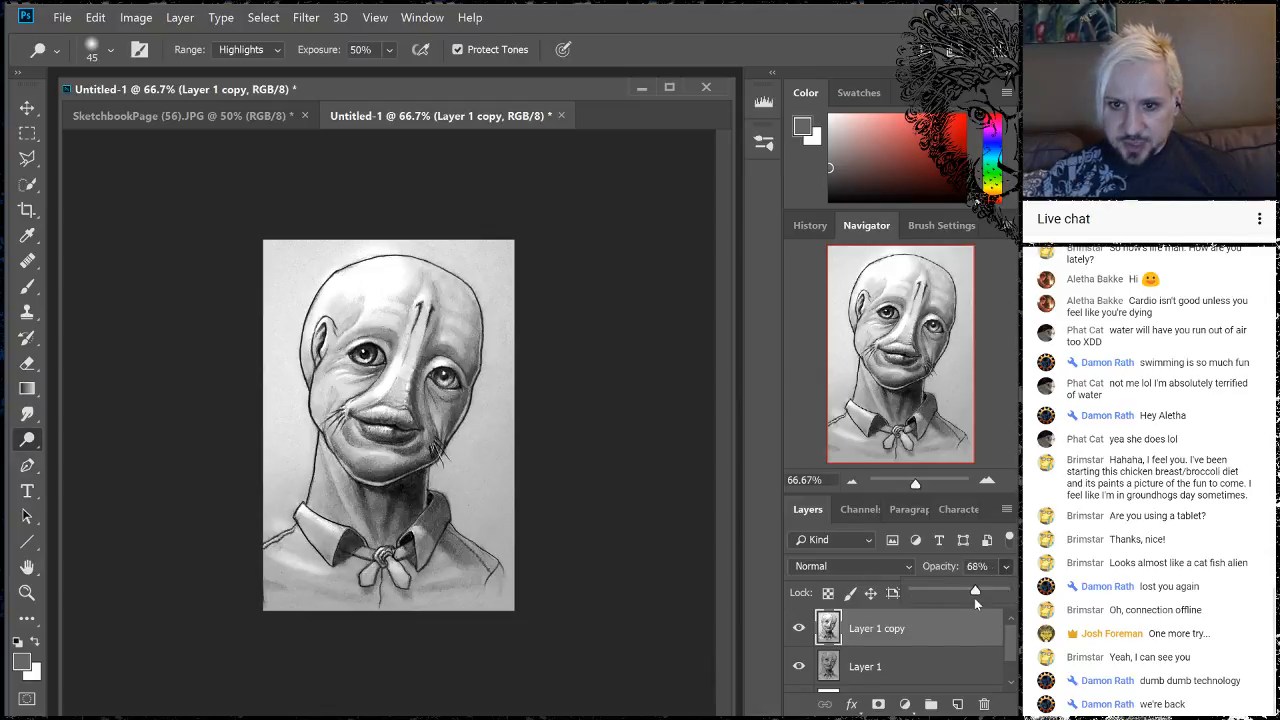
{"action": "left_click_drag", "start_coordinate": [975, 601], "coordinate": [961, 602]}
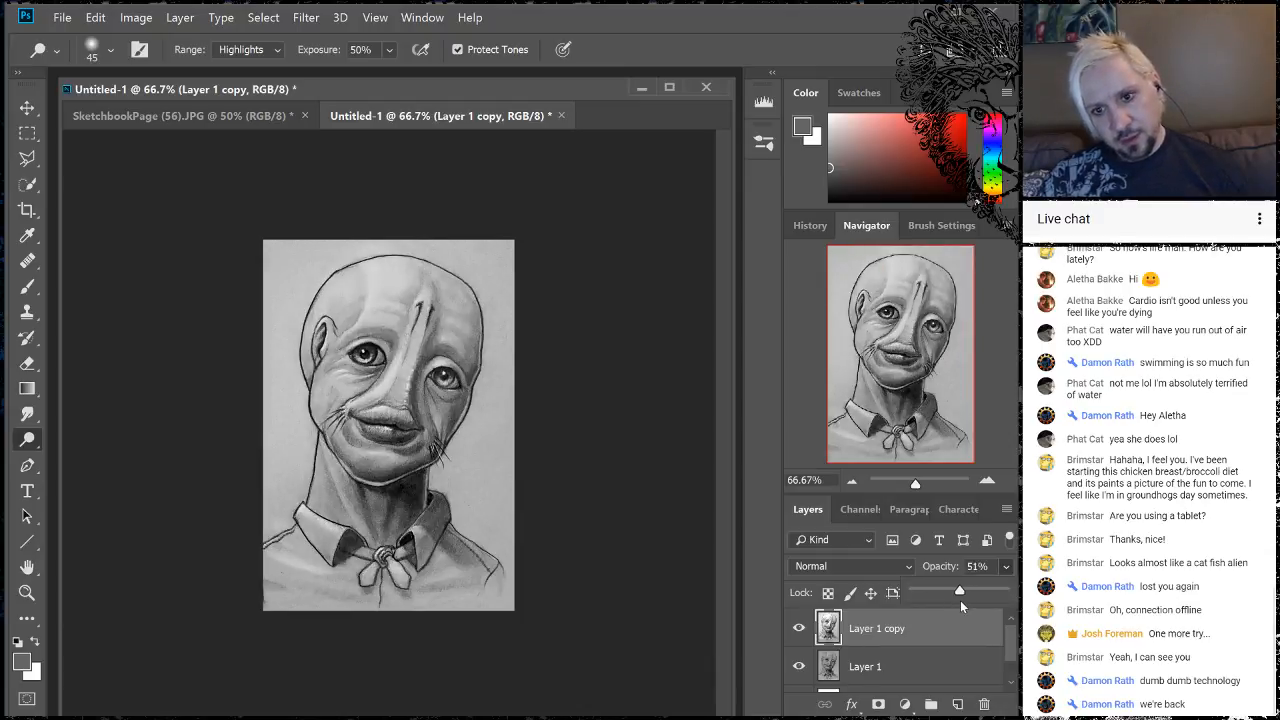
{"action": "left_click_drag", "start_coordinate": [964, 599], "coordinate": [981, 600]}
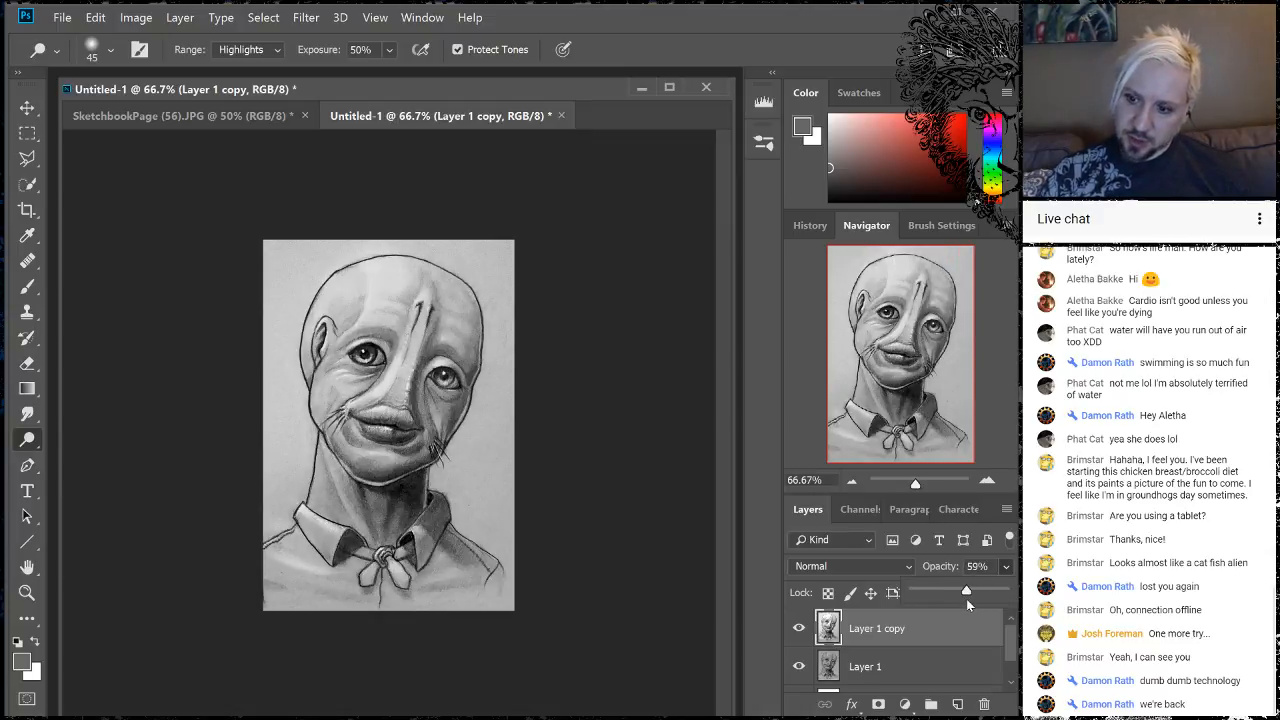
{"action": "left_click_drag", "start_coordinate": [968, 599], "coordinate": [970, 598]}
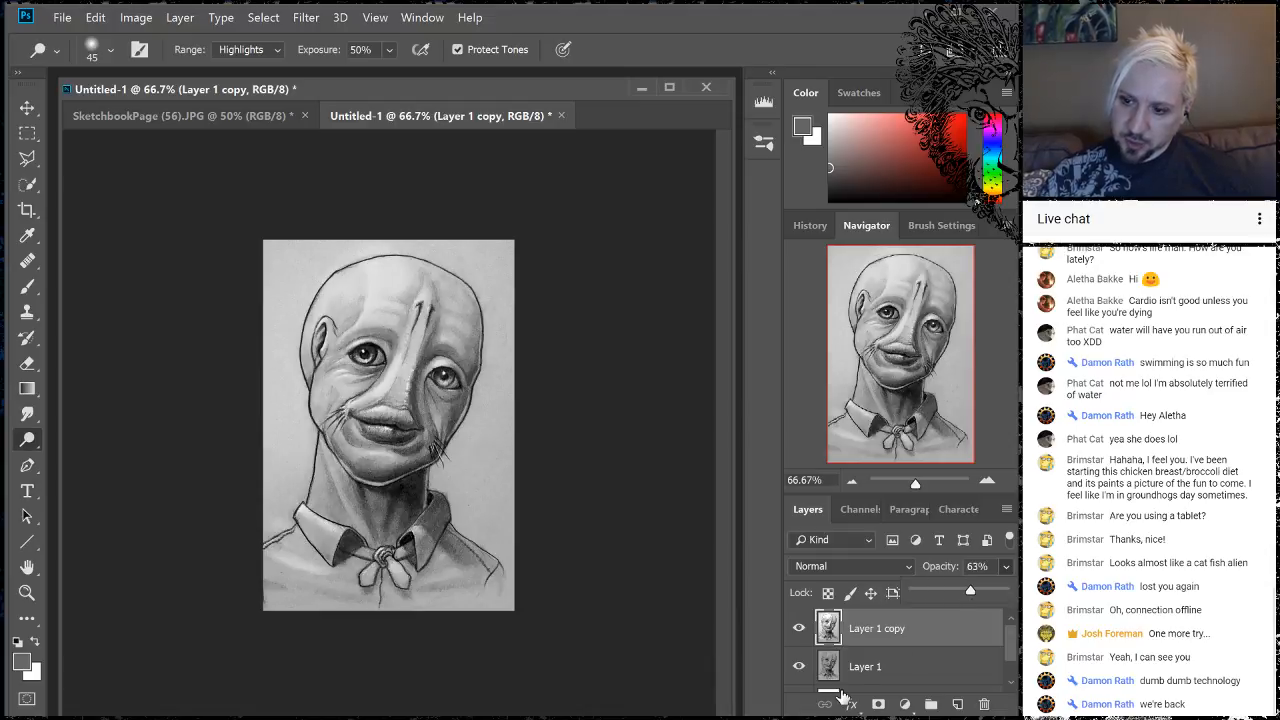
{"action": "left_click", "coordinate": [806, 636]}
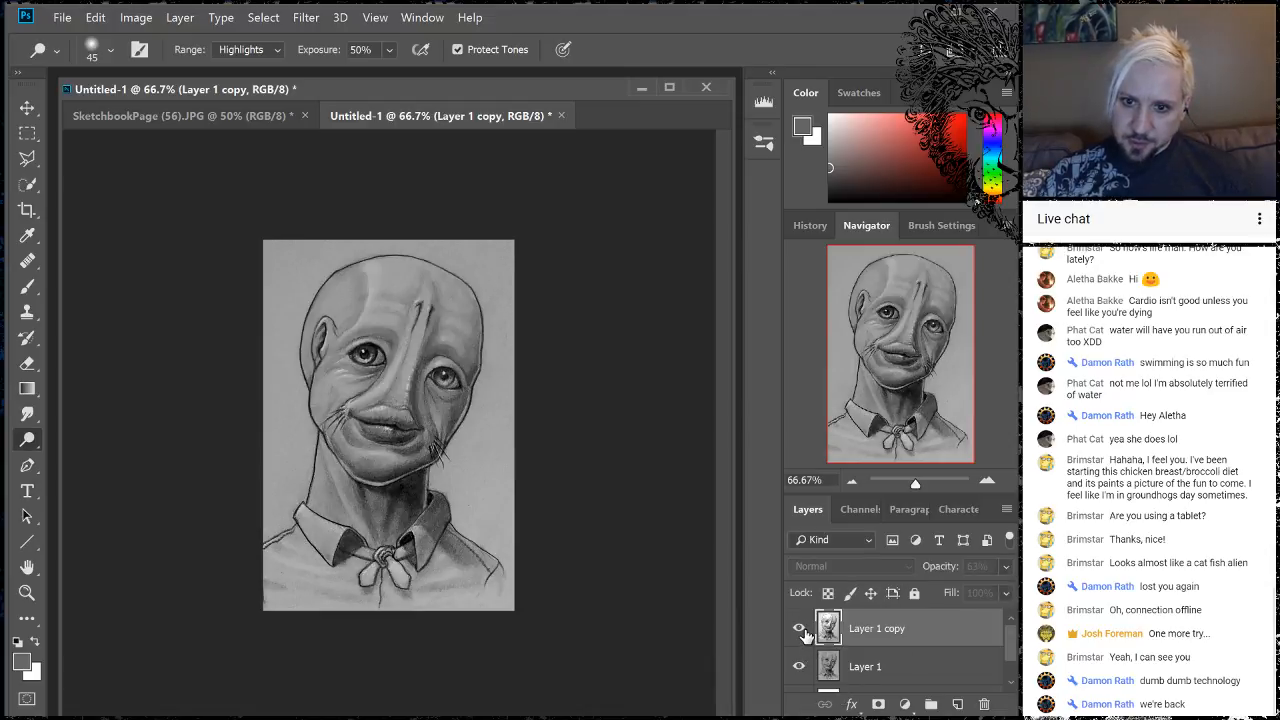
- Compare the dodged copy with the layer beneath, flatten the bald man's portrait, and move its floating window clear of the sketchbook page
{"action": "left_click", "coordinate": [806, 636]}
{"action": "left_click", "coordinate": [800, 630]}
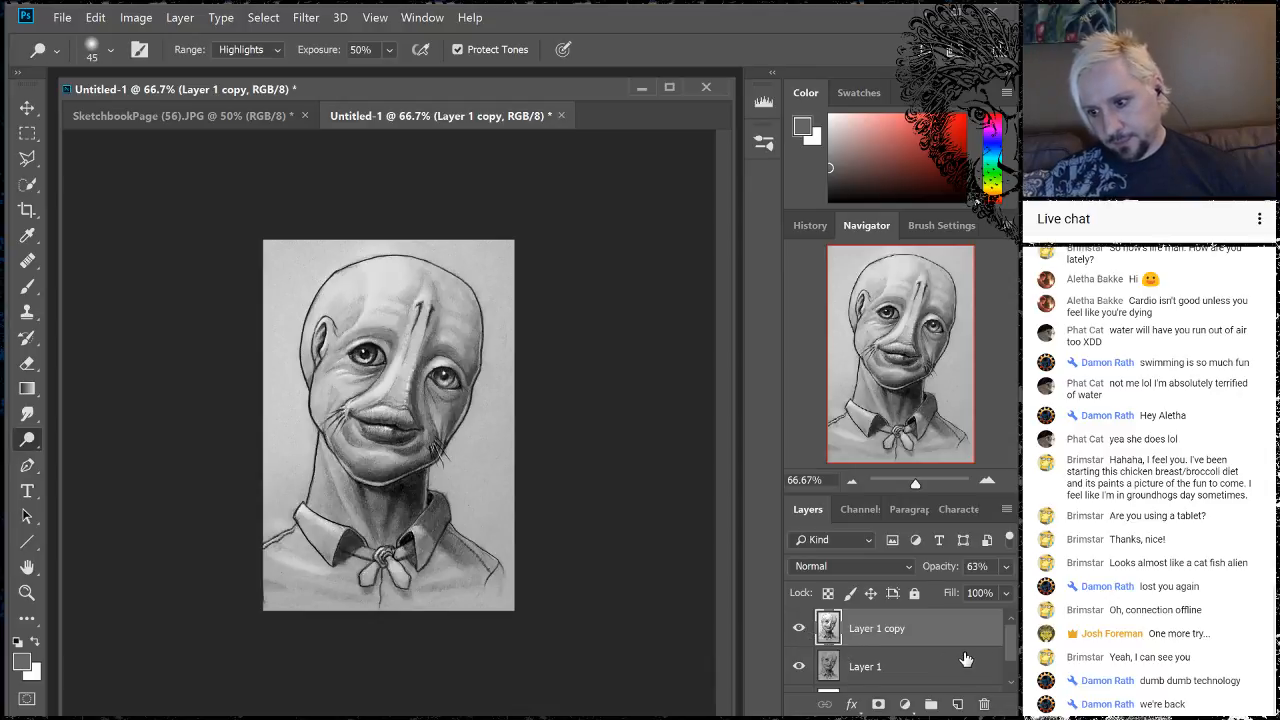
{"action": "right_click", "coordinate": [904, 633]}
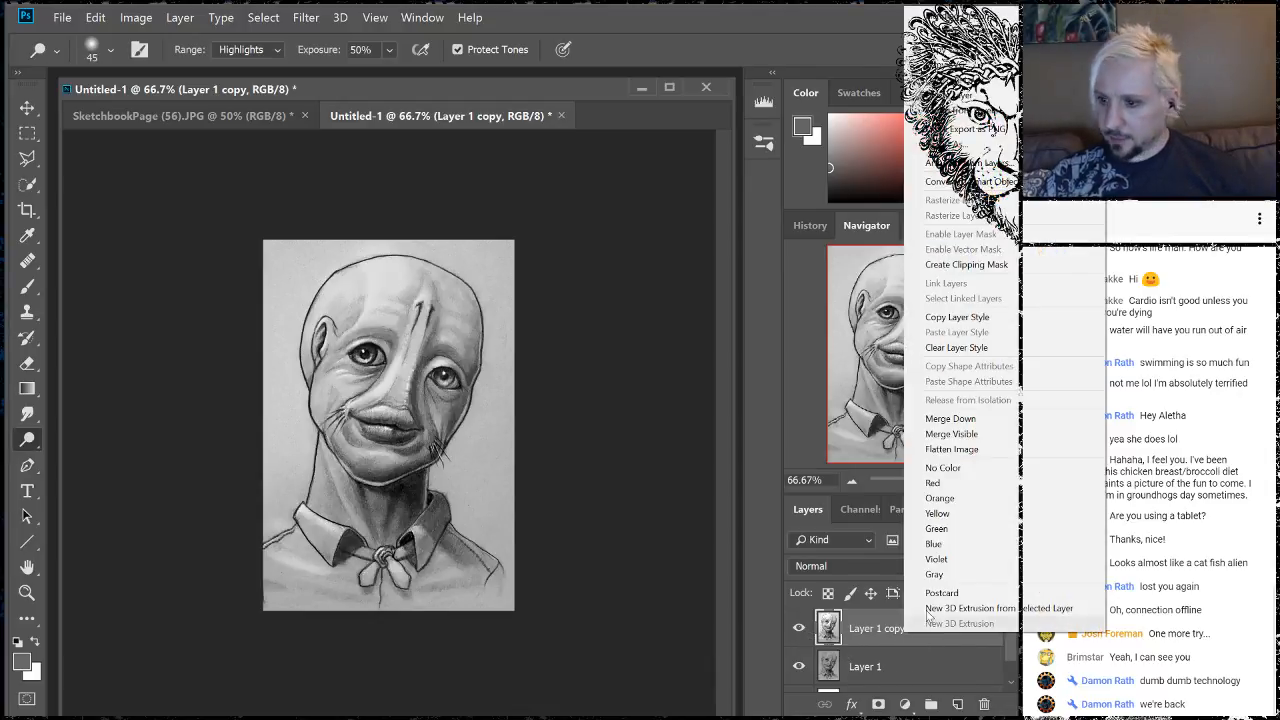
{"action": "left_click", "coordinate": [968, 453]}
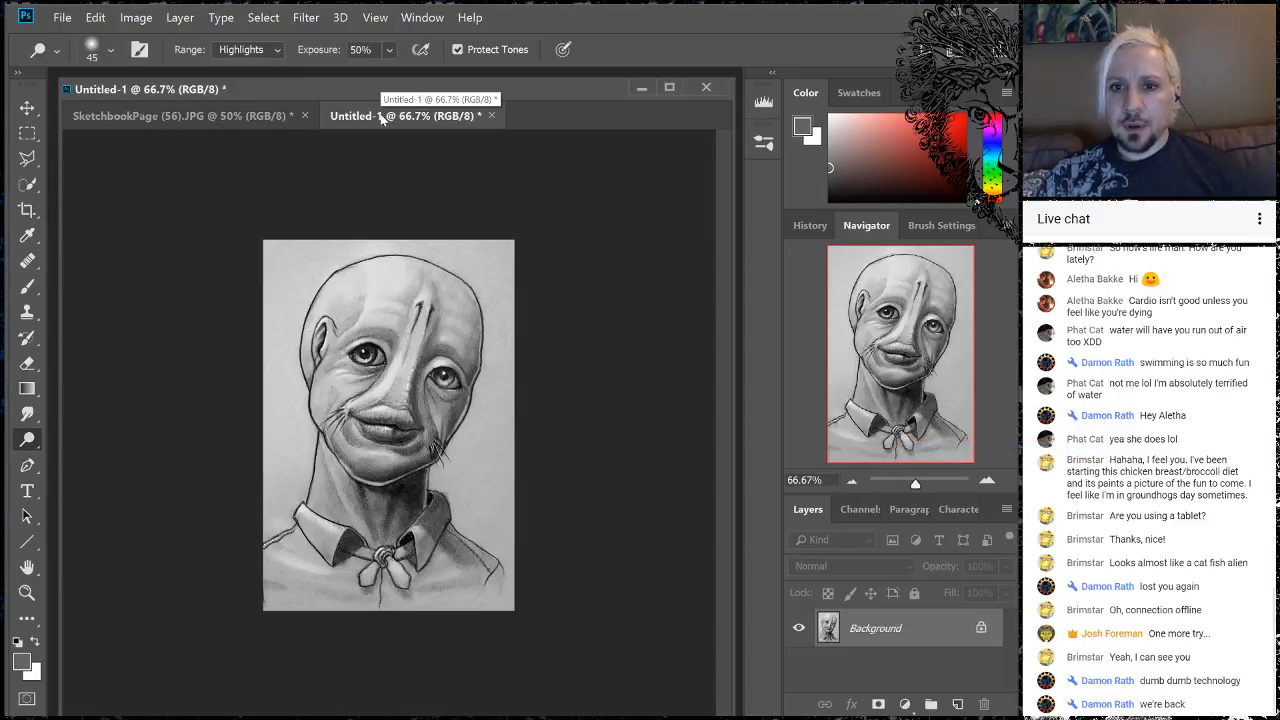
{"action": "mouse_move", "coordinate": [381, 117]}
{"action": "left_mouse_down"}
{"action": "mouse_move", "coordinate": [400, 249]}
{"action": "mouse_move", "coordinate": [269, 207]}
{"action": "mouse_move", "coordinate": [550, 228]}
{"action": "left_mouse_up"}
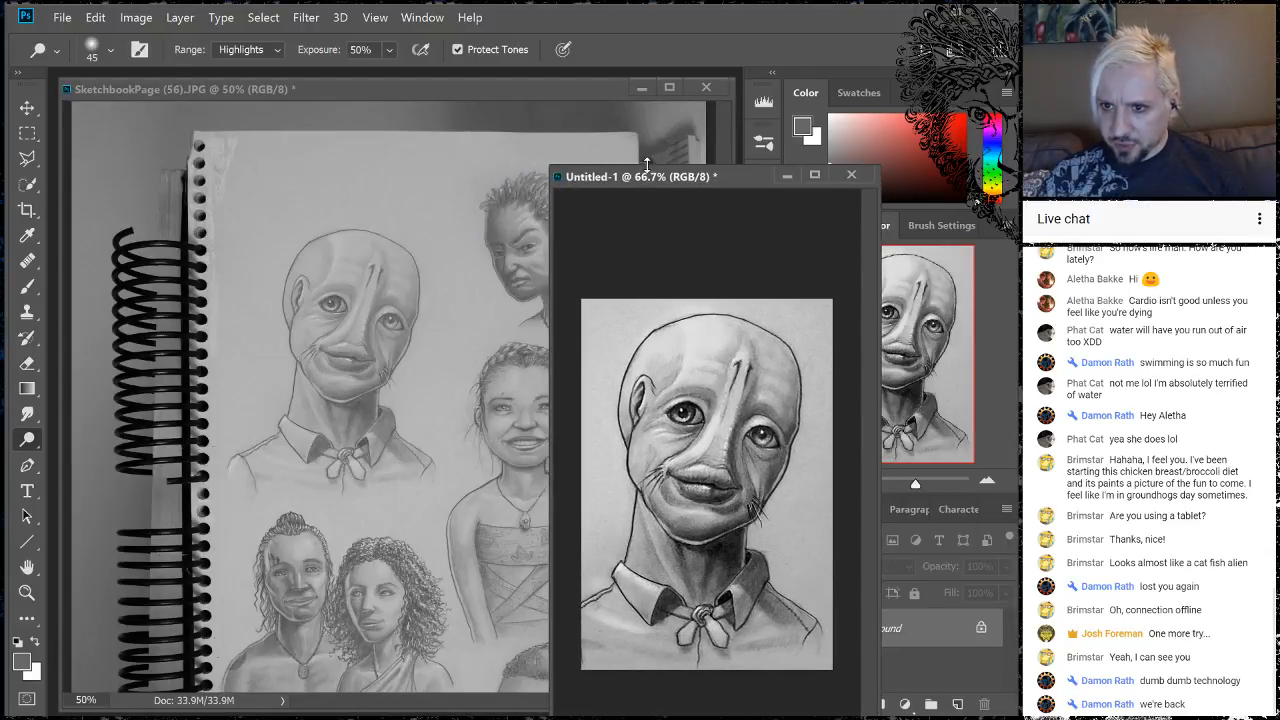
{"action": "mouse_move", "coordinate": [646, 165]}
{"action": "left_mouse_down"}
{"action": "mouse_move", "coordinate": [651, 243]}
{"action": "mouse_move", "coordinate": [592, 328]}
{"action": "mouse_move", "coordinate": [1100, 200]}
{"action": "left_mouse_up"}
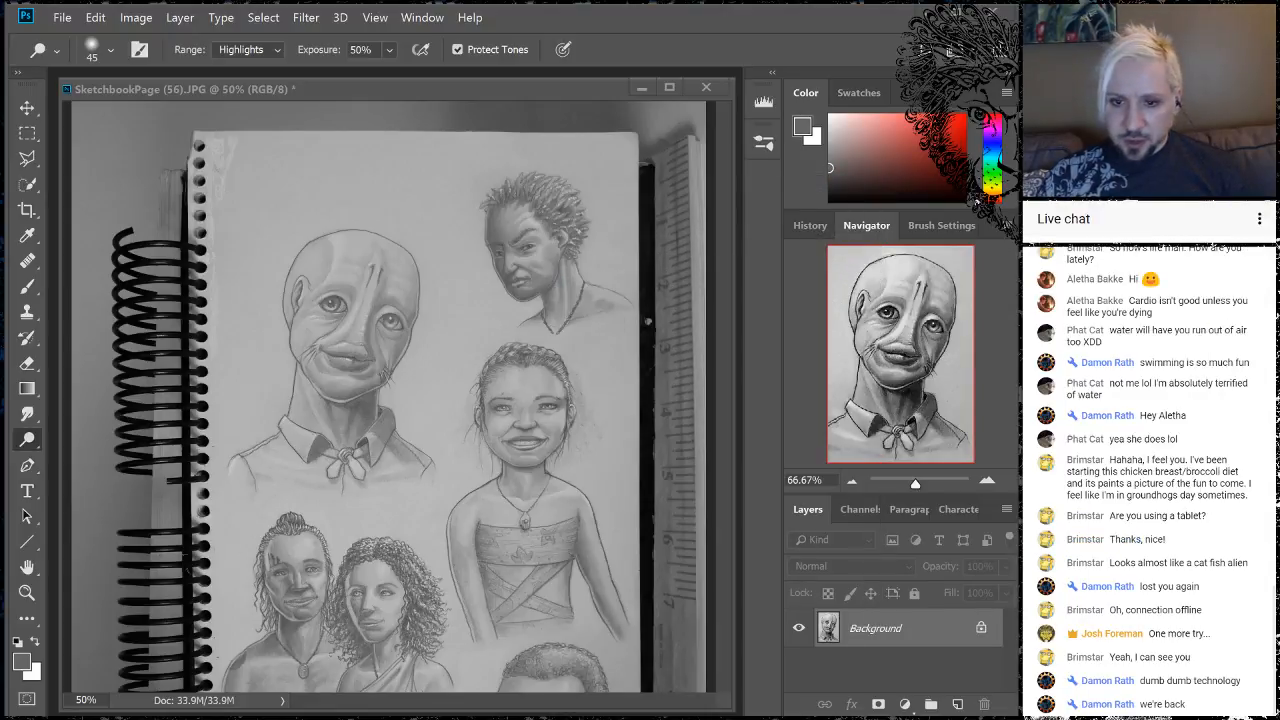
- Copy a rectangular selection around the spiky-haired portrait on SketchbookPage (56) into a new 642 x 704 px document at 180 ppi
{"action": "left_click", "coordinate": [27, 133]}
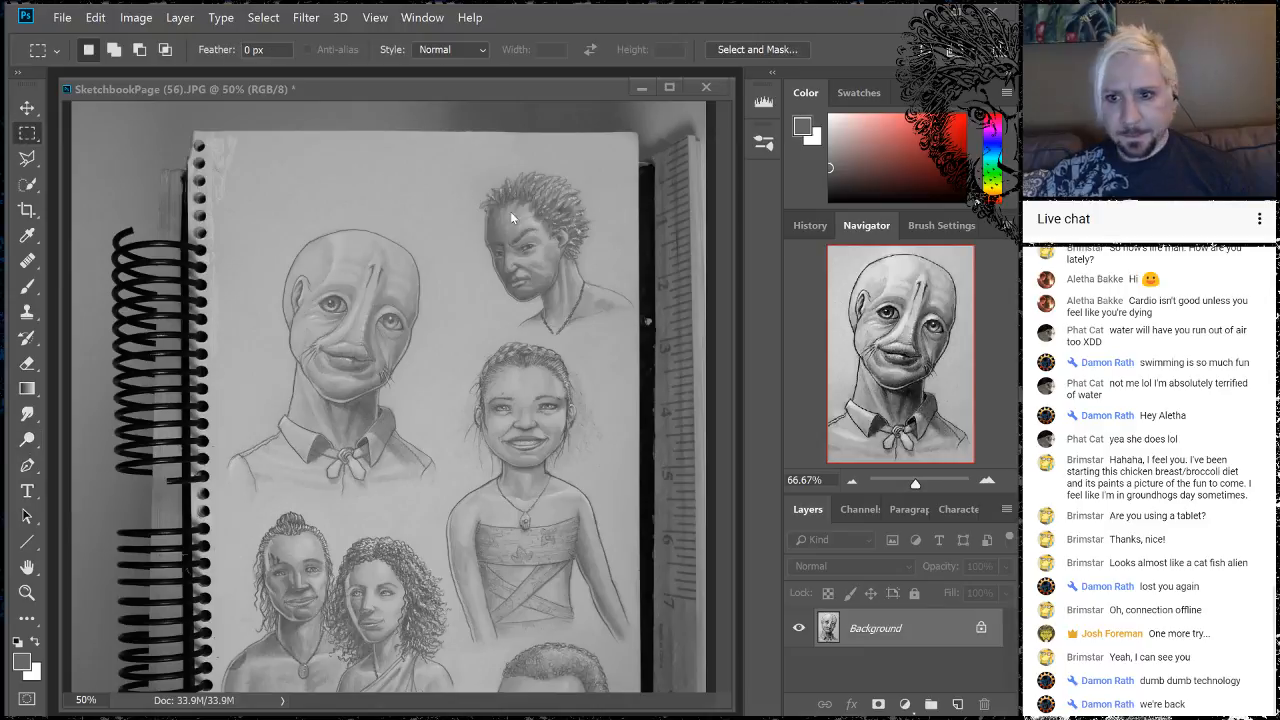
{"action": "left_click", "coordinate": [461, 155]}
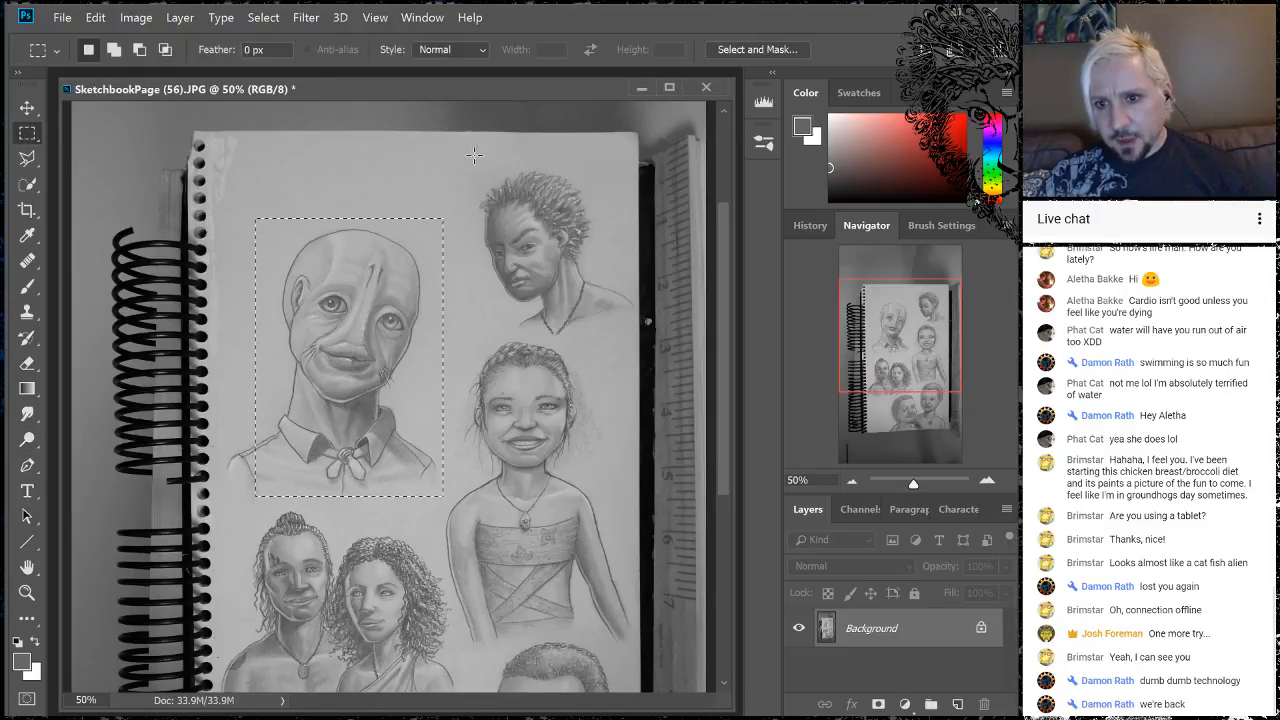
{"action": "left_click_drag", "start_coordinate": [473, 155], "coordinate": [628, 328]}
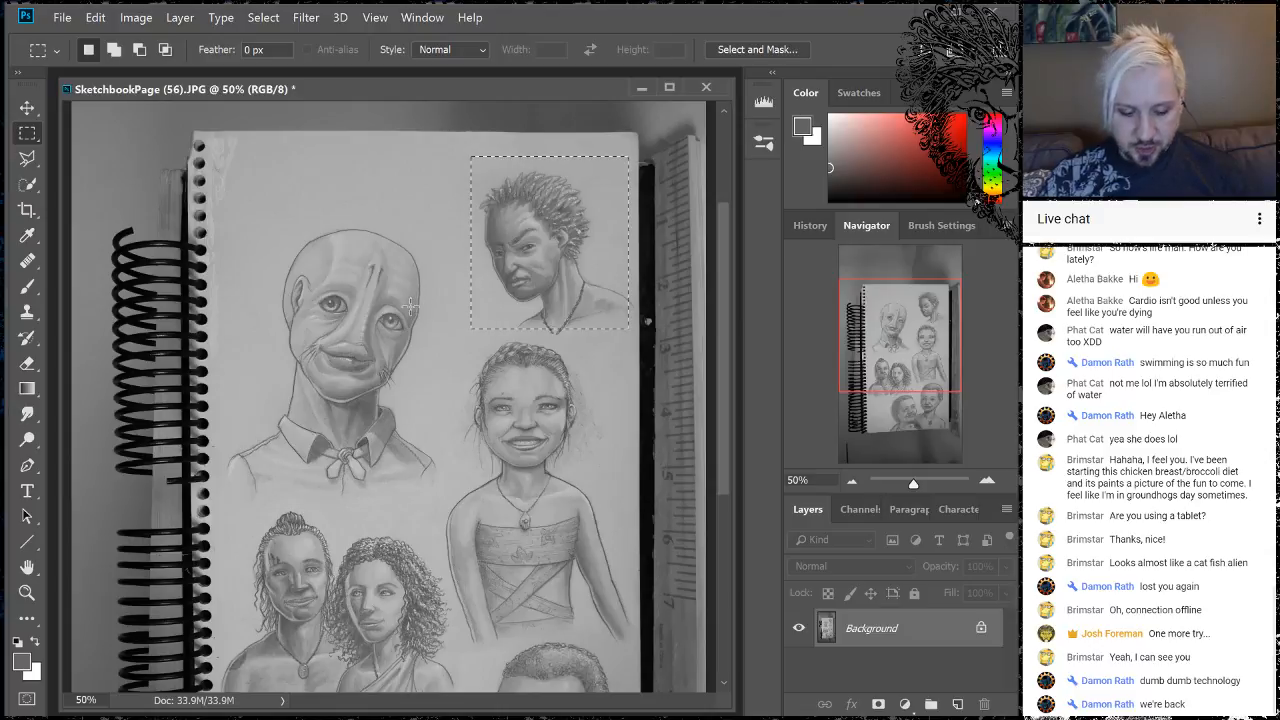
{"action": "key", "text": "ctrl+n"}
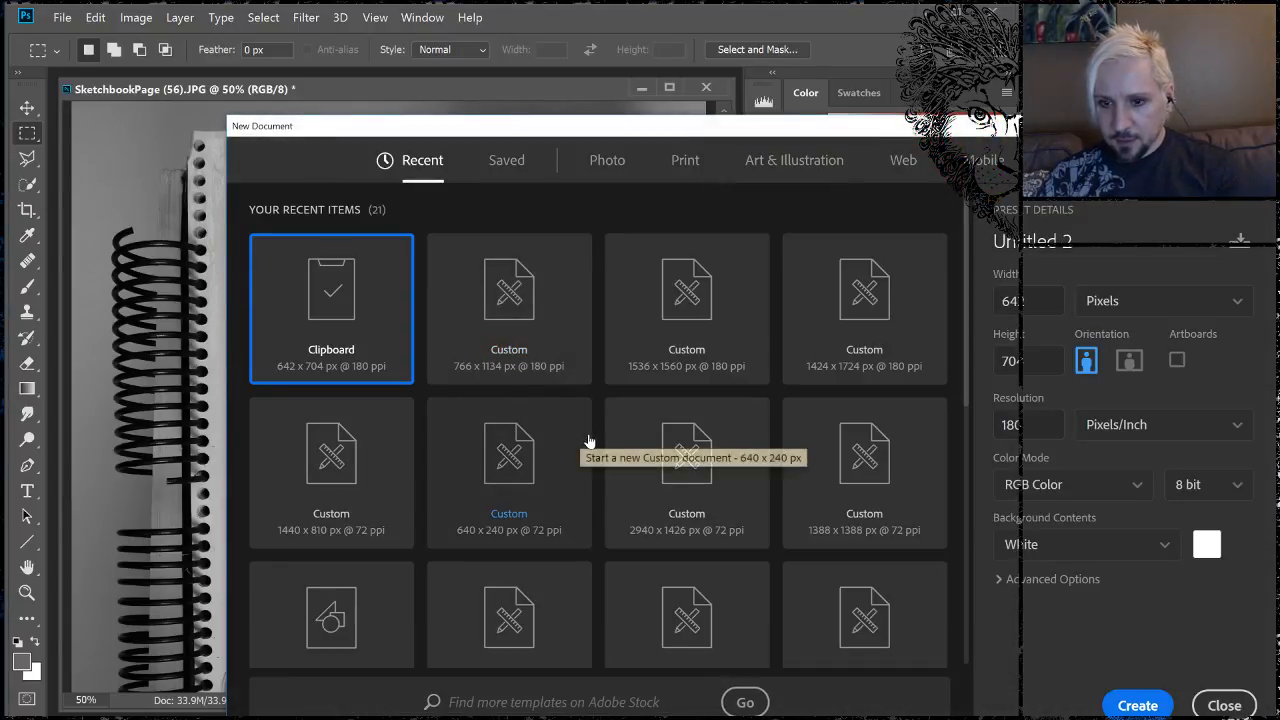
{"action": "key", "text": "Return"}
{"action": "key", "text": "ctrl+v"}
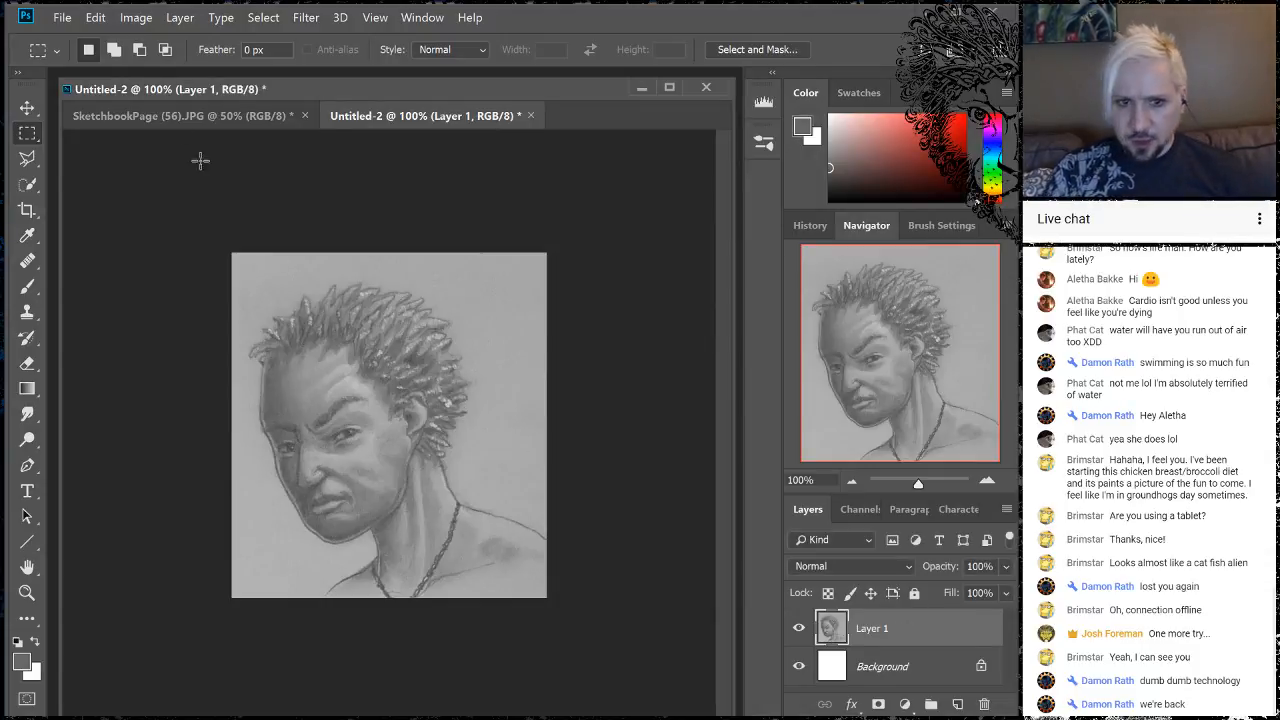
- Apply a Brightness/Contrast adjustment to the spiky-haired portrait layer, with brightness slightly below zero and contrast at 71
{"action": "left_click", "coordinate": [138, 20]}
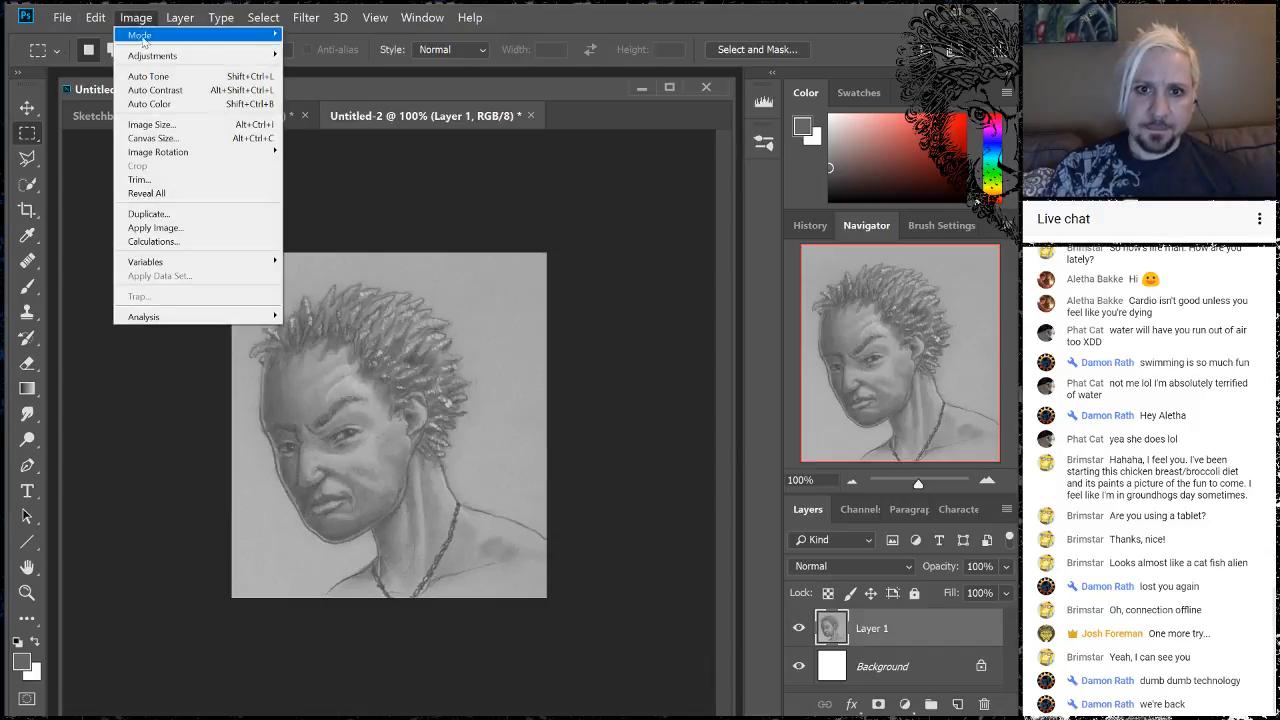
{"action": "mouse_move", "coordinate": [170, 63]}
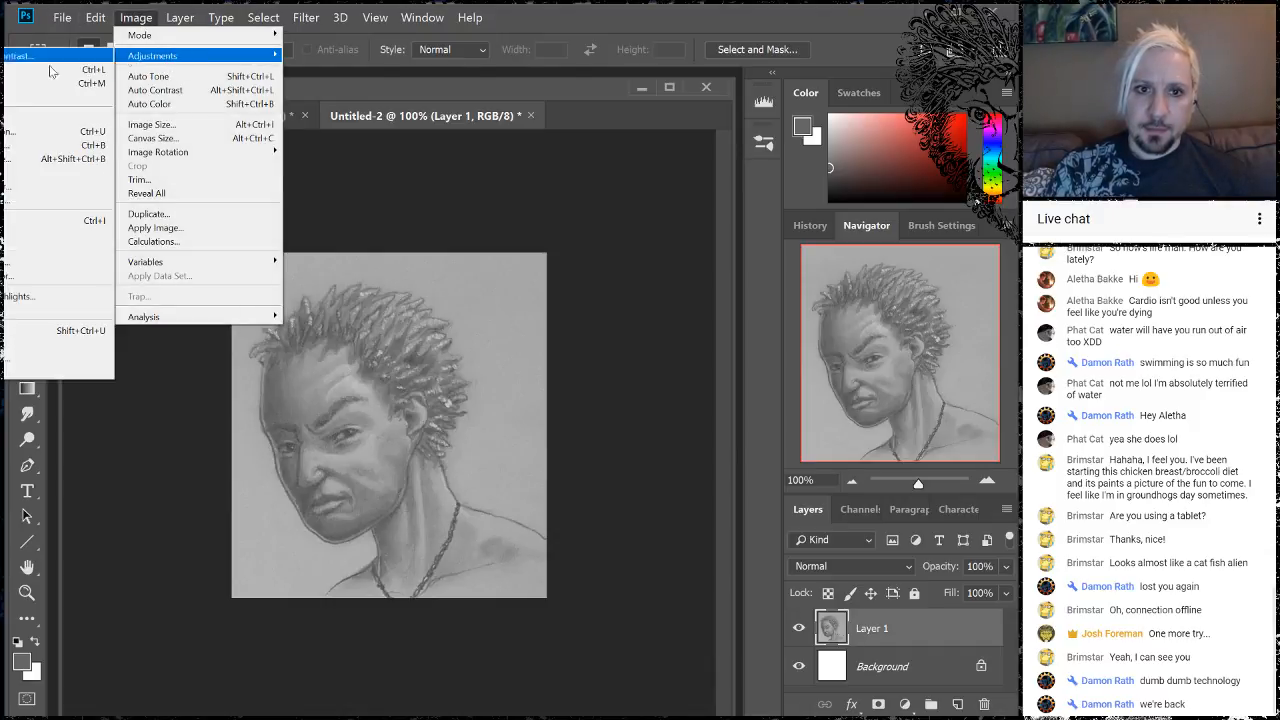
{"action": "left_click", "coordinate": [18, 60]}
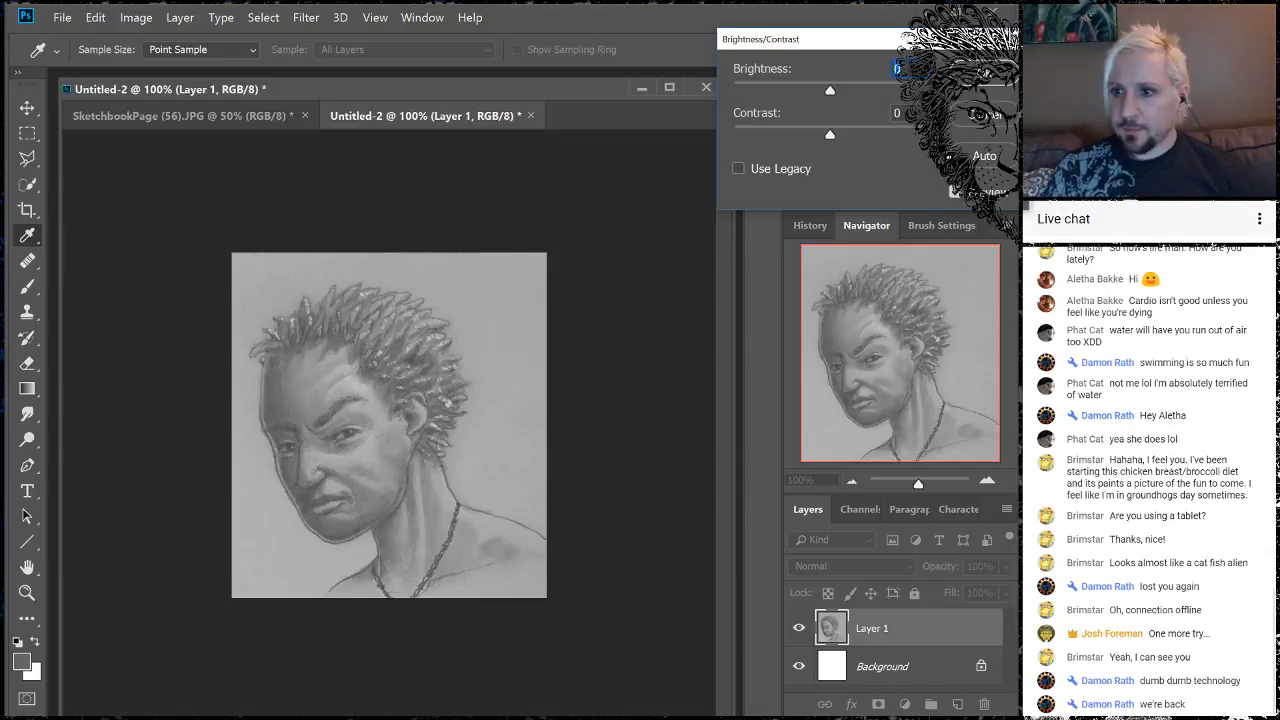
{"action": "left_click_drag", "start_coordinate": [832, 137], "coordinate": [884, 136]}
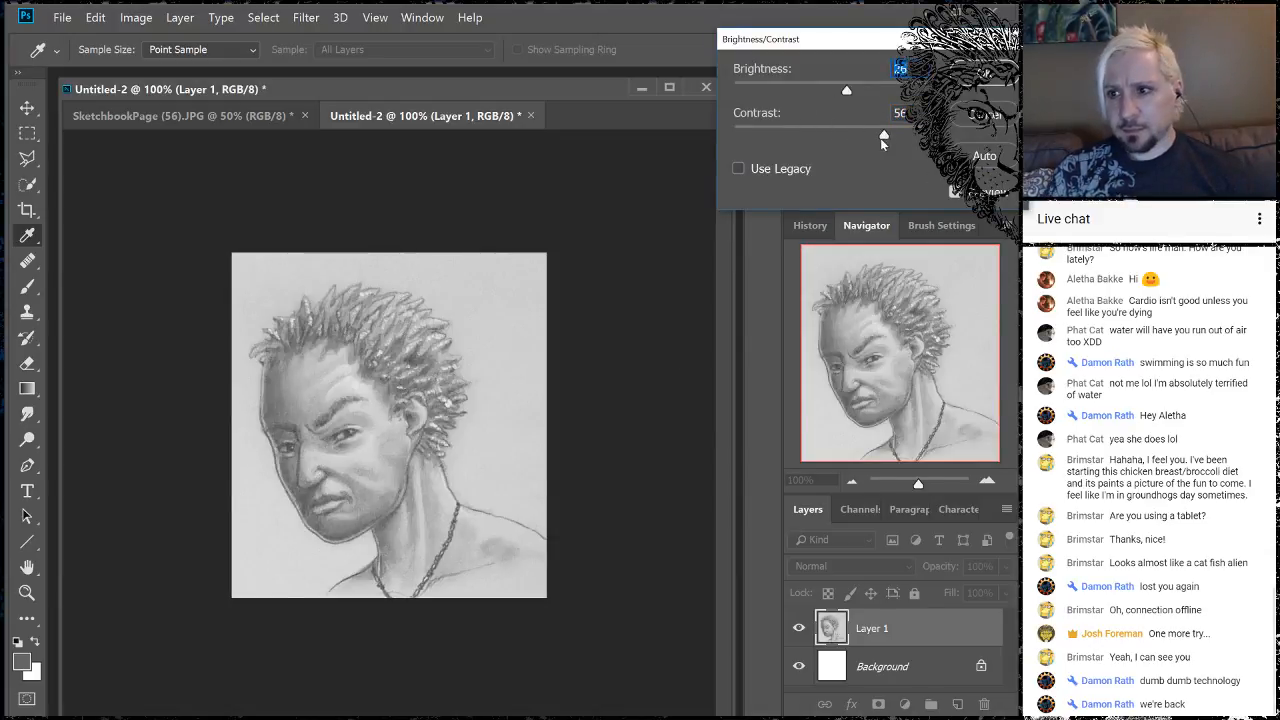
{"action": "left_click_drag", "start_coordinate": [888, 136], "coordinate": [887, 136]}
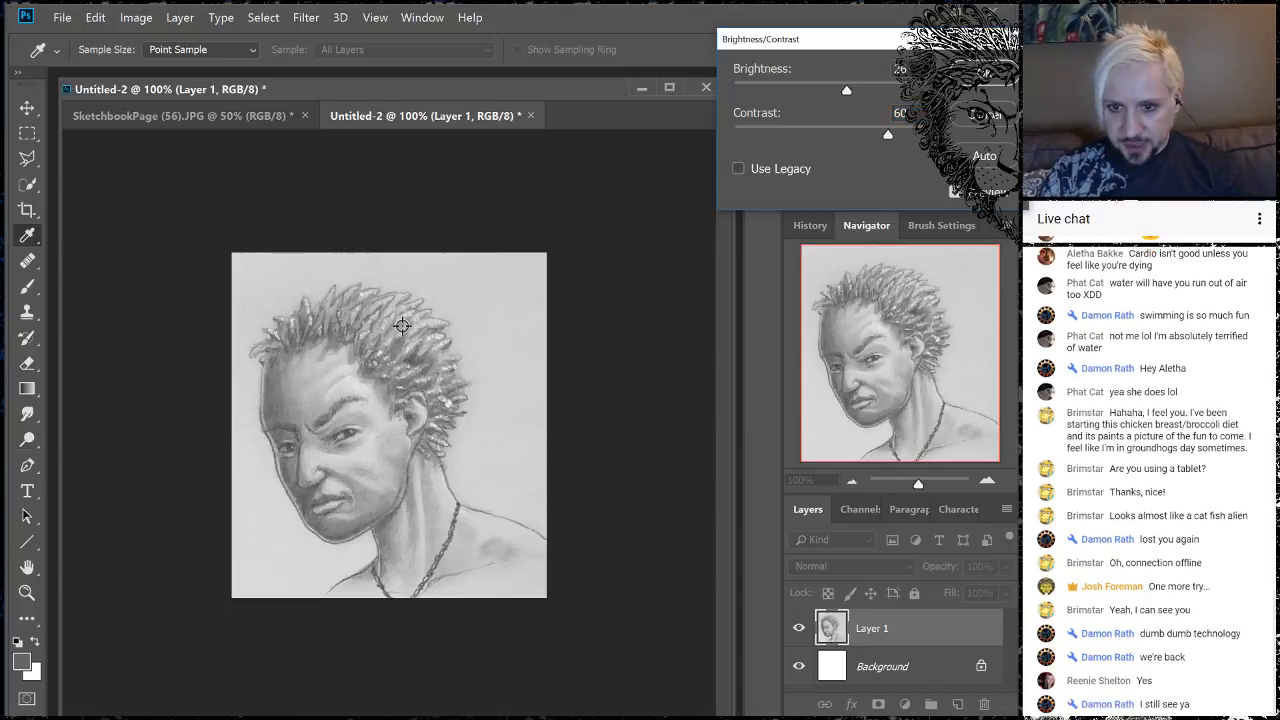
{"action": "key", "text": "d"}
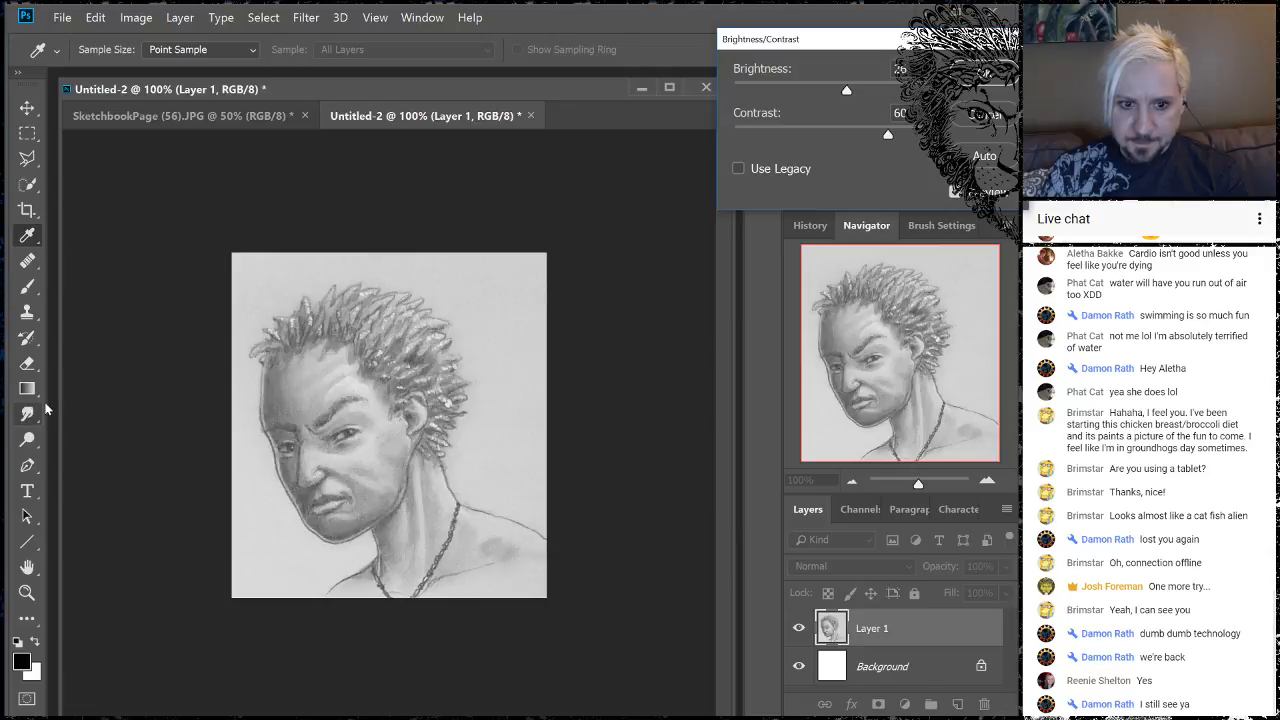
{"action": "left_click", "coordinate": [428, 325]}
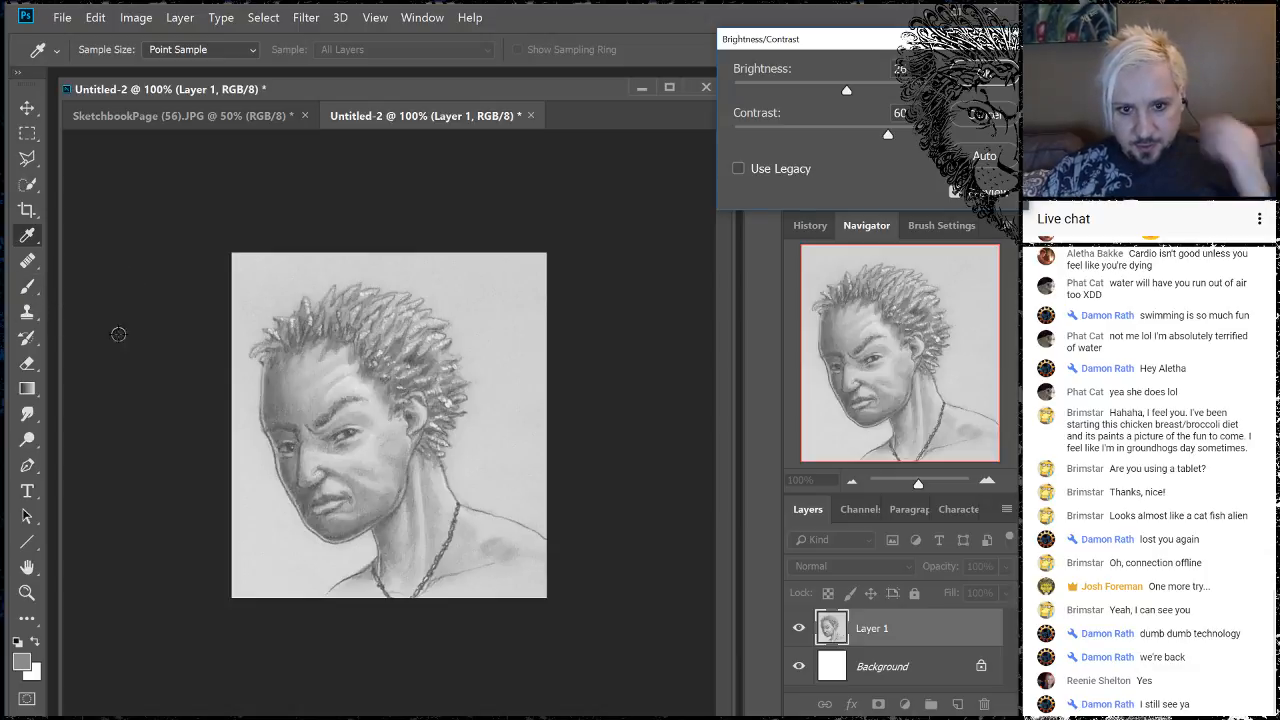
{"action": "left_click", "coordinate": [294, 339]}
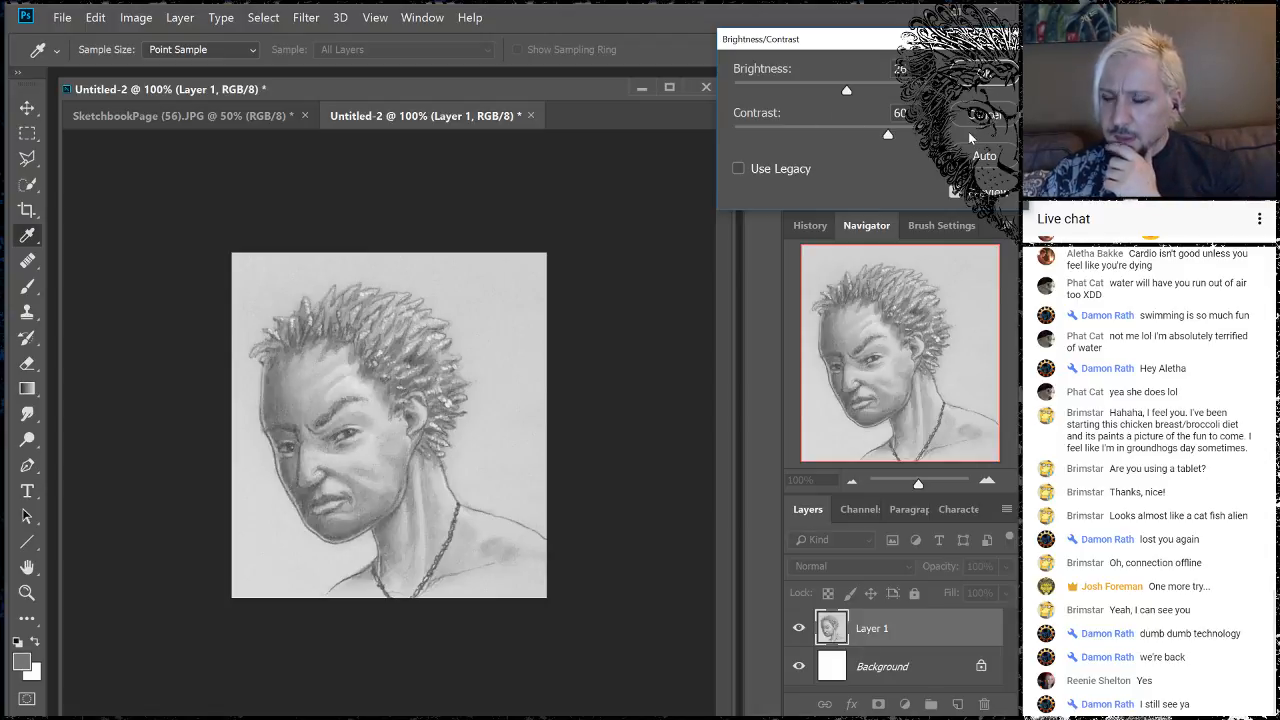
{"action": "left_click_drag", "start_coordinate": [846, 93], "coordinate": [815, 98]}
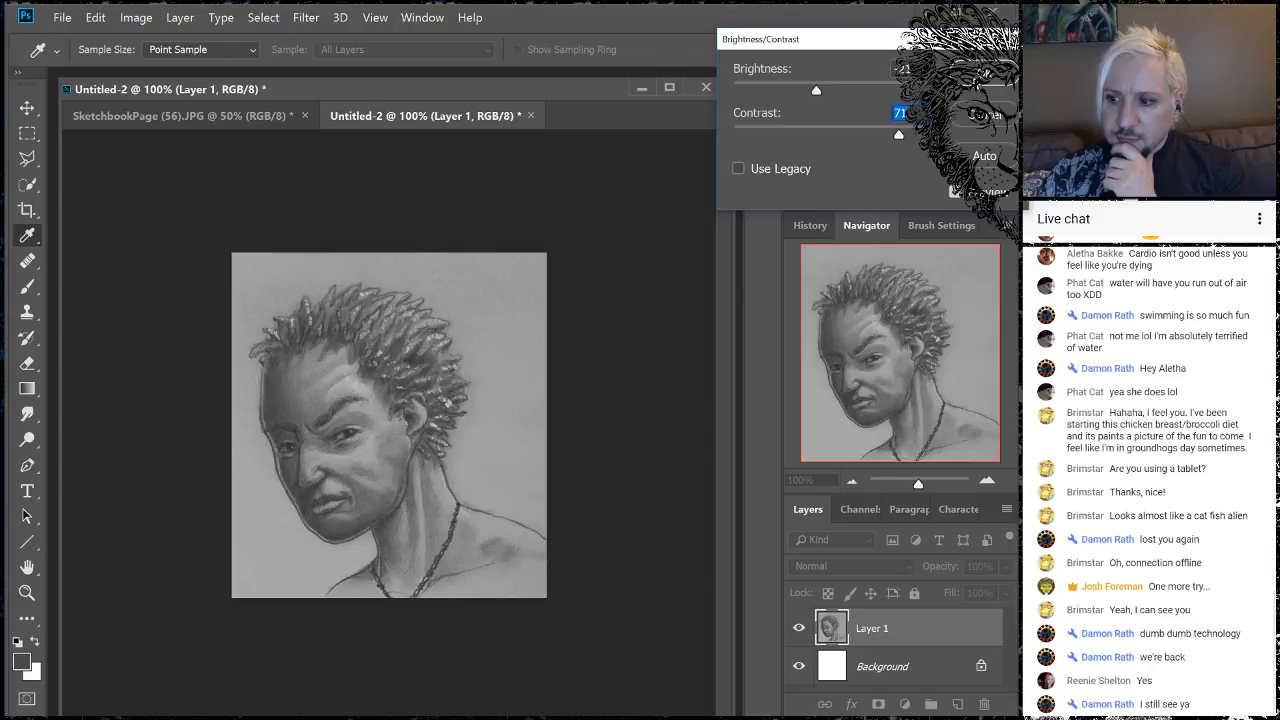
{"action": "left_click", "coordinate": [984, 74]}
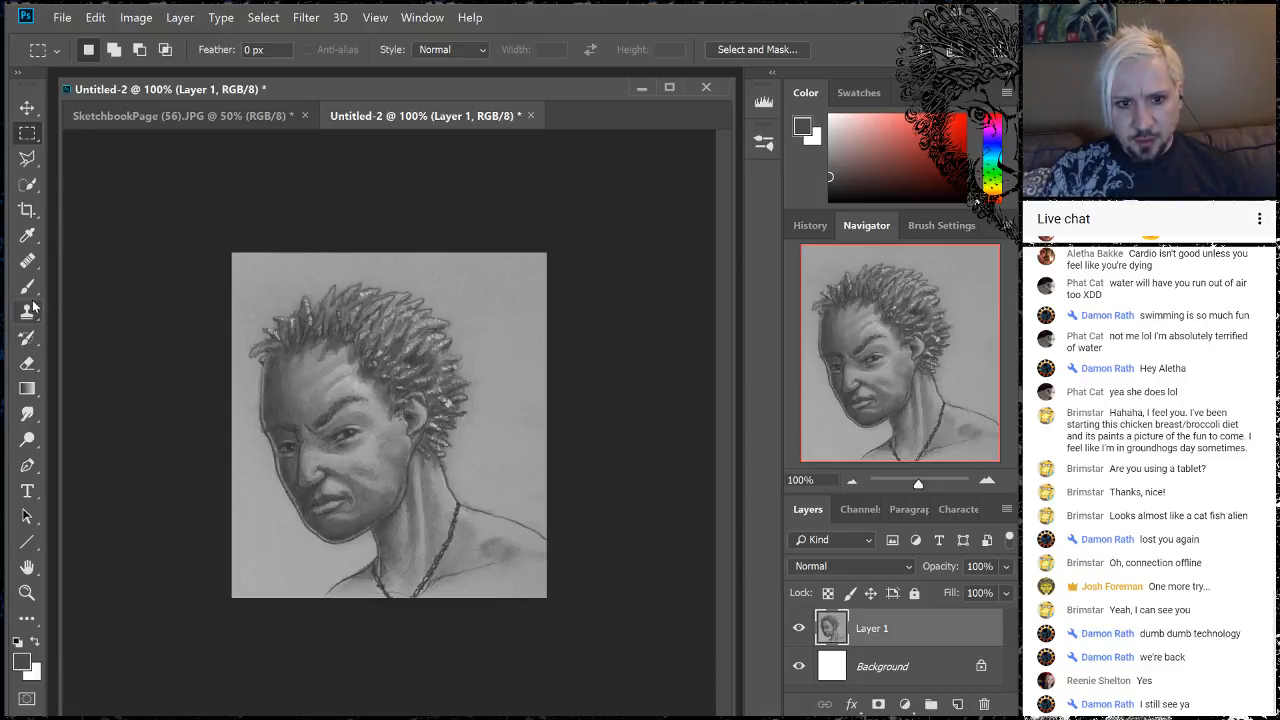
- Duplicate Layer 1 and dodge the highlights of the background and hair on the copy with large 600 px and 400 px brushes
{"action": "left_click", "coordinate": [28, 440]}
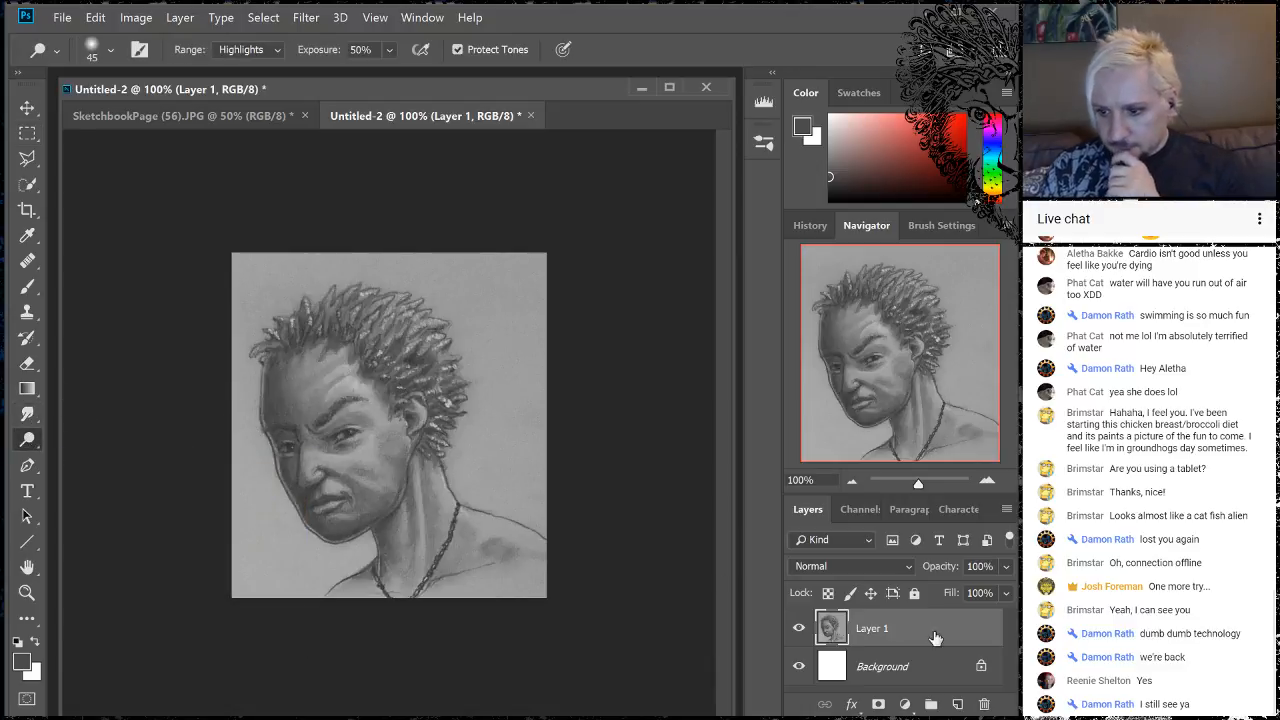
{"action": "left_click_drag", "start_coordinate": [918, 638], "coordinate": [957, 704]}
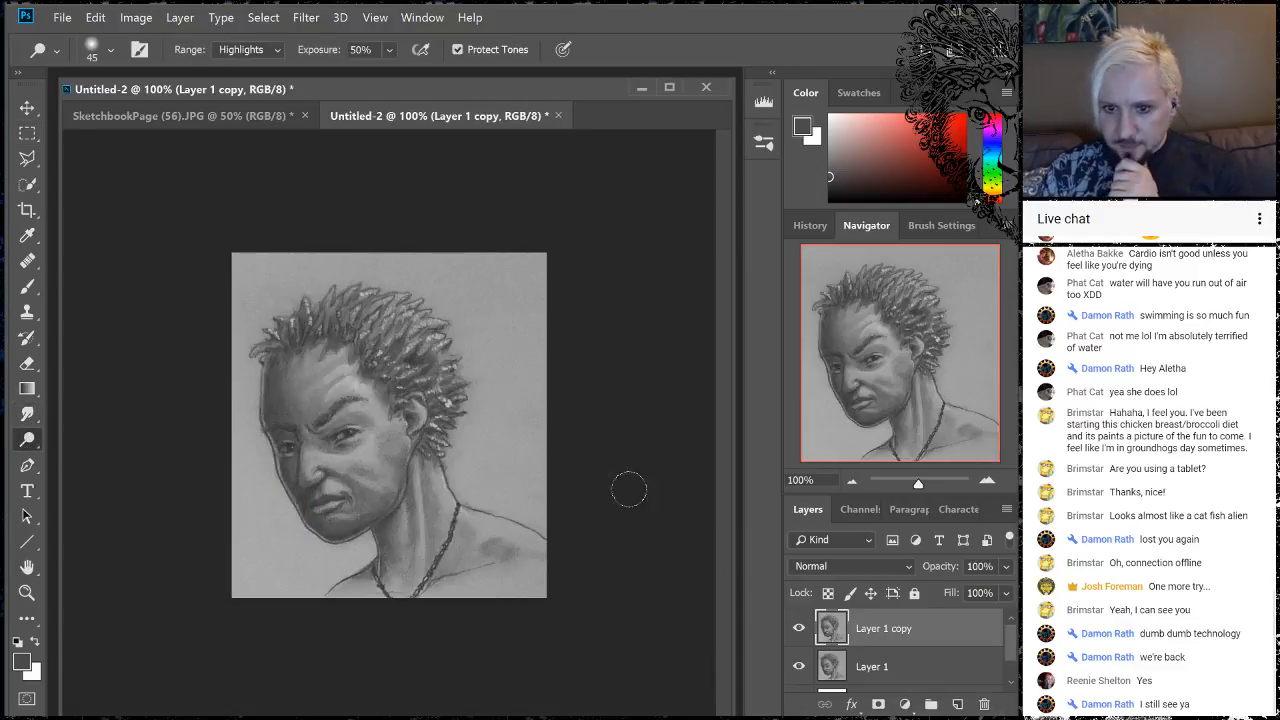
{"action": "left_click_drag", "start_coordinate": [527, 281], "coordinate": [543, 264]}
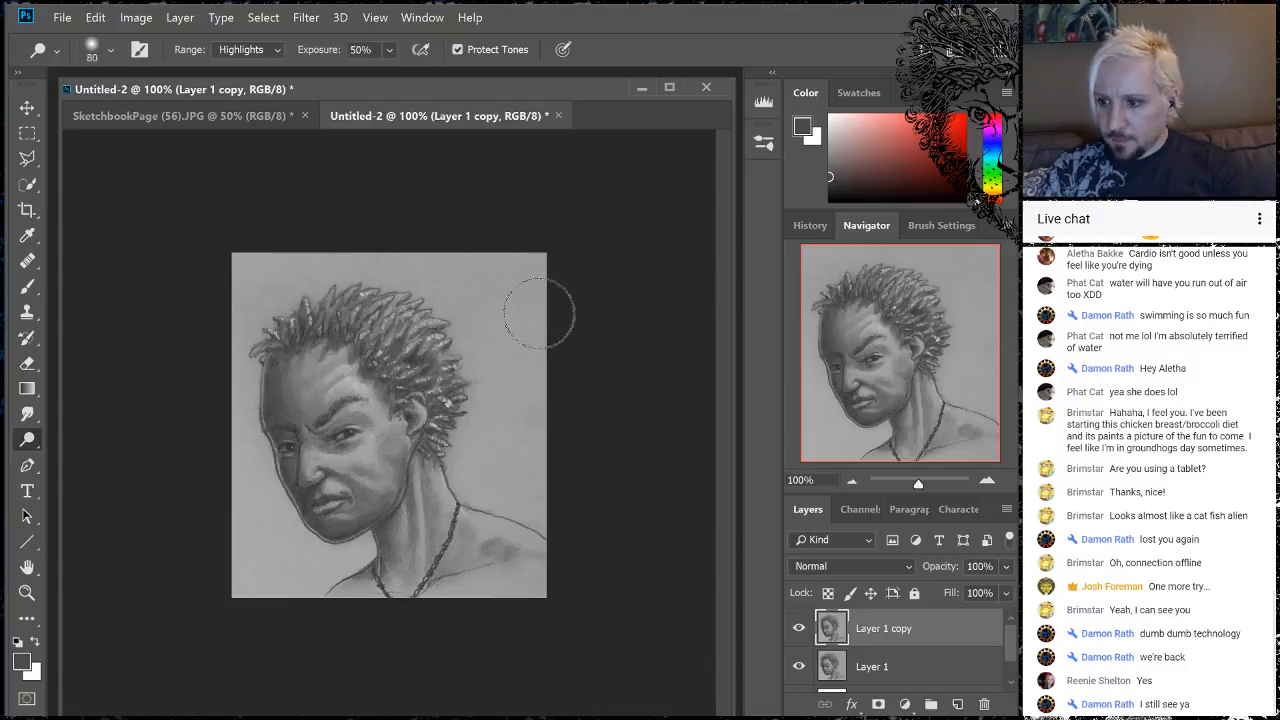
{"action": "key", "text": "bracketright"}
{"action": "key", "text": "bracketright"}
{"action": "key", "text": "bracketright"}
{"action": "key", "text": "bracketright"}
{"action": "key", "text": "bracketright"}
{"action": "key", "text": "bracketright"}
{"action": "key", "text": "bracketright"}
{"action": "key", "text": "bracketright"}
{"action": "key", "text": "bracketright"}
{"action": "key", "text": "bracketright"}
{"action": "key", "text": "bracketright"}
{"action": "key", "text": "bracketright"}
{"action": "key", "text": "bracketright"}
{"action": "key", "text": "bracketright"}
{"action": "key", "text": "bracketright"}
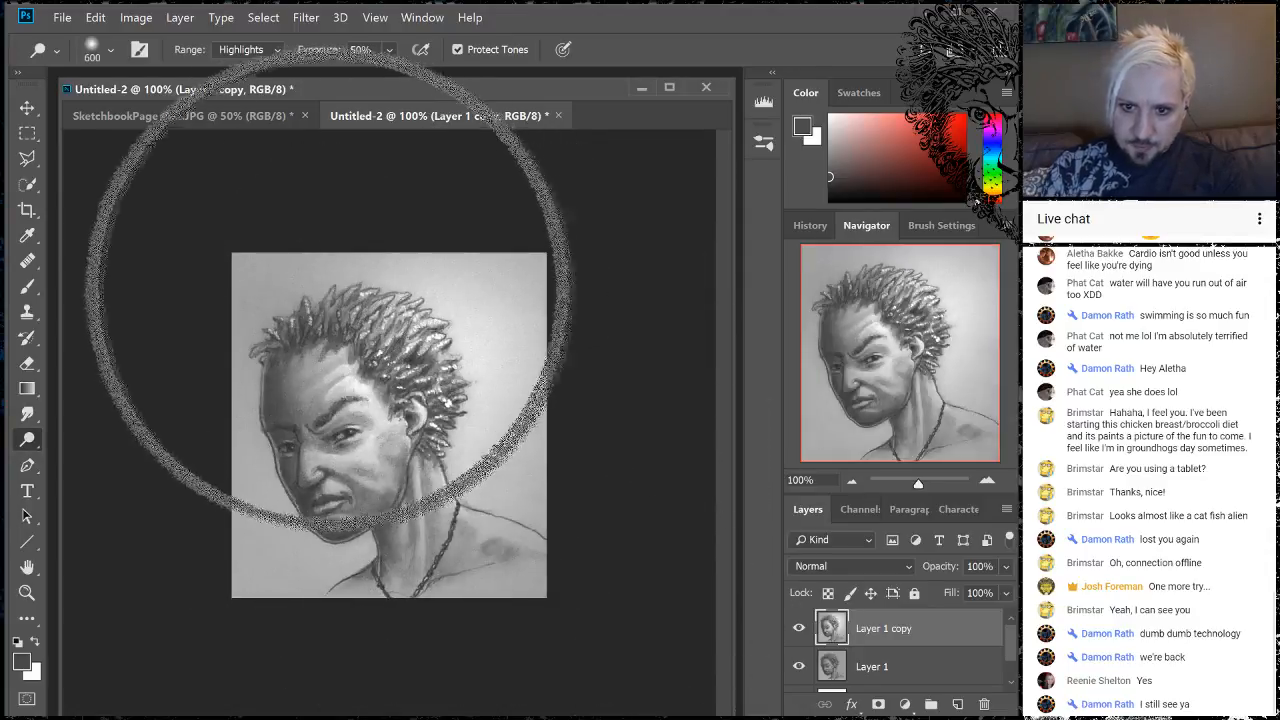
{"action": "key", "text": "bracketleft"}
{"action": "key", "text": "bracketleft"}
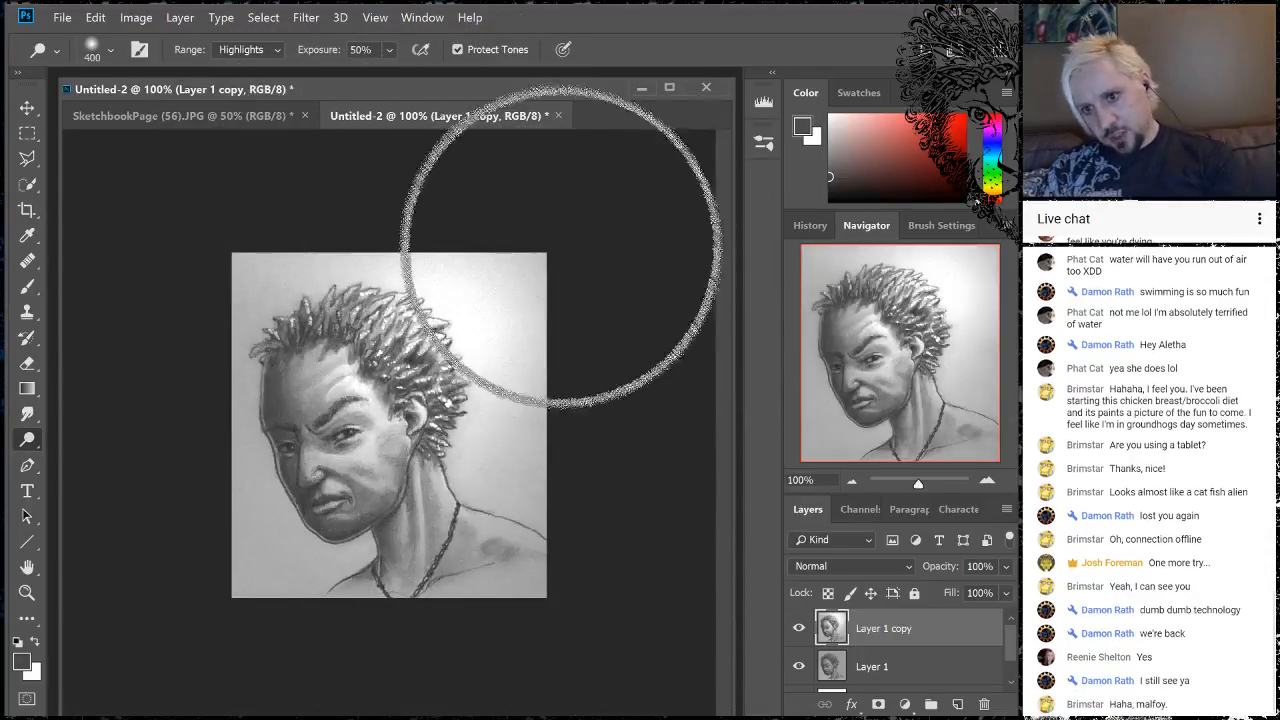